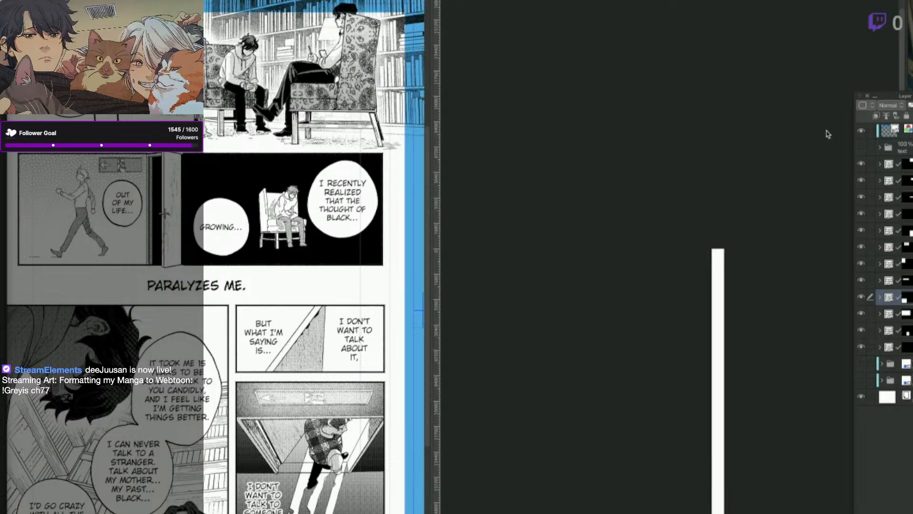
click(811, 141)
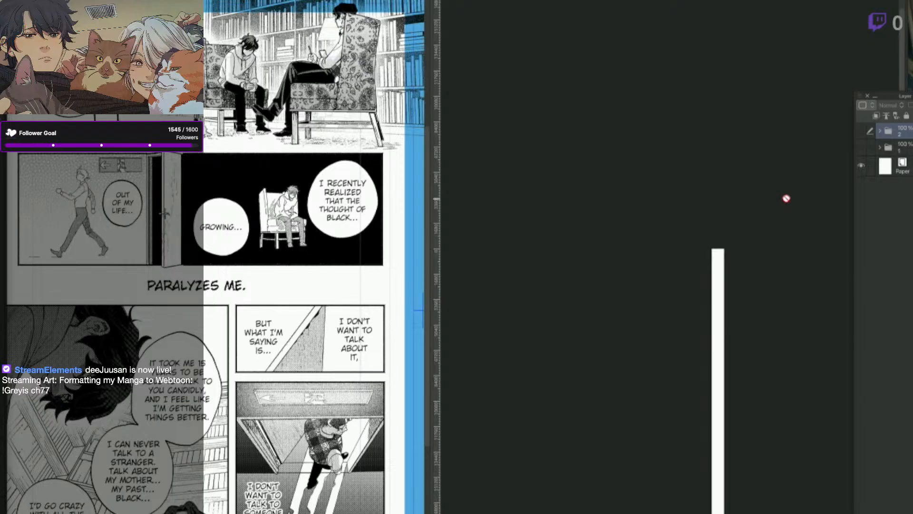
key(Tab)
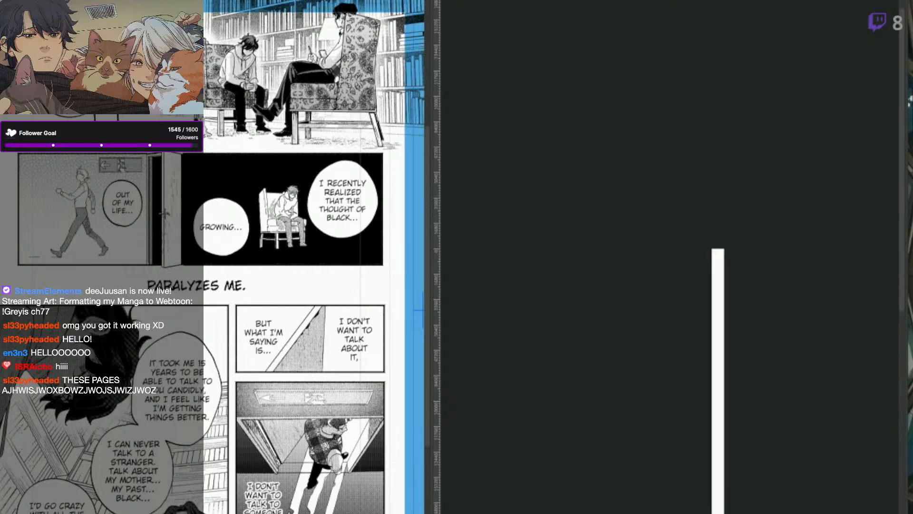
key(Tab)
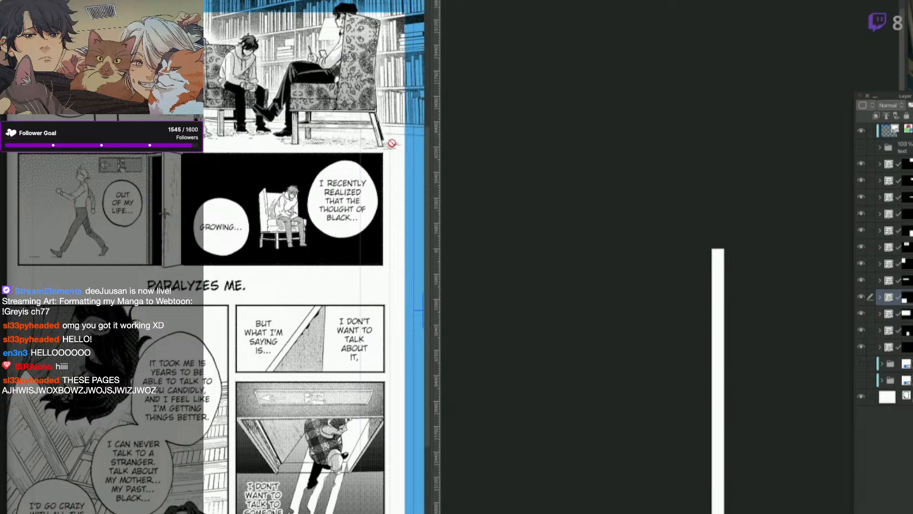
key(q)
key(q)
drag(387, 152, 359, 167)
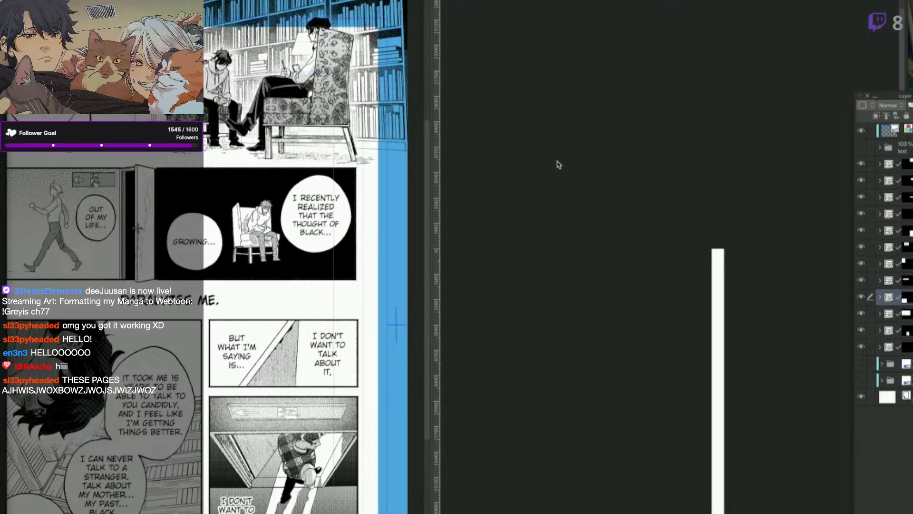
Examine the upper end of the blank vertical webtoon canvas.
click(754, 336)
drag(761, 326, 669, 146)
scroll(670, 159, up, 3)
drag(633, 86, 661, 309)
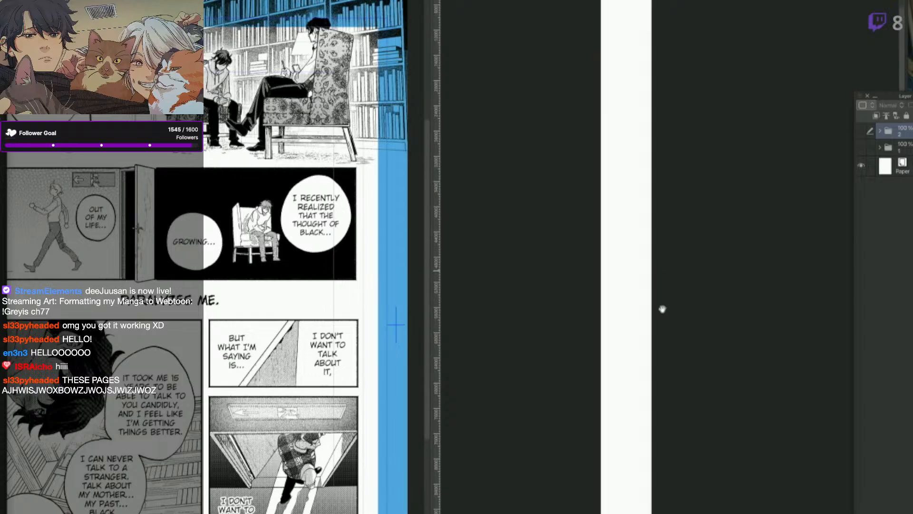
scroll(638, 173, up, 3)
drag(658, 138, 639, 397)
scroll(650, 230, up, 2)
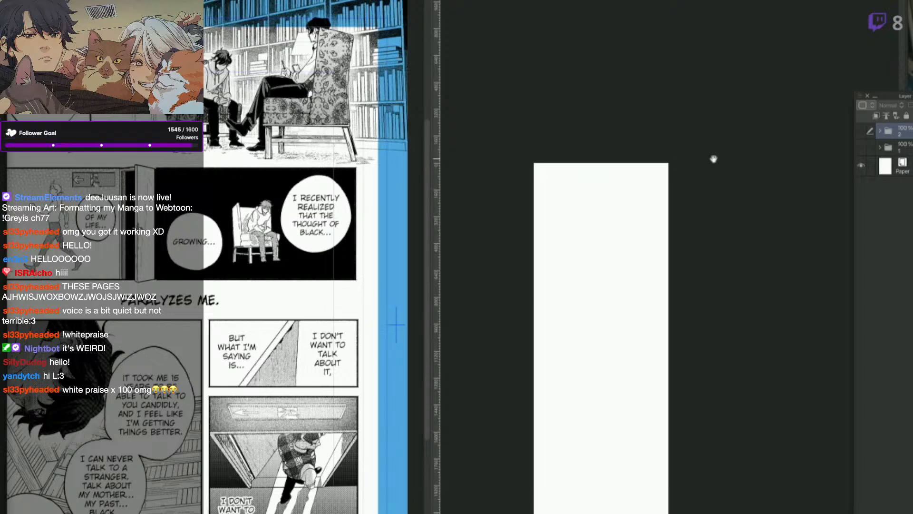
drag(721, 276, 722, 257)
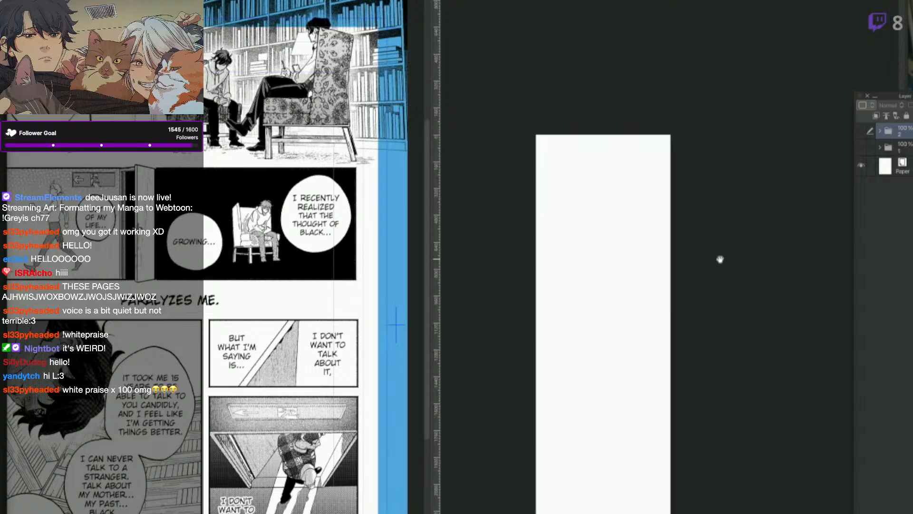
mouse_move(717, 275)
mouse_down()
mouse_move(725, 237)
mouse_move(721, 245)
mouse_up()
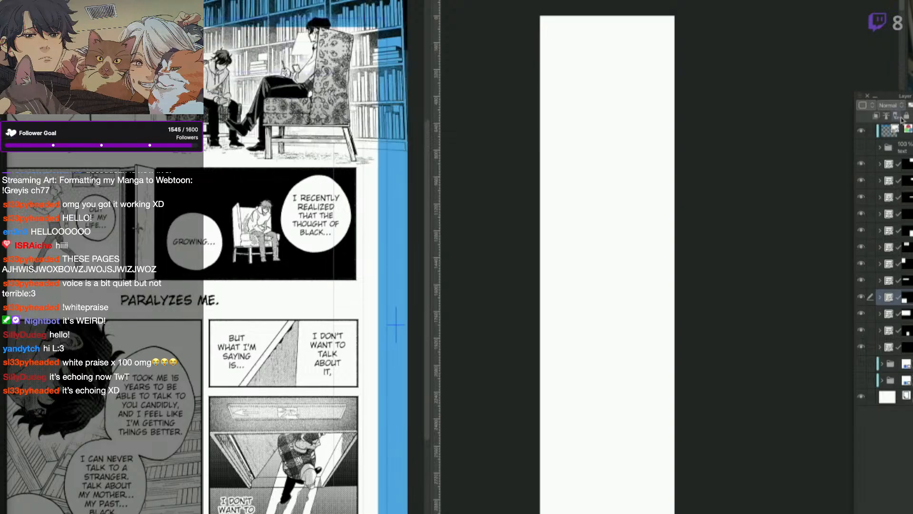
Take the speech balloon layer out of the uppermost panel's frame folder, then collapse and select that folder.
click(880, 164)
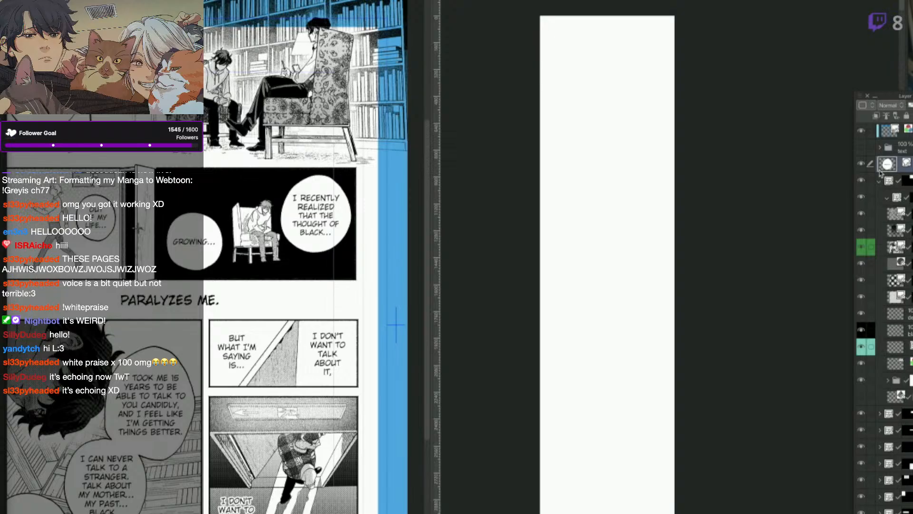
click(879, 164)
click(889, 181)
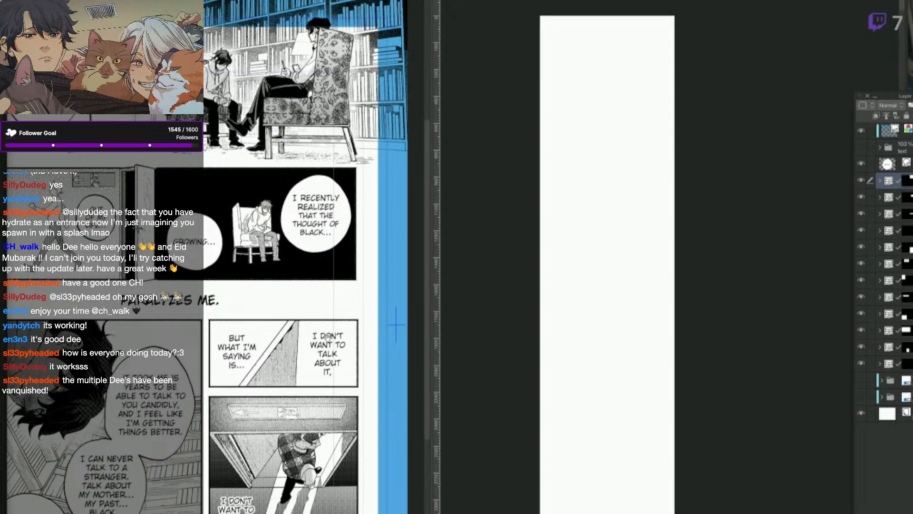
In Finder, open page0016-page0017.clip, and return to the library scene's page spread.
key(super+Tab)
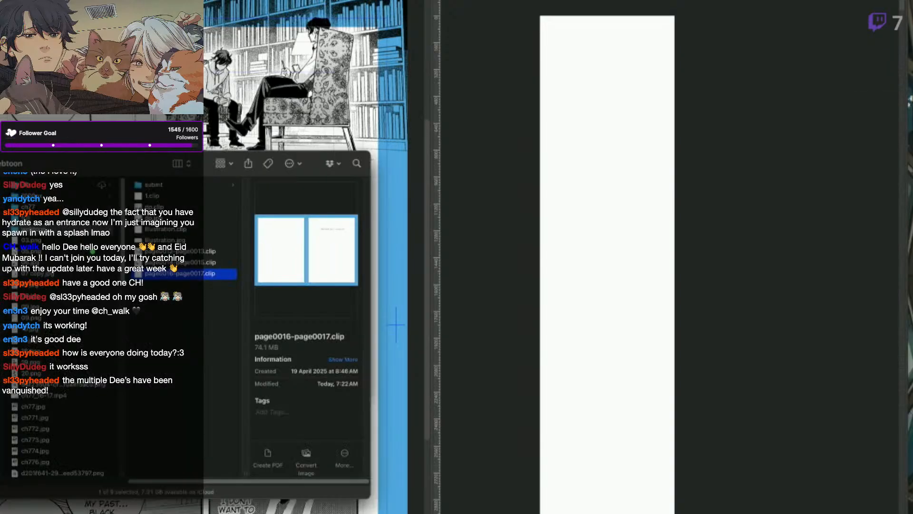
click(215, 274)
double_click(215, 274)
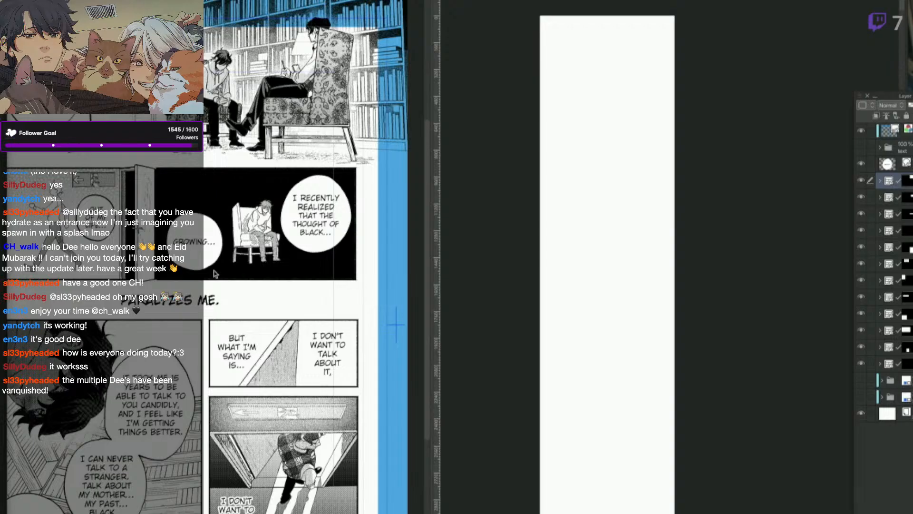
scroll(309, 180, up, 3)
drag(310, 179, 326, 260)
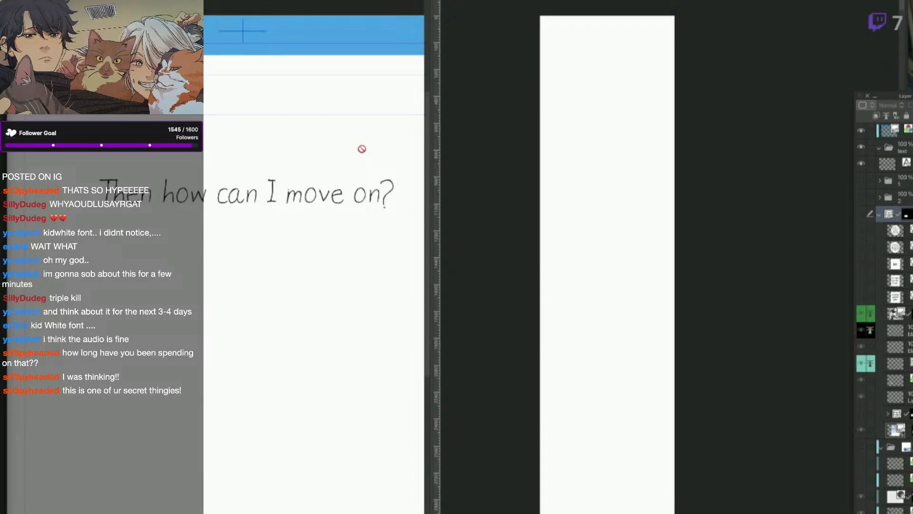
click(662, 277)
click(372, 272)
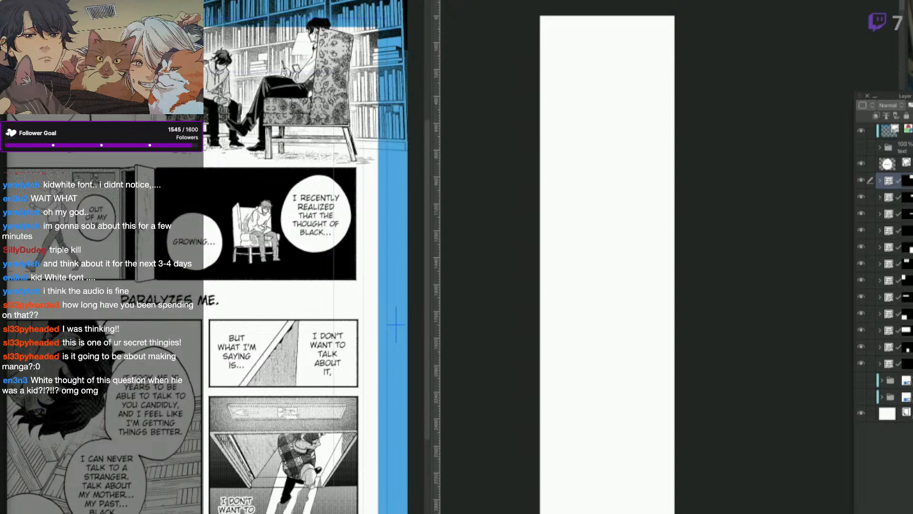
click(905, 5)
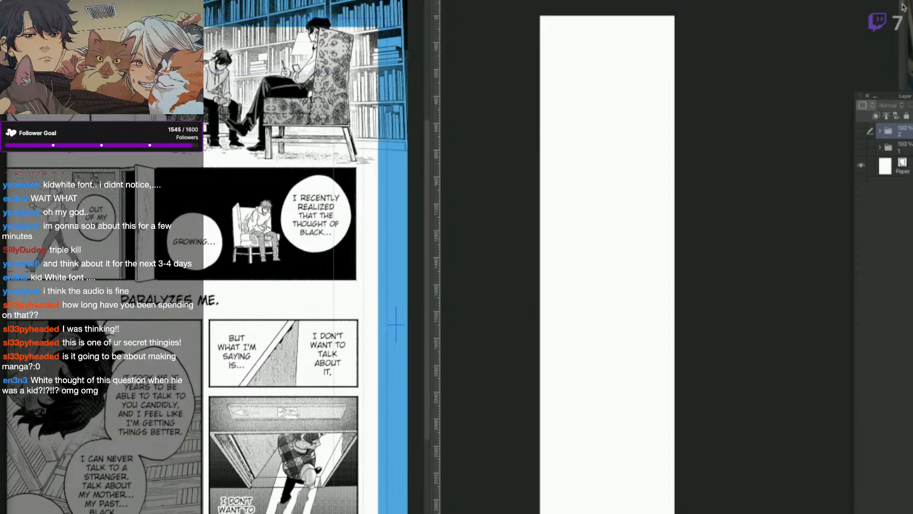
click(816, 59)
key(Escape)
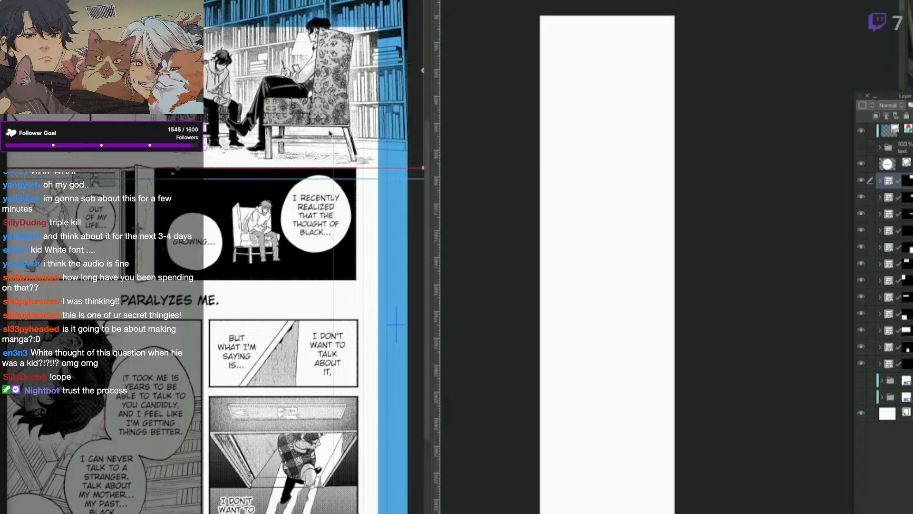
Identify the library panel's frame folder by toggling its visibility and merge it into a single layer.
click(863, 182)
click(864, 181)
click(863, 181)
click(863, 181)
click(864, 181)
click(864, 181)
click(875, 370)
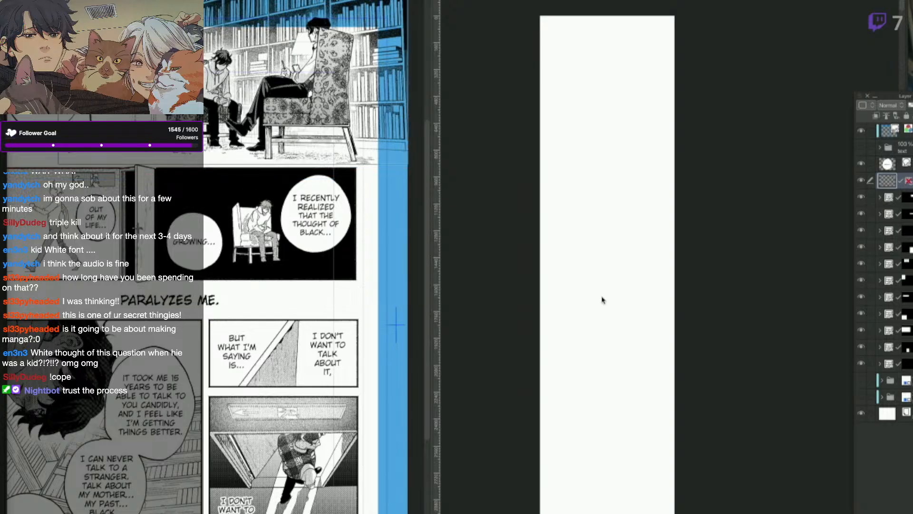
Paste the library panel into the webtoon canvas and scale it down so the scene spans the canvas width.
click(633, 280)
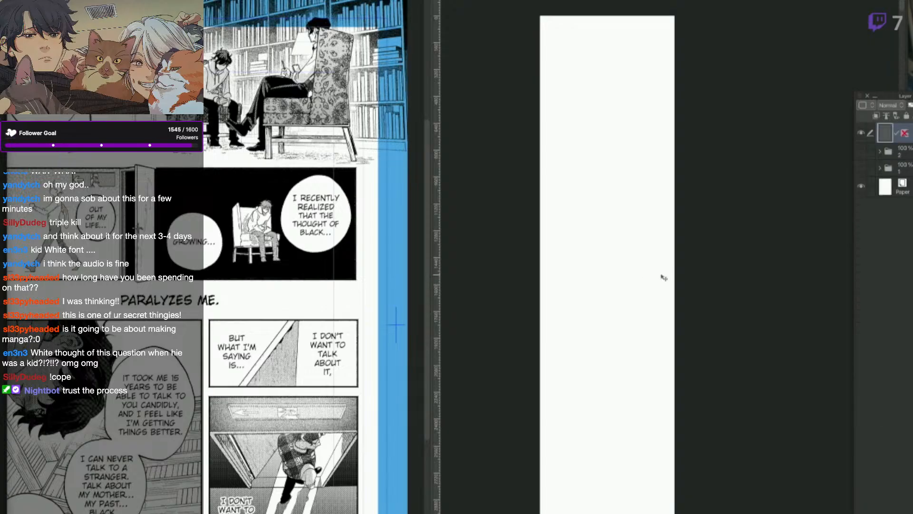
key(ctrl+v)
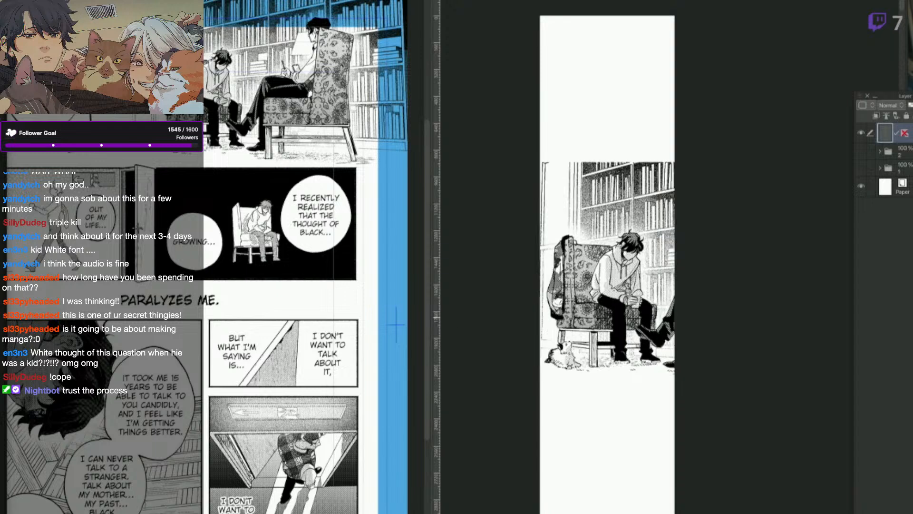
click(616, 254)
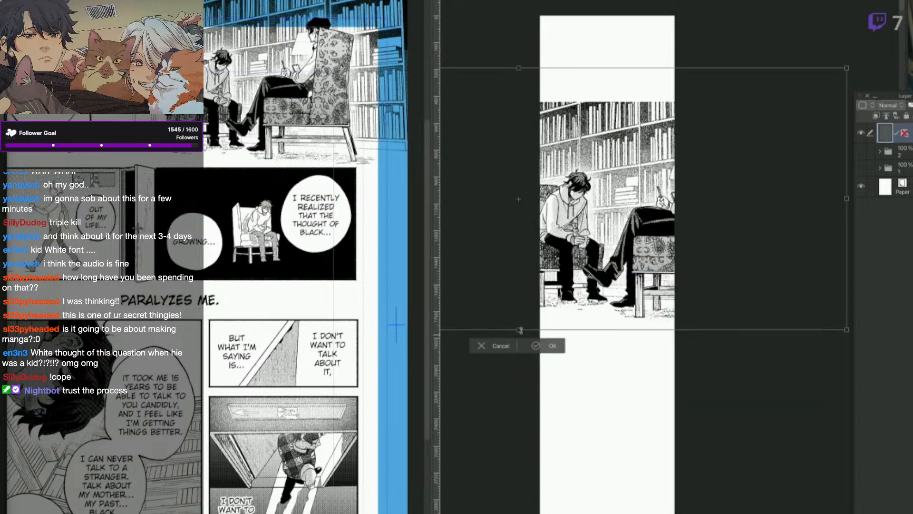
drag(527, 259, 526, 189)
drag(608, 181, 653, 245)
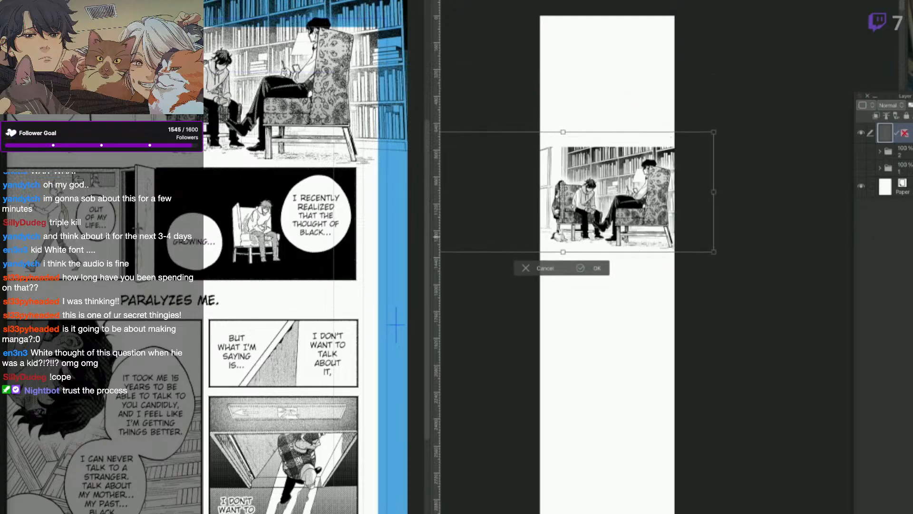
drag(563, 252, 562, 244)
click(597, 268)
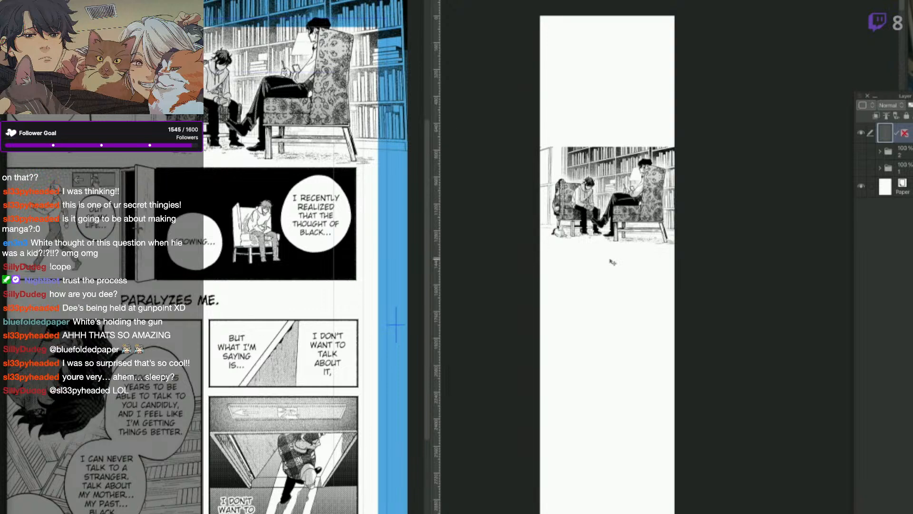
Draw thin horizontal black border lines across the full canvas width along the library panel's upper and lower edges.
right_click(612, 262)
click(662, 181)
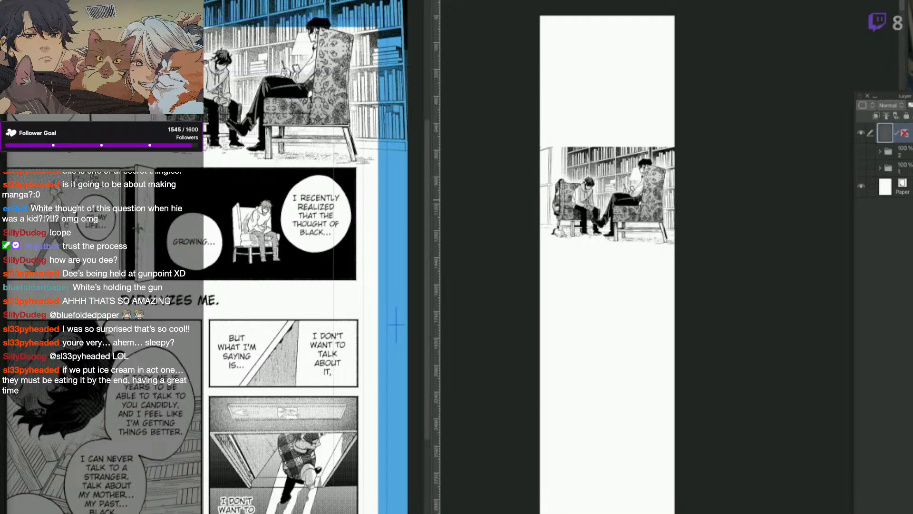
key(q)
click(535, 241)
scroll(637, 202, up, 3)
scroll(637, 202, down, 2)
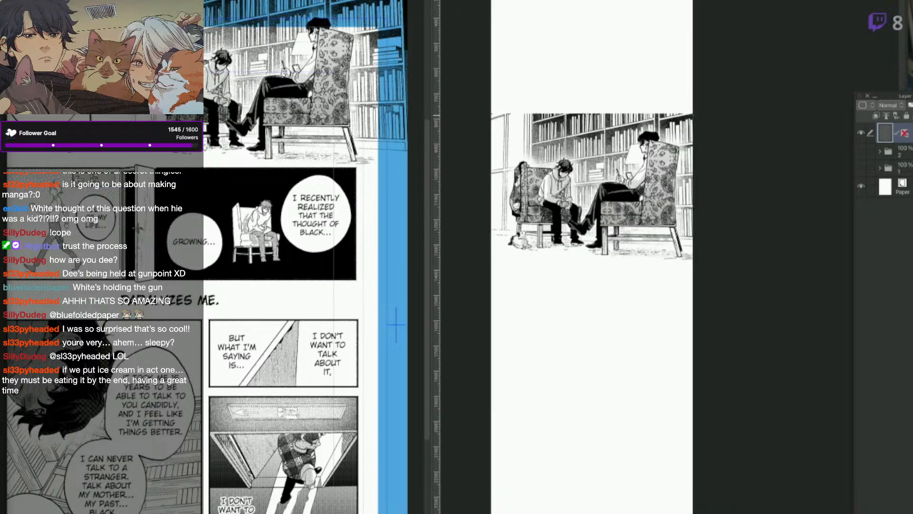
drag(694, 113, 491, 113)
key(ctrl+z)
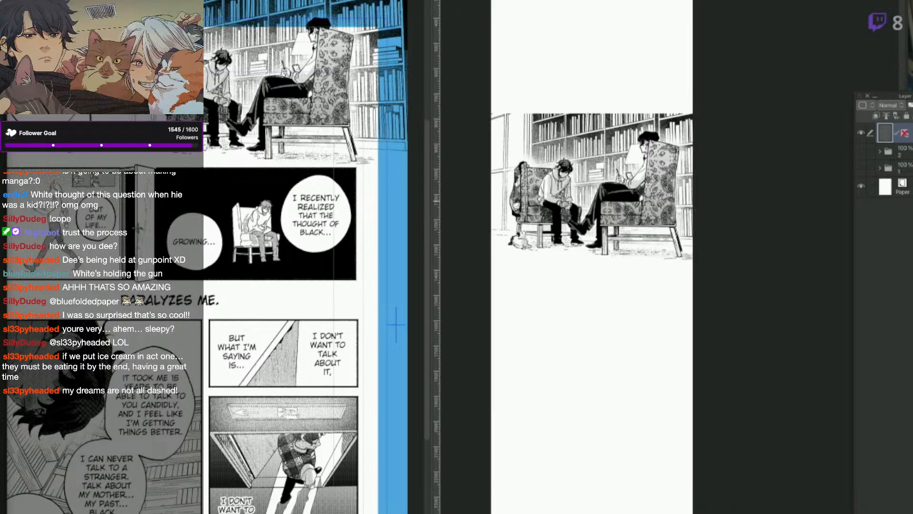
key(ctrl+y)
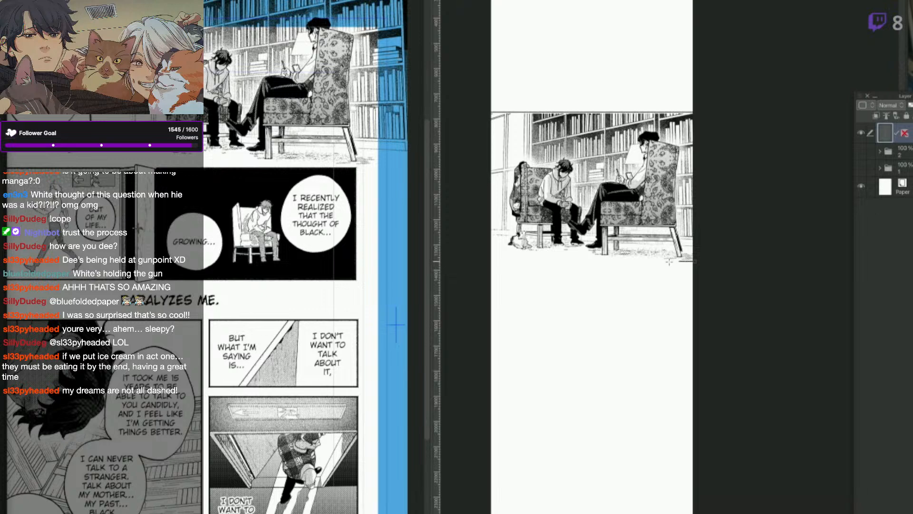
drag(695, 260, 468, 275)
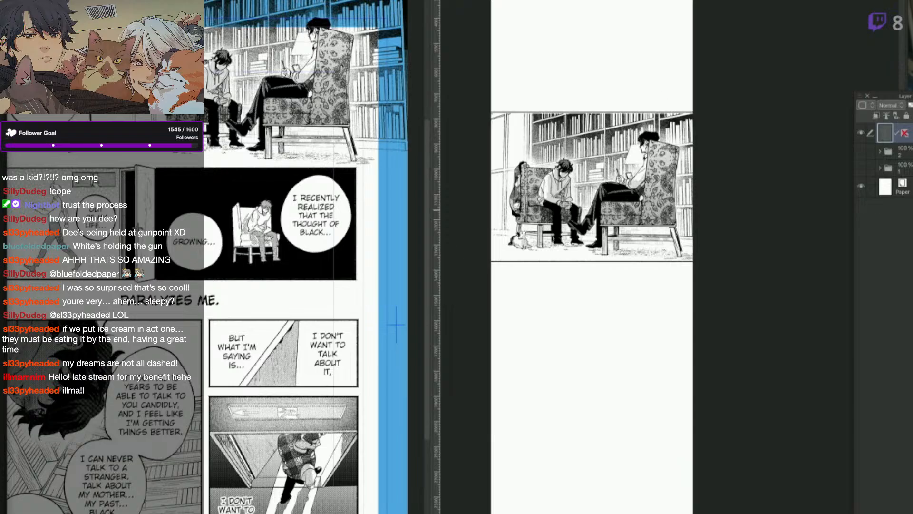
Inspect the bordered library panel up close on the webtoon canvas.
scroll(649, 175, up, 2)
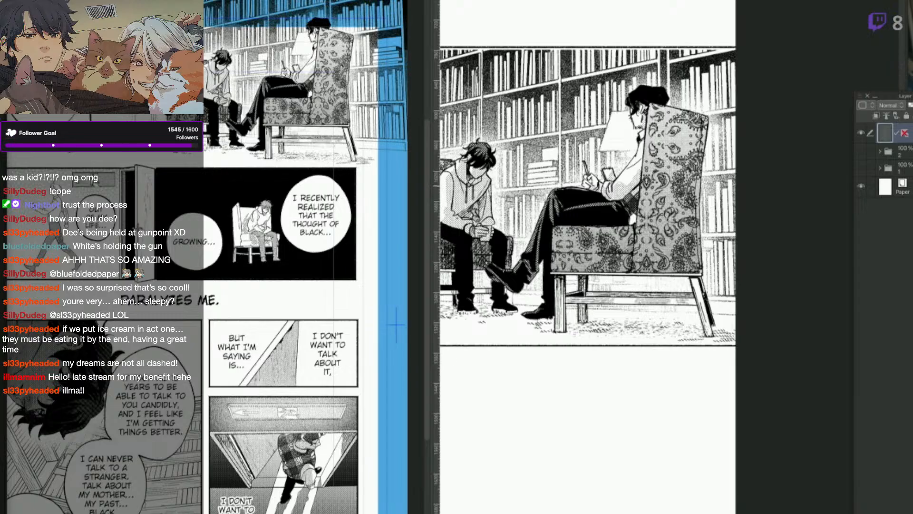
drag(634, 216, 732, 215)
scroll(732, 215, down, 1)
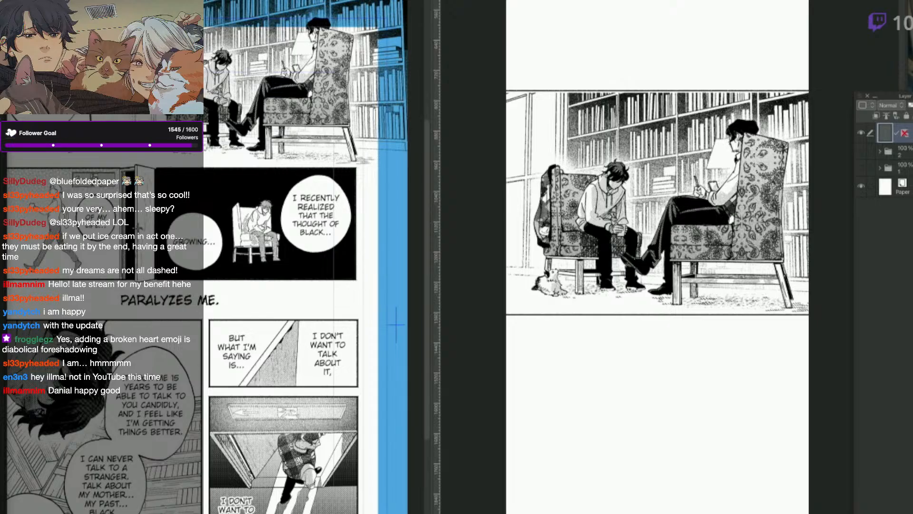
Flip through the open manga spreads and review the panels on the first page of the library scene's spread.
key(ctrl+Tab)
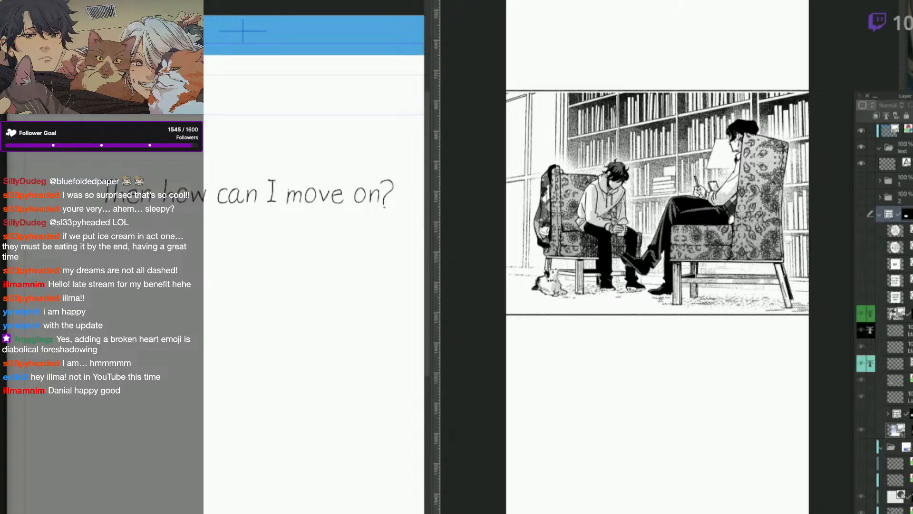
key(ctrl+Tab)
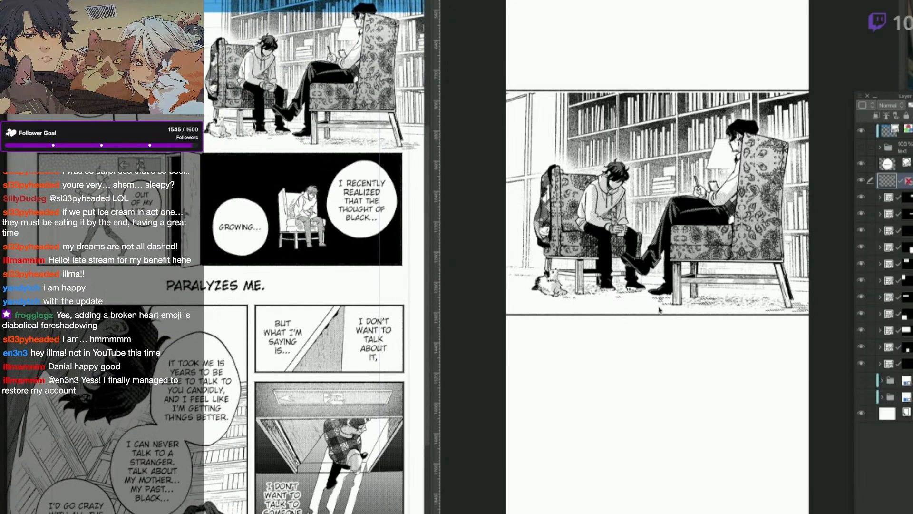
scroll(302, 353, down, 10)
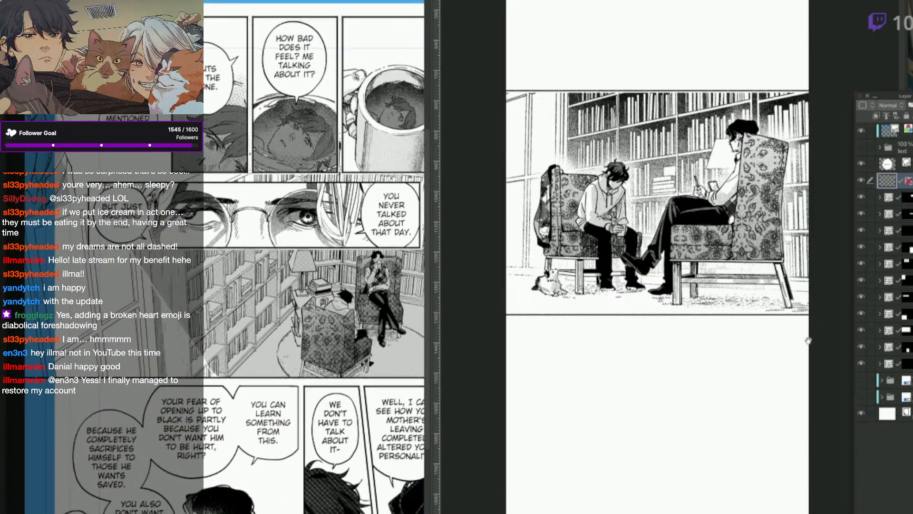
drag(807, 341, 653, 334)
drag(365, 455, 488, 369)
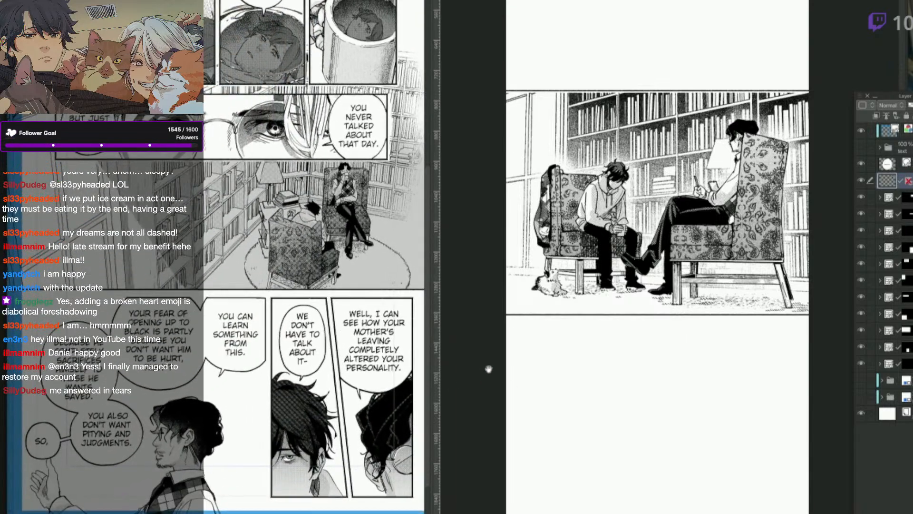
drag(404, 443, 398, 434)
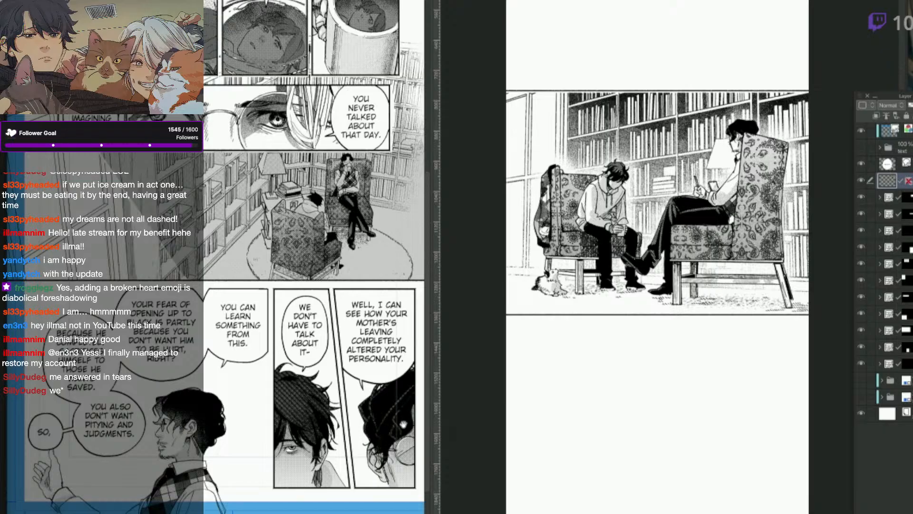
drag(385, 439, 226, 510)
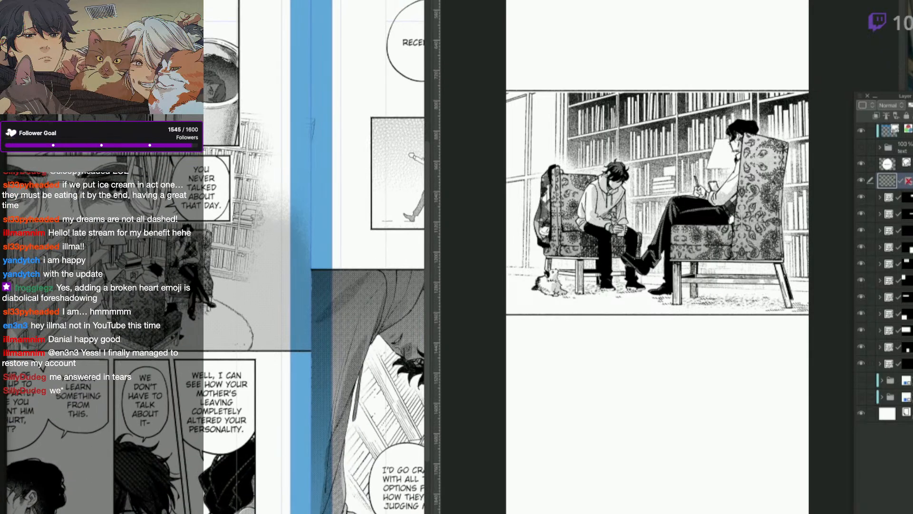
Examine the whole webtoon strip around the library panel and the panels below the library scene on the source spread.
click(592, 298)
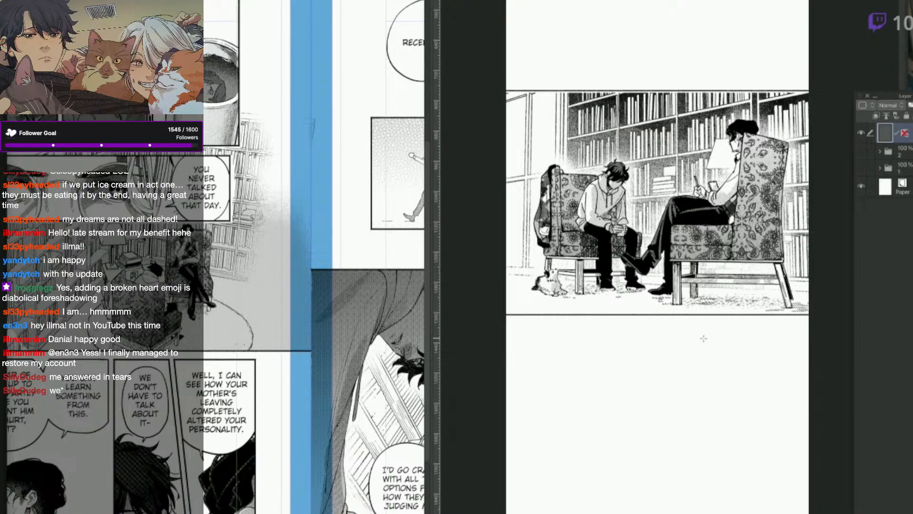
scroll(705, 338, down, 1)
drag(713, 343, 640, 297)
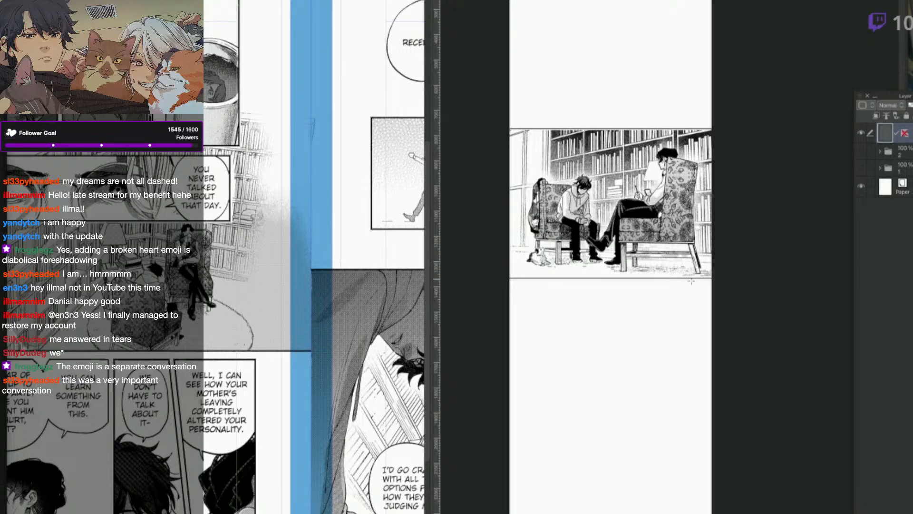
scroll(691, 281, down, 2)
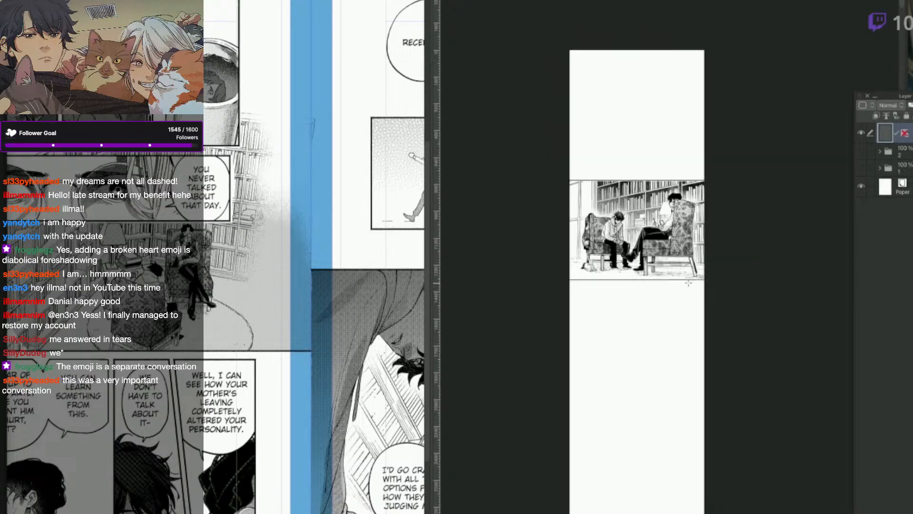
click(354, 371)
scroll(286, 285, up, 6)
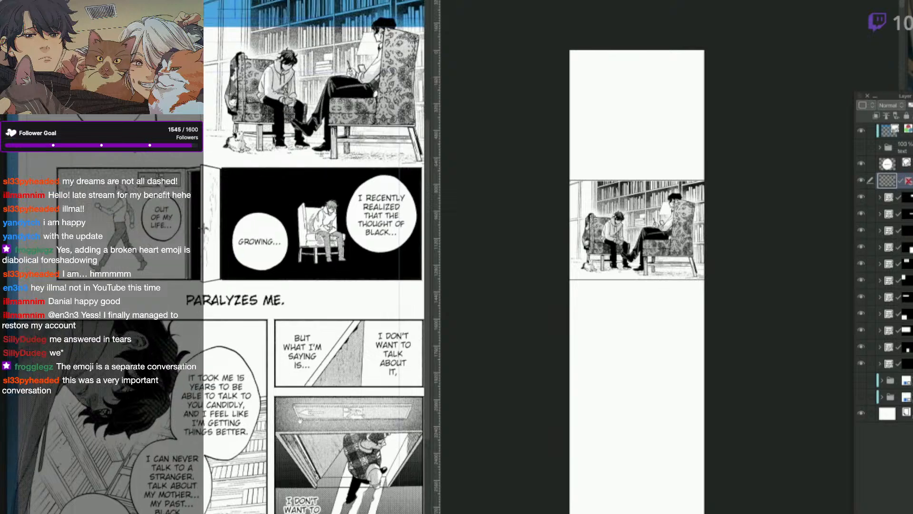
drag(204, 228, 171, 249)
click(355, 272)
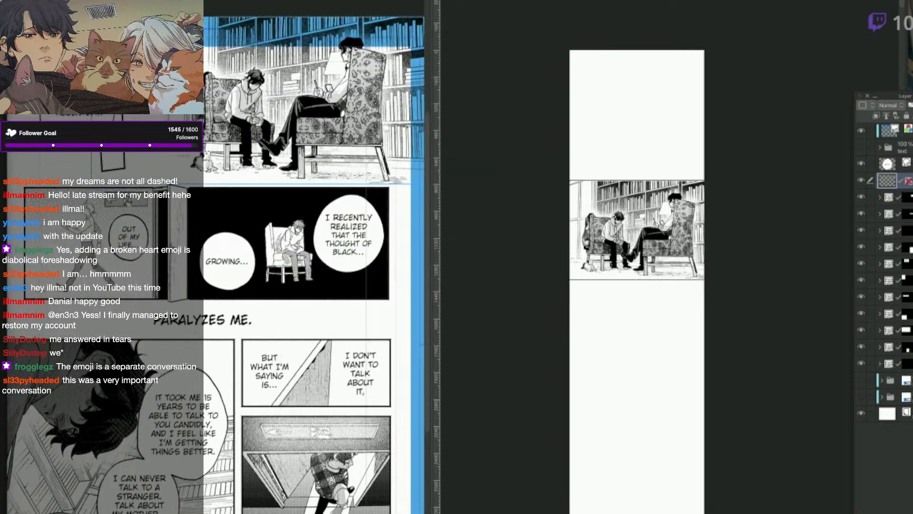
Copy the "RECENTLY..." speech bubble from the source spread and paste it into the webtoon canvas near the library panel.
click(887, 163)
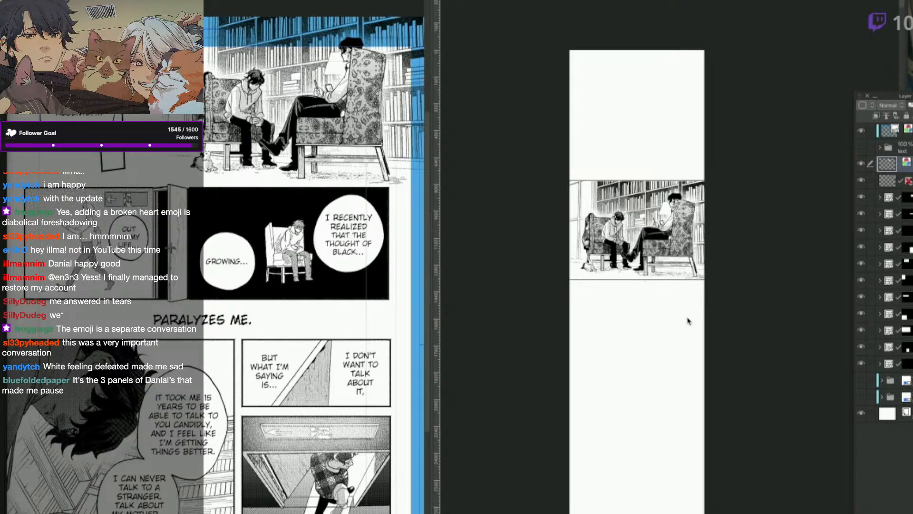
key(ctrl+shift+n)
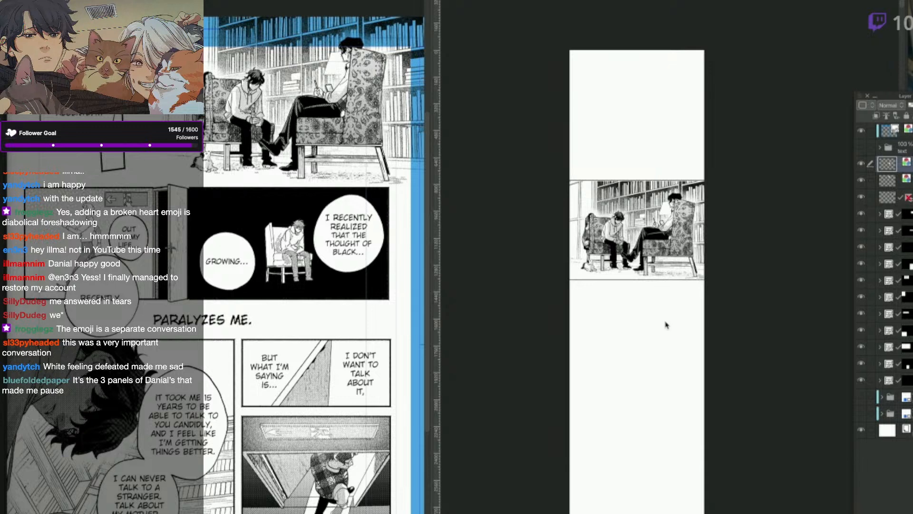
click(679, 336)
drag(673, 340, 607, 367)
key(ctrl+z)
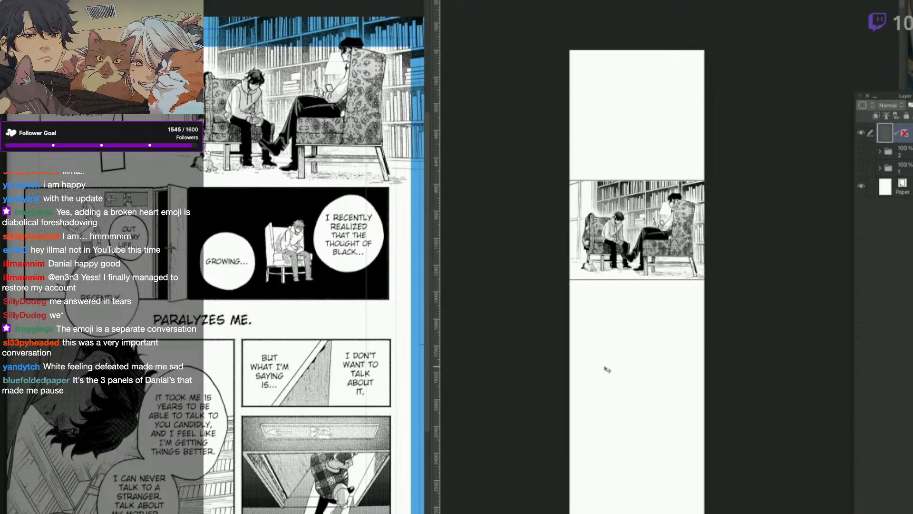
click(291, 409)
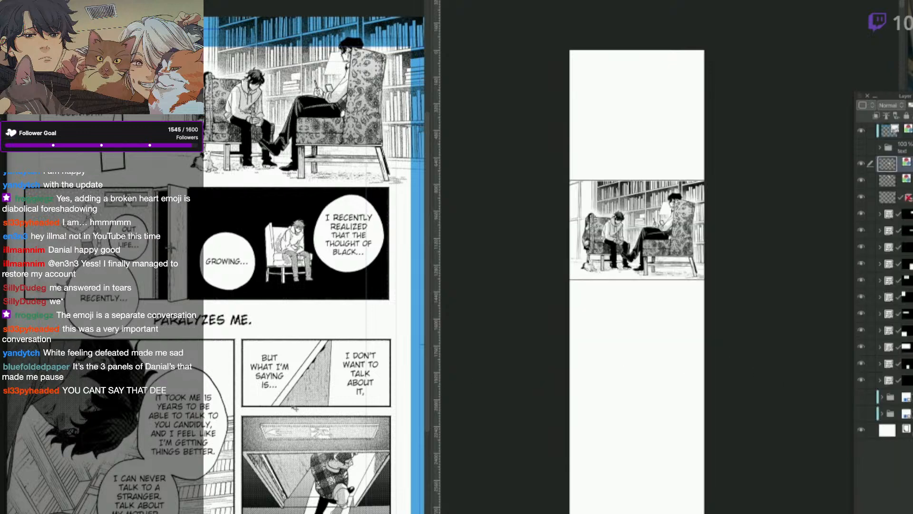
click(657, 353)
key(ctrl+v)
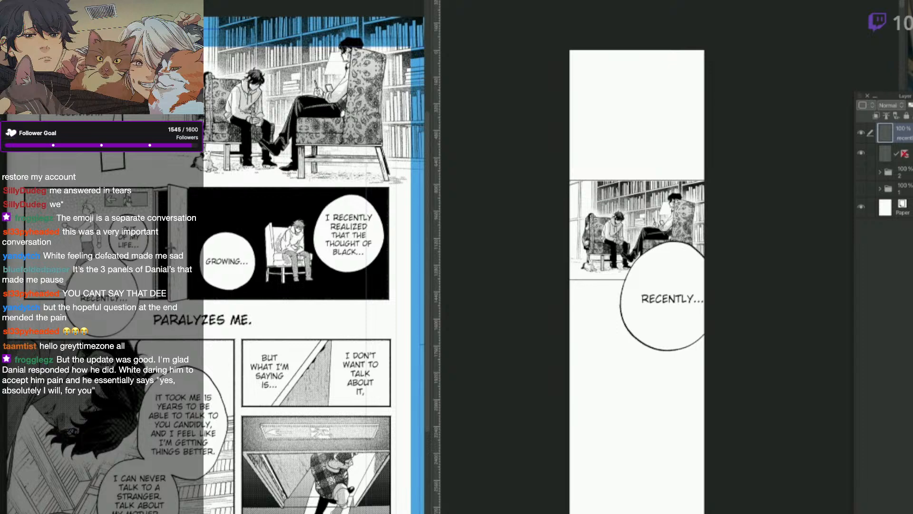
Open the page spread file page0014-page0015.clip from the webtoon folder.
click(335, 513)
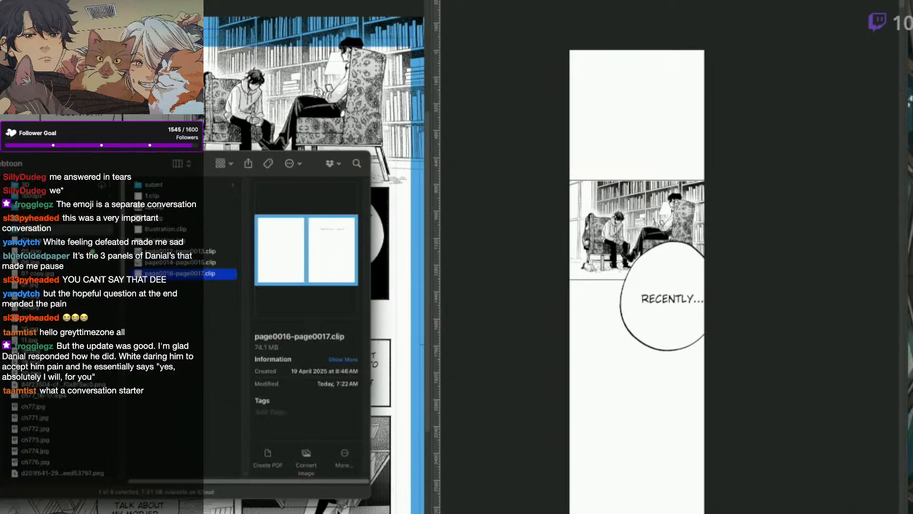
click(186, 263)
double_click(197, 263)
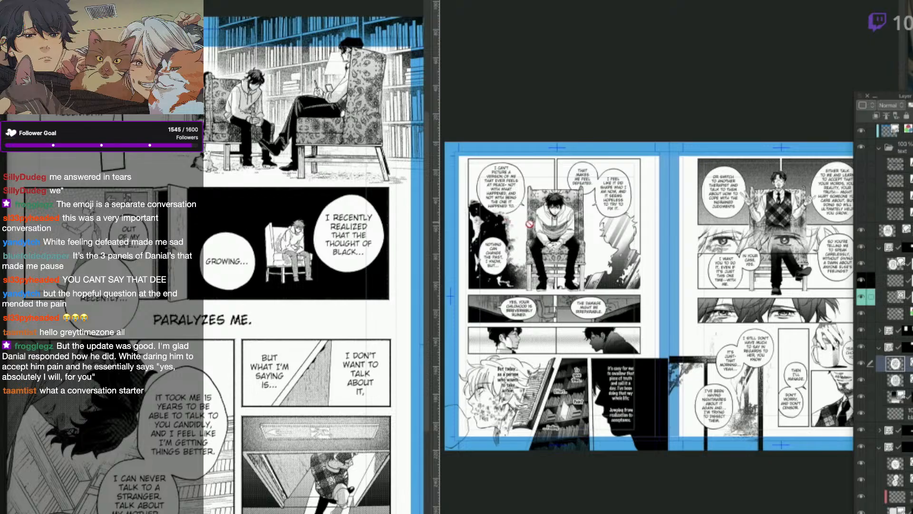
Examine the armchair and therapist panels across both pages of the opened page0014-page0015 spread.
scroll(605, 237, up, 1)
scroll(584, 246, up, 4)
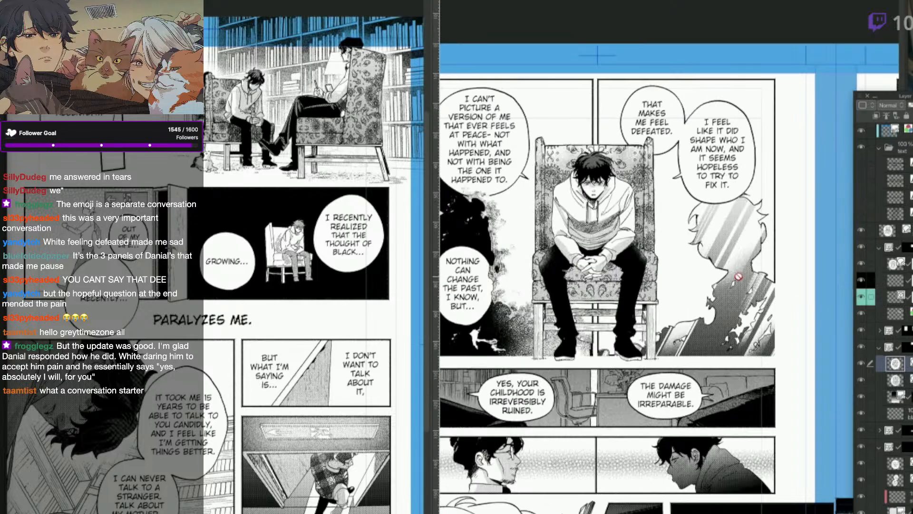
scroll(741, 278, down, 3)
scroll(674, 281, up, 1)
scroll(742, 284, up, 3)
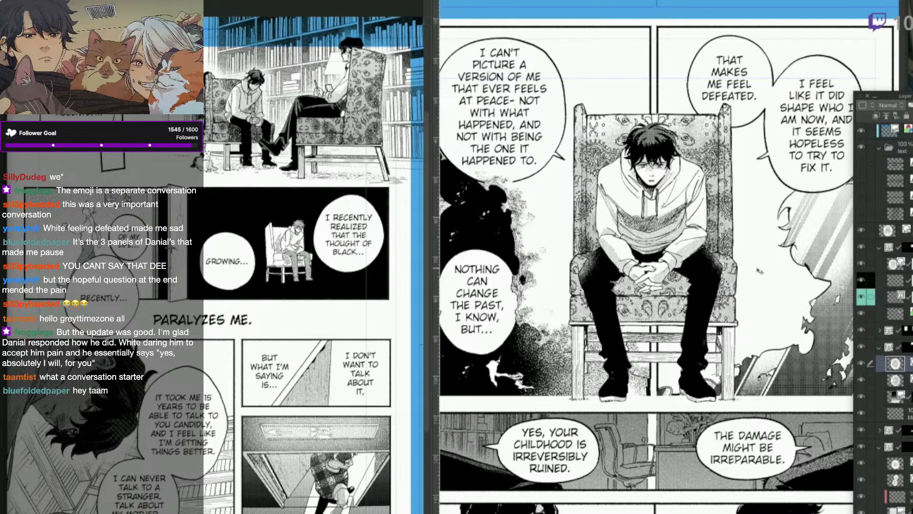
drag(780, 371, 450, 394)
drag(691, 402, 526, 371)
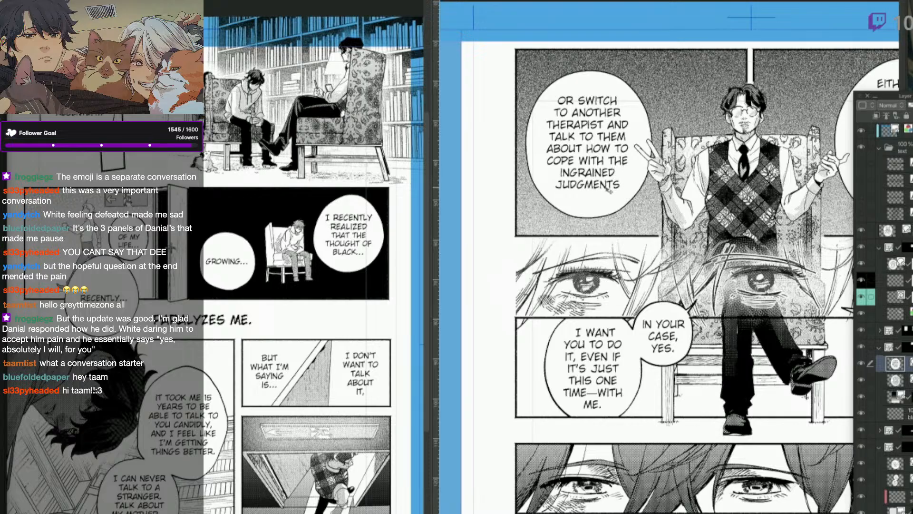
drag(542, 228, 718, 232)
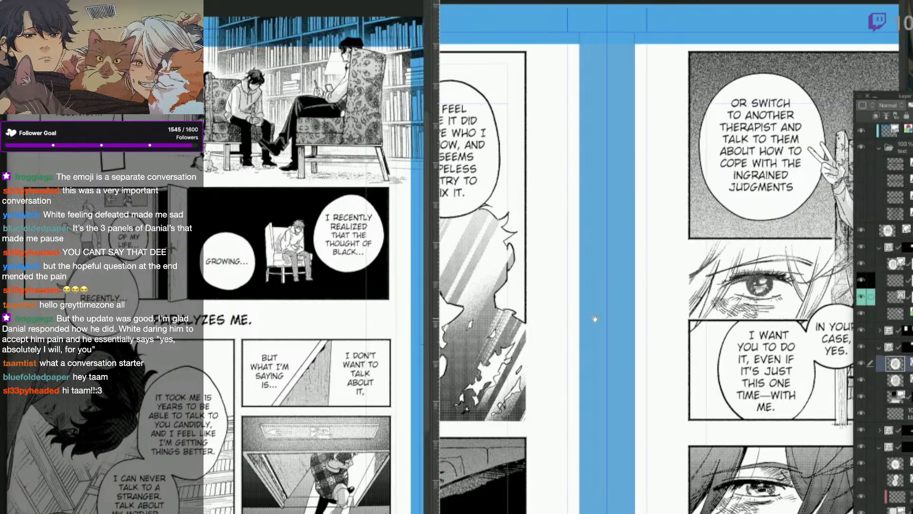
drag(602, 335, 785, 326)
drag(613, 360, 742, 360)
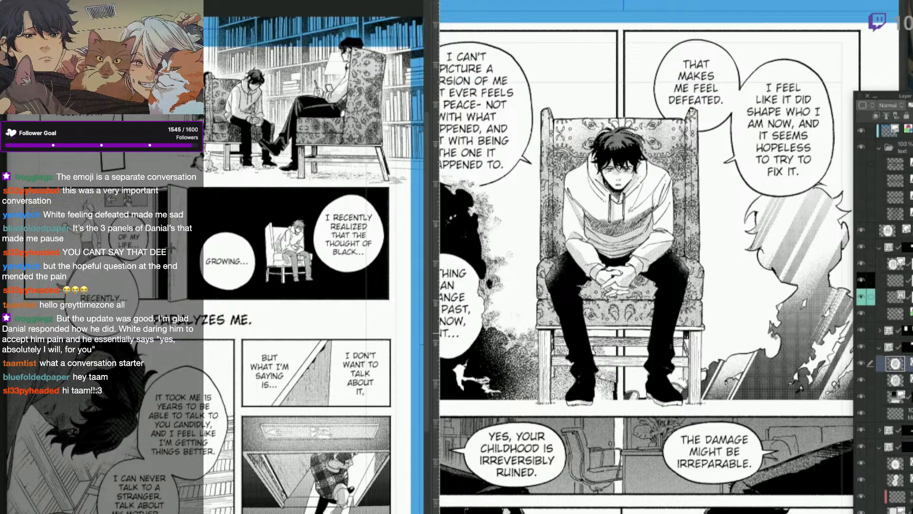
scroll(712, 439, down, 2)
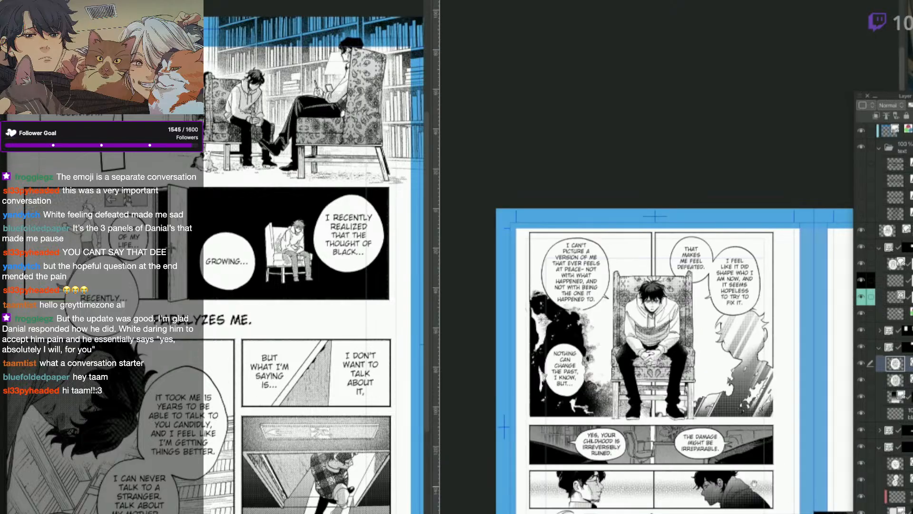
drag(775, 483, 470, 428)
Flip through the open manga spreads and review the pages of the library scene's spread.
click(326, 495)
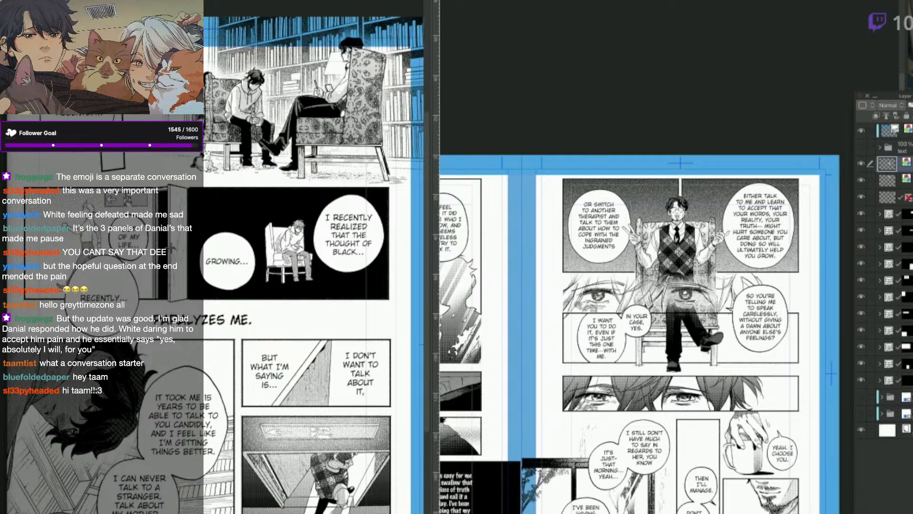
drag(216, 487, 636, 455)
drag(285, 286, 357, 293)
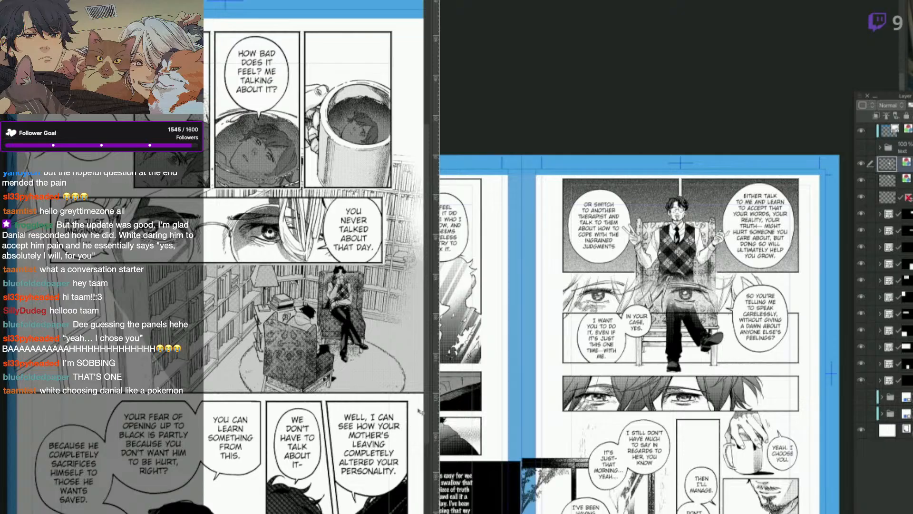
click(684, 435)
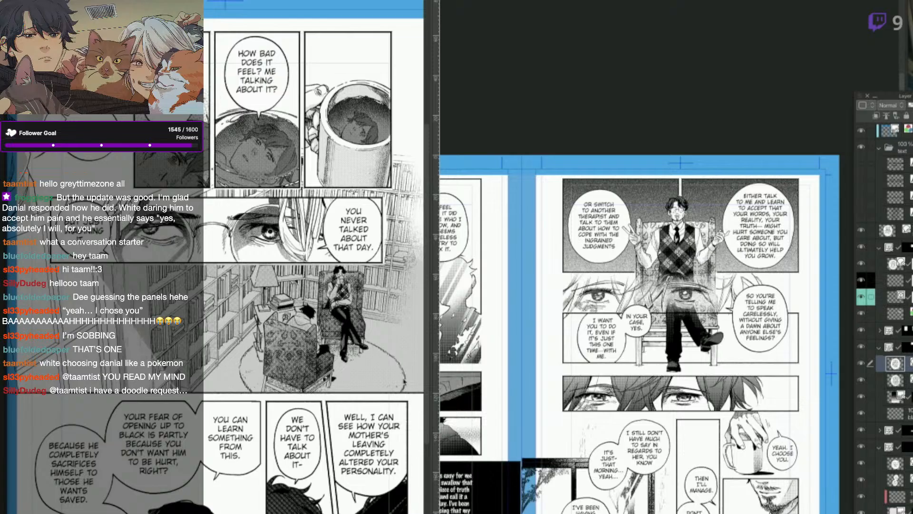
key(ctrl+Tab)
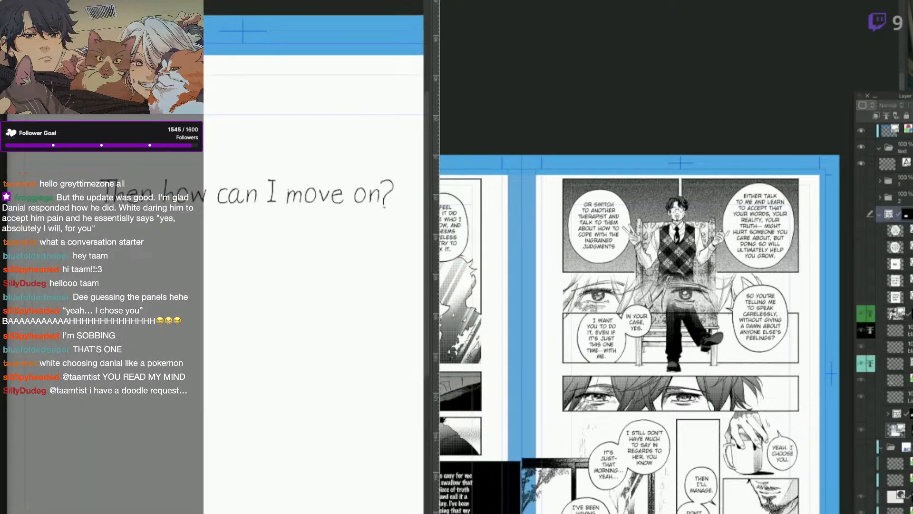
key(ctrl+Tab)
key(ctrl+Tab)
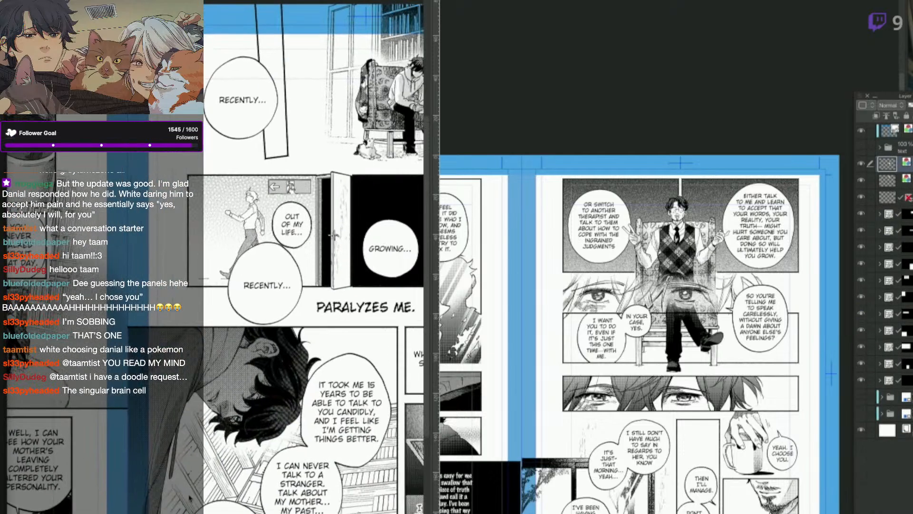
drag(410, 495, 181, 423)
drag(239, 498, 262, 489)
Examine the hand-and-mug panel with the "YEAH. I CHOOSE YOU." bubble up close, along with the panels around it.
click(645, 477)
drag(774, 474, 737, 415)
drag(761, 420, 805, 398)
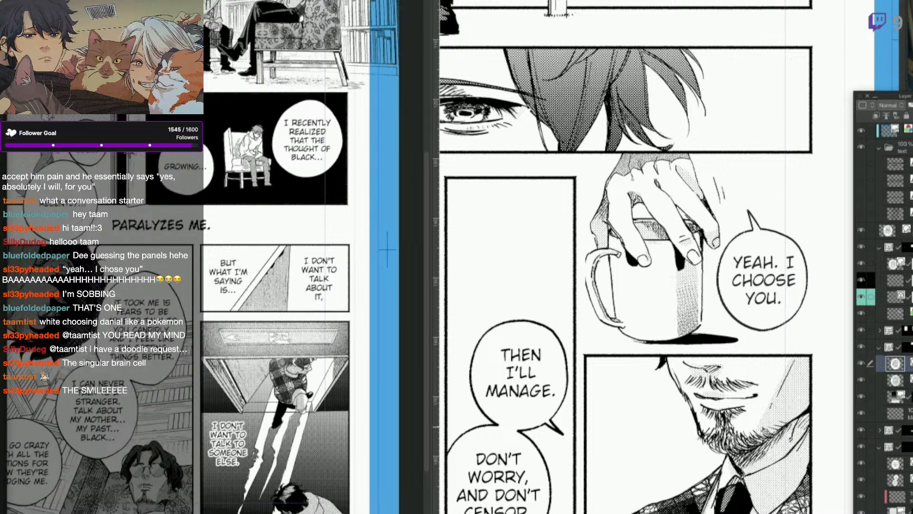
key(ctrl+Tab)
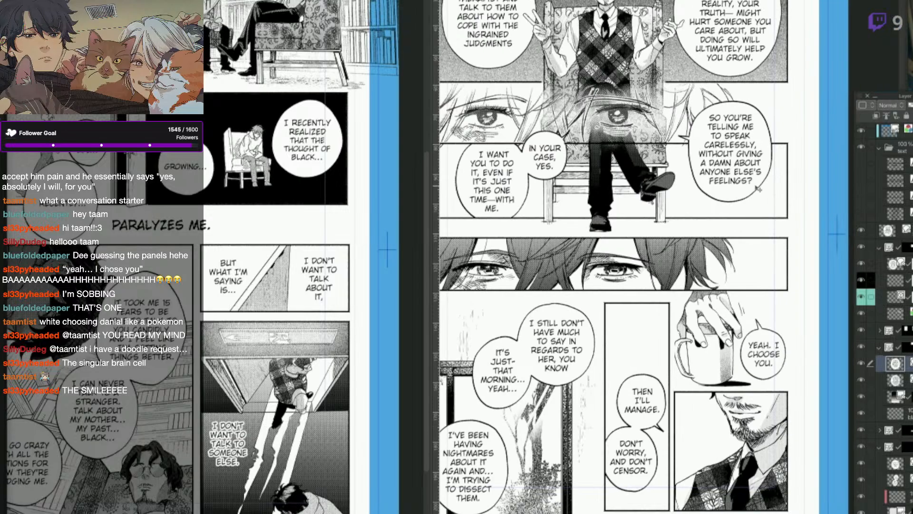
Widen the document view that holds the library scene's spread so more of its second page fits.
drag(274, 224, 331, 260)
drag(330, 426, 337, 394)
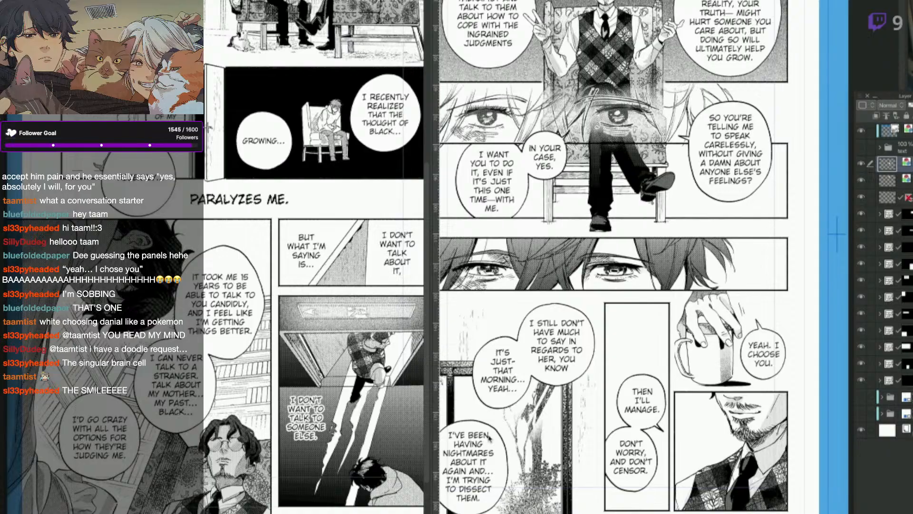
drag(366, 341, 375, 332)
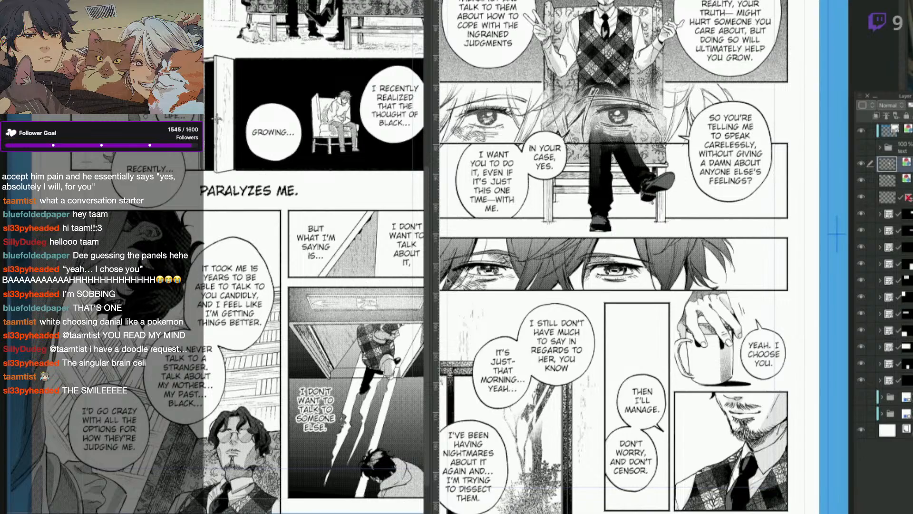
drag(428, 360, 489, 370)
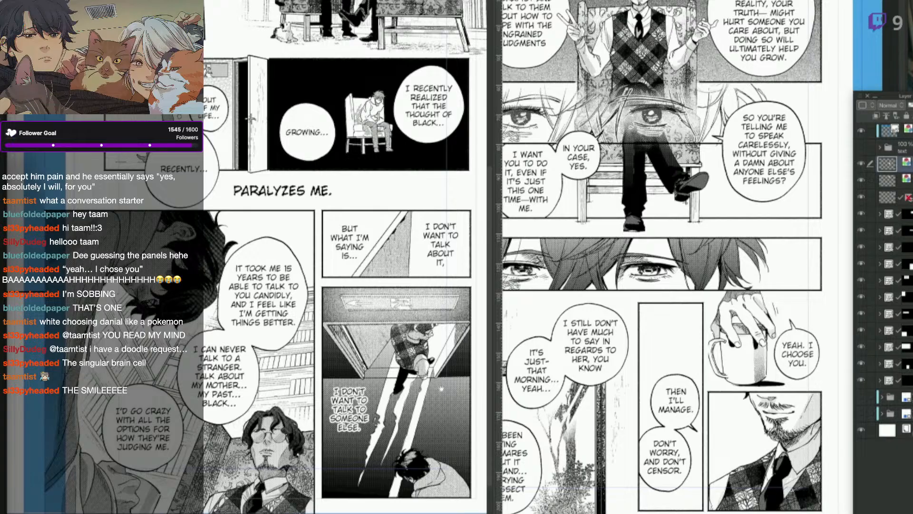
Delete the duplicate "RECENTLY..." speech bubble covering the walking-man panel on the library scene's spread.
drag(324, 400, 353, 423)
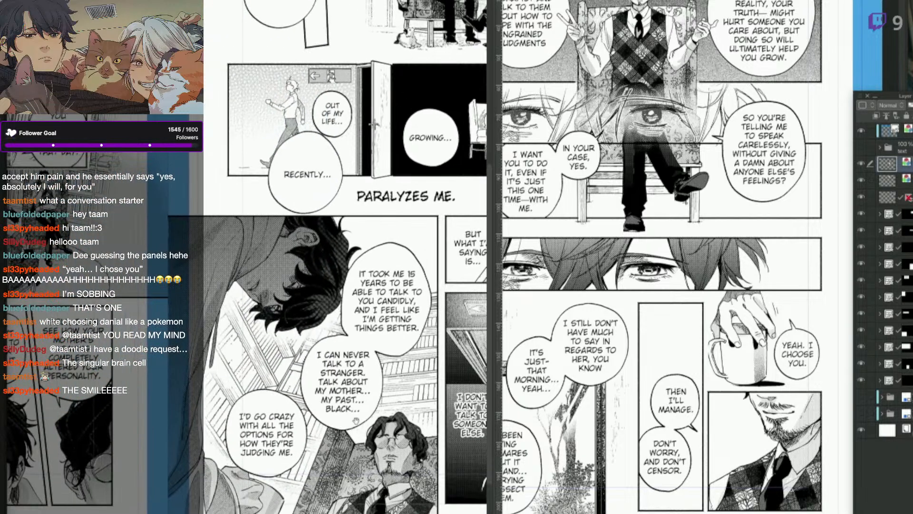
drag(308, 433, 657, 454)
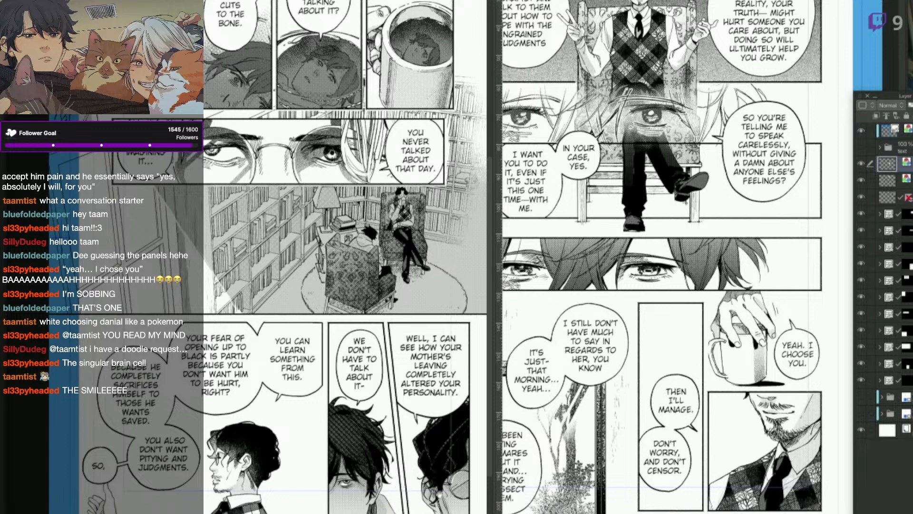
drag(444, 494, 122, 480)
drag(403, 512, 220, 496)
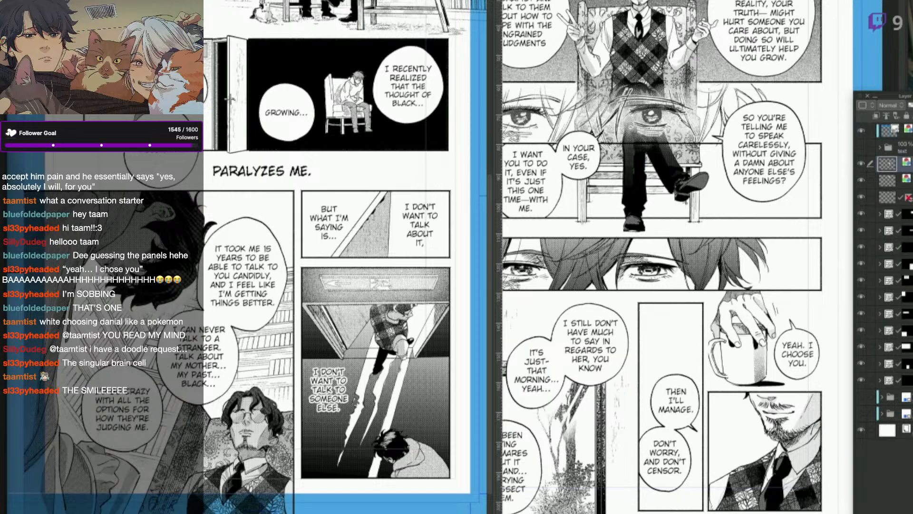
drag(236, 486, 392, 495)
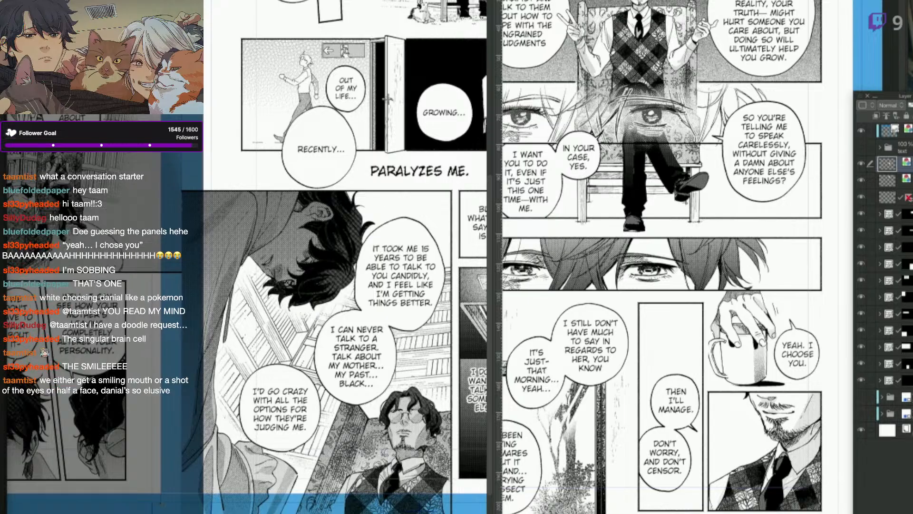
click(335, 184)
key(Delete)
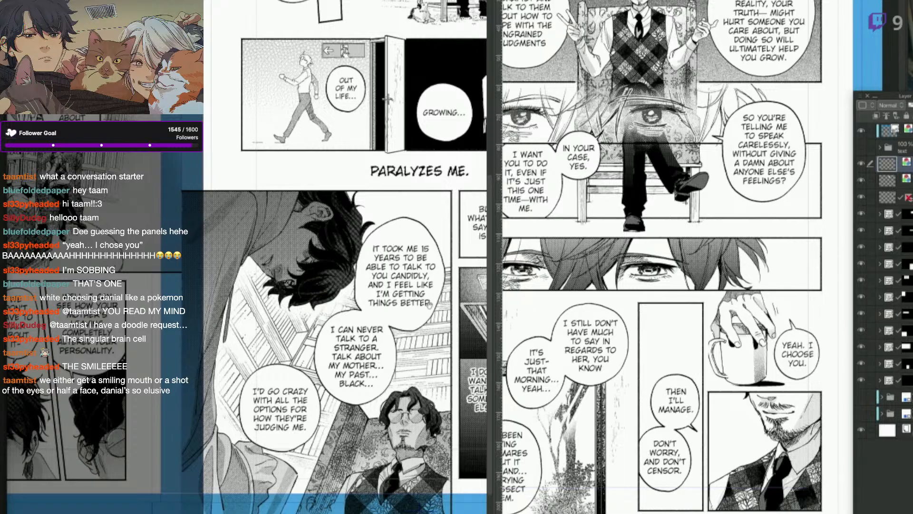
Examine the walking-man panel up close, along with the dark chair panel and the "PARALYZES ME." panels around it.
drag(409, 197, 335, 261)
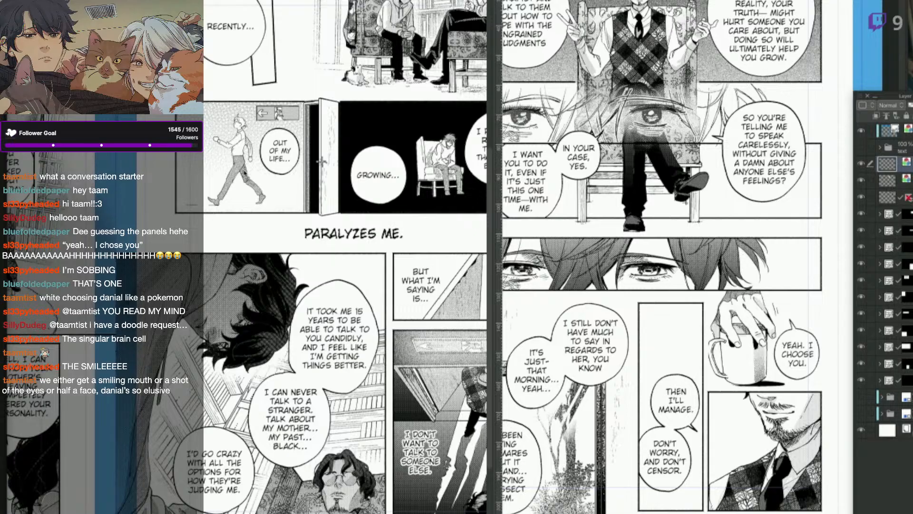
scroll(243, 172, up, 3)
drag(251, 175, 327, 242)
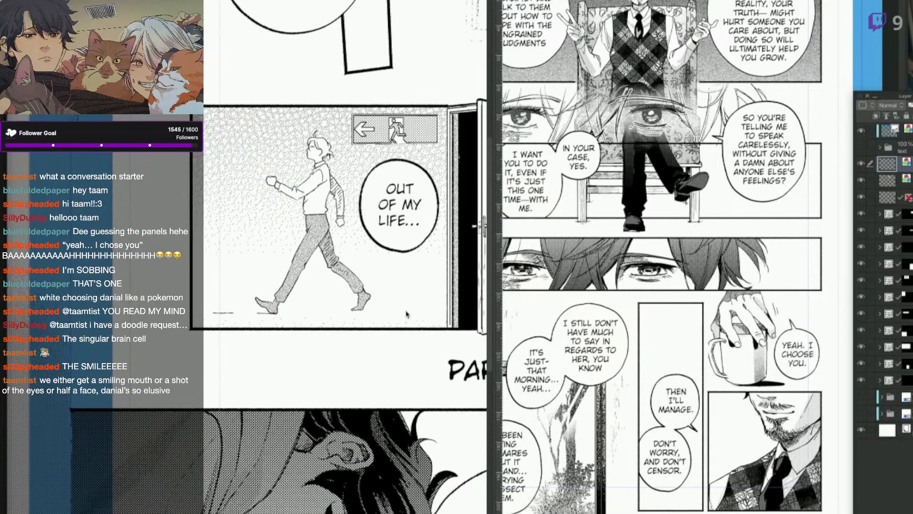
drag(414, 315, 248, 300)
scroll(269, 312, down, 3)
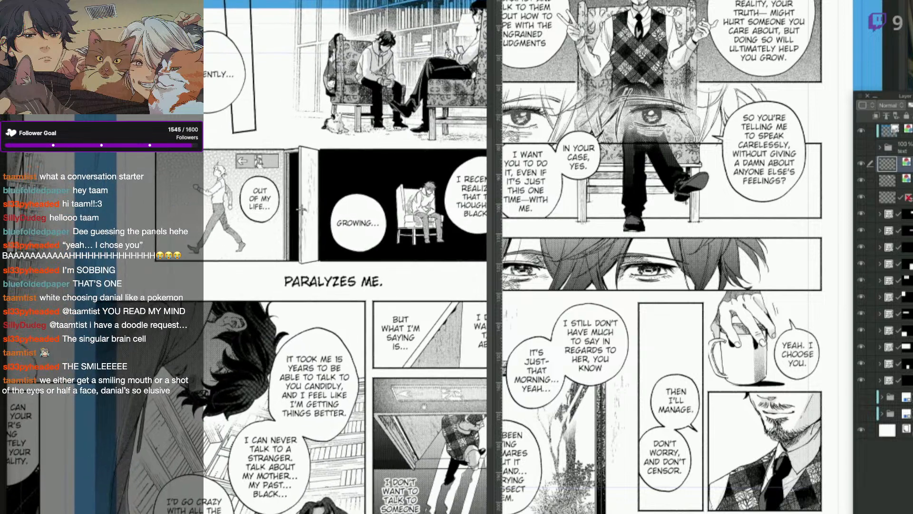
drag(425, 406, 426, 404)
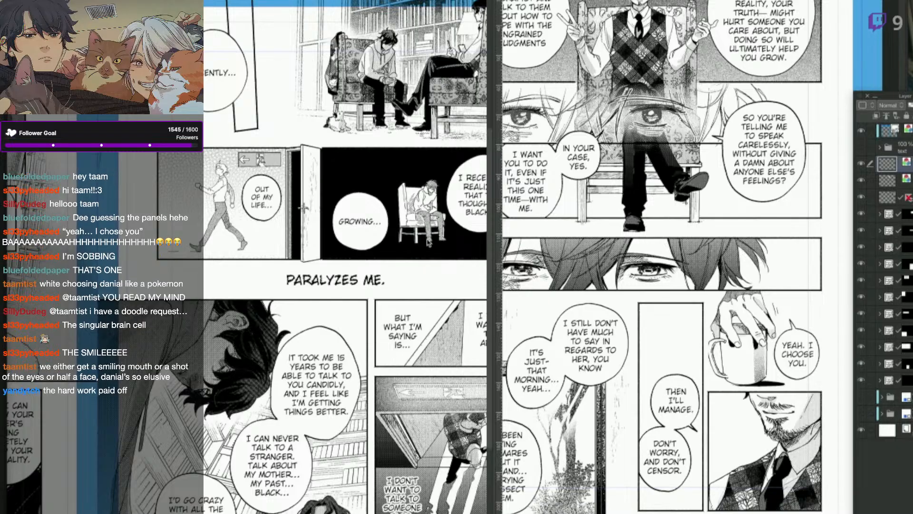
drag(436, 229, 391, 244)
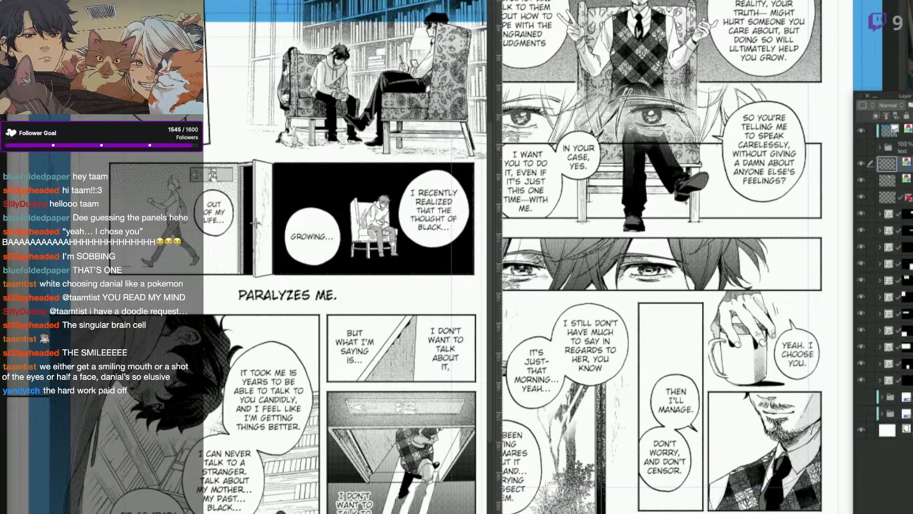
drag(257, 460, 375, 414)
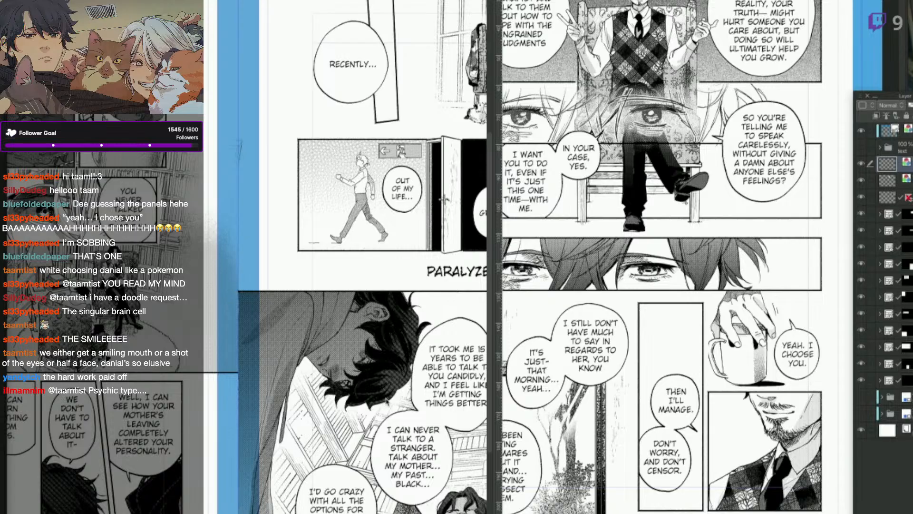
ctrl+click(380, 251)
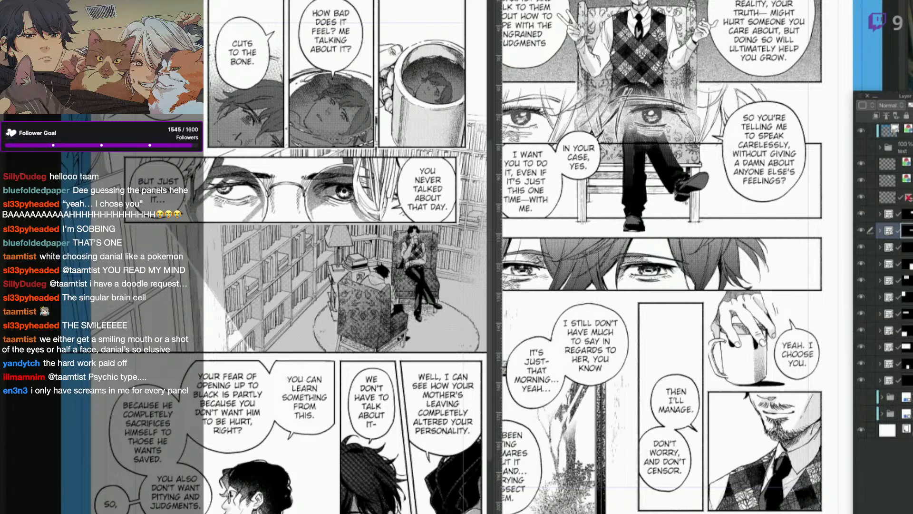
Review the spread with the checked-vest therapist, from the "OR SWITCH TO ANOTHER THERAPIST" bubble to the "YEAH. I CHOOSE YOU." panel.
key(ctrl+Tab)
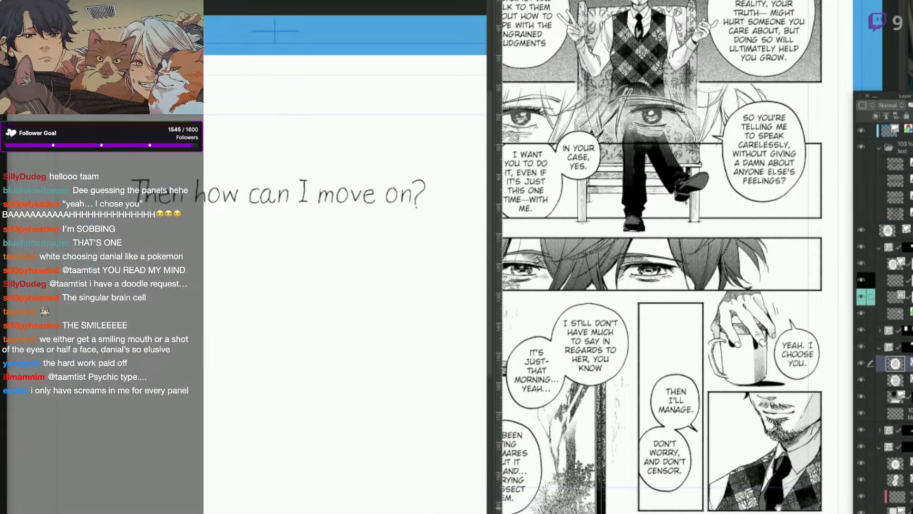
drag(786, 495, 821, 469)
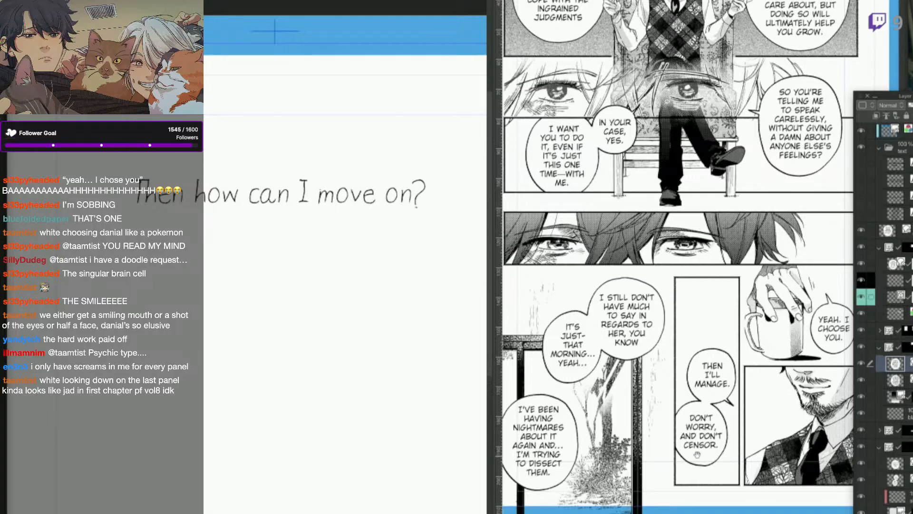
drag(571, 456, 910, 492)
drag(666, 458, 166, 505)
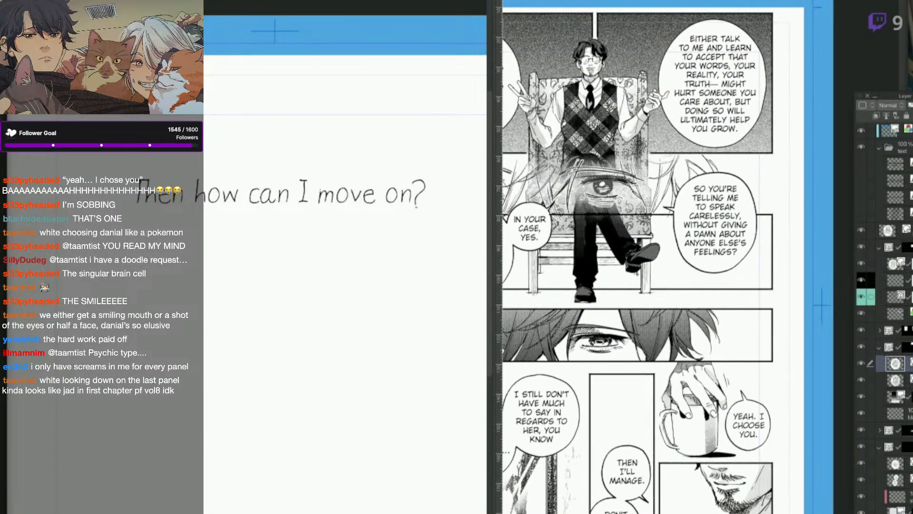
scroll(676, 257, up, 3)
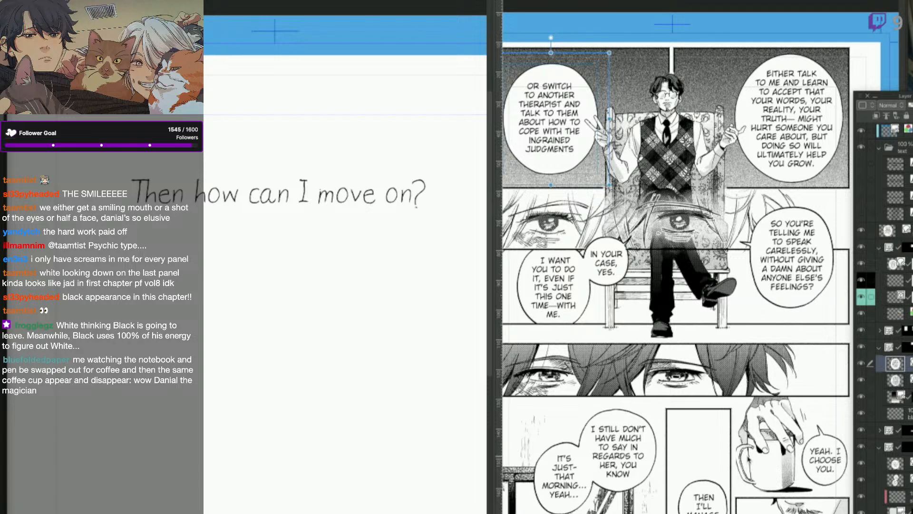
key(ctrl+minus)
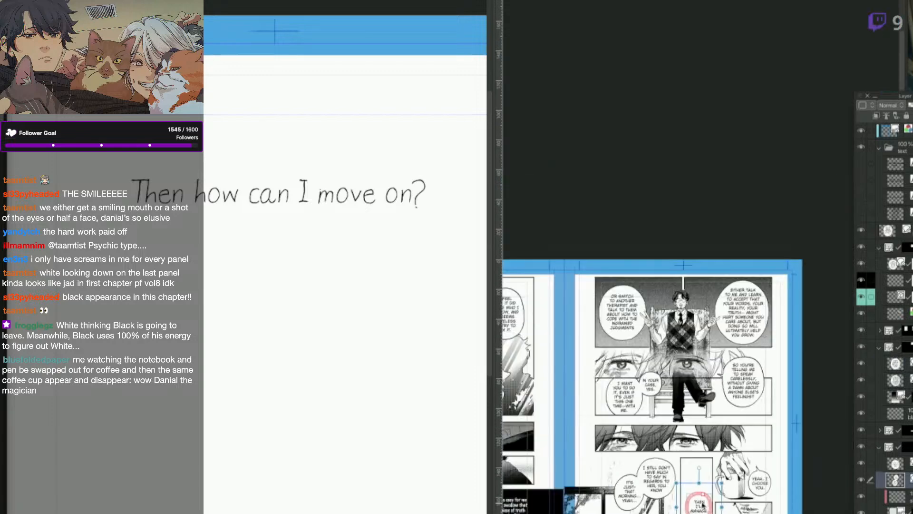
scroll(678, 350, down, 2)
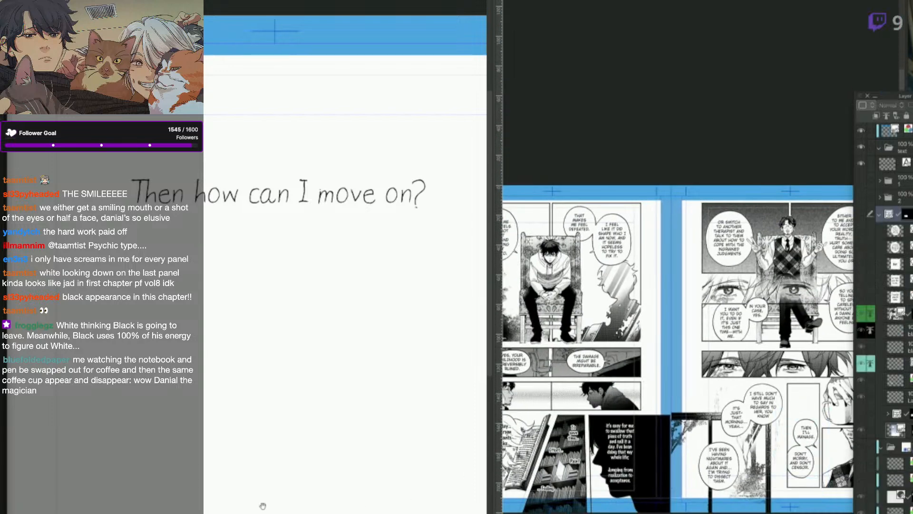
Return to the library scene's spread and review both pages down to the "PARALYZES ME." line.
key(ctrl+Tab)
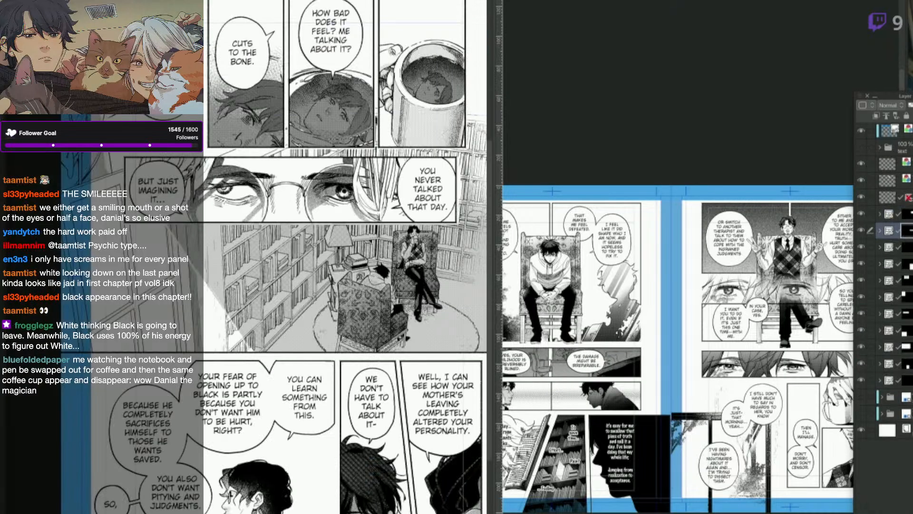
drag(394, 285, 105, 222)
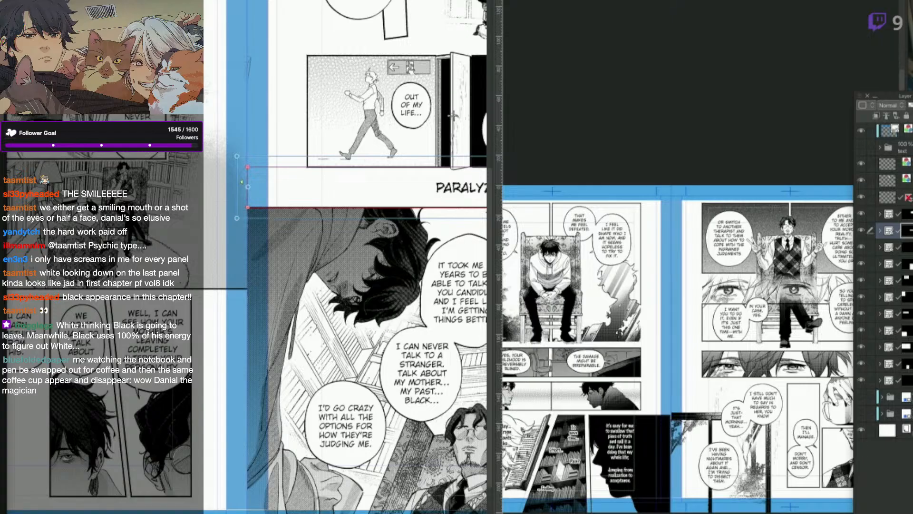
key(ctrl+Tab)
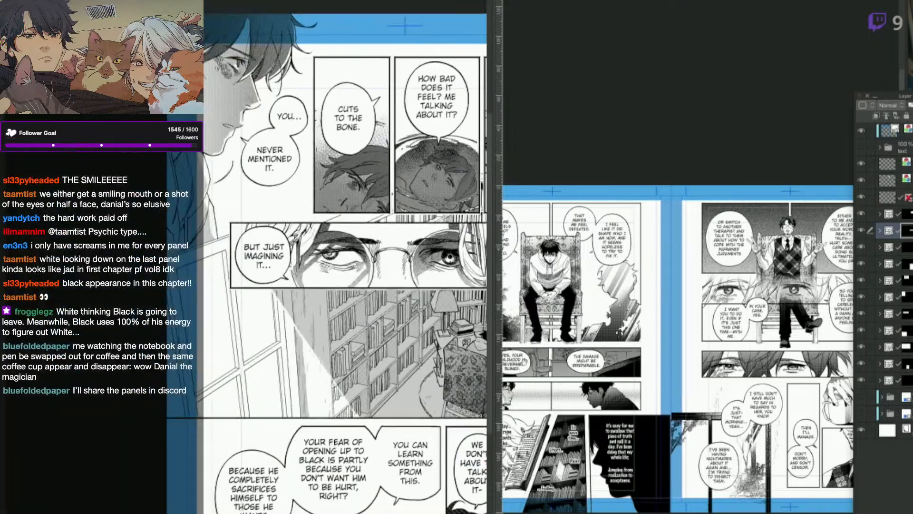
scroll(409, 169, up, 3)
drag(409, 168, 404, 195)
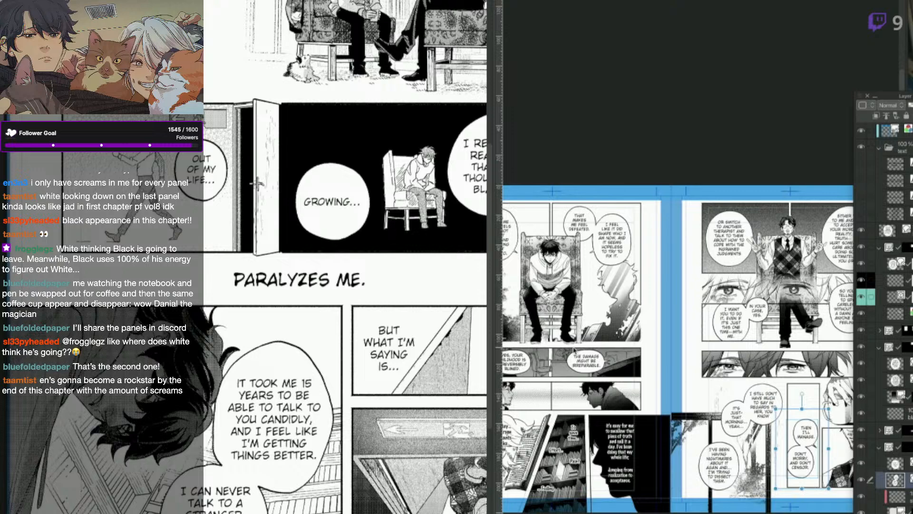
Widen the spread's document view and the layer list.
drag(497, 356, 535, 362)
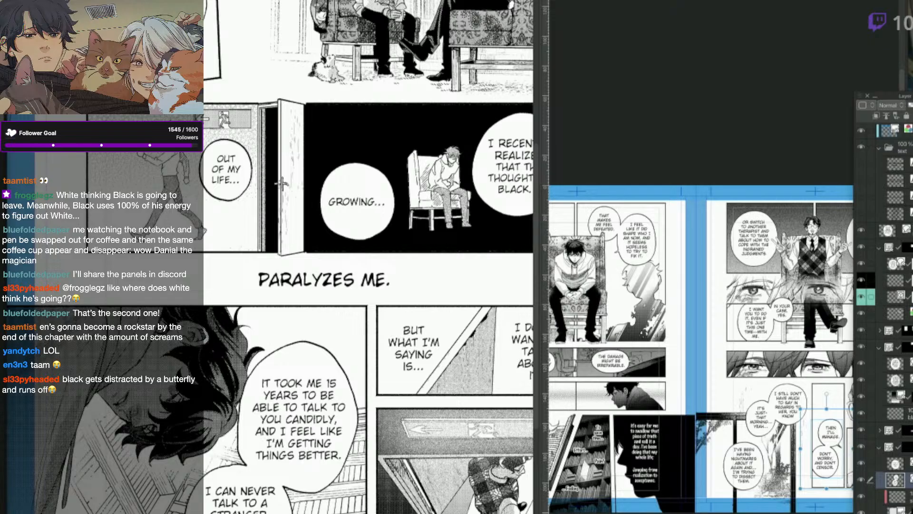
drag(905, 96, 896, 96)
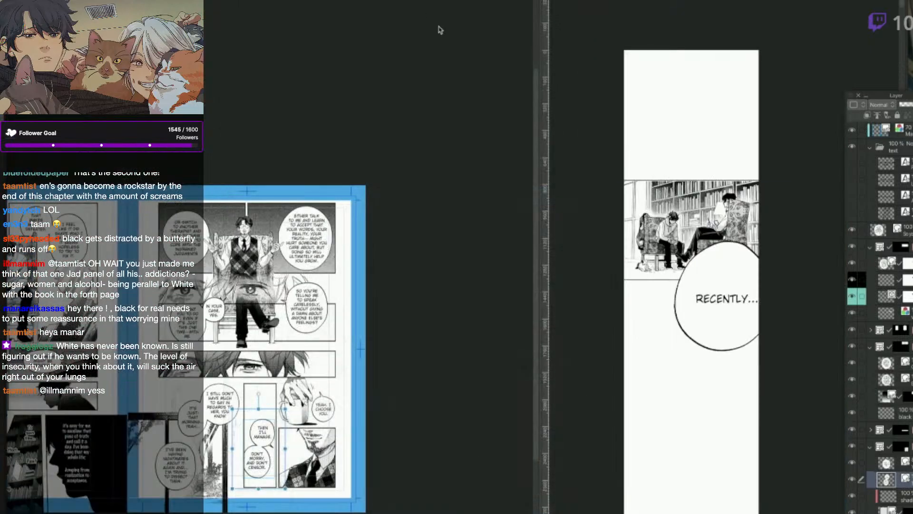
Shrink the "RECENTLY..." bubble on the vertical canvas and place it in the white space below the library panel.
key(ctrl+Tab)
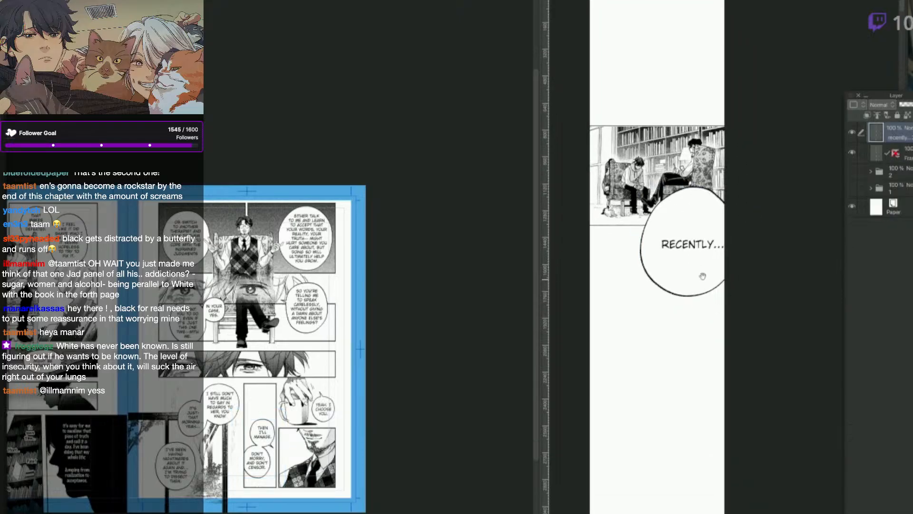
key(q)
click(696, 224)
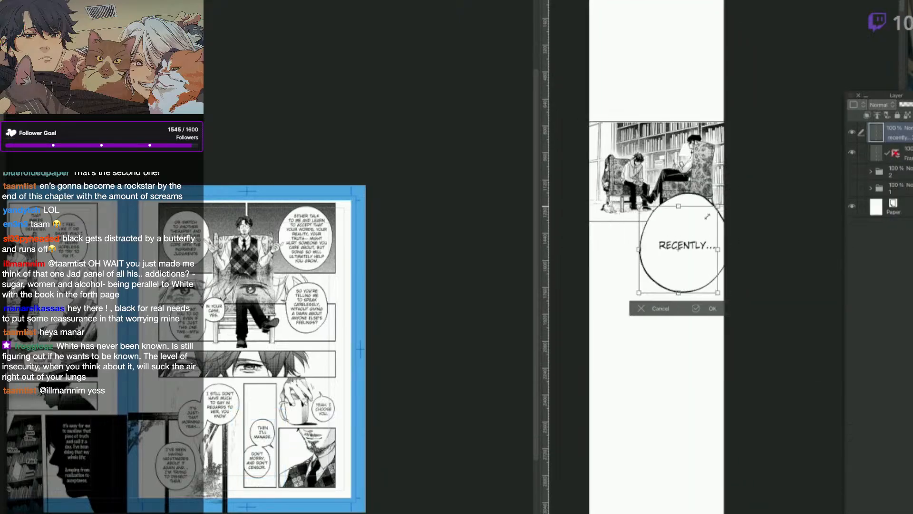
drag(696, 232, 659, 91)
drag(653, 125, 690, 354)
click(695, 363)
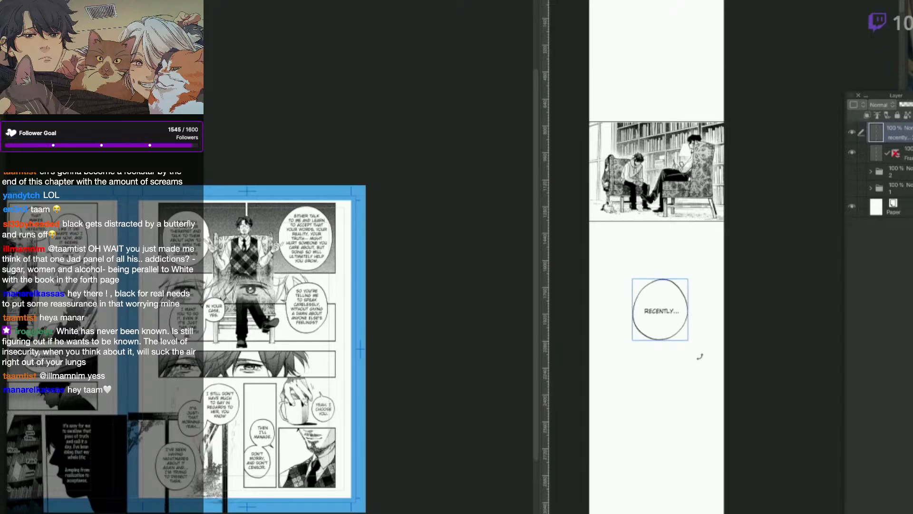
Enlarge the "RECENTLY..." bubble slightly and clear the selection.
scroll(701, 352, up, 3)
key(q)
click(621, 286)
drag(710, 305, 746, 303)
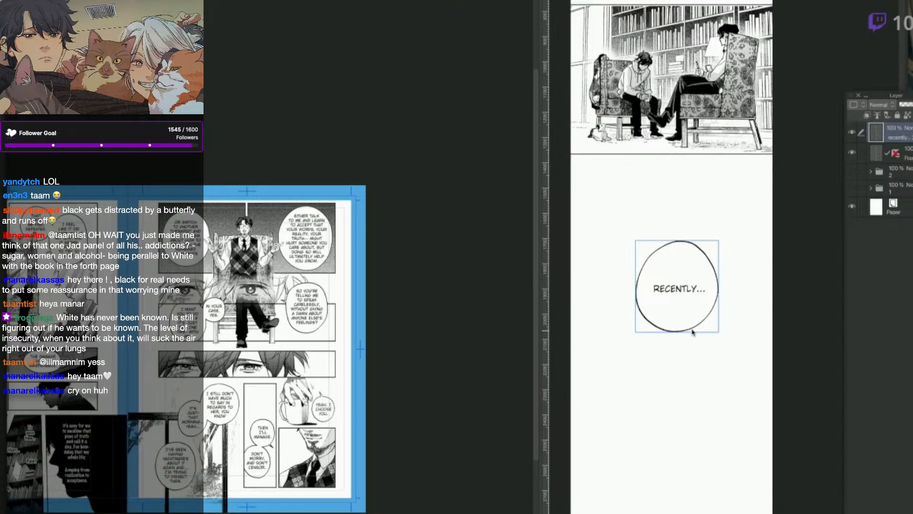
key(ctrl+t)
click(685, 305)
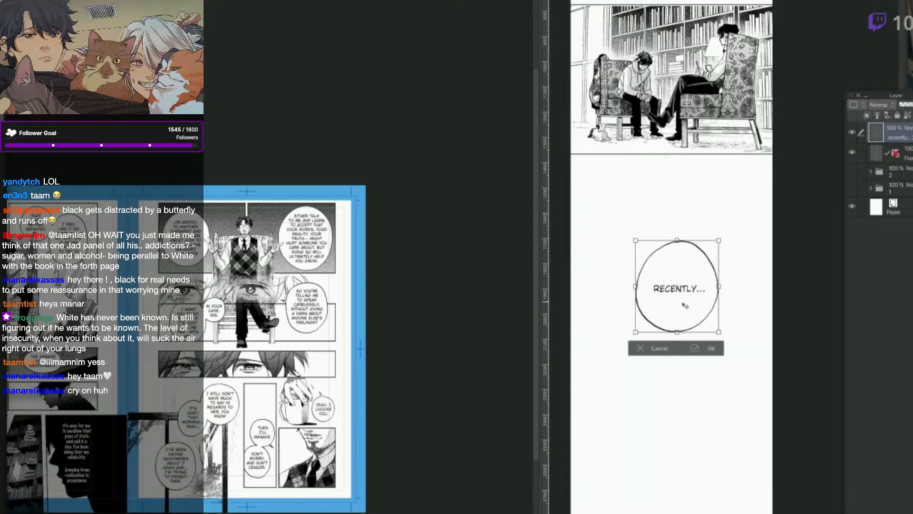
drag(635, 332, 632, 336)
click(696, 351)
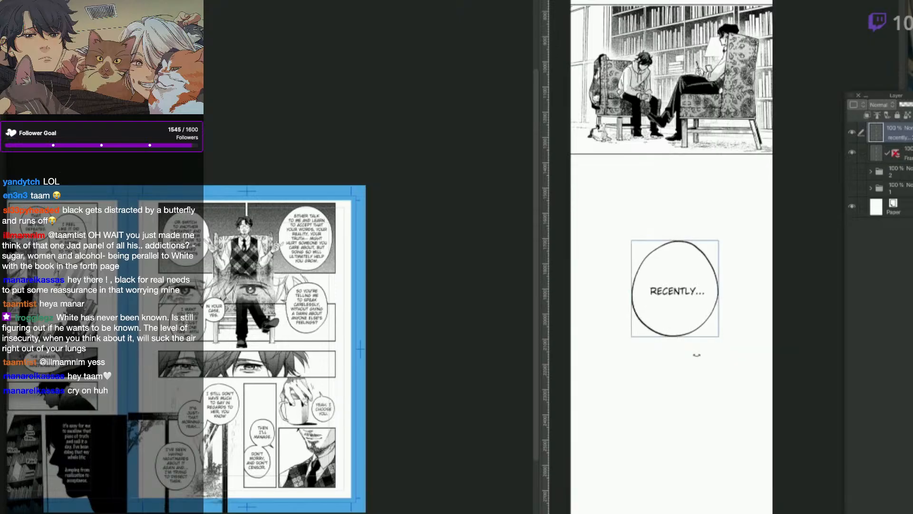
key(ctrl+d)
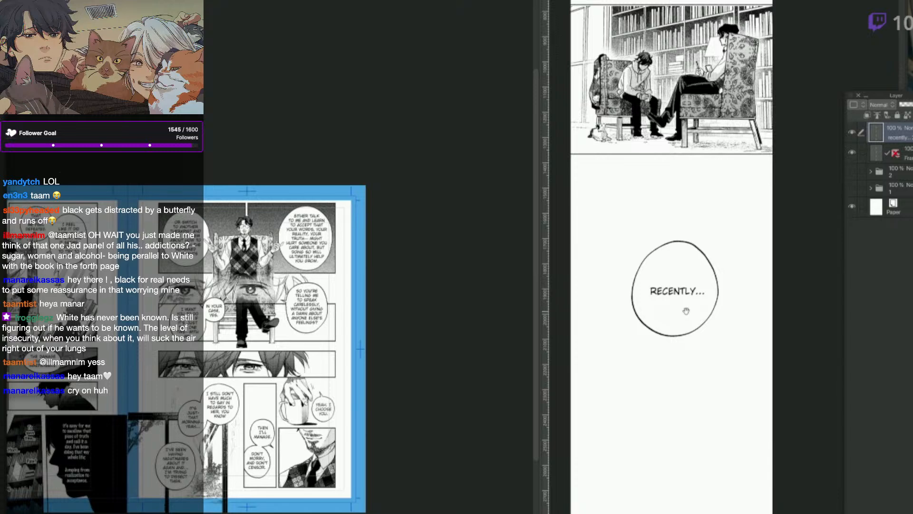
Lower the "RECENTLY..." bubble a little further beneath the library panel and give the vertical canvas a wider document view.
drag(676, 316, 663, 341)
drag(535, 366, 513, 367)
drag(656, 347, 656, 371)
key(ctrl+d)
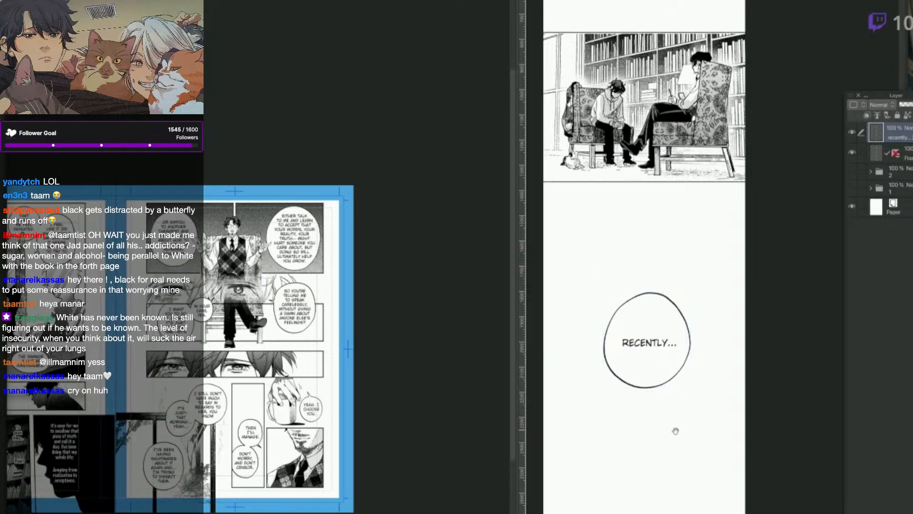
drag(676, 430, 672, 388)
On the library scene's spread, take the "OUT OF MY LIFE...", "GROWING..." and "I RECENTLY REALIZED..." bubble layers out of their panel's frame folder.
drag(346, 418, 373, 390)
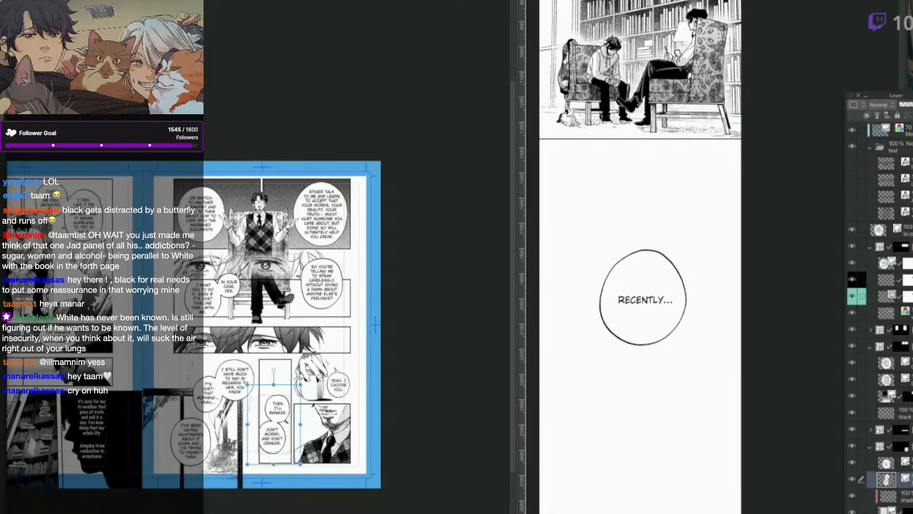
key(ctrl+Tab)
scroll(267, 182, down, 2)
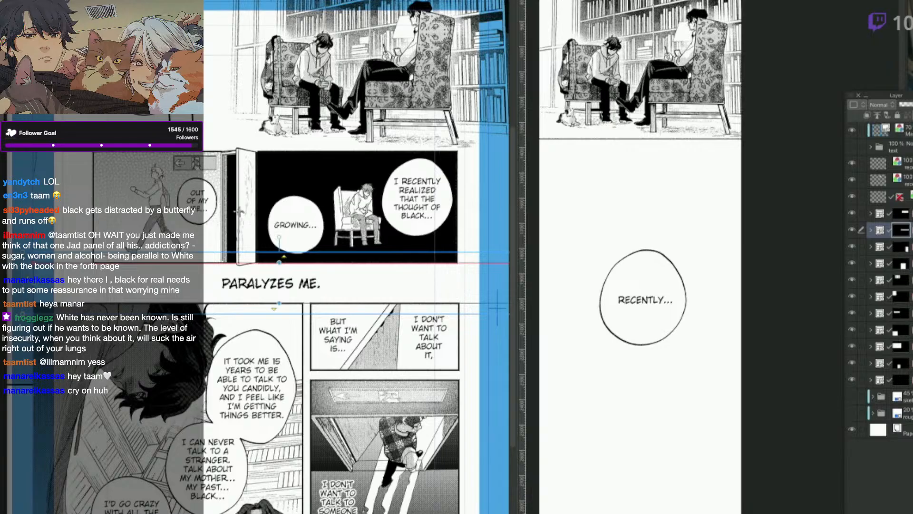
click(459, 242)
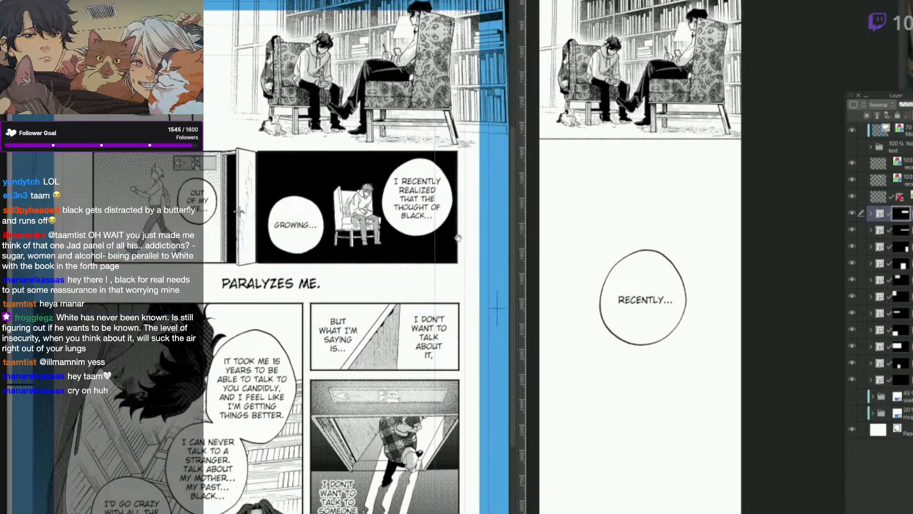
click(852, 213)
click(852, 214)
click(871, 213)
click(911, 231)
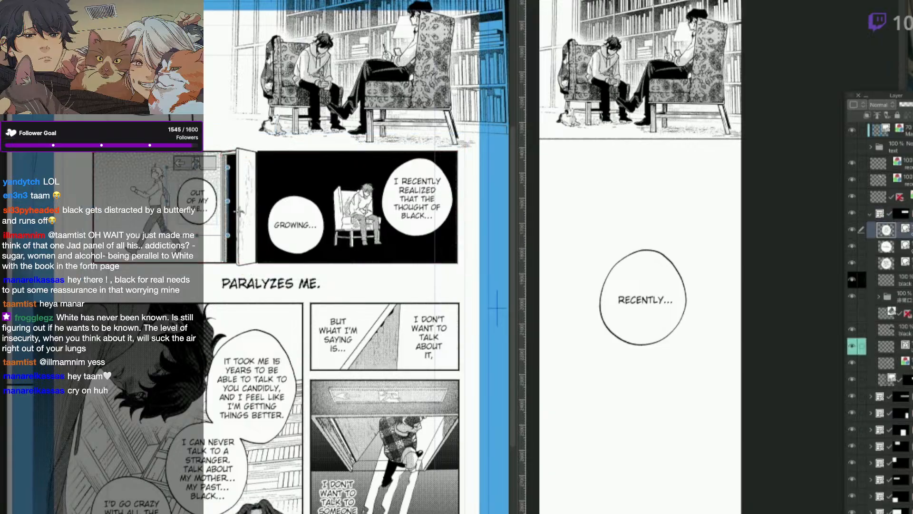
shift+click(909, 263)
drag(909, 260, 892, 207)
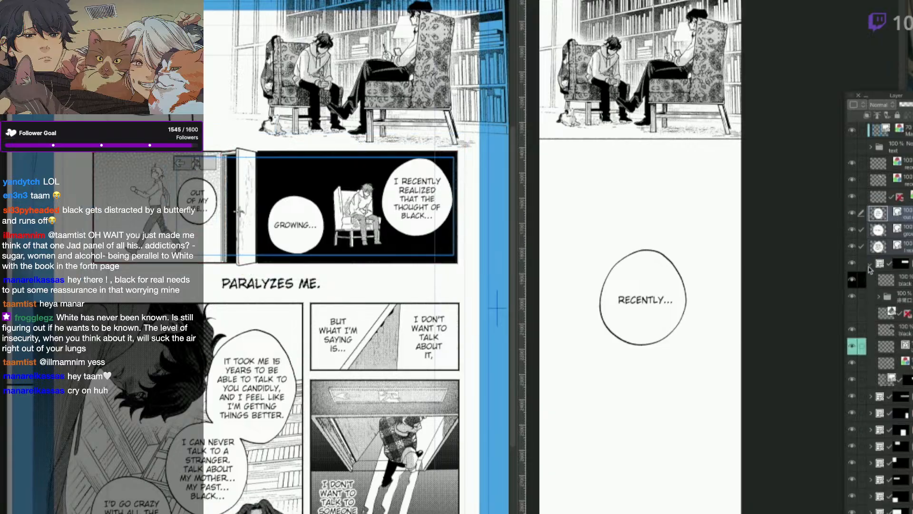
Merge the walking-man and dark chair panel's frame folder into one layer, and return to the vertical canvas.
click(870, 263)
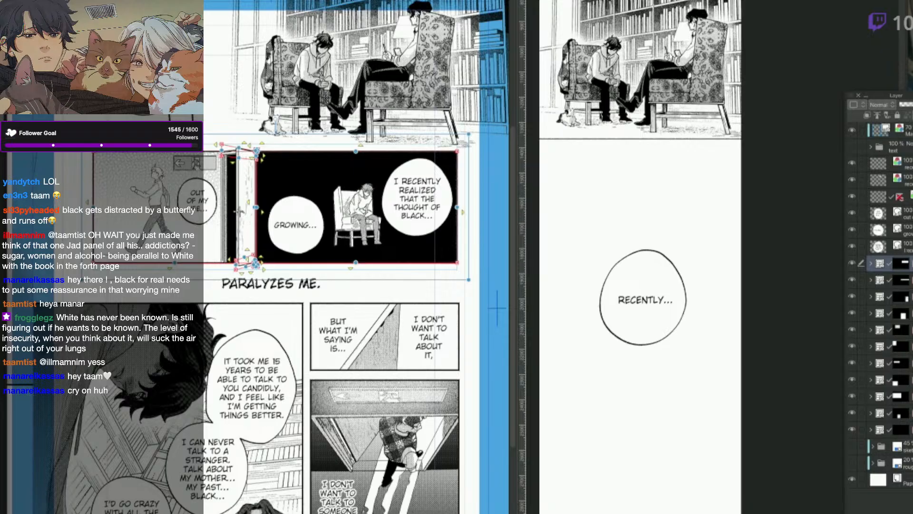
key(shift+alt+e)
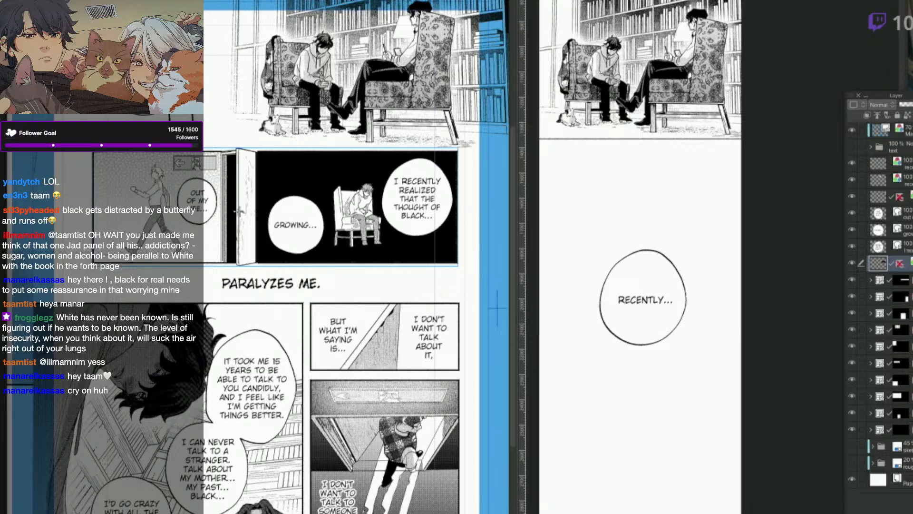
click(655, 426)
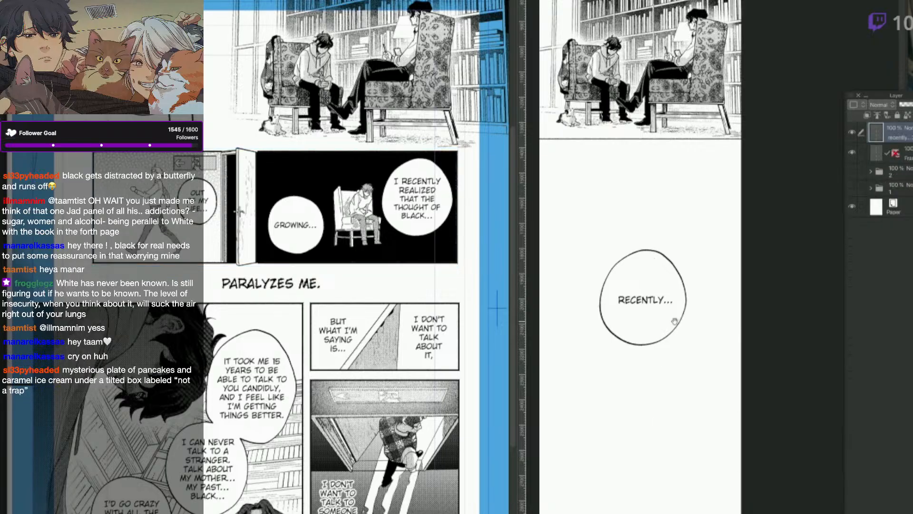
Open another of the chapter's spreads and examine the panel layouts around the seated man in the hoodie and the vest-wearing man with peace signs.
drag(679, 404, 685, 337)
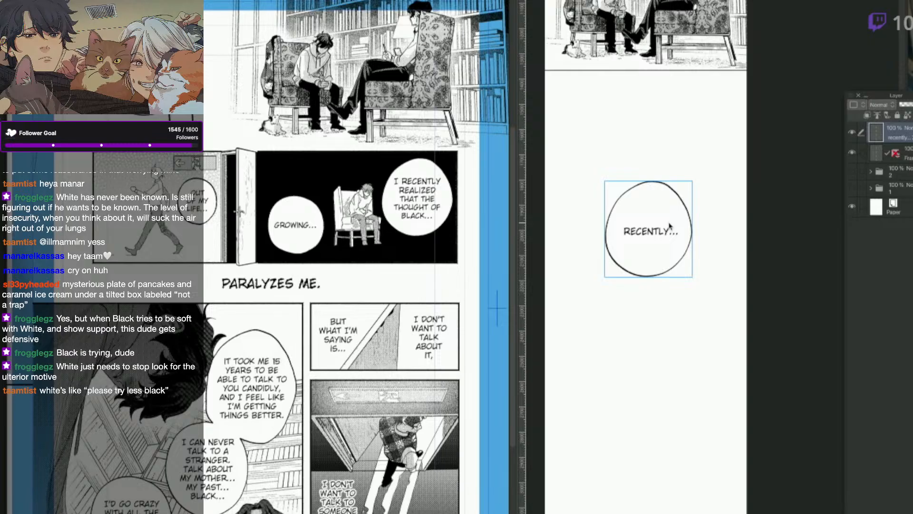
click(420, 295)
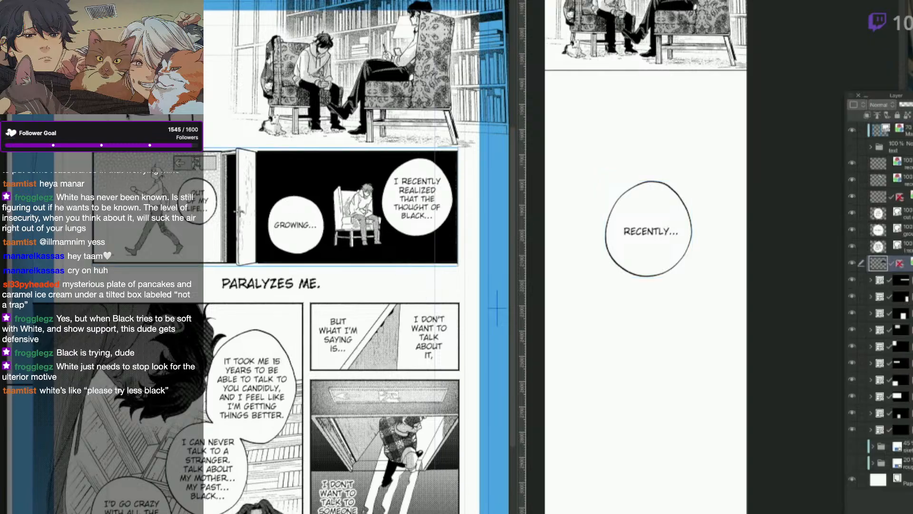
click(127, 1)
click(143, 2)
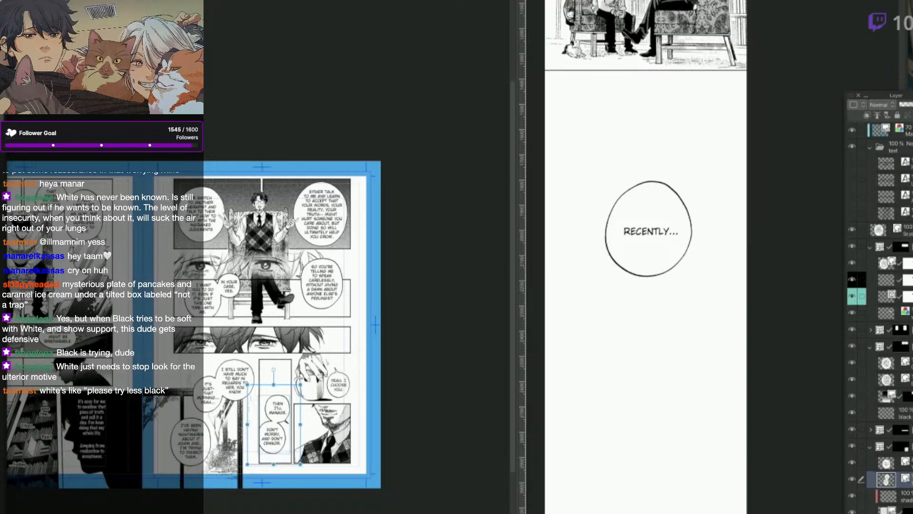
drag(259, 240, 362, 250)
scroll(363, 250, up, 4)
scroll(363, 249, up, 3)
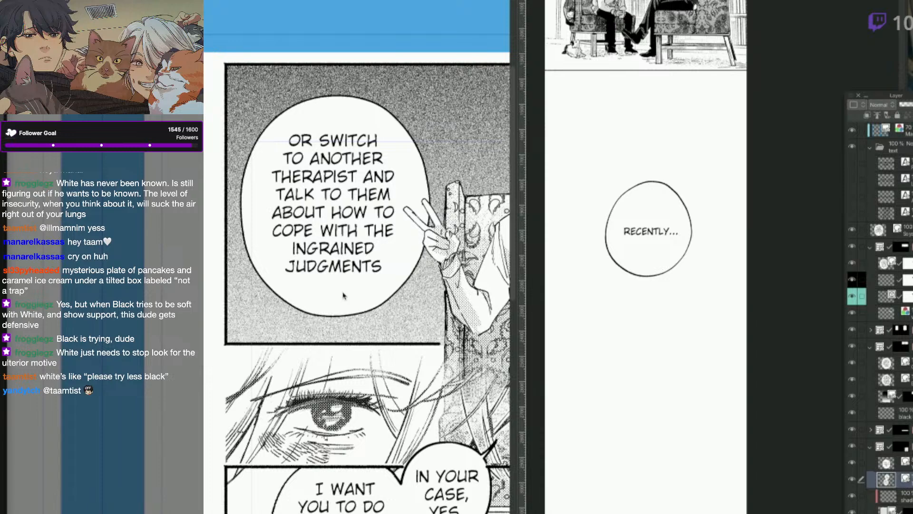
scroll(369, 333, down, 2)
drag(267, 408, 571, 361)
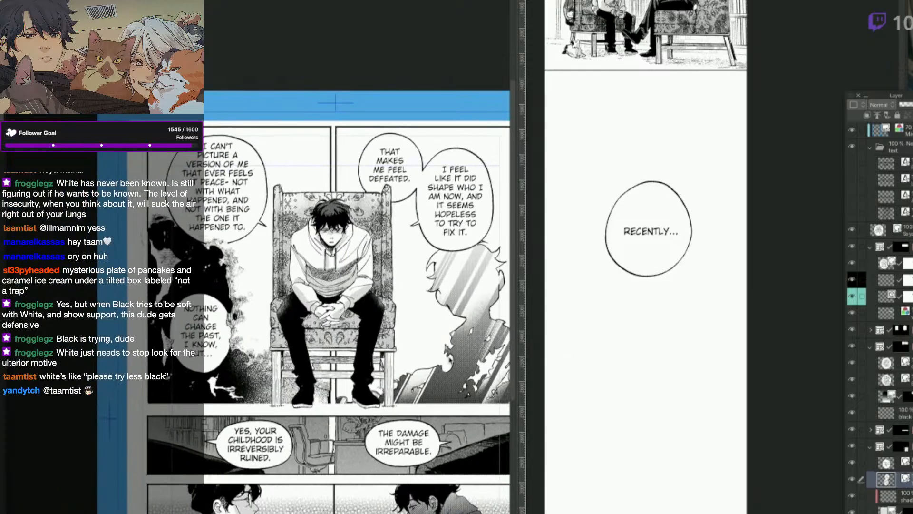
scroll(326, 342, up, 3)
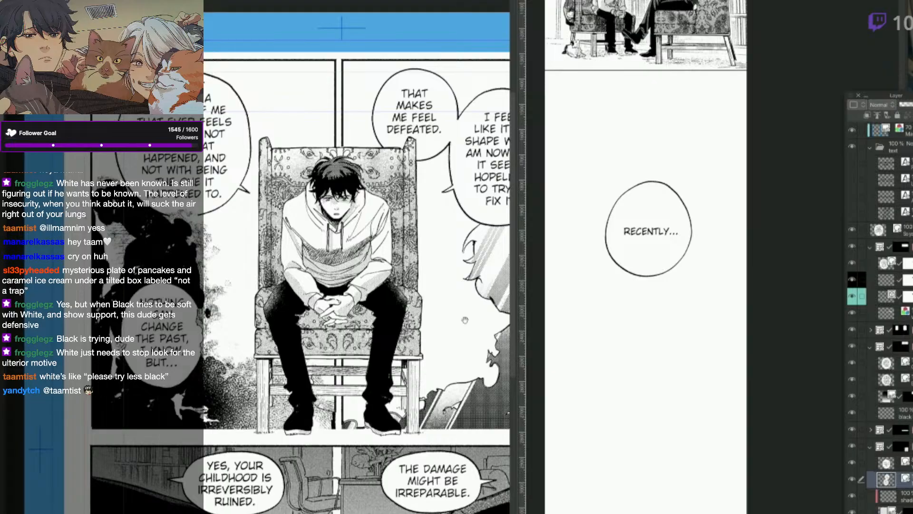
drag(463, 351, 233, 315)
drag(454, 424, 379, 415)
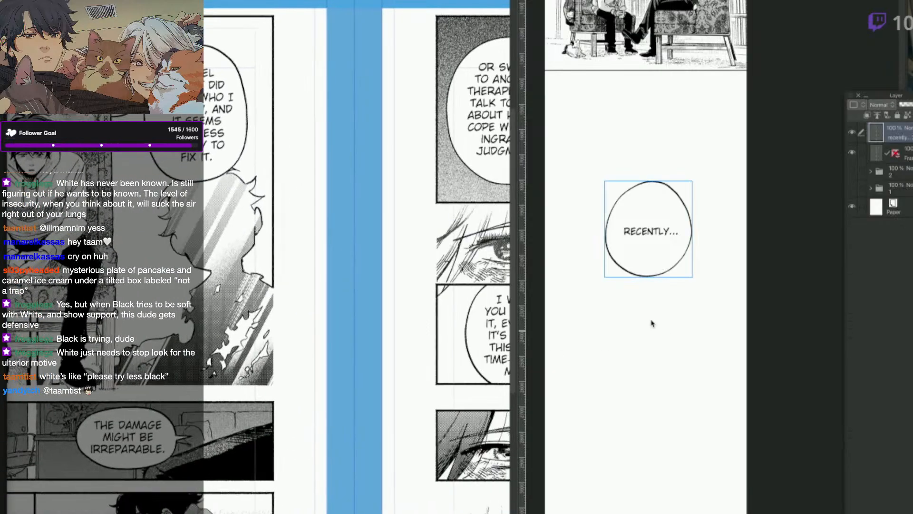
drag(420, 335, 318, 337)
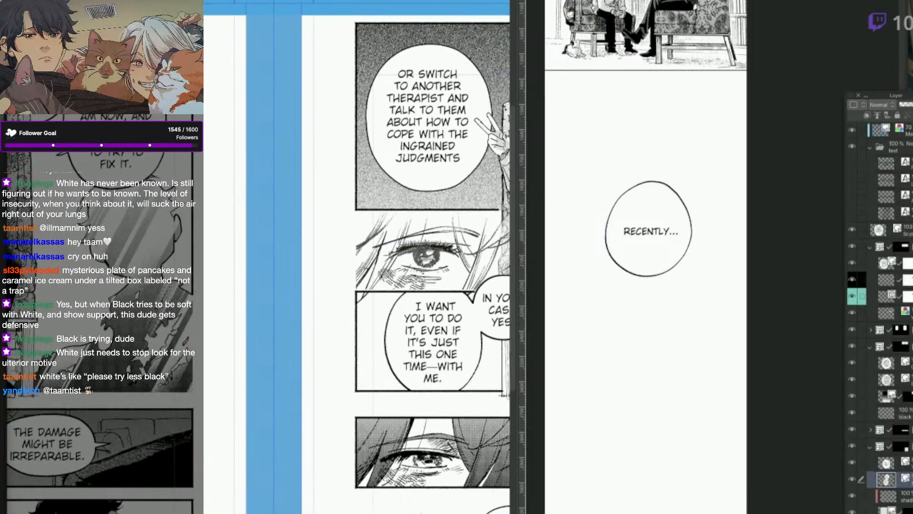
drag(370, 399, 209, 393)
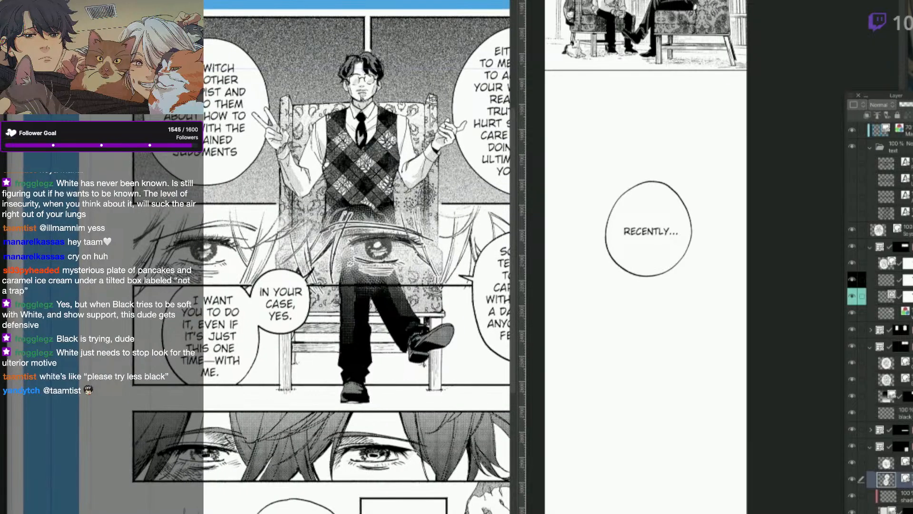
Return to the library scene's spread and raise the "RECENTLY..." bubble slightly on the vertical canvas.
key(ctrl+Tab)
click(642, 260)
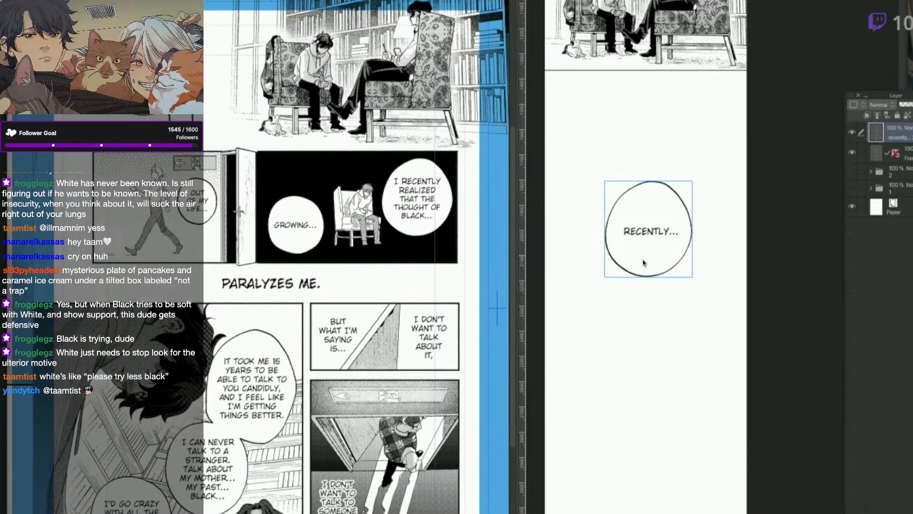
drag(647, 264, 650, 248)
Copy the dark chair half of the merged walking-man panel from the spread and paste it onto the vertical canvas.
click(422, 252)
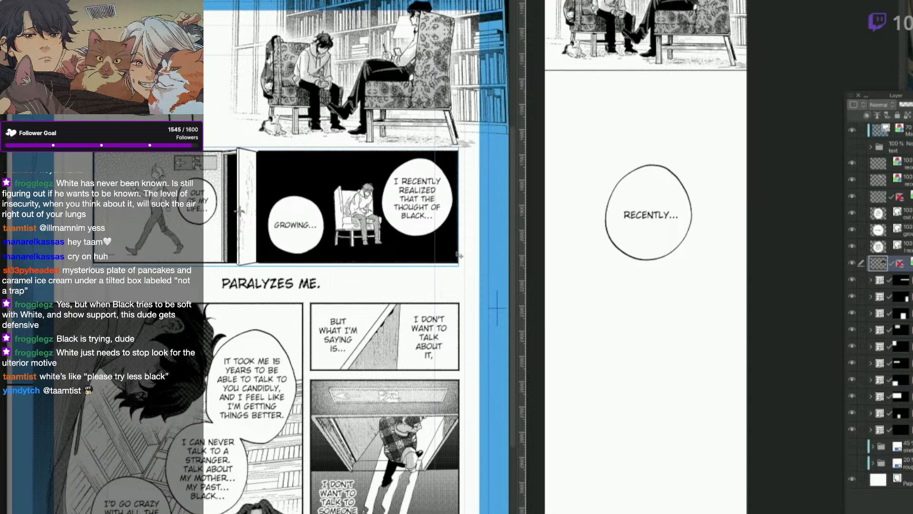
click(852, 264)
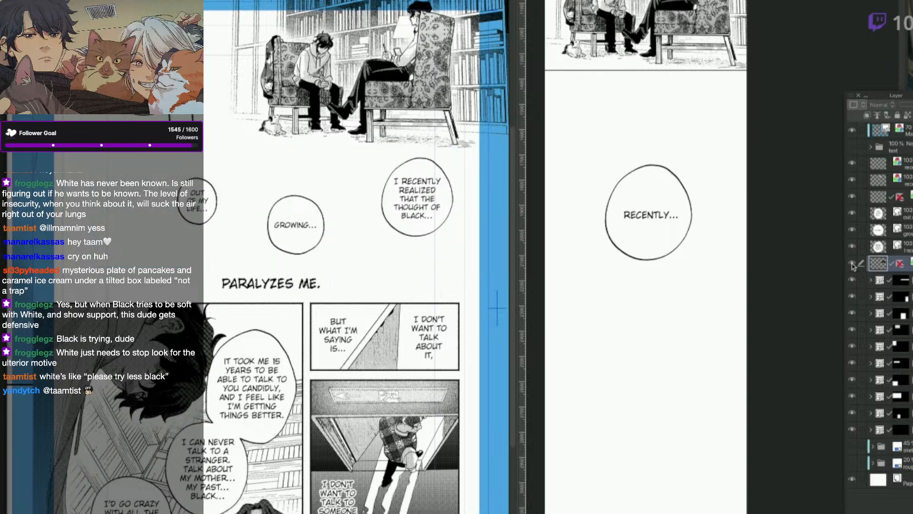
click(851, 264)
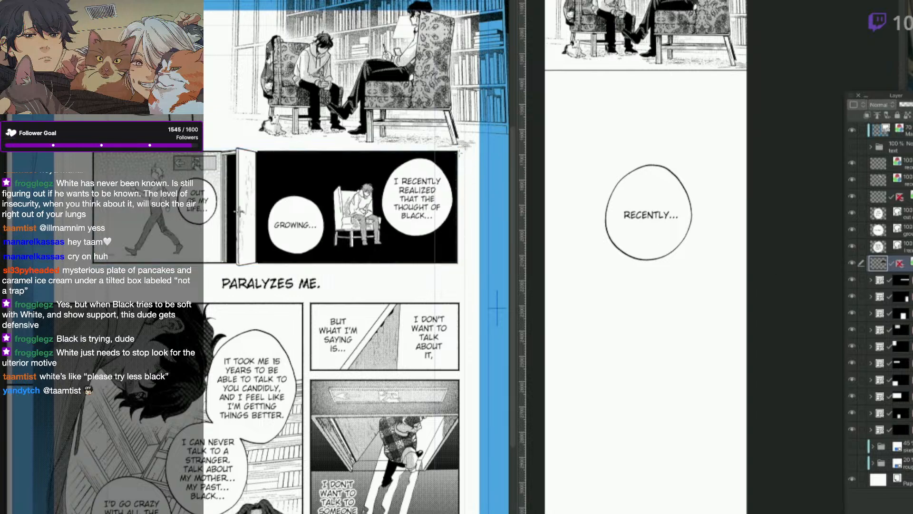
drag(463, 150, 258, 264)
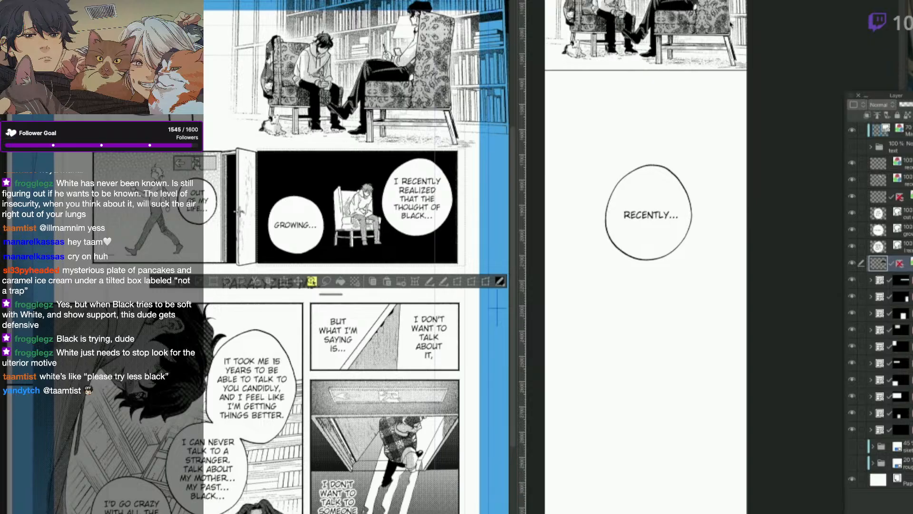
click(708, 290)
key(ctrl+v)
Shrink the pasted dark chair panel so its black area spans the vertical canvas, and place it beneath the "RECENTLY..." bubble.
drag(719, 317, 695, 336)
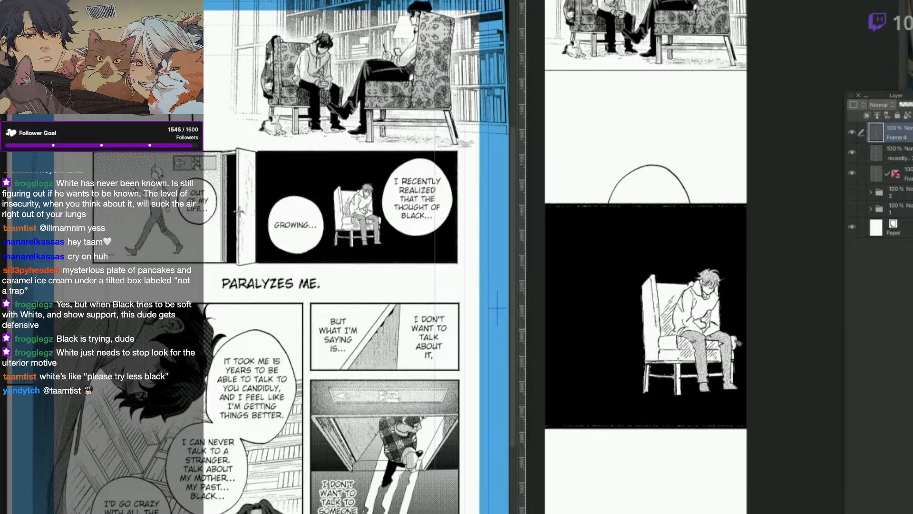
key(q)
click(713, 305)
drag(690, 202, 689, 293)
drag(727, 421, 725, 286)
click(688, 446)
key(q)
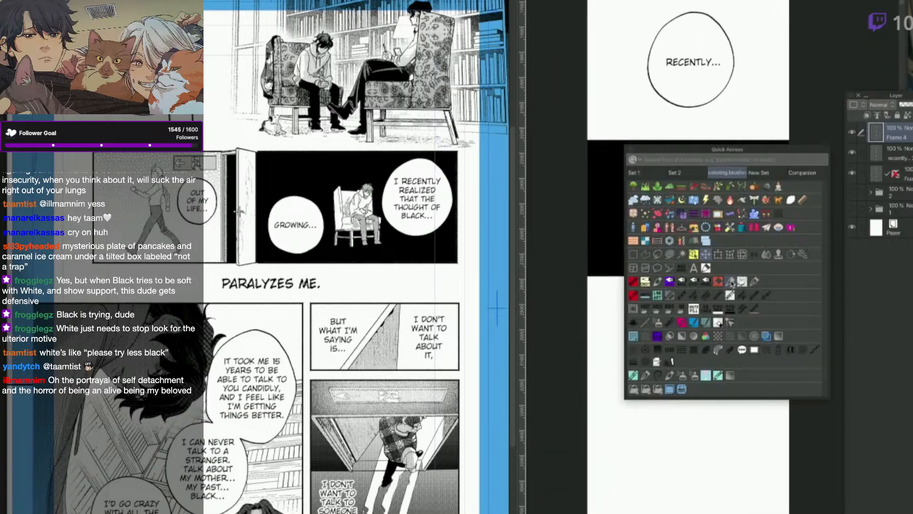
click(718, 255)
drag(707, 113, 630, 221)
drag(700, 232, 701, 326)
click(714, 293)
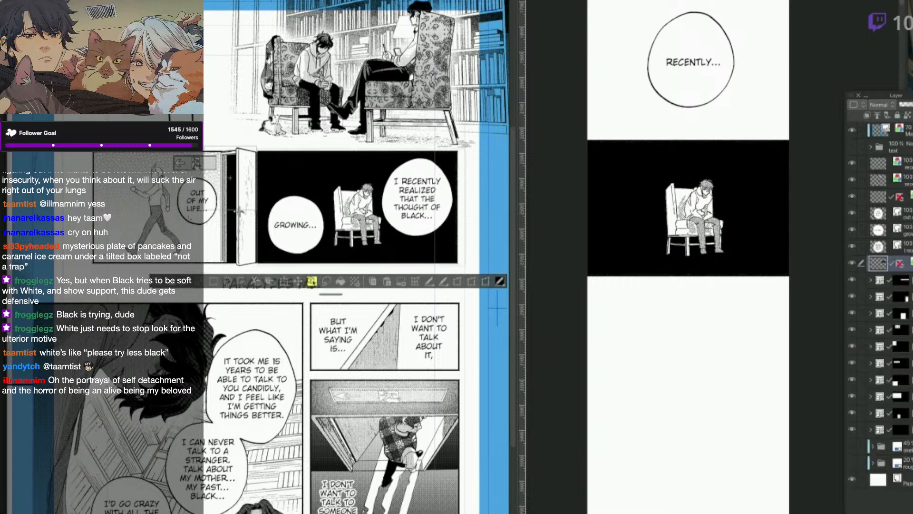
Paste the walking-man and open-door half of the panel onto the vertical canvas, scaled to the canvas width beneath the dark chair panel.
click(727, 367)
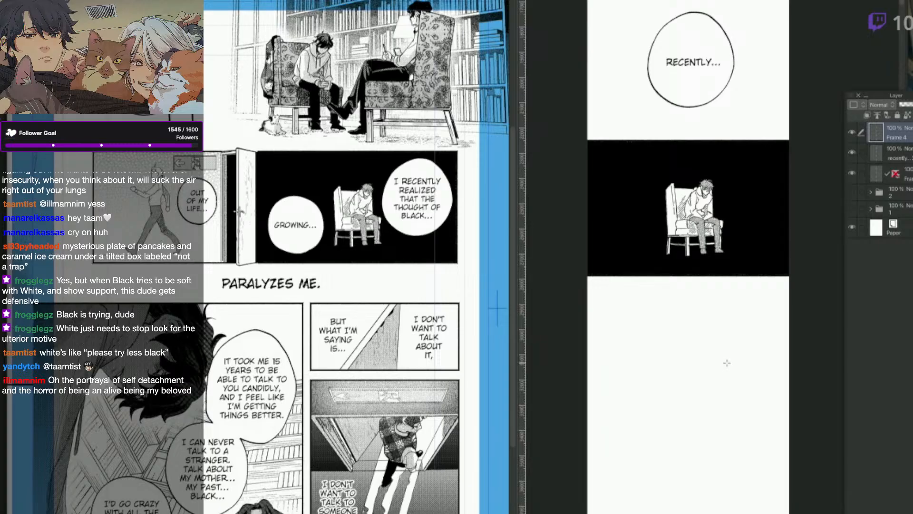
key(ctrl+v)
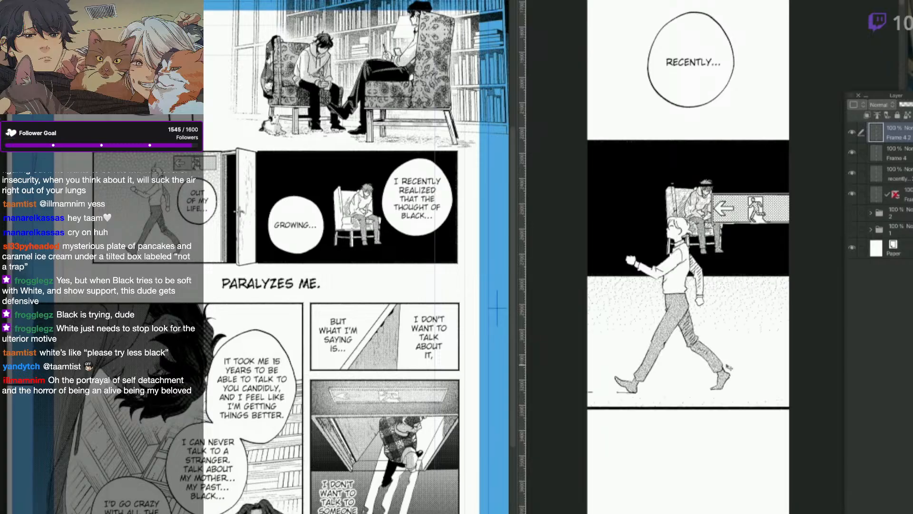
key(q)
click(733, 413)
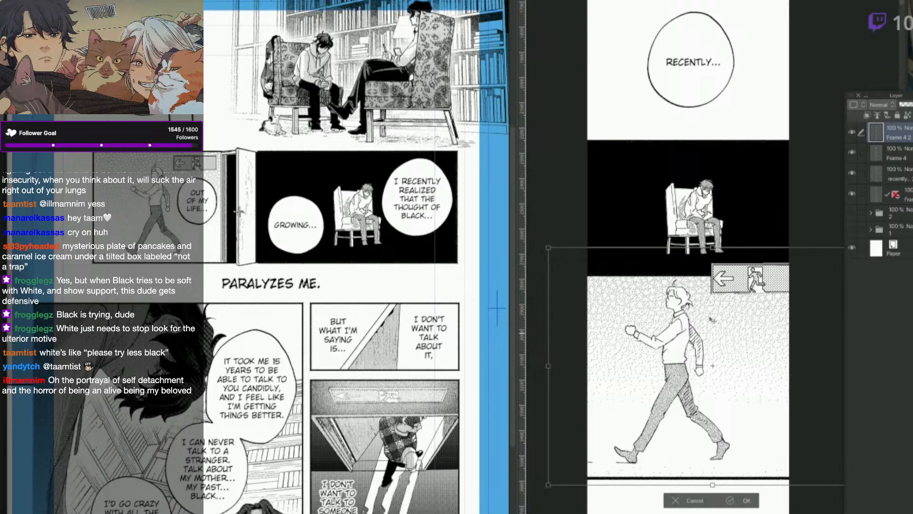
drag(712, 397, 726, 438)
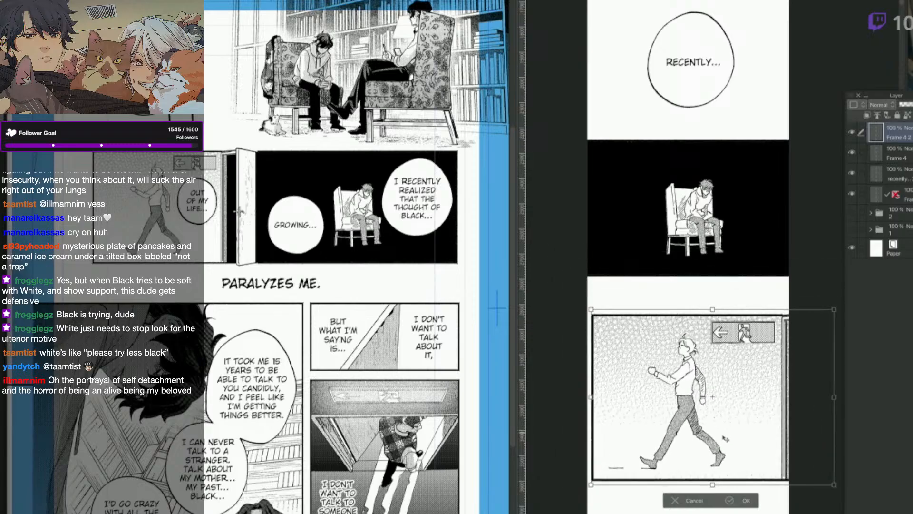
drag(722, 355, 713, 354)
drag(819, 484, 790, 460)
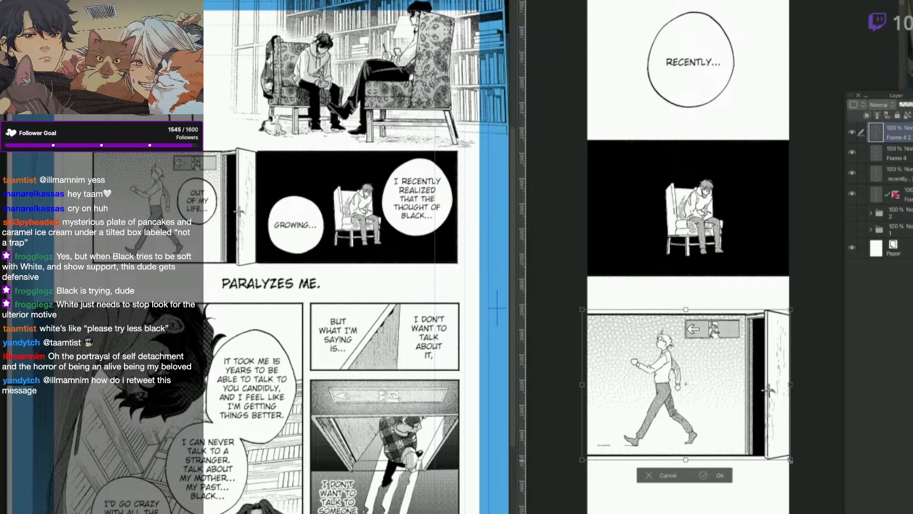
drag(583, 460, 584, 458)
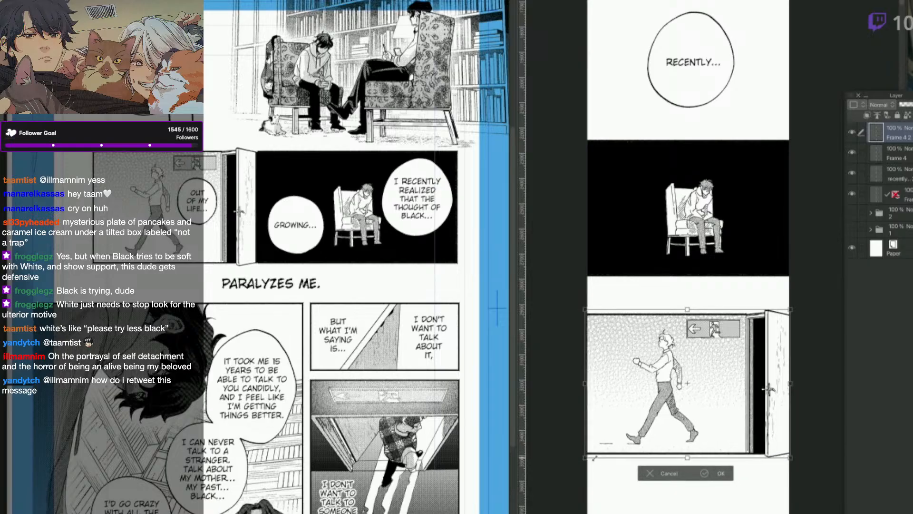
click(706, 473)
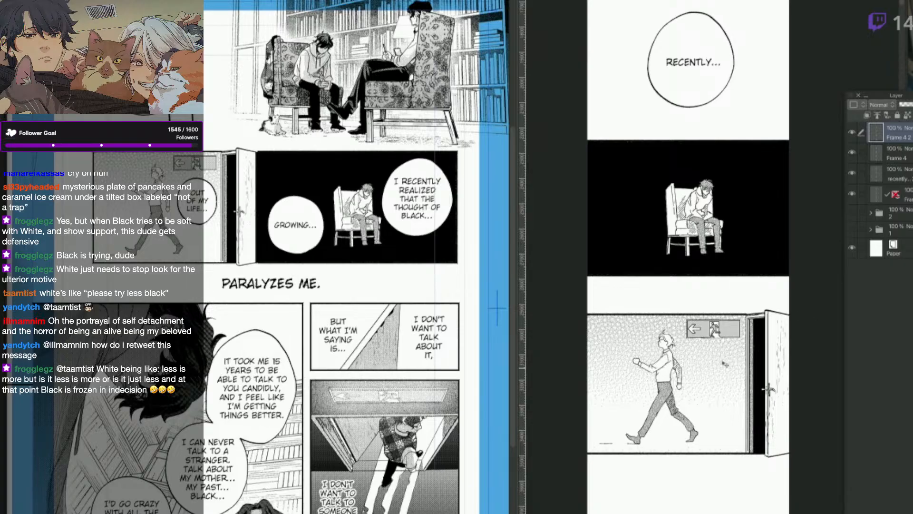
Lower the dark chair panel on the vertical canvas, leaving a narrow gap above the walking-man panel.
click(685, 341)
click(717, 265)
drag(717, 265, 716, 288)
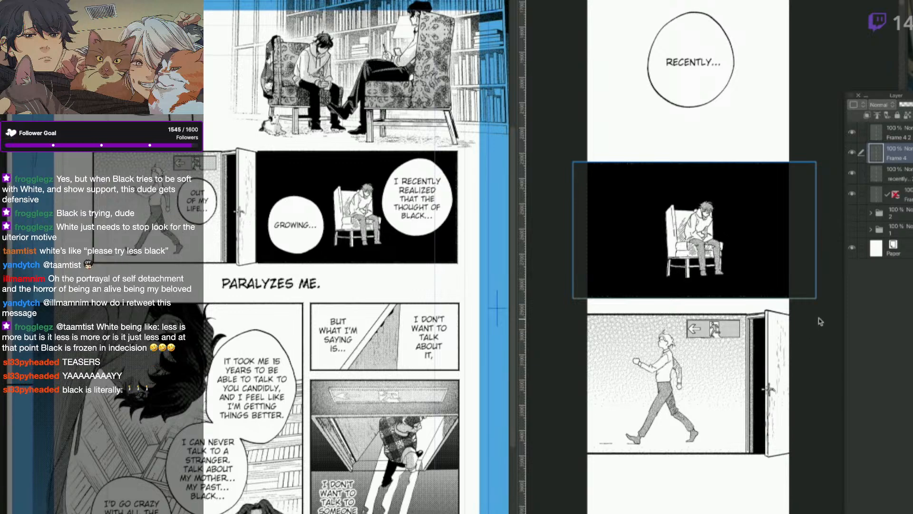
Try rotating the dark chair panel a quarter turn on the vertical canvas, then undo the rotation.
scroll(788, 287, down, 3)
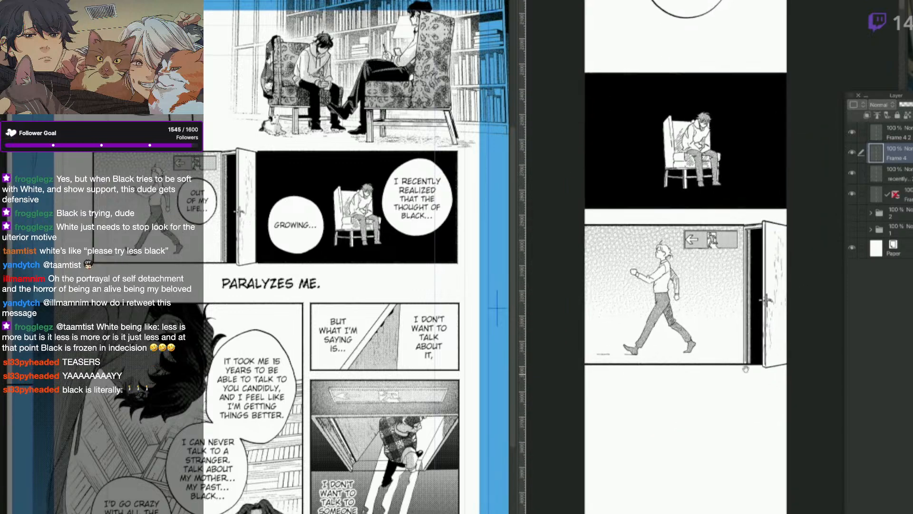
right_click(746, 344)
click(722, 322)
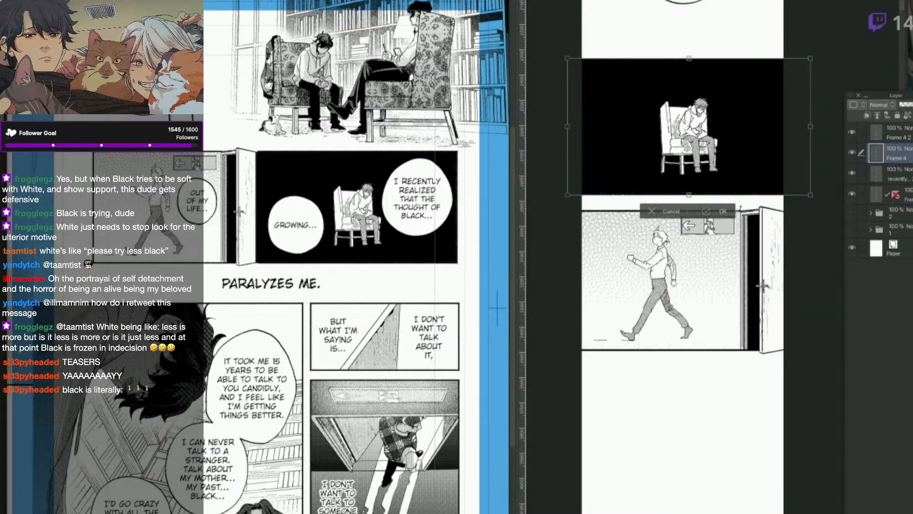
drag(831, 143, 709, 6)
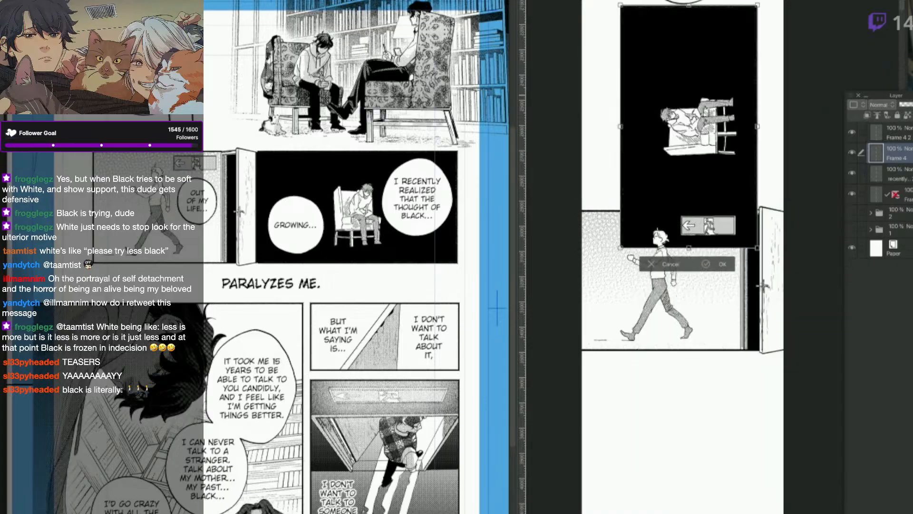
click(706, 264)
key(ctrl+z)
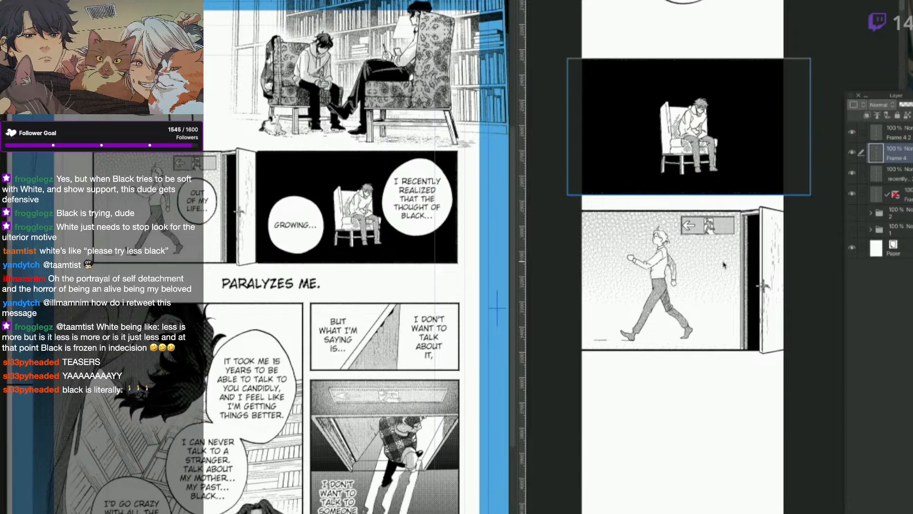
drag(723, 261, 725, 284)
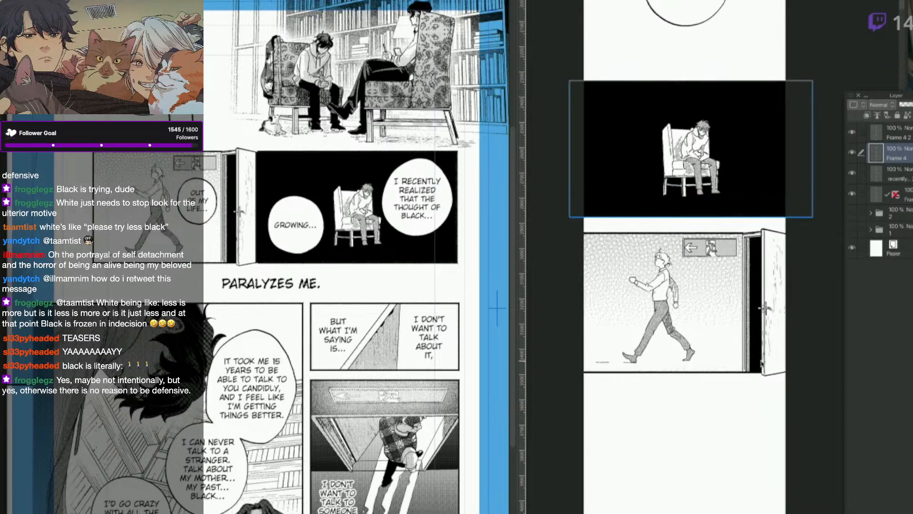
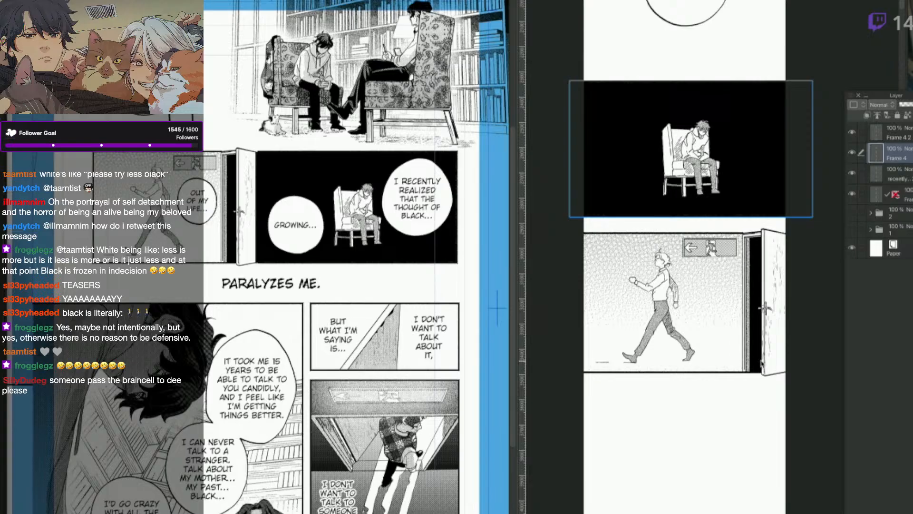
key(ctrl+d)
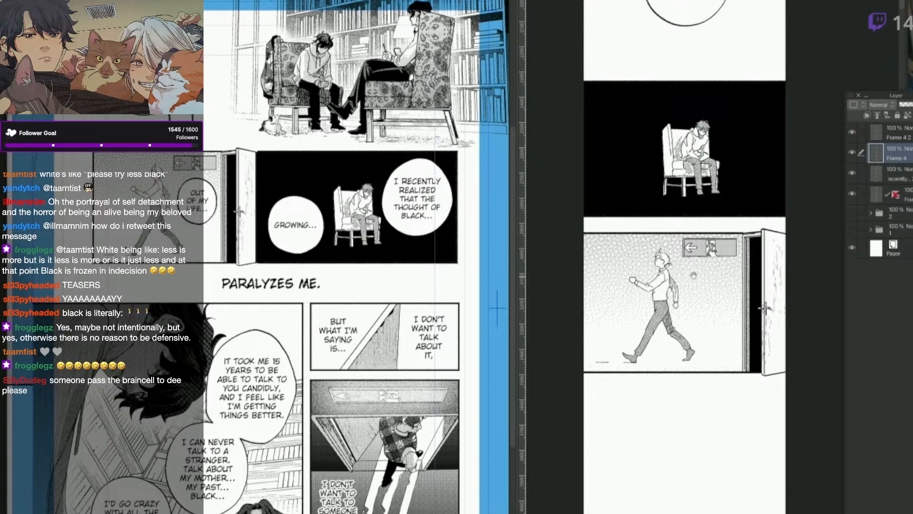
key(ctrl+shift+d)
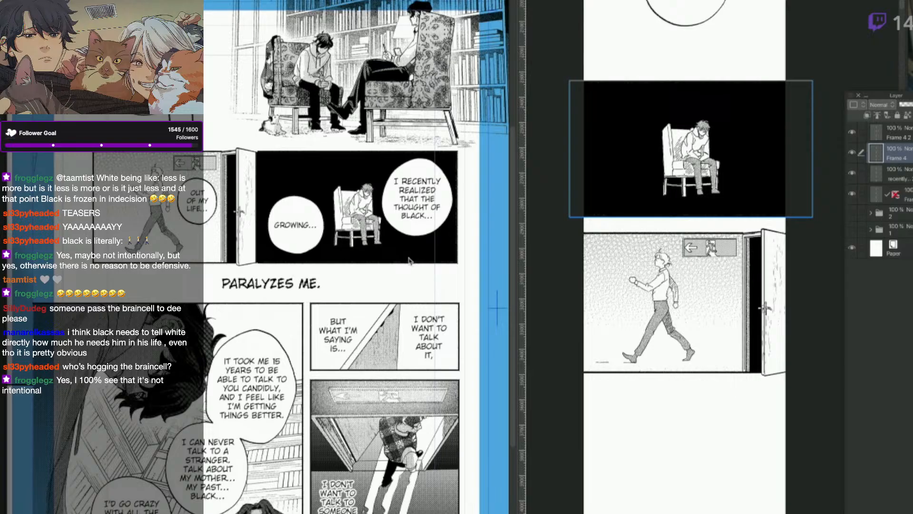
key(ctrl+d)
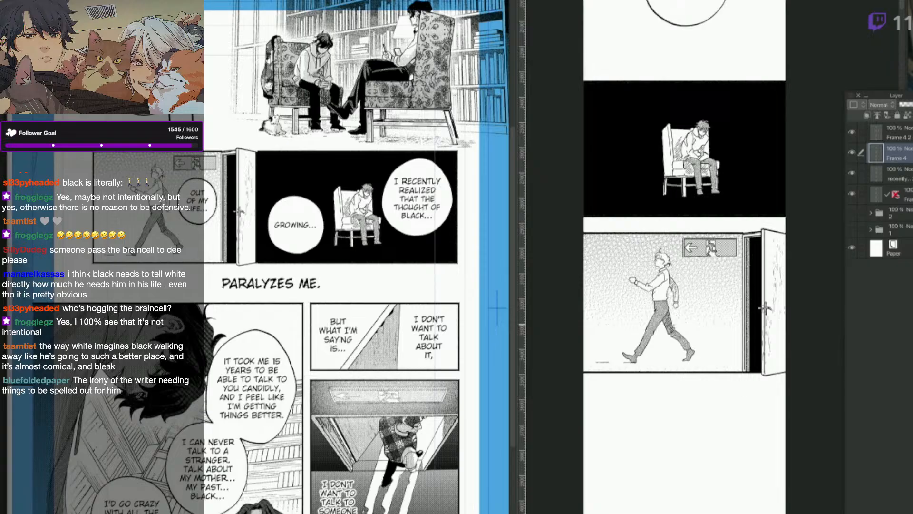
drag(701, 371, 704, 256)
click(437, 356)
drag(456, 382, 473, 340)
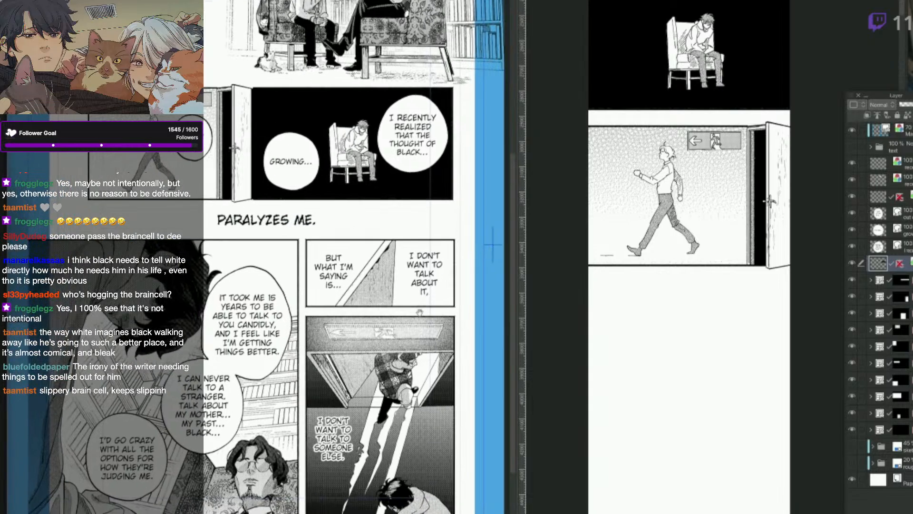
drag(442, 334, 421, 313)
click(684, 250)
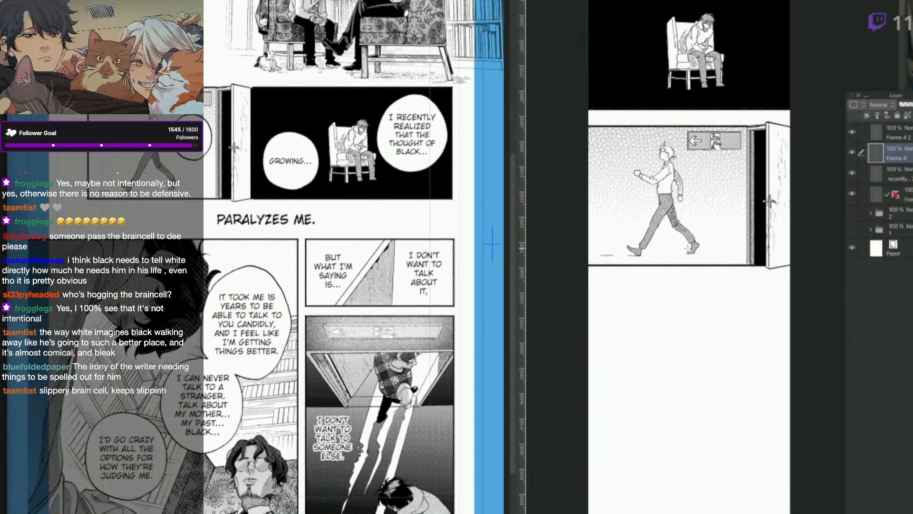
key(F6)
click(676, 224)
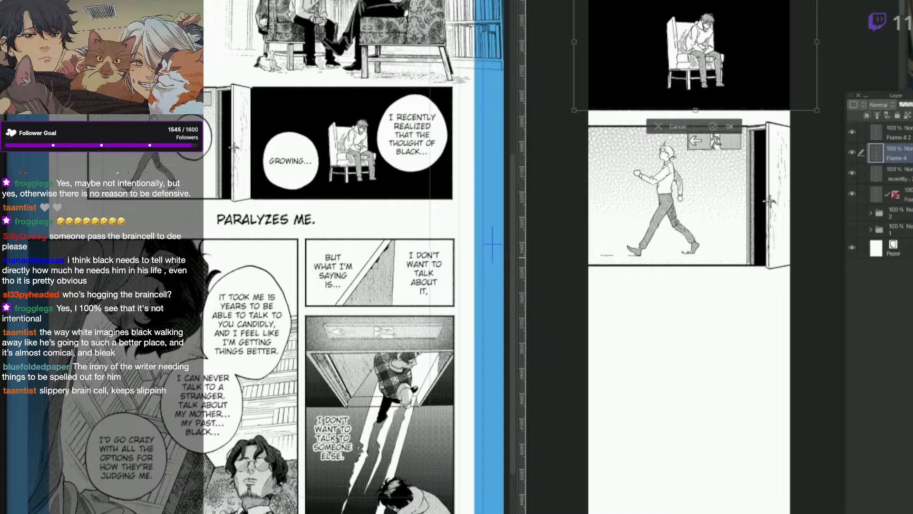
key(Escape)
drag(676, 193, 679, 193)
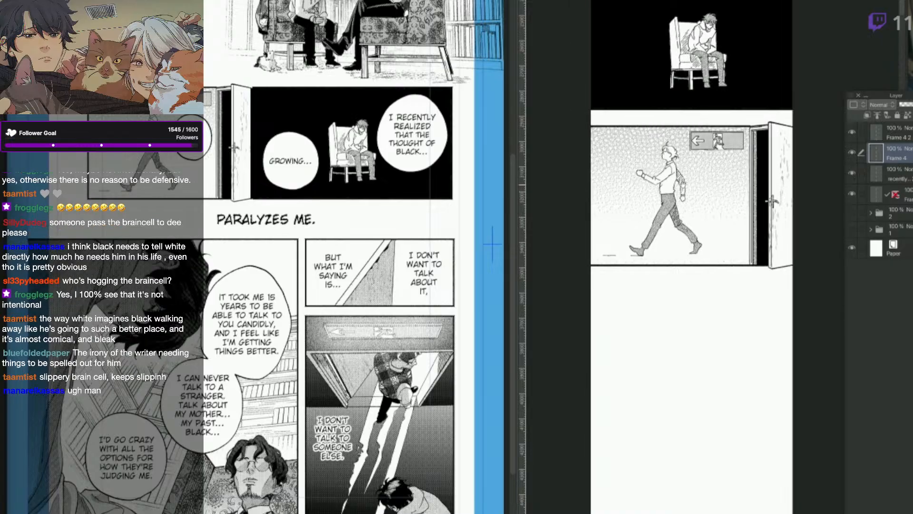
click(457, 286)
click(459, 285)
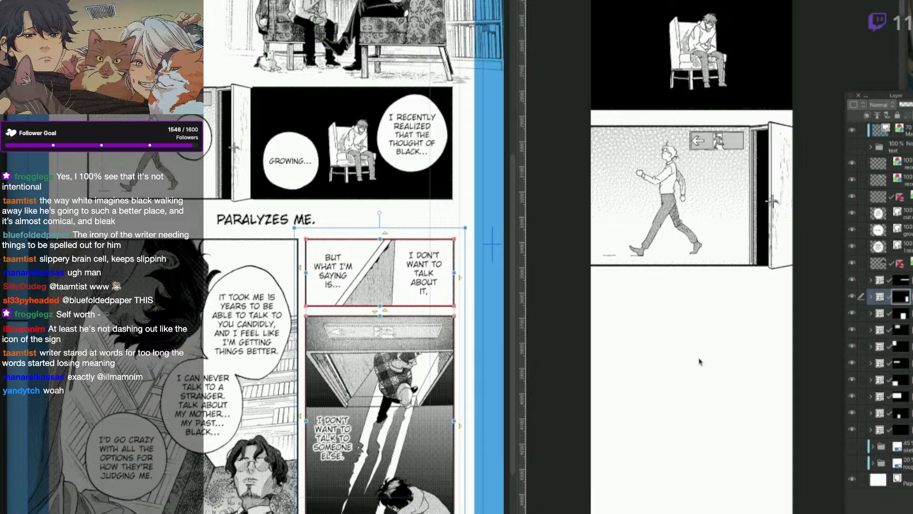
click(430, 285)
click(302, 220)
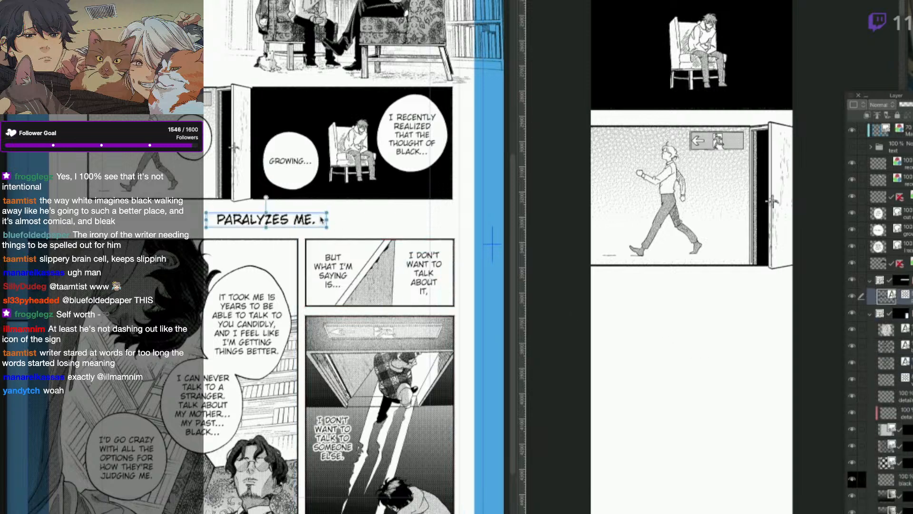
Lower the dark chair panel further beneath the "RECENTLY..." bubble and set the walking-man panel just beneath it with a narrow gap.
click(718, 206)
drag(725, 144, 732, 388)
drag(693, 149, 691, 99)
drag(723, 340, 722, 380)
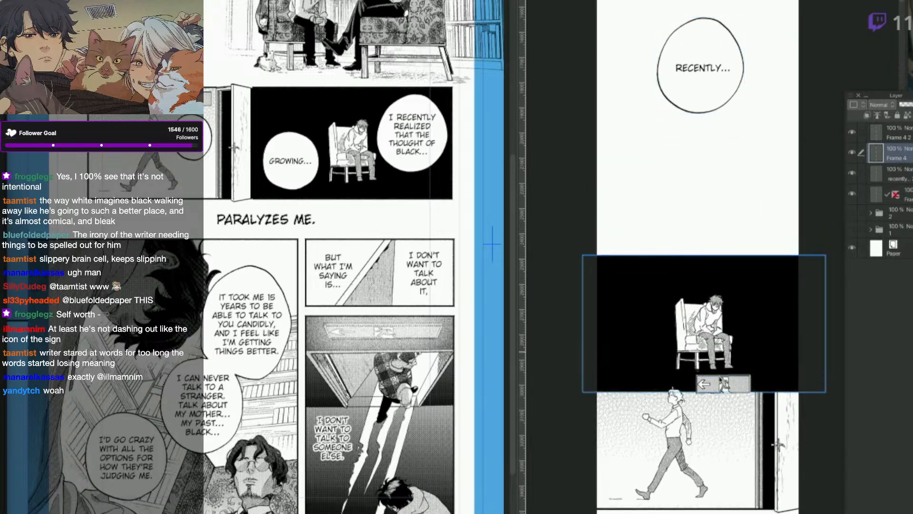
drag(731, 417, 734, 447)
Rasterize the "I RECENTLY REALIZED THAT THE THOUGHT OF BLACK..." bubble on the page spread and copy it.
click(389, 170)
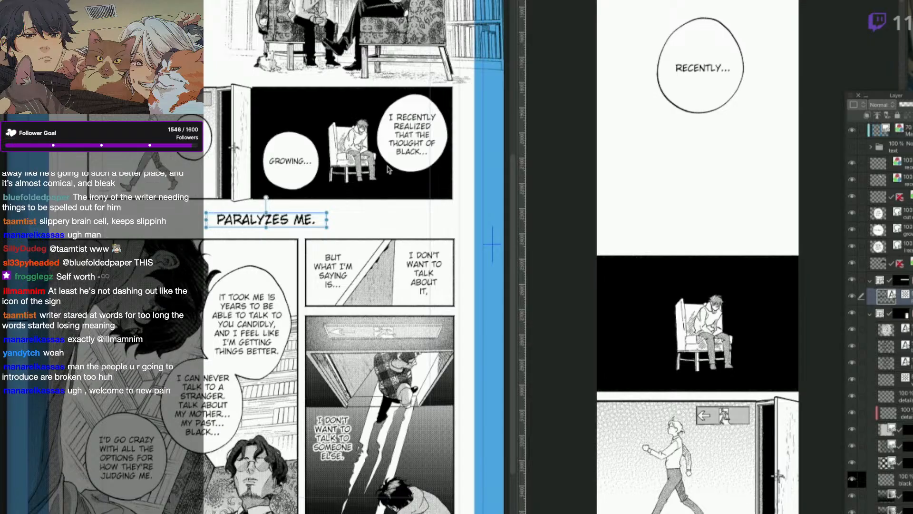
click(688, 100)
drag(702, 105, 713, 123)
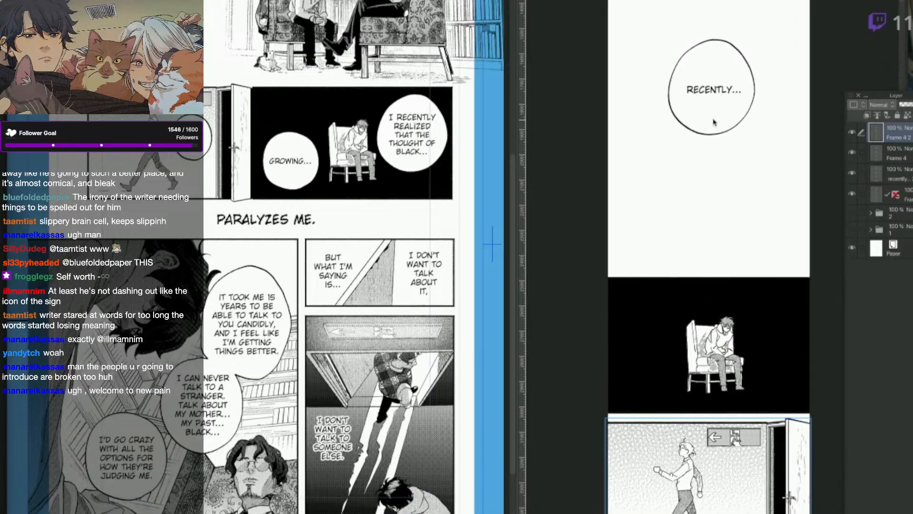
click(412, 166)
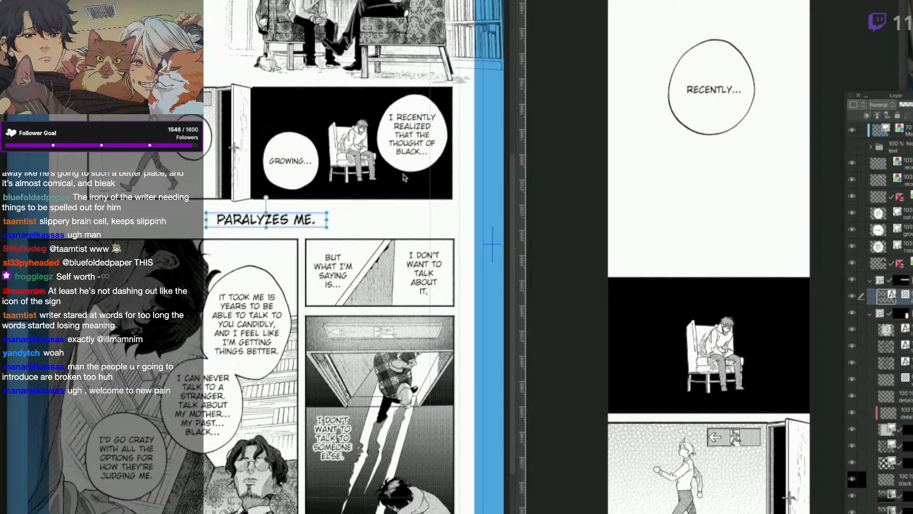
click(424, 169)
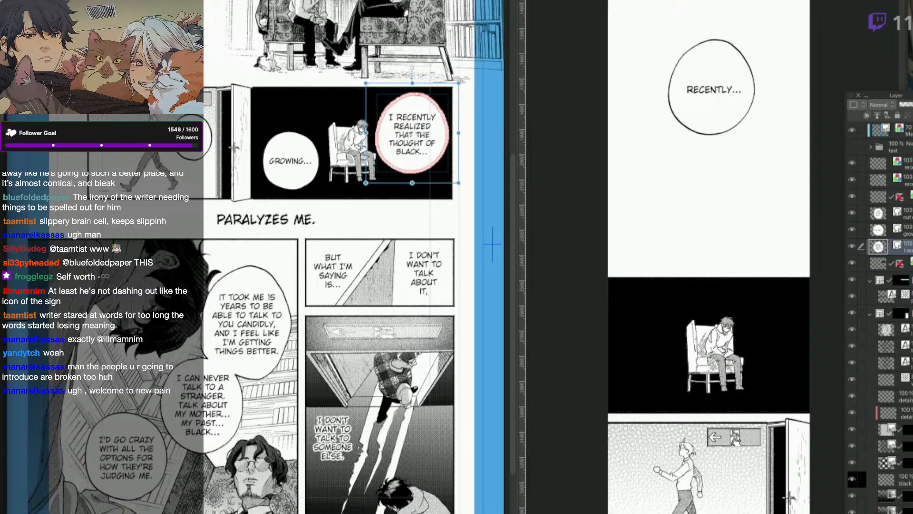
key(F1)
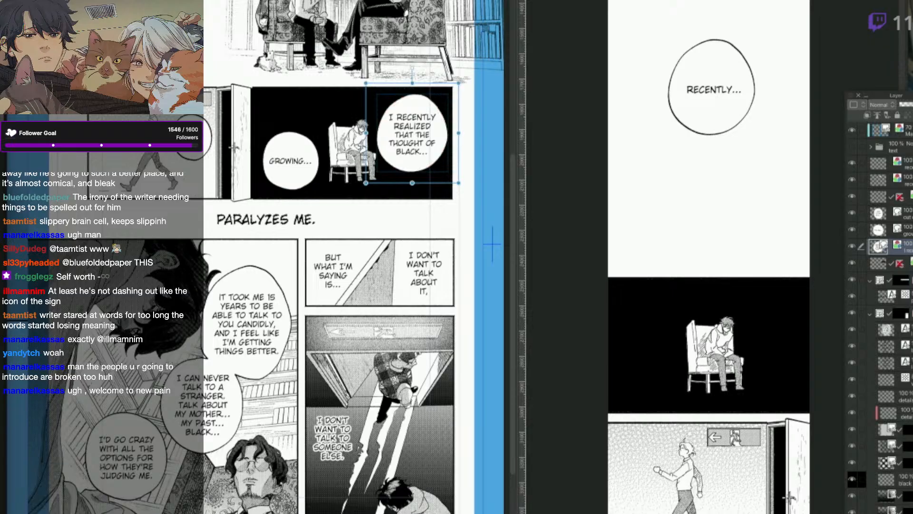
key(F2)
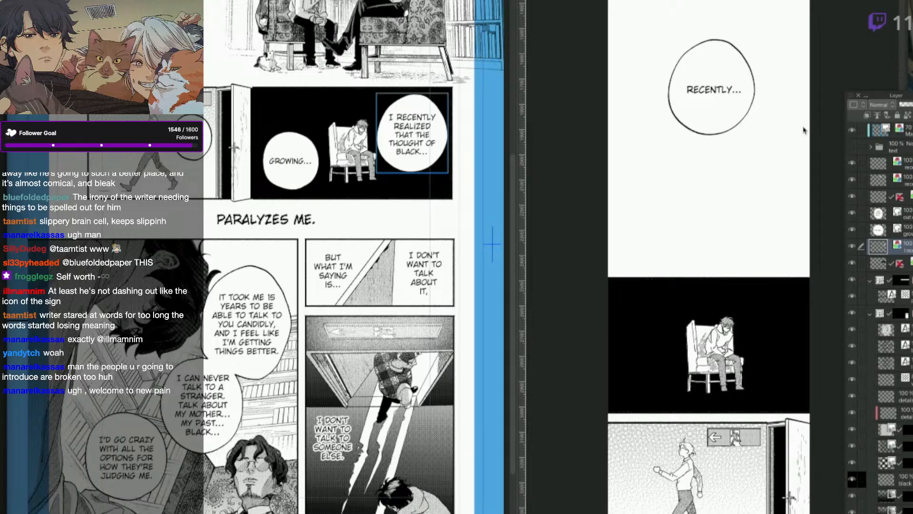
key(Up)
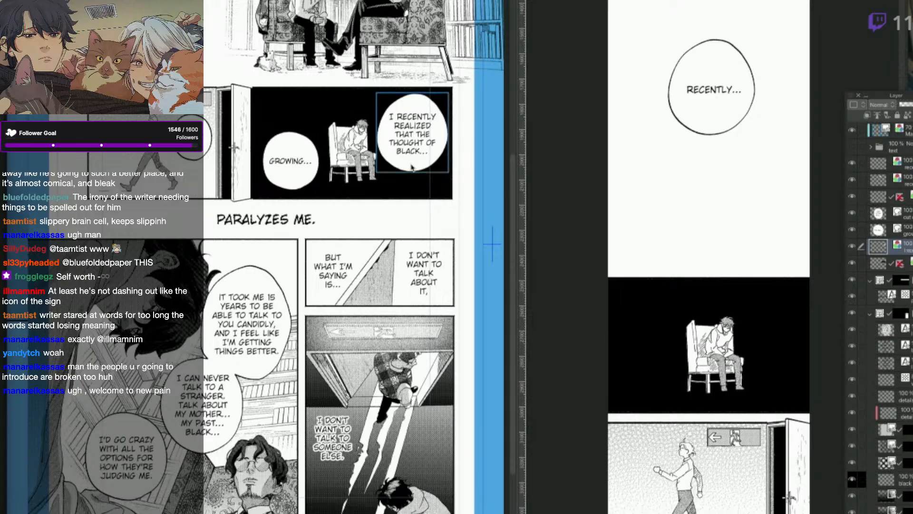
Paste the "I RECENTLY REALIZED..." bubble onto the vertical canvas, shrink it, and place it over the dark chair panel's upper-right edge.
click(736, 270)
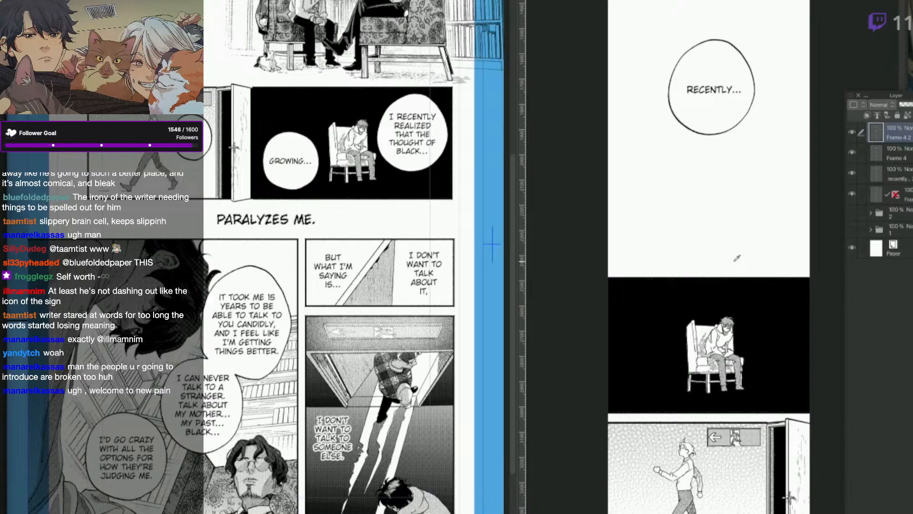
key(ctrl+v)
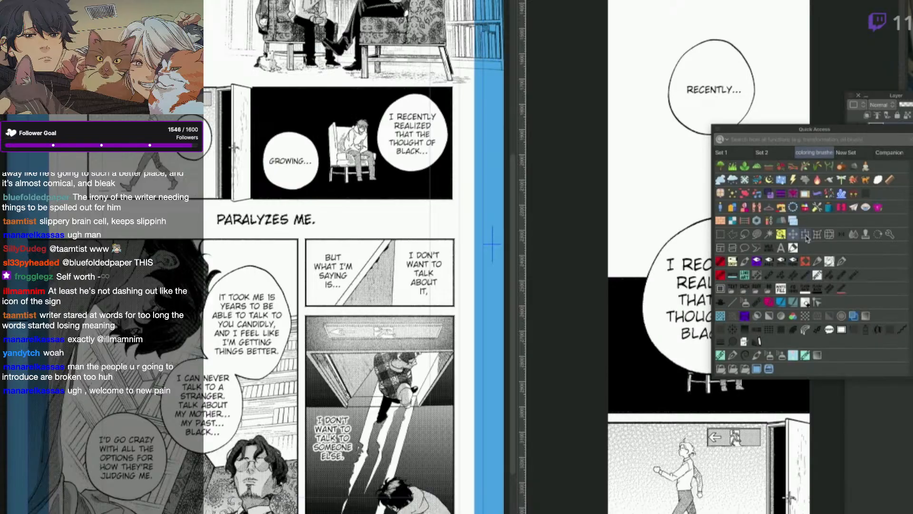
key(ctrl+t)
mouse_move(790, 214)
mouse_down()
mouse_move(759, 265)
mouse_move(793, 227)
mouse_up()
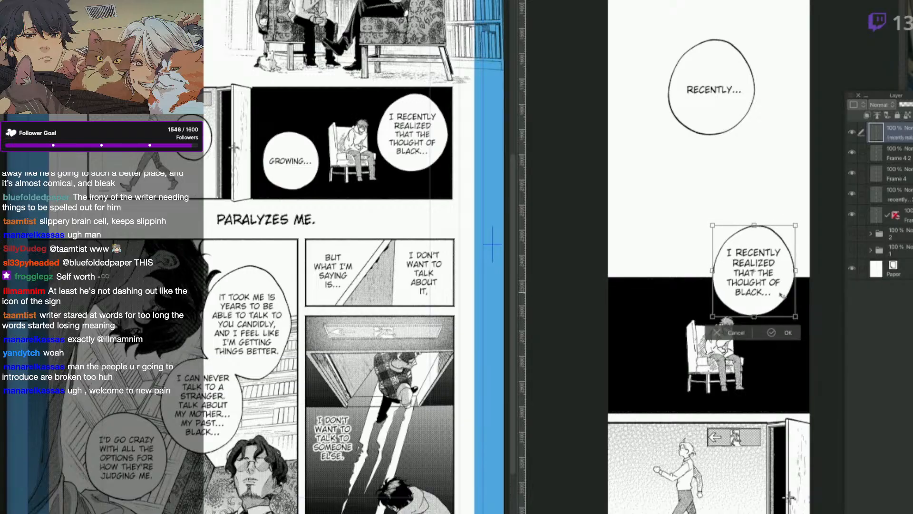
key(Return)
drag(780, 298, 785, 304)
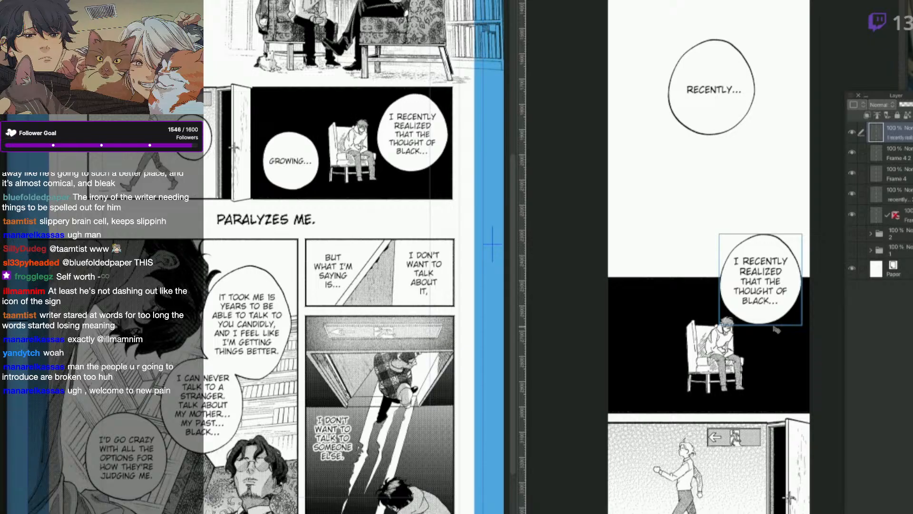
Rasterize the "GROWING..." bubble on the page spread and paste a copy onto the vertical canvas.
click(304, 173)
click(303, 184)
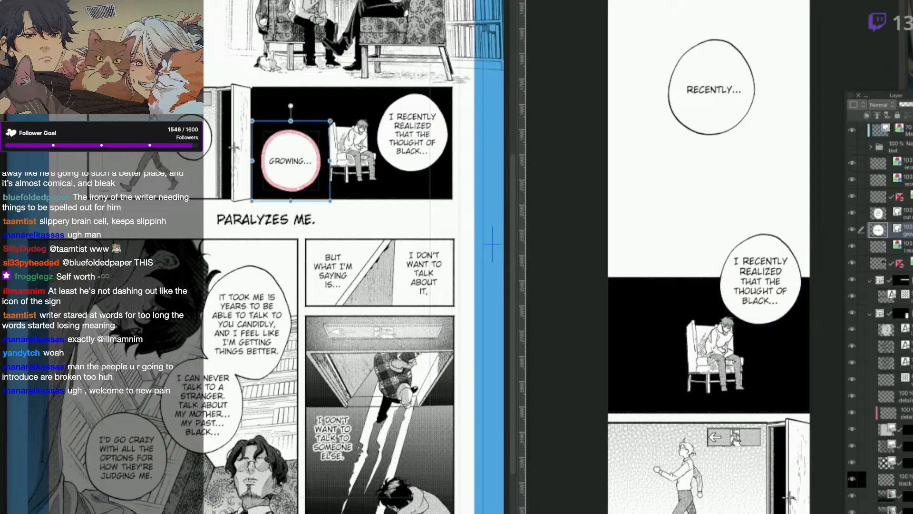
key(p)
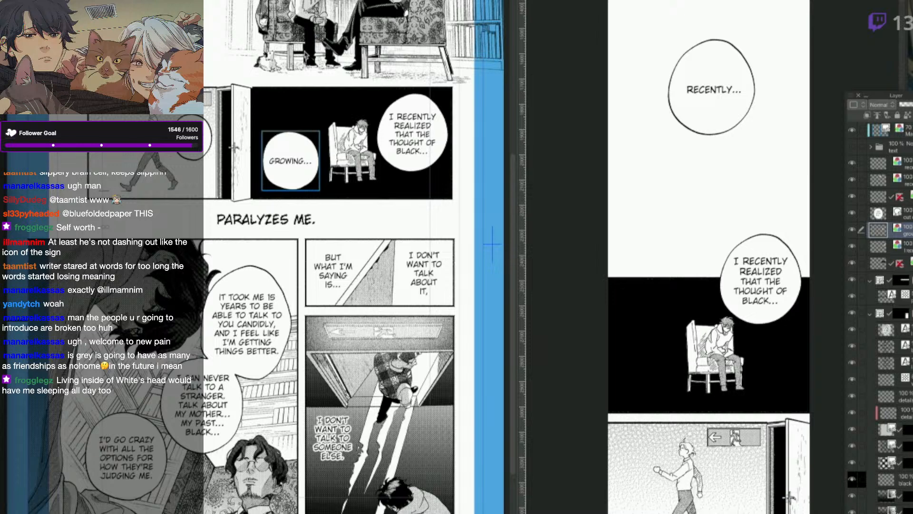
click(712, 311)
key(ctrl+v)
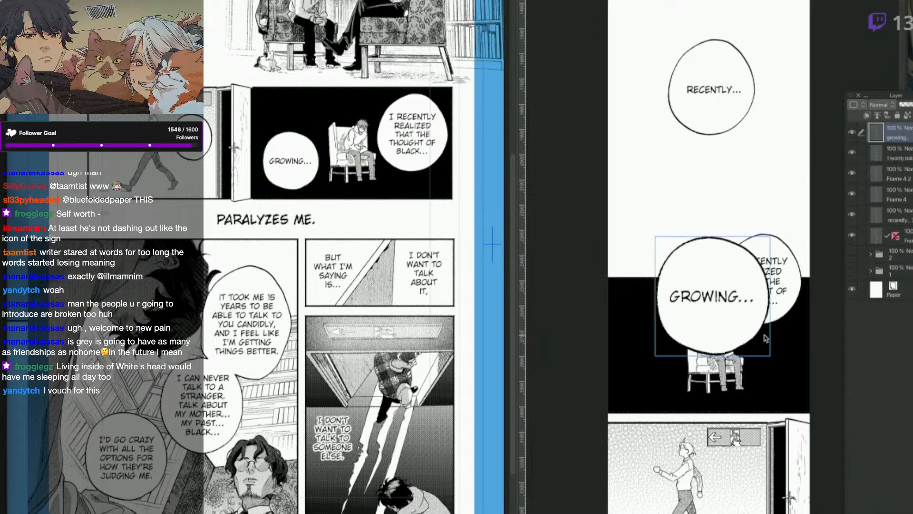
Shrink the pasted "GROWING..." bubble and place it at the dark chair panel's lower-left corner, overlapping its bottom edge.
key(ctrl+t)
drag(765, 338, 751, 394)
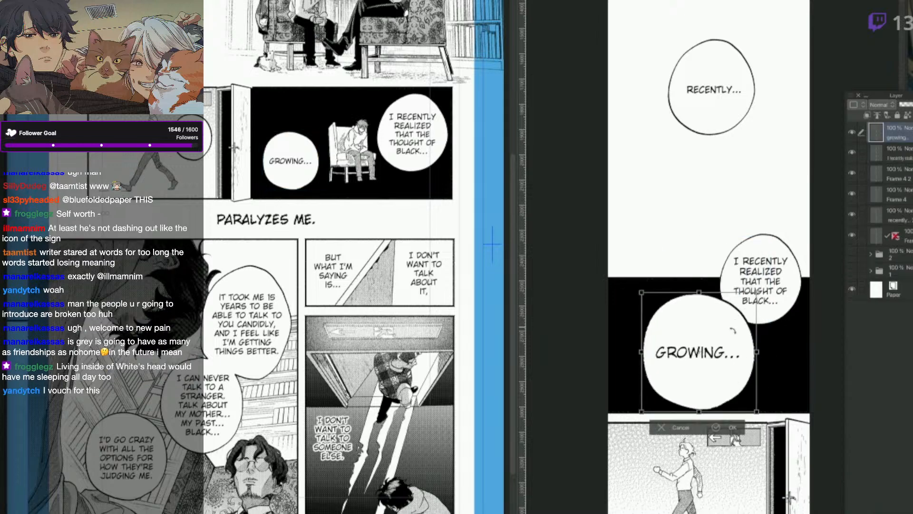
drag(733, 330, 724, 351)
key(ctrl+z)
drag(757, 292, 705, 346)
drag(696, 393, 675, 409)
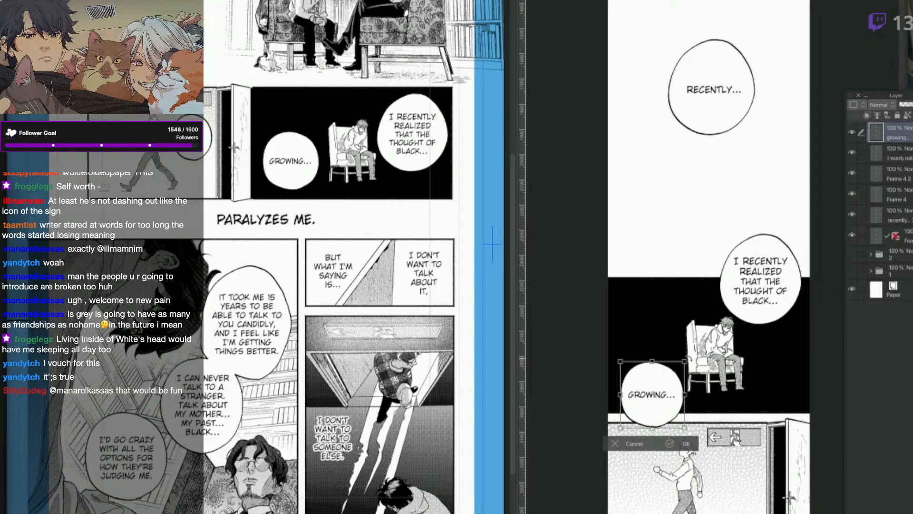
click(680, 443)
Lower the walking-man panel on the vertical canvas to widen the gap below the dark chair panel and the "GROWING..." bubble.
scroll(740, 413, down, 3)
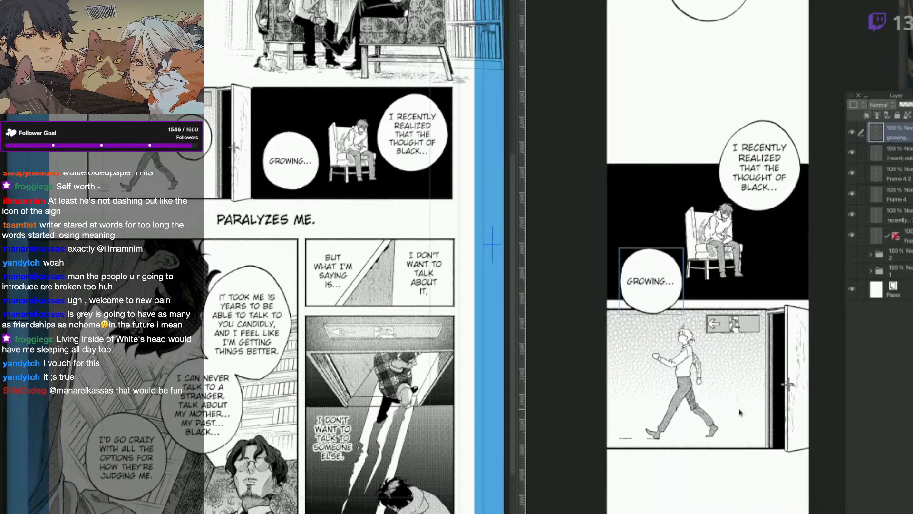
mouse_move(740, 356)
mouse_down()
mouse_move(741, 381)
mouse_move(732, 372)
mouse_up()
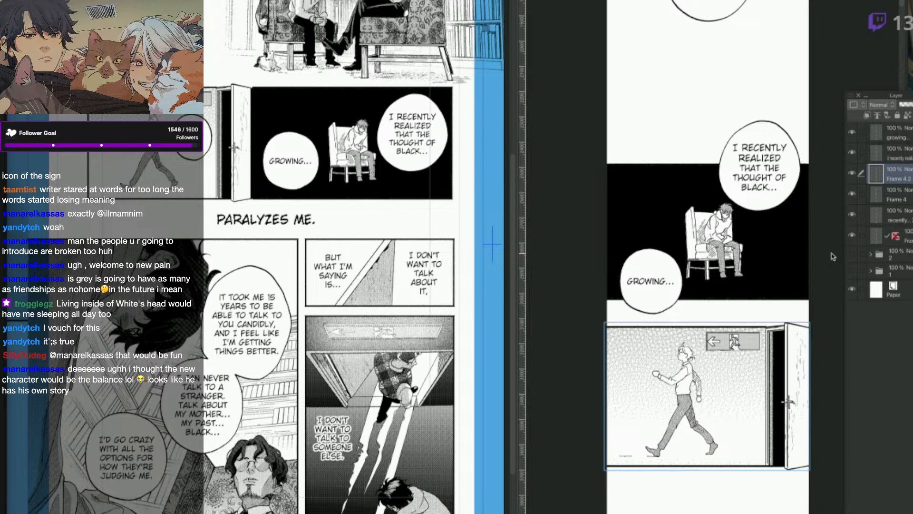
click(661, 291)
Shrink the "I RECENTLY REALIZED..." bubble slightly and shift it a little to the right over the dark chair panel's edge.
click(764, 197)
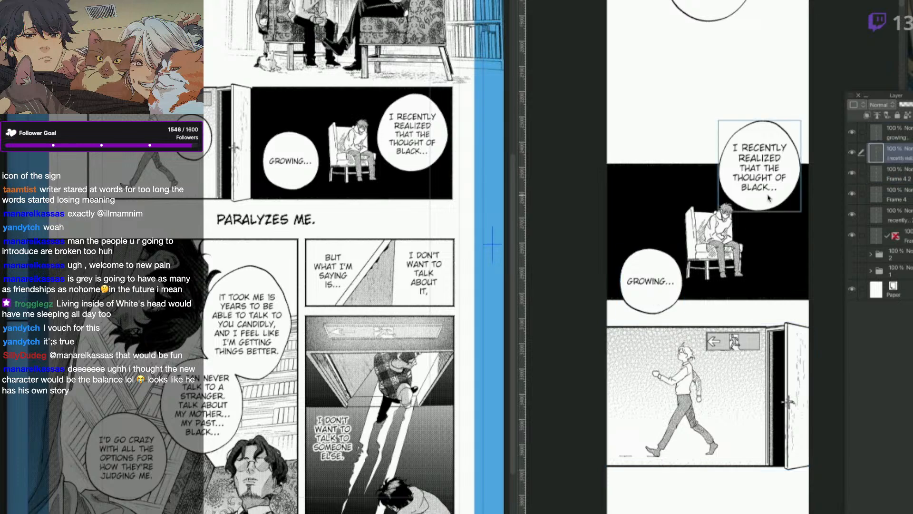
key(q)
click(756, 170)
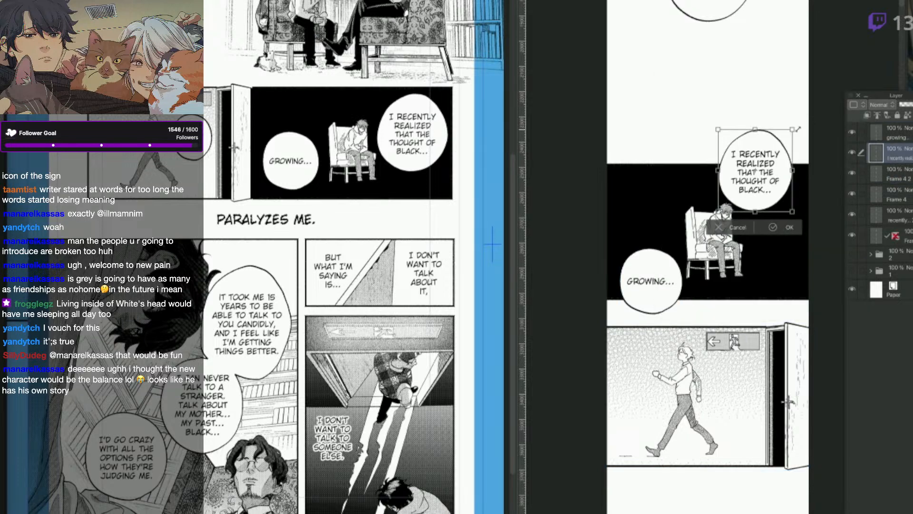
drag(779, 190, 785, 189)
click(793, 228)
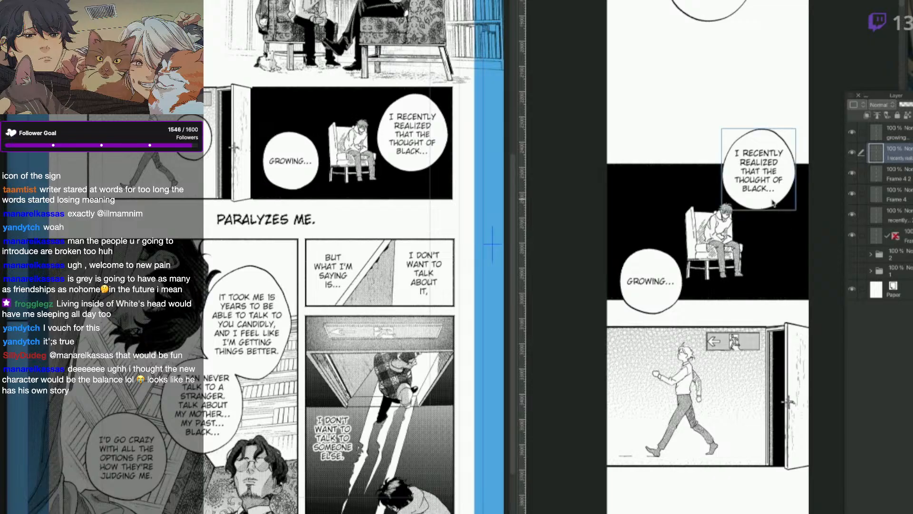
Rasterize the "OUT OF MY LIFE..." bubble on the page spread and paste a copy above the walking-man panel's layer on the vertical canvas.
click(747, 362)
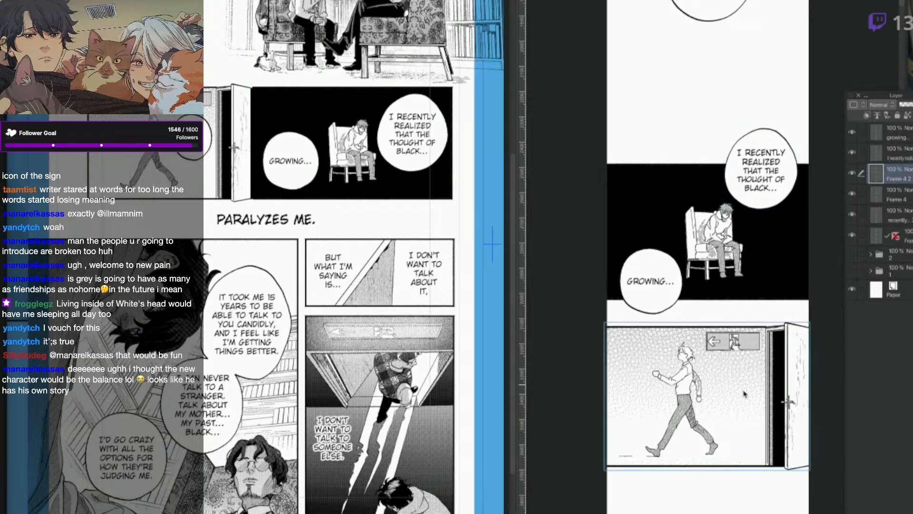
drag(711, 433, 722, 412)
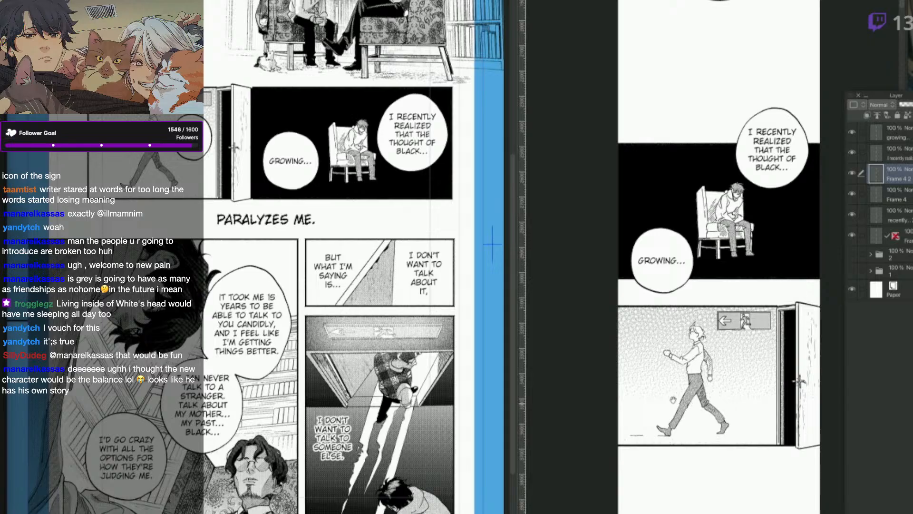
click(192, 155)
click(194, 155)
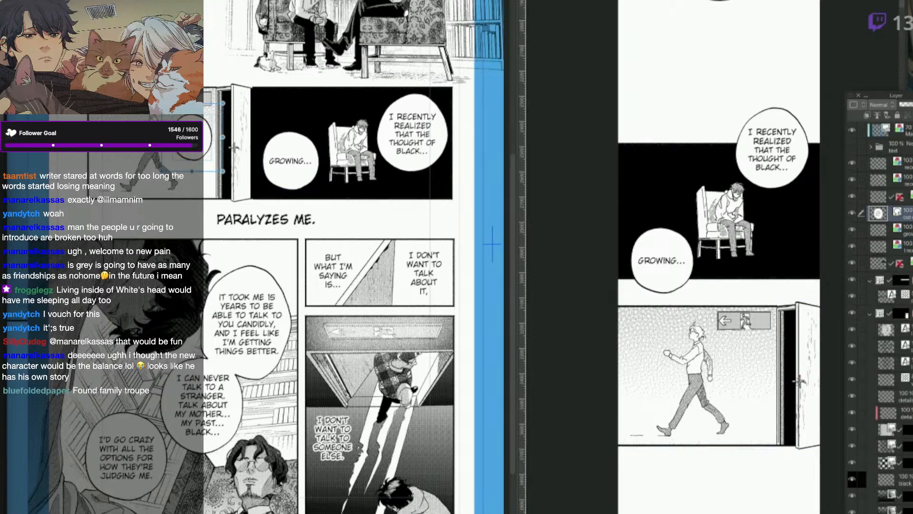
key(Return)
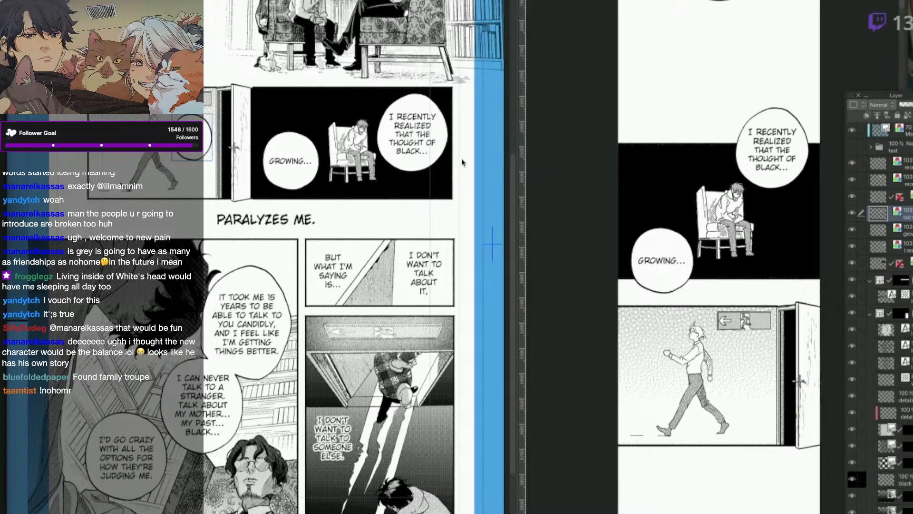
key(ctrl+z)
key(ctrl+z)
key(ctrl+z)
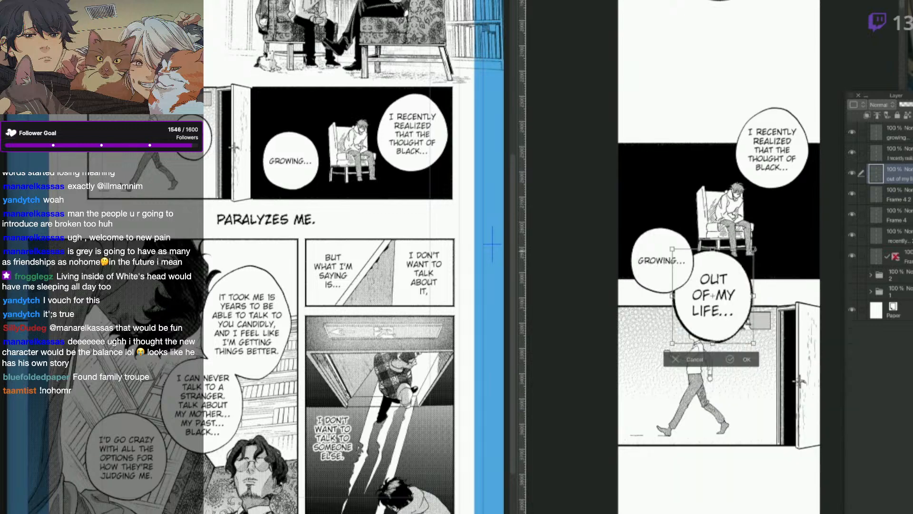
Shrink the "OUT OF MY LIFE..." bubble and place it inside the walking-man panel, between the man and the doorway.
key(ctrl+t)
drag(756, 252, 736, 290)
drag(708, 322, 762, 381)
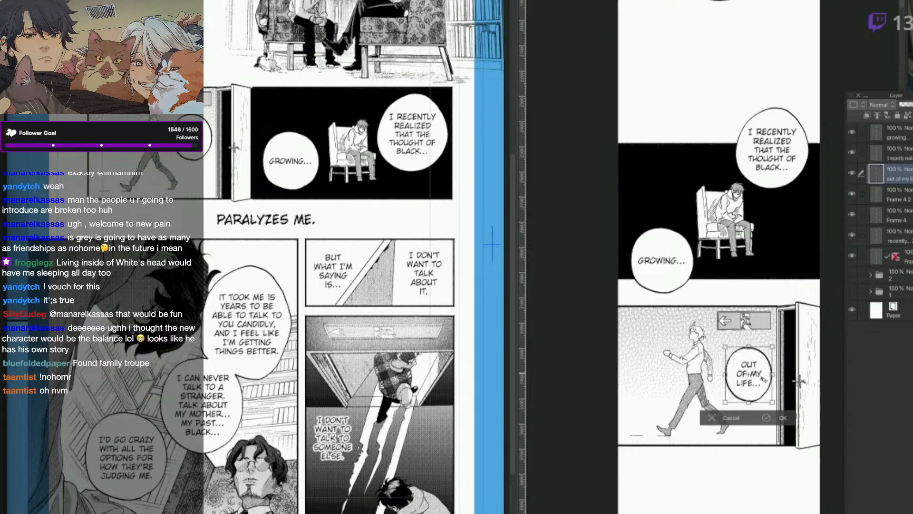
drag(762, 393, 759, 390)
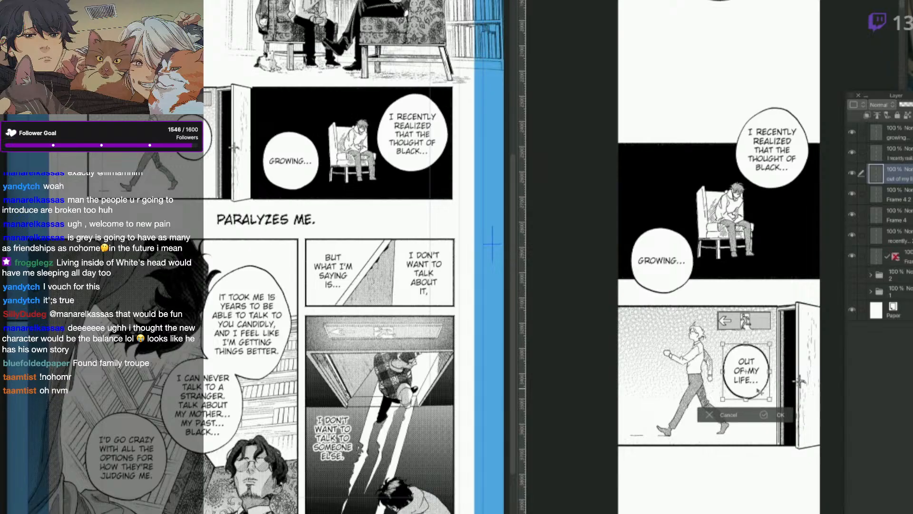
click(783, 417)
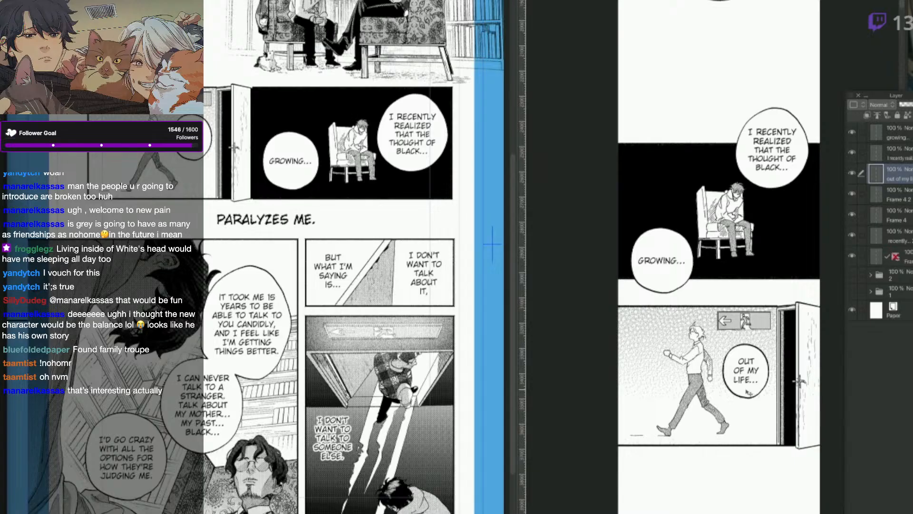
click(433, 383)
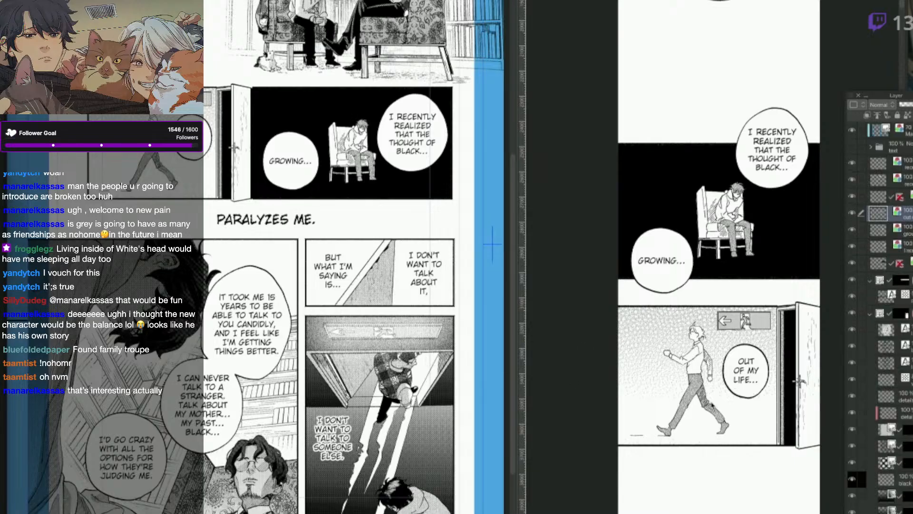
click(713, 405)
drag(749, 450, 712, 342)
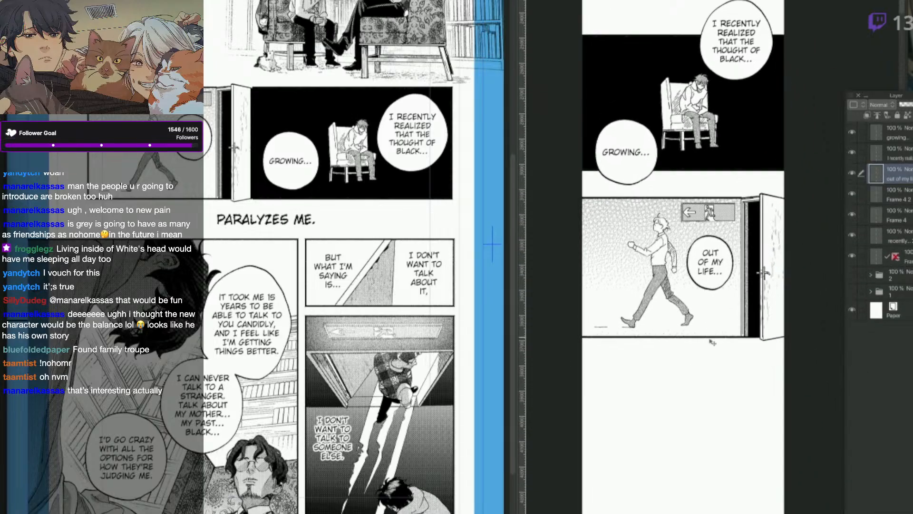
key(q)
click(681, 349)
key(o)
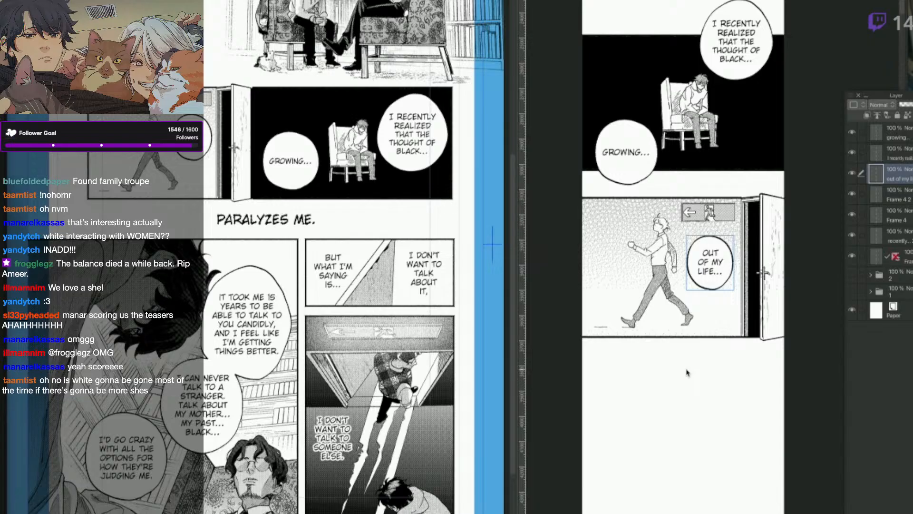
key(m)
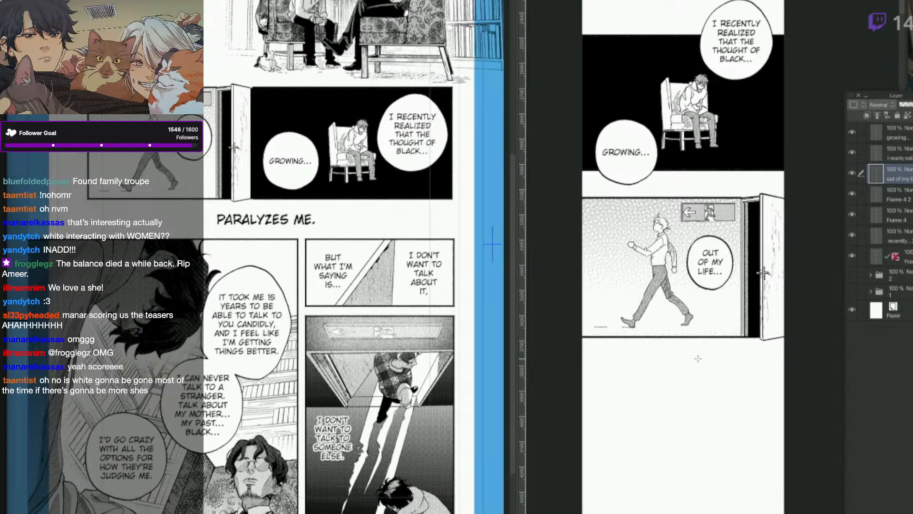
key(q)
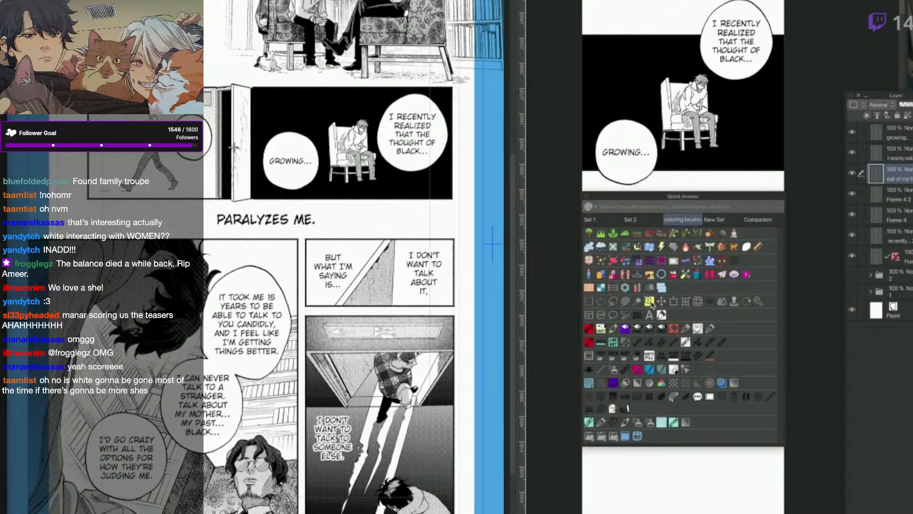
click(650, 303)
key(q)
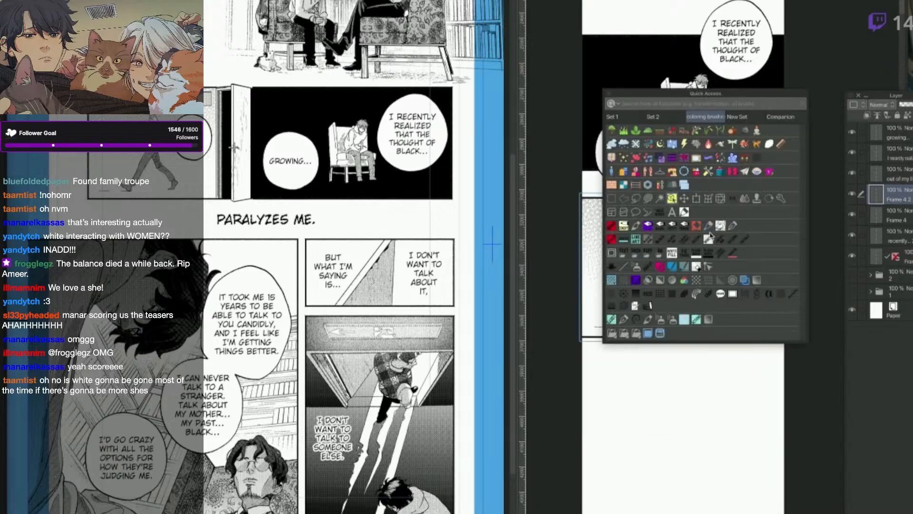
click(697, 203)
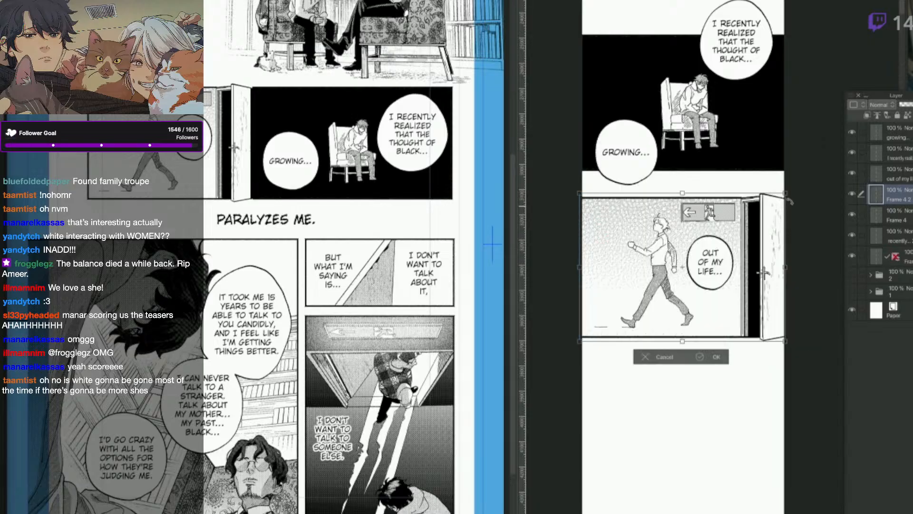
click(672, 358)
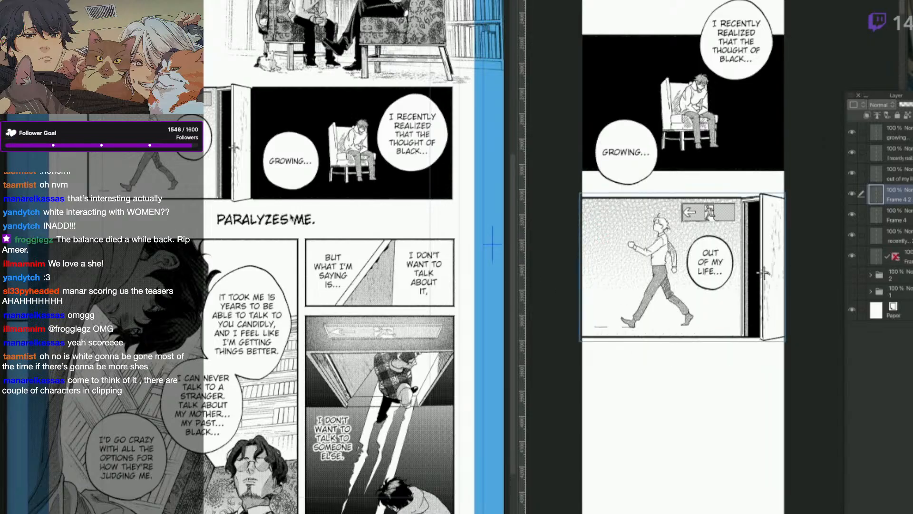
Rasterize the "PARALYZES ME." text on the page spread and paste a copy above the walking-man panel's layer on the vertical canvas.
click(293, 218)
click(292, 222)
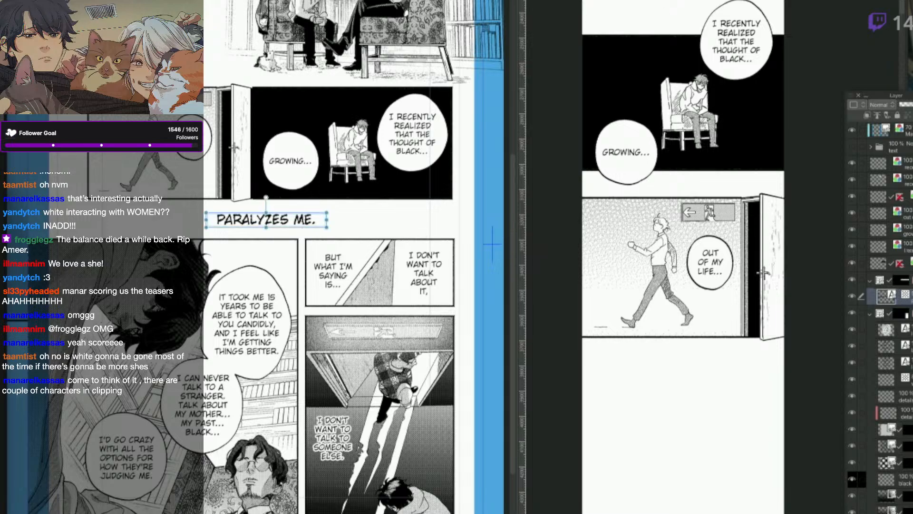
click(434, 344)
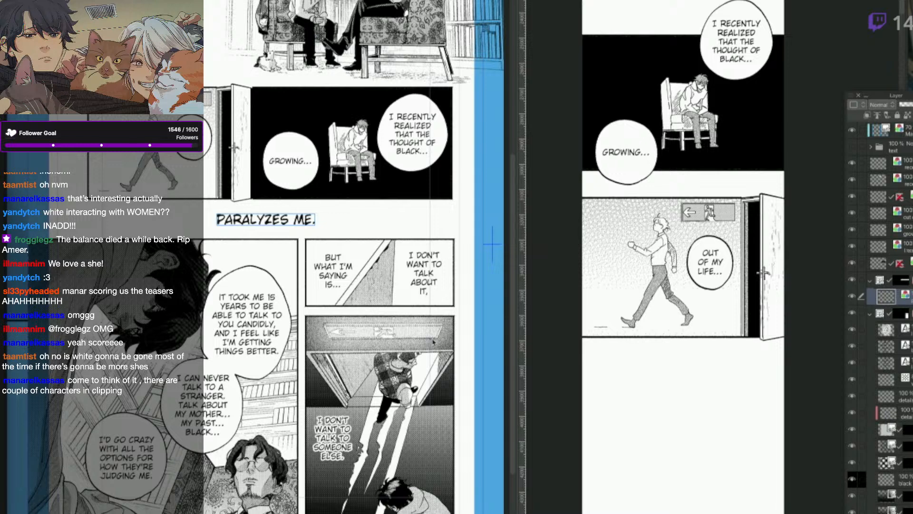
click(705, 391)
key(ctrl+v)
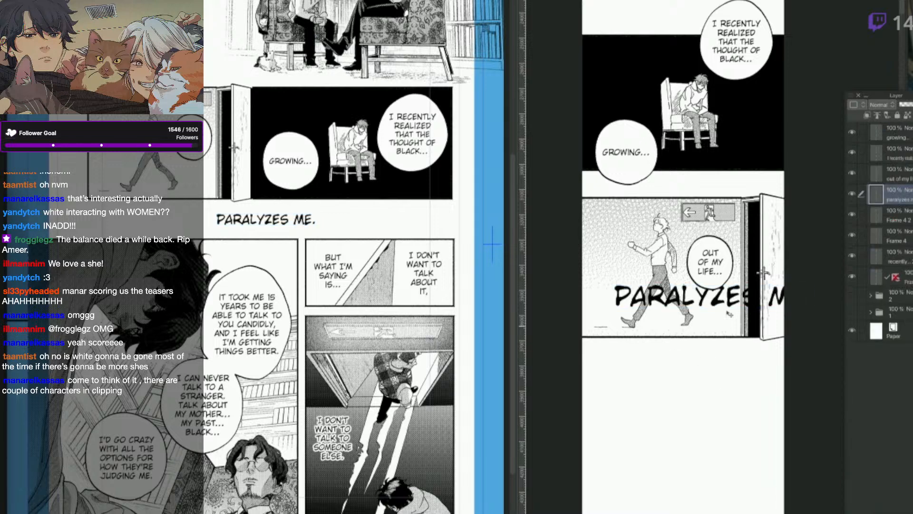
Move the pasted "PARALYZES ME." text into the blank space below the walking-man panel and shrink it to fit within the canvas width.
drag(732, 304, 707, 511)
right_click(707, 511)
click(708, 511)
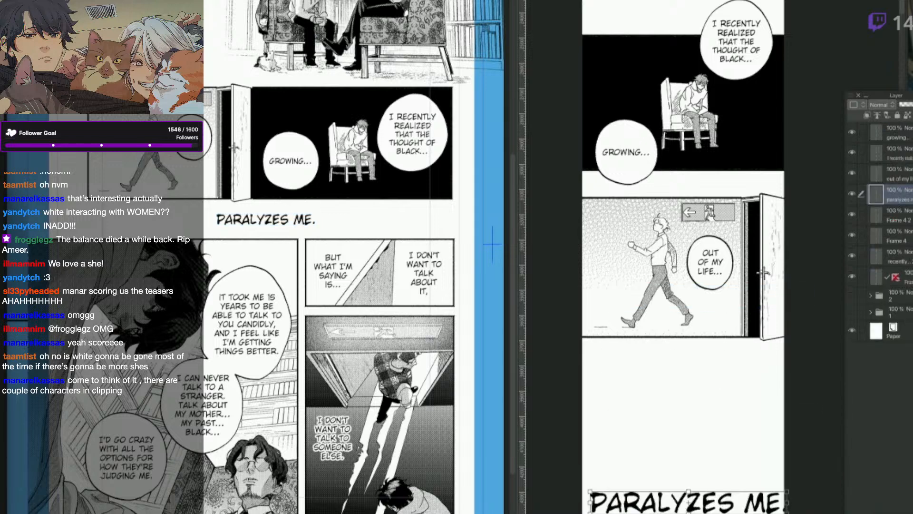
drag(787, 512, 715, 453)
key(Return)
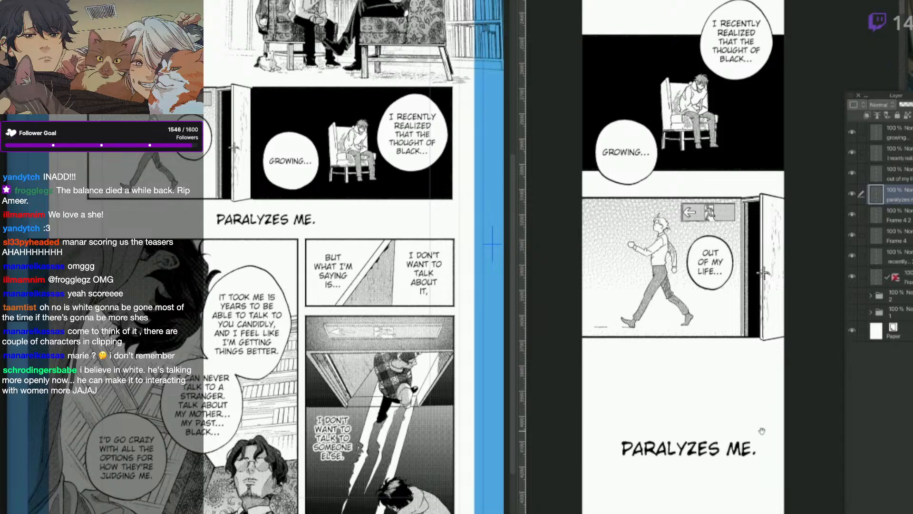
Shrink the "PARALYZES ME." text slightly more and nudge it up a little below the walking-man panel.
scroll(760, 430, down, 3)
drag(726, 327, 728, 315)
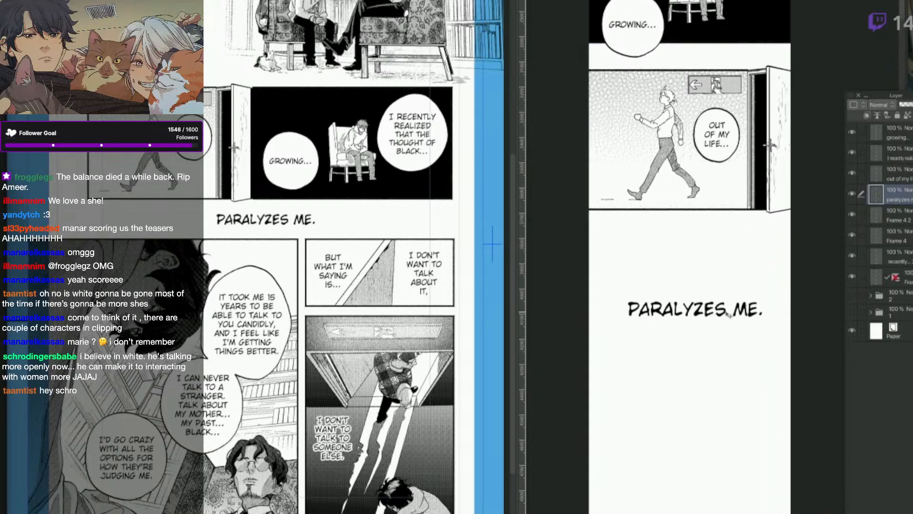
key(F6)
click(767, 275)
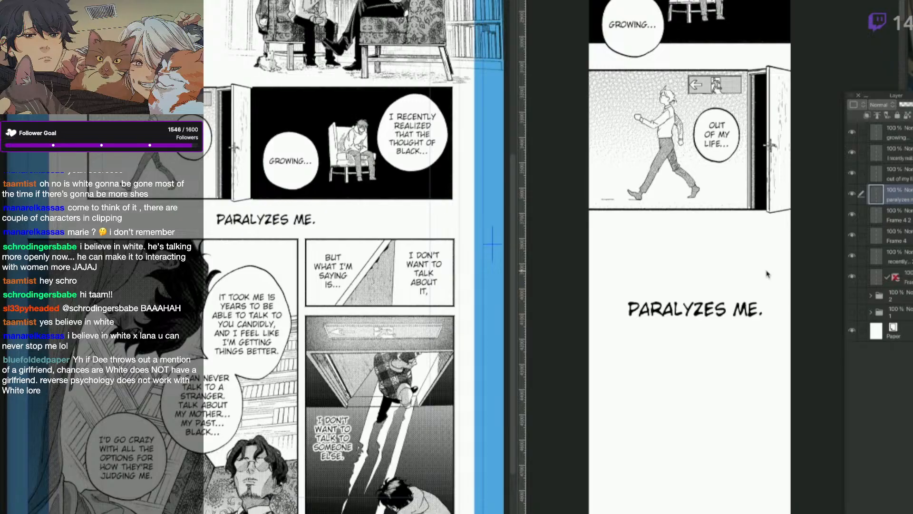
right_click(767, 274)
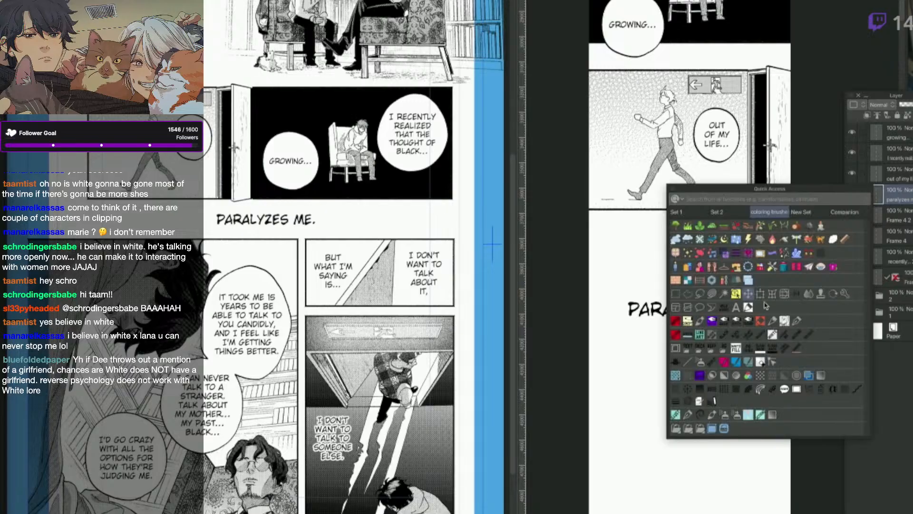
click(766, 299)
click(678, 332)
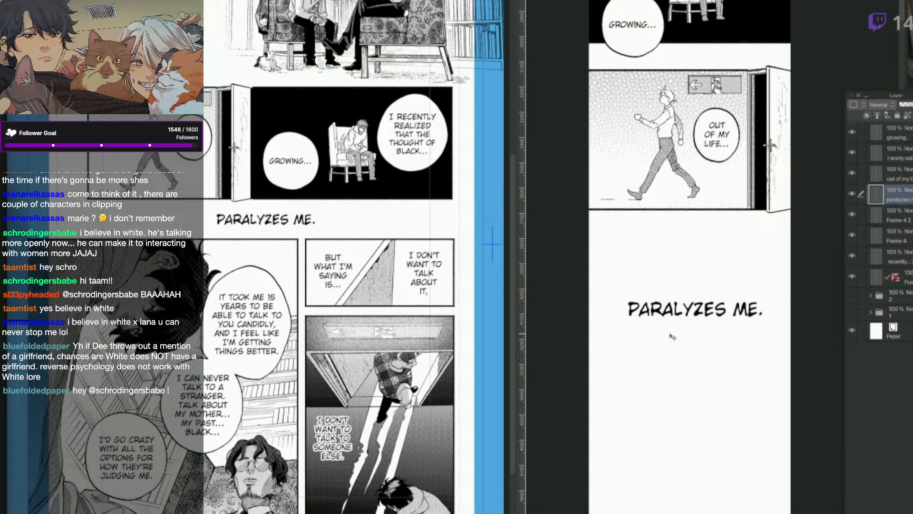
right_click(669, 333)
click(658, 309)
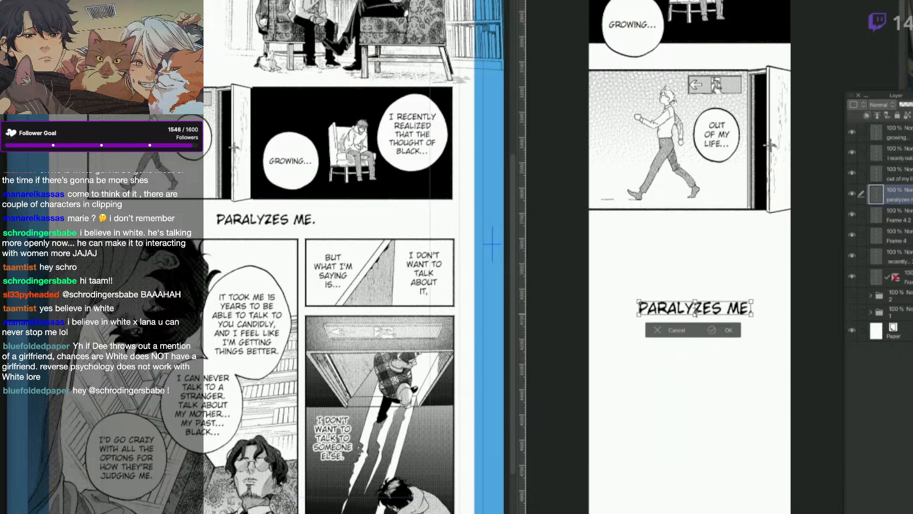
click(726, 332)
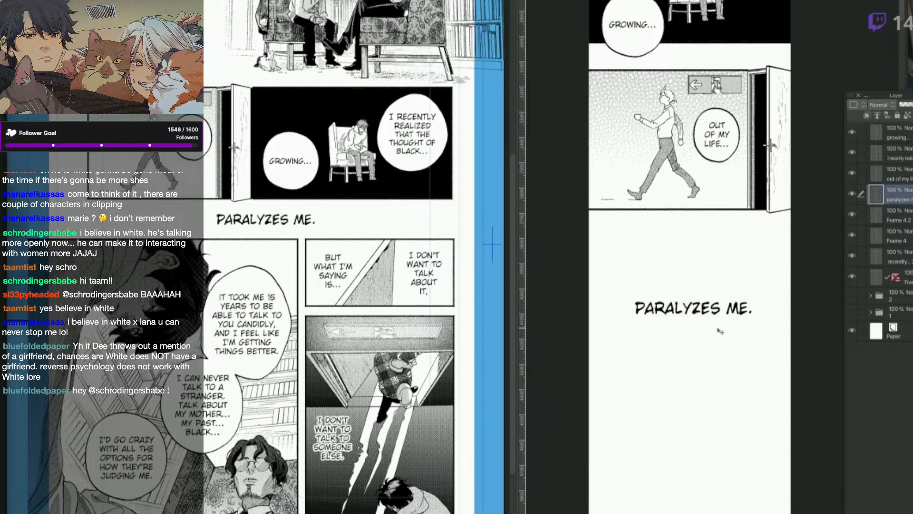
key(Up)
key(Up)
key(Up)
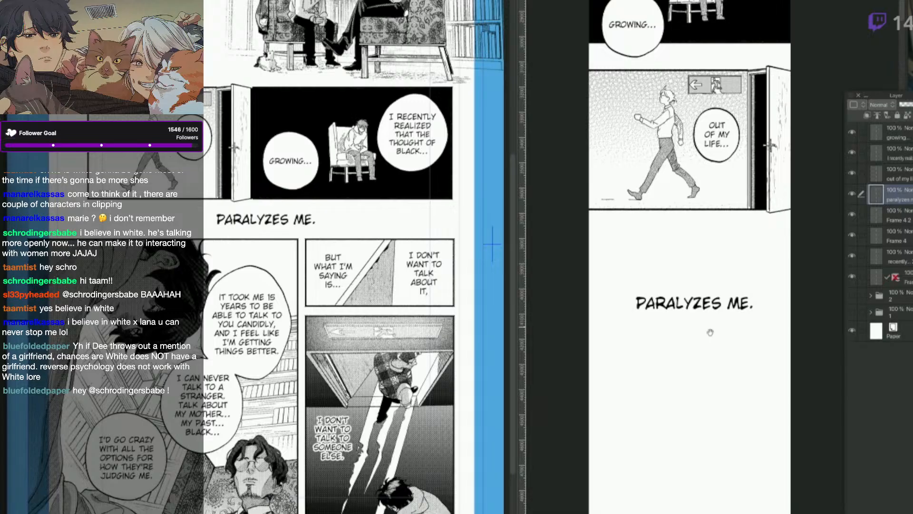
Collapse the two expanded frame folders among the page spread's layers.
drag(688, 349, 670, 502)
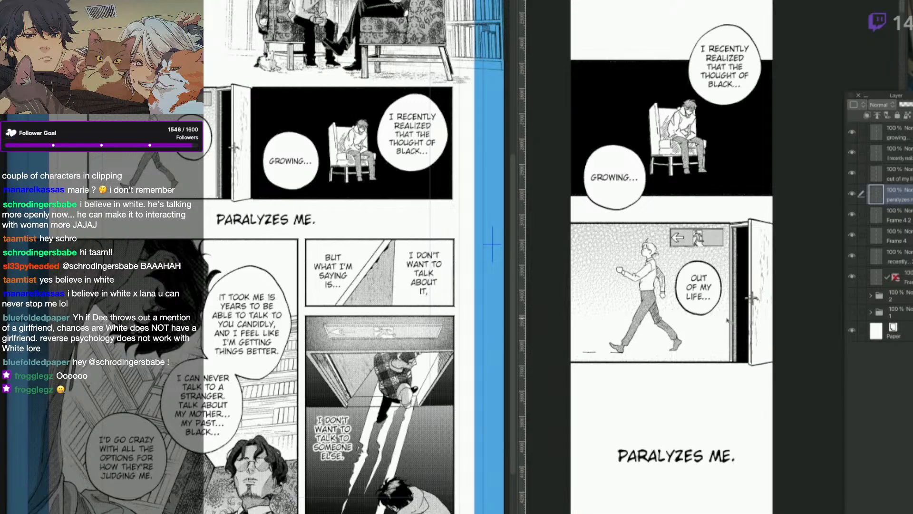
scroll(718, 340, down, 4)
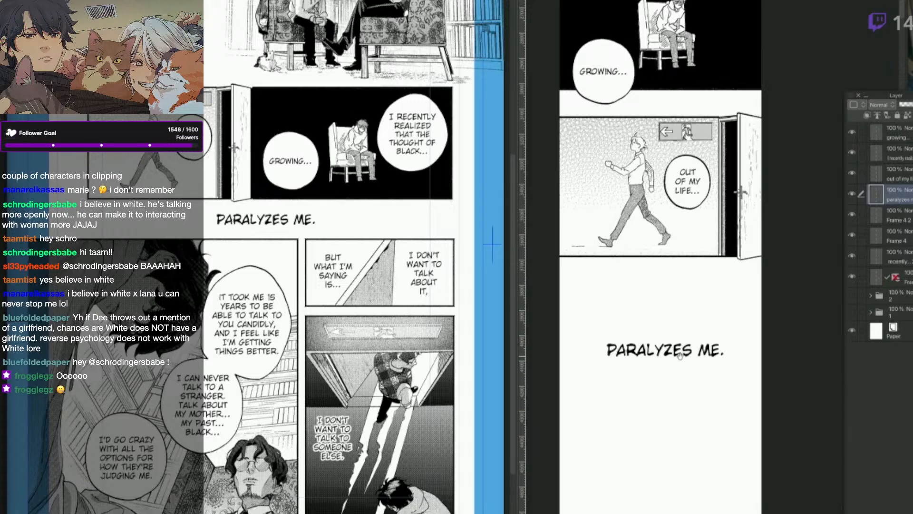
scroll(679, 357, down, 2)
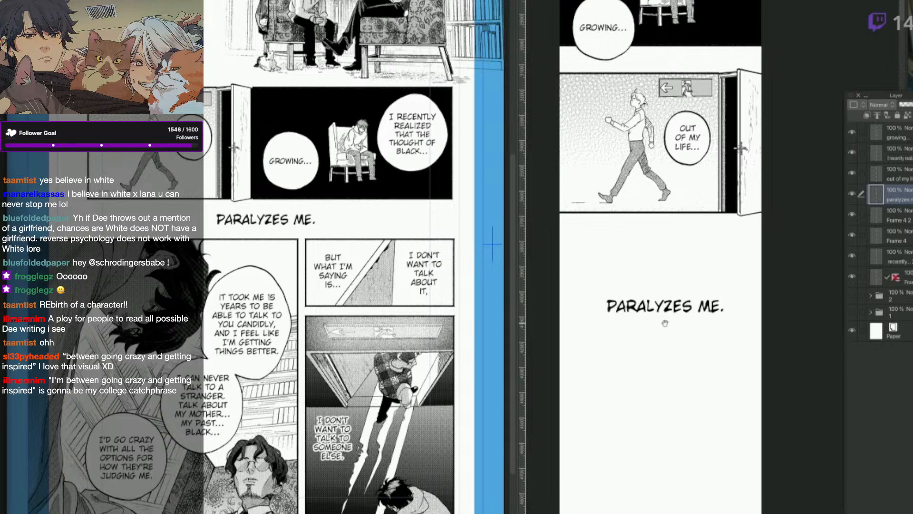
drag(703, 309, 686, 280)
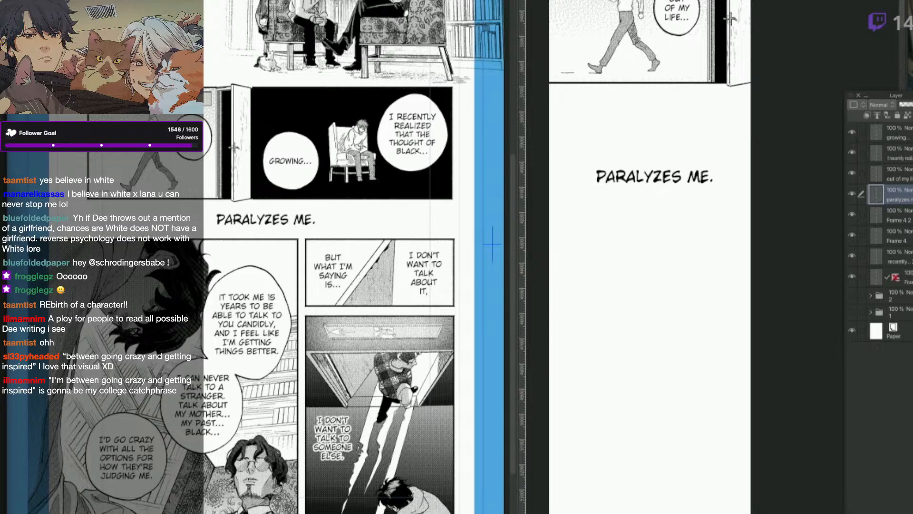
click(459, 305)
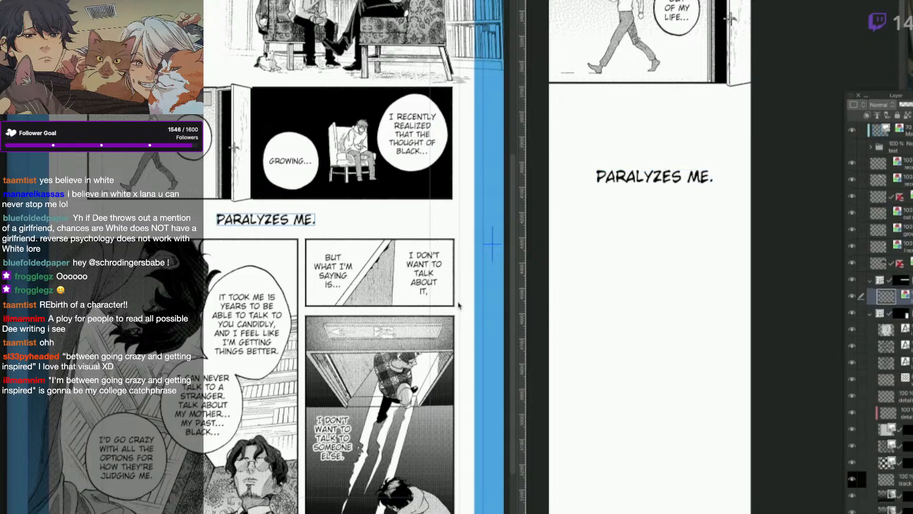
click(871, 280)
click(872, 296)
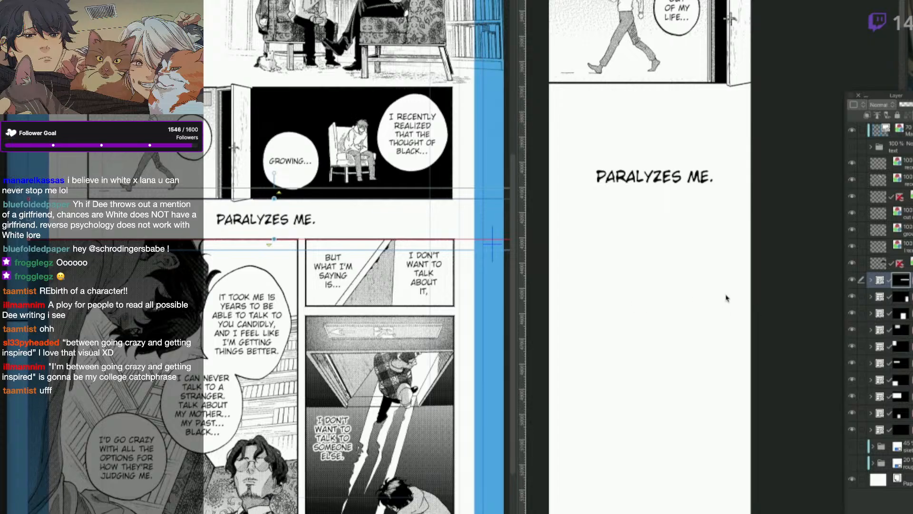
Review the vertical canvas's spacing from the "RECENTLY..." bubble down to the "PARALYZES ME." text against the page spread.
drag(479, 256, 497, 245)
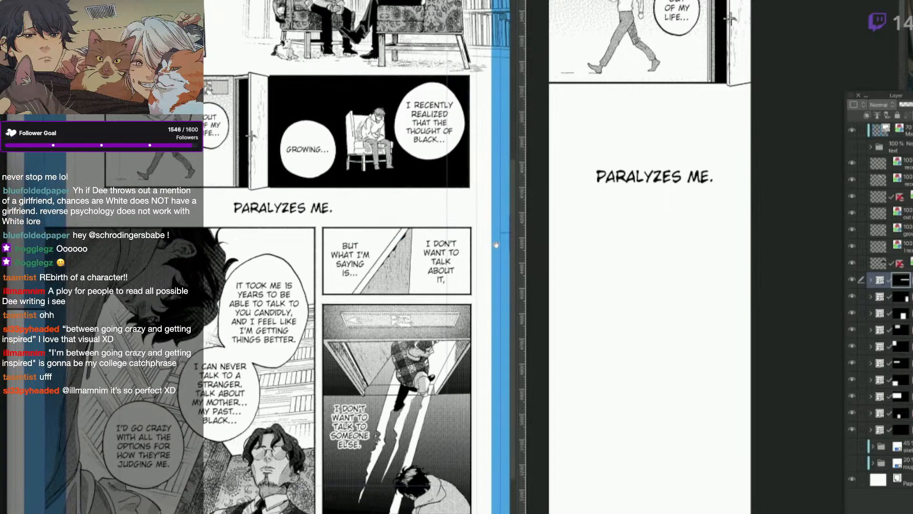
key(o)
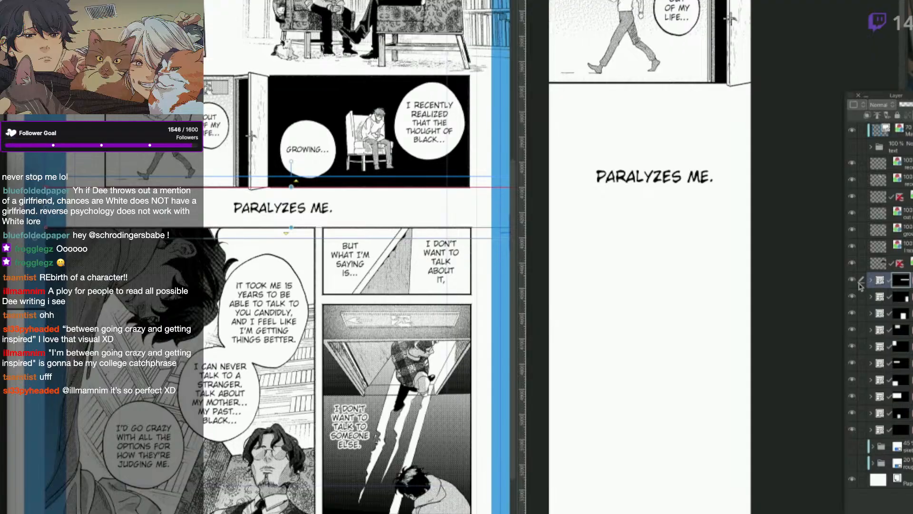
click(758, 278)
drag(732, 339, 720, 513)
drag(727, 317, 737, 502)
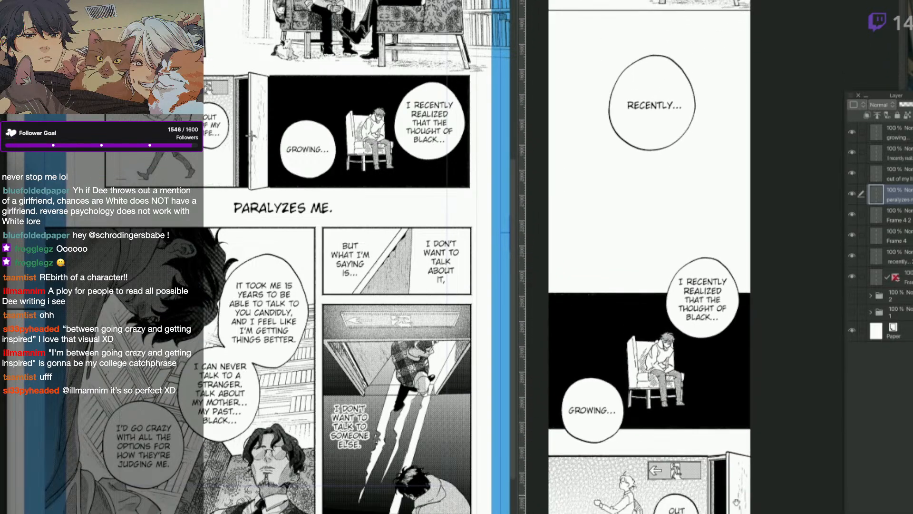
drag(732, 422, 739, 246)
drag(711, 513, 728, 378)
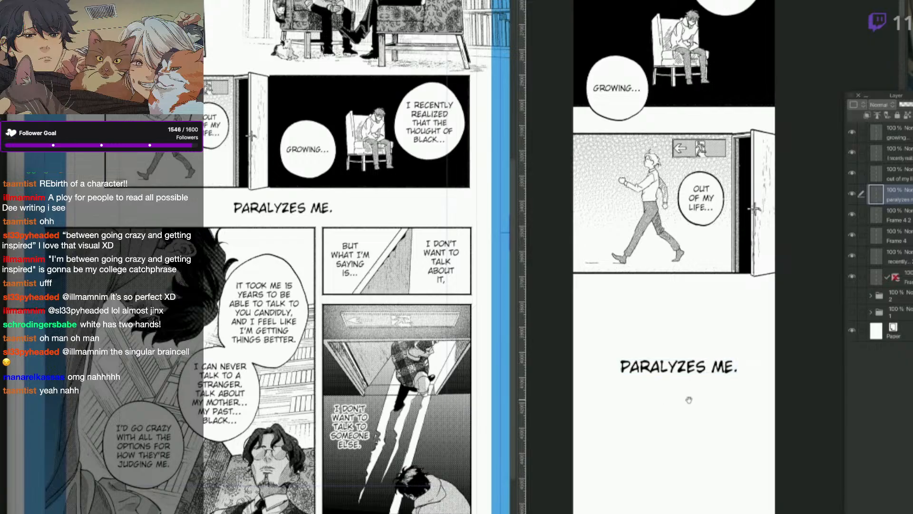
drag(686, 434, 701, 348)
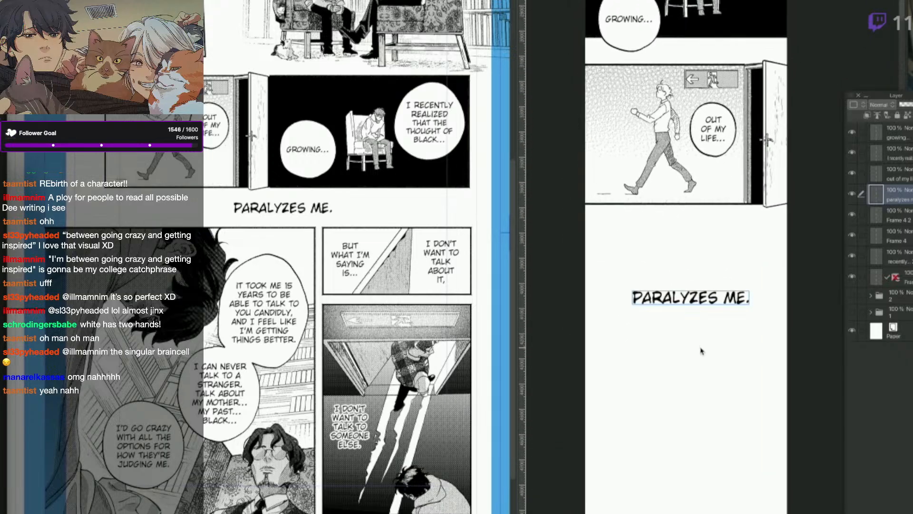
click(475, 275)
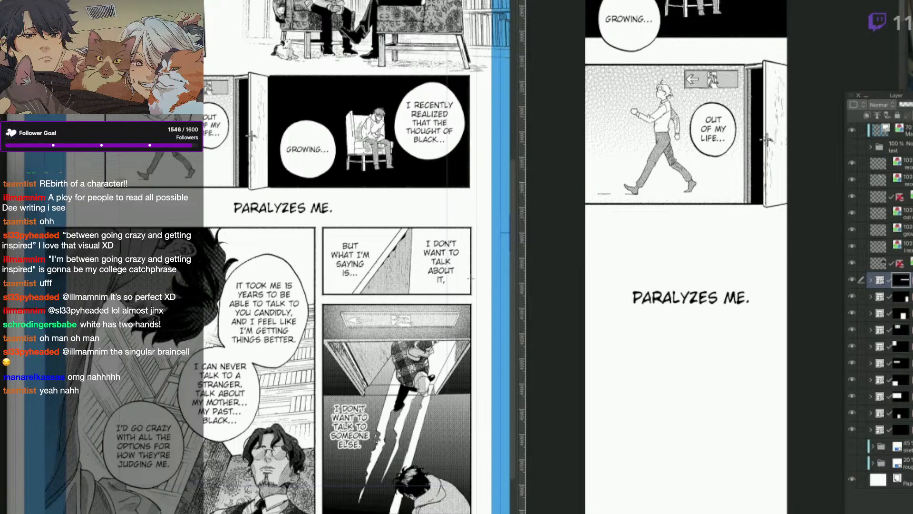
Move the three dialogue text layers out of the frame folder holding the "I DON'T WANT TO TALK ABOUT IT," and hallway panels.
click(471, 285)
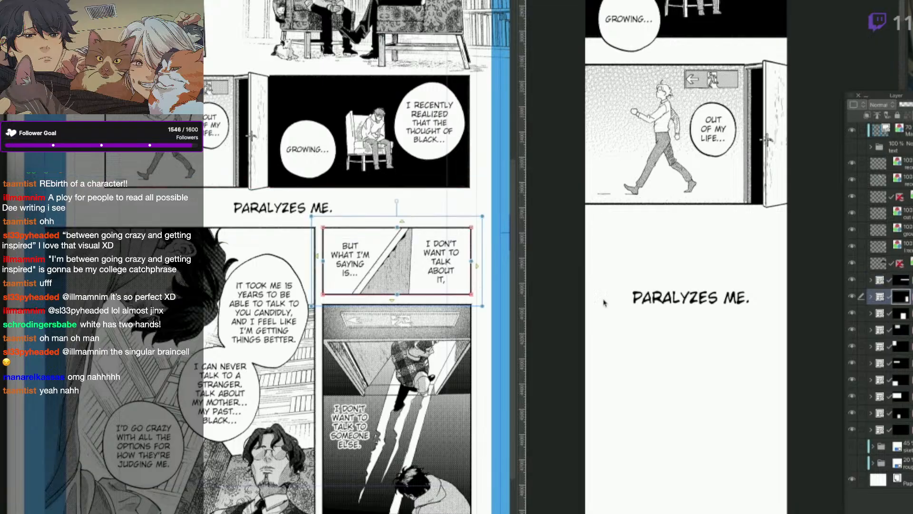
click(870, 297)
click(910, 313)
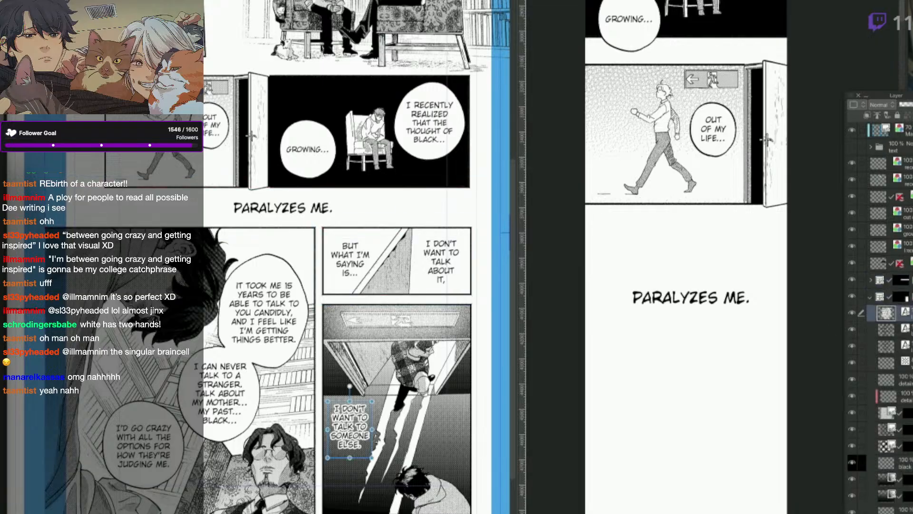
shift+click(909, 347)
drag(887, 314, 887, 288)
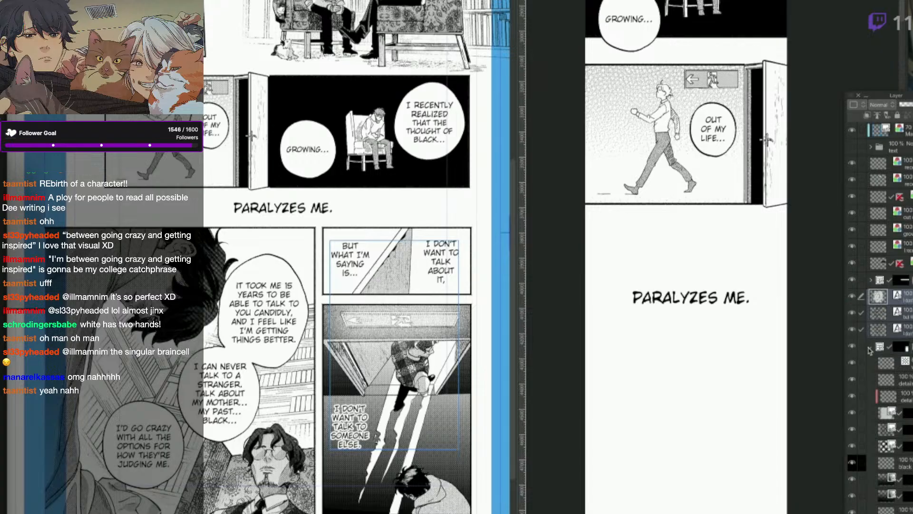
Collapse that frame folder and merge it into a single layer containing both panels without their dialogue.
click(871, 347)
click(909, 346)
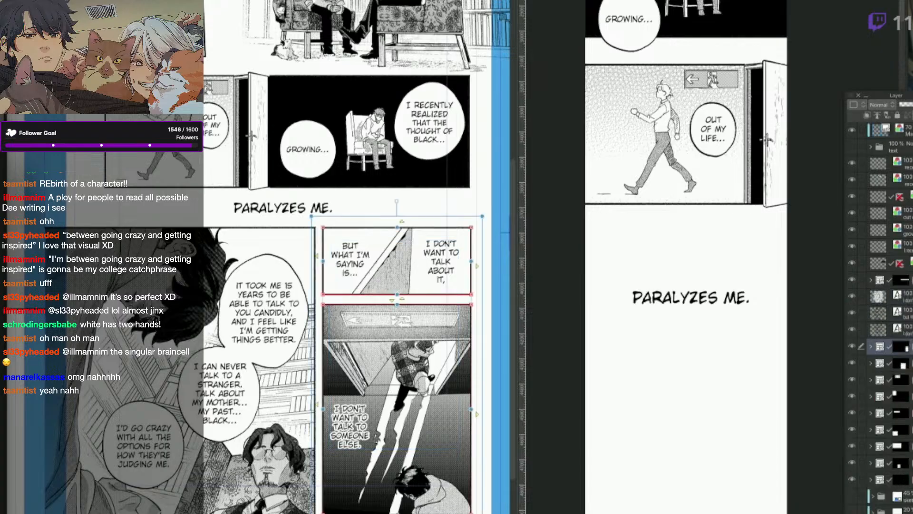
key(alt+shift+e)
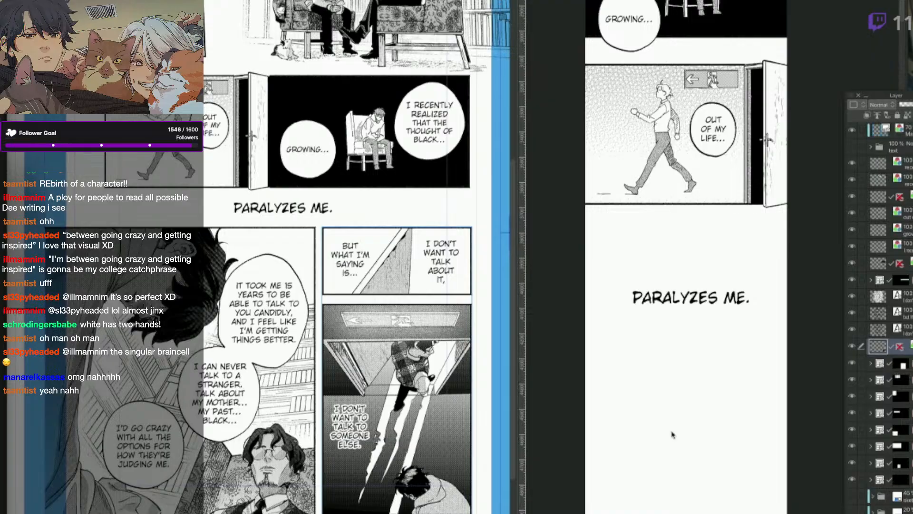
Paste the merged two-panel artwork into the vertical canvas, undoing and repeating the paste as needed.
click(687, 429)
key(ctrl+v)
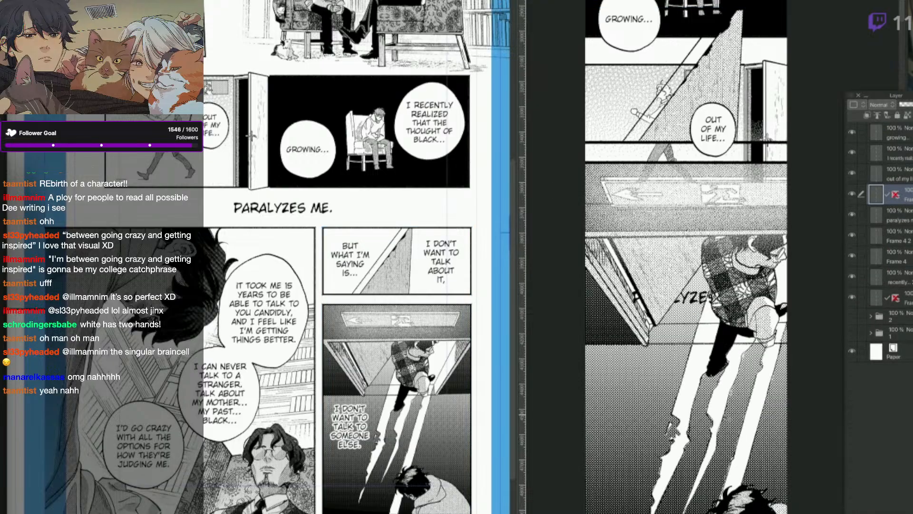
key(ctrl+z)
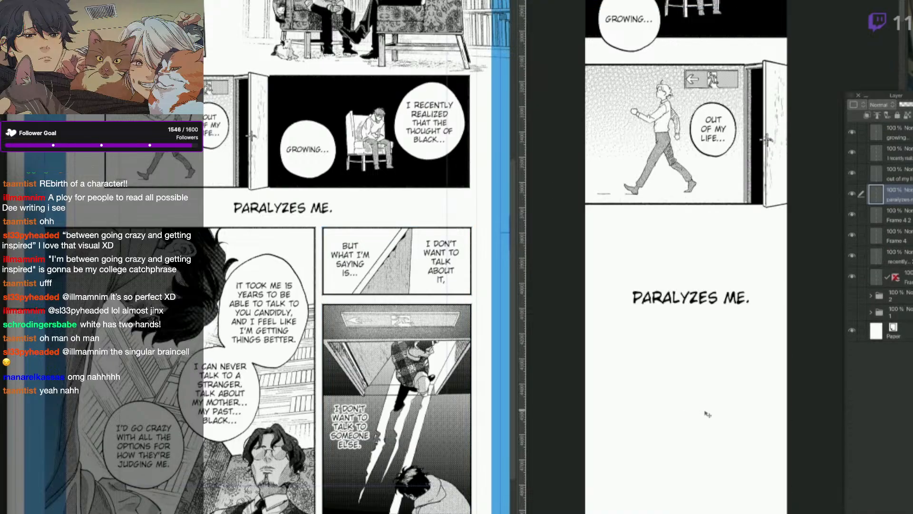
key(ctrl+v)
scroll(718, 433, down, 2)
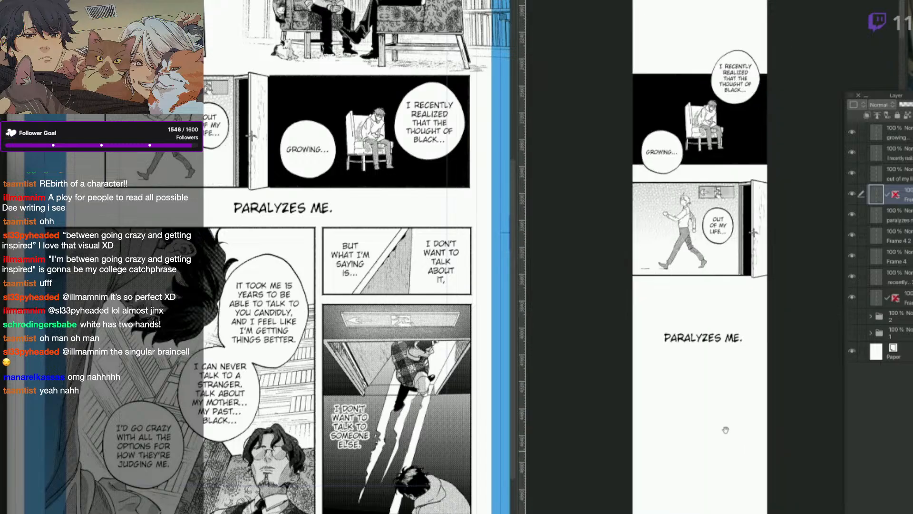
drag(726, 430, 714, 374)
key(ctrl+z)
key(ctrl+v)
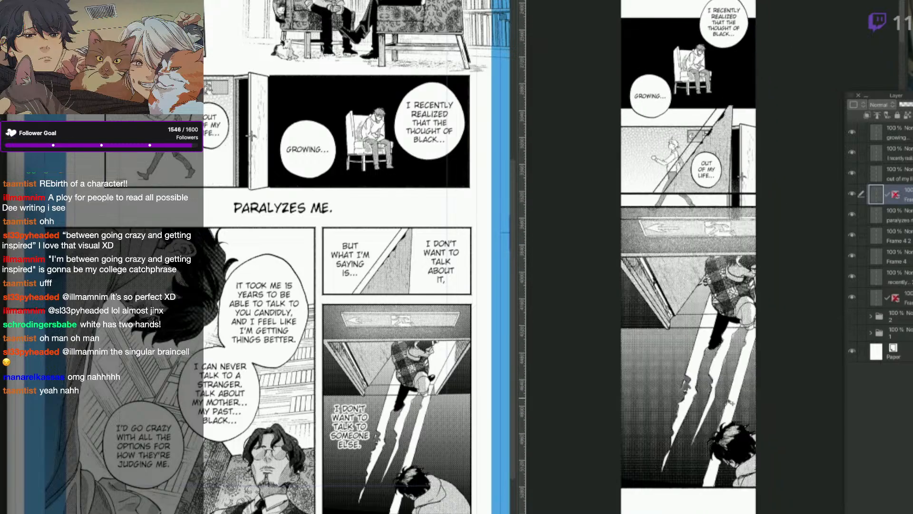
Shrink the pasted panels to fit within the canvas width and place them in the blank space below "PARALYZES ME.".
key(ctrl+t)
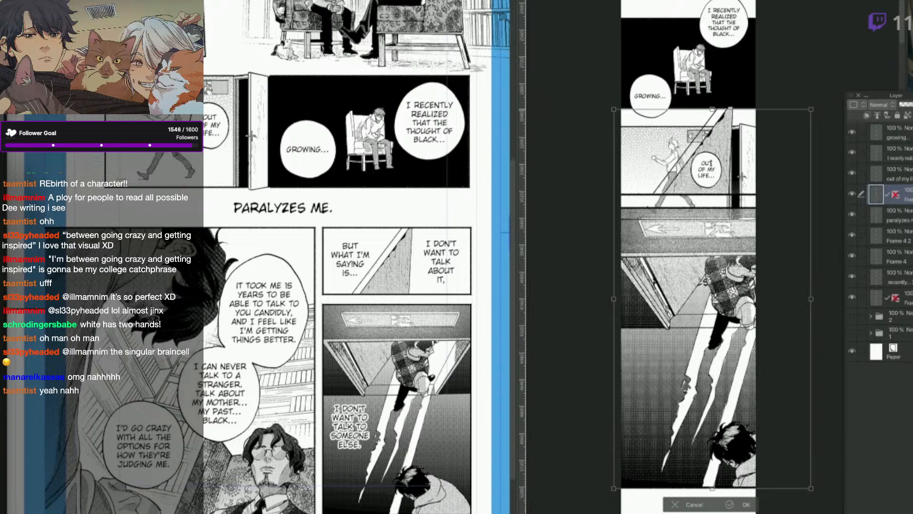
drag(712, 109, 712, 247)
drag(739, 393, 723, 467)
drag(632, 513, 624, 513)
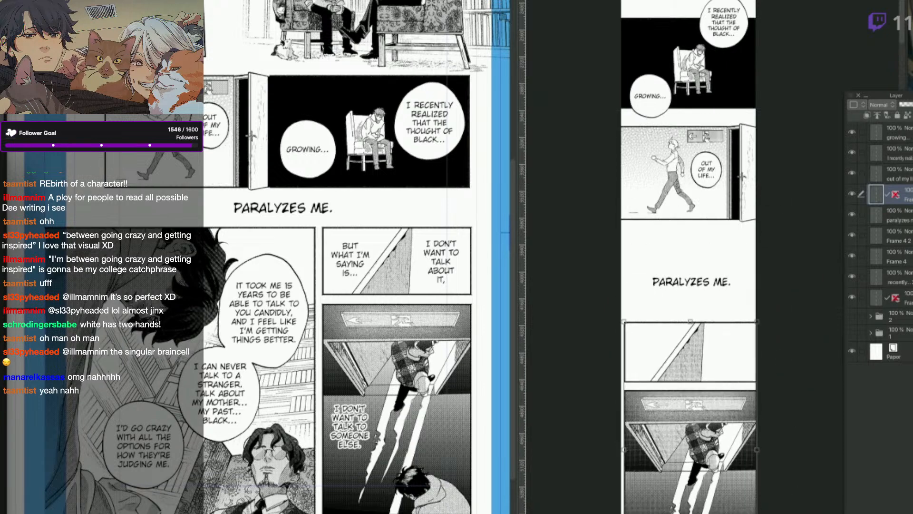
key(Left)
key(Left)
key(Left)
key(Left)
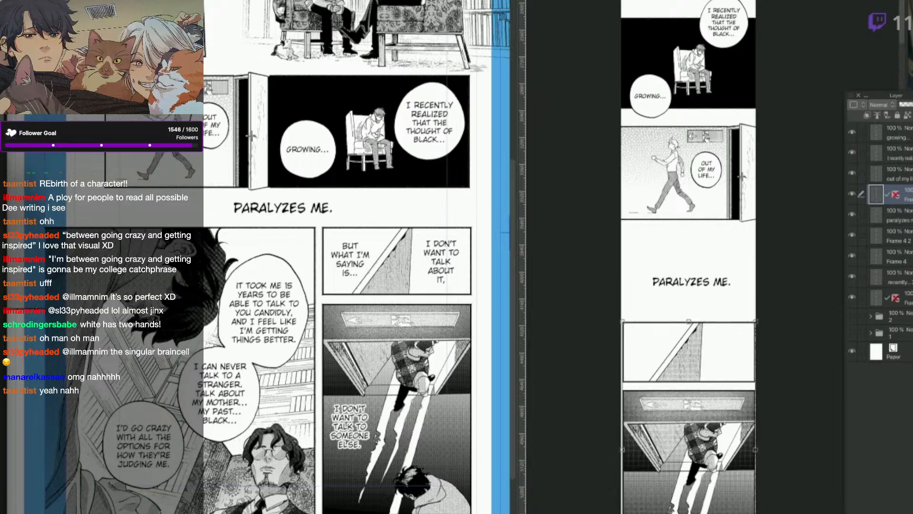
drag(756, 513, 754, 513)
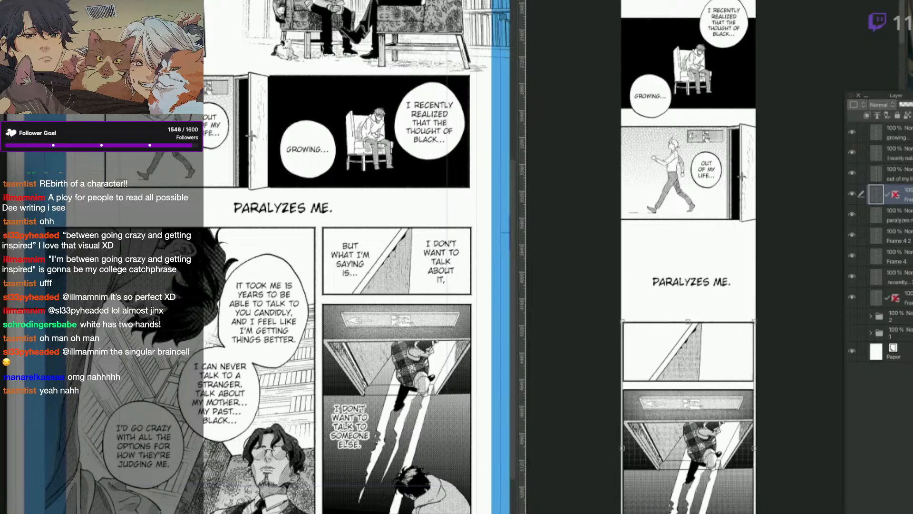
key(Return)
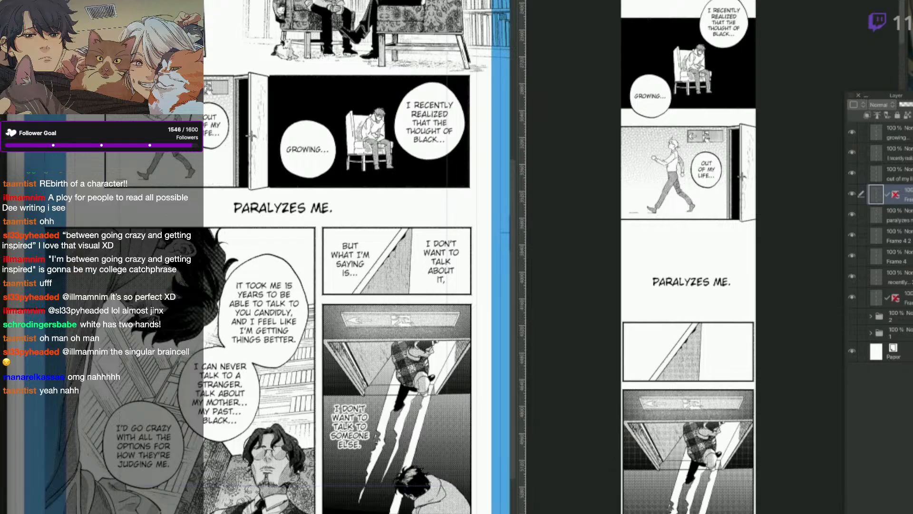
Move the hallway panel down to widen the gap above it and shift both panels further below "PARALYZES ME.".
scroll(634, 404, down, 5)
key(q)
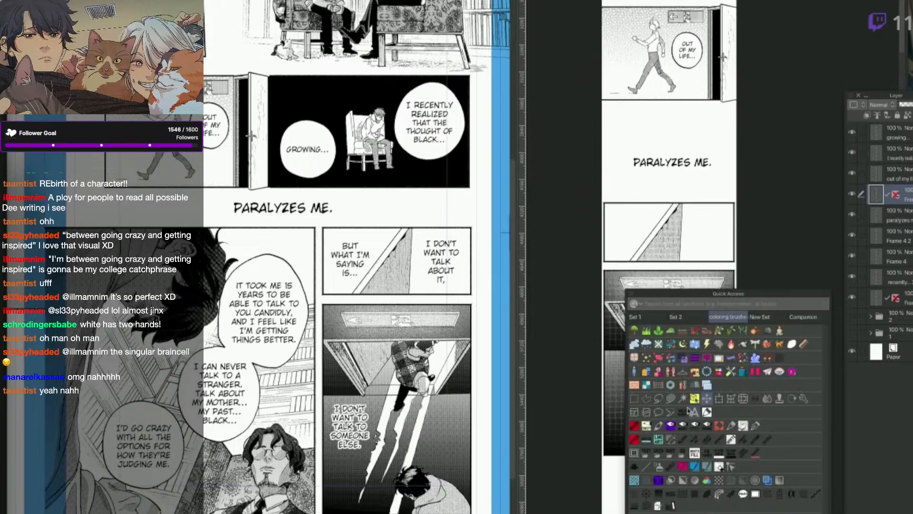
click(634, 402)
drag(742, 266, 585, 491)
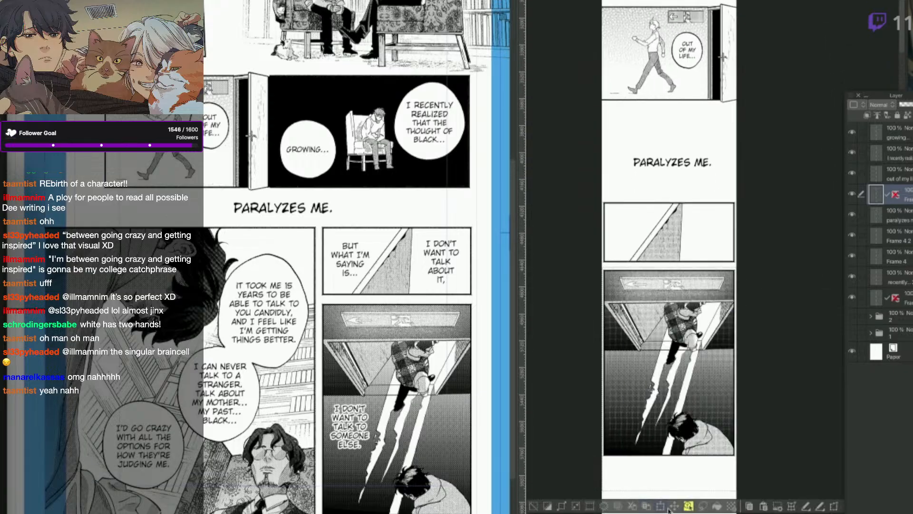
drag(692, 444, 708, 497)
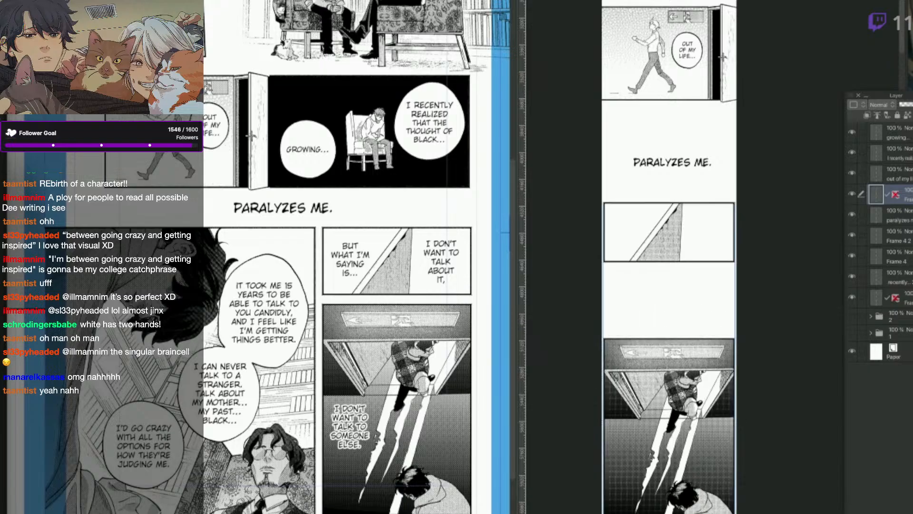
drag(675, 255, 676, 292)
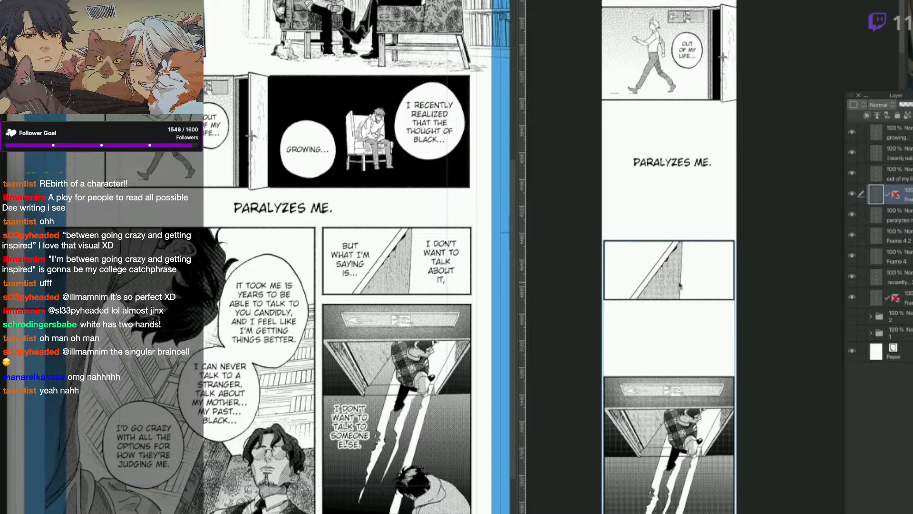
key(Return)
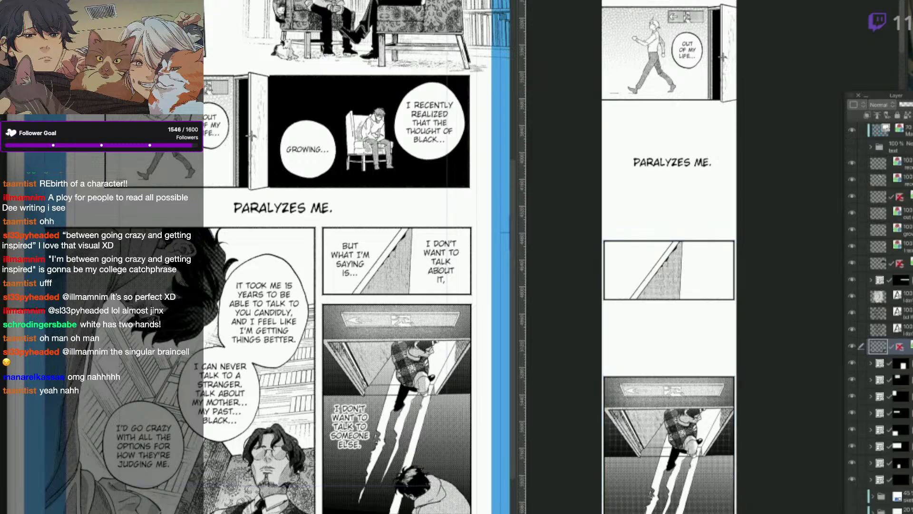
Copy the "I DON'T WANT TO TALK ABOUT IT," text from the page spread and position it in the white area right of the short panel's diagonal.
click(444, 276)
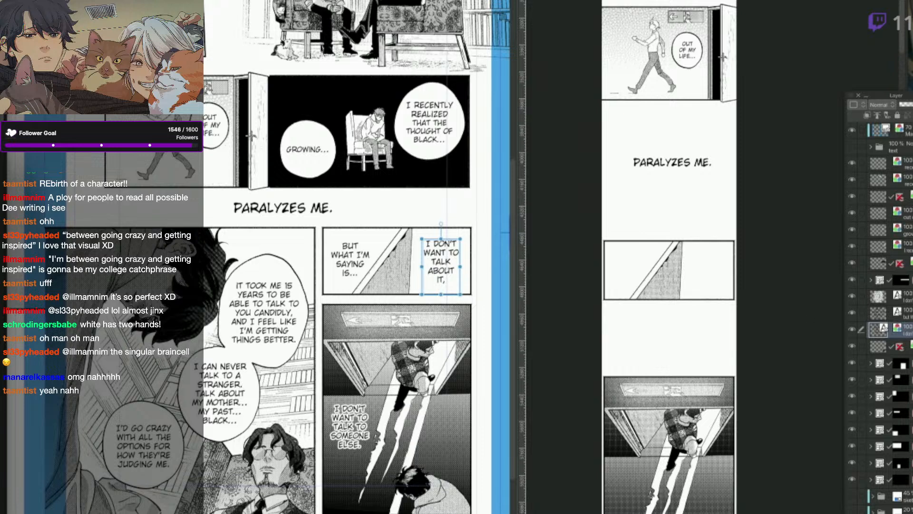
key(Escape)
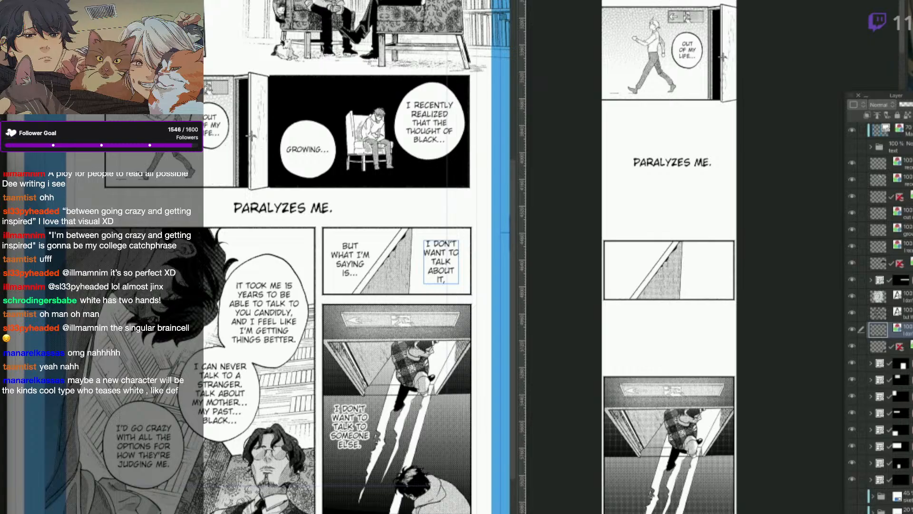
text(I DON'T WANT TO TALK ABOUT IT,)
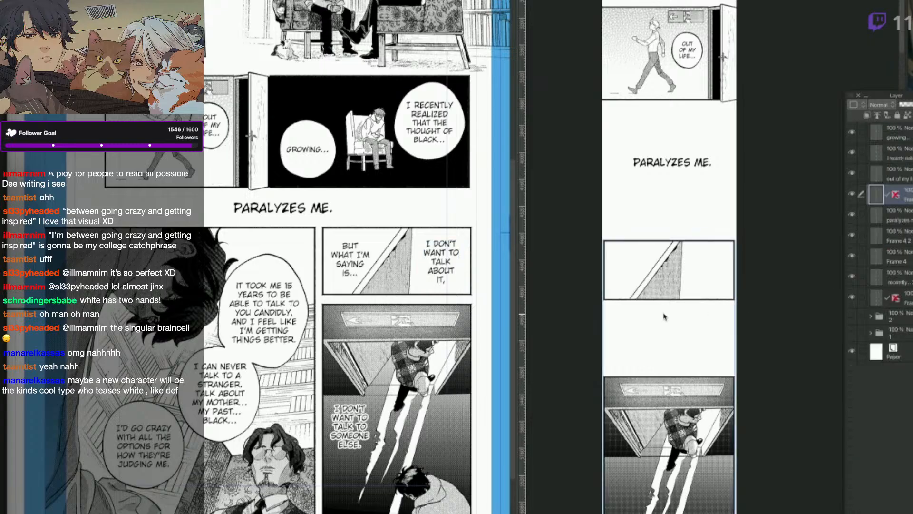
drag(717, 325, 693, 312)
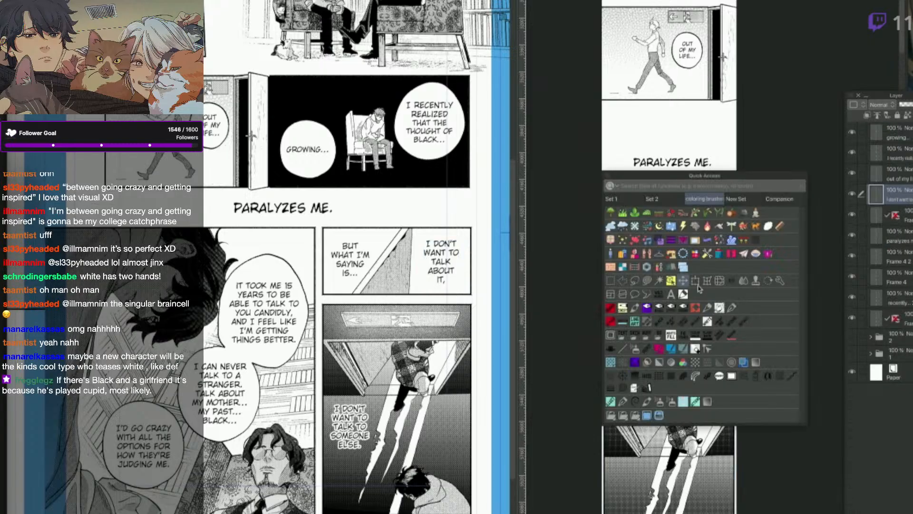
key(ctrl+t)
mouse_move(715, 259)
mouse_down()
mouse_move(699, 274)
mouse_move(707, 265)
mouse_up()
click(723, 310)
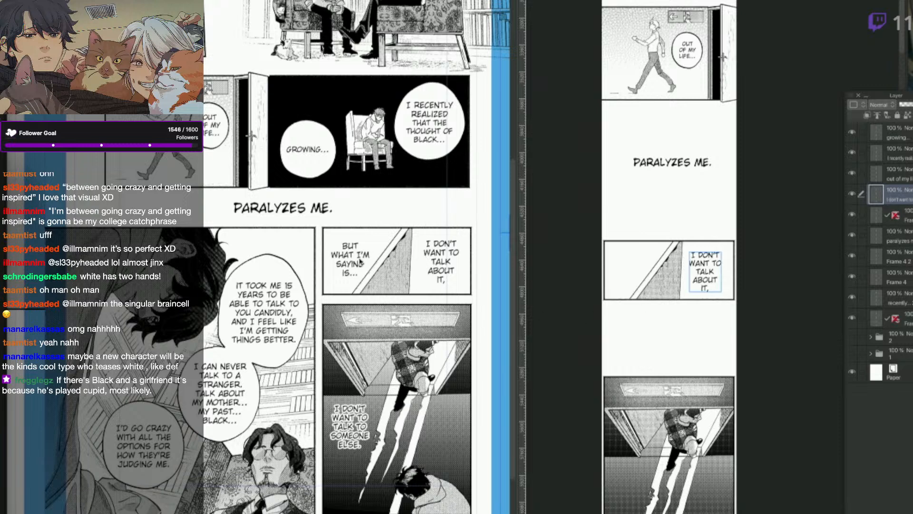
Lasso the "BUT WHAT I'M SAYING IS..." text on the page spread and make its text layer active.
click(374, 258)
mouse_move(374, 257)
mouse_down()
mouse_move(376, 242)
mouse_move(368, 274)
mouse_move(383, 238)
mouse_move(378, 244)
mouse_up()
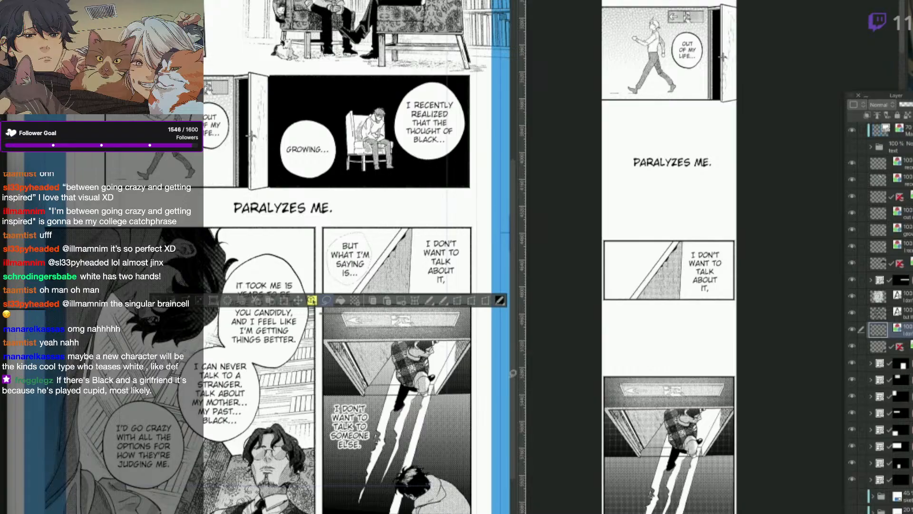
click(879, 313)
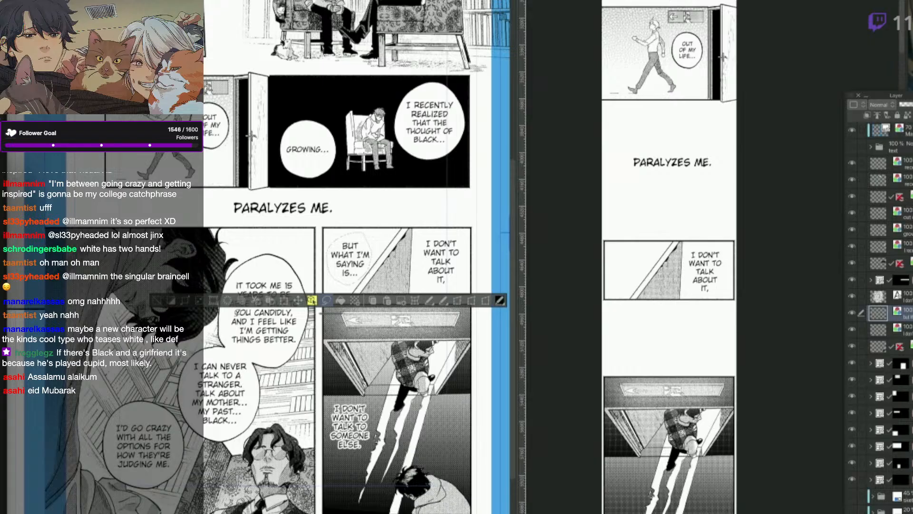
Paste the "BUT WHAT I'M SAYING IS..." text into the vertical canvas and position it left of center in the gap between the two panels.
click(634, 309)
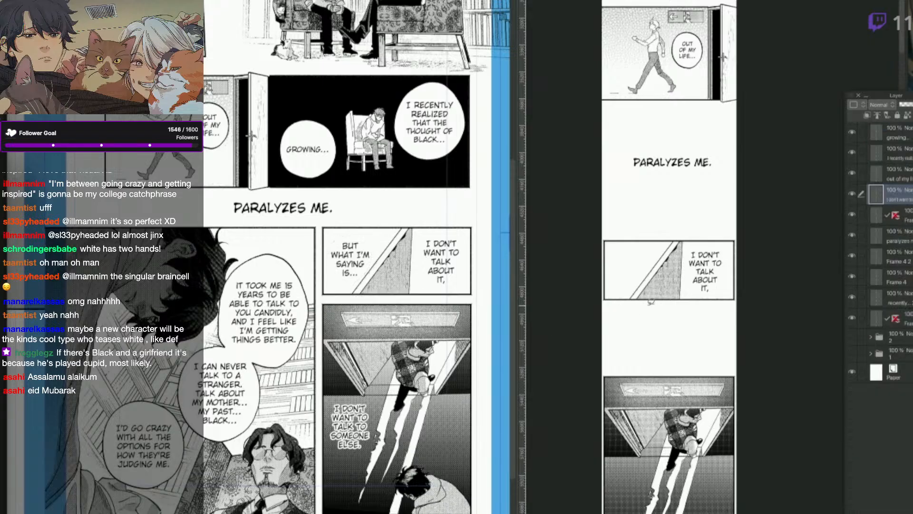
key(super+v)
key(k)
drag(712, 305, 659, 350)
key(q)
click(663, 304)
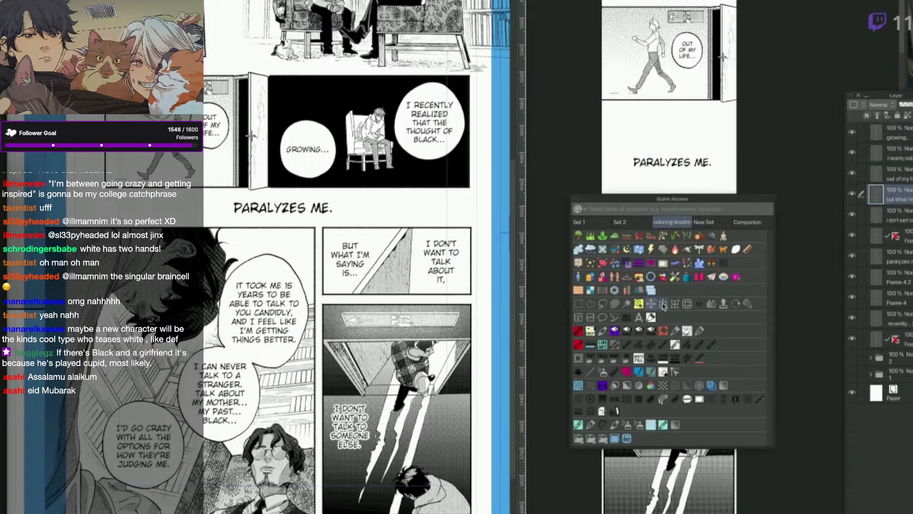
drag(680, 319, 663, 334)
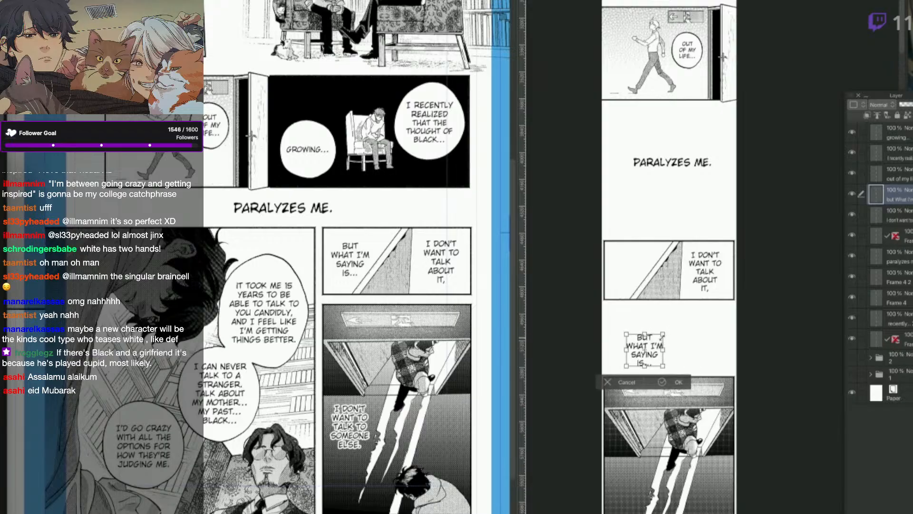
click(676, 382)
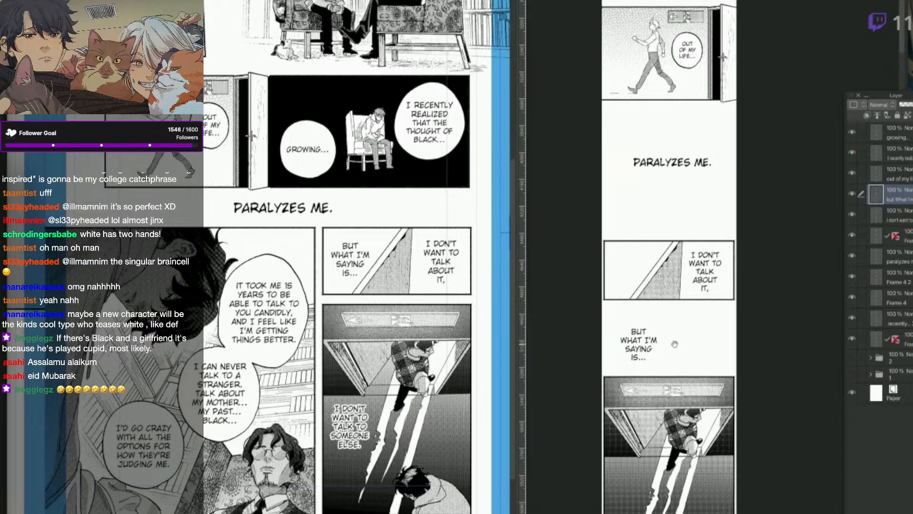
Nudge the "BUT WHAT I'M SAYING IS..." text up slightly in the gap above the hallway panel.
drag(673, 377, 657, 234)
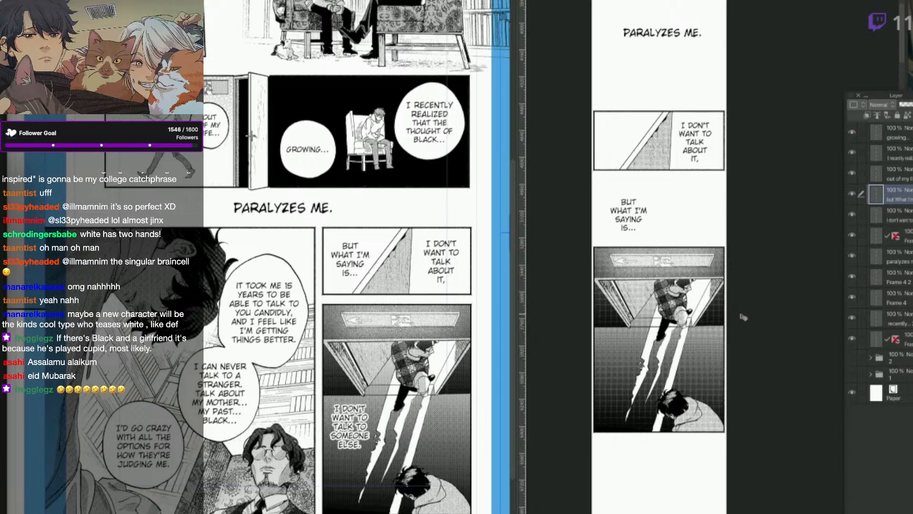
drag(638, 228, 638, 226)
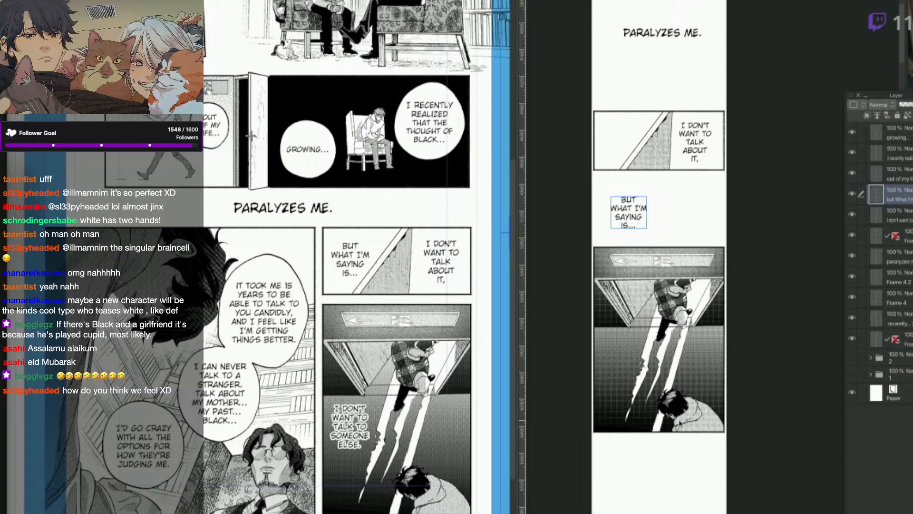
scroll(666, 405, down, 3)
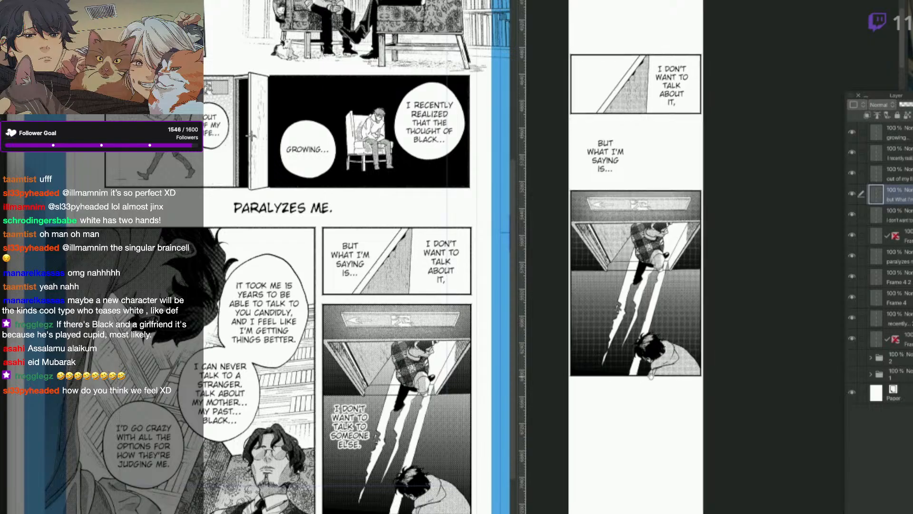
click(309, 209)
click(430, 265)
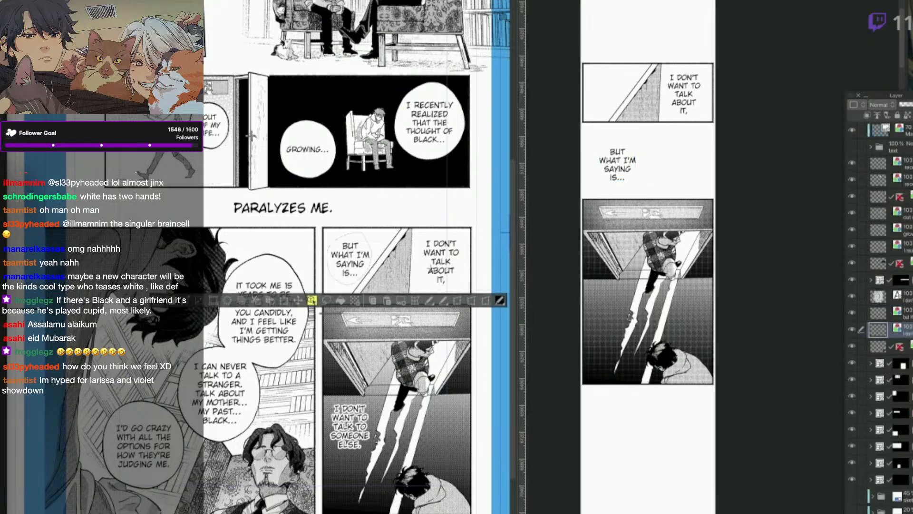
click(357, 422)
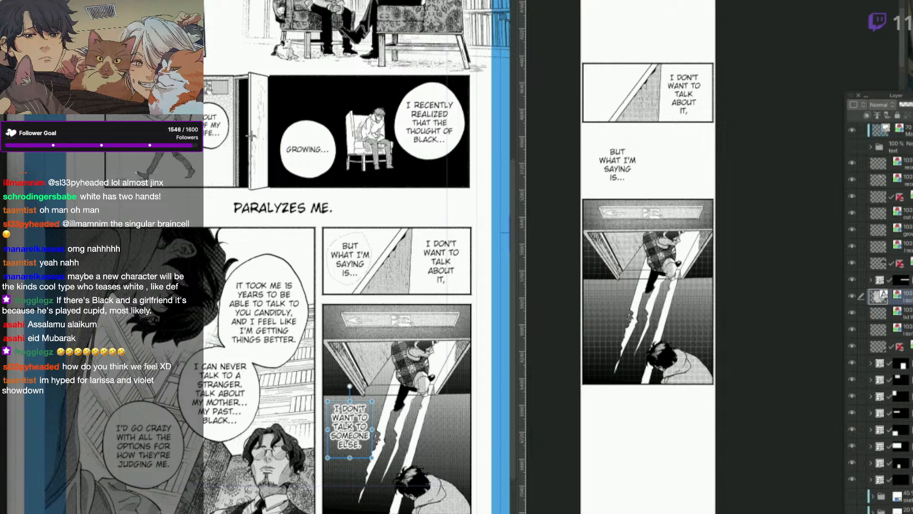
key(F1)
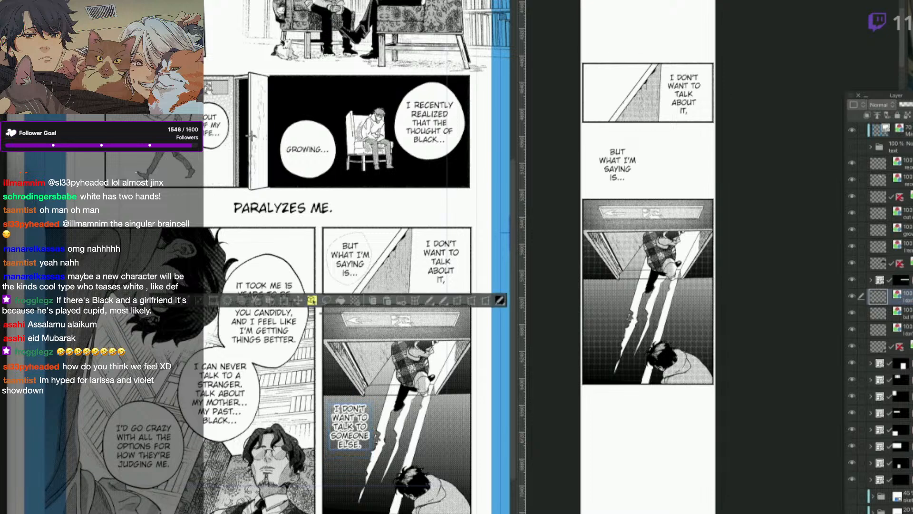
click(649, 351)
key(ctrl+v)
drag(713, 311, 626, 318)
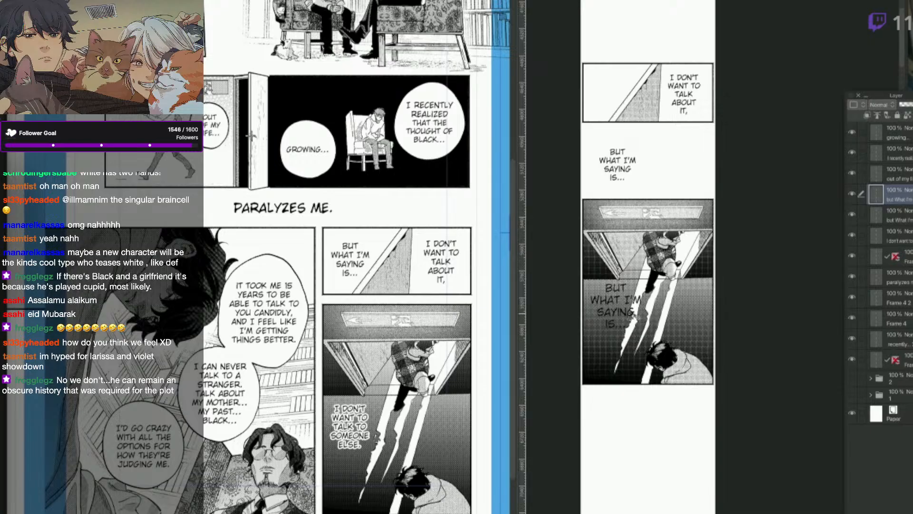
Copy the "I DON'T WANT TO TALK TO SOMEONE ELSE." text from the page spread and paste it below the hallway panel in the vertical canvas.
click(399, 388)
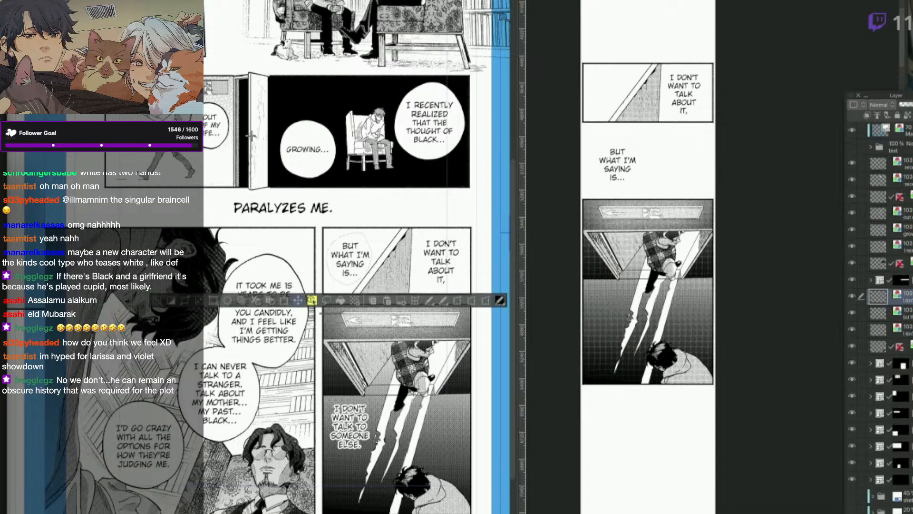
click(360, 427)
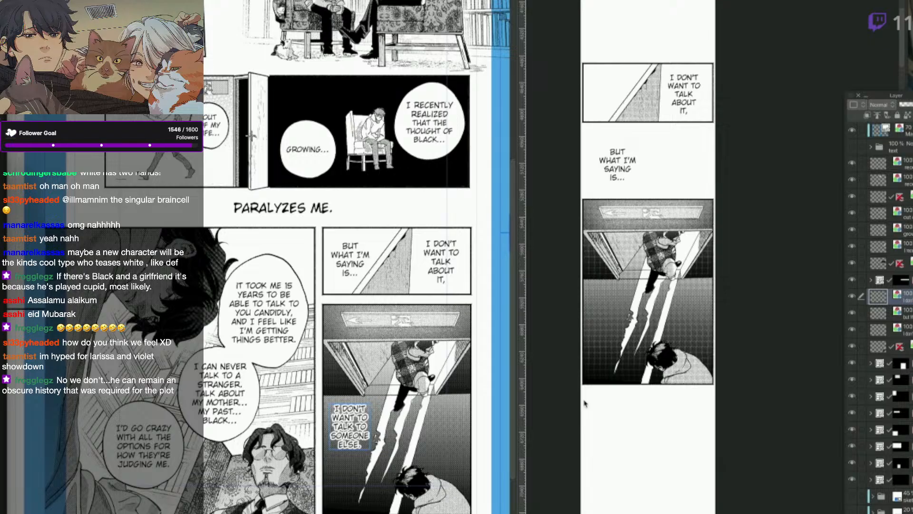
click(670, 405)
text(I DON'T WANT TO TALK TO SOMEONE ELSE.)
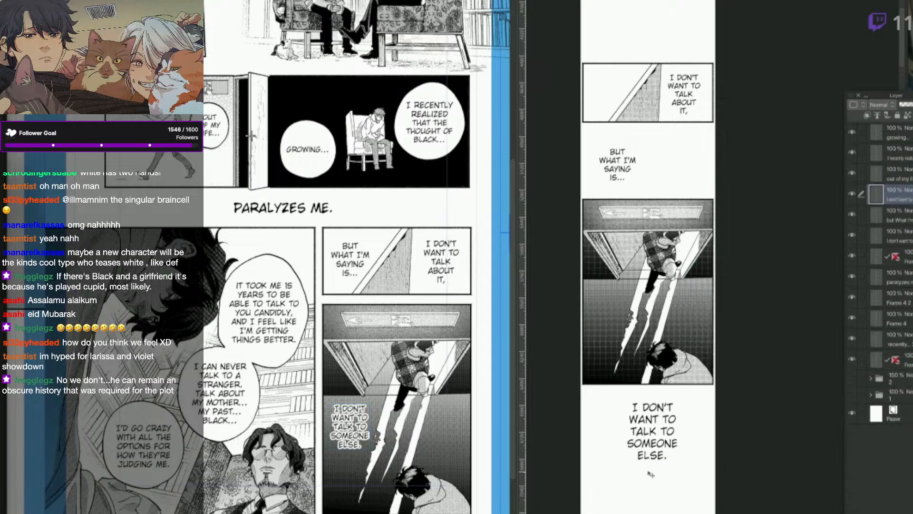
Scale the "I DON'T WANT TO TALK TO SOMEONE ELSE." text down and place it closer beneath the hallway panel.
key(q)
click(651, 423)
mouse_move(678, 403)
mouse_down()
mouse_move(669, 427)
mouse_move(673, 418)
mouse_up()
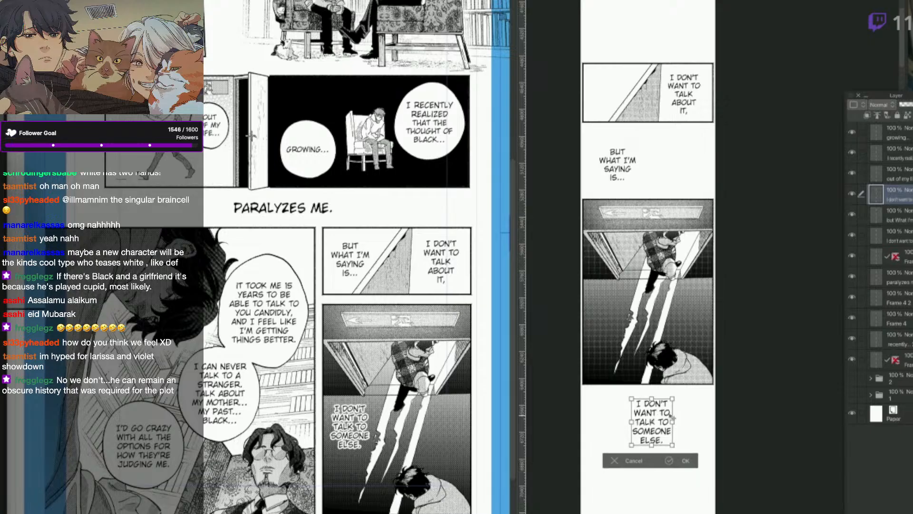
click(676, 461)
key(q)
click(664, 380)
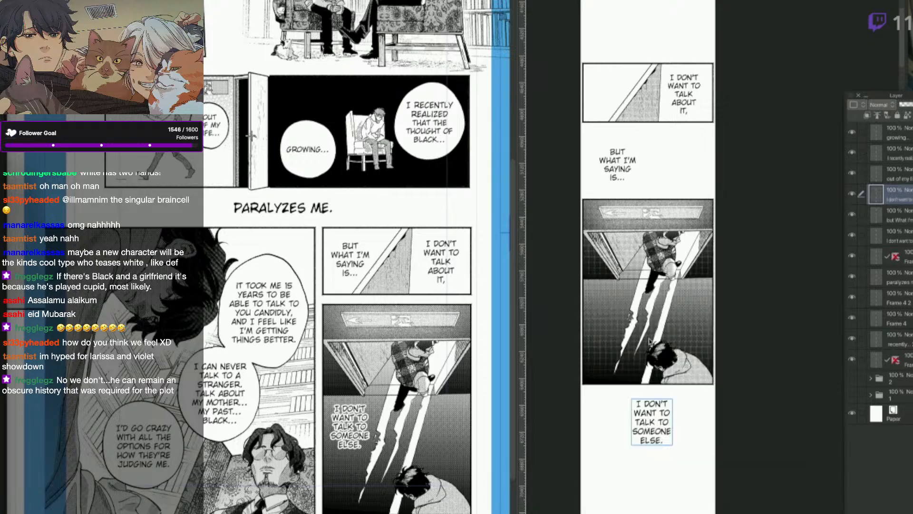
Try moving the "I RECENTLY REALIZED..." bubble to the upper-left corner of the black panel in the vertical canvas.
scroll(685, 190, up, 5)
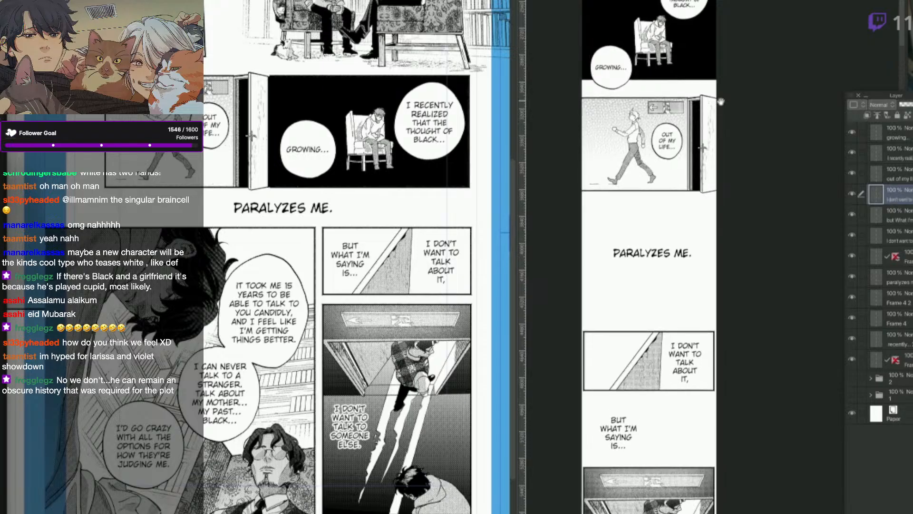
scroll(721, 102, up, 1)
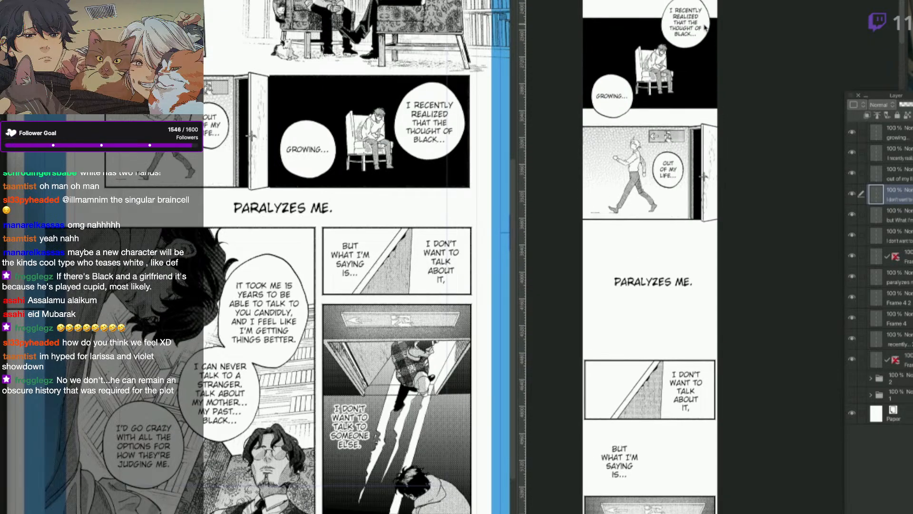
scroll(722, 38, up, 2)
click(695, 104)
key(q)
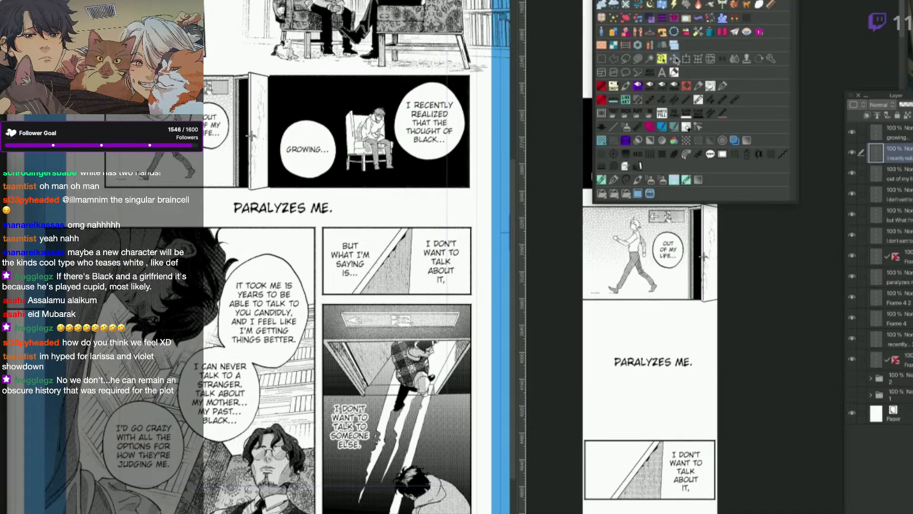
click(686, 59)
drag(701, 103, 637, 103)
click(639, 144)
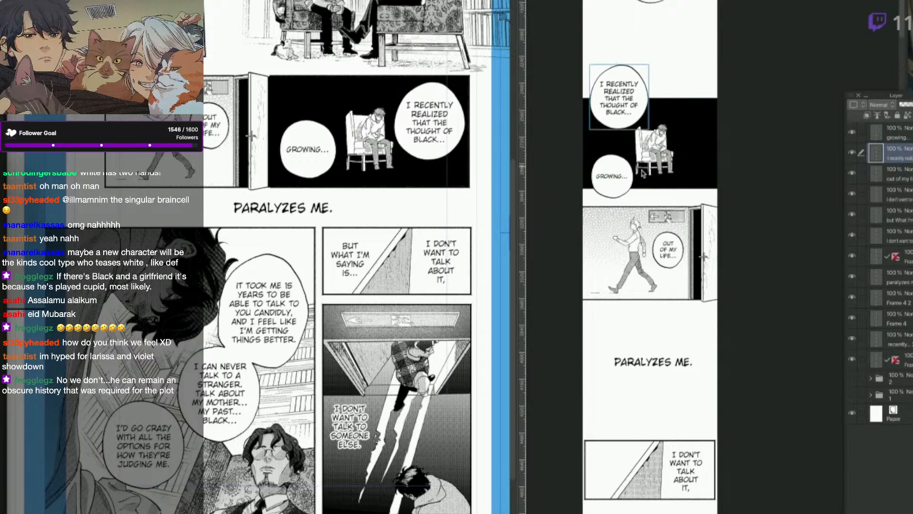
Try moving the "GROWING..." bubble to the lower-right corner of the black panel, above the "OUT OF MY LIFE..." bubble.
drag(628, 188, 707, 198)
drag(676, 268, 687, 275)
key(q)
click(665, 229)
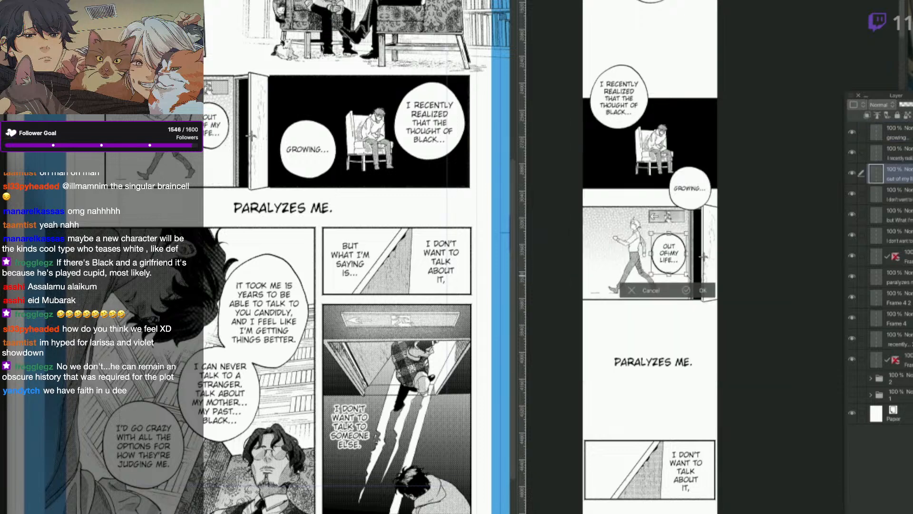
click(687, 291)
Move "I RECENTLY REALIZED..." to the black panel's upper-right corner and "GROWING..." to its lower-left, overlapping the gap to the walking panel.
click(703, 190)
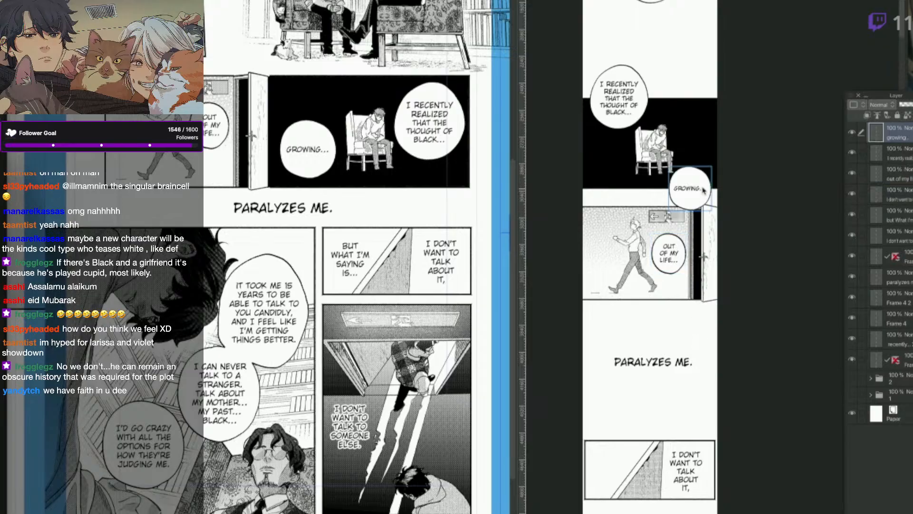
drag(703, 189, 627, 184)
drag(646, 104, 711, 101)
click(625, 208)
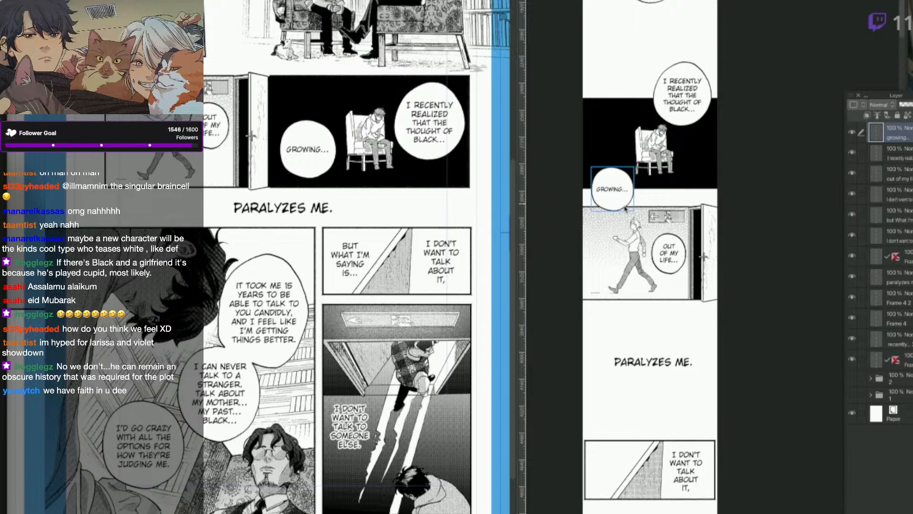
drag(625, 207, 625, 212)
click(675, 270)
click(676, 361)
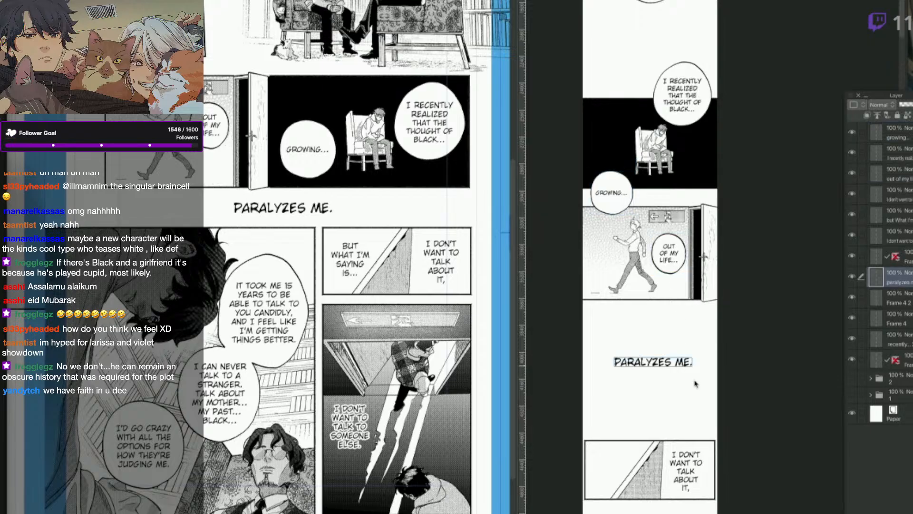
Scale the "I DON'T WANT TO TALK ABOUT IT," text down slightly inside the short diagonal panel.
drag(744, 503, 762, 262)
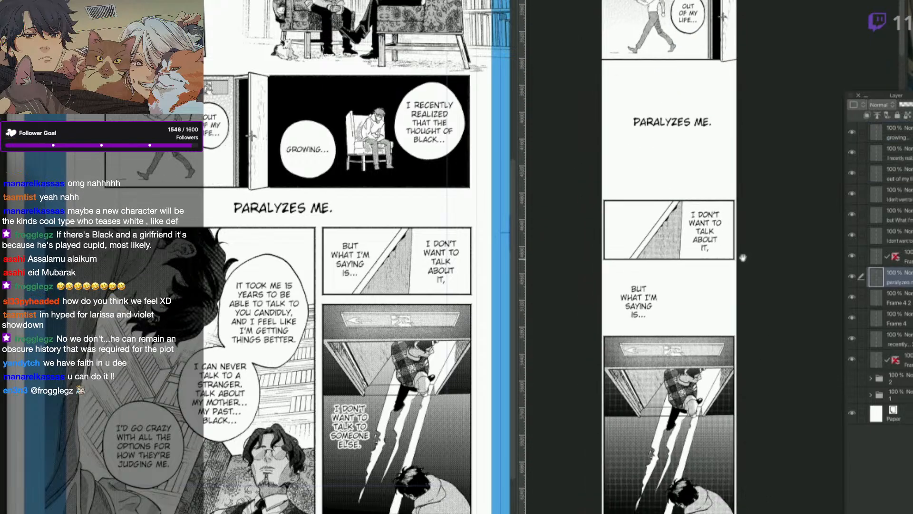
click(711, 244)
right_click(714, 243)
click(704, 211)
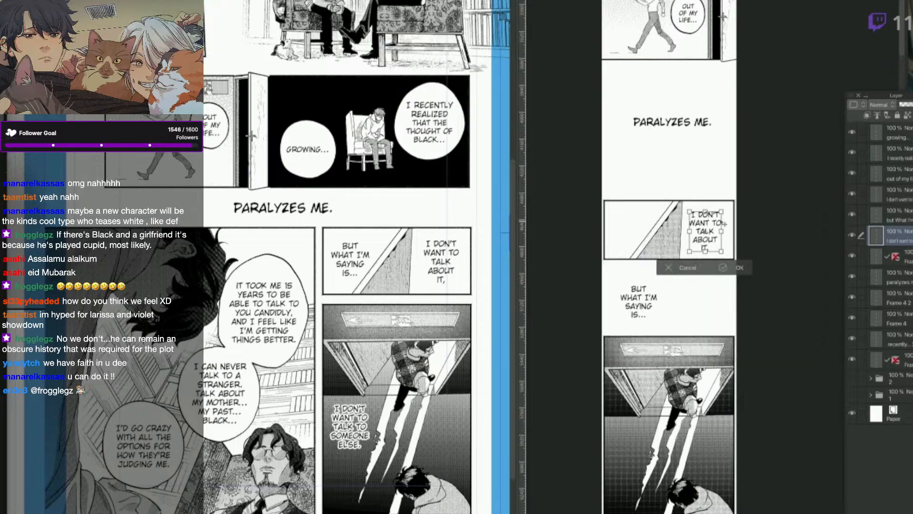
drag(723, 222, 723, 229)
key(Return)
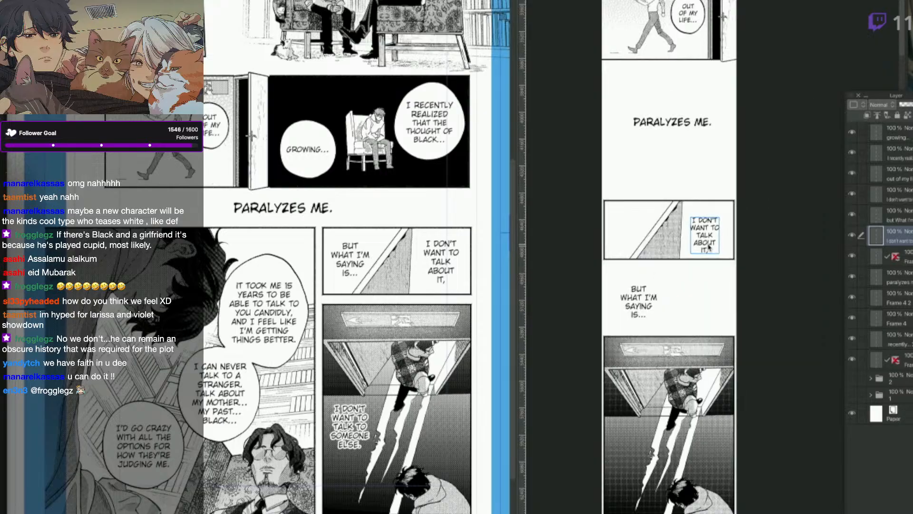
Scale the "BUT WHAT I'M SAYING IS..." text down slightly in the gap above the hallway panel.
click(645, 306)
right_click(645, 307)
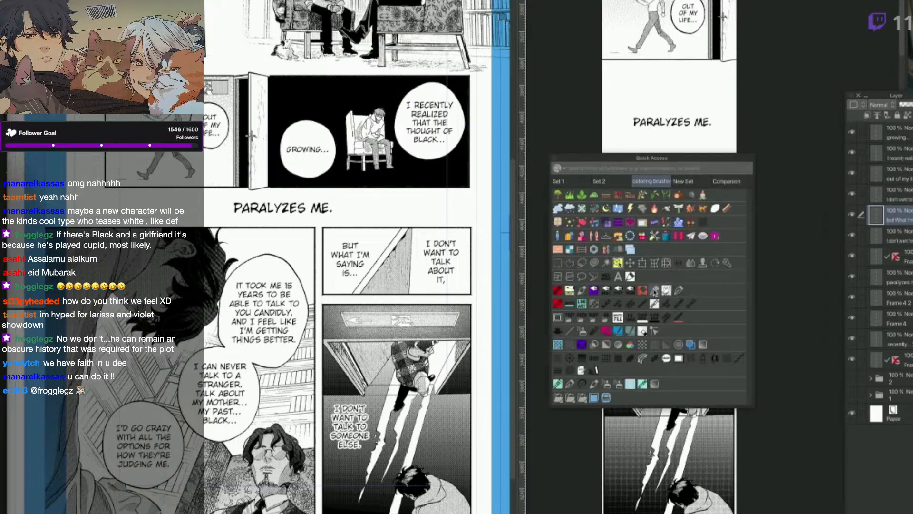
click(644, 264)
drag(661, 286, 680, 289)
click(681, 337)
key(ctrl+z)
click(625, 309)
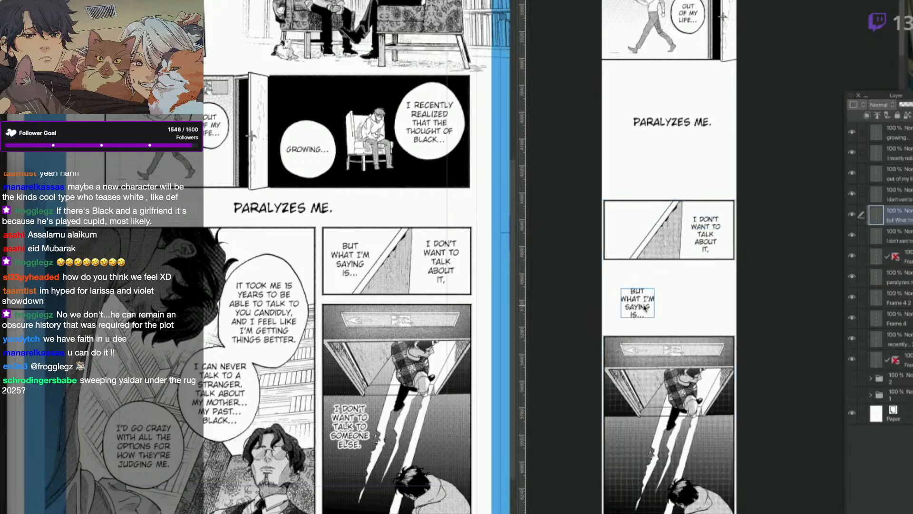
Nudge the "BUT WHAT I'M SAYING IS..." text slightly up and to the right in the gap between the two panels.
click(706, 512)
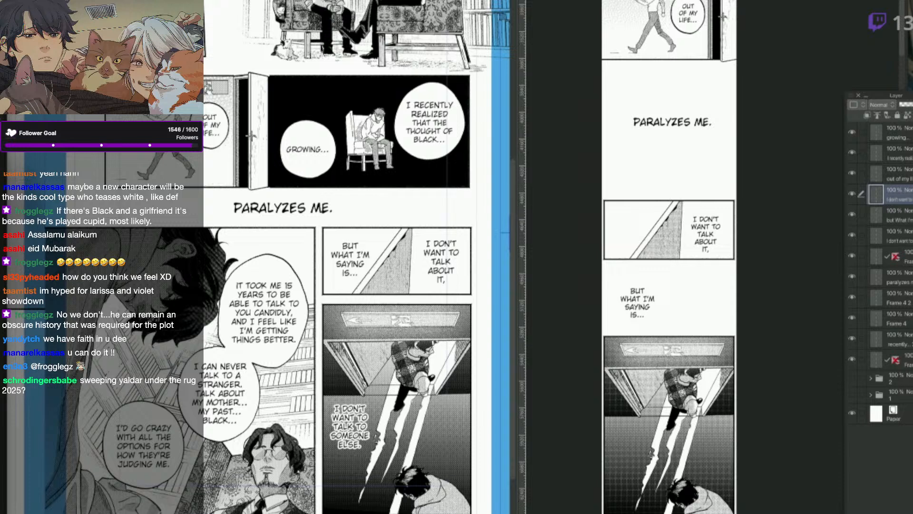
key(q)
key(q)
scroll(704, 229, down, 3)
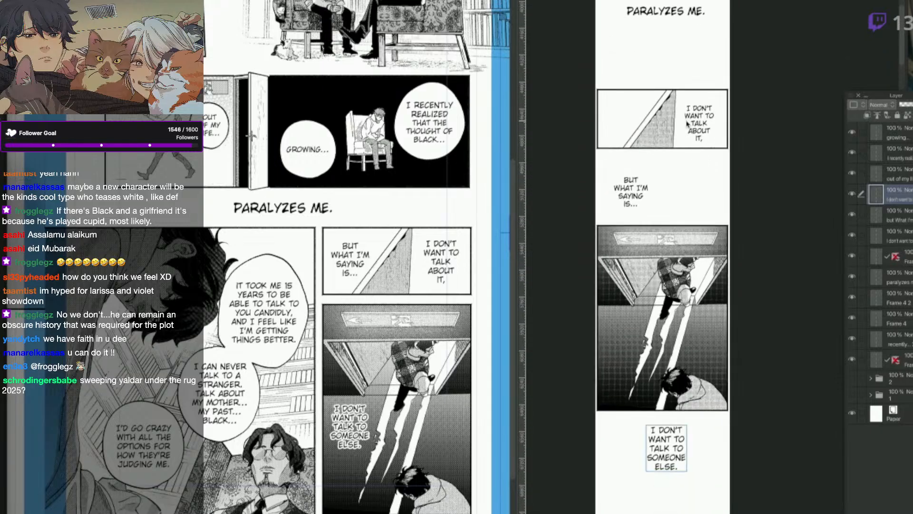
scroll(687, 124, up, 2)
scroll(718, 228, down, 3)
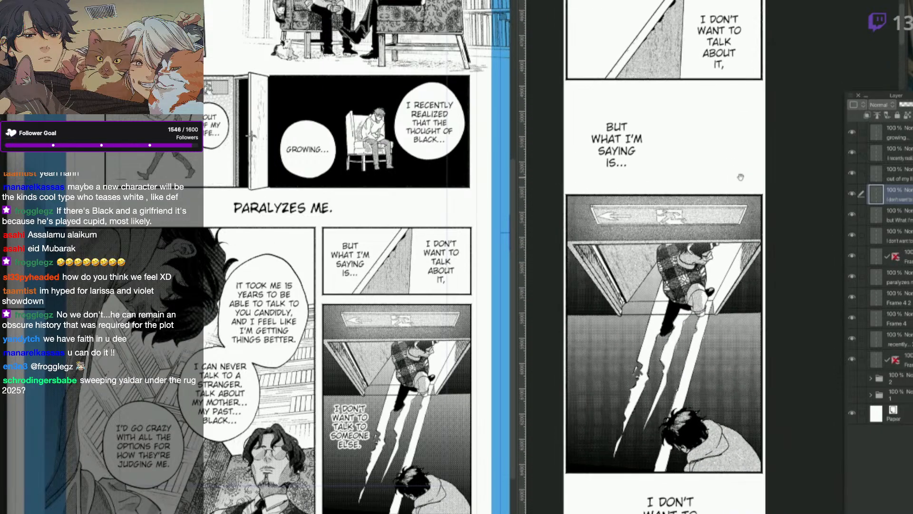
click(740, 159)
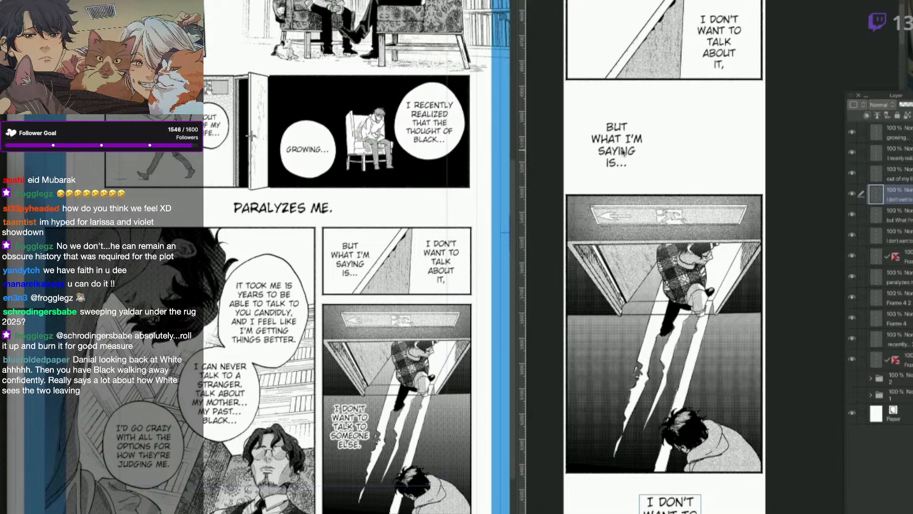
click(634, 151)
mouse_move(634, 152)
mouse_down()
mouse_move(635, 164)
mouse_move(634, 149)
mouse_up()
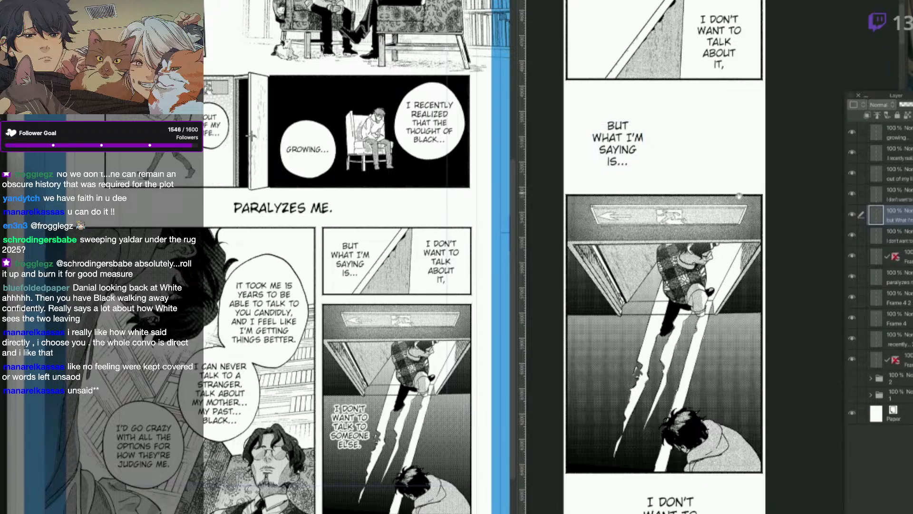
Move the "I DON'T WANT TO TALK TO SOMEONE ELSE." text closer beneath the hallway panel and scale it down slightly.
scroll(733, 186, down, 5)
click(674, 434)
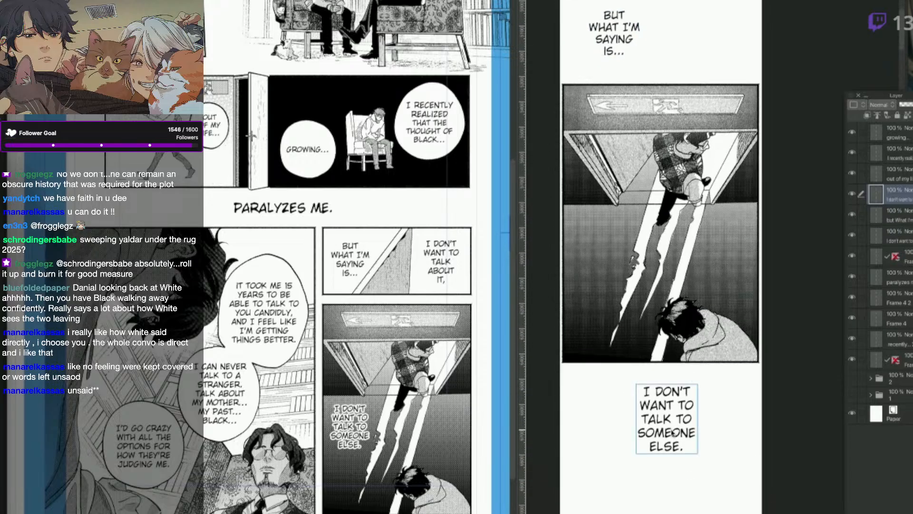
mouse_move(675, 444)
mouse_down()
mouse_move(679, 434)
mouse_move(693, 443)
mouse_move(685, 442)
mouse_up()
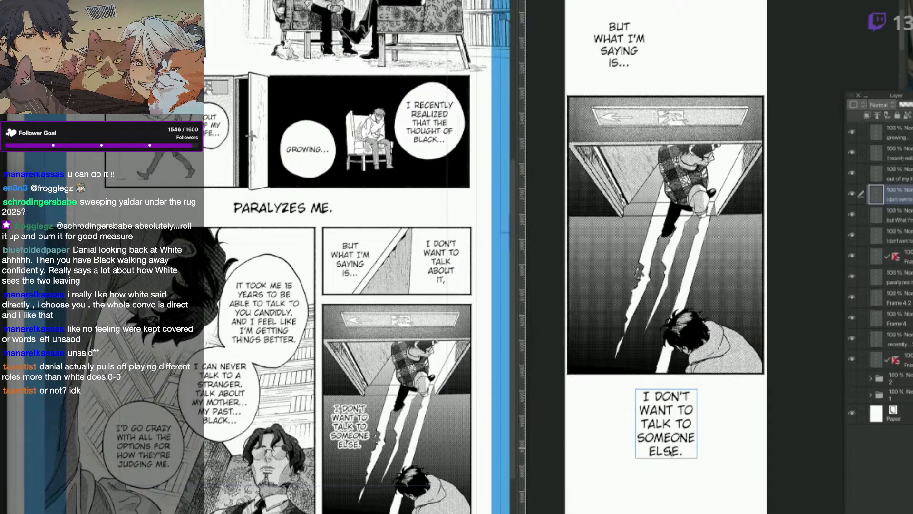
scroll(671, 452, down, 3)
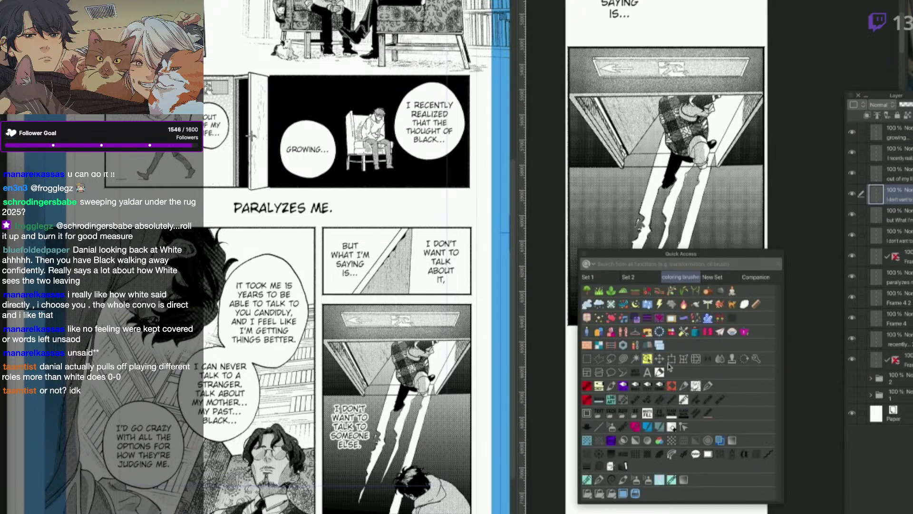
key(ctrl+t)
click(699, 420)
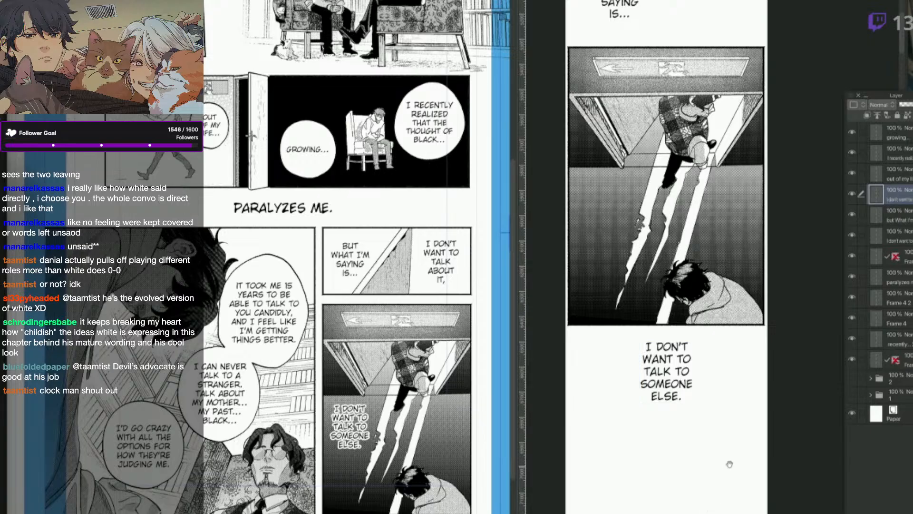
Move the "I DON'T WANT TO TALK TO SOMEONE ELSE." text onto the dark left side of the hallway panel, beside the light streaks.
drag(725, 459, 647, 351)
scroll(732, 478, down, 1)
click(688, 465)
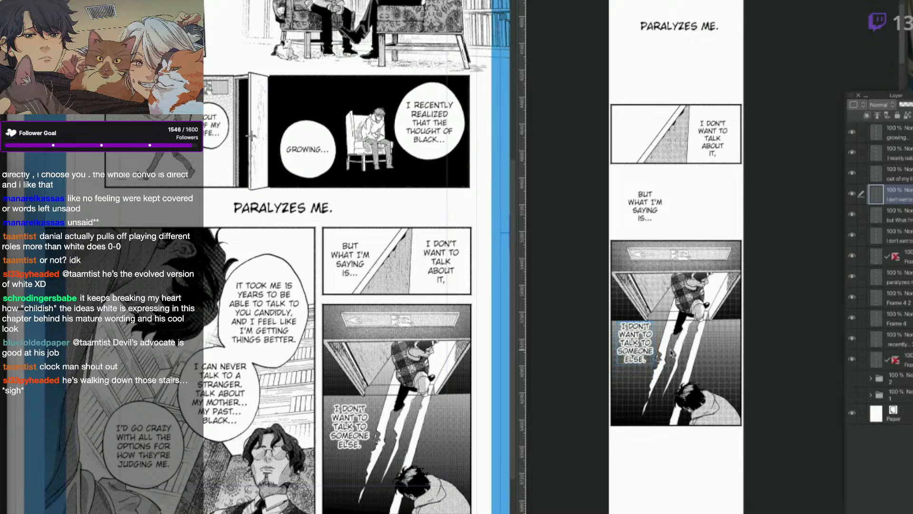
Center the "BUT WHAT I'M SAYING IS..." text in the gap and shift the "SOMEONE ELSE" text slightly lower inside the hallway panel.
drag(649, 211, 687, 209)
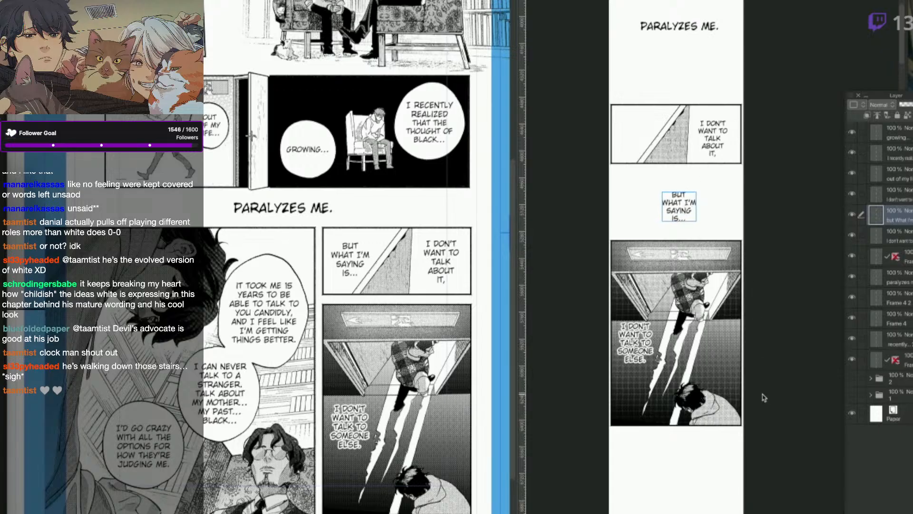
drag(641, 359, 642, 369)
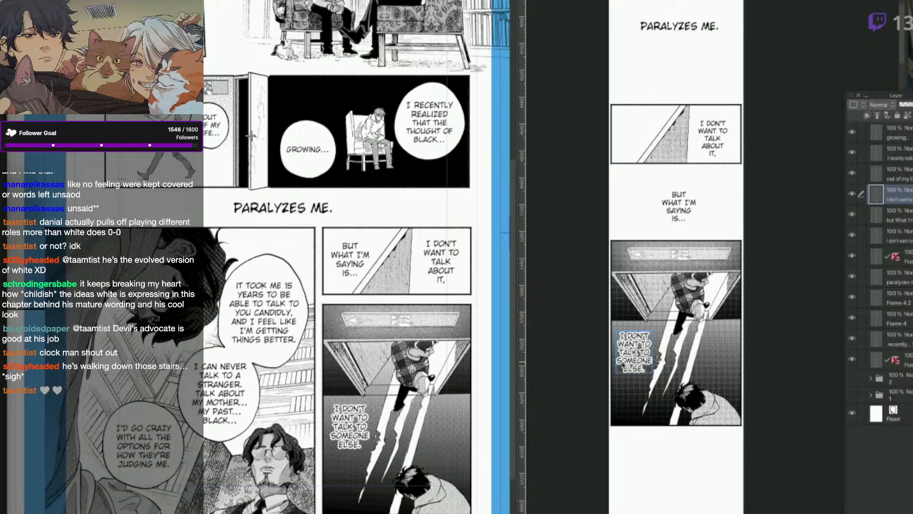
drag(747, 450, 755, 338)
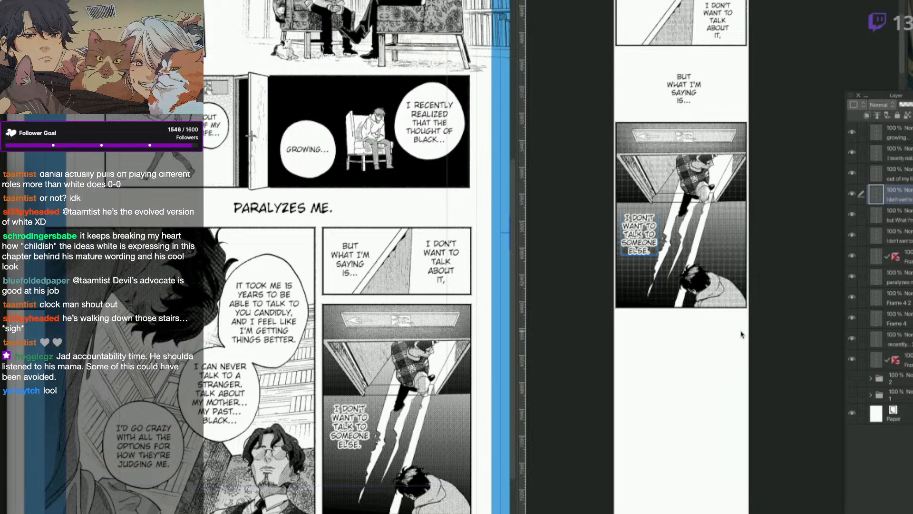
drag(697, 319, 713, 262)
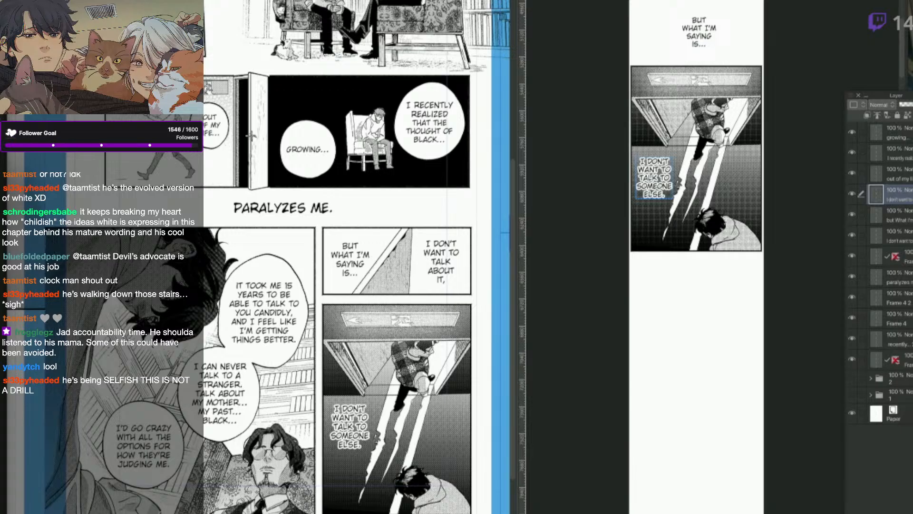
click(665, 192)
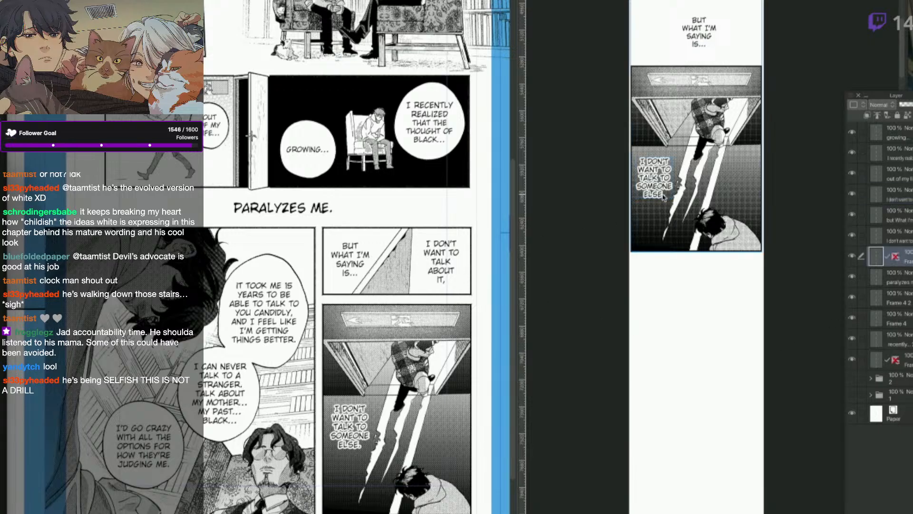
drag(721, 356, 721, 374)
drag(728, 403, 725, 350)
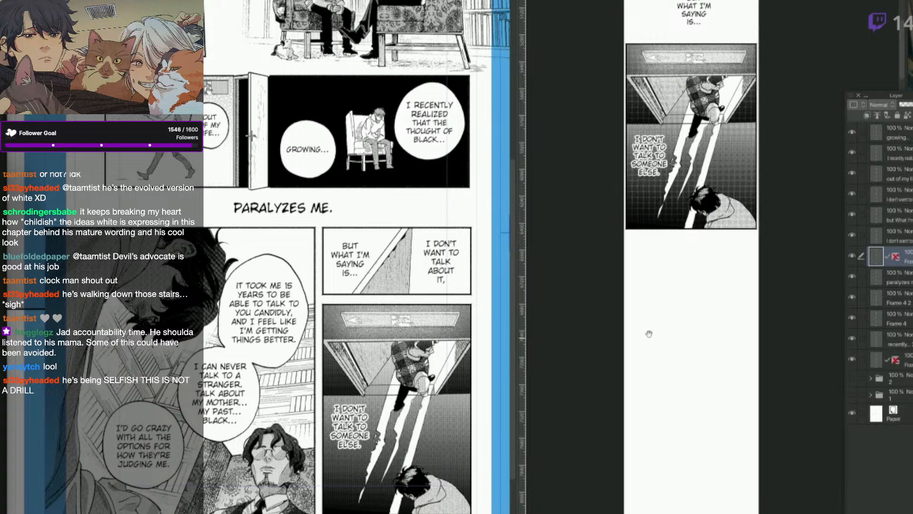
click(466, 333)
click(323, 212)
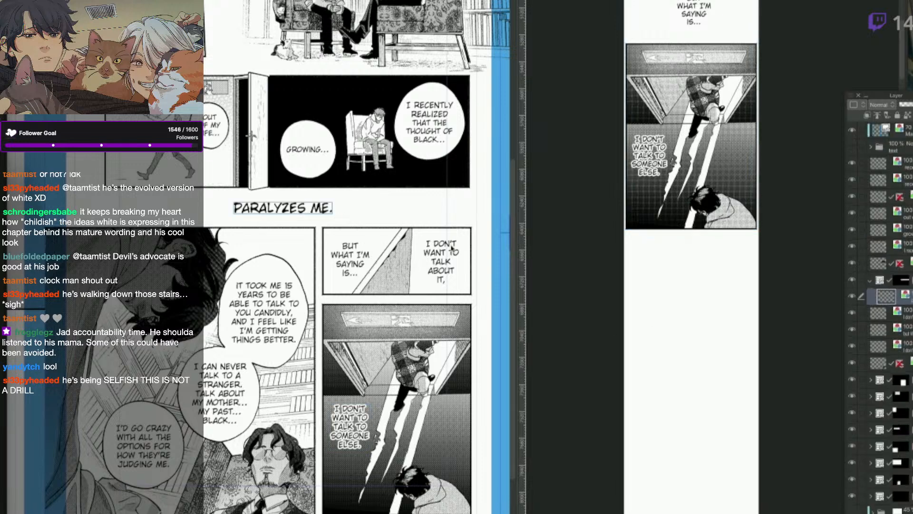
click(471, 253)
click(363, 436)
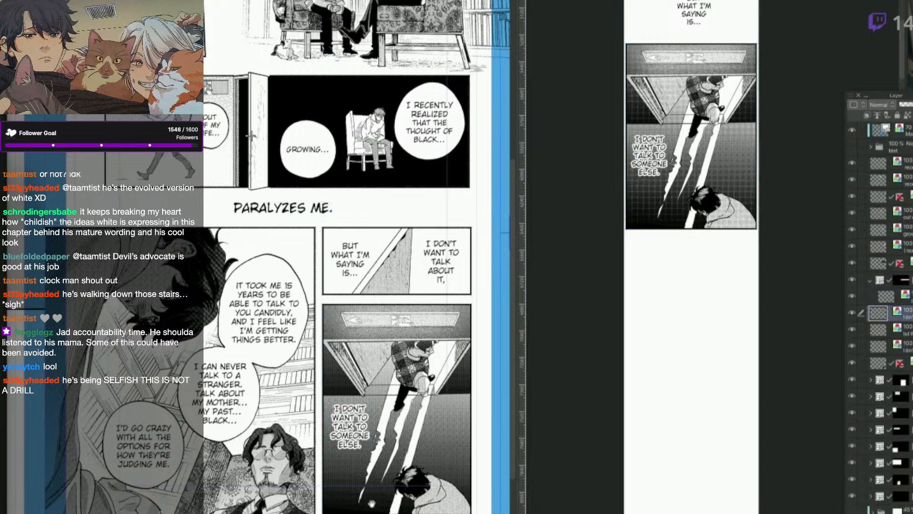
Move the two speech balloon layers out of the large bookshelf panel's frame folder and merge the folder into a single layer.
drag(374, 430, 424, 370)
click(365, 233)
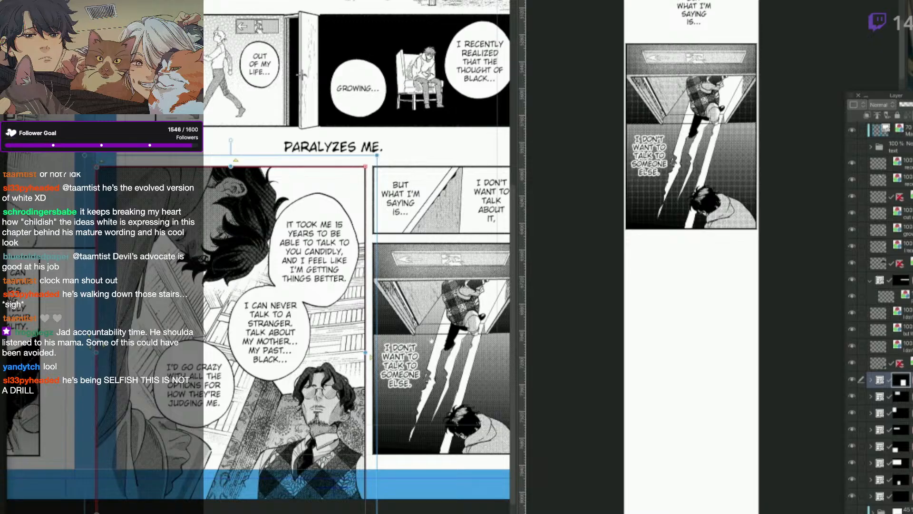
click(871, 380)
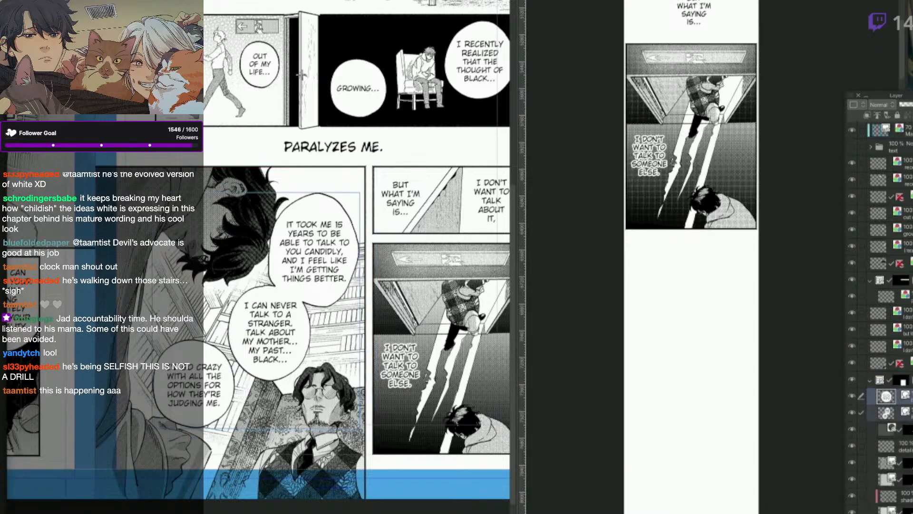
drag(871, 380, 866, 412)
click(870, 413)
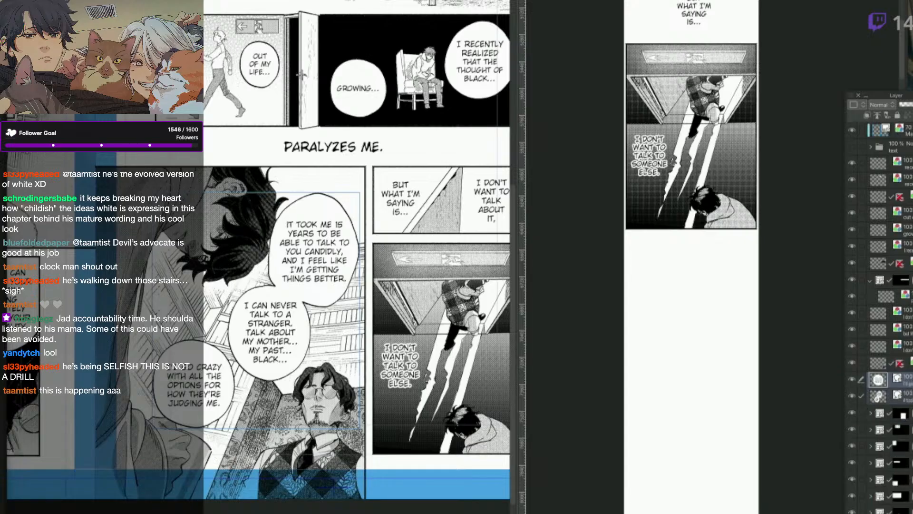
click(880, 413)
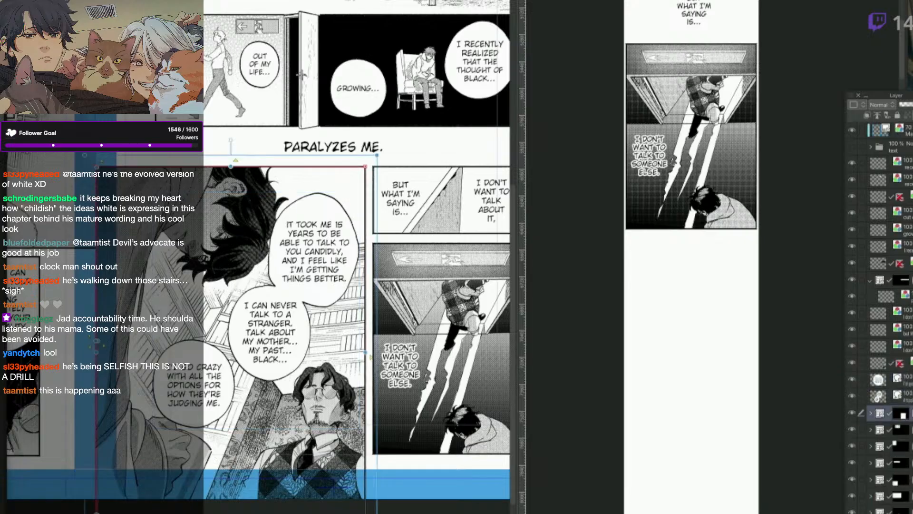
key(shift+alt+e)
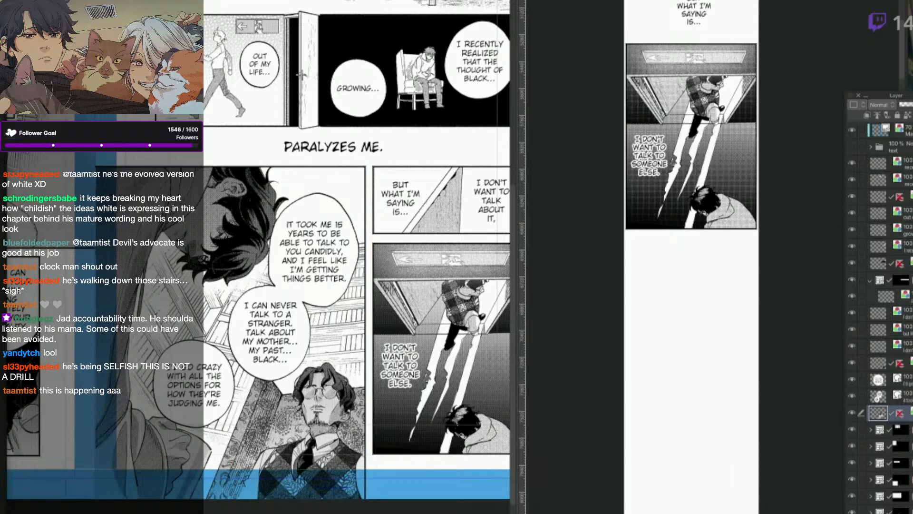
Copy the bookshelf panel onto the webtoon canvas beneath the hallway panel and scale it down so both characters fit the canvas width.
click(731, 479)
scroll(737, 485, down, 3)
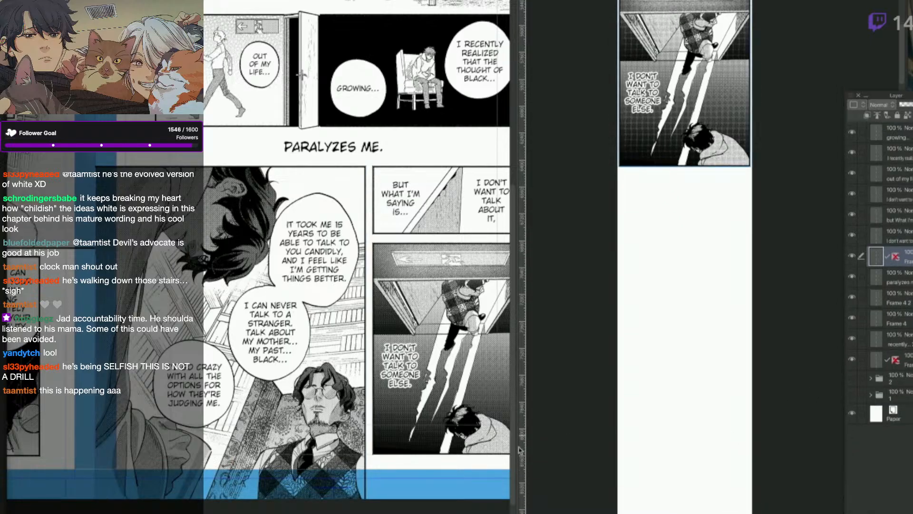
click(442, 473)
click(620, 454)
key(ctrl+t)
drag(713, 72, 713, 297)
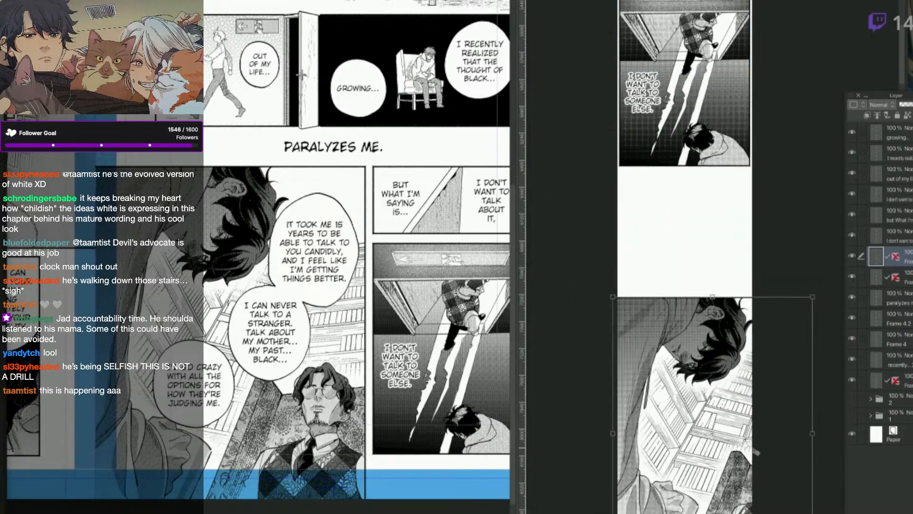
mouse_move(761, 509)
mouse_down()
mouse_move(803, 513)
mouse_move(761, 510)
mouse_up()
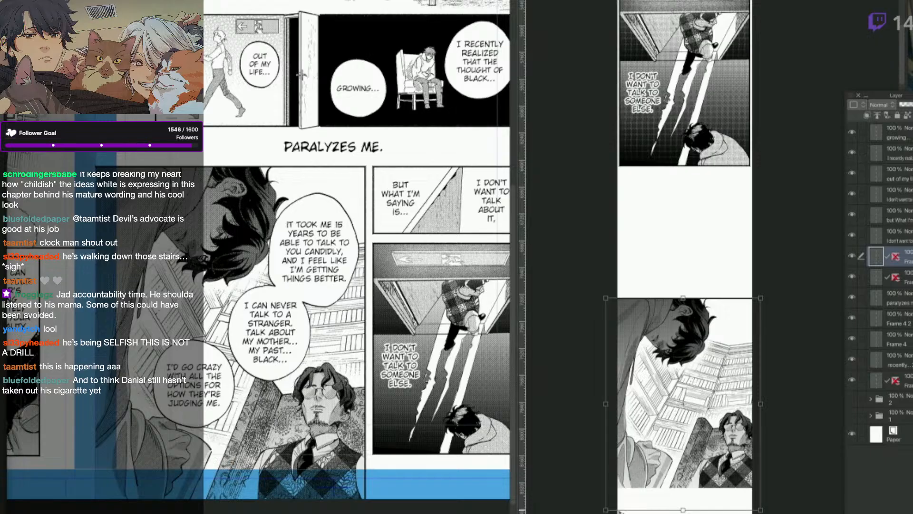
key(Return)
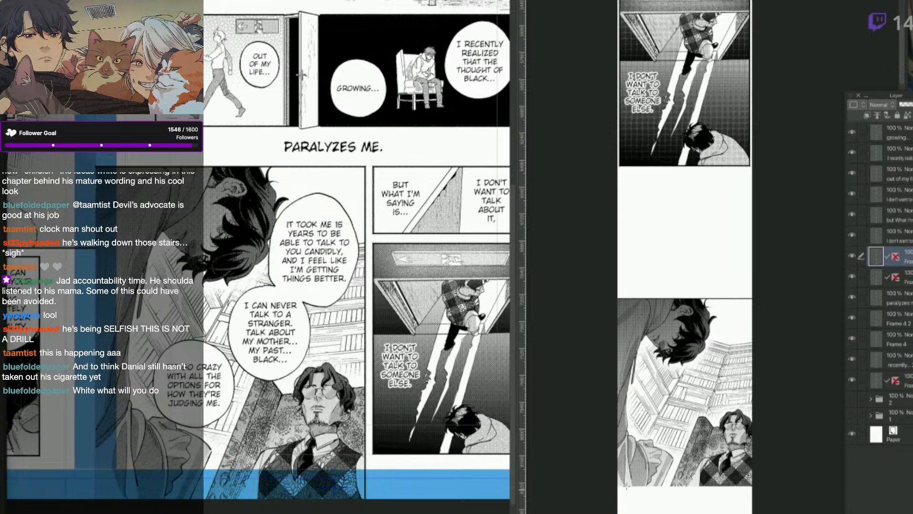
Draw a straight black border line across the bottom edge of the pasted bookshelf panel.
drag(613, 485, 781, 496)
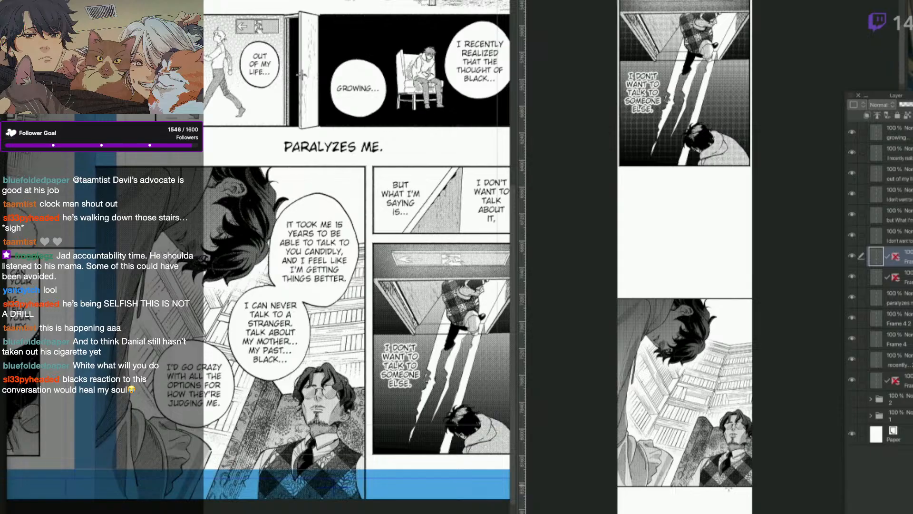
drag(733, 444, 727, 352)
key(q)
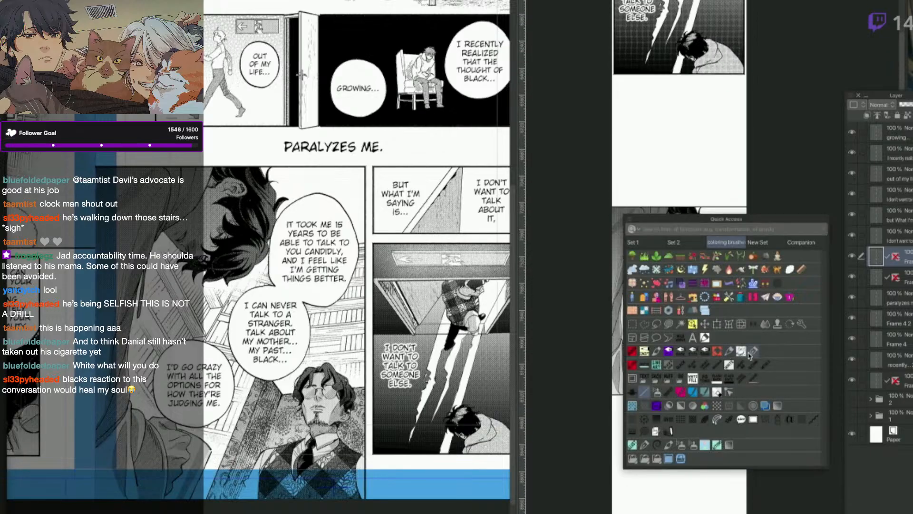
click(693, 327)
scroll(693, 328, up, 1)
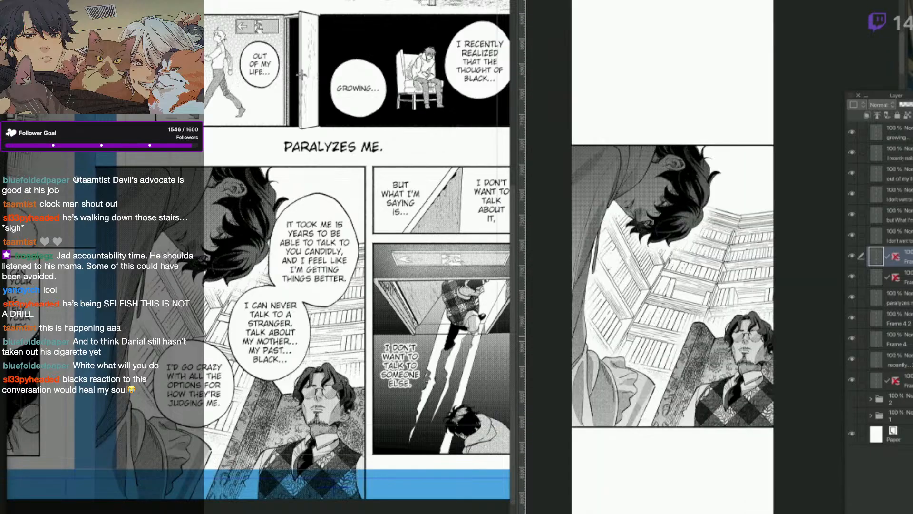
drag(712, 366, 715, 375)
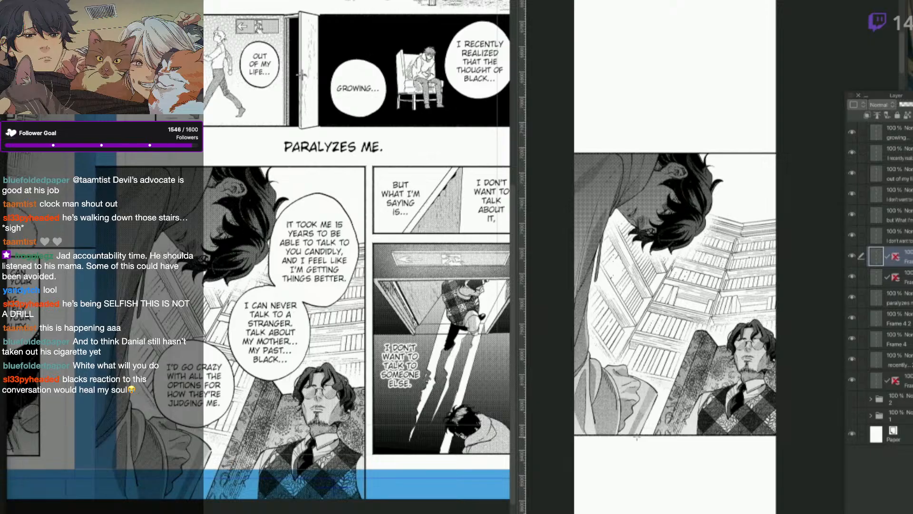
drag(661, 460, 672, 482)
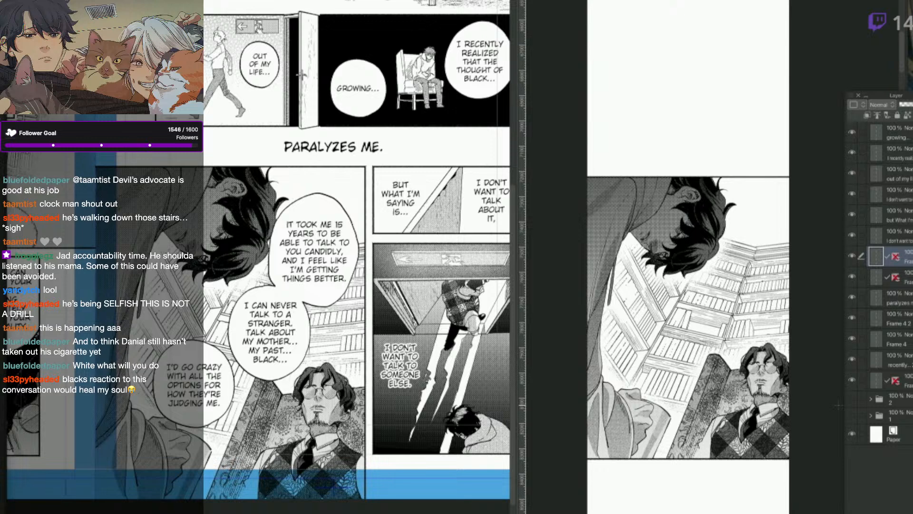
scroll(771, 443, down, 1)
drag(763, 444, 759, 449)
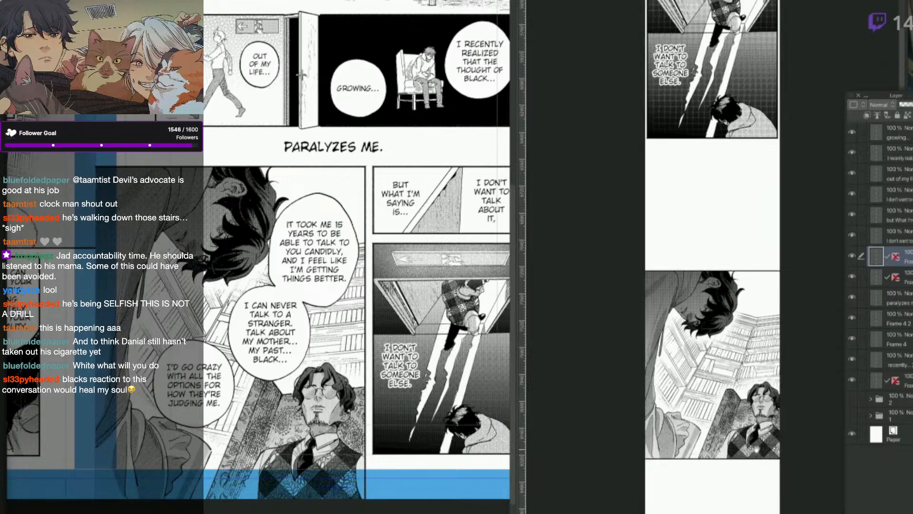
scroll(759, 448, up, 2)
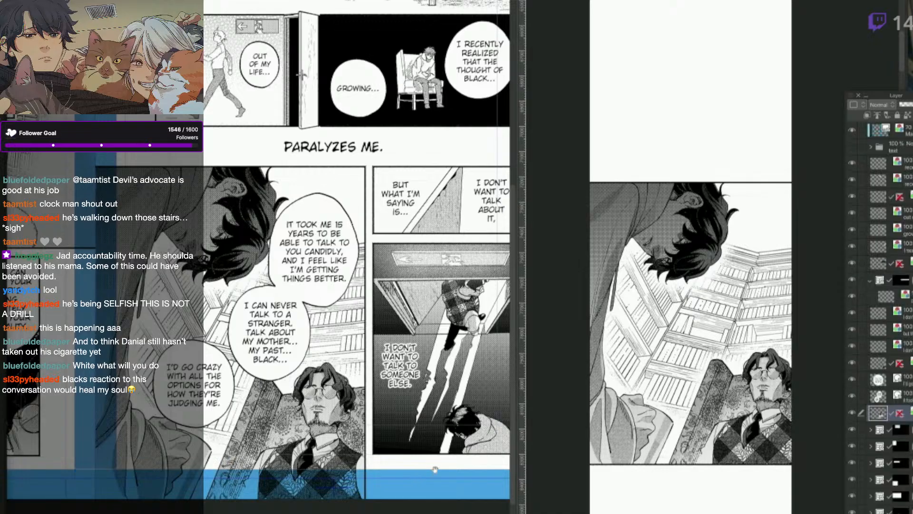
Rasterize the joined double balloon and the "I'D GO CRAZY WITH ALL THE OPTIONS" balloon together with their text on the manga page.
drag(424, 468, 475, 457)
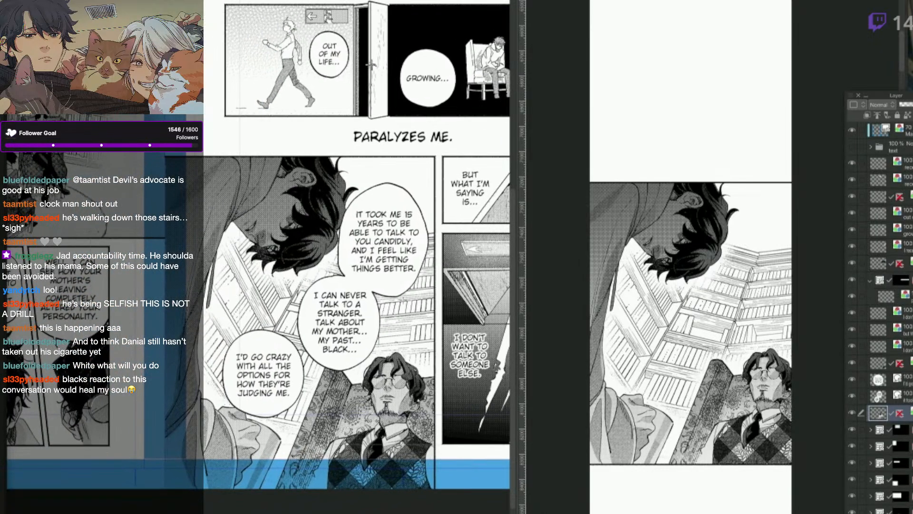
click(351, 345)
click(298, 374)
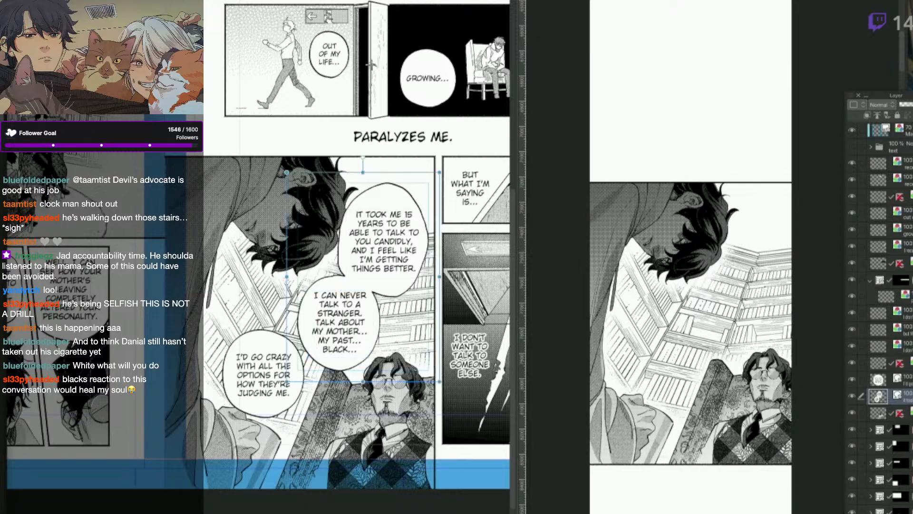
click(268, 381)
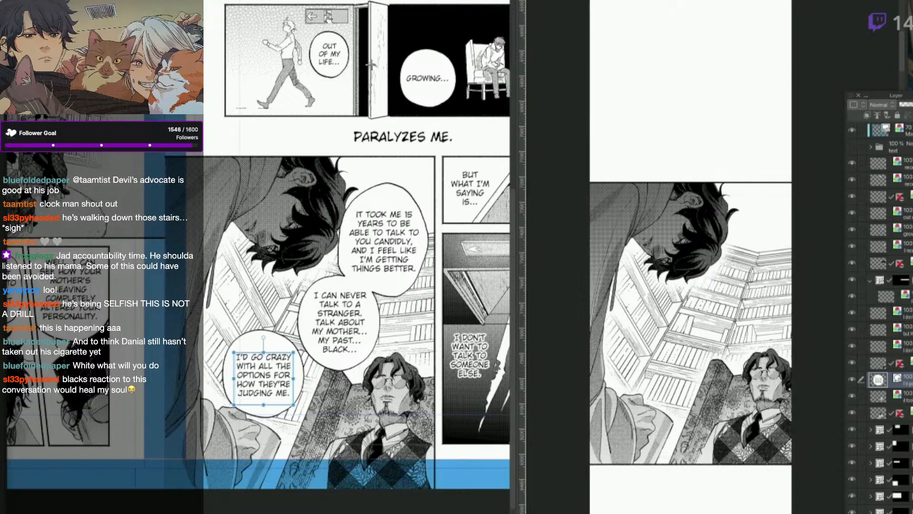
click(223, 335)
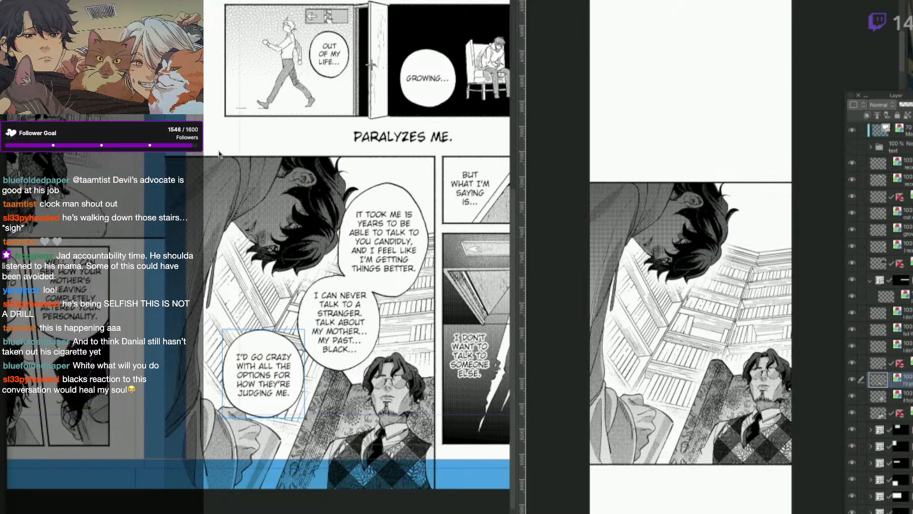
Look through the other open chapter pages and return to the page with the bookshelf panel.
key(ctrl+Tab)
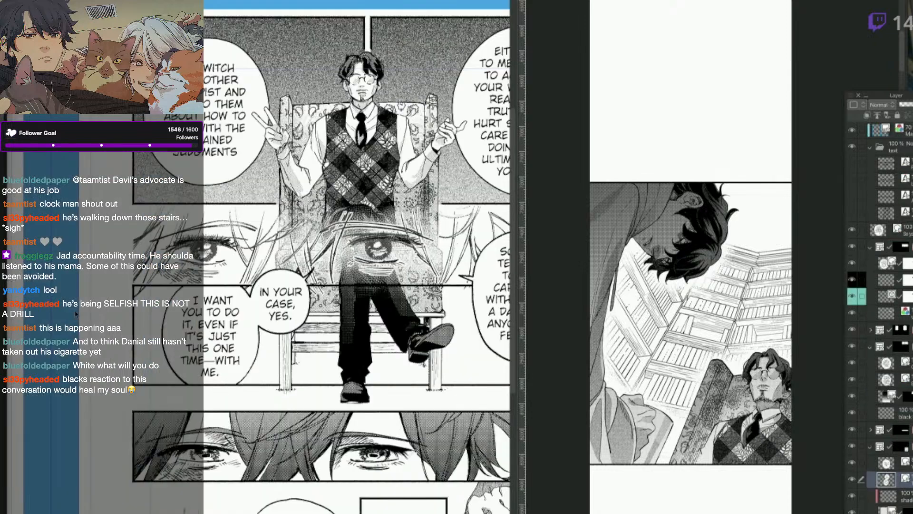
key(ctrl+Tab)
drag(304, 309, 250, 410)
scroll(205, 358, up, 2)
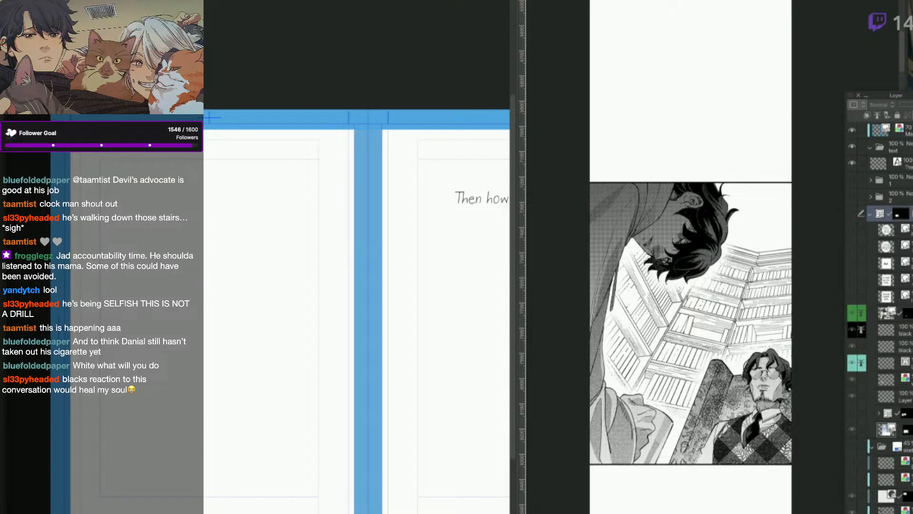
key(ctrl+Tab)
key(ctrl+Tab)
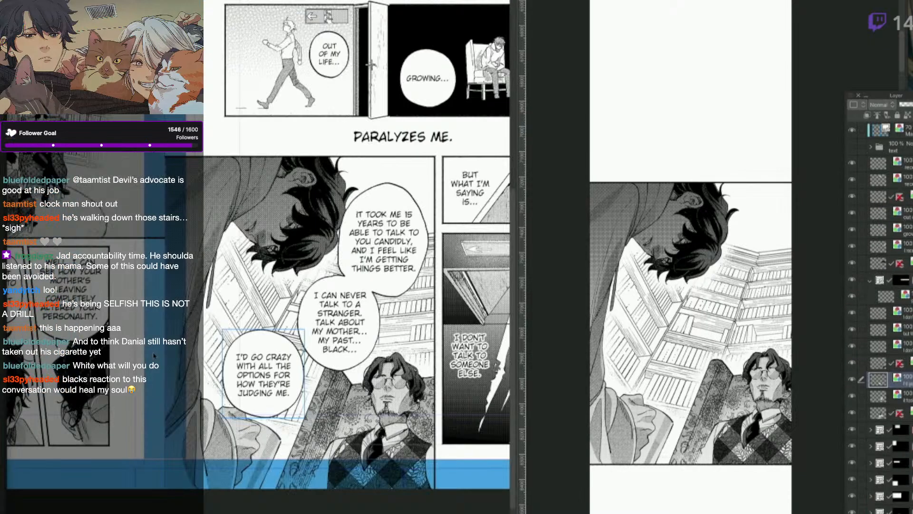
key(ctrl+Tab)
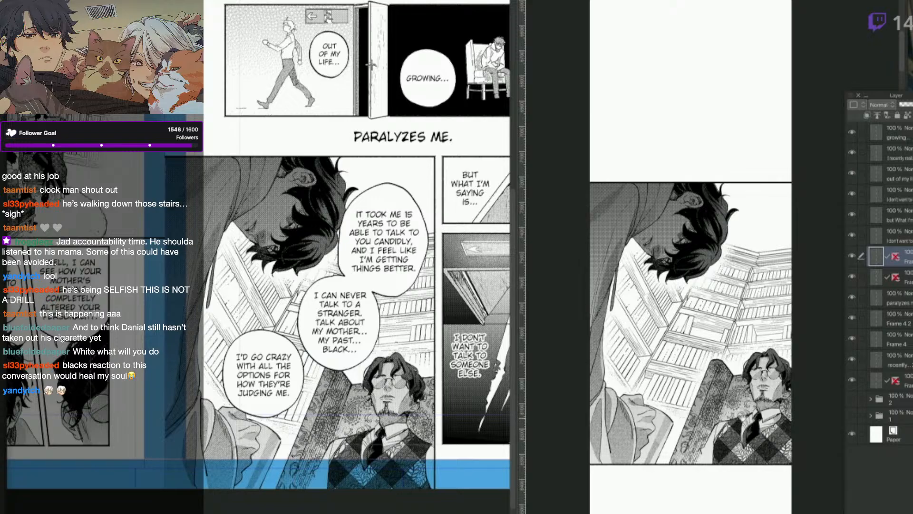
Shift the joined double balloon slightly up and right within the manga page's bookshelf panel.
drag(746, 415, 732, 414)
key(k)
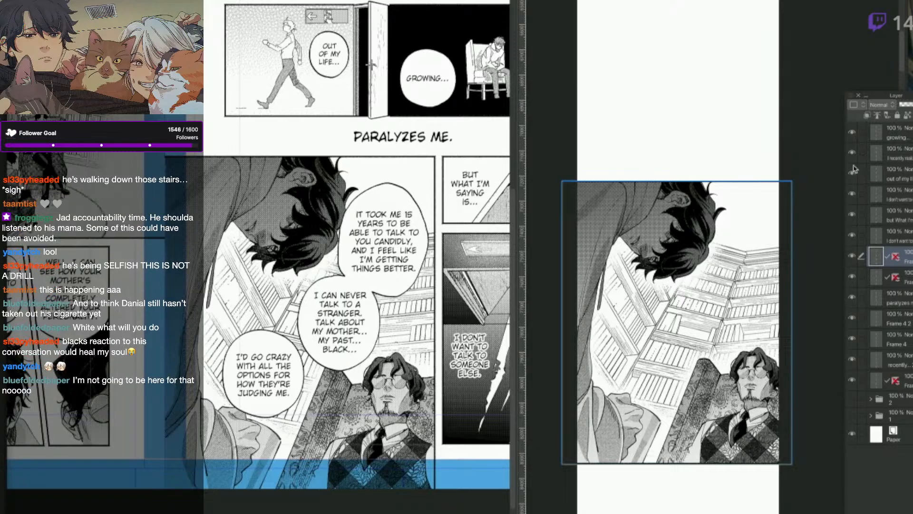
drag(568, 338, 571, 314)
click(405, 286)
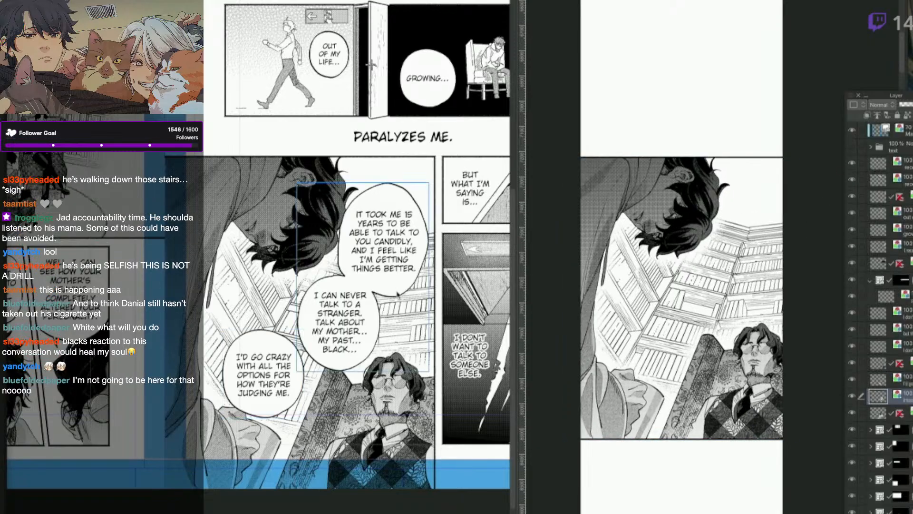
drag(394, 294, 404, 287)
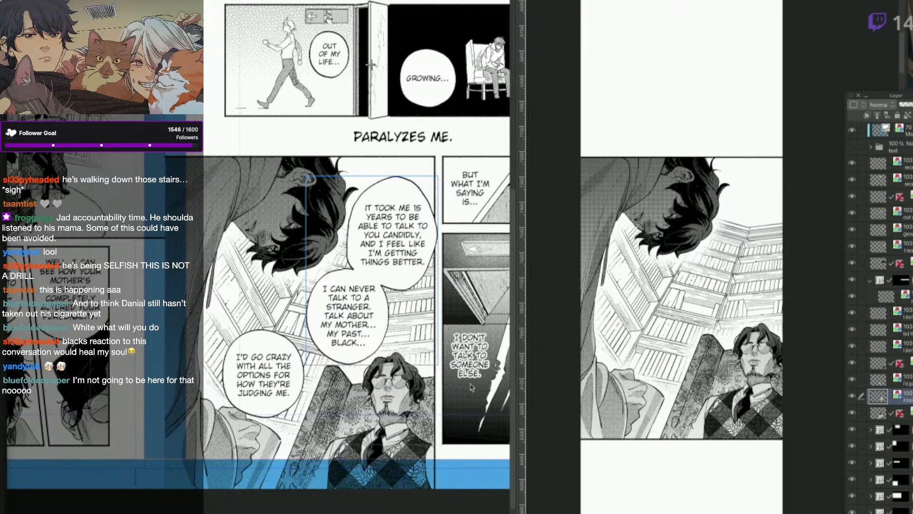
Select the "IT TOOK ME 15 YEARS" half of the double balloon and copy it onto the webtoon canvas over the bookshelf panel.
key(p)
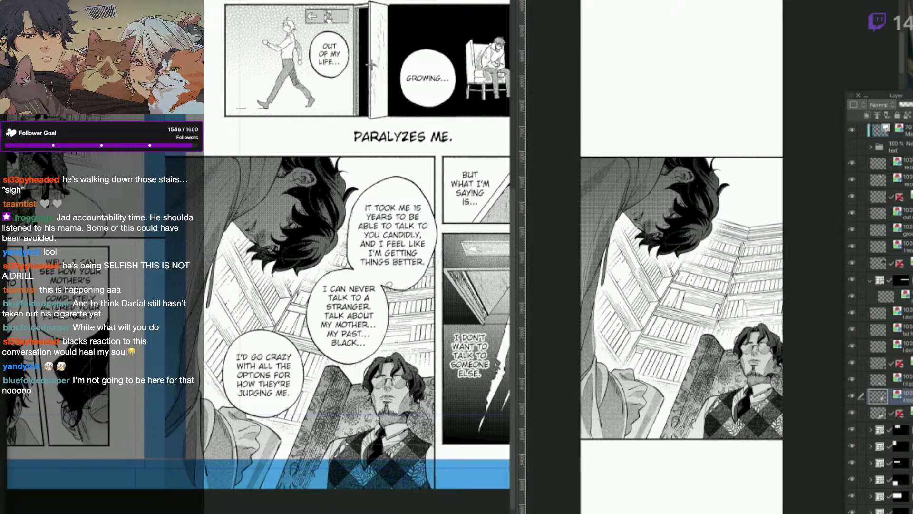
mouse_move(389, 285)
mouse_down()
mouse_move(350, 263)
mouse_move(434, 169)
mouse_move(399, 291)
mouse_up()
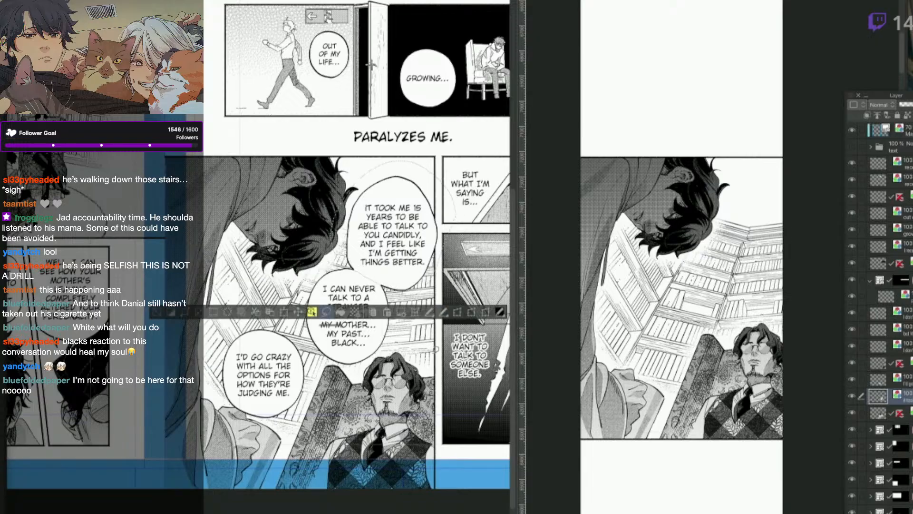
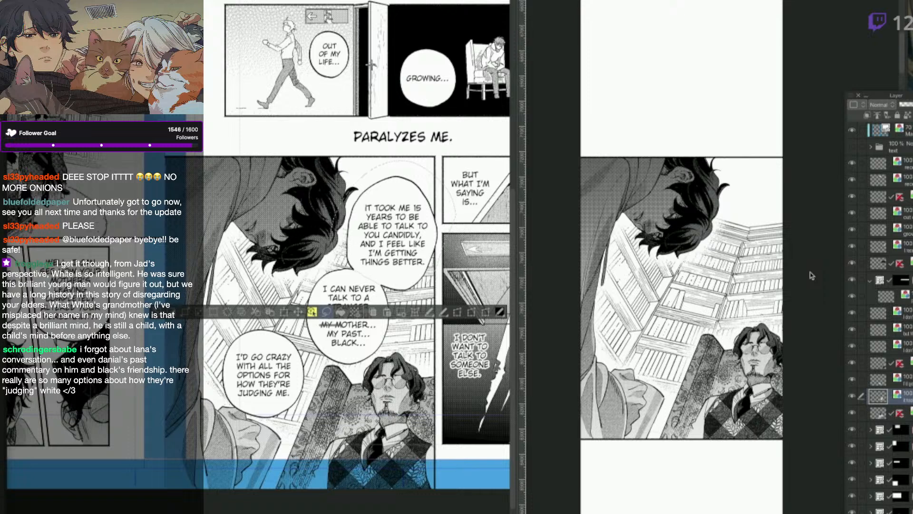
key(Tab)
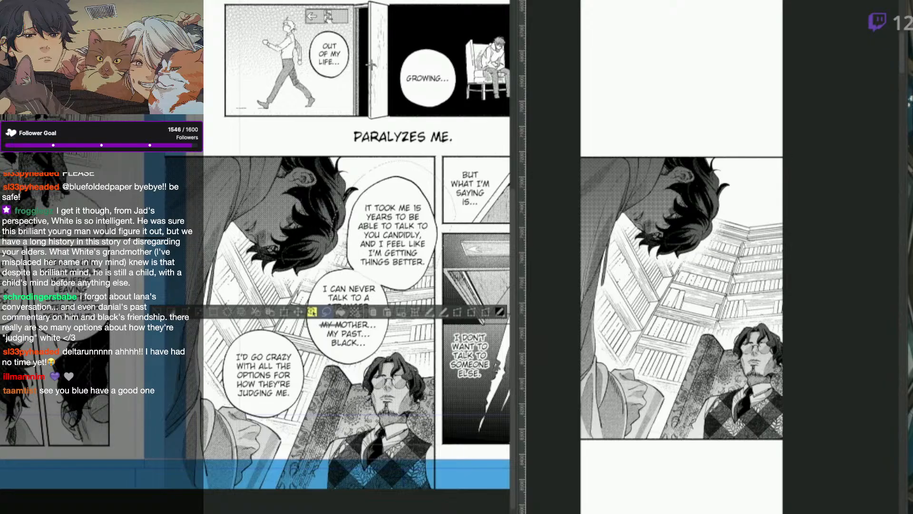
click(337, 322)
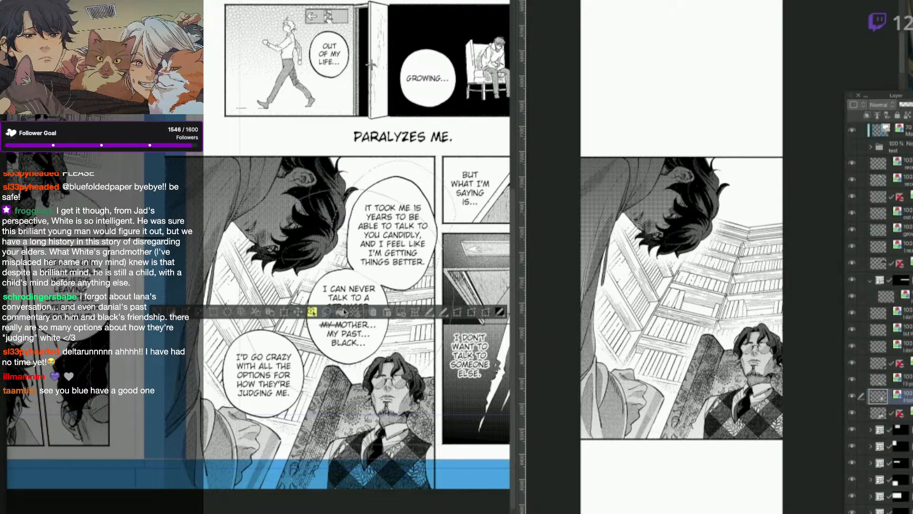
drag(344, 311, 343, 245)
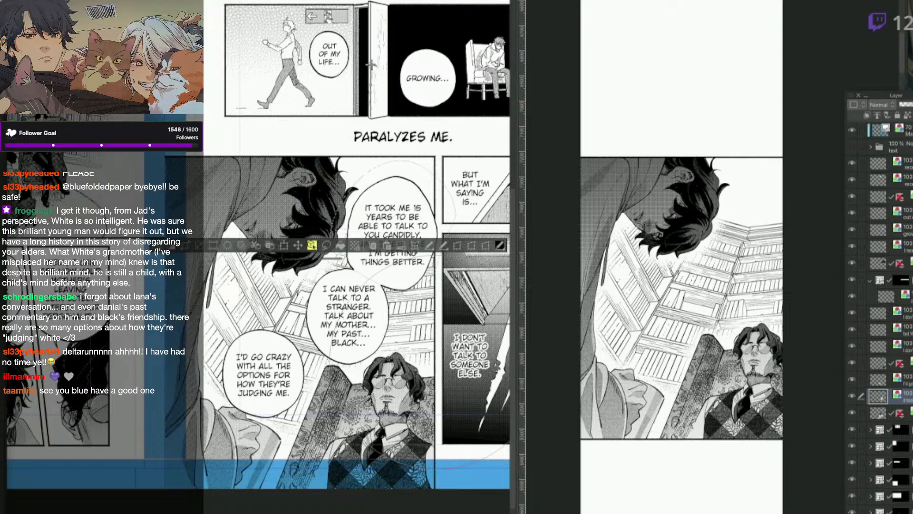
click(780, 269)
key(ctrl+v)
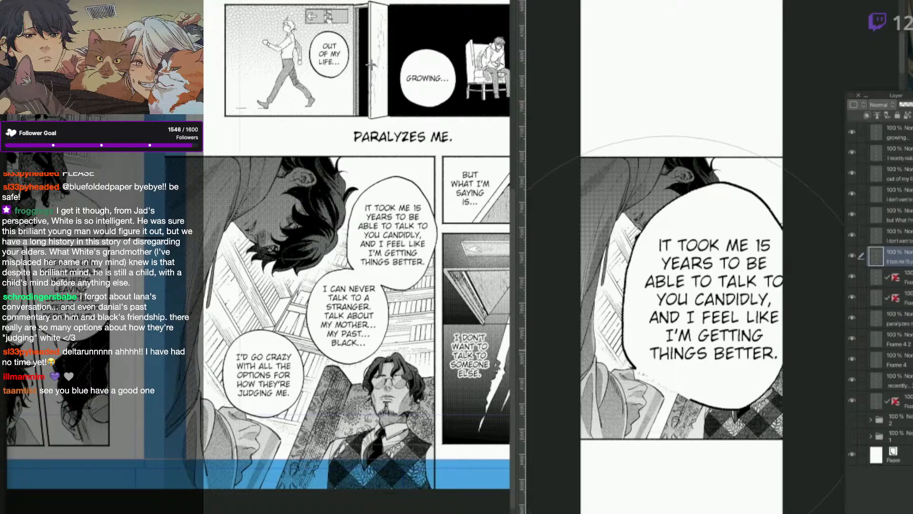
Scale down the pasted "IT TOOK ME 15 YEARS" balloon and place it at the panel's right edge, above the seated man.
key(ctrl+t)
drag(803, 181, 725, 281)
mouse_move(707, 375)
mouse_down()
mouse_move(683, 302)
mouse_move(811, 238)
mouse_move(775, 245)
mouse_move(773, 303)
mouse_up()
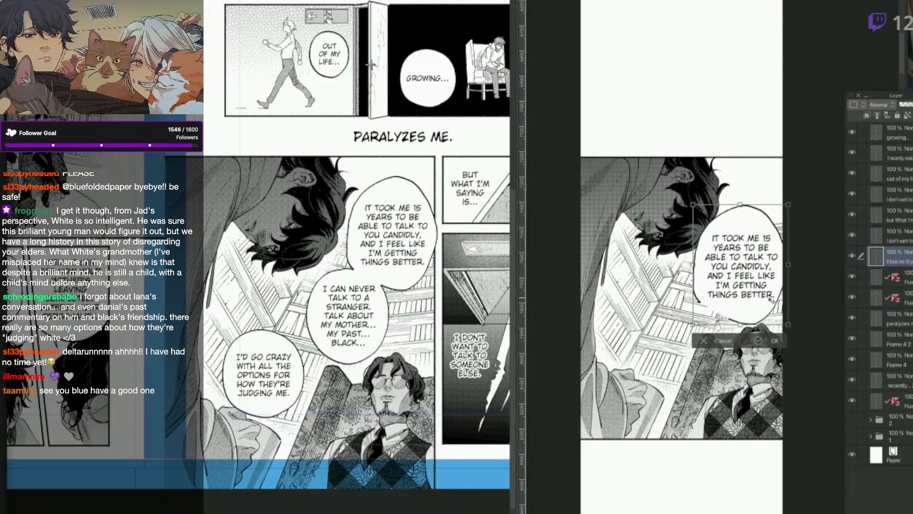
key(Return)
Select the "I CAN NEVER TALK TO A STRANGER" balloon on the manga page and copy it onto the webtoon canvas.
click(388, 290)
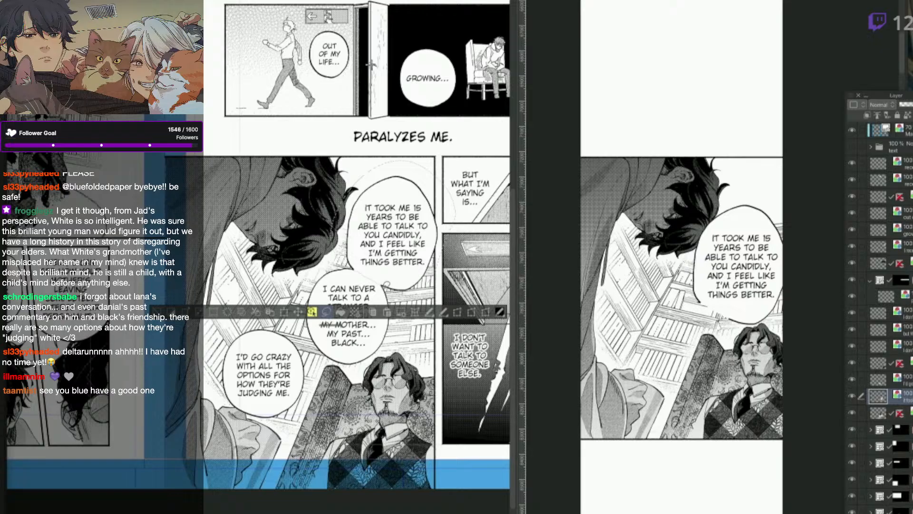
key(ctrl+d)
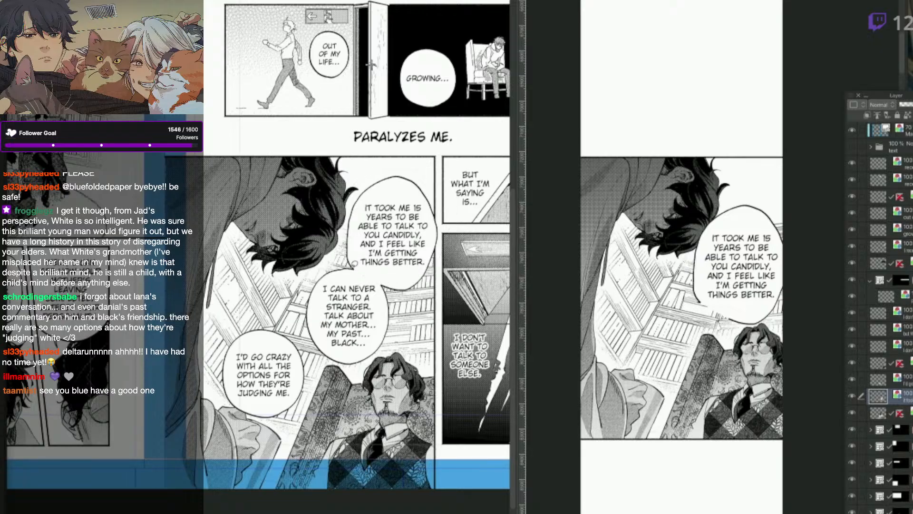
mouse_move(353, 265)
mouse_down()
mouse_move(387, 283)
mouse_move(393, 347)
mouse_move(316, 345)
mouse_move(312, 290)
mouse_up()
click(748, 375)
key(ctrl+v)
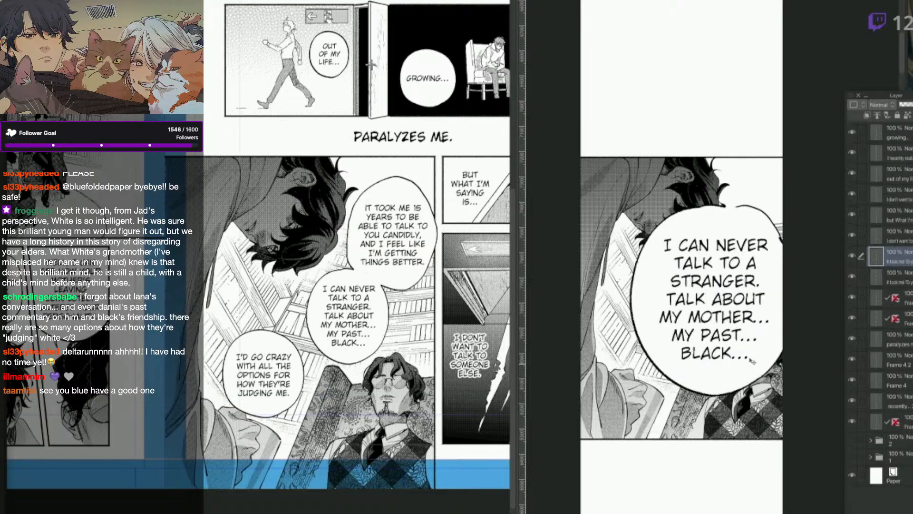
Scale down the "I CAN NEVER TALK TO A STRANGER" balloon and join it to the lower left of the first balloon.
key(ctrl+t)
drag(752, 360, 707, 384)
drag(751, 220, 680, 305)
drag(674, 359, 720, 341)
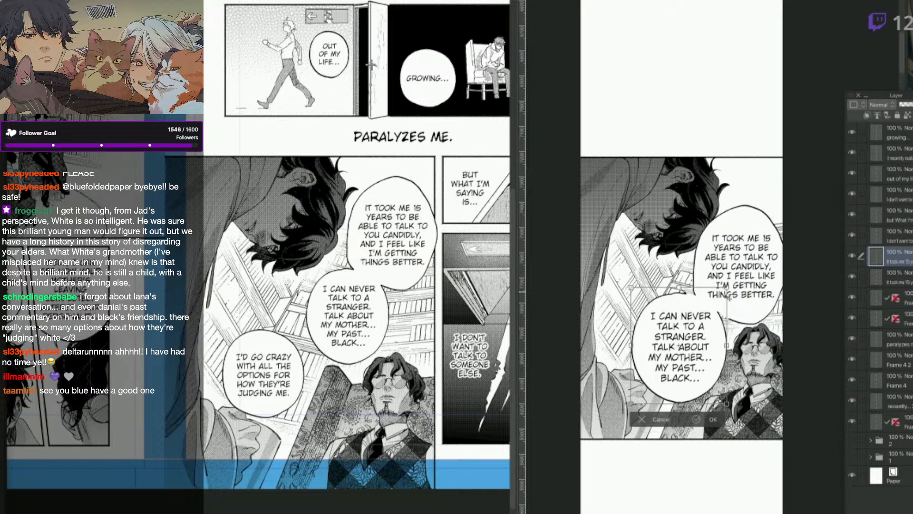
drag(725, 289, 720, 296)
drag(692, 376, 706, 374)
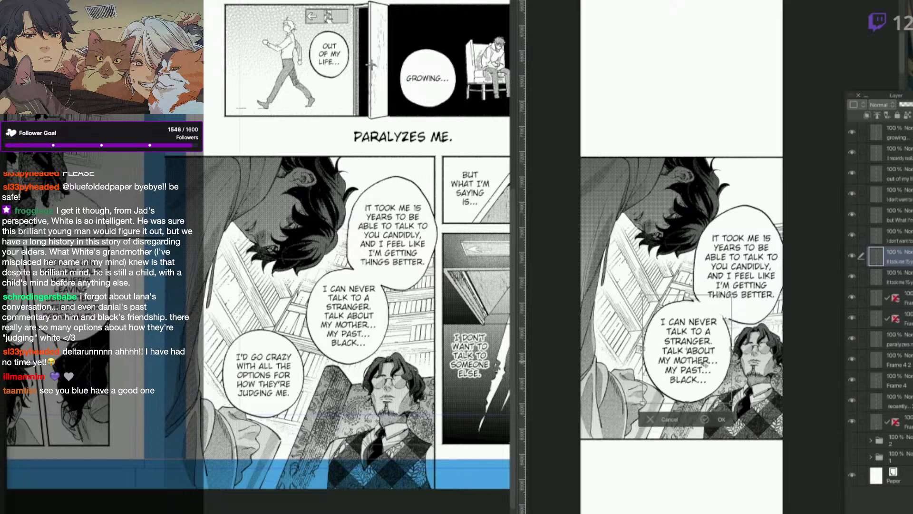
key(Return)
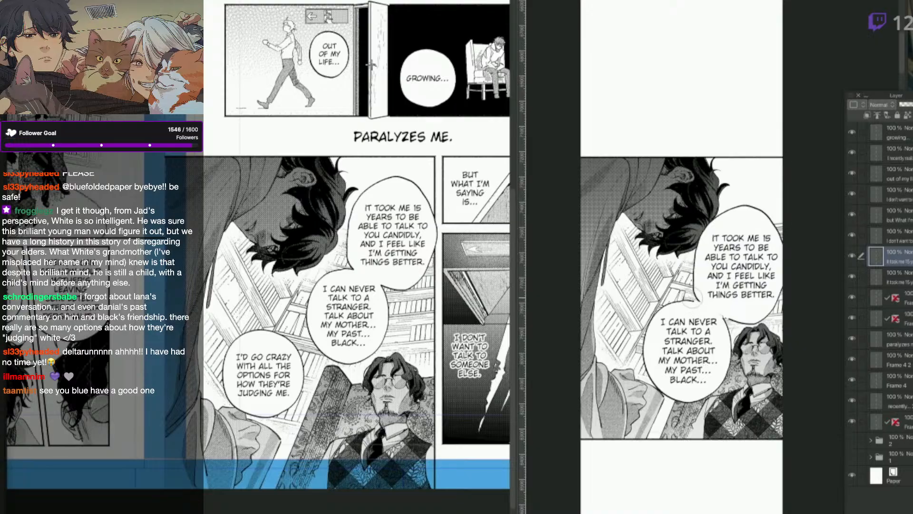
Clean up the outlines where the two balloons overlap so they read as one joined double balloon.
key(ctrl+plus)
drag(666, 304, 698, 280)
key(q)
click(655, 281)
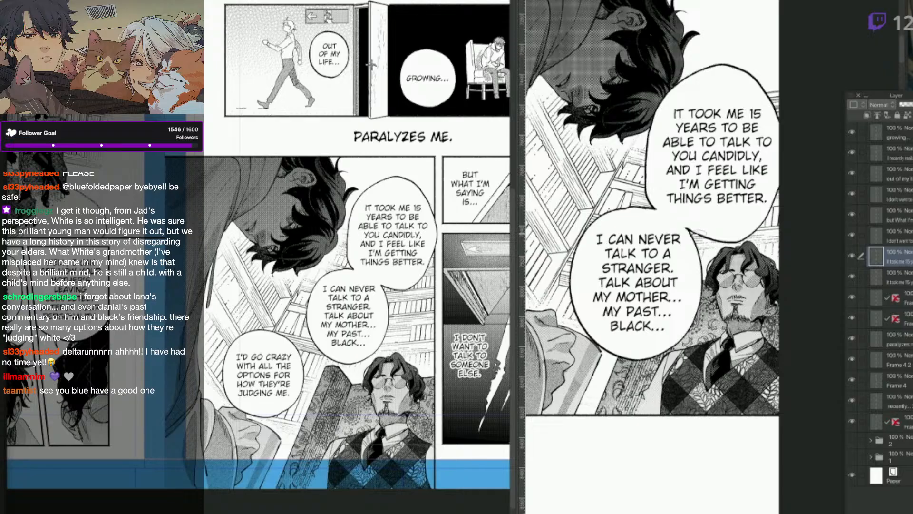
key(ctrl+minus)
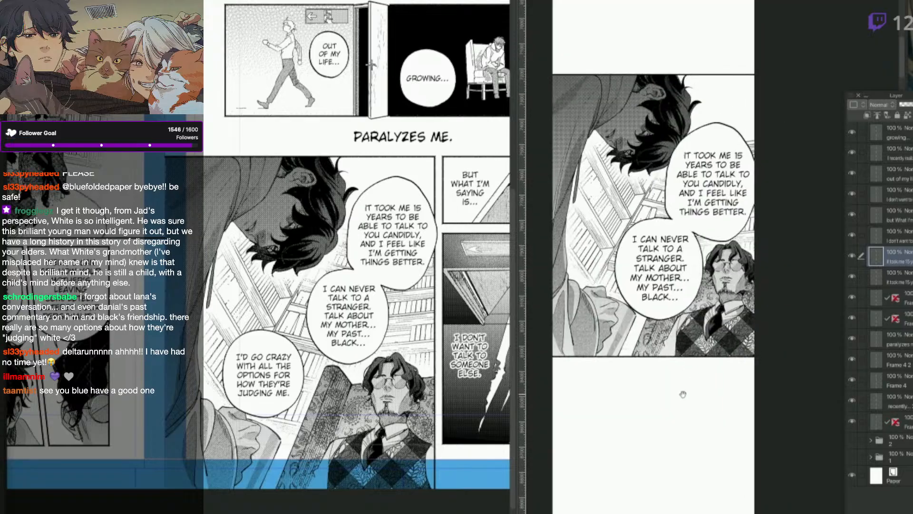
key(ctrl+plus)
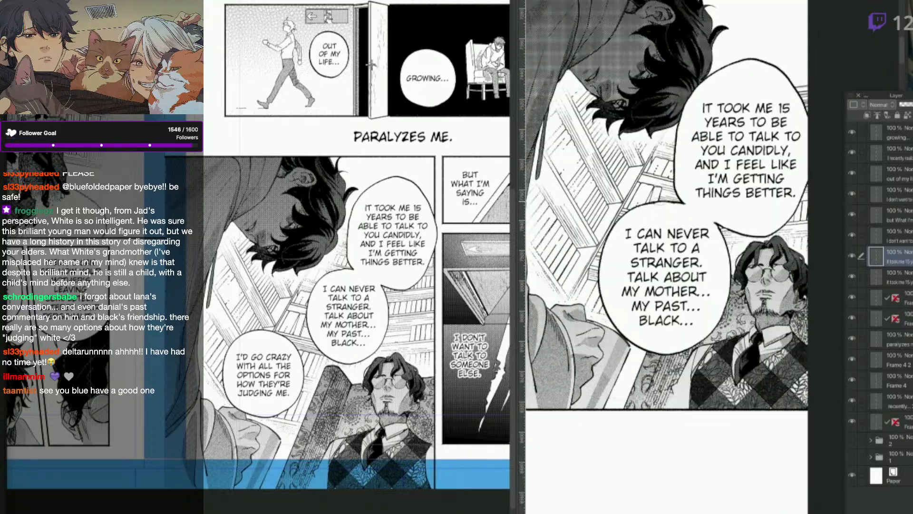
key(ctrl+minus)
key(ctrl+minus)
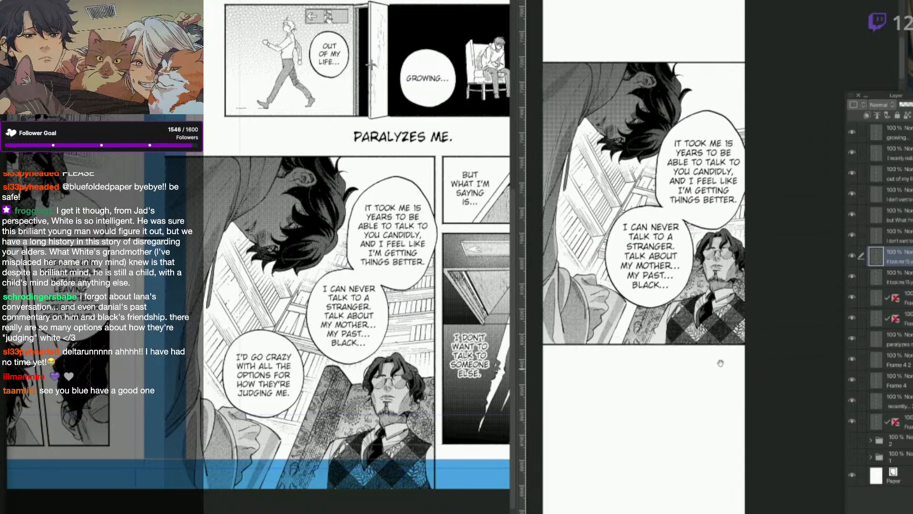
Select both balloon layers and nudge the joined balloons slightly left and down within the bookshelf panel.
ctrl+click(907, 285)
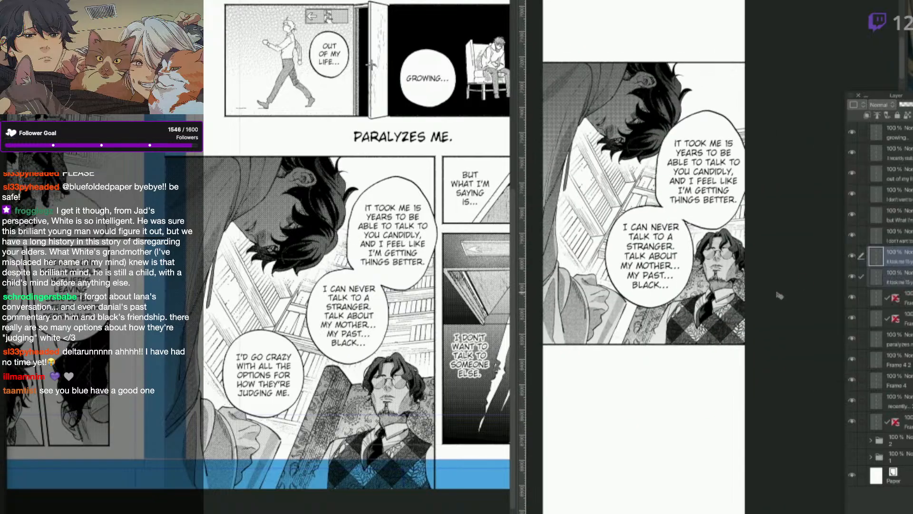
drag(780, 294, 774, 297)
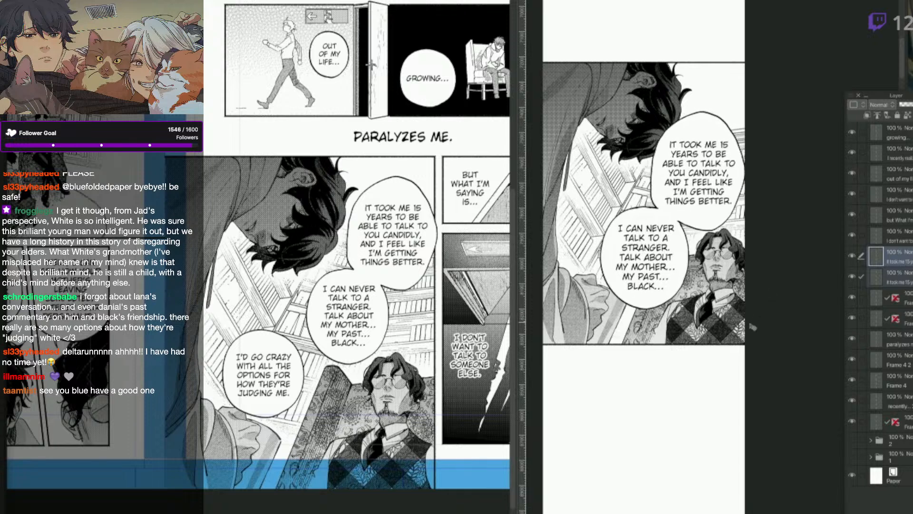
drag(757, 319, 771, 312)
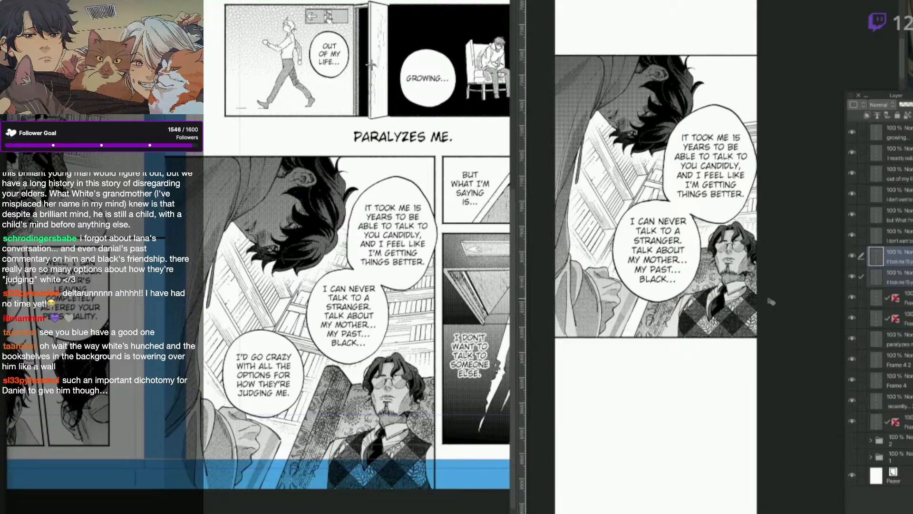
Examine the panels around the bookshelf scene on the manga page and the empty space below it on the webtoon canvas.
click(48, 176)
drag(48, 175, 365, 210)
drag(448, 334, 206, 318)
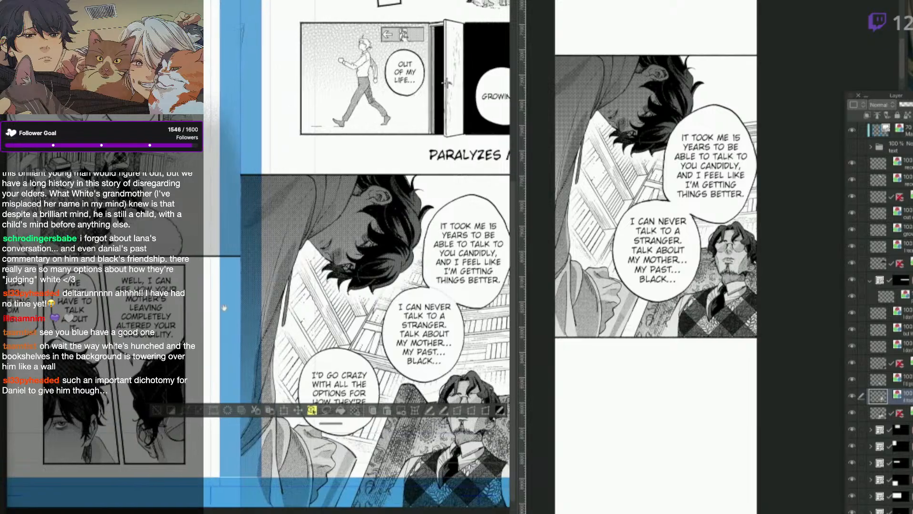
click(676, 369)
click(454, 358)
drag(471, 354, 372, 344)
click(672, 373)
drag(710, 395, 711, 358)
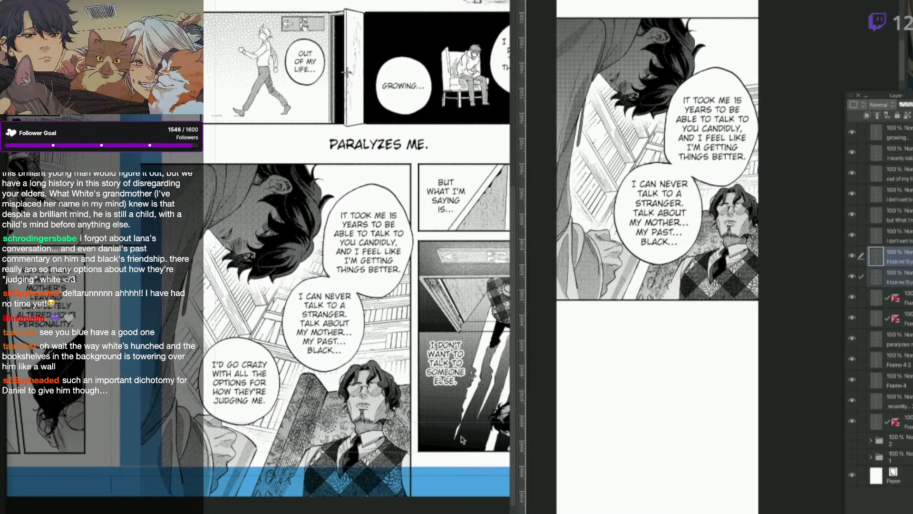
click(466, 435)
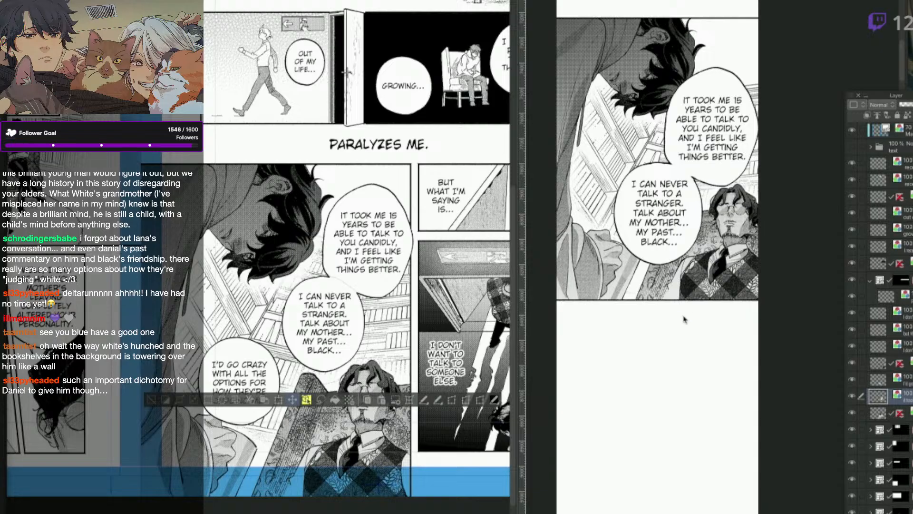
click(677, 489)
drag(679, 489, 692, 477)
Clear the old selection and outline the "I'D GO CRAZY WITH ALL THE OPTIONS" balloon on the manga page.
click(261, 406)
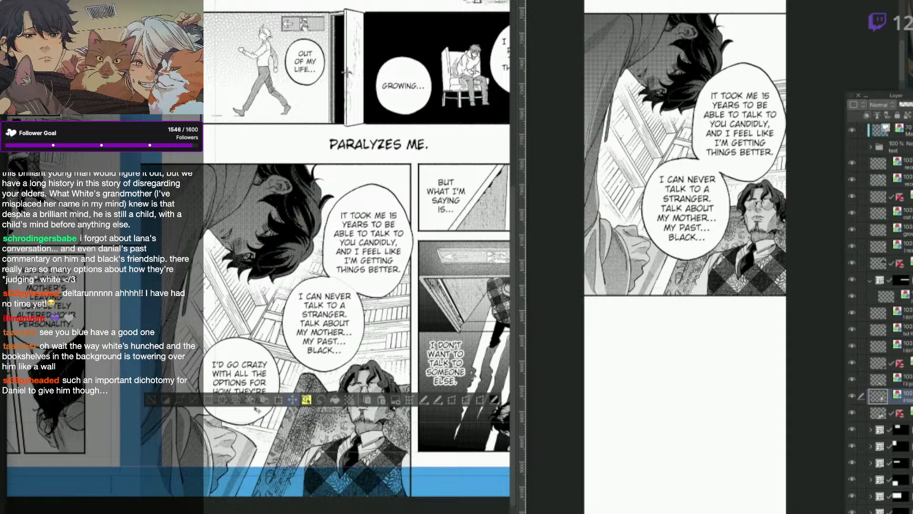
key(ctrl+d)
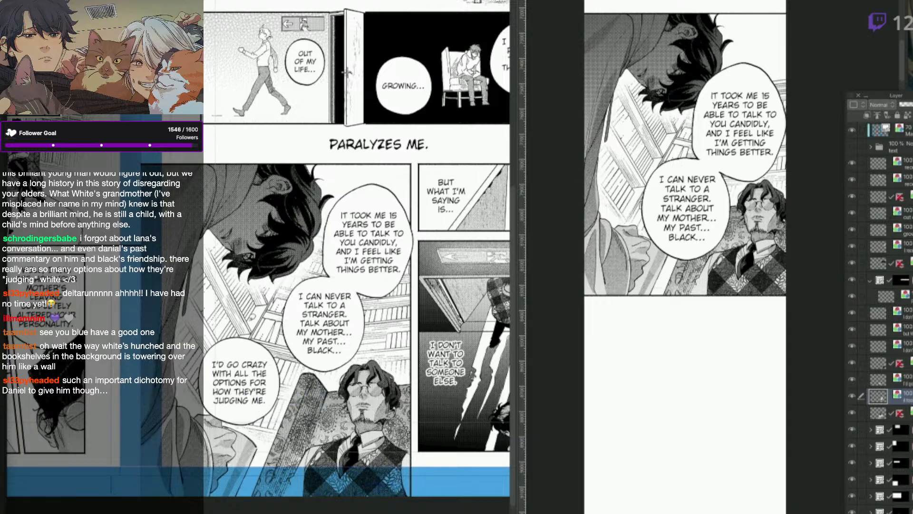
mouse_move(252, 317)
mouse_down()
mouse_move(292, 373)
mouse_move(227, 320)
mouse_move(257, 318)
mouse_up()
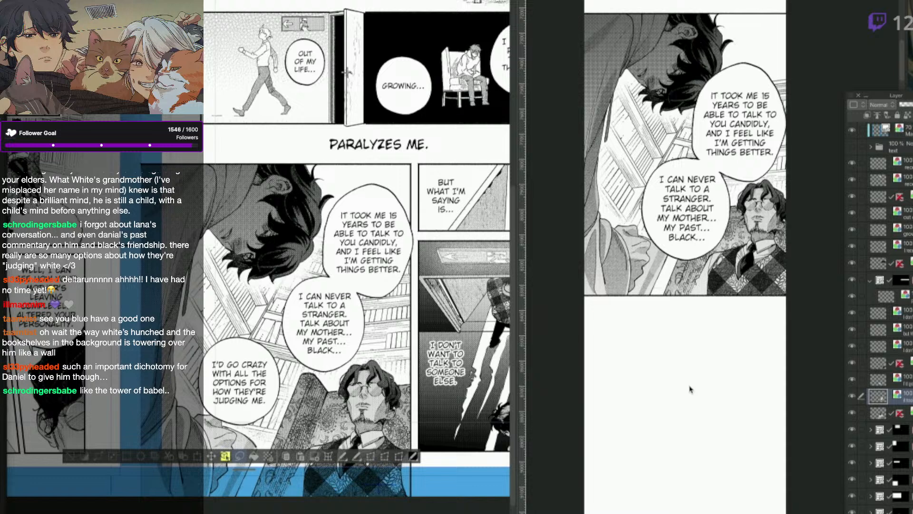
click(671, 399)
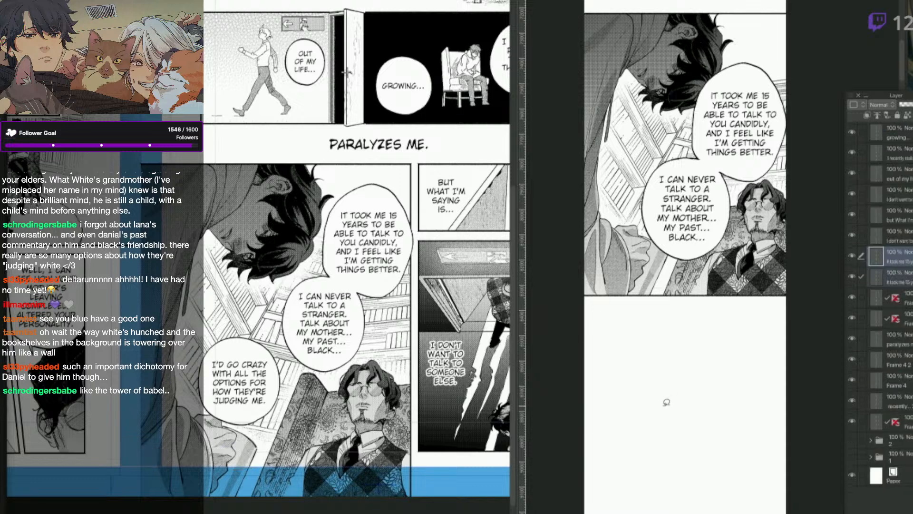
key(ctrl+v)
drag(724, 362, 694, 414)
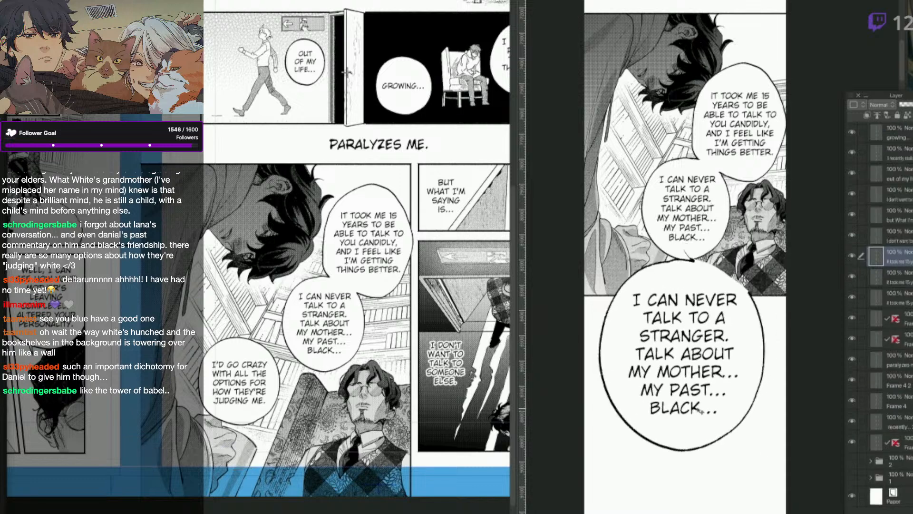
key(ctrl+z)
key(ctrl+z)
Nudge the joined balloons slightly right and up, and copy the "I'D GO CRAZY WITH ALL THE OPTIONS" balloon onto the webtoon canvas.
click(257, 400)
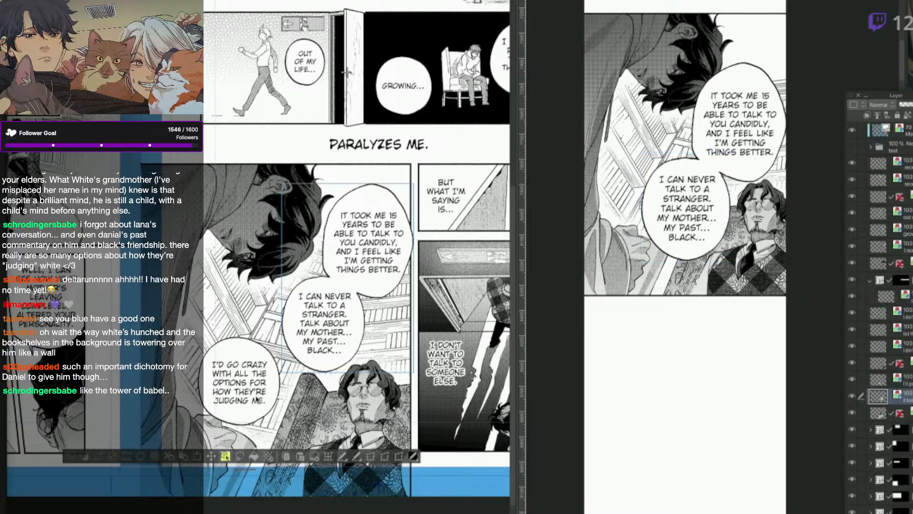
click(723, 362)
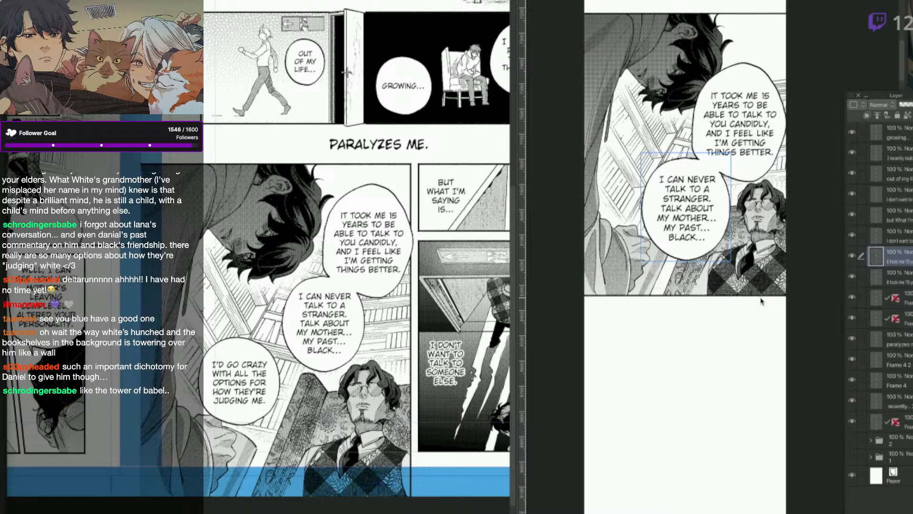
drag(761, 301, 765, 300)
key(ctrl+v)
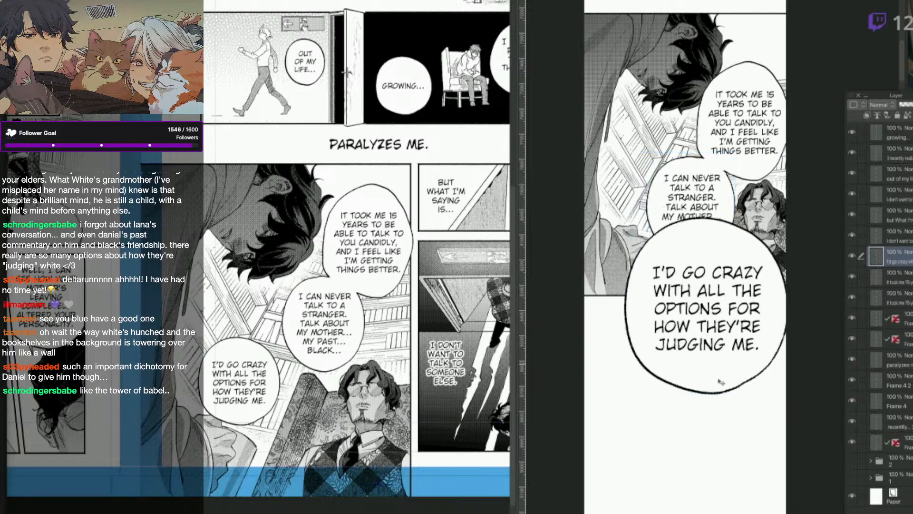
Shrink the "I'D GO CRAZY WITH ALL THE OPTIONS" balloon to match the other balloons and position it overlapping the bookshelf panel's lower edge.
drag(736, 336, 708, 382)
right_click(722, 382)
click(715, 373)
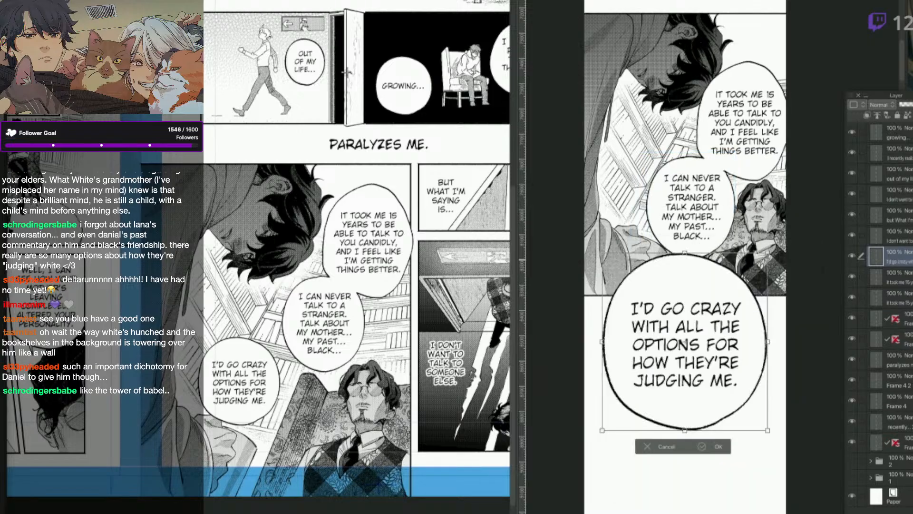
drag(767, 271, 728, 331)
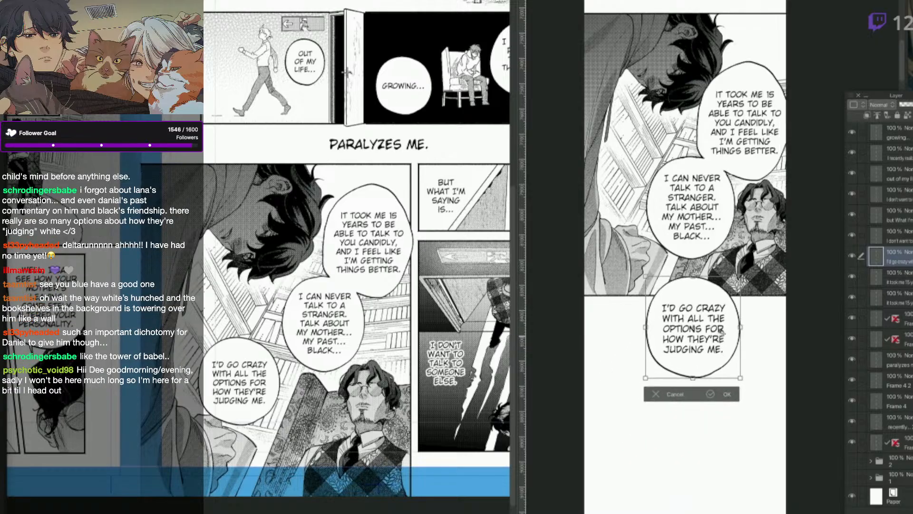
click(711, 394)
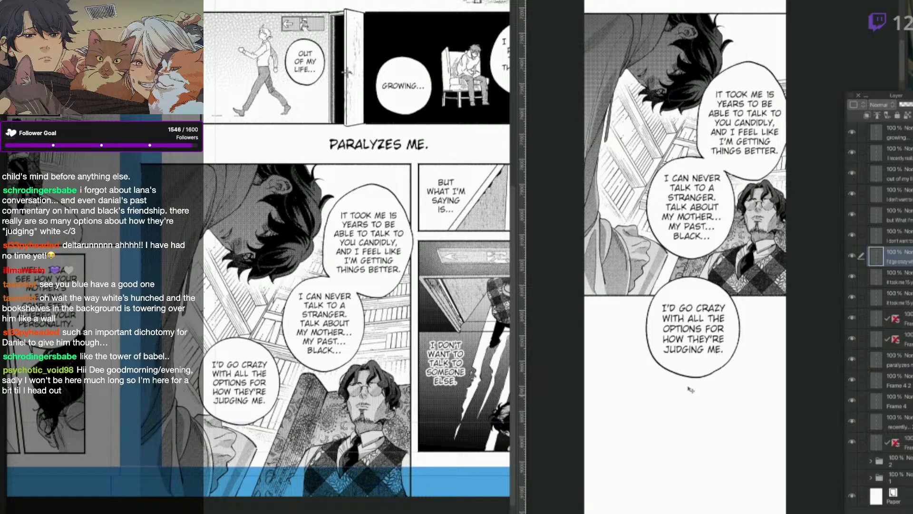
right_click(759, 305)
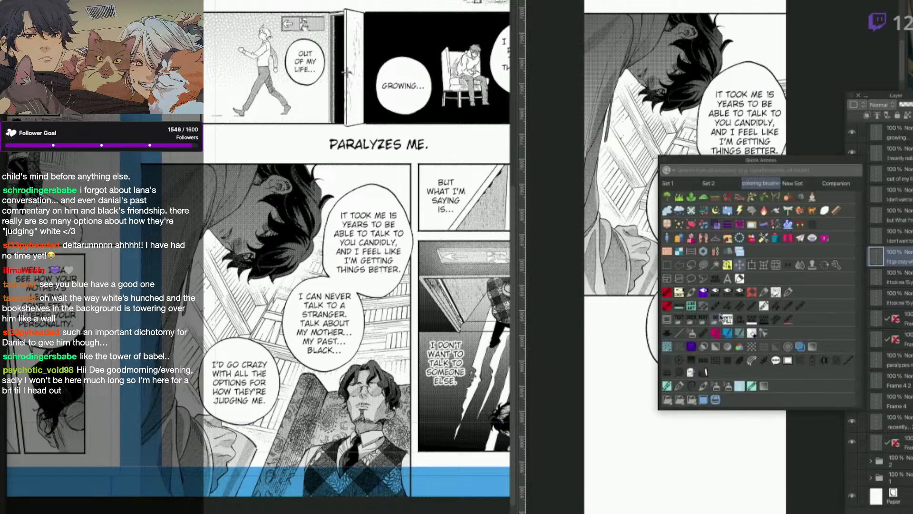
click(728, 273)
drag(709, 358, 708, 337)
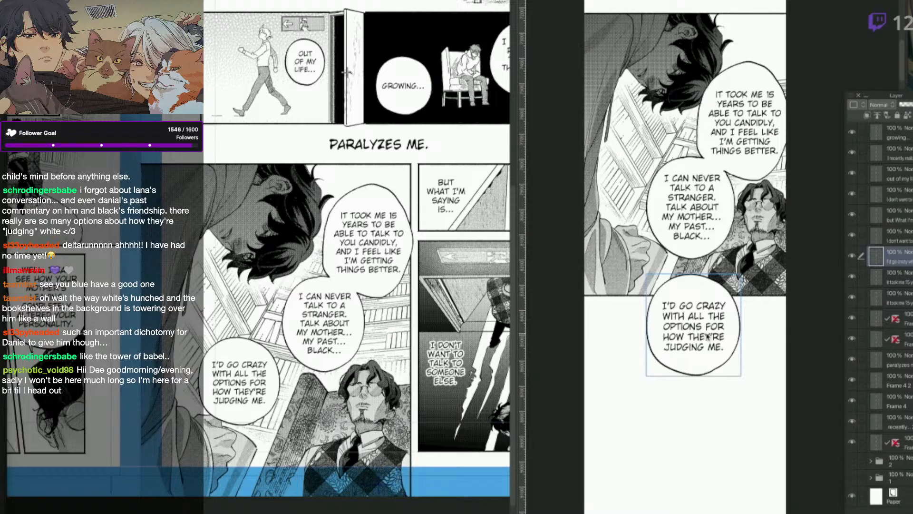
Scale the "I'D GO CRAZY" balloon down slightly more and nudge it a little right and up over the panel's edge.
right_click(731, 316)
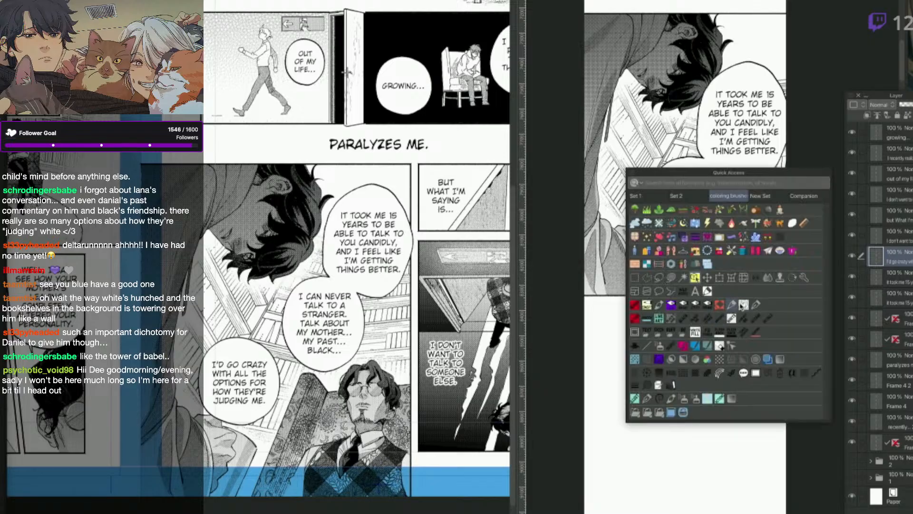
click(720, 281)
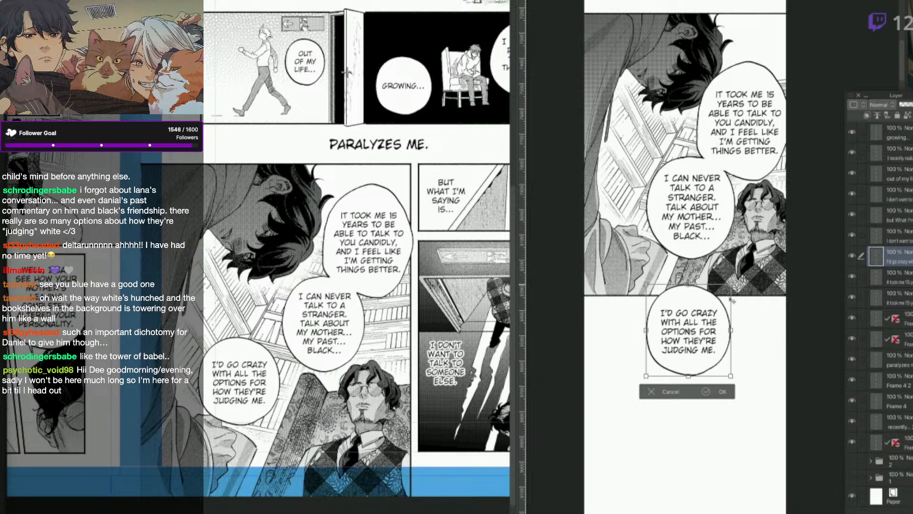
drag(734, 310, 742, 308)
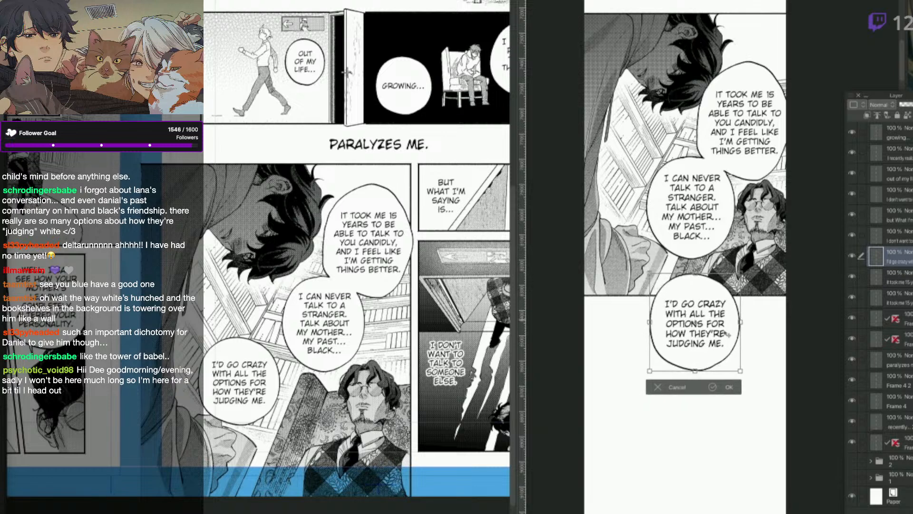
click(728, 387)
drag(722, 355, 721, 349)
Draw a small pointed tail on the upper-left edge of the "I'D GO CRAZY" balloon, aimed at the hunched man.
key(F1)
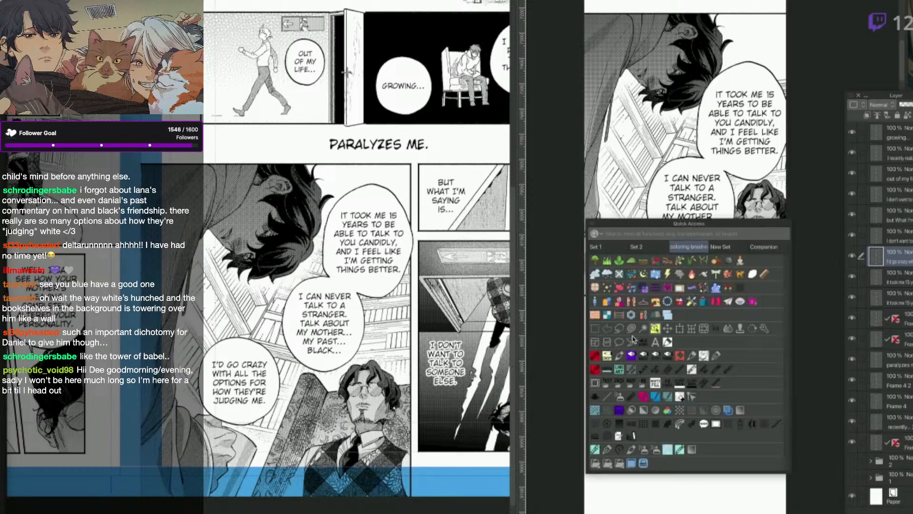
click(620, 342)
key(F1)
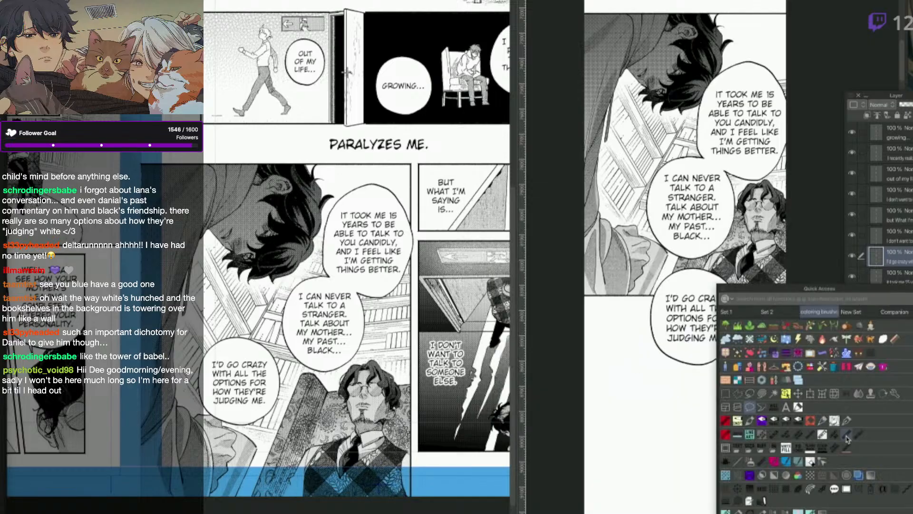
click(839, 417)
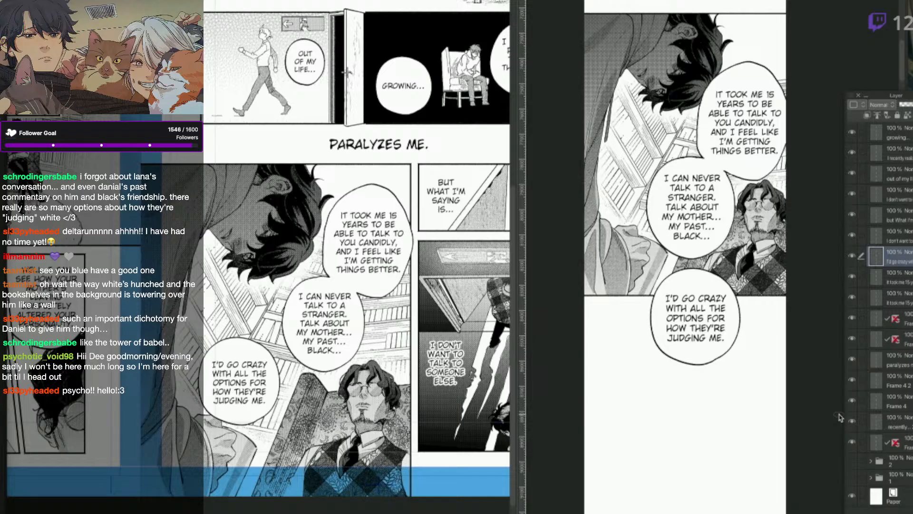
scroll(663, 318, up, 1)
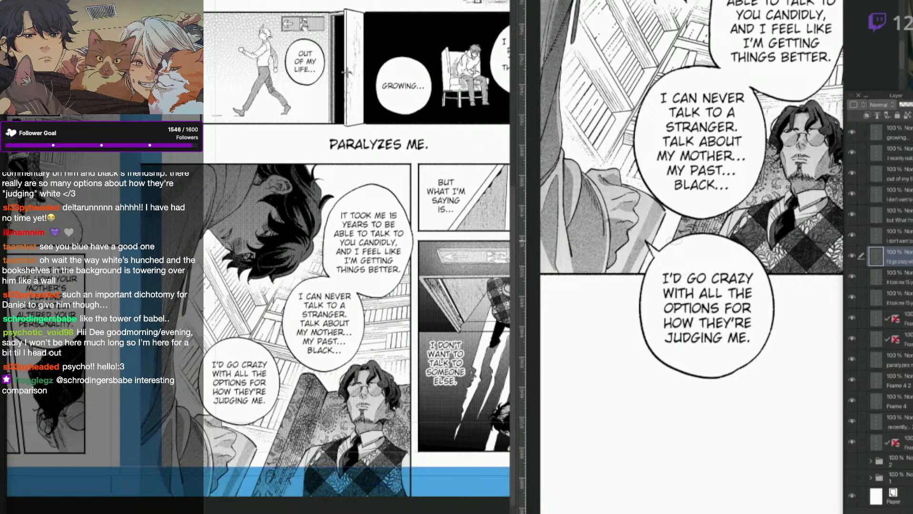
scroll(671, 240, down, 2)
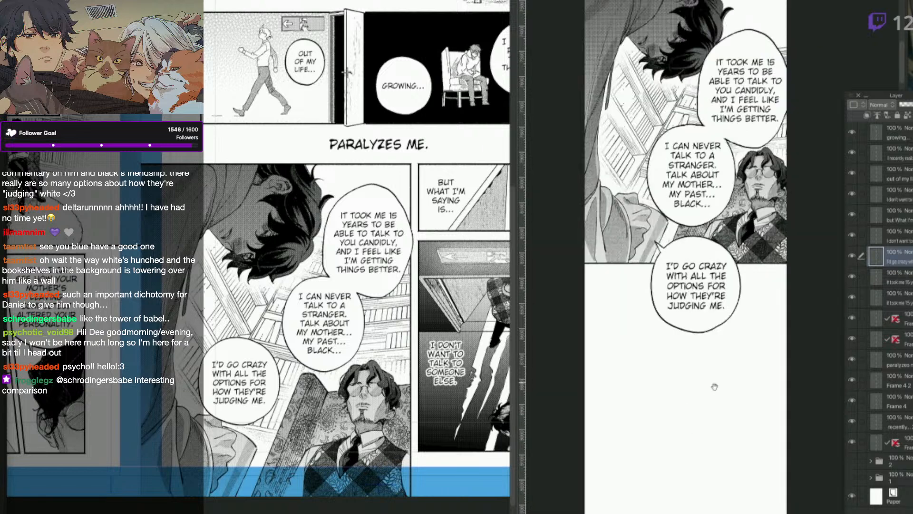
Examine the page's walking-figure row and surrounding panels alongside the webtoon strip's "I'd go crazy with all the options" section.
mouse_move(715, 391)
mouse_down()
mouse_move(716, 466)
mouse_move(732, 488)
mouse_up()
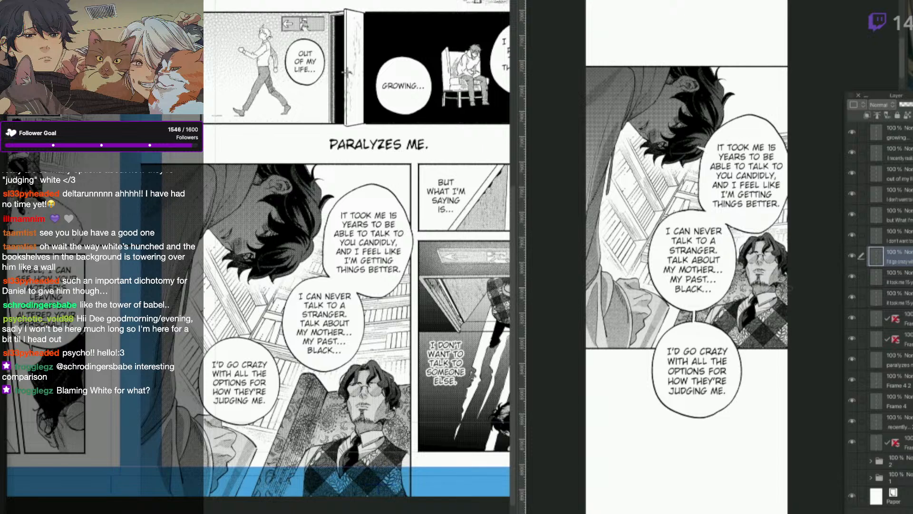
scroll(780, 248, up, 2)
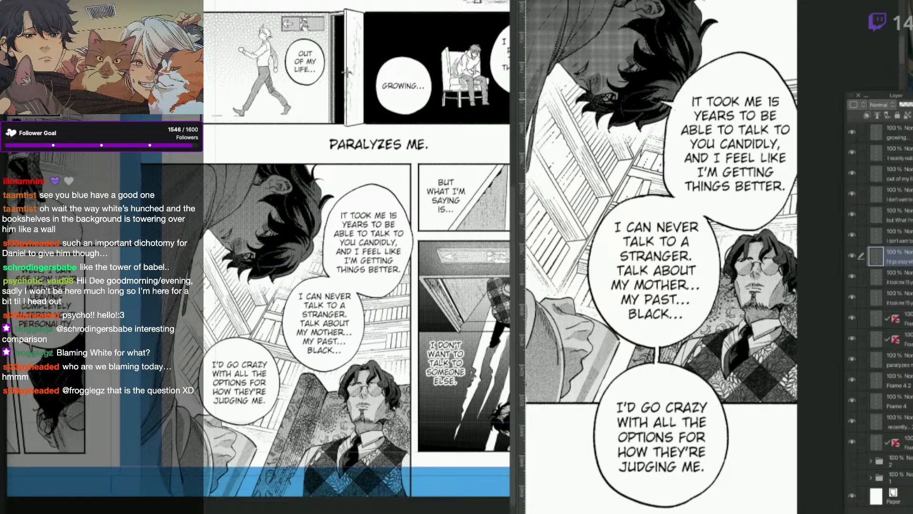
scroll(690, 101, down, 2)
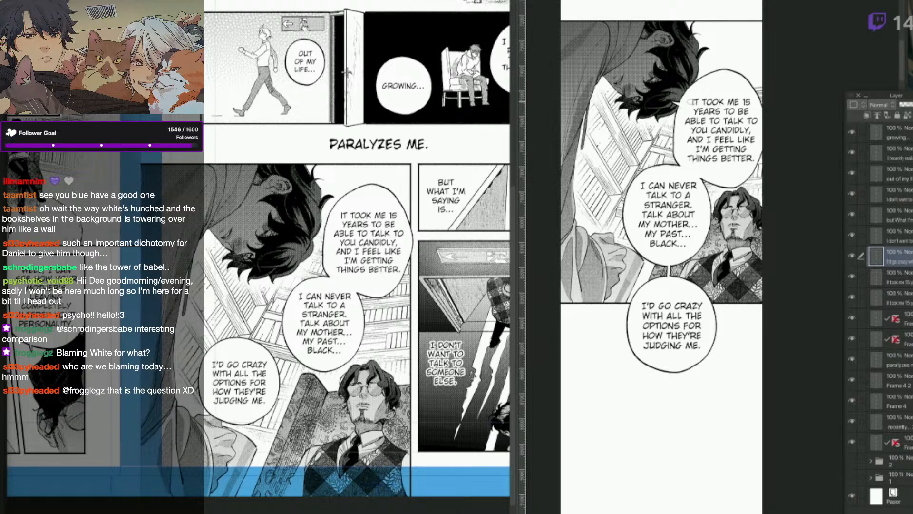
scroll(731, 324, down, 1)
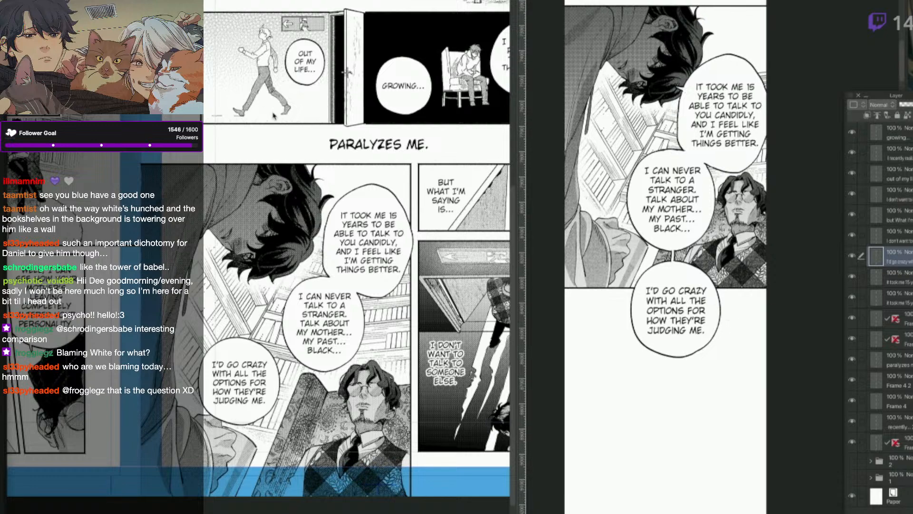
click(254, 114)
drag(298, 149, 476, 286)
scroll(444, 224, up, 5)
scroll(445, 223, down, 1)
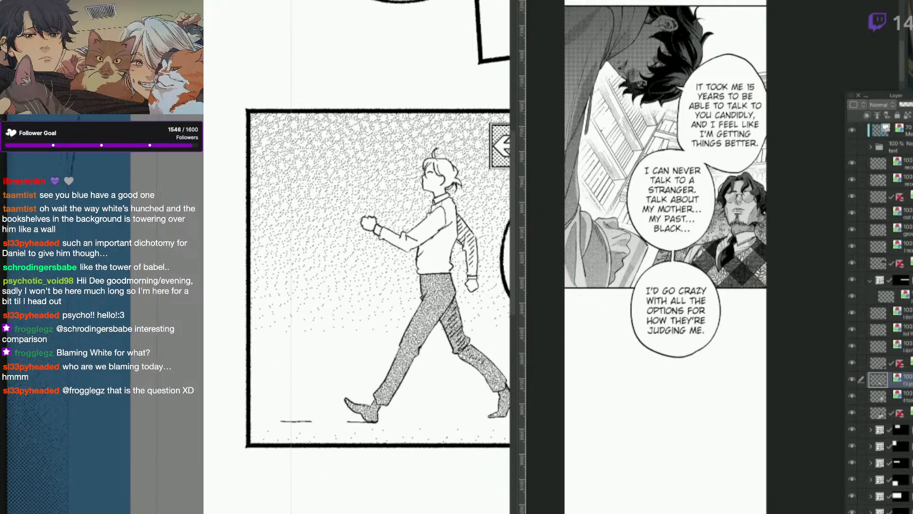
scroll(447, 216, up, 6)
scroll(447, 209, down, 6)
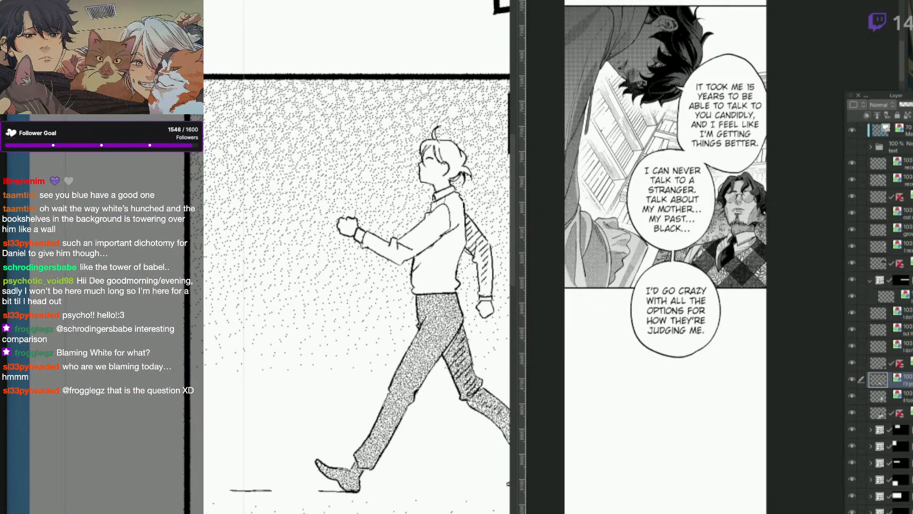
scroll(357, 257, down, 4)
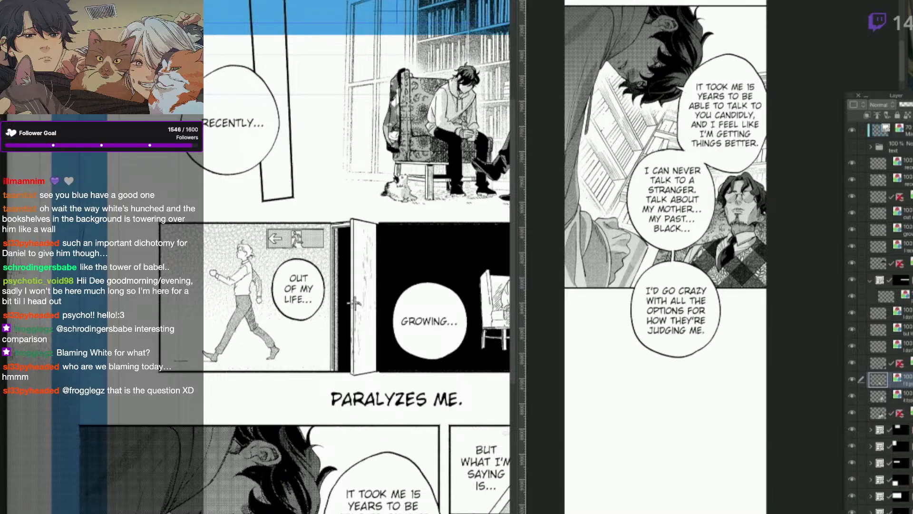
scroll(320, 394, down, 2)
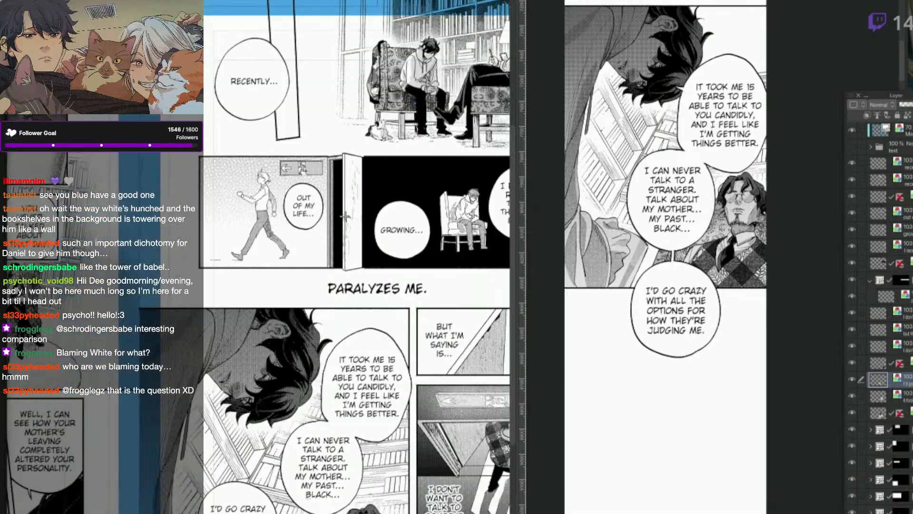
drag(380, 267, 290, 255)
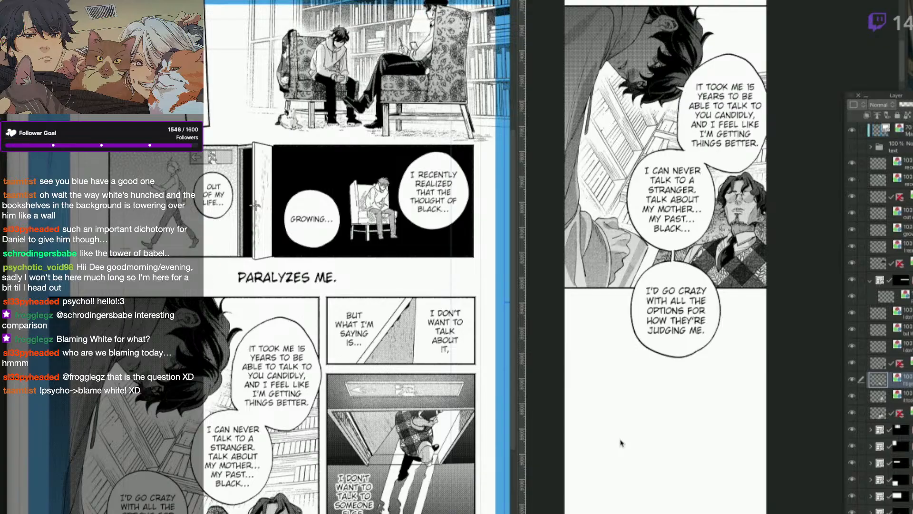
click(685, 449)
drag(659, 442, 679, 448)
click(437, 447)
drag(333, 295, 446, 280)
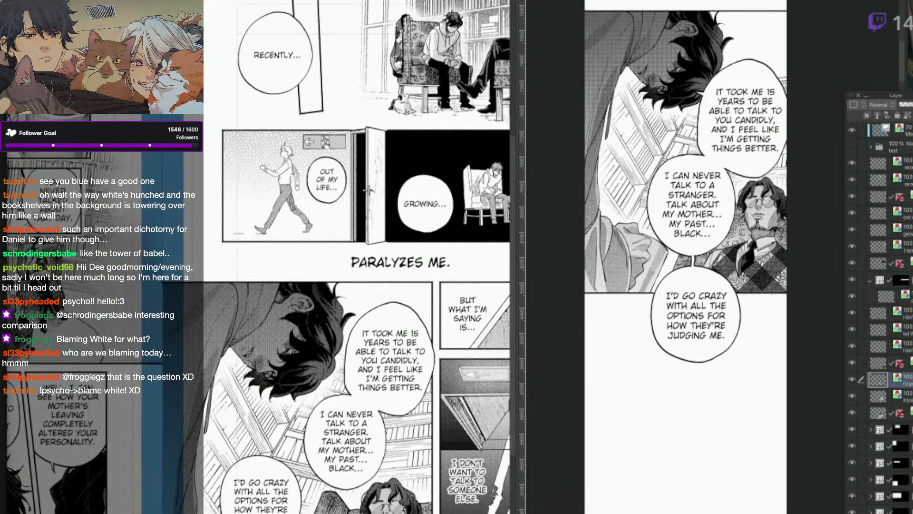
Select the frames of the page's top-row panels, from the coffee mug across to the neighbouring ones, and merge them into one layer.
drag(303, 456, 586, 509)
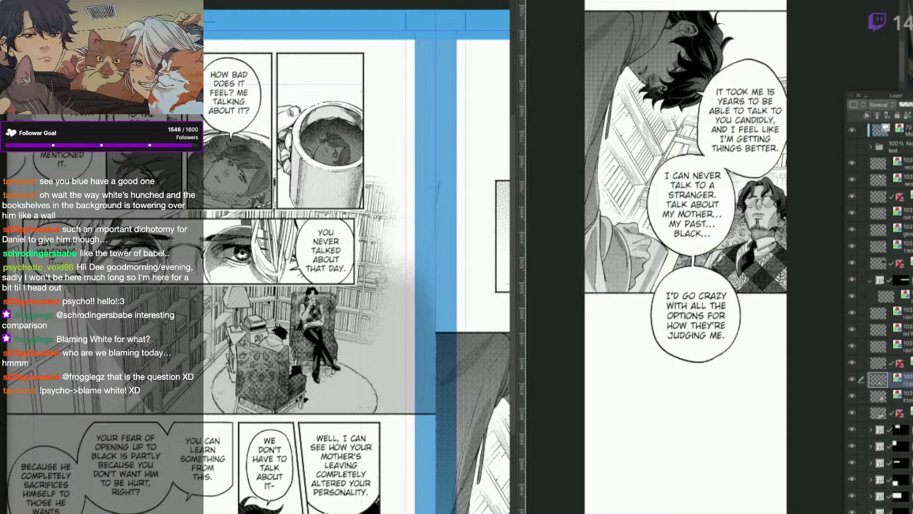
click(362, 100)
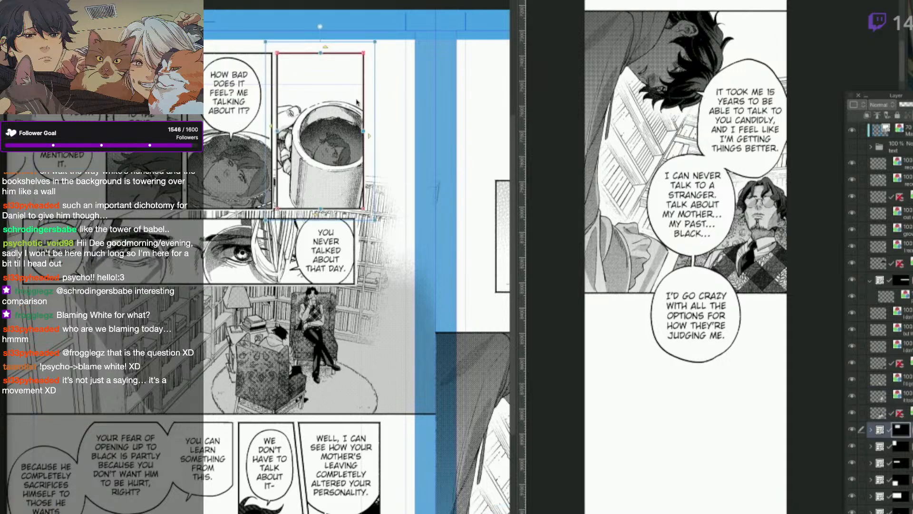
drag(358, 138, 161, 152)
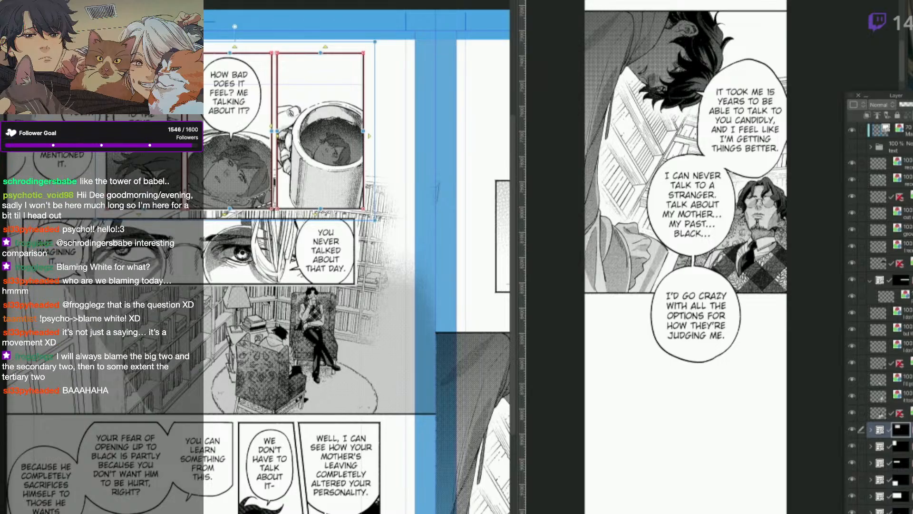
key(alt+shift+e)
Copy the coffee mug panel from the page's merged layer and paste it into the webtoon strip.
drag(371, 45, 275, 210)
click(685, 401)
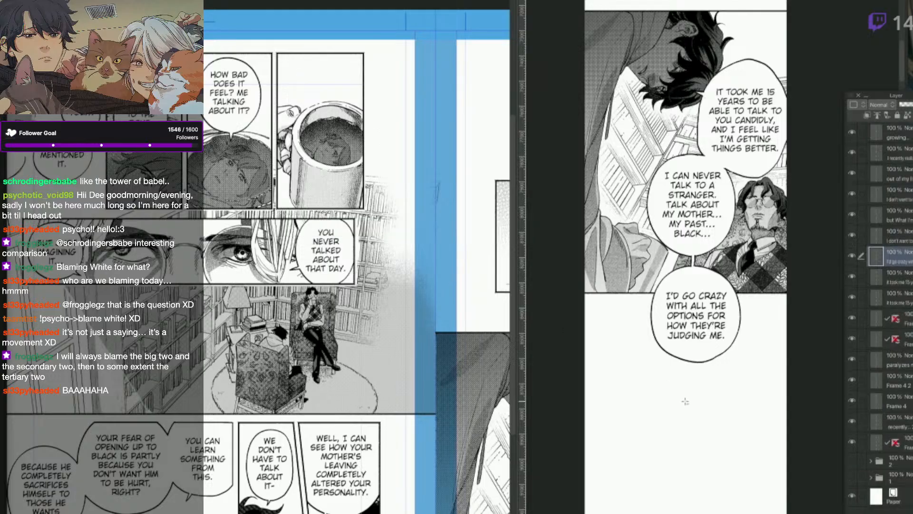
key(ctrl+v)
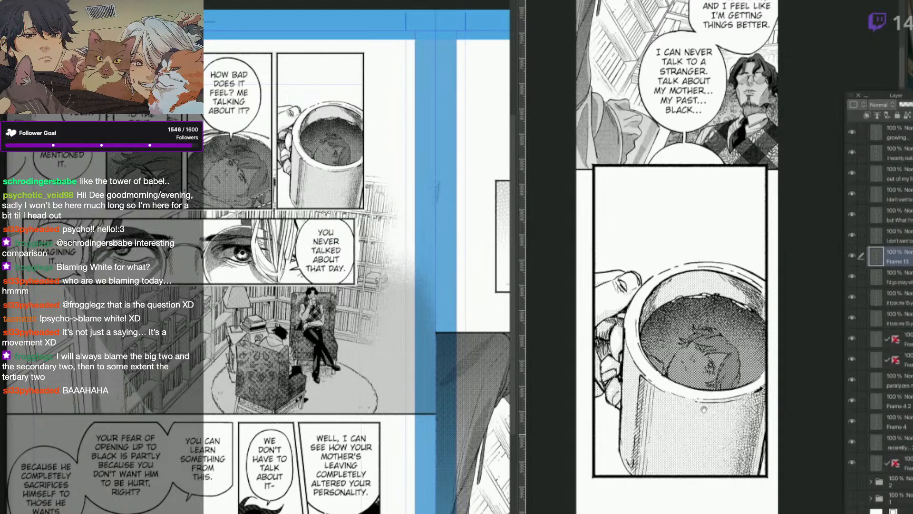
Scale the mug panel down to about half size and place it near the strip's right edge below the "judging me" bubble.
drag(704, 409, 702, 299)
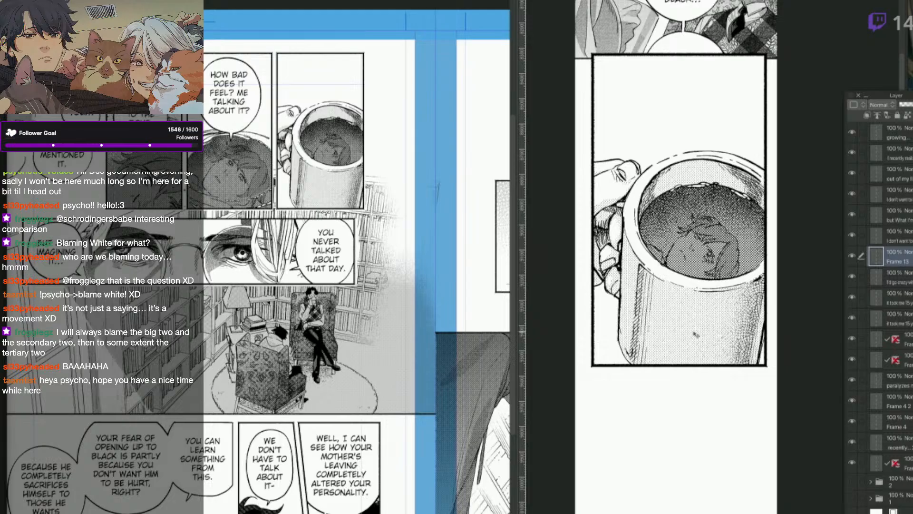
key(q)
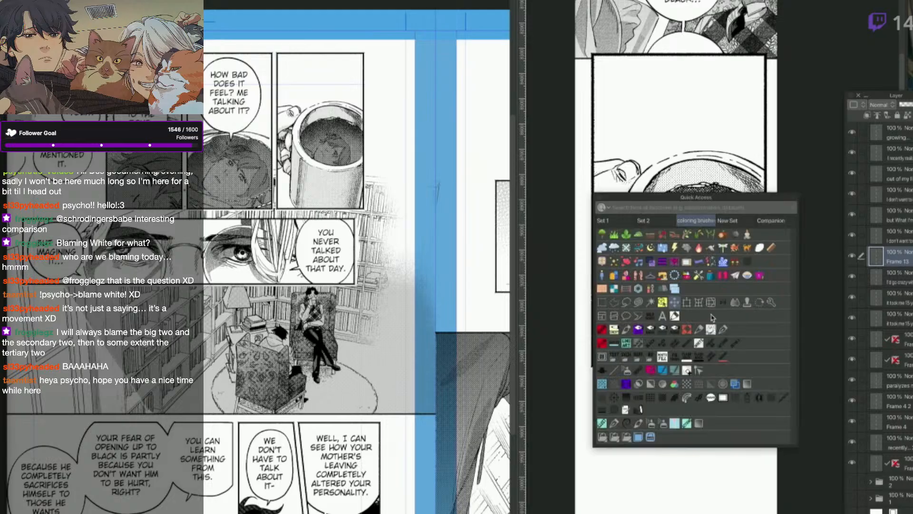
click(686, 304)
drag(768, 52, 683, 204)
drag(641, 291, 722, 281)
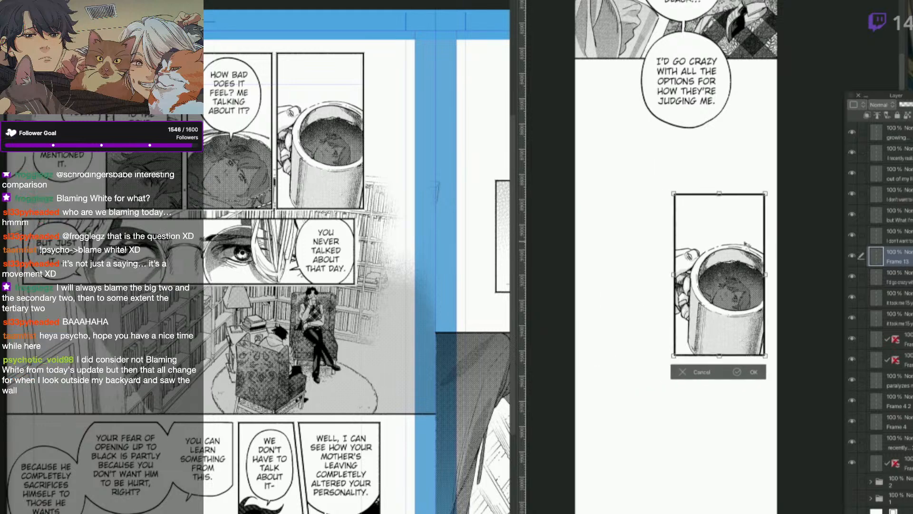
key(Return)
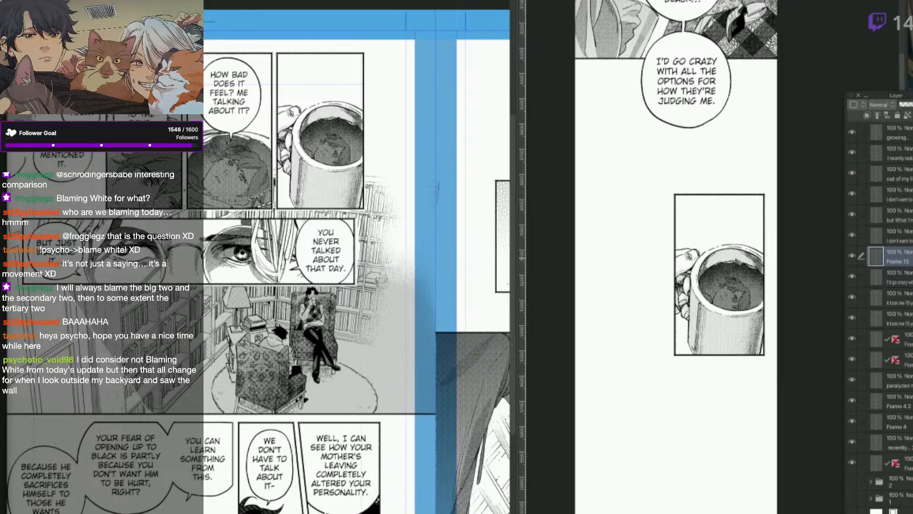
drag(741, 264, 735, 255)
Copy the "How bad does it feel? Me talking about it?" panel from the page and paste it into the webtoon strip.
click(276, 50)
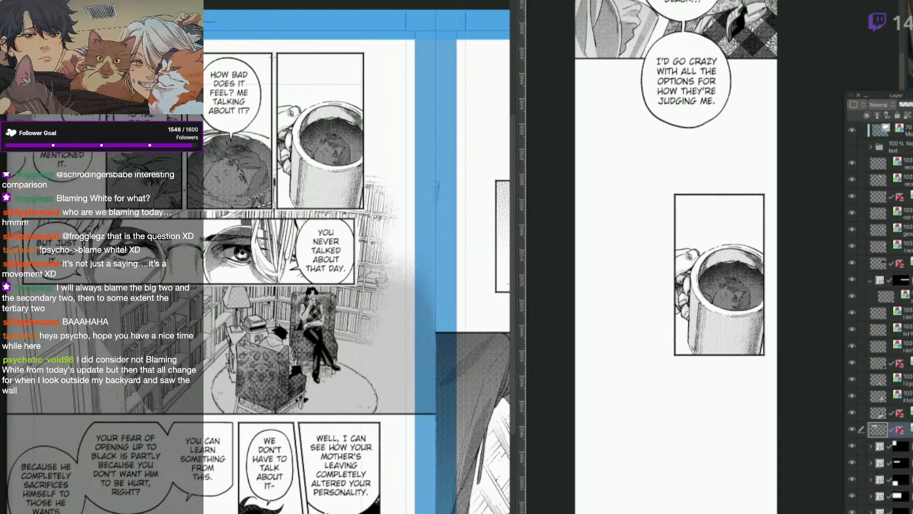
drag(276, 47, 184, 209)
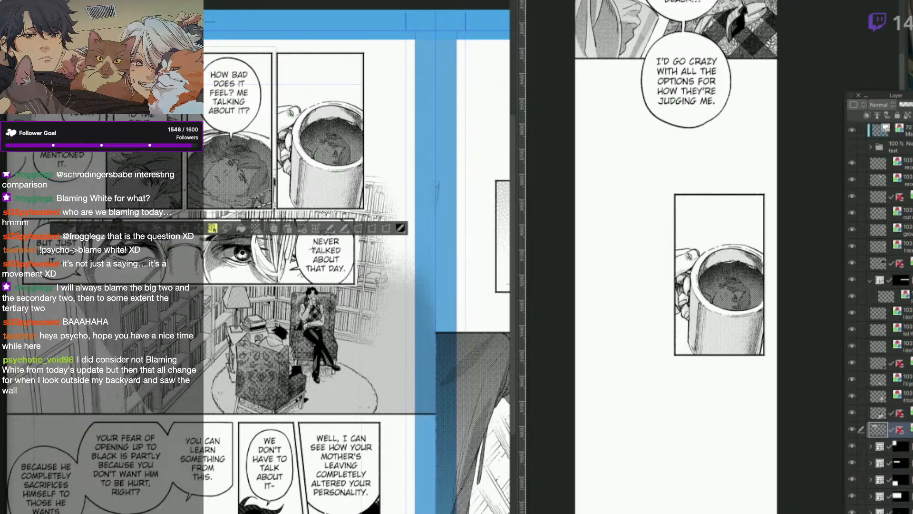
click(707, 358)
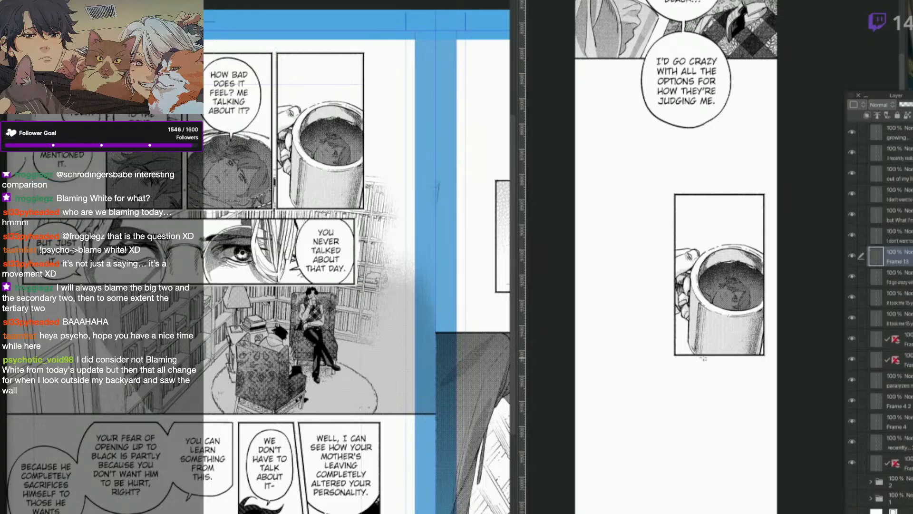
key(ctrl+v)
Shrink the "How bad does it feel?" panel to about the mug panel's size and place it below and left of that panel.
drag(747, 355, 740, 299)
key(q)
click(749, 214)
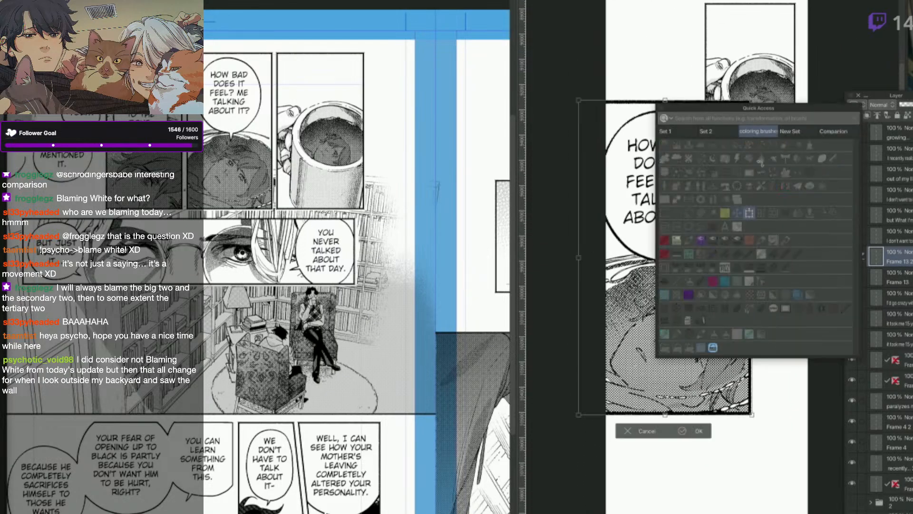
drag(751, 101, 680, 236)
drag(665, 286, 726, 245)
drag(733, 196, 725, 183)
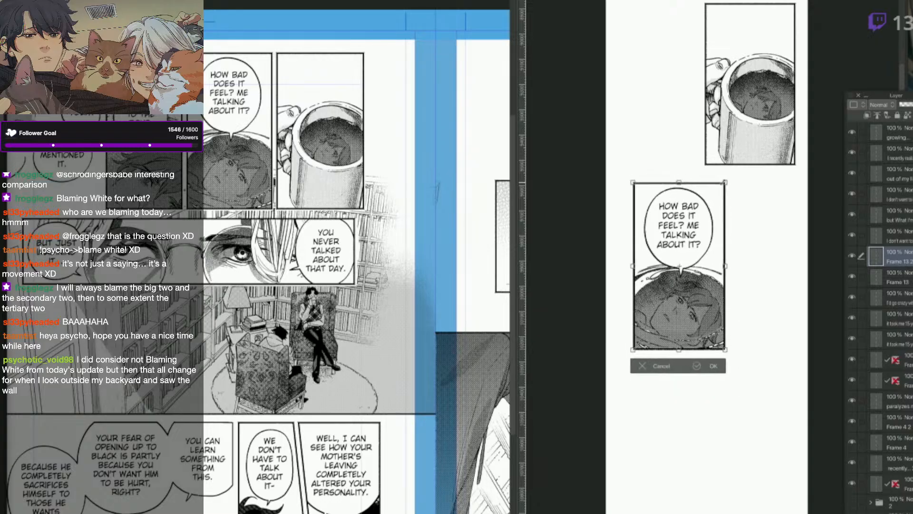
click(710, 365)
Shift the "How bad does it feel?" panel right so it sits partly beneath the mug panel.
drag(745, 311, 740, 322)
key(q)
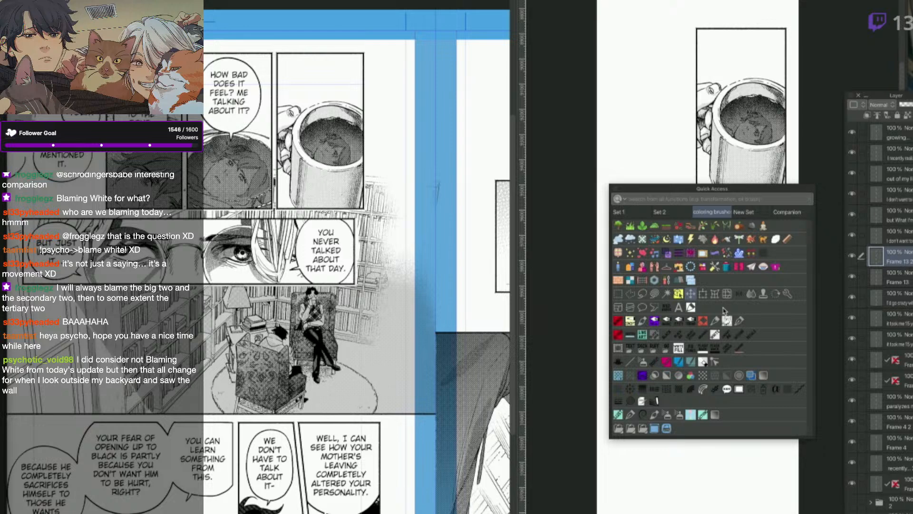
click(692, 297)
drag(690, 302, 746, 306)
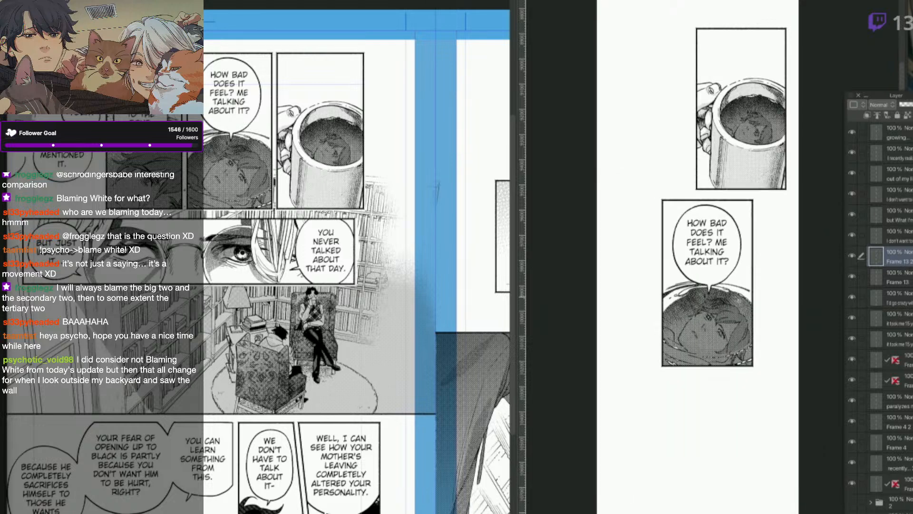
Copy the "Cuts to the bone." panel from the page and paste it into the webtoon strip.
click(185, 197)
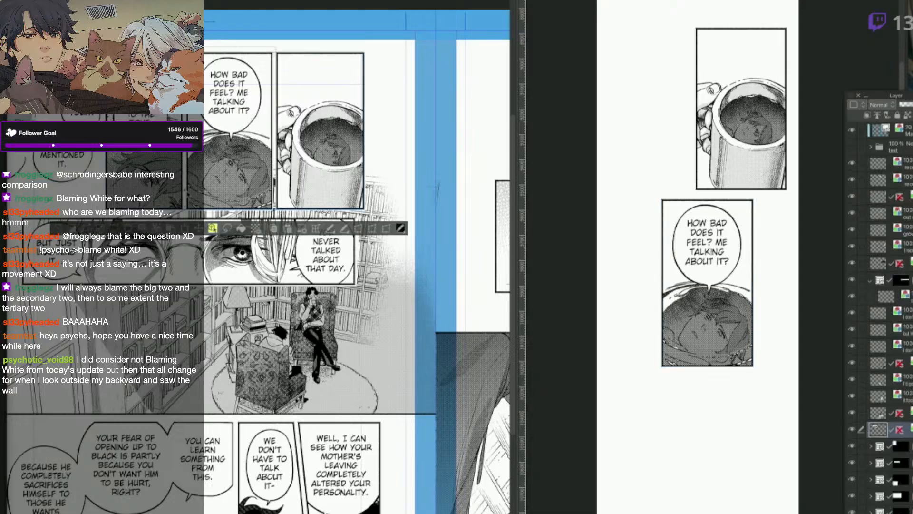
key(ctrl+z)
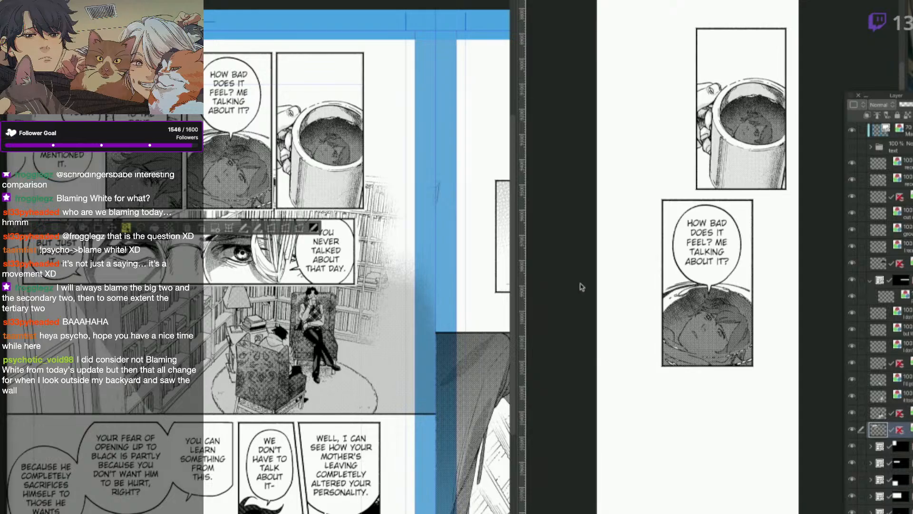
click(654, 357)
key(ctrl+v)
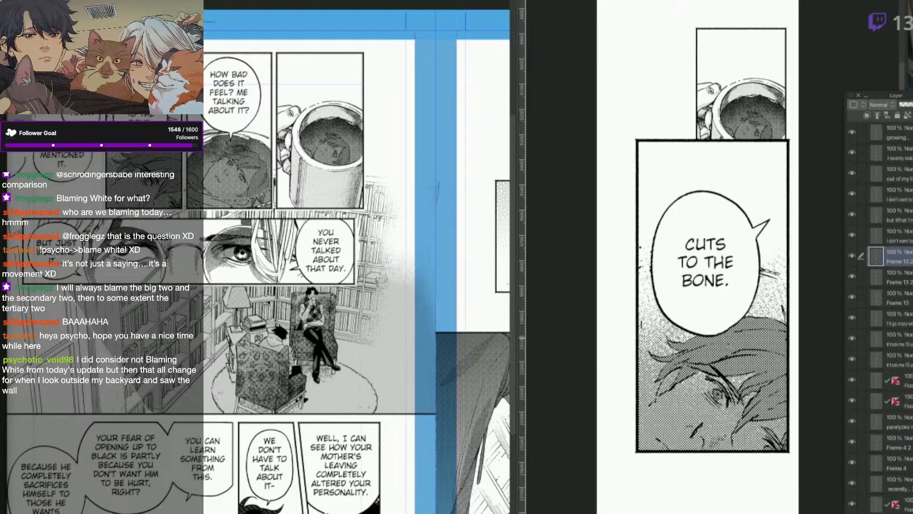
Move the "Cuts to the bone." panel below the reflection panel near the strip's left edge and scale it down.
drag(740, 321, 710, 475)
scroll(714, 478, down, 4)
key(6)
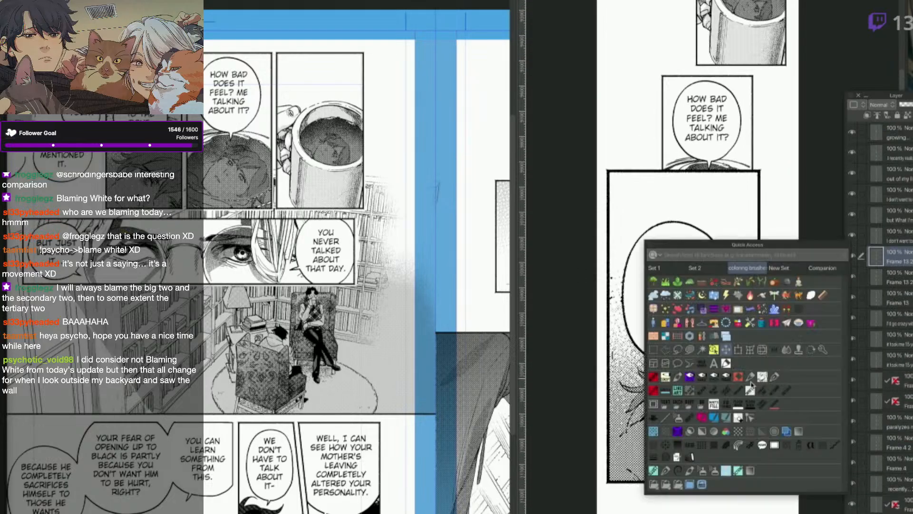
click(738, 350)
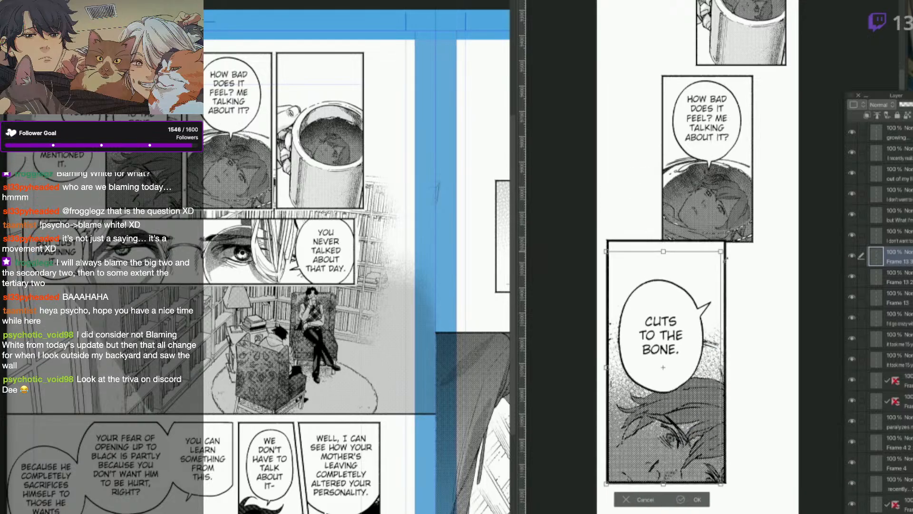
drag(725, 259, 694, 290)
click(685, 454)
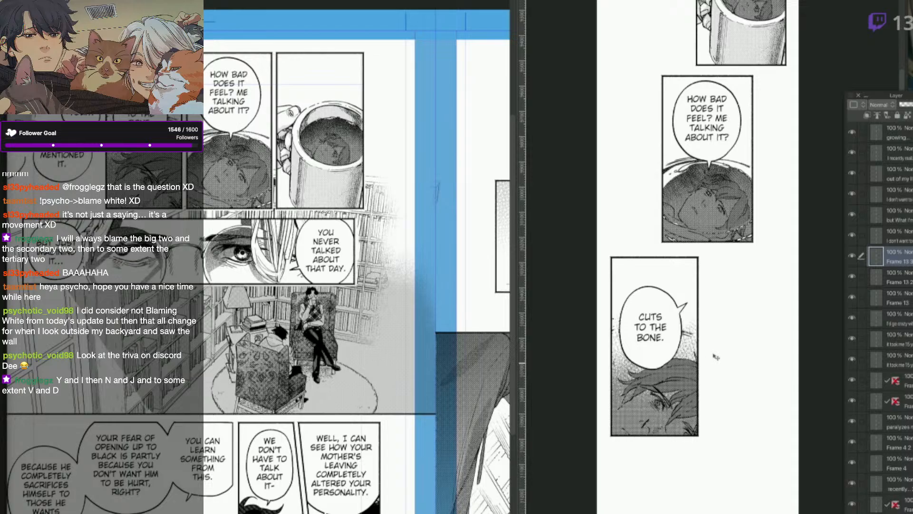
Scale the "Cuts to the bone." panel down slightly more to bring it closer to the other two panels' size.
drag(743, 321, 746, 384)
key(q)
click(742, 335)
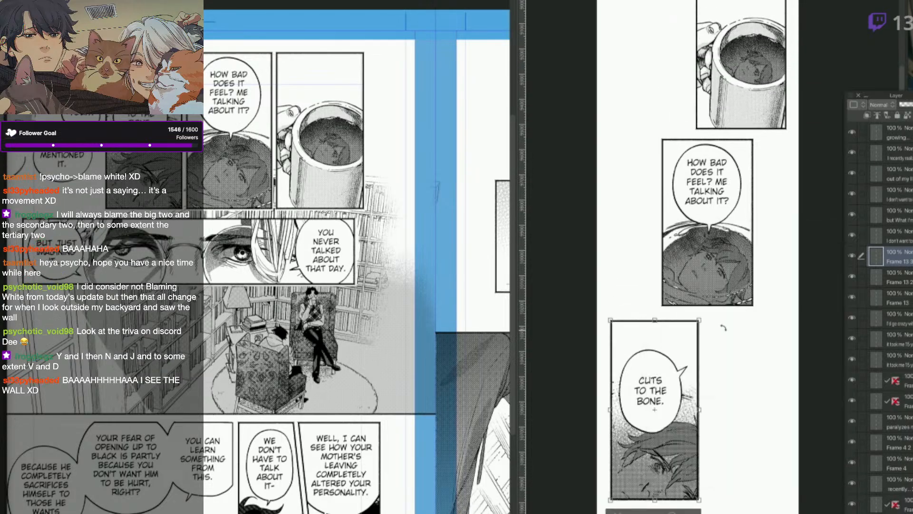
drag(698, 322, 696, 327)
drag(693, 403, 693, 396)
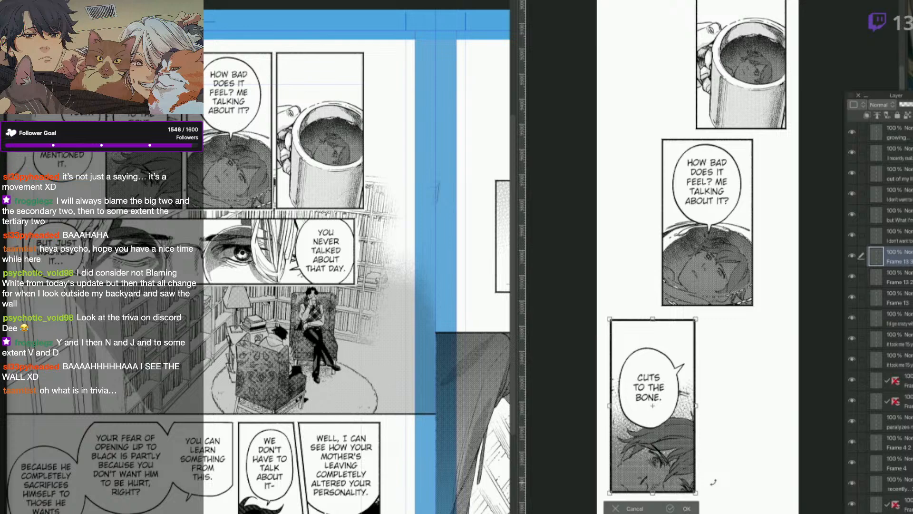
click(671, 508)
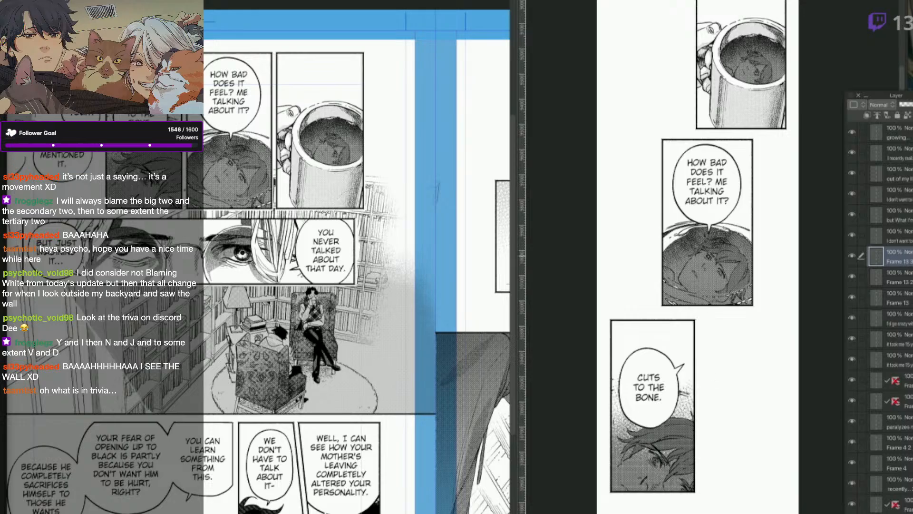
Select the mug, "How bad does it feel?" and "Cuts to the bone." panel layers together and scale them down slightly.
drag(731, 340, 727, 371)
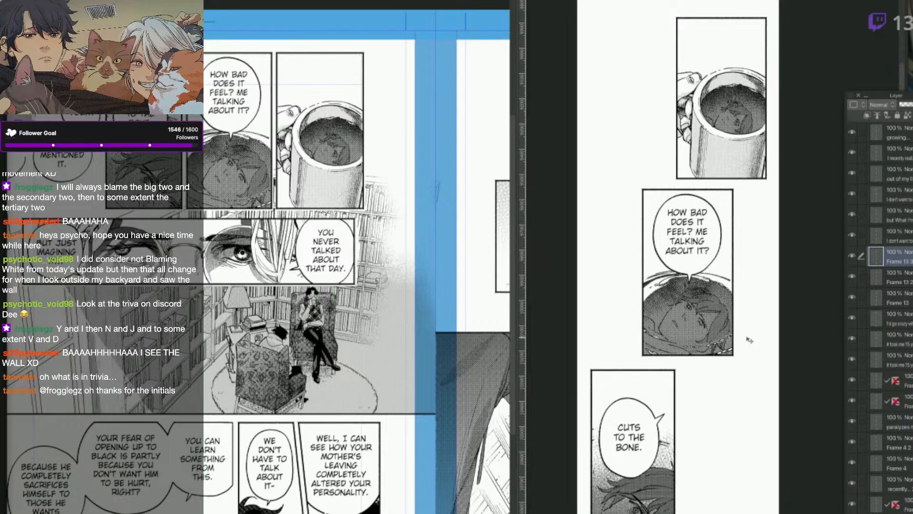
shift+click(905, 299)
key(q)
click(888, 281)
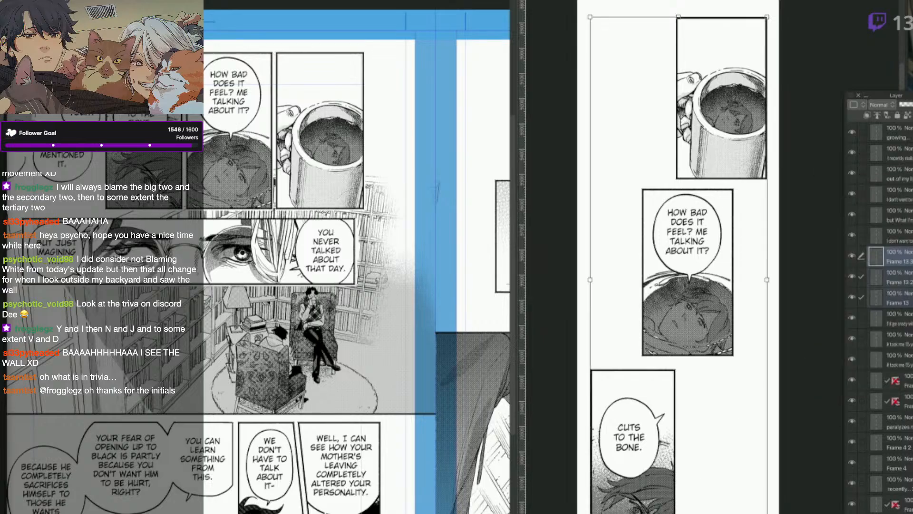
drag(680, 513, 686, 504)
key(Return)
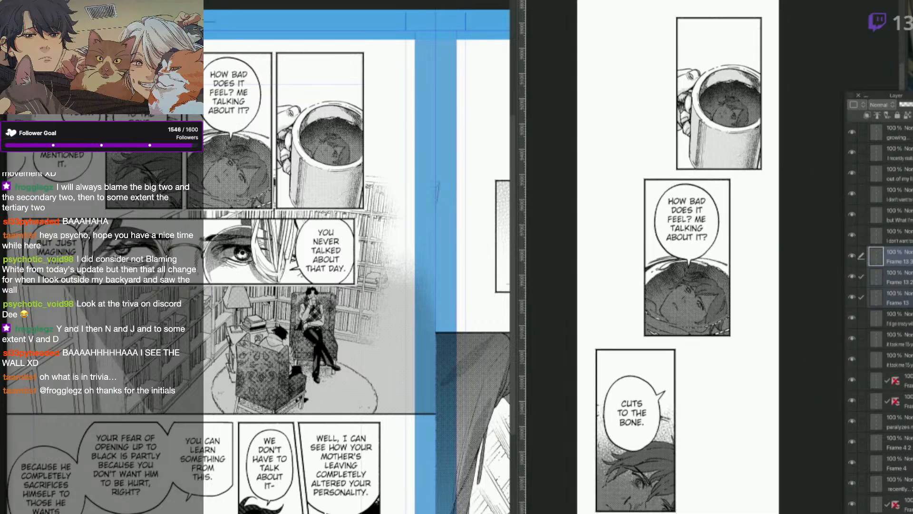
Nudge the "Cuts to the bone." panel up slightly, closer to the panel above it.
key(q)
click(669, 485)
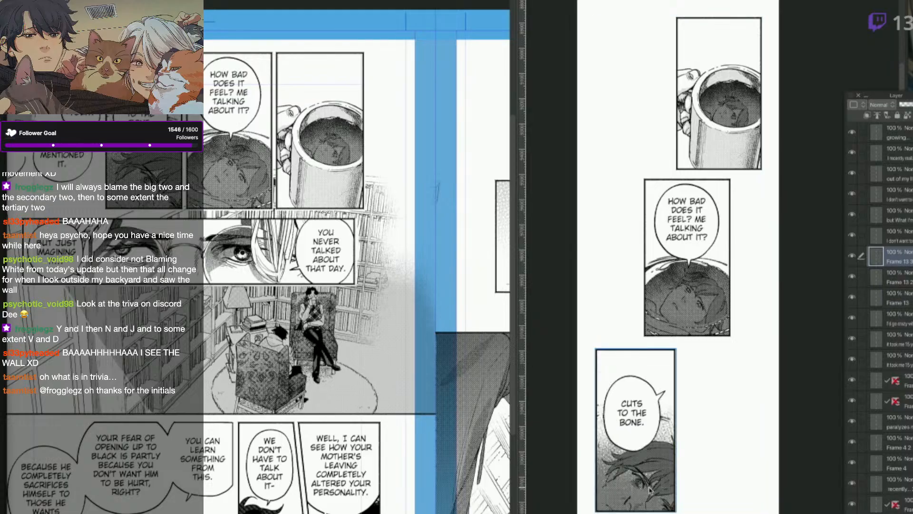
drag(658, 495, 659, 491)
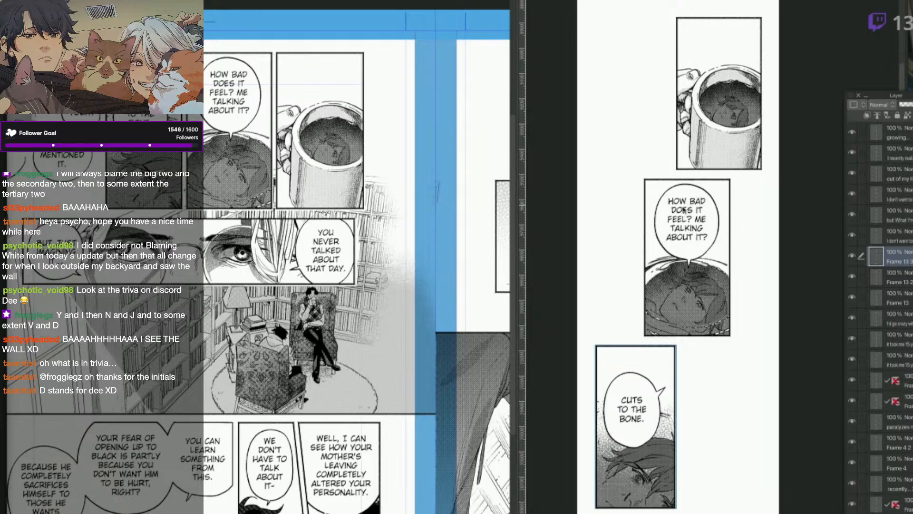
Merge the page's "You... Never mentioned it." profile panel folder into one layer and paste a copy into the webtoon strip.
key(space)
scroll(631, 257, down, 1)
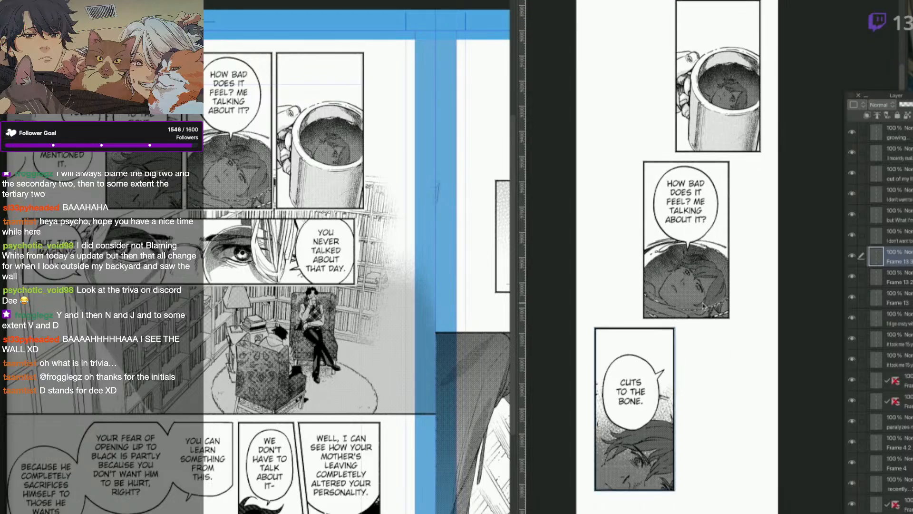
click(354, 350)
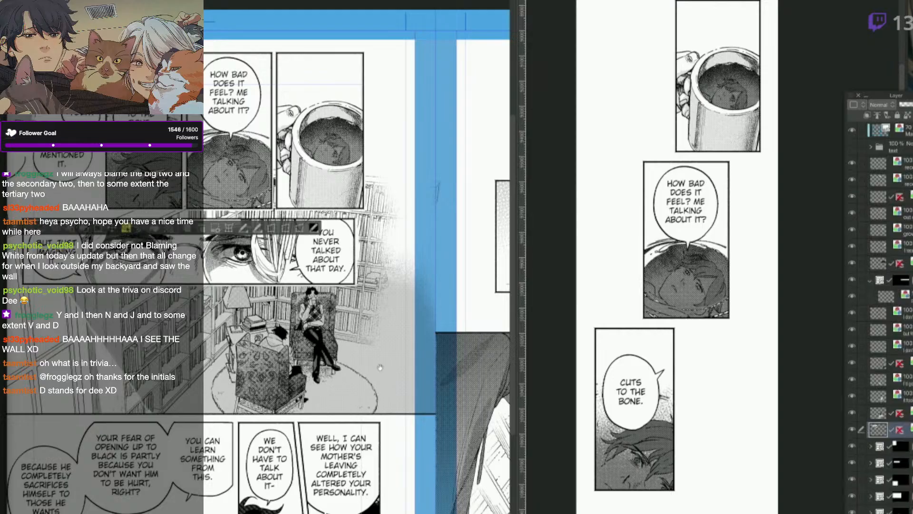
drag(285, 359, 432, 369)
key(super+d)
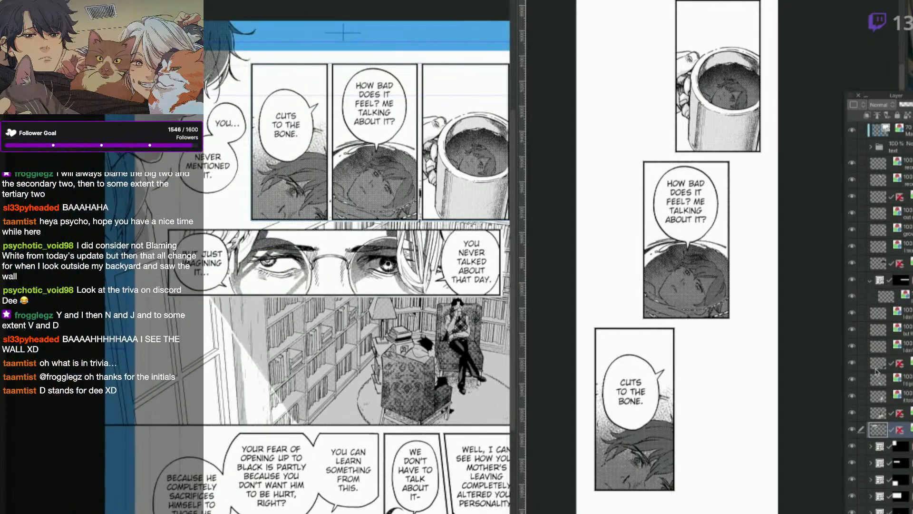
click(852, 430)
click(851, 431)
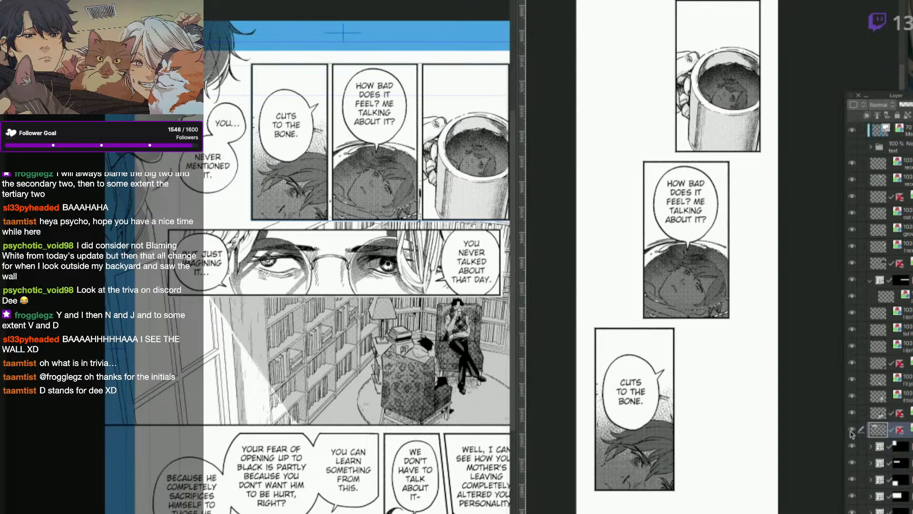
click(879, 452)
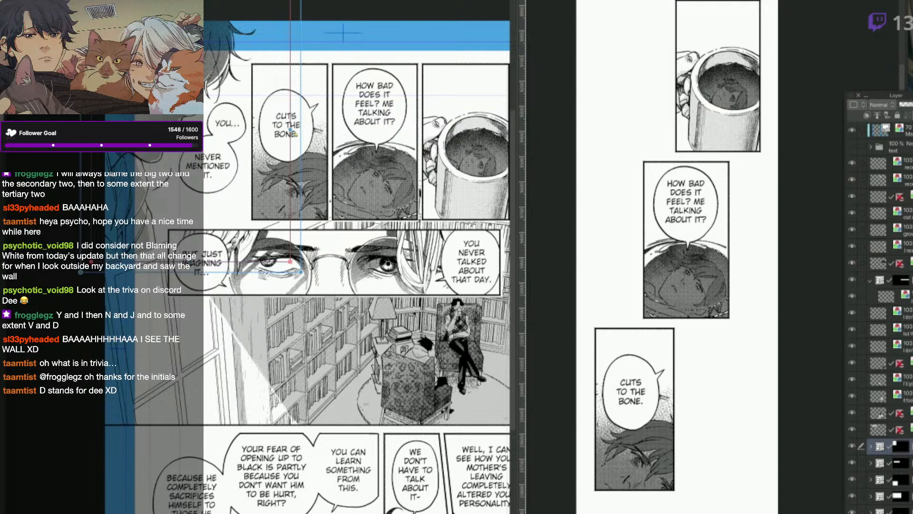
key(shift+alt+e)
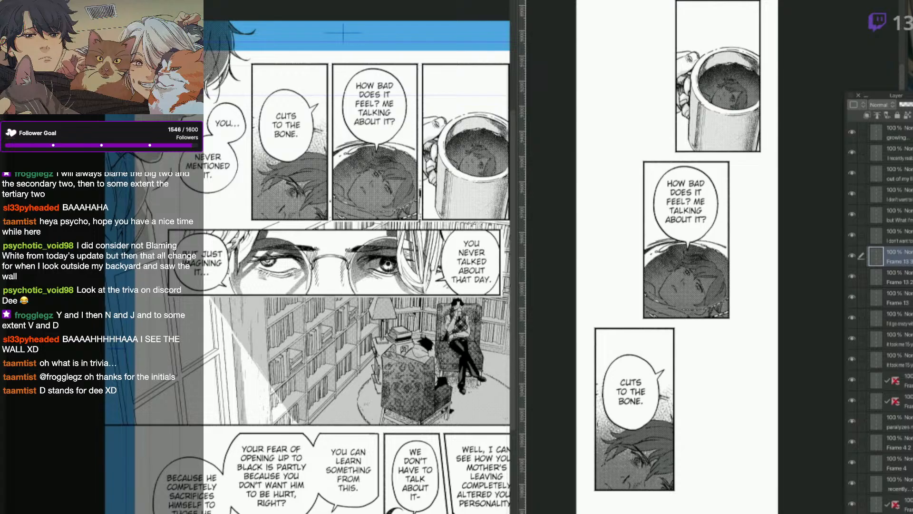
drag(713, 471, 732, 216)
key(ctrl+v)
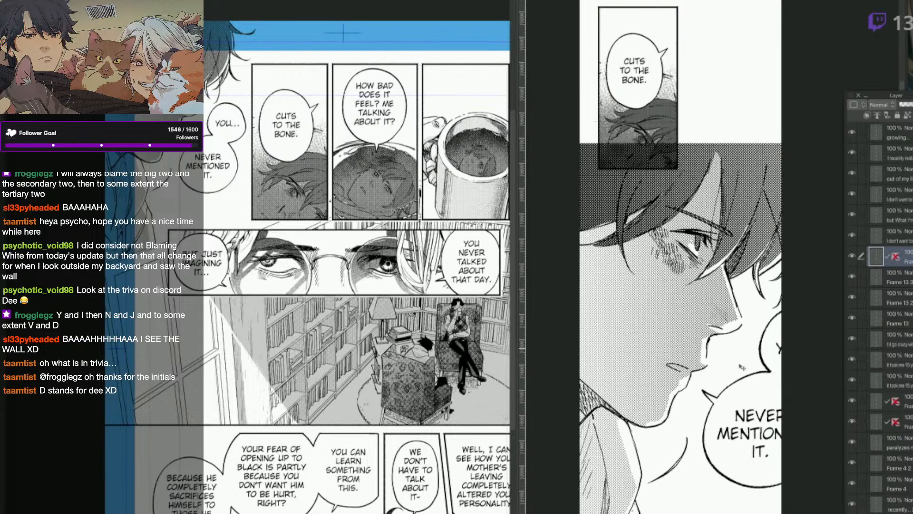
Scale the profile panel down and place it against the strip's left edge, just below the "Cuts to the bone." panel.
key(ctrl+t)
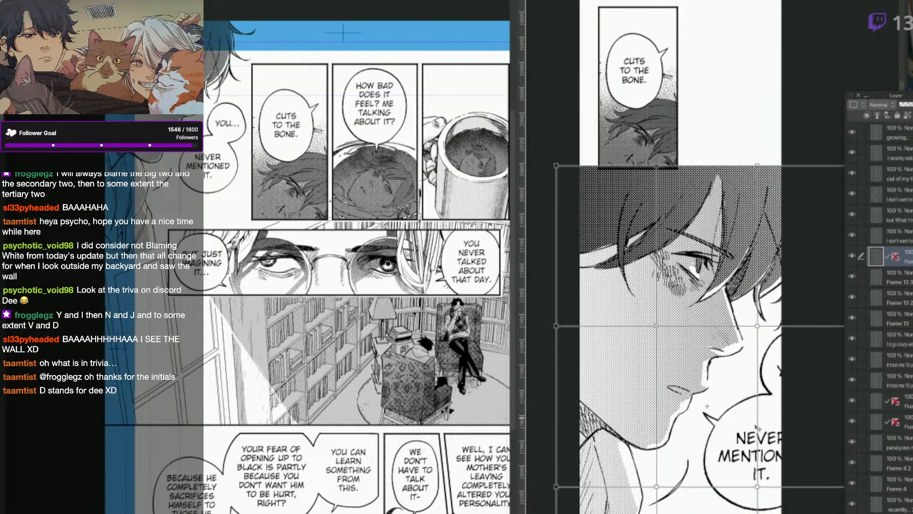
key(Return)
key(ctrl+t)
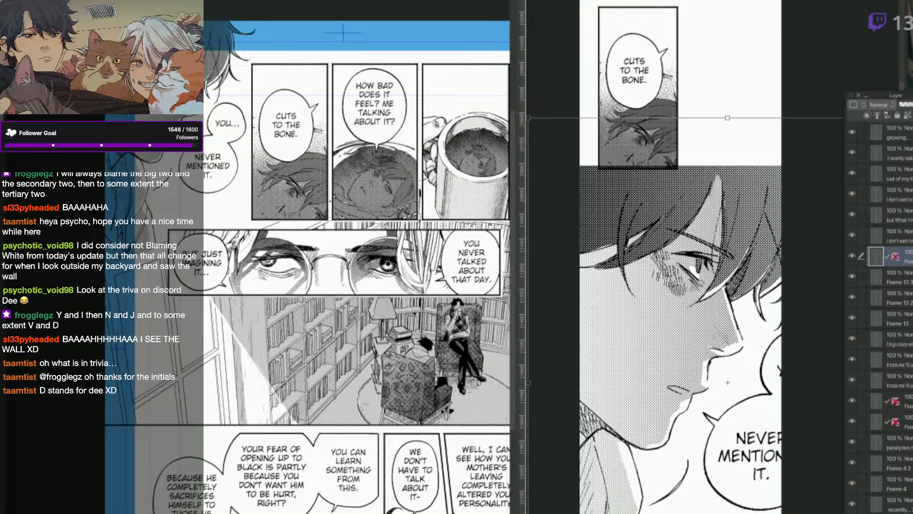
mouse_move(739, 475)
mouse_down()
mouse_move(770, 500)
mouse_move(756, 499)
mouse_move(739, 479)
mouse_up()
drag(690, 510, 680, 410)
click(688, 437)
Lasso the "You... Never mentioned it." speech bubbles and shift them slightly right and down, away from the face.
key(F6)
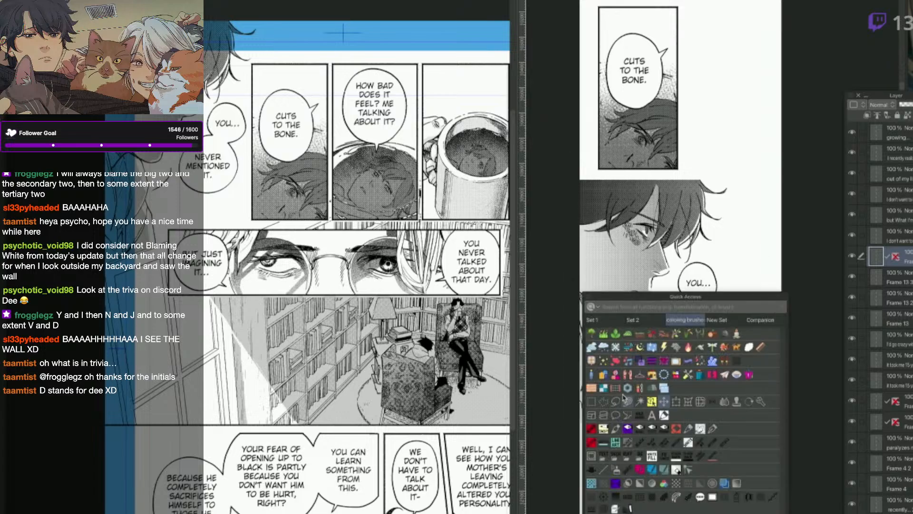
click(616, 402)
mouse_move(708, 254)
mouse_down()
mouse_move(716, 336)
mouse_move(657, 346)
mouse_move(648, 302)
mouse_move(711, 256)
mouse_up()
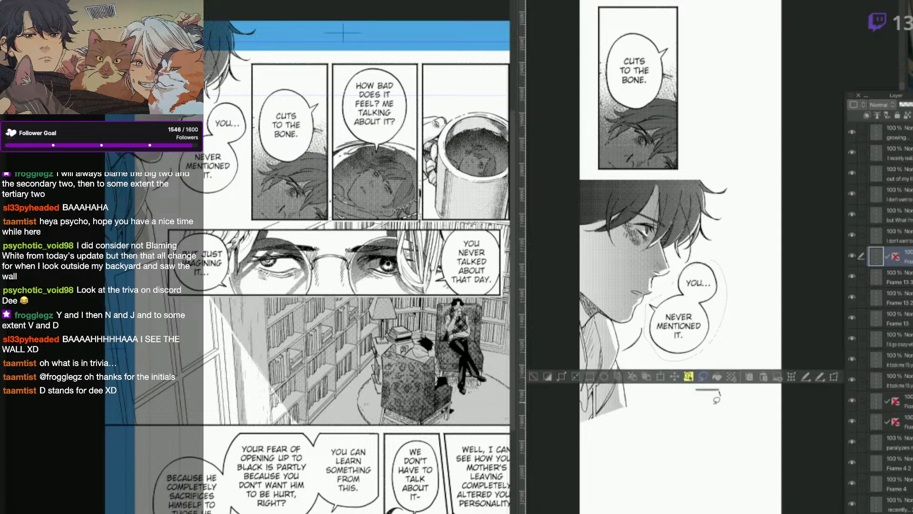
click(661, 376)
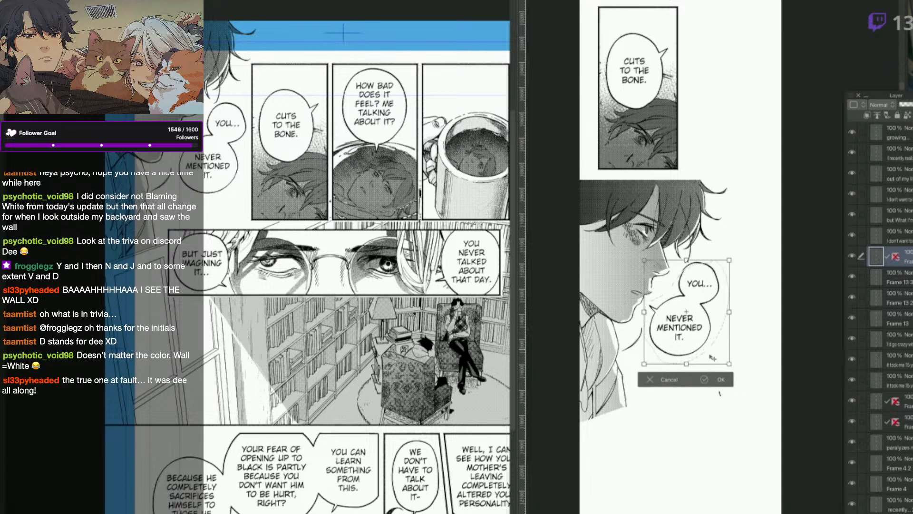
click(661, 381)
key(F6)
click(646, 305)
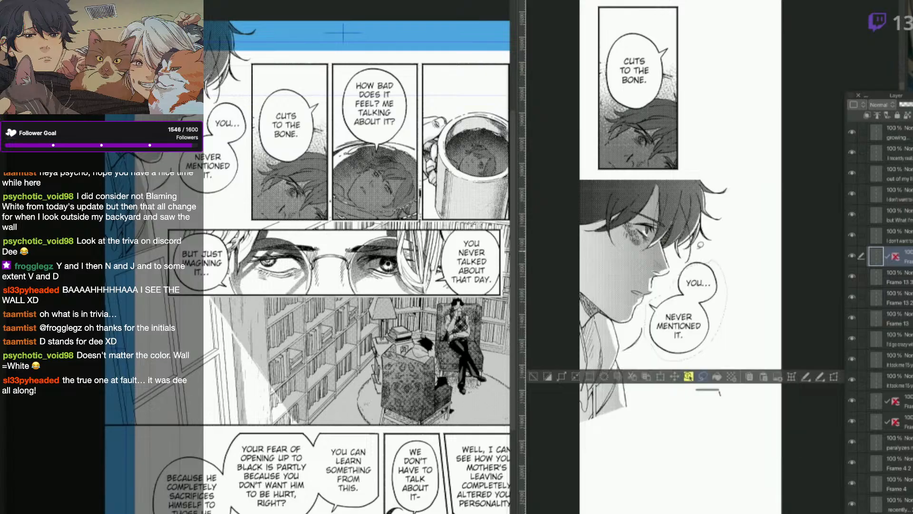
click(661, 377)
drag(724, 362, 729, 366)
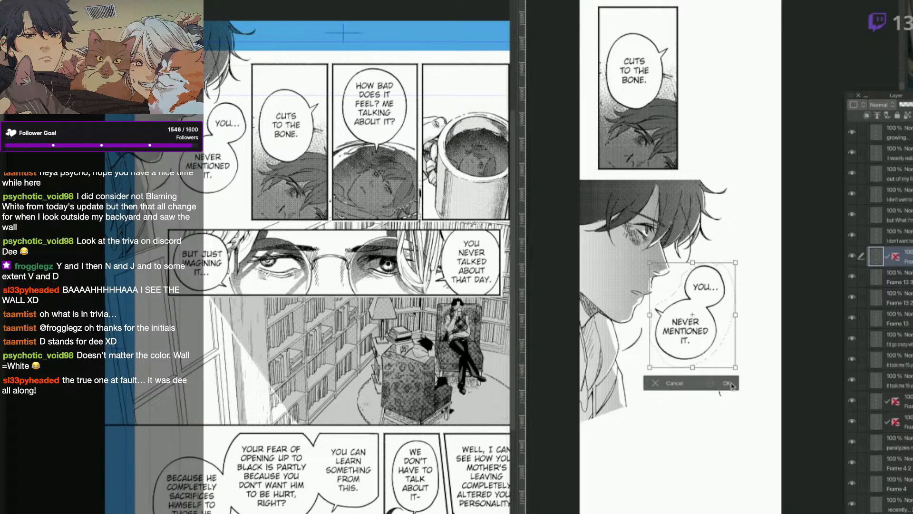
click(721, 379)
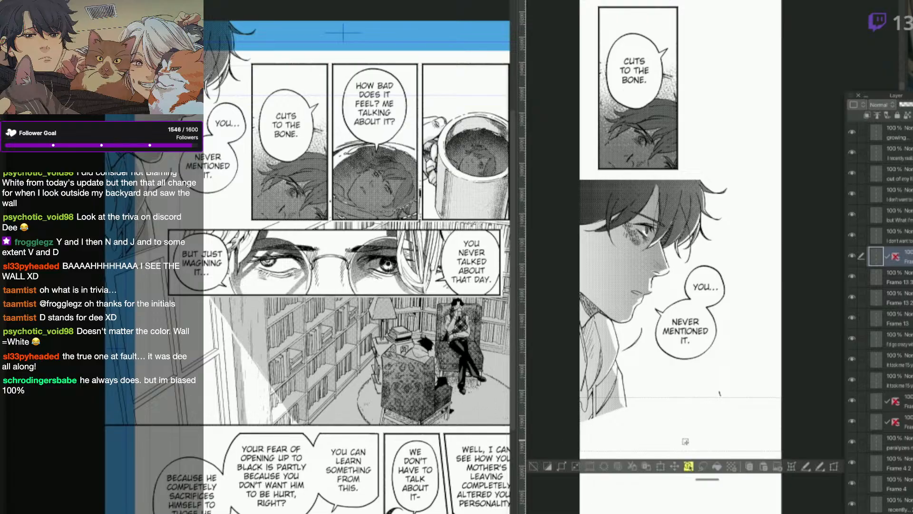
Trim the profile panel's slanted lower edge straight with a full-width rectangular selection, and deselect.
drag(573, 415, 787, 450)
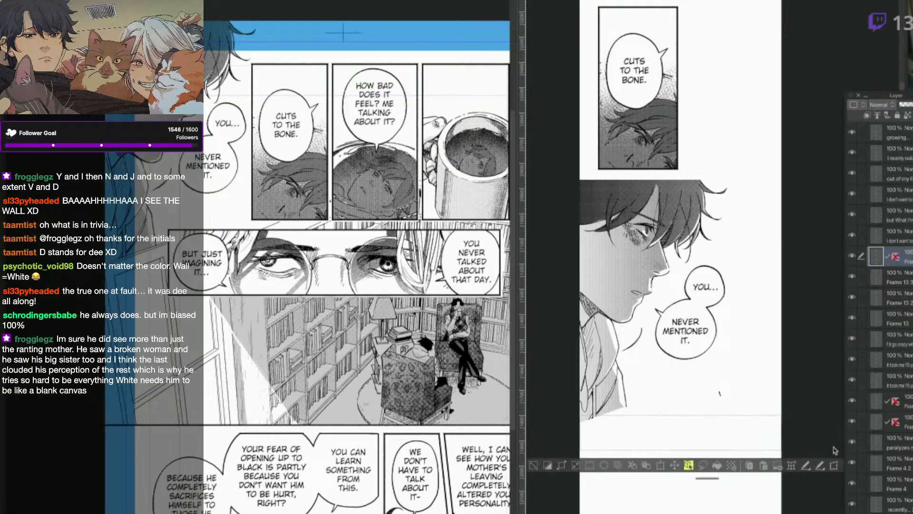
drag(672, 450, 675, 445)
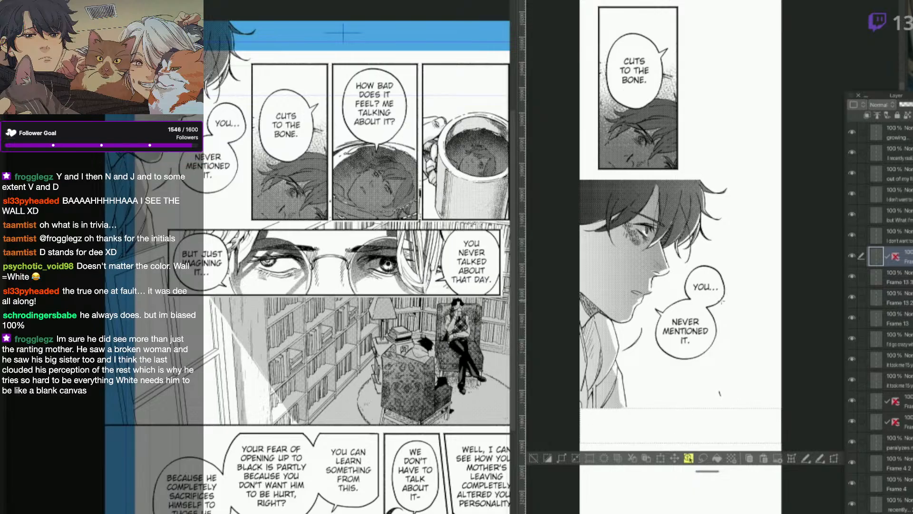
key(ctrl+d)
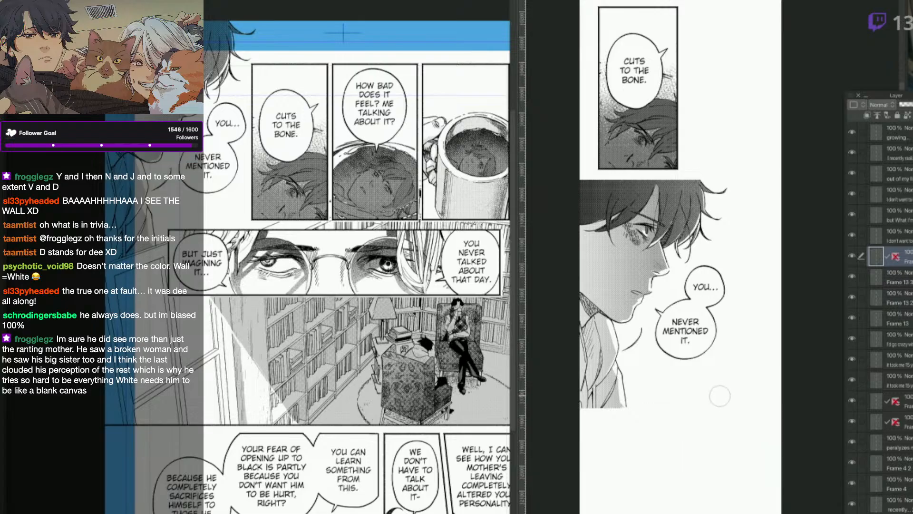
Draw straight horizontal border lines across the strip's width along the profile panel's bottom and top edges.
key(q)
click(652, 432)
drag(577, 408, 822, 418)
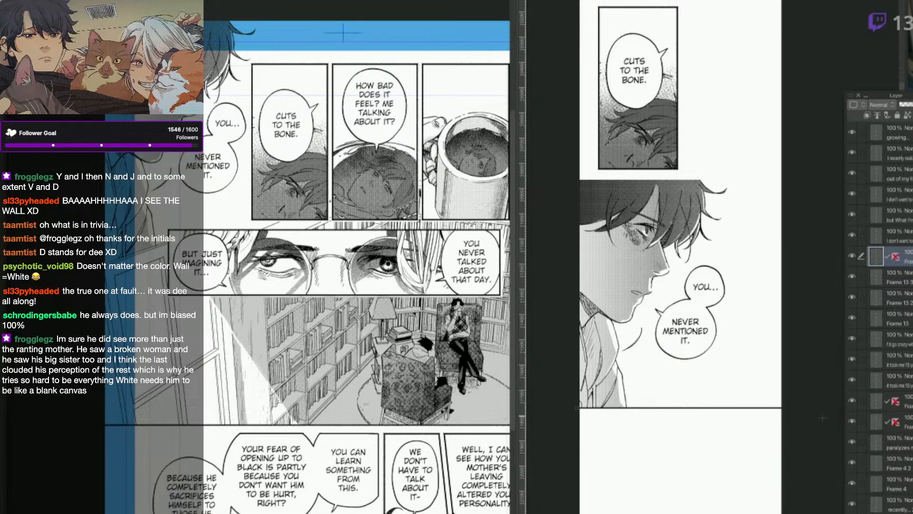
drag(576, 179, 782, 180)
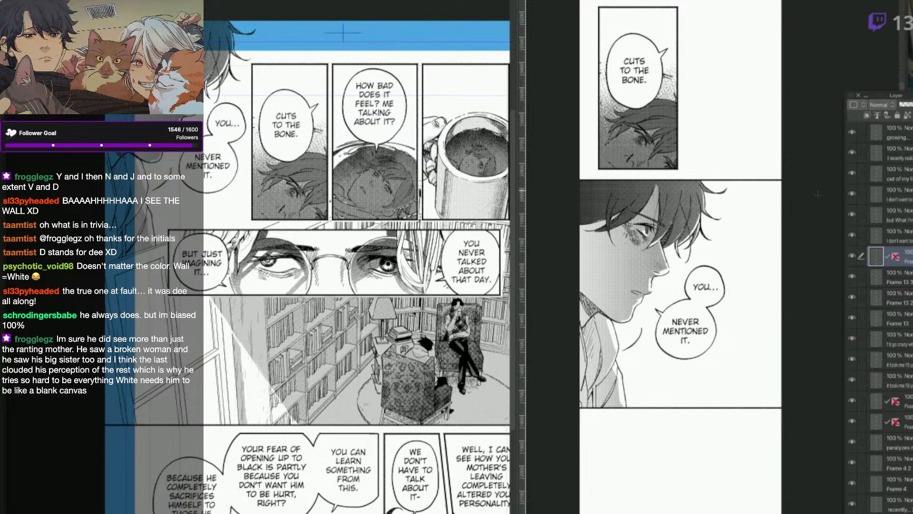
Move the profile panel further down to widen the gap beneath the "Cuts to the bone." panel.
key(q)
click(784, 203)
drag(735, 362, 735, 386)
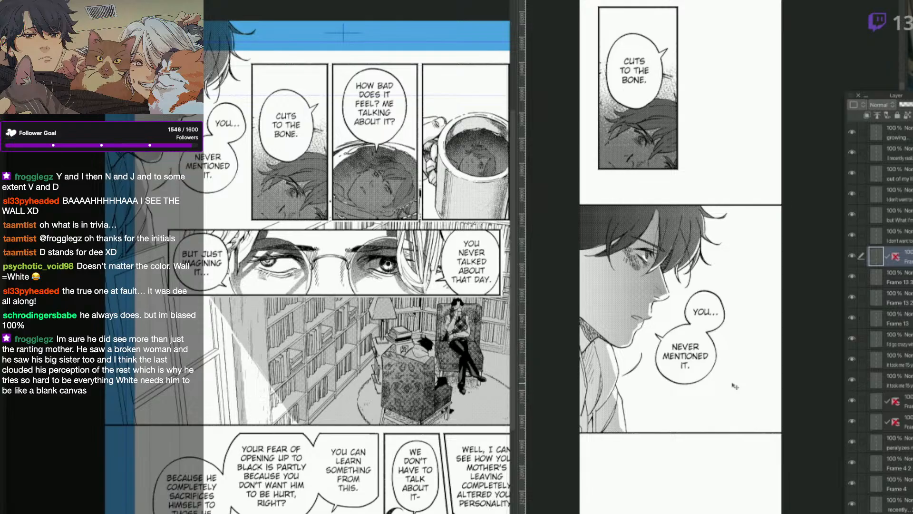
key(q)
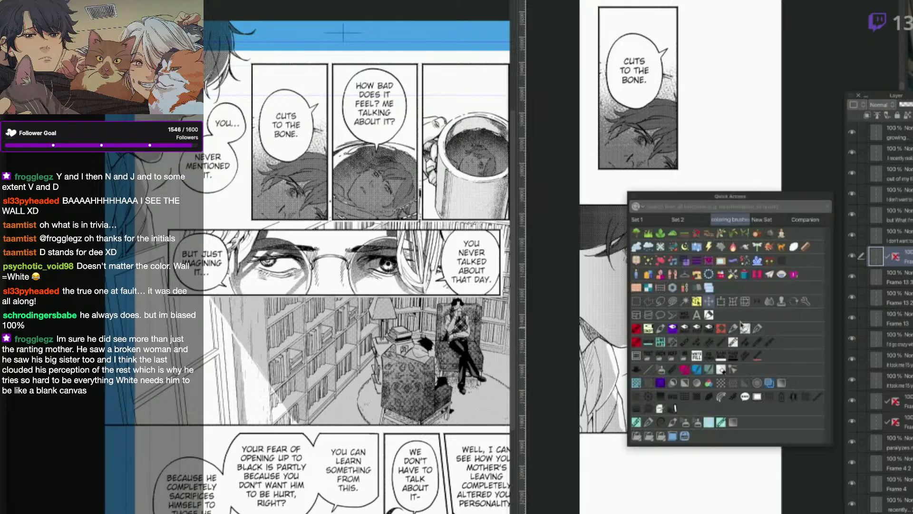
click(691, 314)
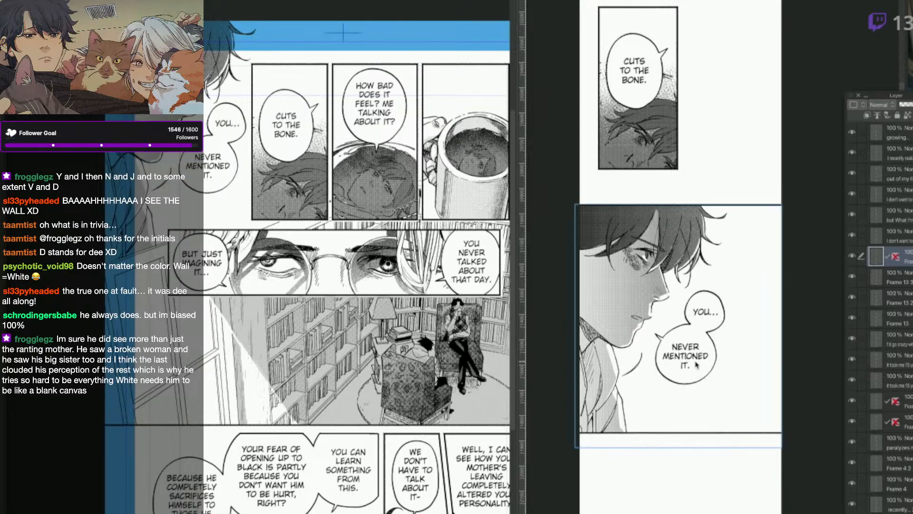
scroll(697, 376, down, 3)
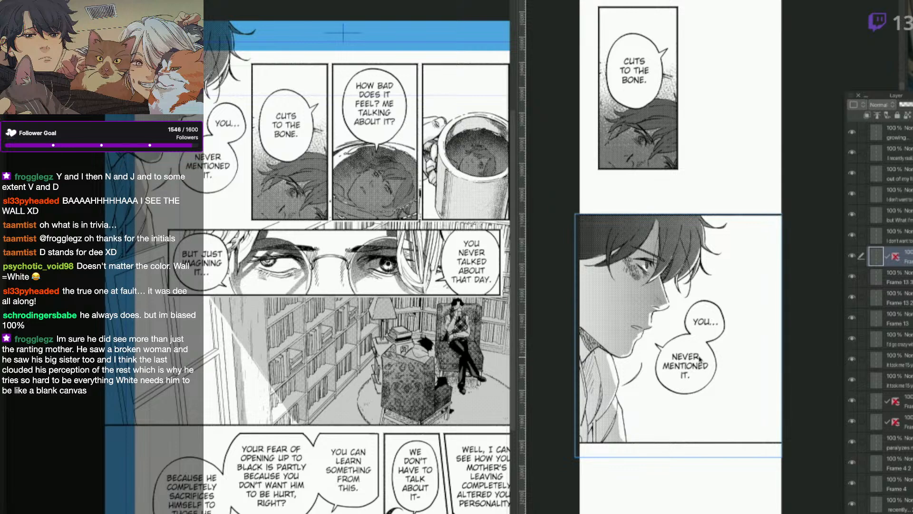
drag(703, 357, 701, 360)
click(593, 301)
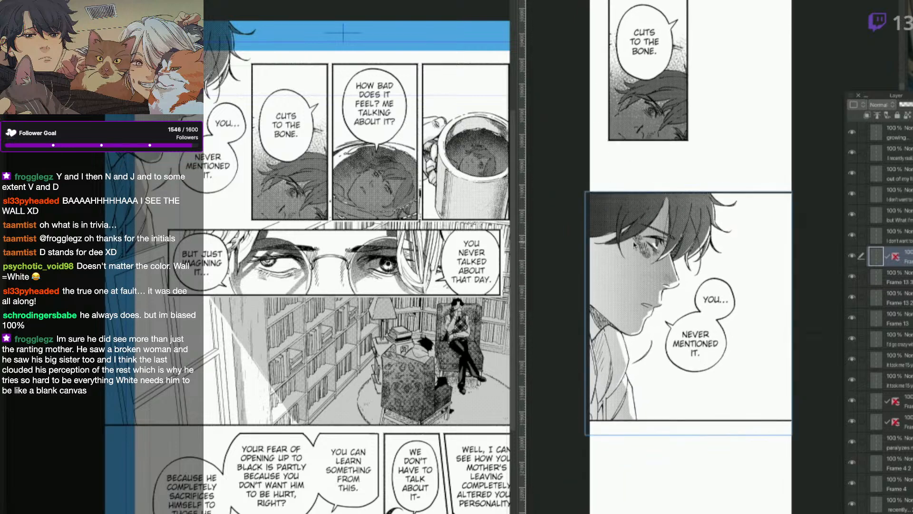
On the page, take the "You never talked about that day." balloon layer out of the eyes panel's folder and merge the folder into one layer.
click(328, 298)
drag(329, 299, 297, 267)
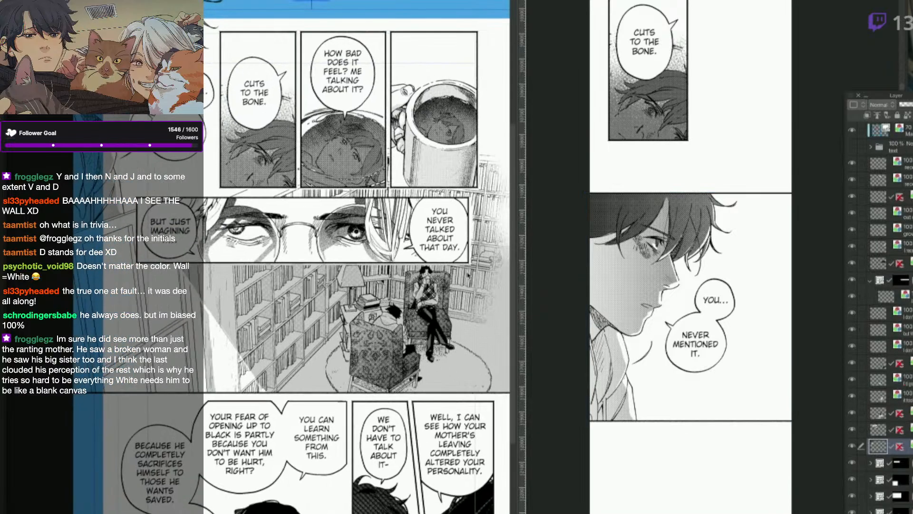
click(852, 463)
click(852, 464)
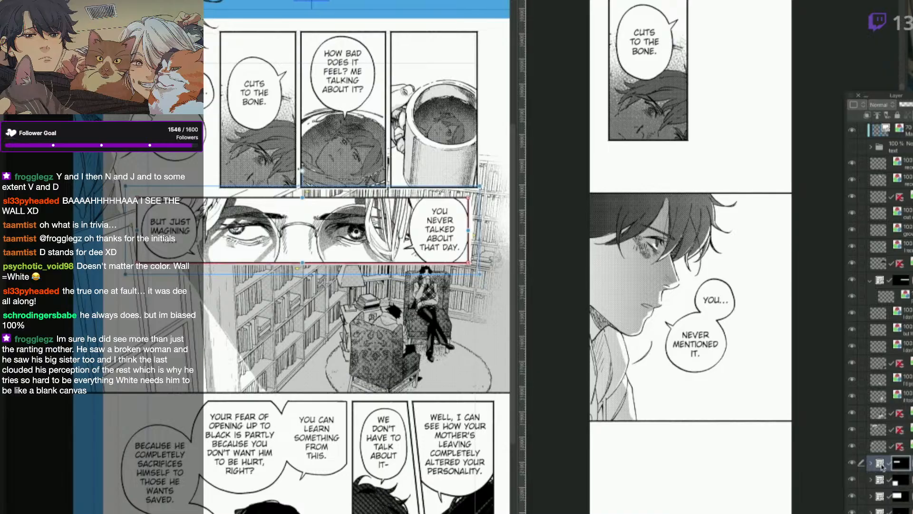
click(870, 464)
drag(885, 479, 878, 457)
click(870, 480)
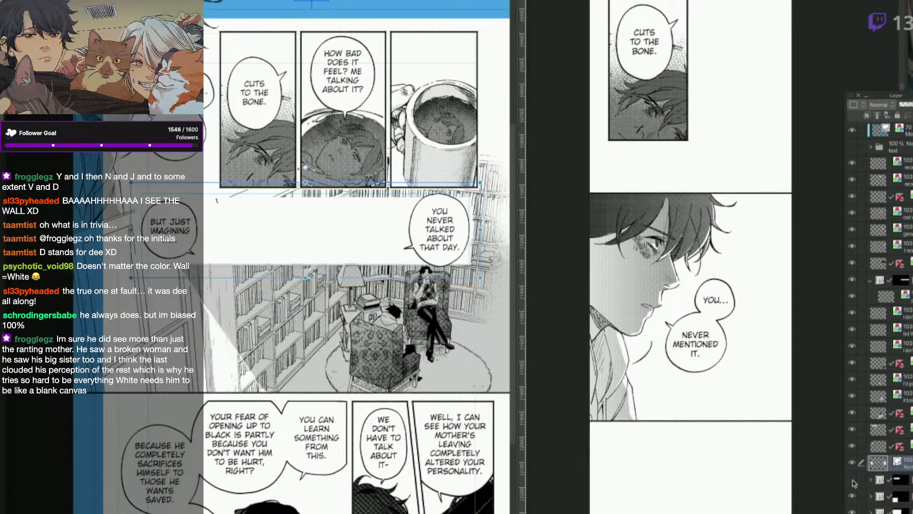
click(880, 479)
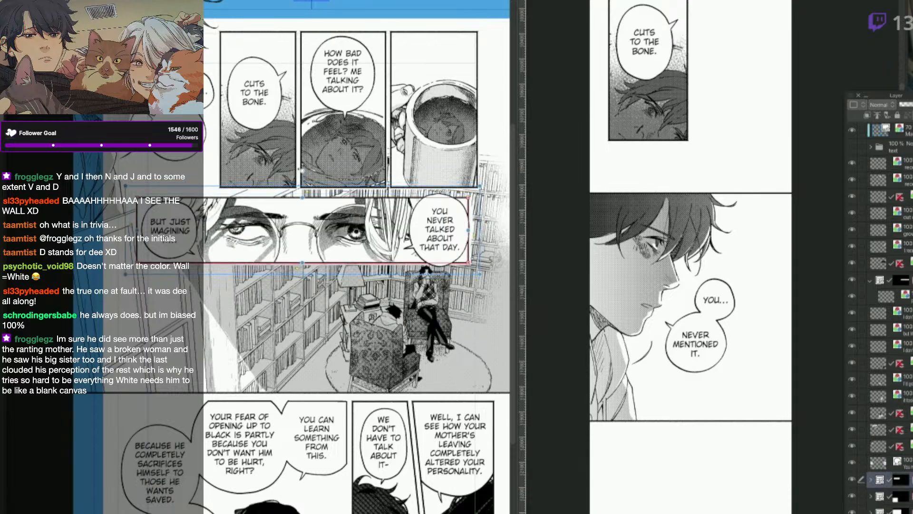
key(alt+shift+e)
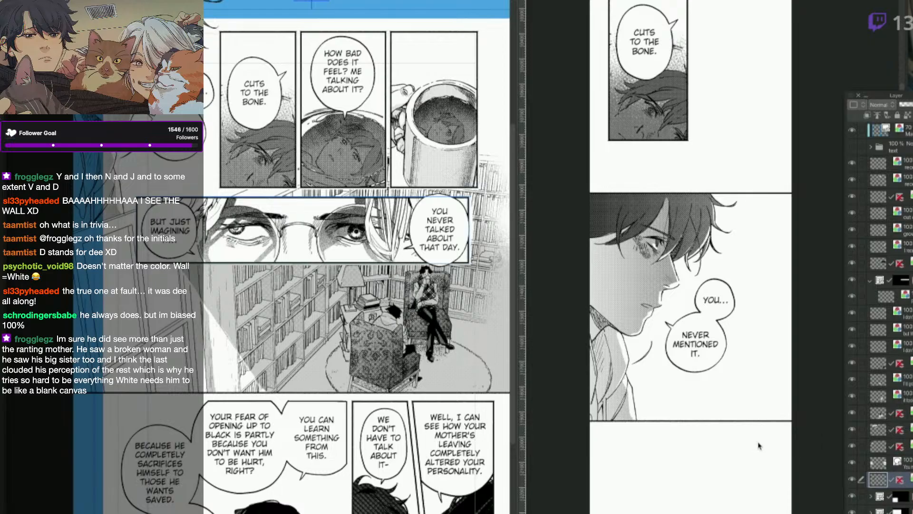
Paste the eyes panel into the strip, shrink it to slightly wider than the strip and place it below the profile panel.
key(ctrl+v)
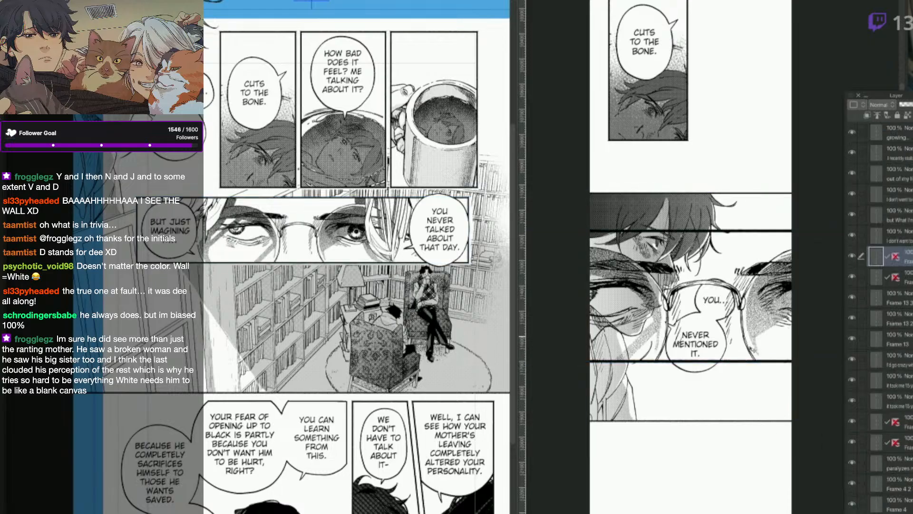
drag(742, 466, 725, 252)
key(q)
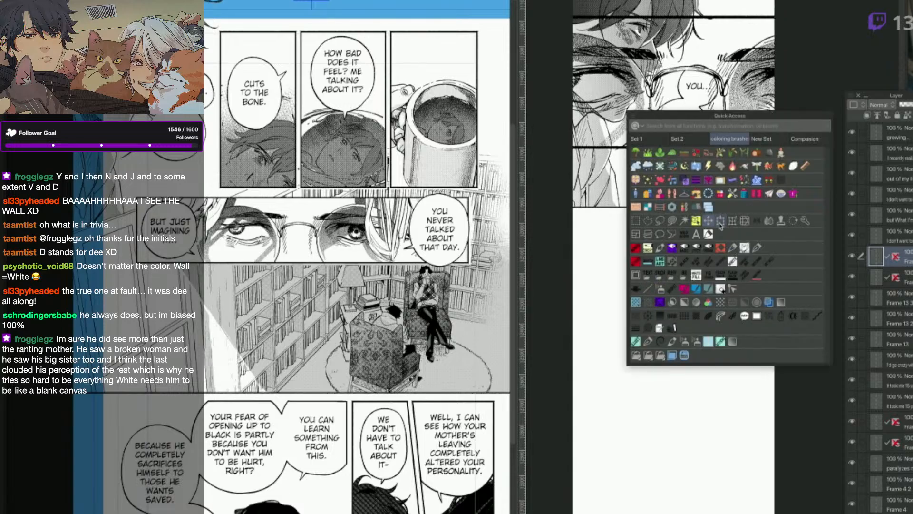
click(721, 221)
drag(699, 180, 679, 313)
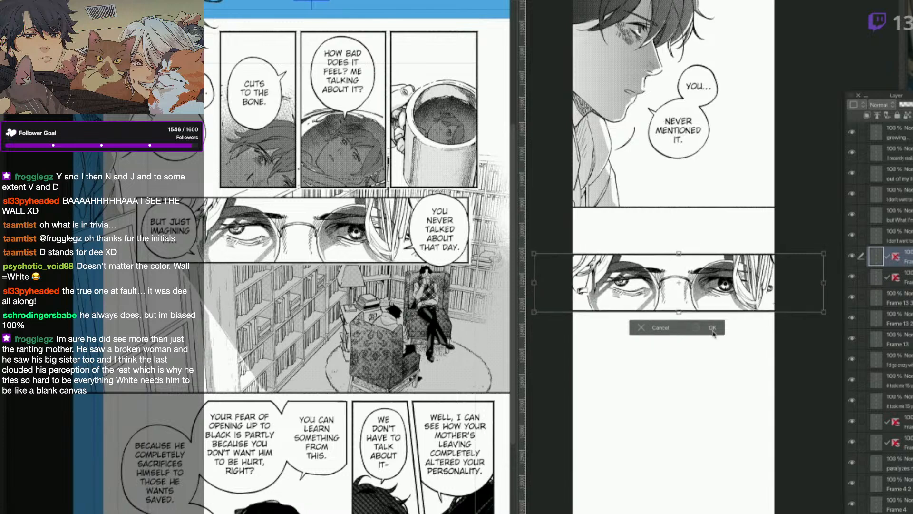
click(713, 333)
Move the eyes panel further down to widen the gap beneath the profile panel.
scroll(740, 313, up, 3)
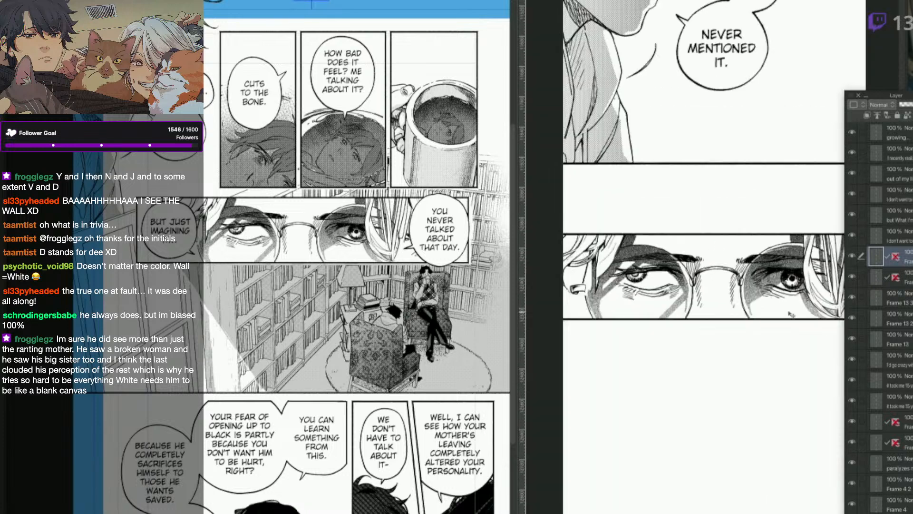
drag(772, 315, 719, 334)
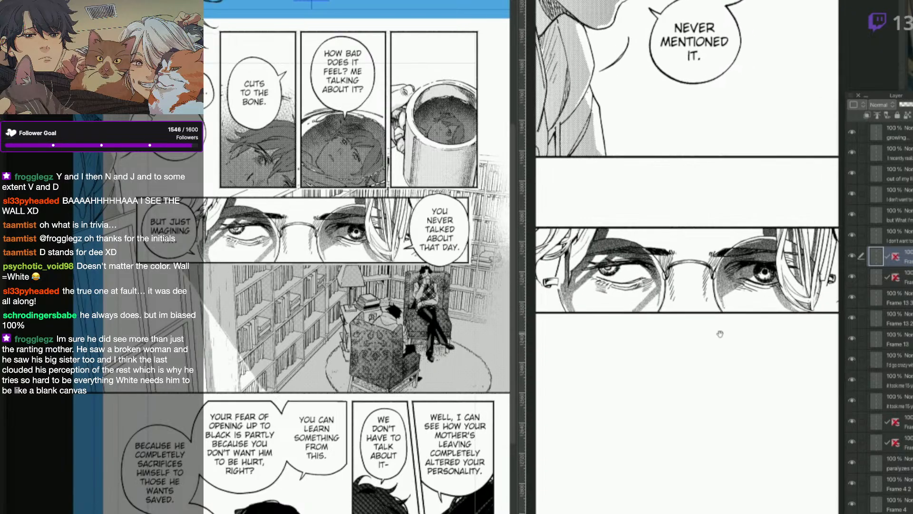
drag(721, 388, 726, 388)
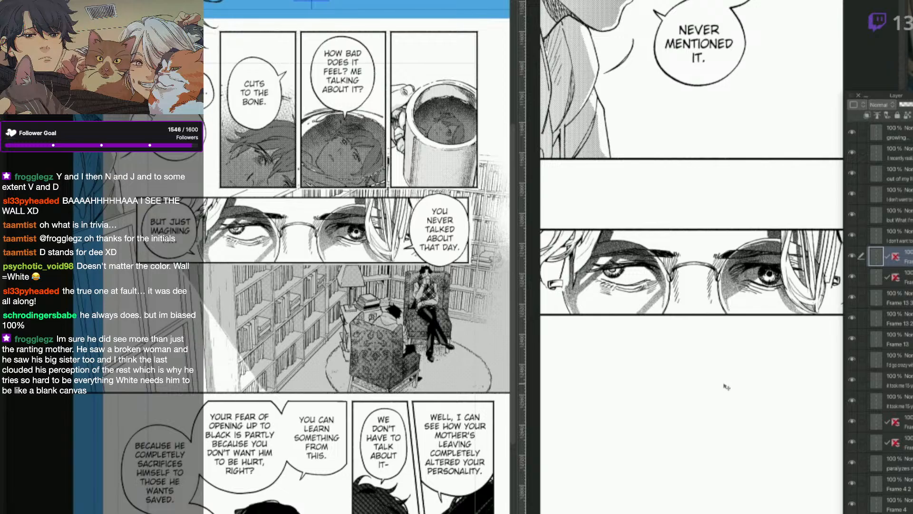
key(ctrl+minus)
drag(728, 338, 730, 406)
On the page, move the "But just imagining it..." balloon down clear of the eyes panel and rasterize the balloon layer.
click(443, 266)
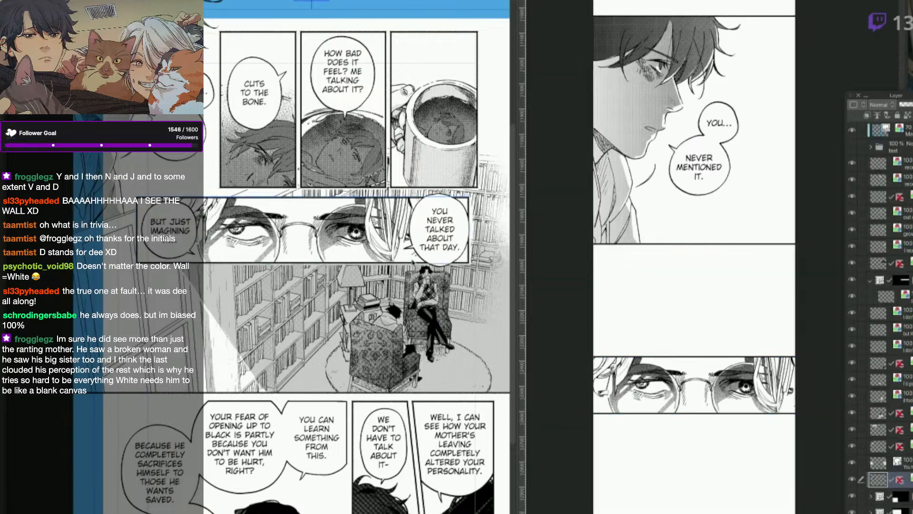
click(428, 256)
click(410, 250)
mouse_move(410, 250)
mouse_down()
mouse_move(417, 262)
mouse_move(410, 235)
mouse_up()
click(456, 221)
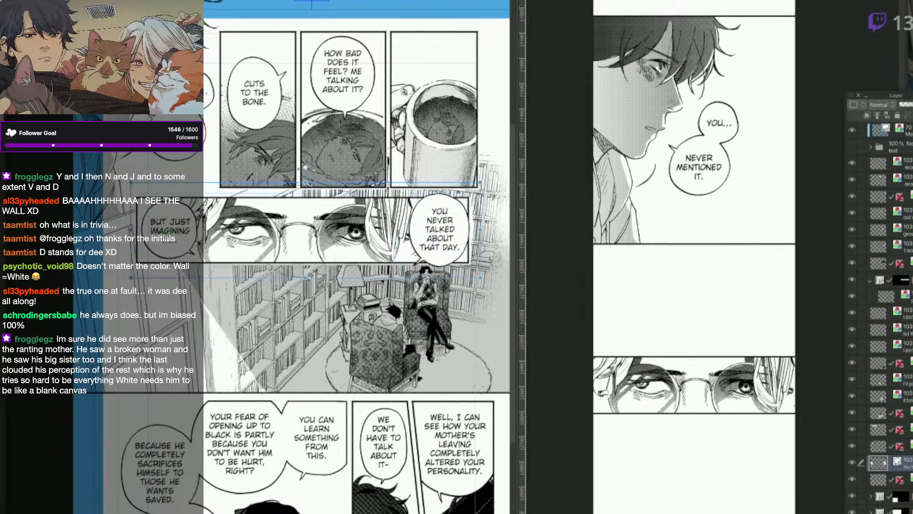
click(175, 255)
drag(174, 256, 177, 338)
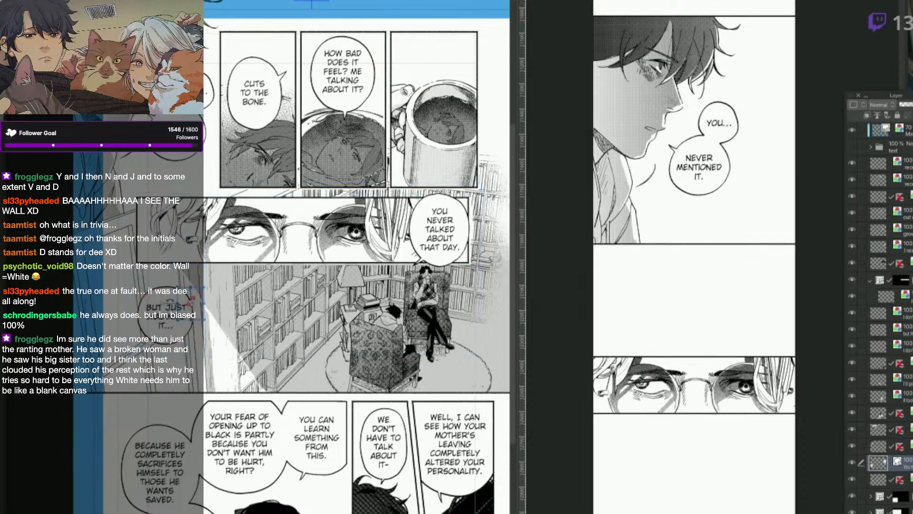
click(195, 309)
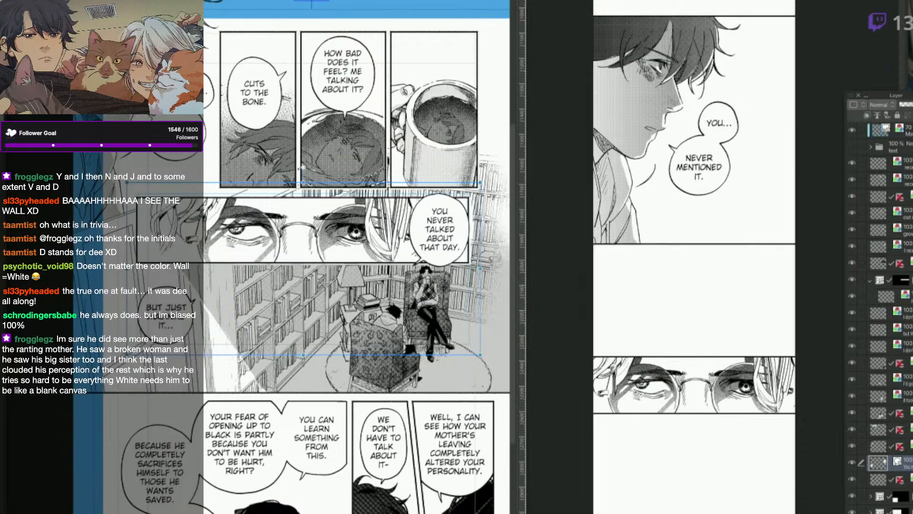
key(ctrl+shift+r)
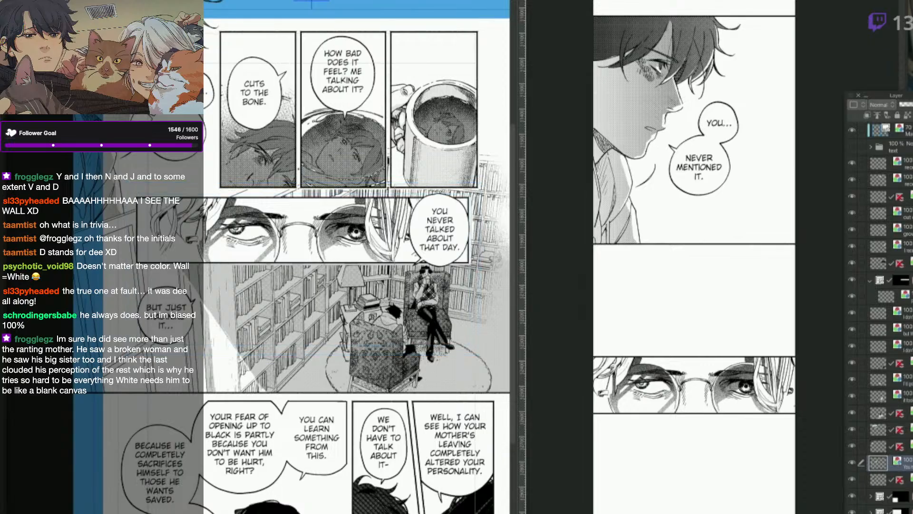
Copy the "You never talked about that day." balloon into the strip, shrink it and set it overlapping the eyes panel's upper edge.
key(ctrl+a)
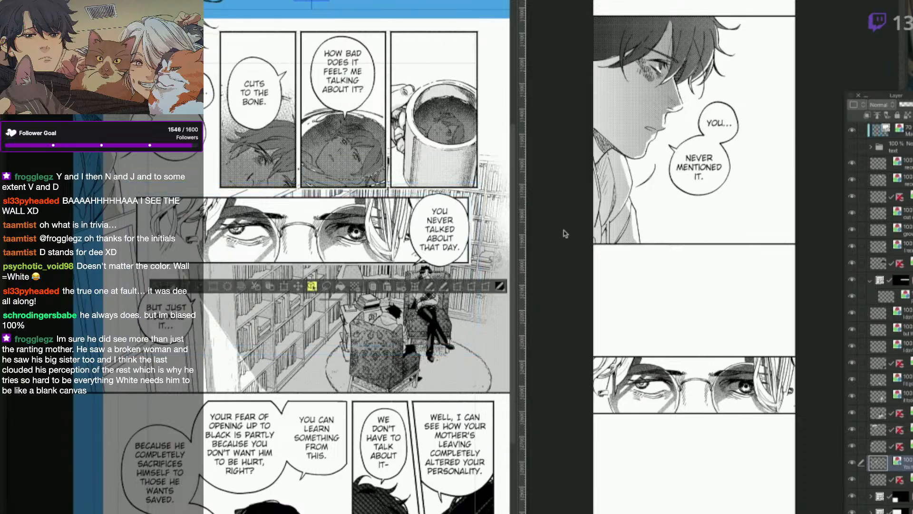
click(743, 335)
key(ctrl+v)
key(ctrl+t)
drag(775, 222, 725, 292)
drag(715, 329, 776, 329)
key(Return)
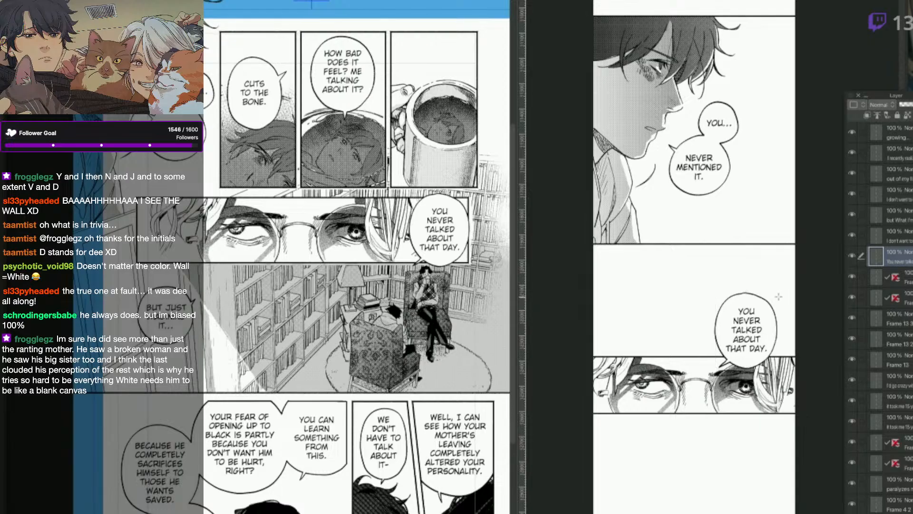
key(ctrl+t)
drag(775, 295, 772, 299)
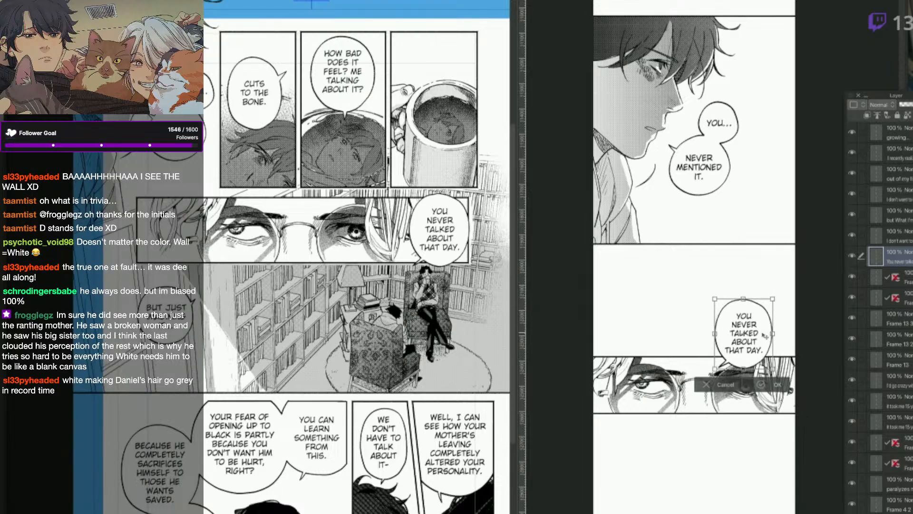
key(Return)
drag(756, 358, 755, 356)
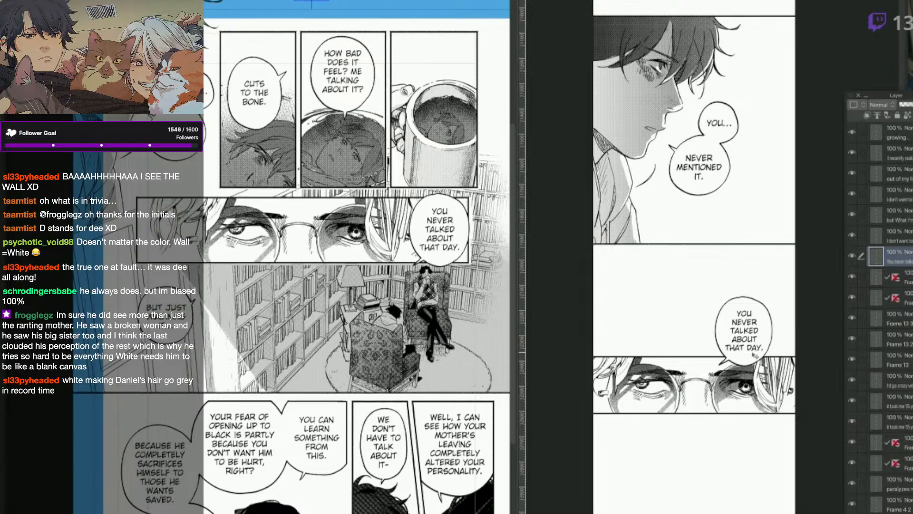
Copy the "But just imagining it..." balloon into the strip, shrink it and set it over the left part of the eyes panel's lower edge.
click(342, 372)
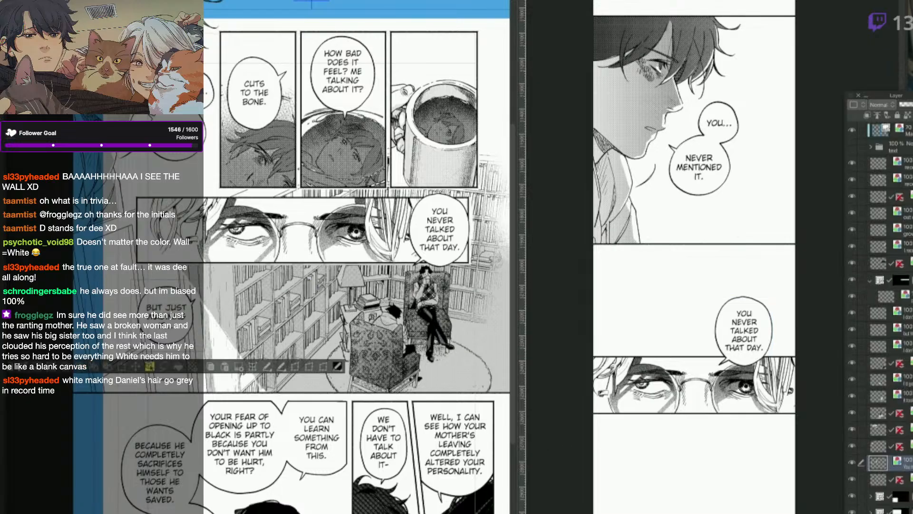
click(723, 463)
key(ctrl+v)
drag(742, 291, 699, 455)
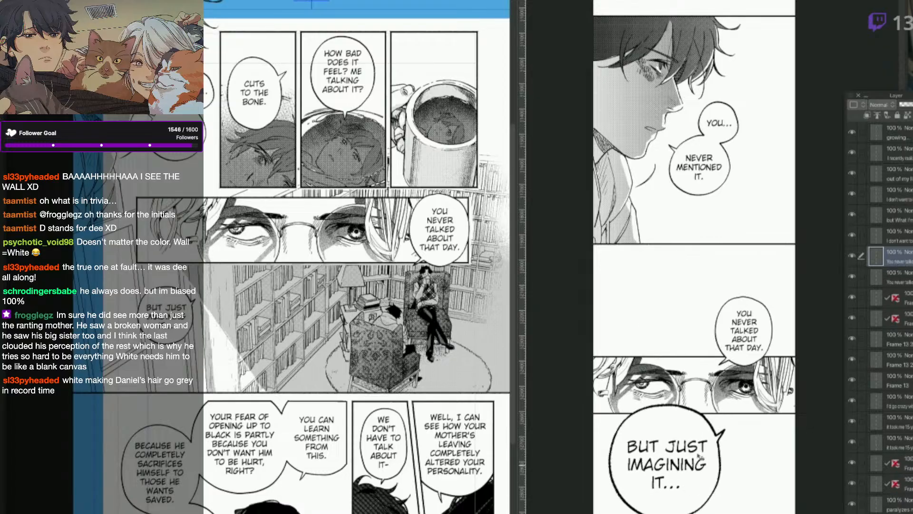
key(ctrl+t)
drag(727, 402, 677, 449)
drag(668, 496, 659, 450)
drag(667, 402, 658, 411)
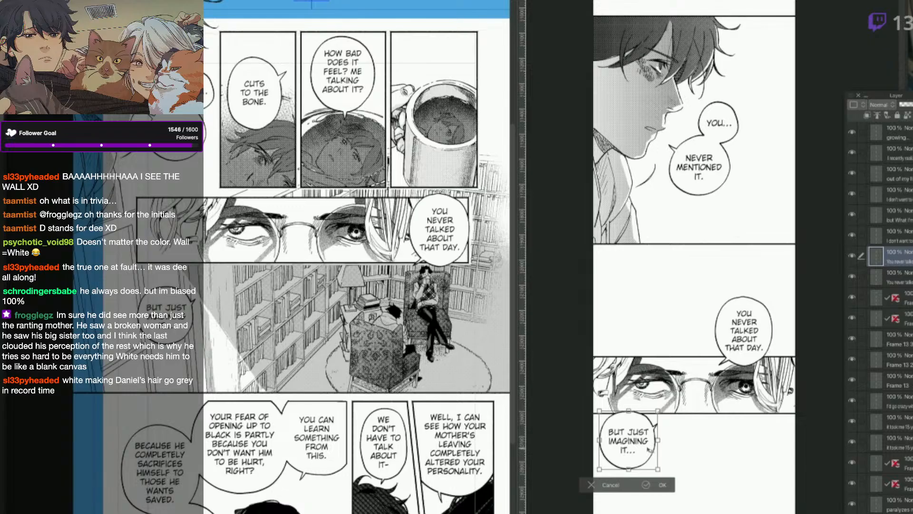
drag(649, 449, 651, 444)
key(Return)
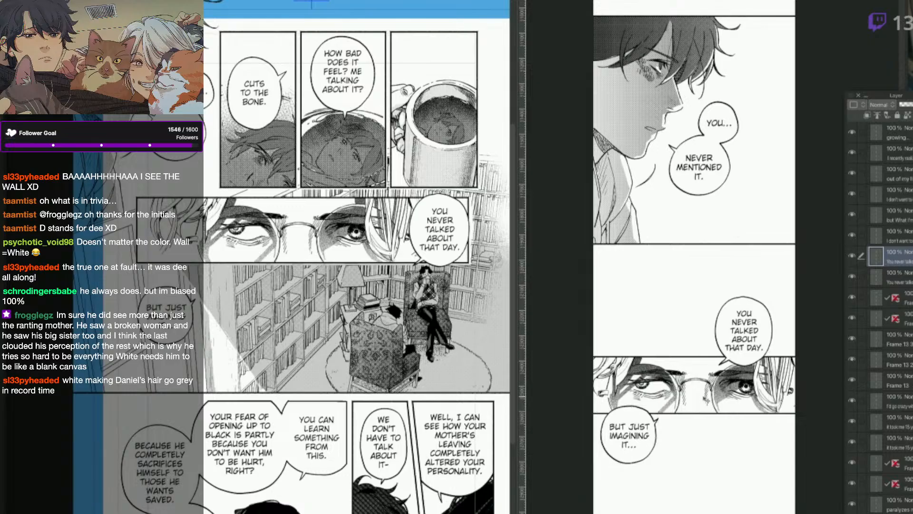
Shift the "You never talked about that day." balloon toward the strip's right edge and nudge the "But just imagining it..." balloon left.
click(766, 344)
drag(767, 344, 785, 350)
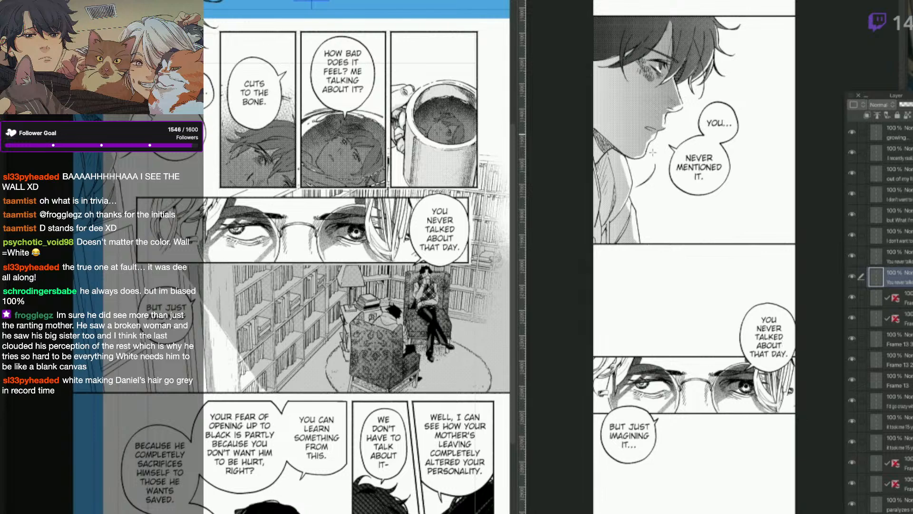
drag(698, 456, 686, 361)
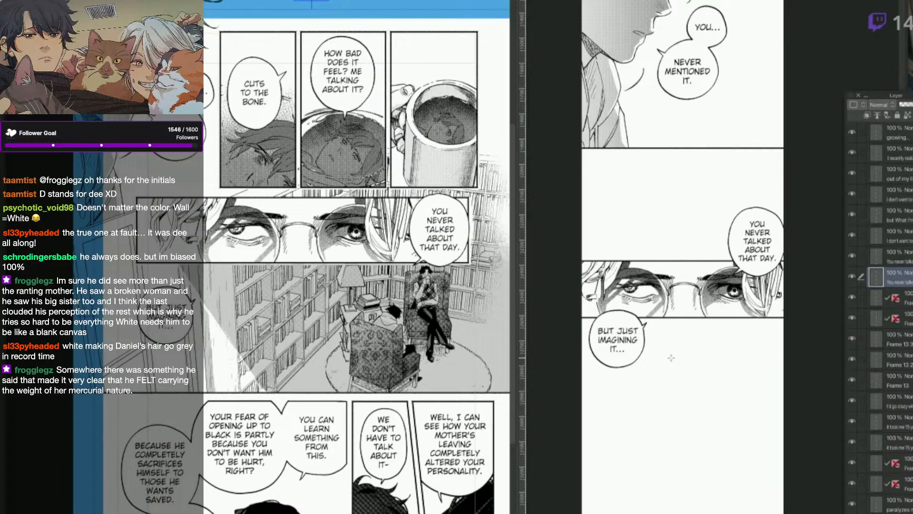
key(F6)
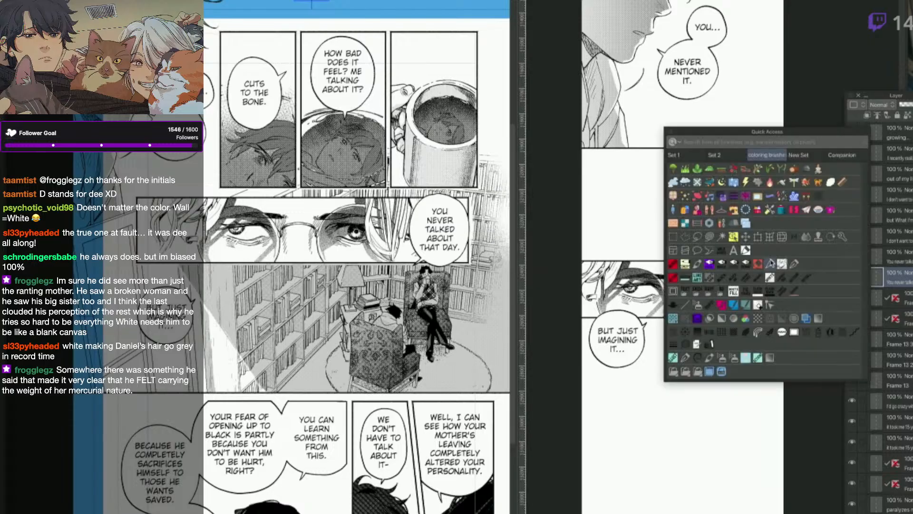
click(731, 236)
drag(756, 274, 752, 274)
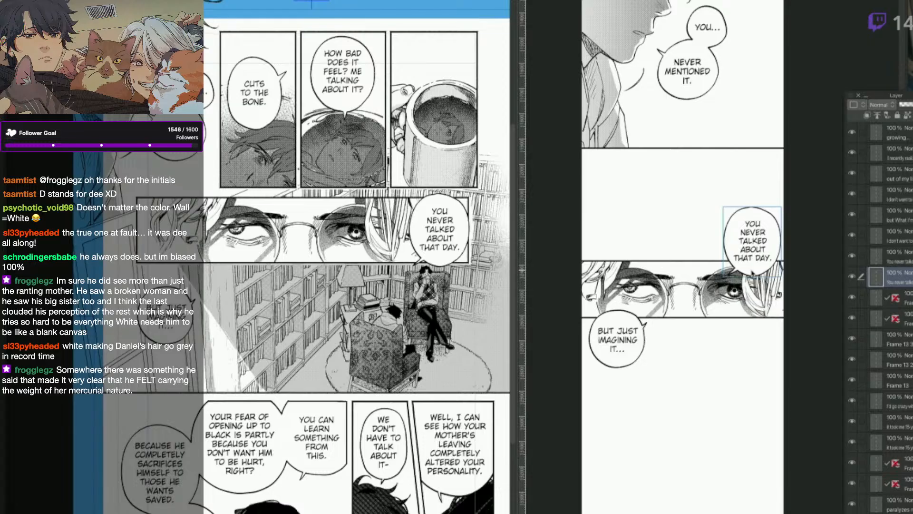
drag(614, 360, 614, 360)
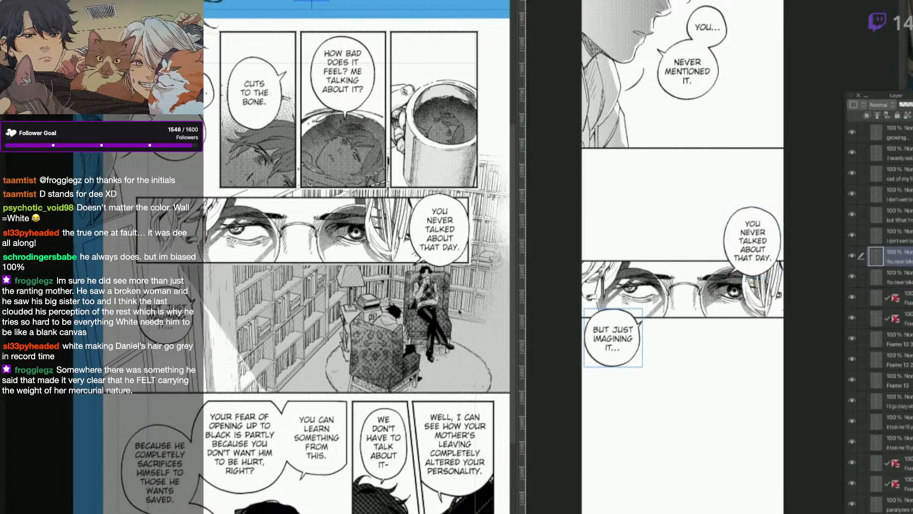
On the page, clear the balloon selection, collapse the open panel folder and expand the library panel's folder.
click(402, 291)
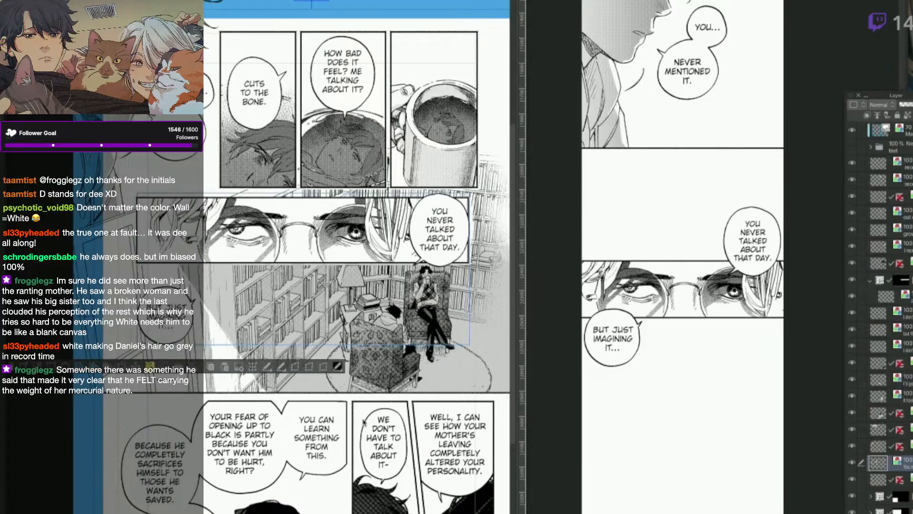
drag(426, 493, 369, 478)
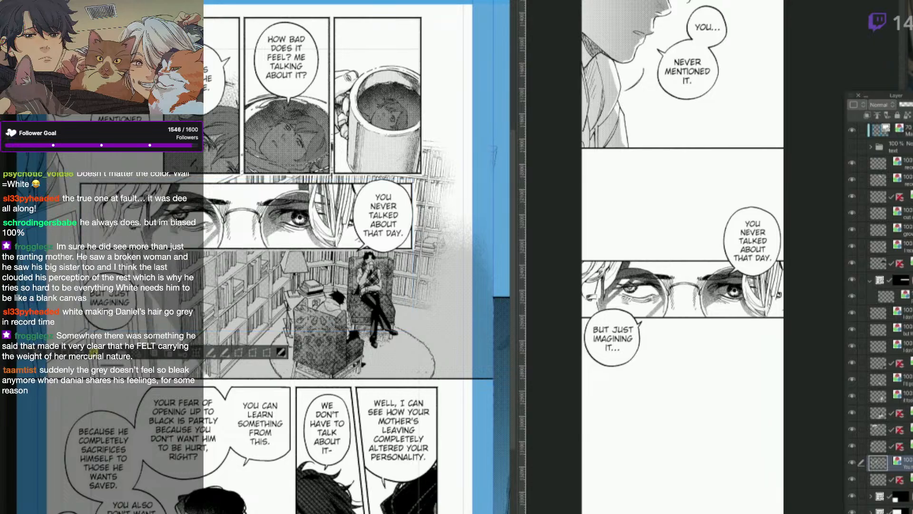
click(709, 455)
drag(703, 478, 703, 407)
click(430, 376)
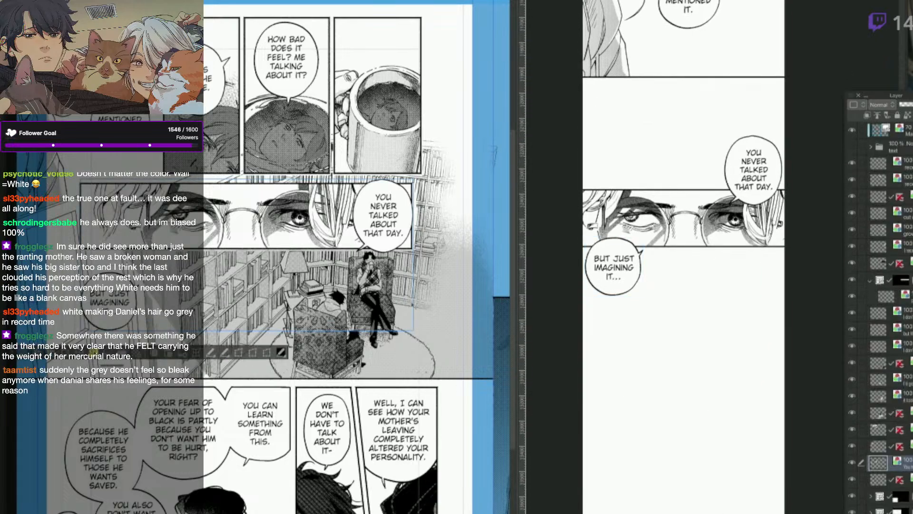
key(Delete)
key(ctrl+z)
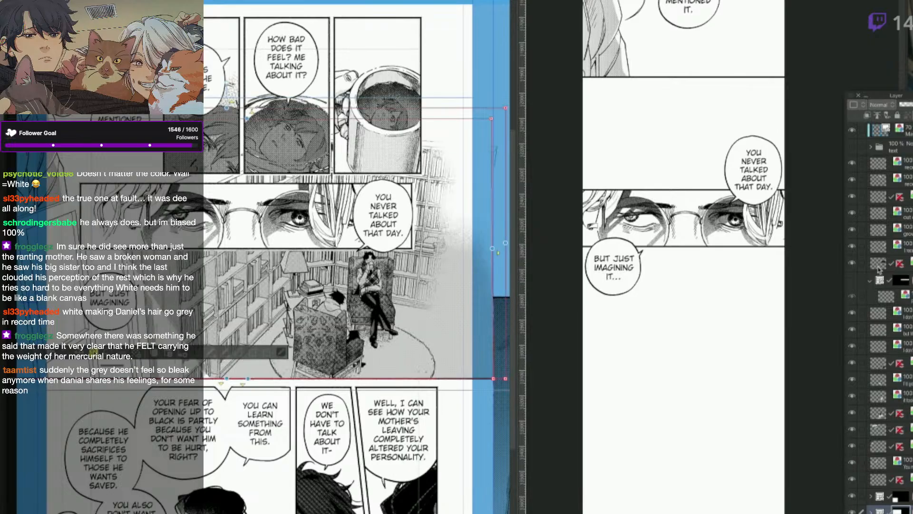
click(871, 280)
click(870, 496)
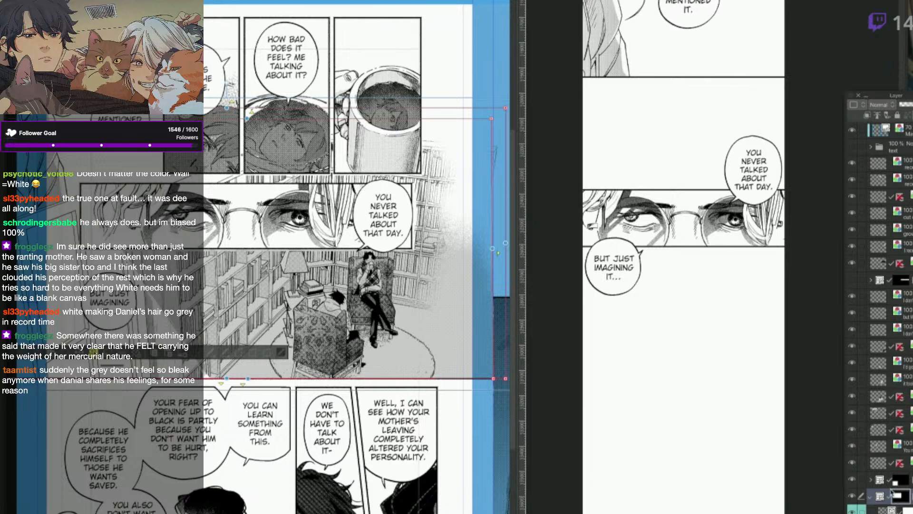
Hide the balloon layer and the merged eyes panel layer on the page.
scroll(907, 271, down, 4)
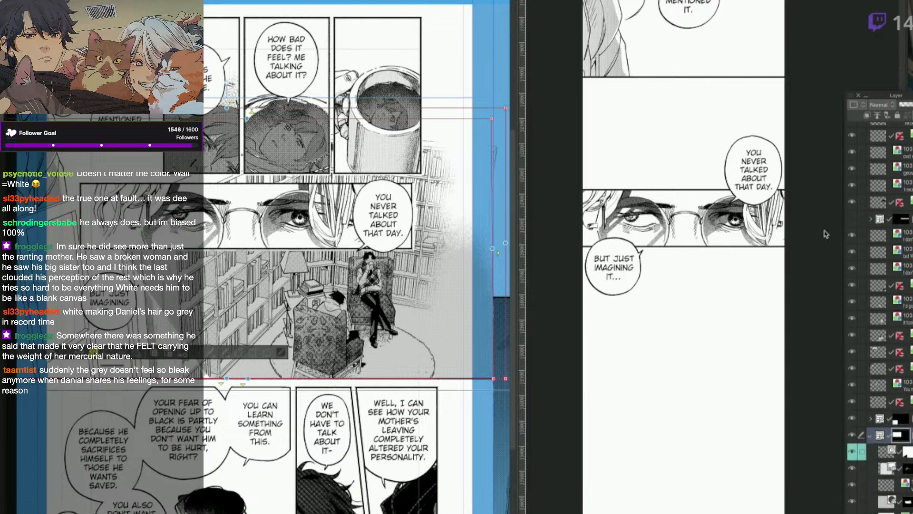
key(q)
click(232, 285)
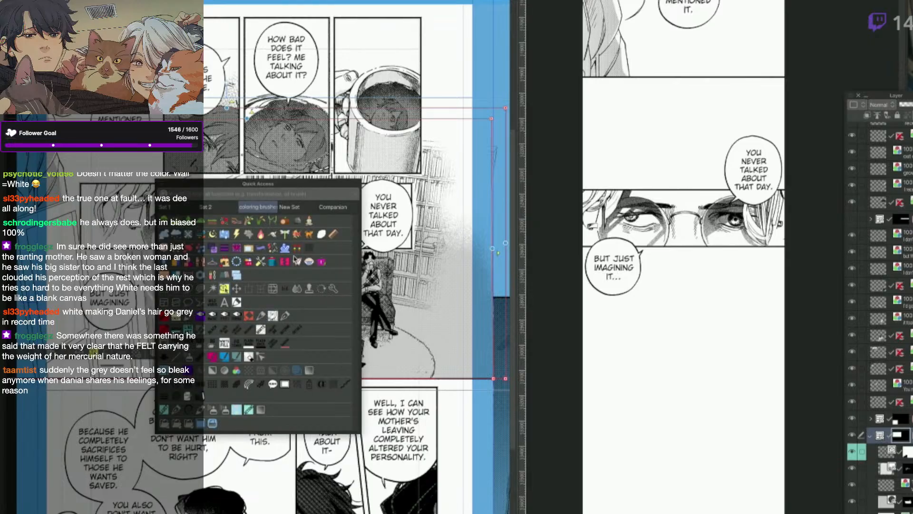
click(380, 237)
click(851, 385)
click(851, 402)
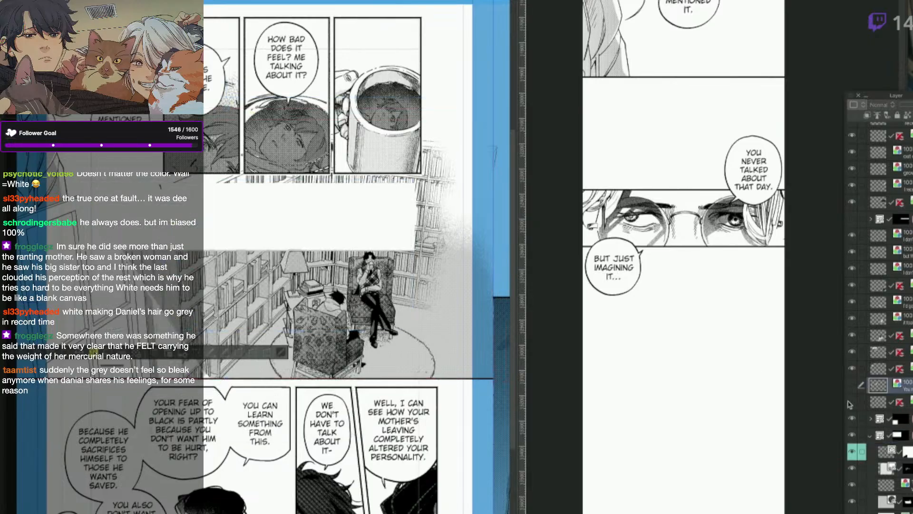
Toggle layers in the library panel's folder to find what blanks out the band across the bookshelves.
click(394, 243)
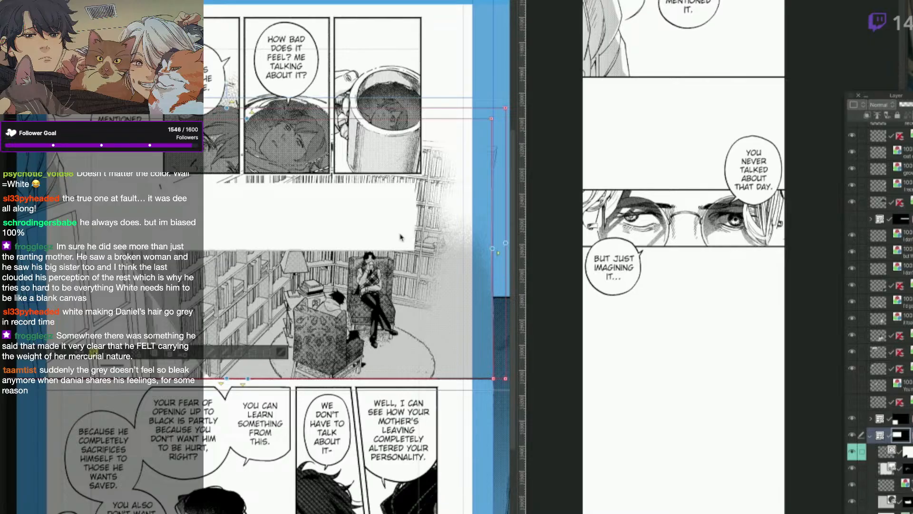
click(887, 502)
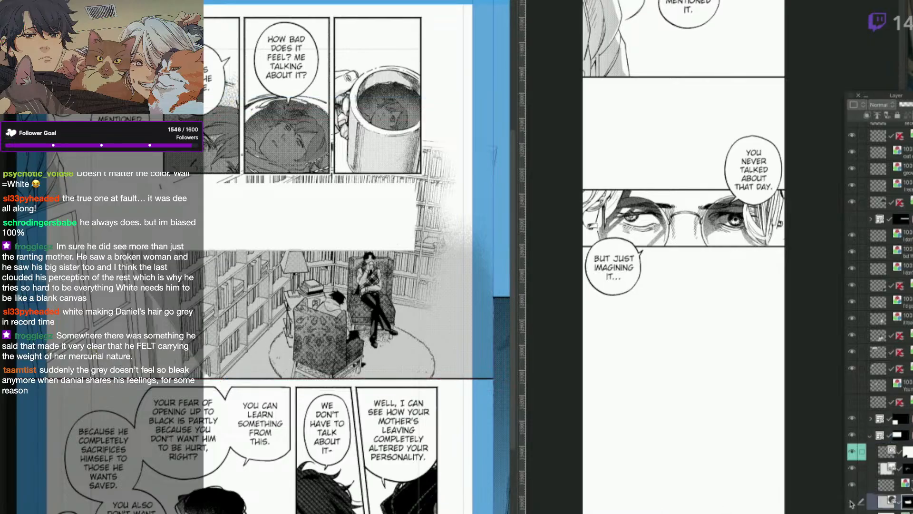
click(852, 503)
click(851, 503)
scroll(880, 309, down, 3)
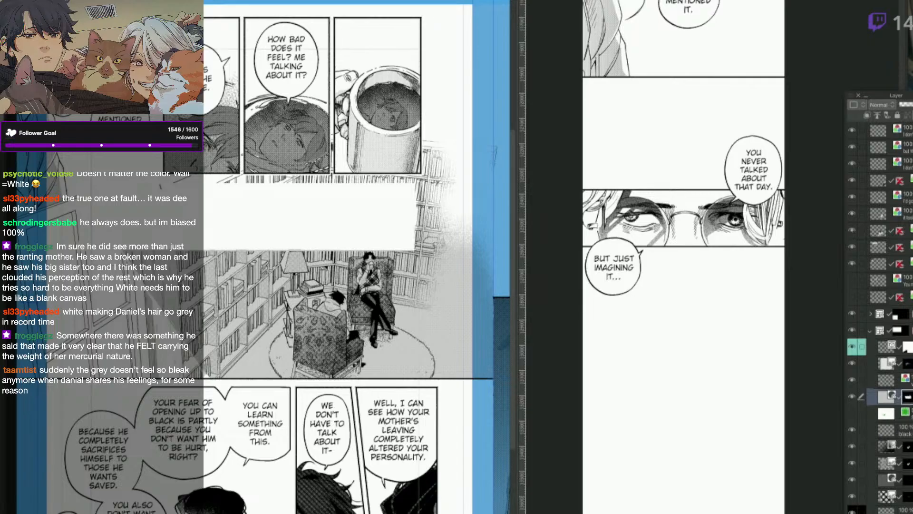
click(852, 381)
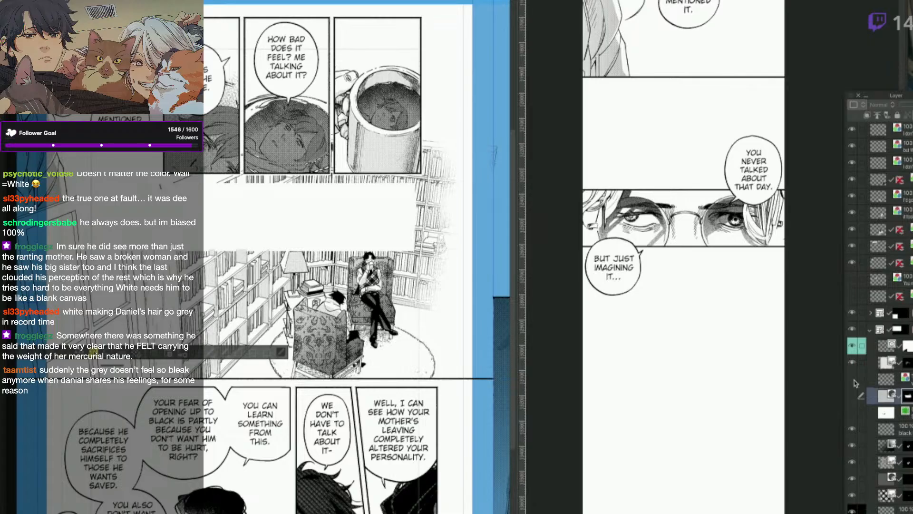
click(853, 395)
click(398, 248)
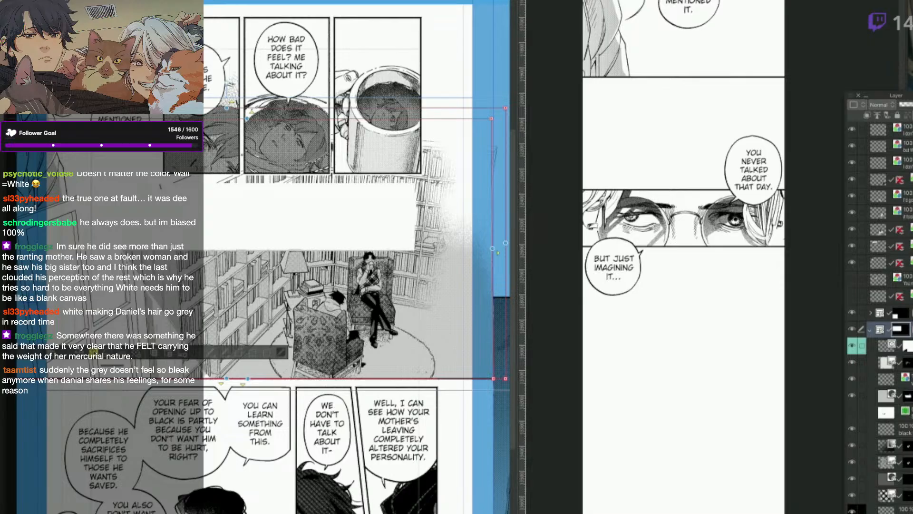
Reveal the blanked-out band across the bookshelves on the nested folder's mask and clear the selection.
scroll(885, 428, down, 5)
click(906, 470)
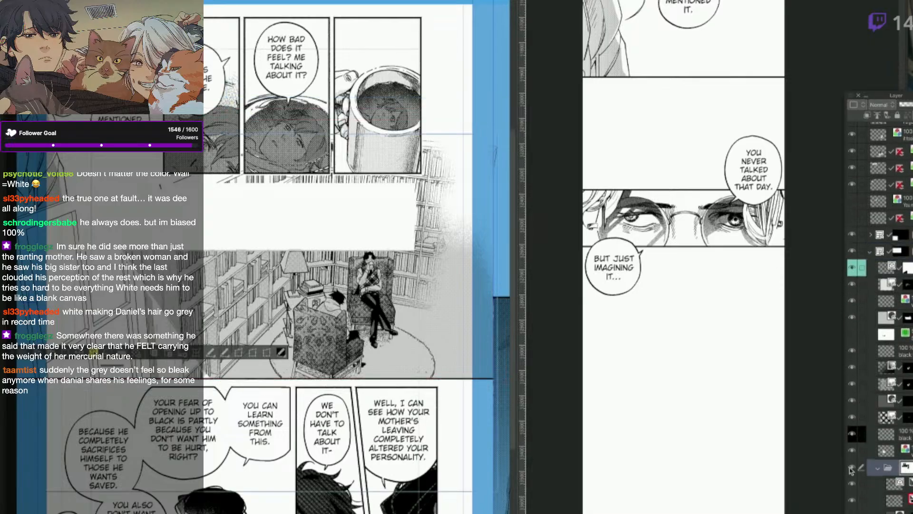
click(852, 469)
click(852, 468)
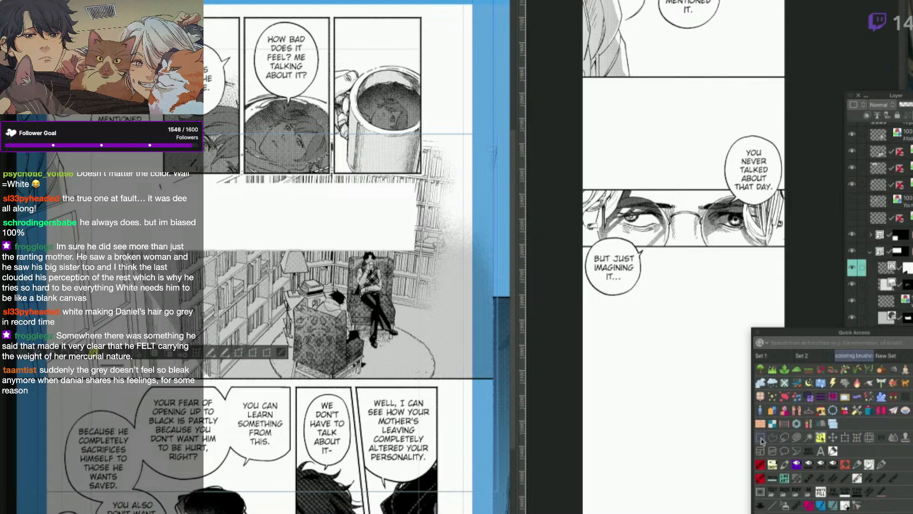
drag(274, 217, 372, 254)
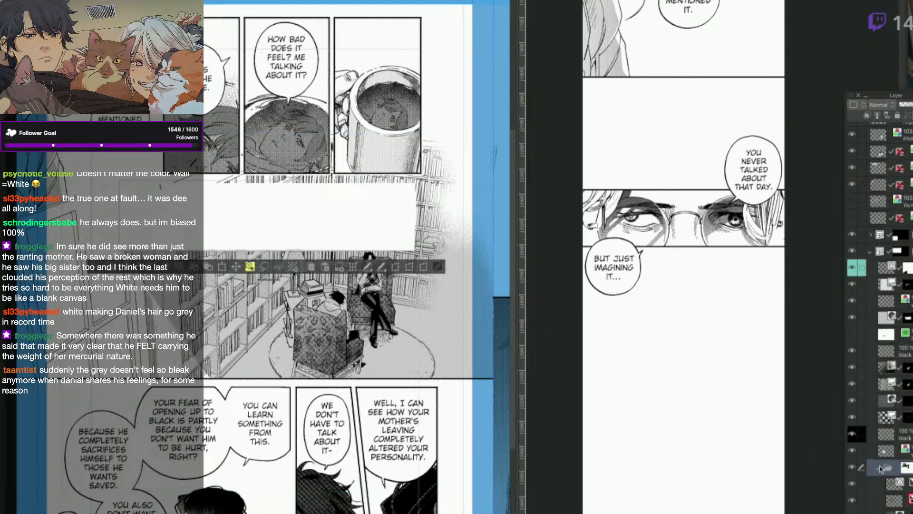
click(278, 268)
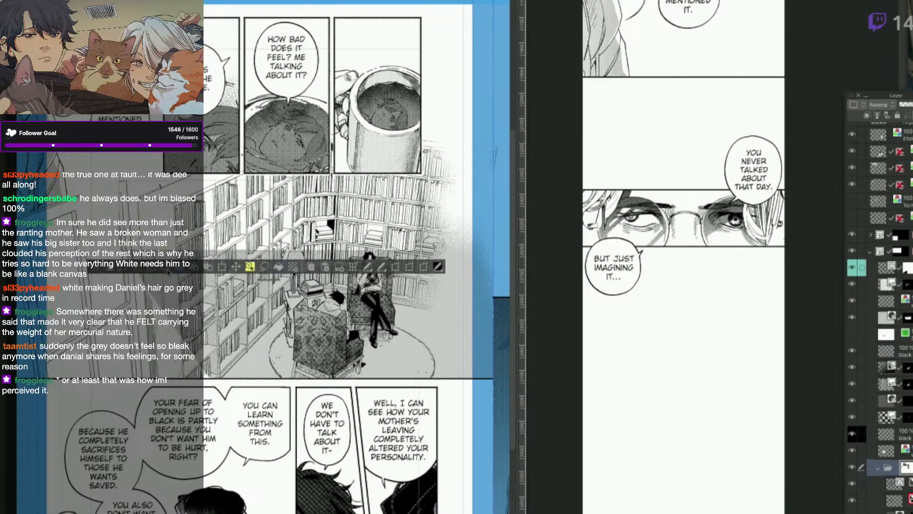
key(ctrl+d)
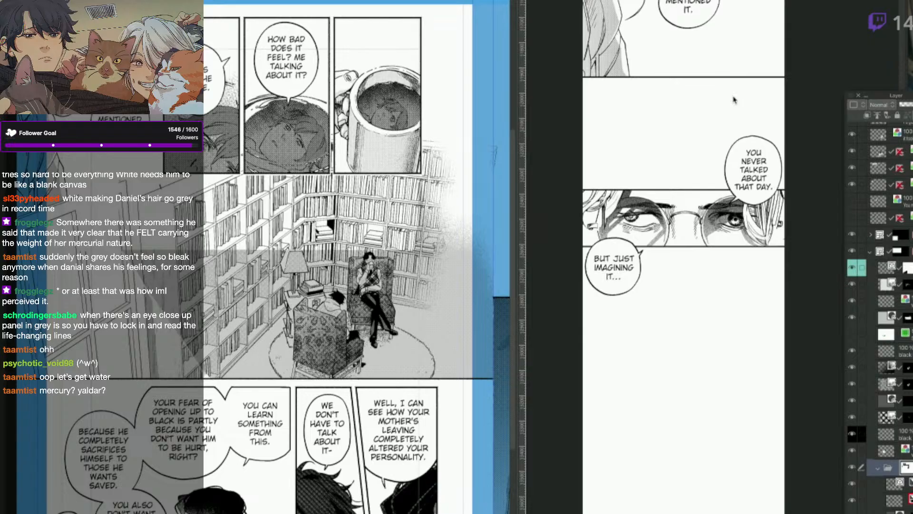
Select the library panel's tone layer and brush its masked shading back in over the restored bookshelves.
key(ctrl+a)
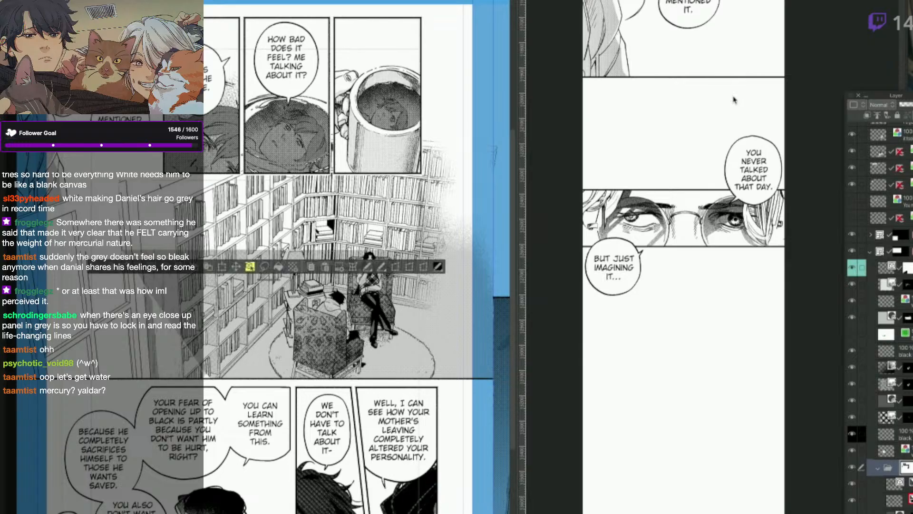
key(ctrl+d)
click(855, 322)
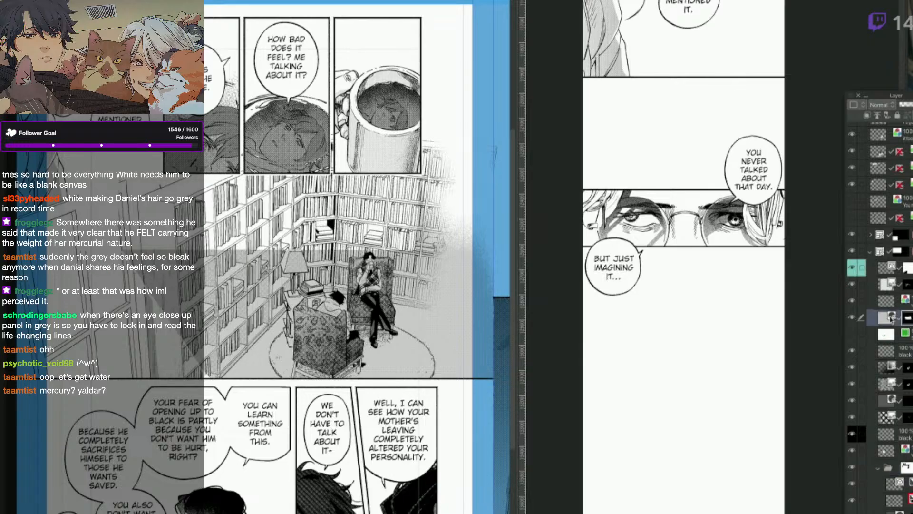
click(855, 322)
key(q)
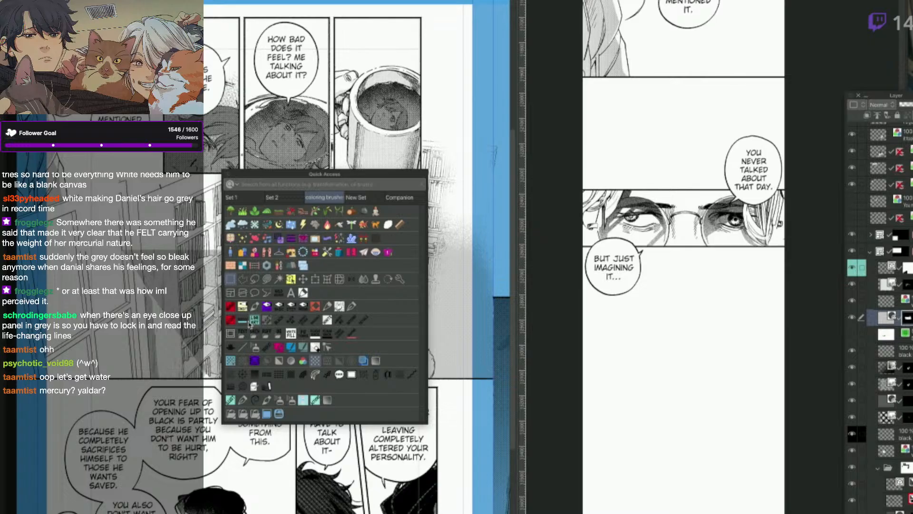
click(243, 347)
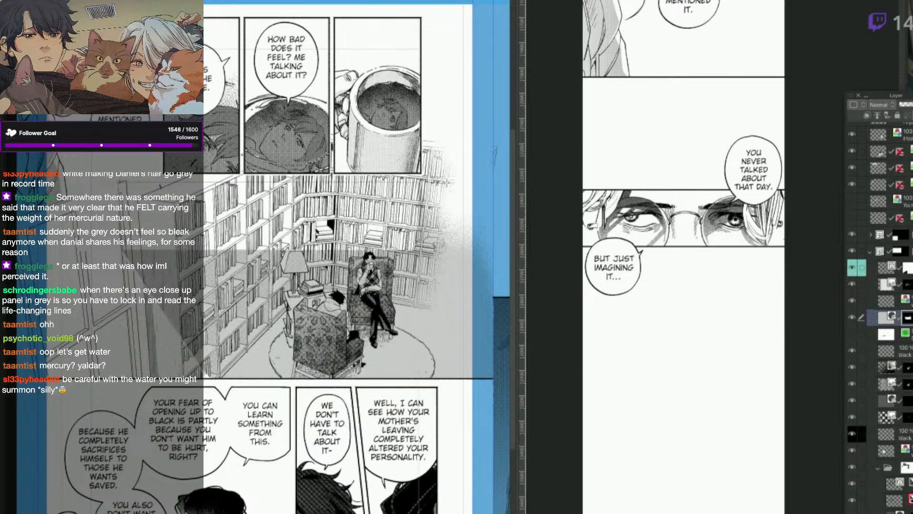
key(q)
click(323, 164)
key(q)
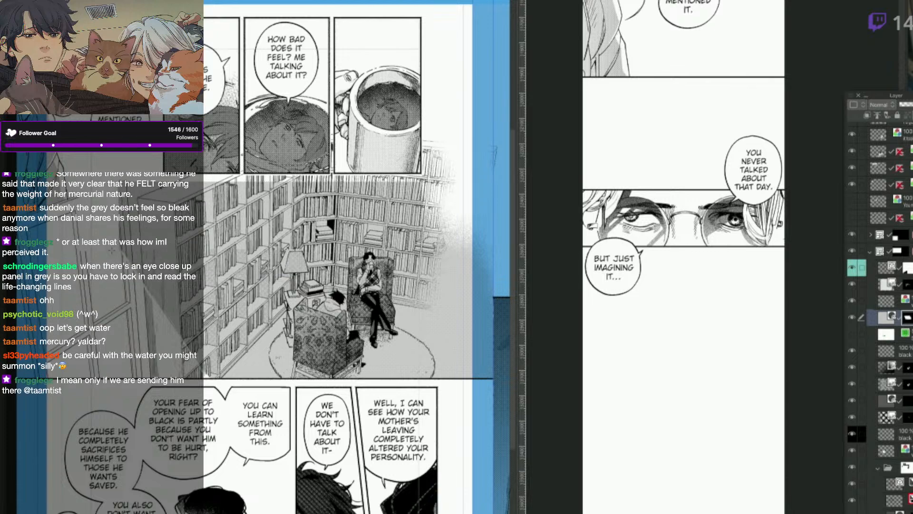
Change brushes and extend the tone shading along the upper and right edges of the library bookshelves.
key(q)
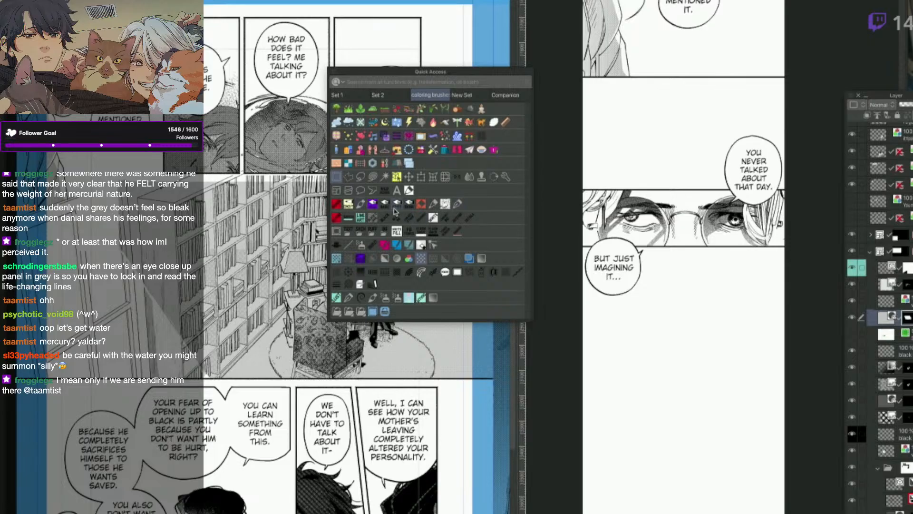
click(394, 209)
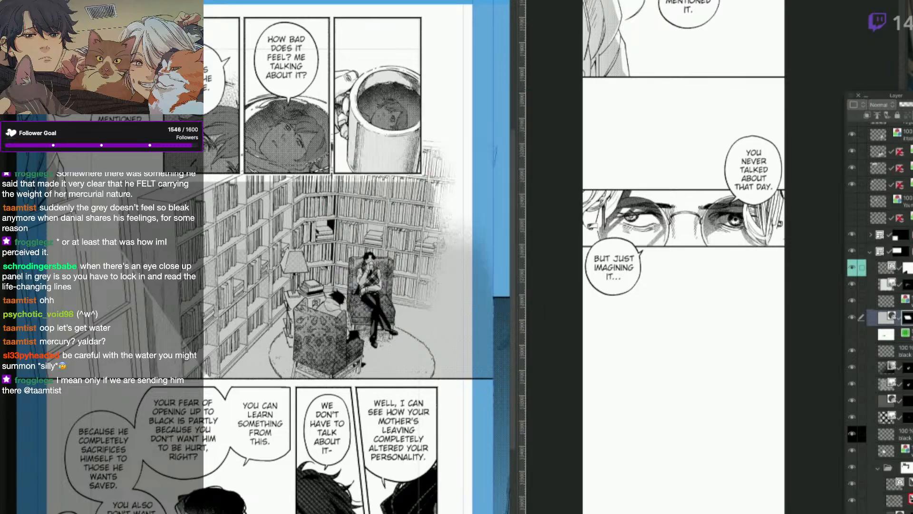
mouse_move(433, 195)
mouse_down()
mouse_move(438, 237)
mouse_move(445, 193)
mouse_move(445, 232)
mouse_up()
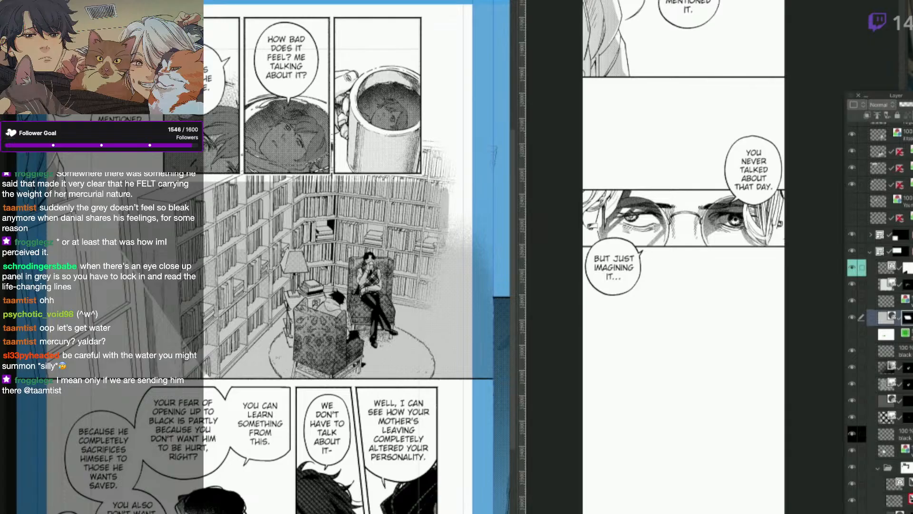
drag(441, 195, 435, 188)
mouse_move(205, 187)
mouse_down()
mouse_move(446, 186)
mouse_move(446, 223)
mouse_up()
drag(452, 183, 449, 242)
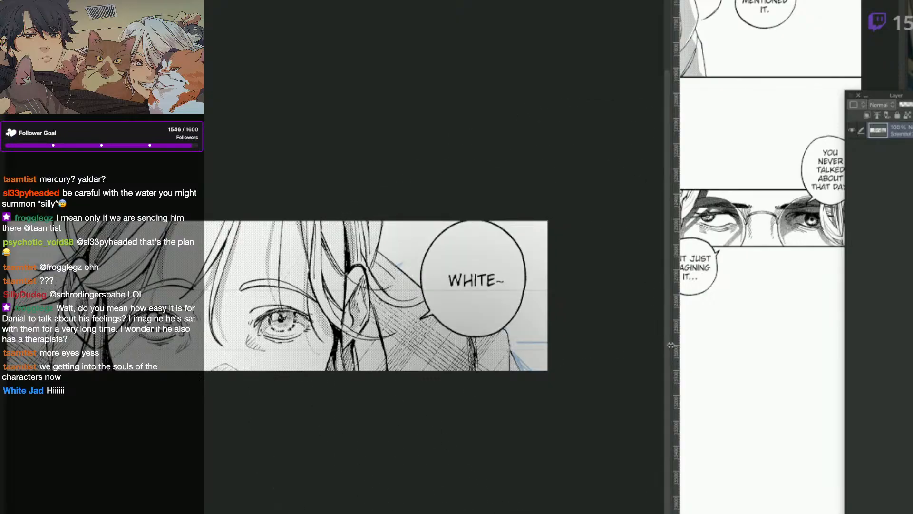
Examine the close-up eyes image with the "WHITE~" and "MM?" balloons, adjusting the split between the two canvases.
drag(670, 345, 792, 346)
drag(628, 394, 613, 390)
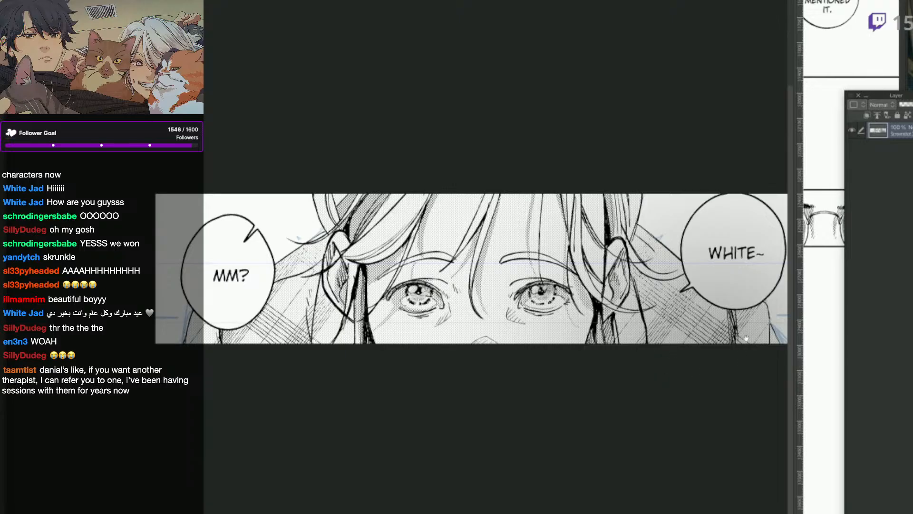
scroll(742, 338, right, 3)
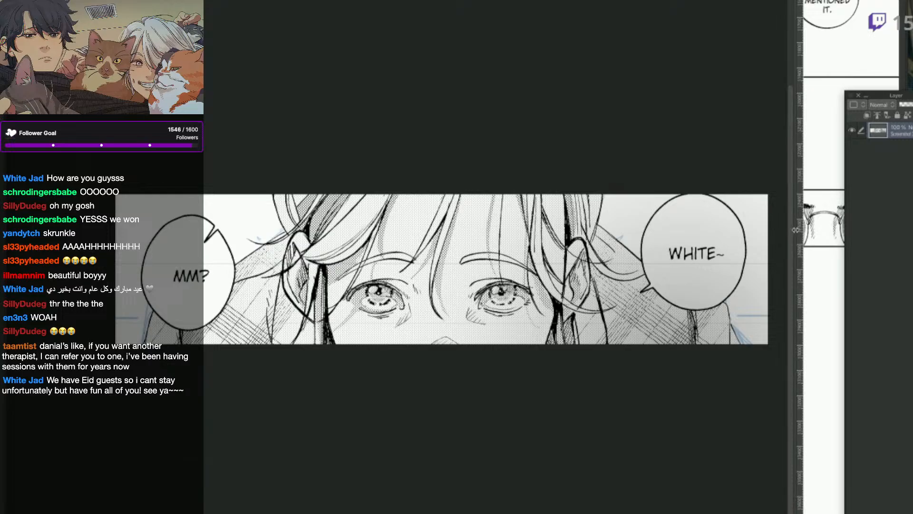
scroll(643, 242, right, 3)
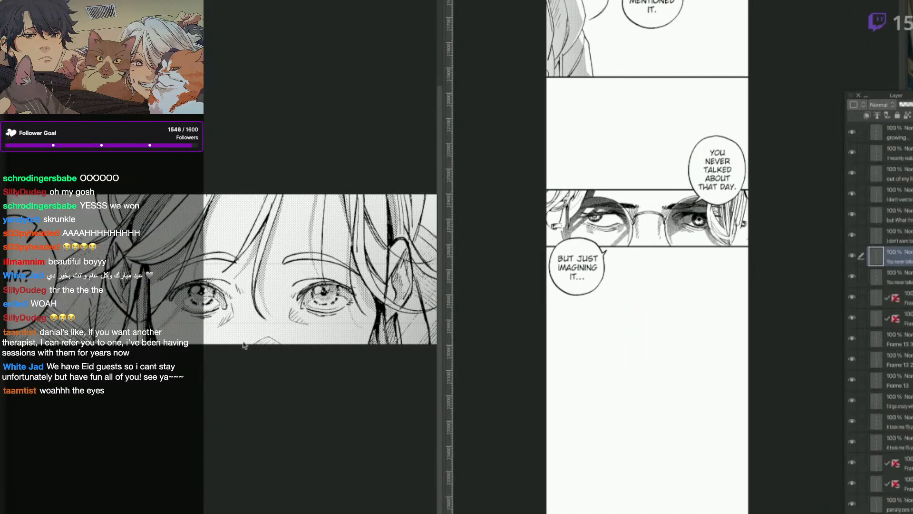
drag(279, 321, 221, 336)
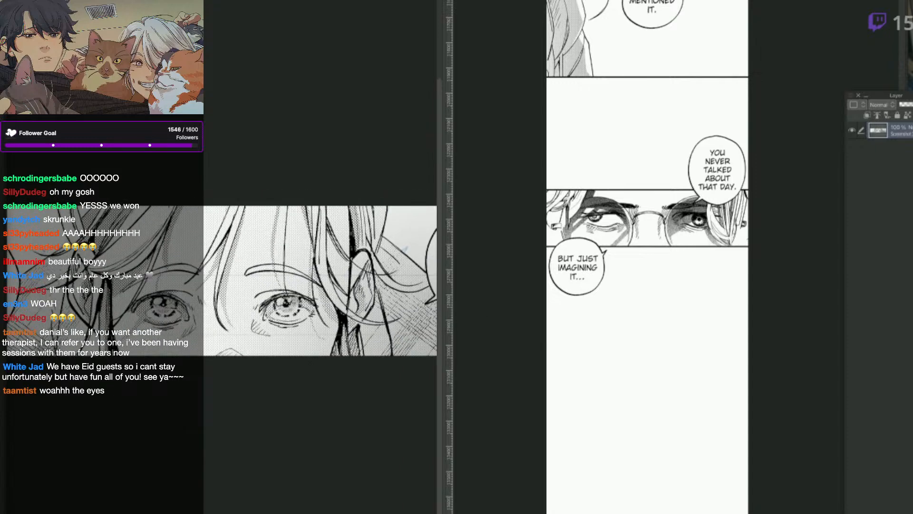
Return to the manga page, collapse the library panel's folder and merge it into a single layer.
key(ctrl+Tab)
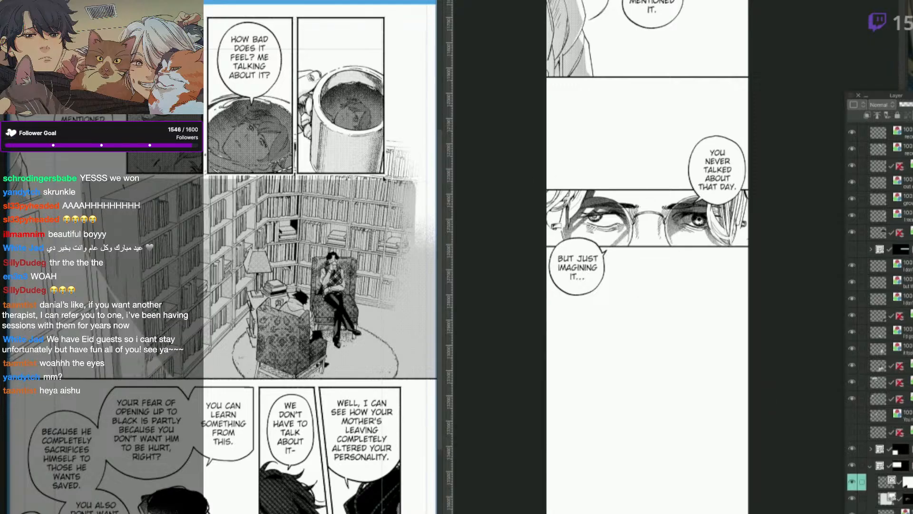
click(385, 183)
scroll(380, 310, down, 2)
scroll(380, 309, left, 1)
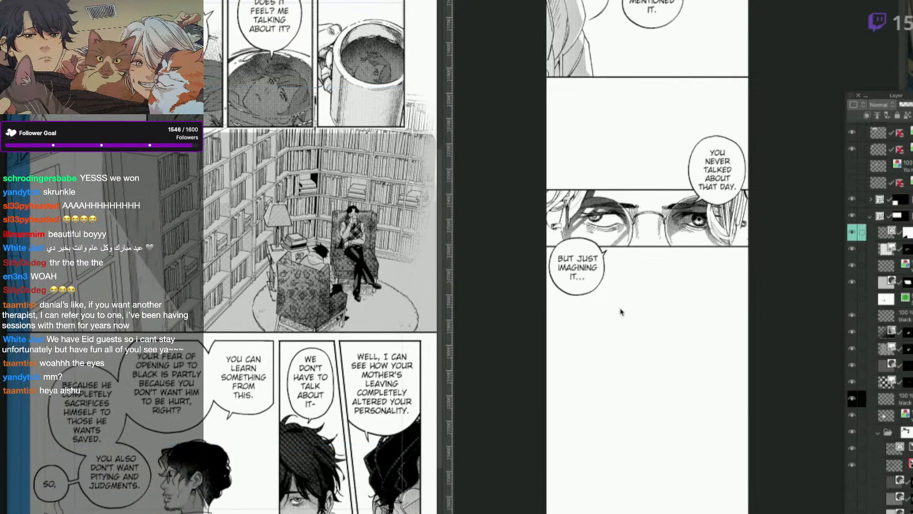
scroll(369, 309, right, 1)
click(875, 436)
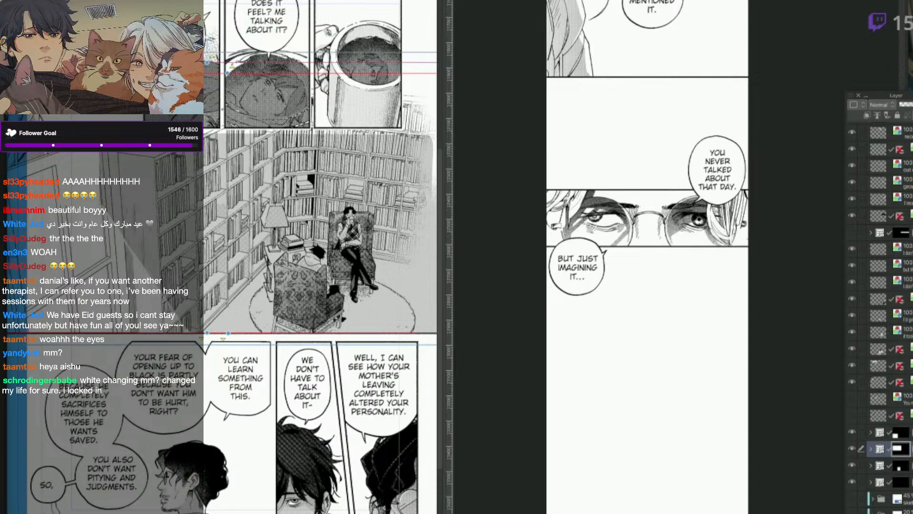
key(alt+shift+e)
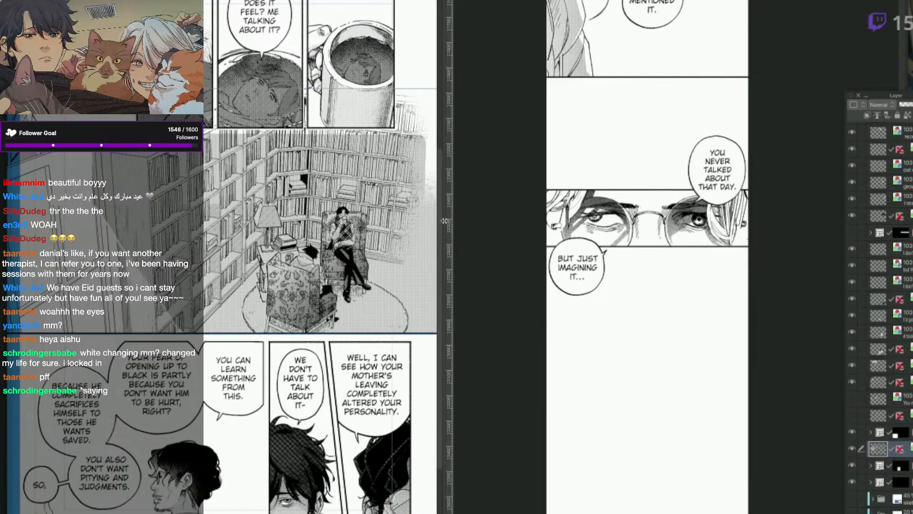
Widen the page view, select the library panel and copy it into the strip below the "But just imagining it..." balloon.
drag(446, 221, 585, 236)
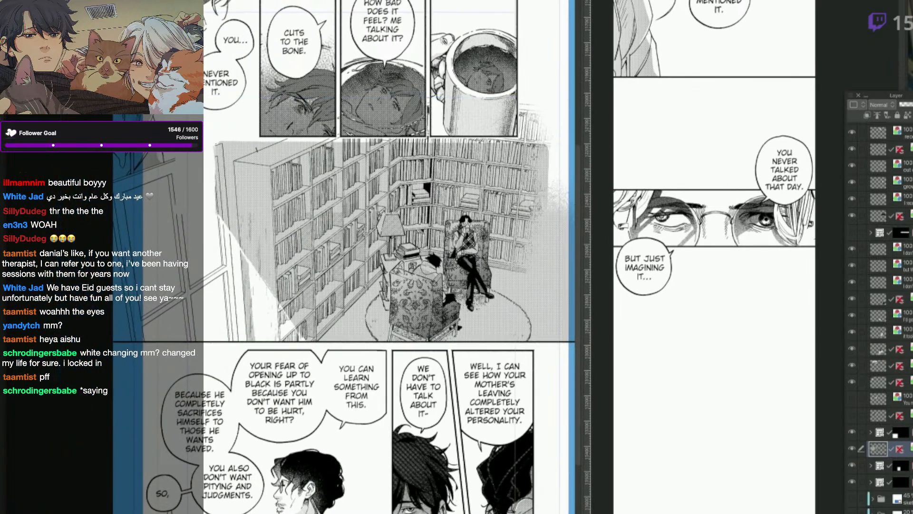
drag(545, 145, 147, 338)
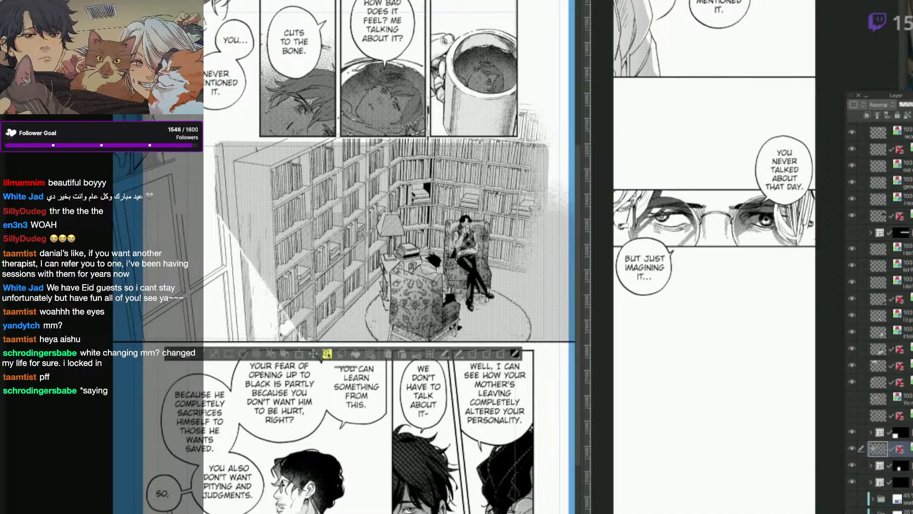
click(722, 369)
key(ctrl+v)
key(ctrl+t)
drag(751, 362, 725, 432)
drag(689, 172, 688, 364)
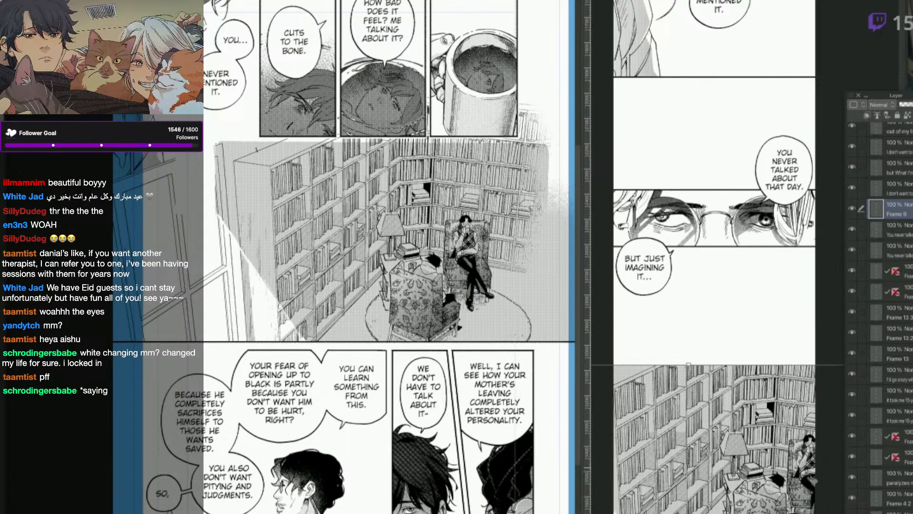
Shrink the library panel to slightly wider than the strip and position it so the bookshelves and both armchairs show.
drag(751, 442, 666, 442)
drag(634, 513, 634, 509)
drag(675, 442, 721, 442)
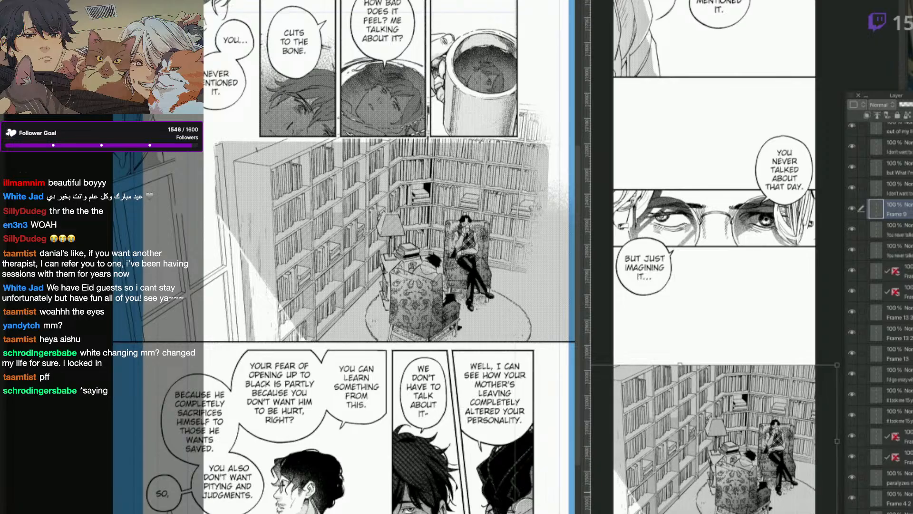
drag(837, 513, 804, 500)
drag(685, 442, 721, 443)
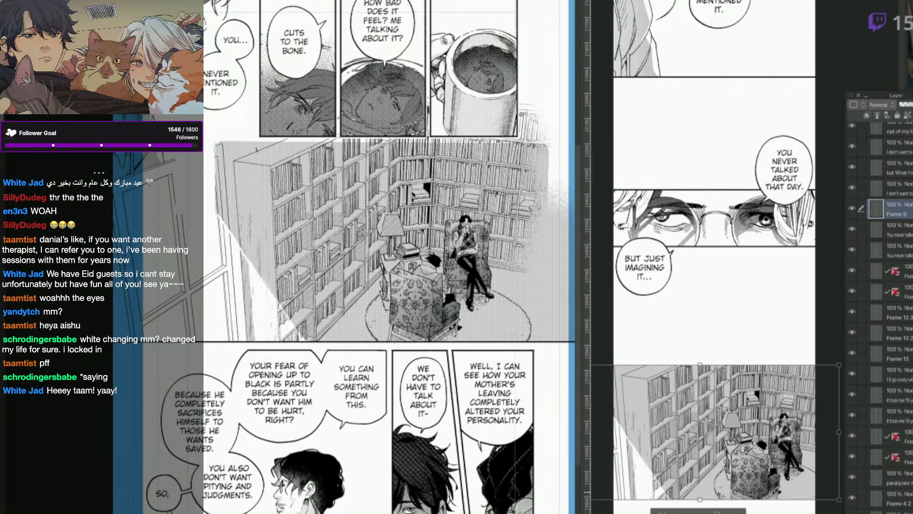
drag(721, 495, 724, 495)
key(Return)
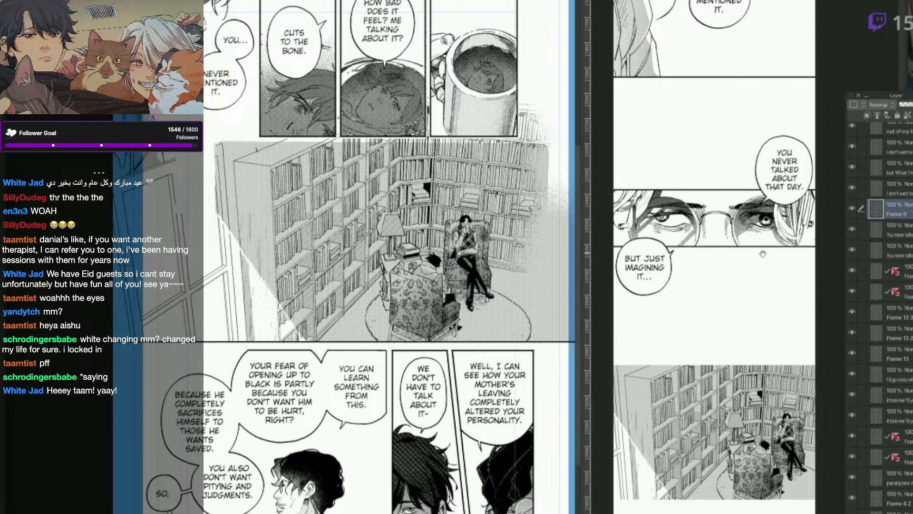
Crop the library panel to just inside the strip's side edges with a mask and try giving it a black border.
scroll(733, 486, down, 5)
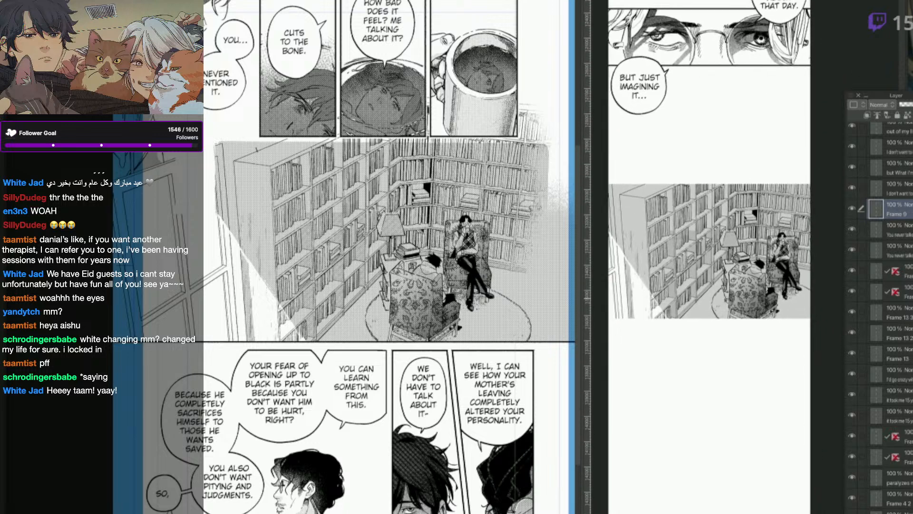
key(q)
click(668, 256)
drag(810, 187, 615, 315)
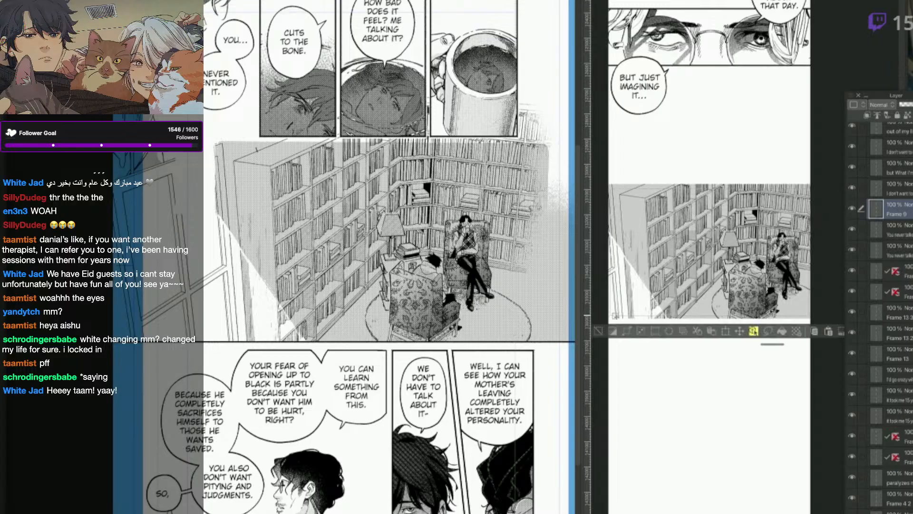
click(754, 331)
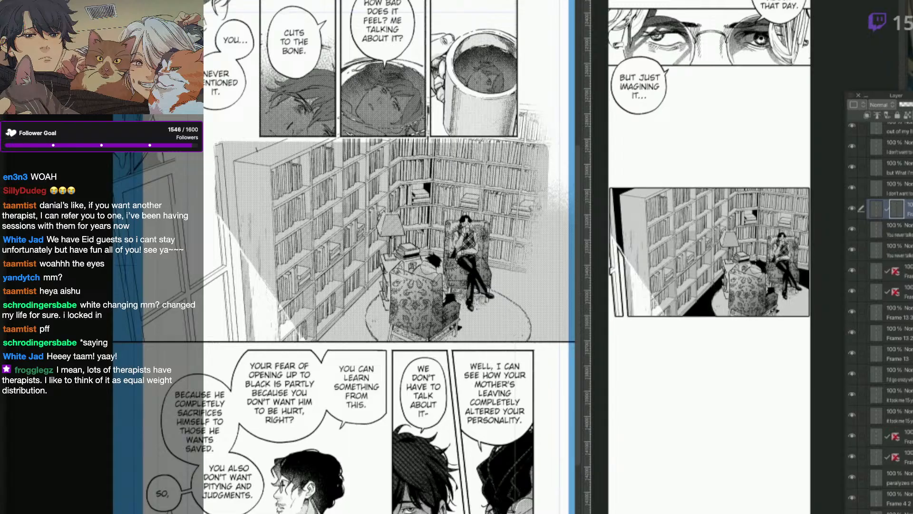
Undo the border on the library panel and select the panel's rectangular area again.
key(q)
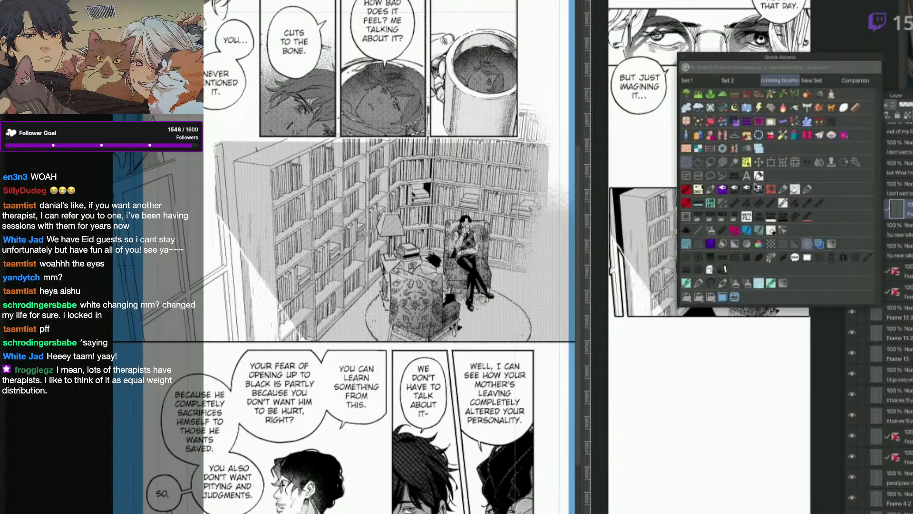
click(686, 163)
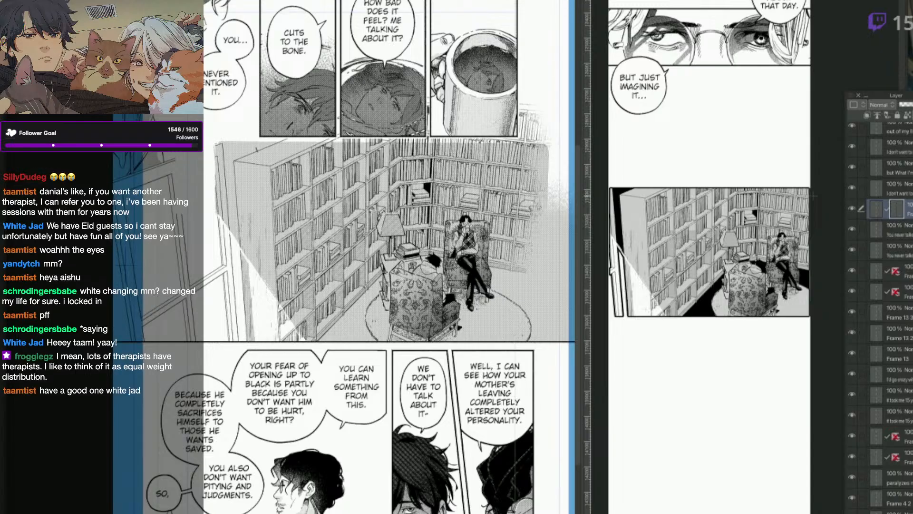
key(ctrl+z)
drag(808, 188, 611, 316)
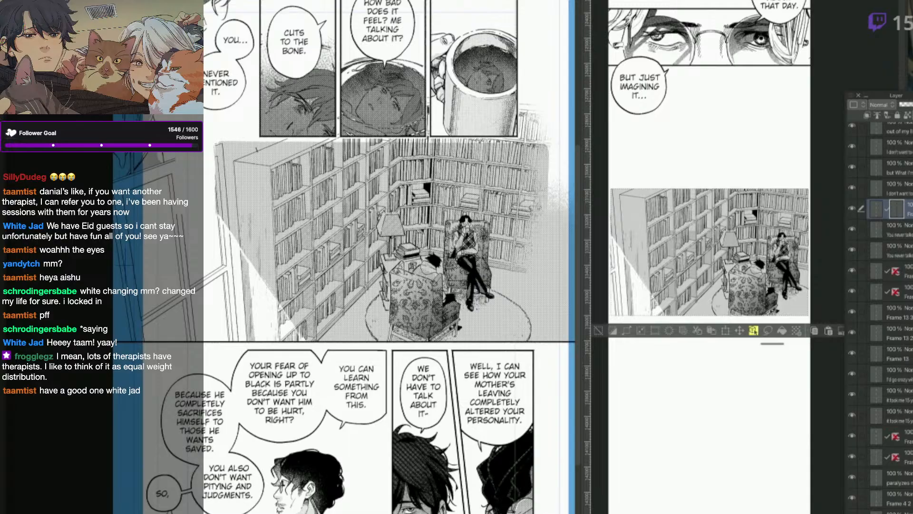
Add a new layer beneath the library panel, fill the selected area with white and merge the panel onto it.
click(898, 230)
key(ctrl+shift+n)
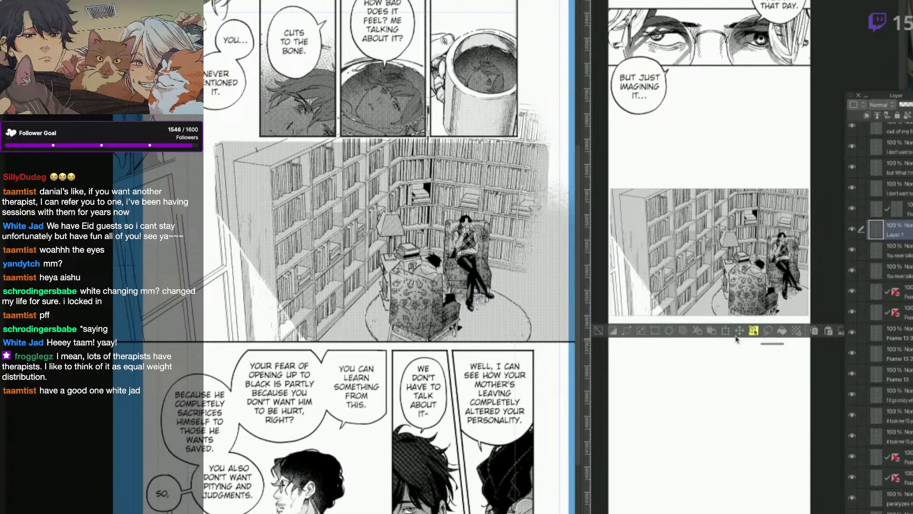
click(782, 331)
click(599, 331)
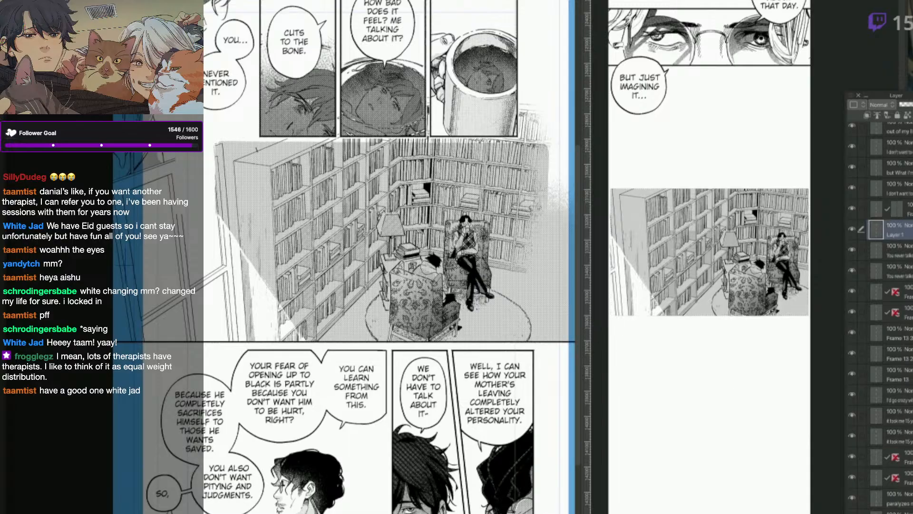
click(898, 209)
key(ctrl+e)
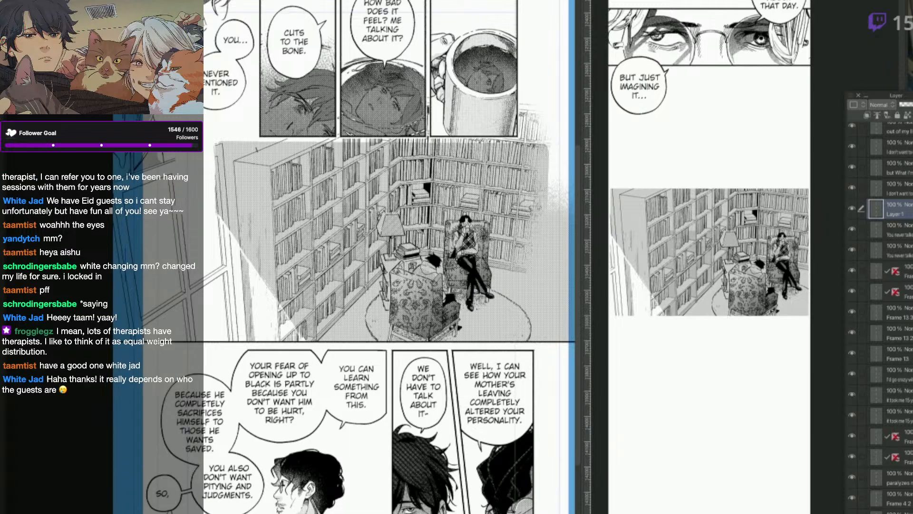
Put a black border around the merged library panel and shrink it slightly so it fits within the strip's width.
key(ctrl+z)
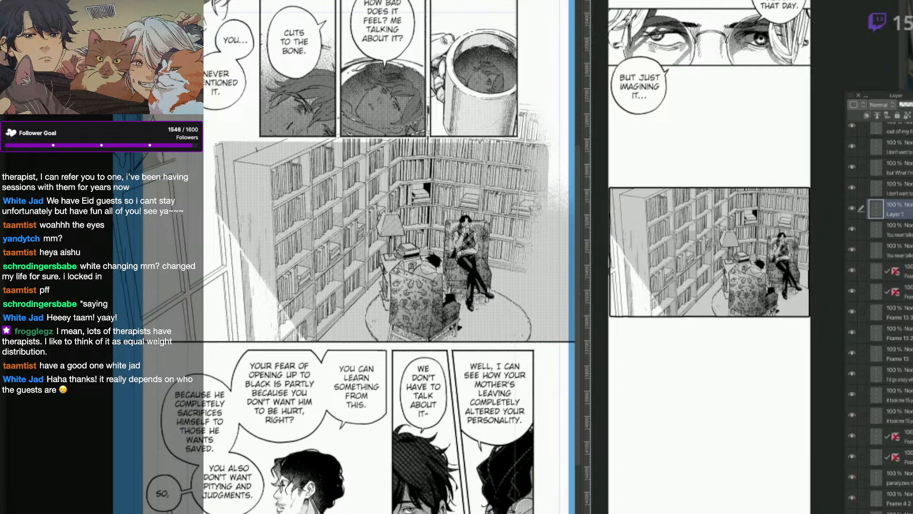
key(ctrl+t)
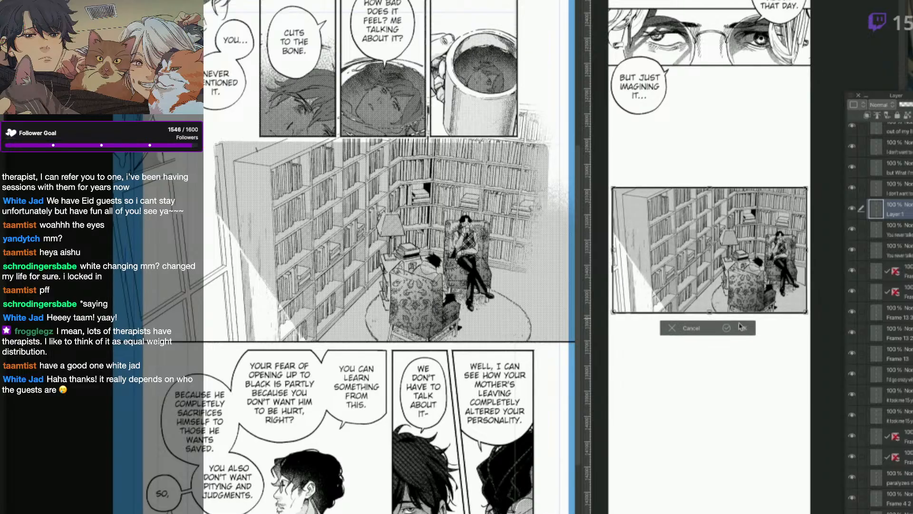
click(740, 328)
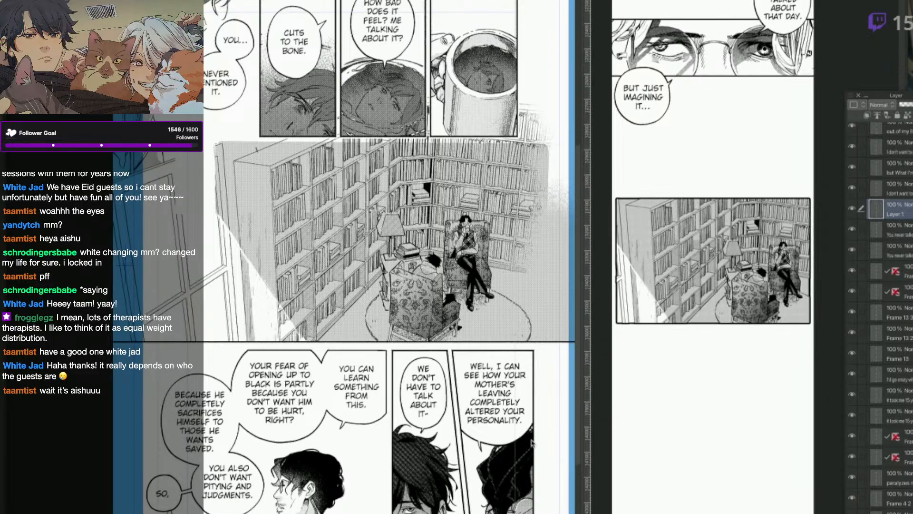
key(1)
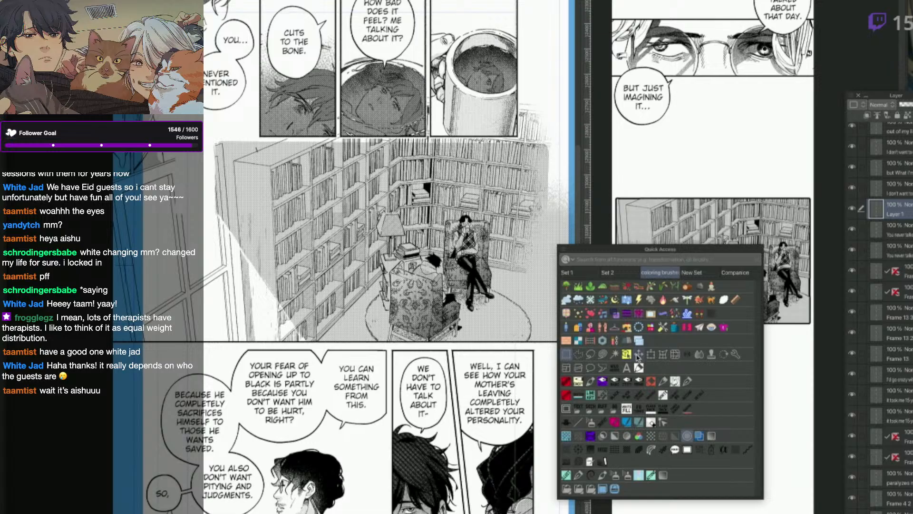
click(638, 356)
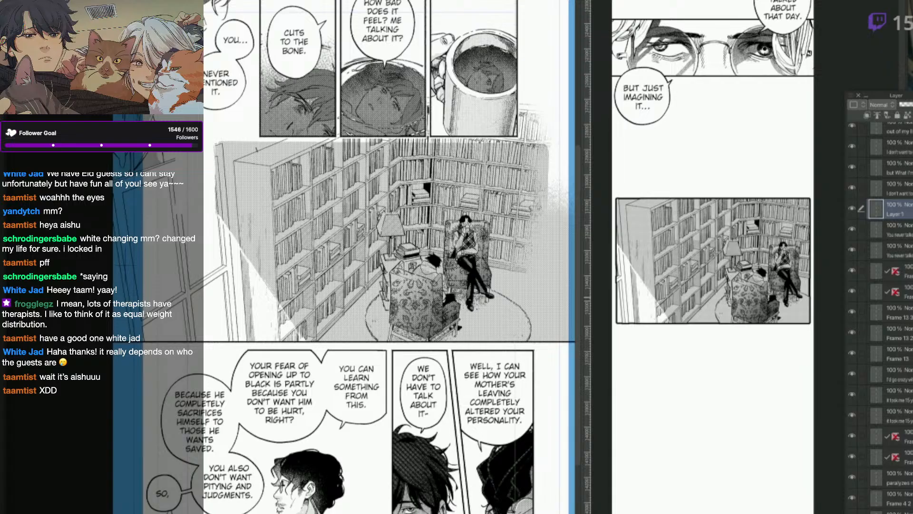
scroll(742, 419, down, 3)
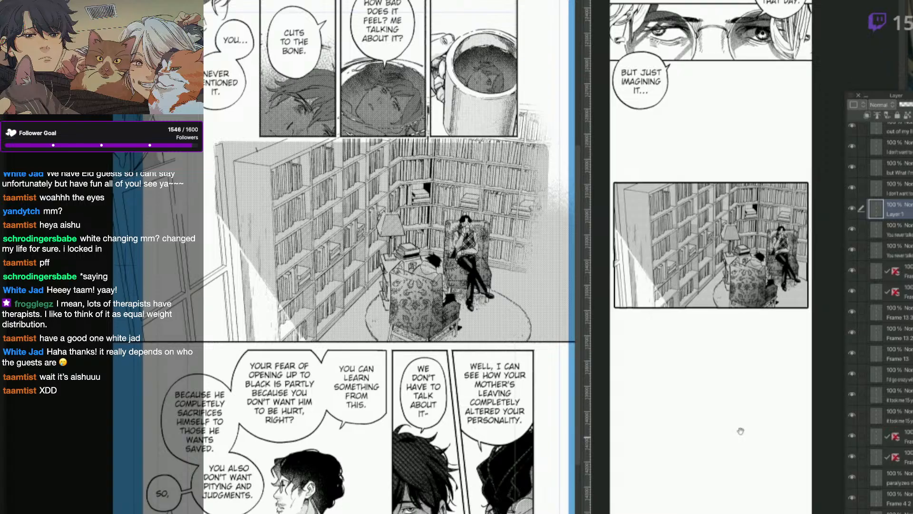
drag(745, 443, 737, 441)
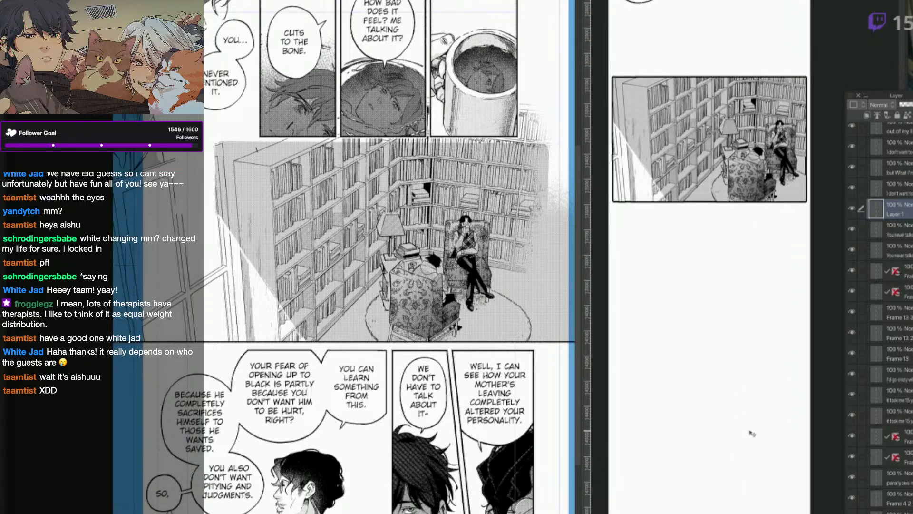
key(q)
click(688, 374)
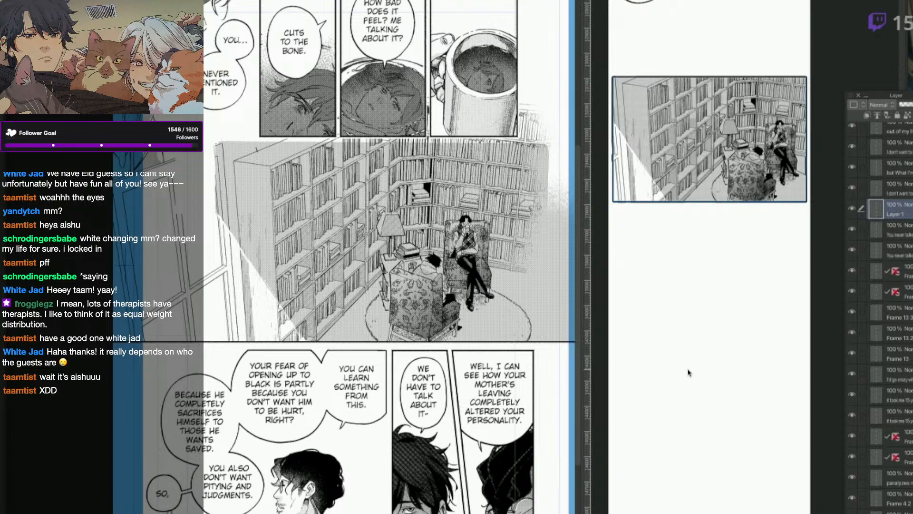
On the manga page, merge the folder of the two slanted panels with "We don't have to talk about it-" into one layer.
click(523, 394)
drag(506, 385, 494, 321)
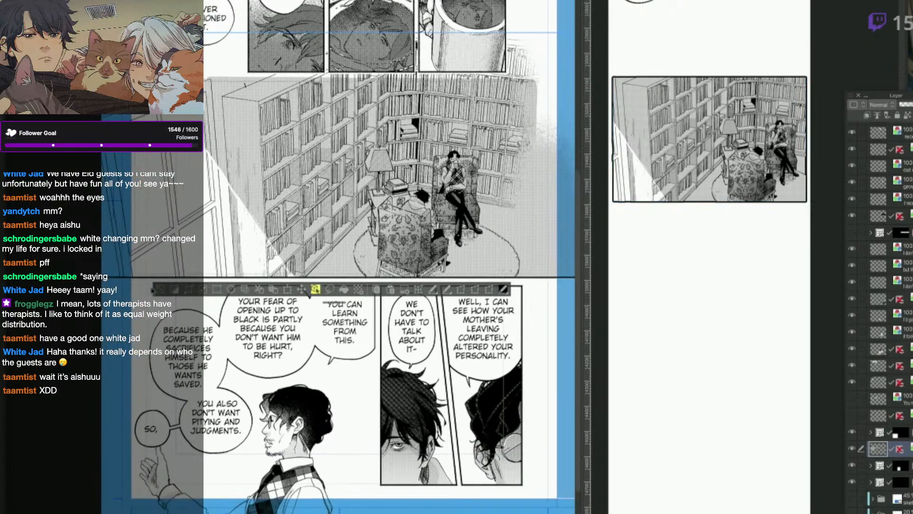
key(ctrl+d)
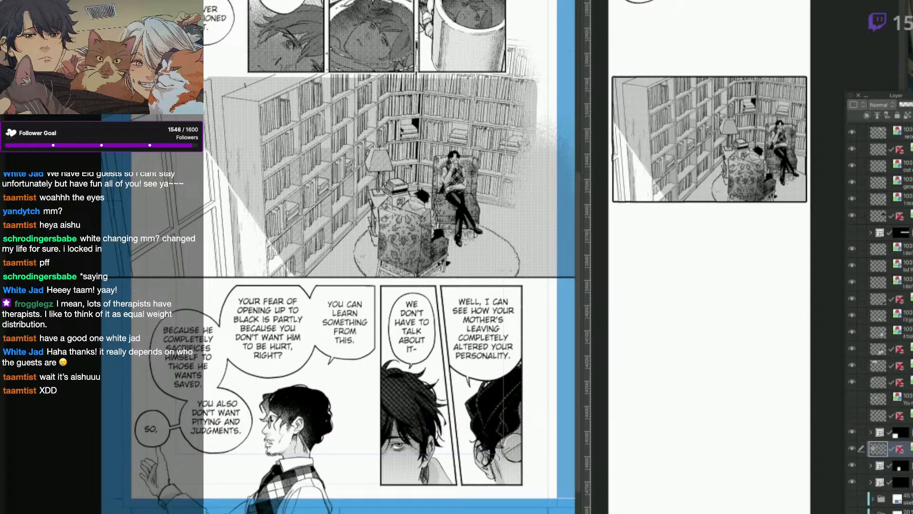
ctrl+click(522, 415)
drag(525, 376, 513, 345)
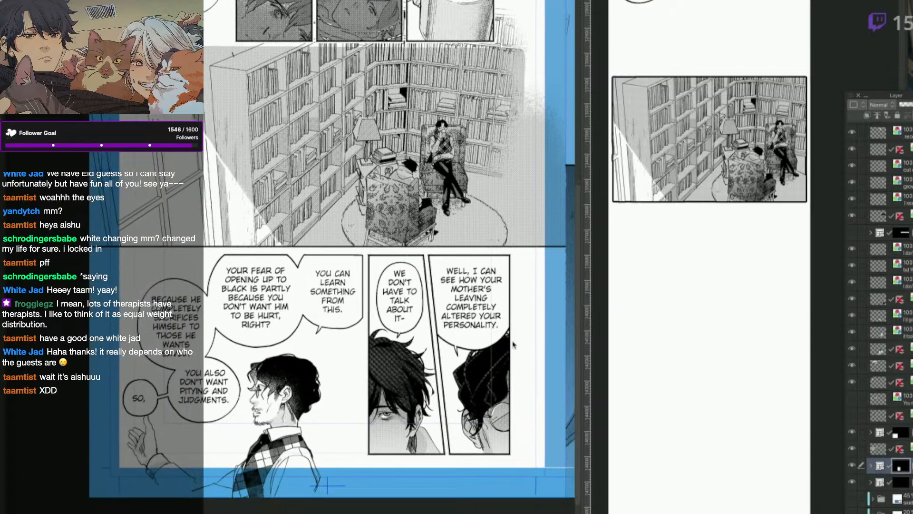
click(512, 346)
drag(532, 500, 492, 480)
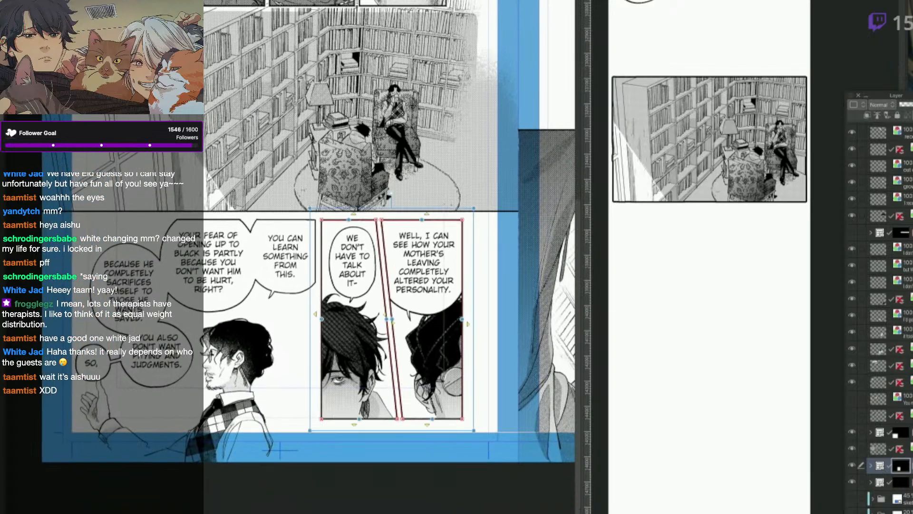
key(shift+alt+e)
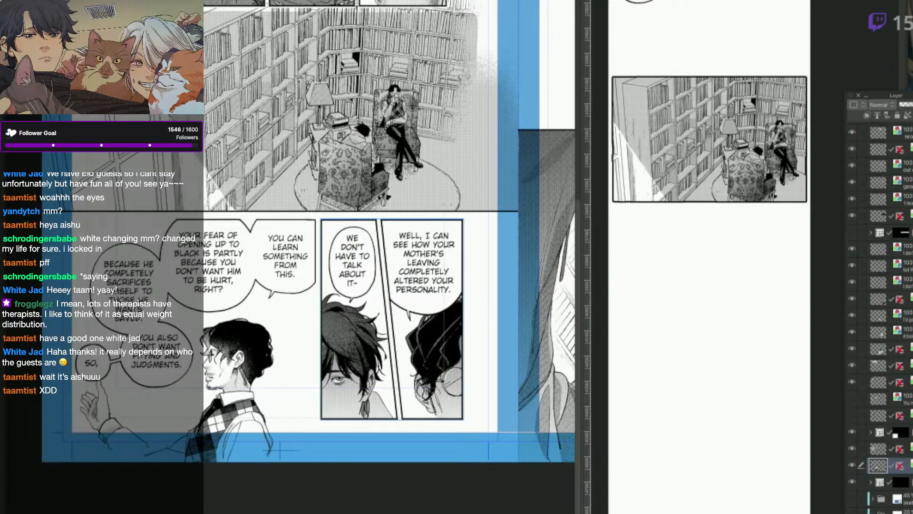
Hide the layers of the "It took me 15 years..." balloons and the neighbouring small panels on the adjoining manga page.
scroll(493, 452, down, 2)
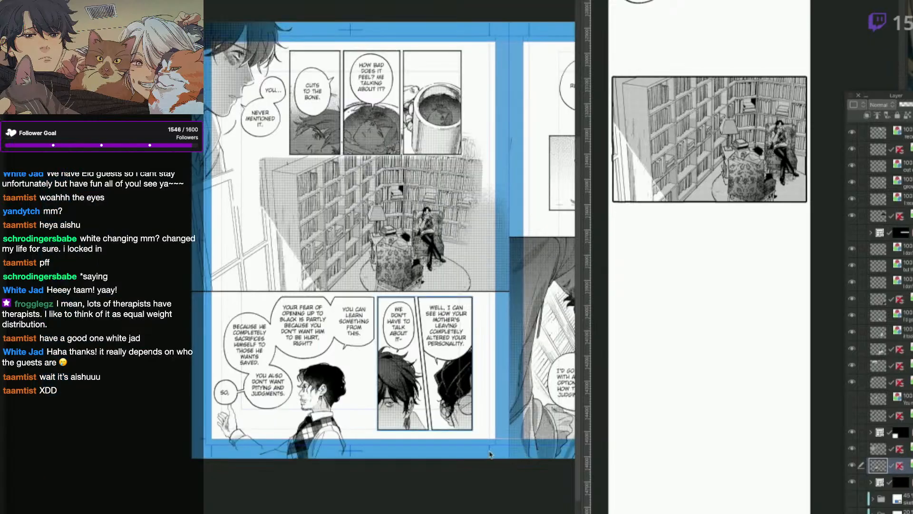
drag(461, 474, 307, 493)
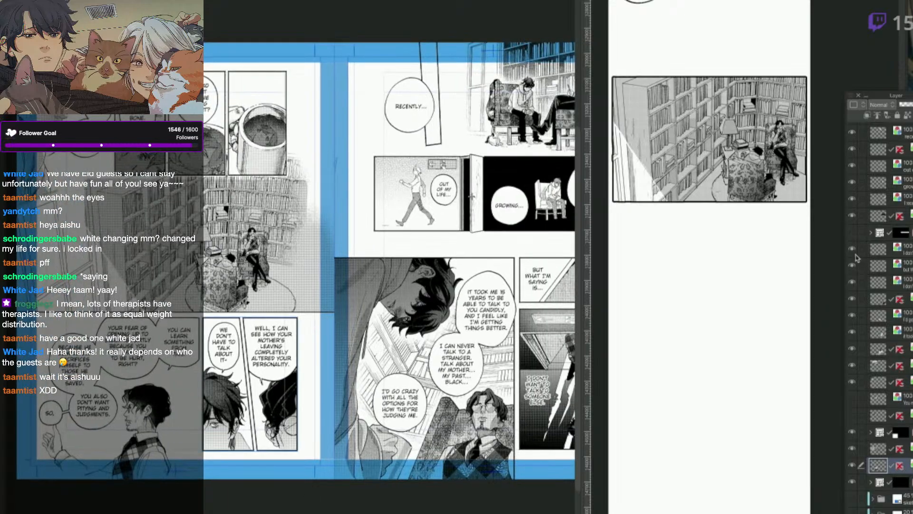
drag(856, 258, 854, 339)
Move the glasses close-up up the strip, nearer the profile panel, together with its "You never talked about that day." and "But just imagining it..." balloons.
click(755, 196)
scroll(739, 236, down, 10)
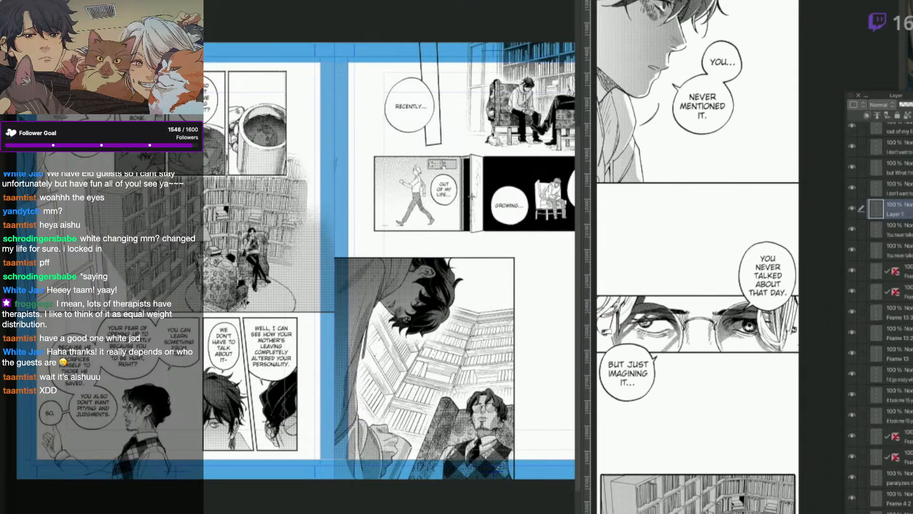
scroll(739, 236, up, 5)
scroll(709, 257, down, 3)
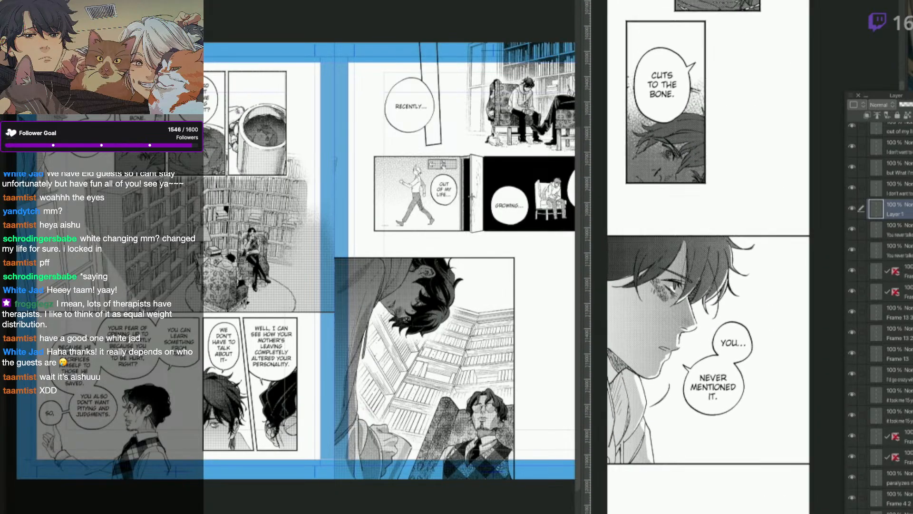
key(q)
click(778, 420)
click(796, 473)
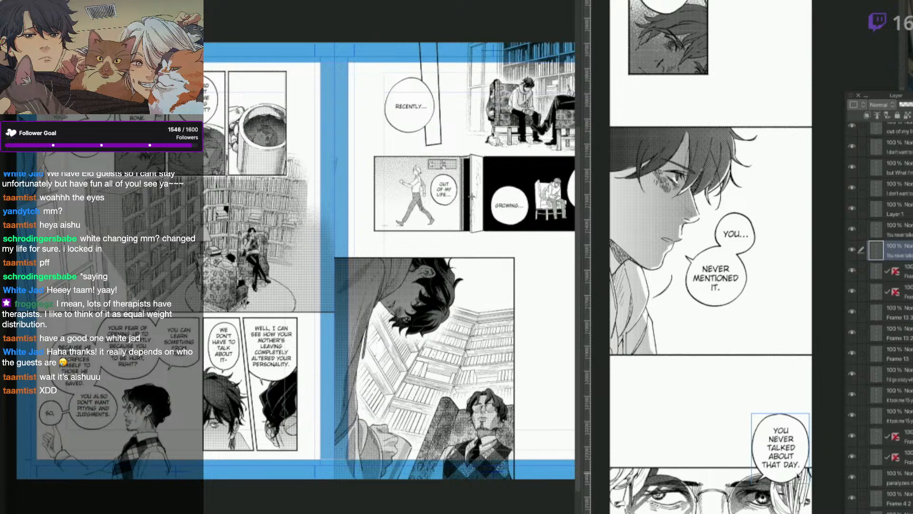
drag(786, 469, 788, 392)
drag(762, 501, 762, 423)
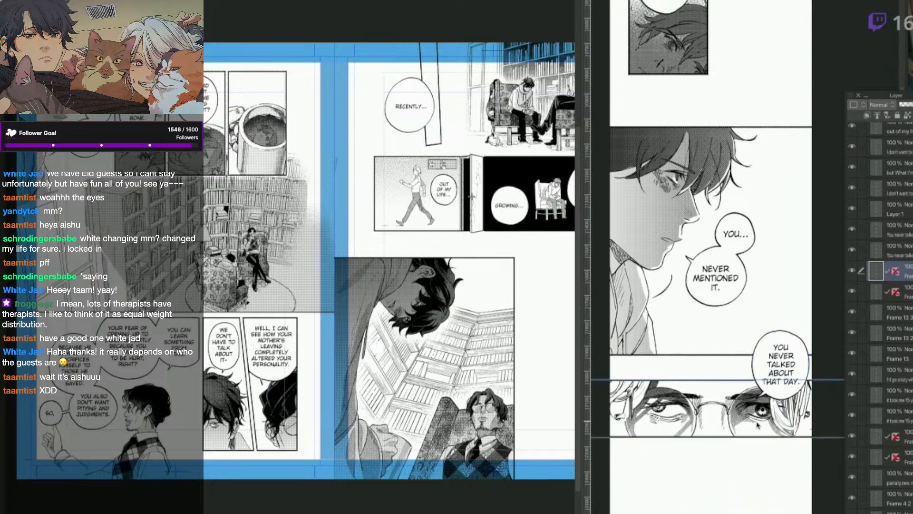
drag(672, 513, 673, 475)
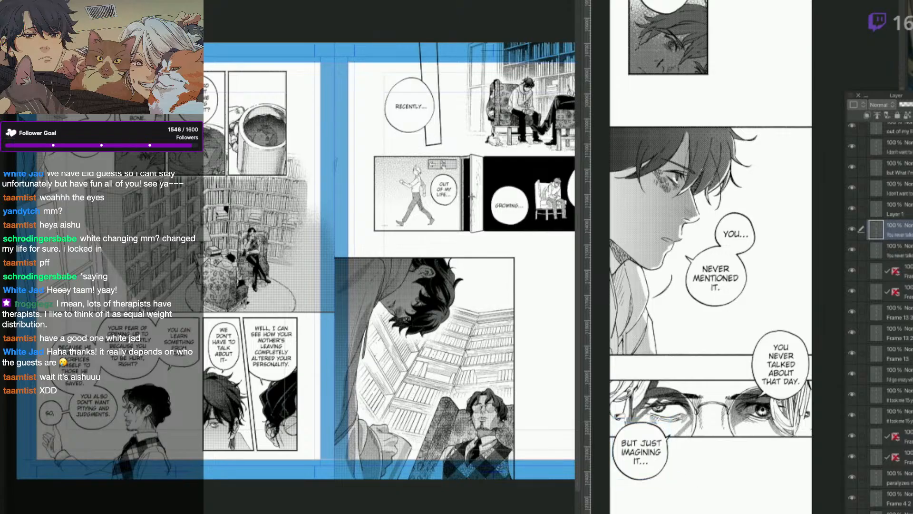
Move the library panel up closer to the "But just imagining it..." balloon and trim its left and right border edges.
drag(768, 509, 775, 463)
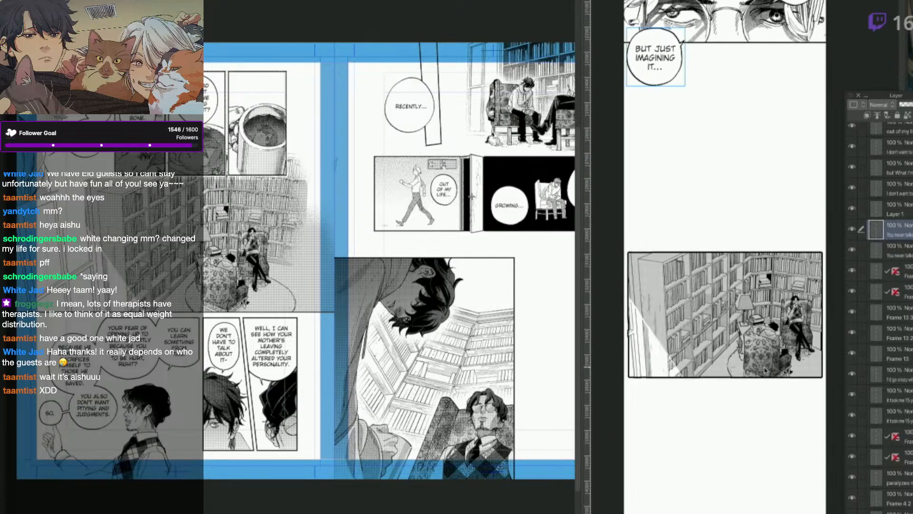
drag(765, 359, 764, 312)
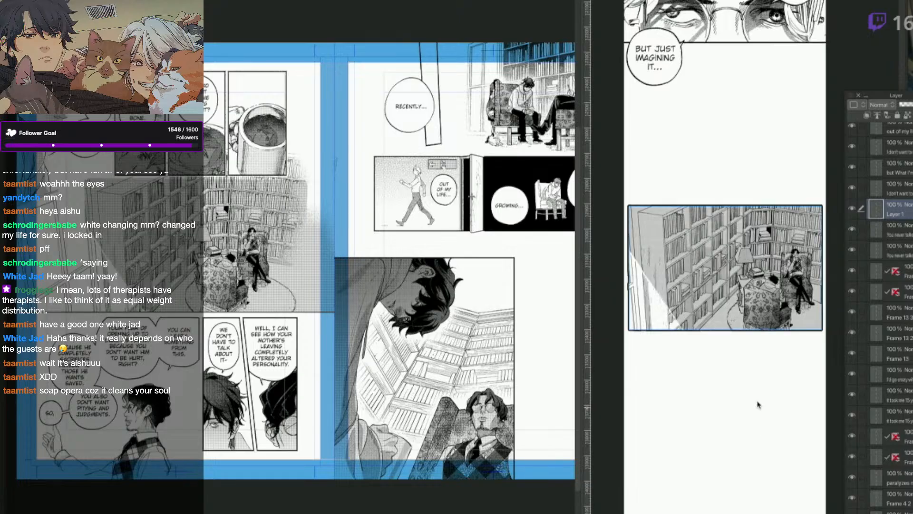
drag(620, 188, 630, 379)
key(ctrl+d)
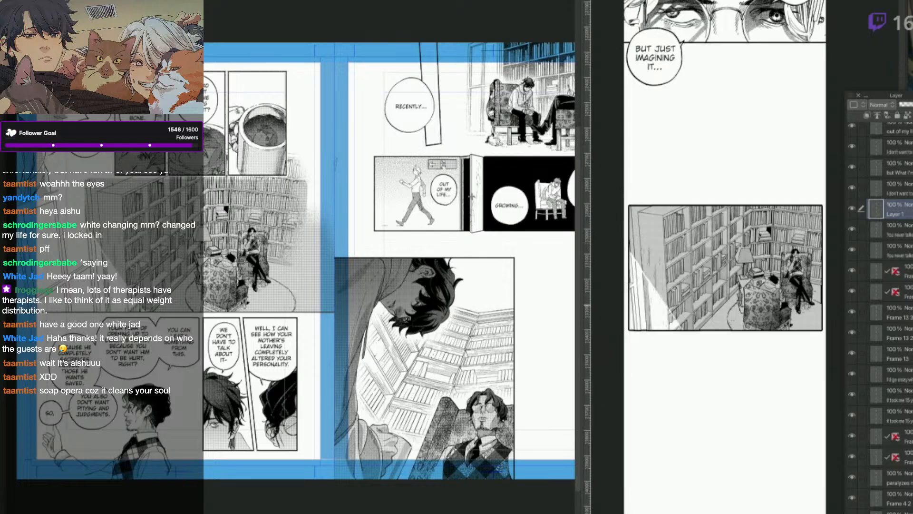
drag(819, 189, 826, 357)
key(ctrl+d)
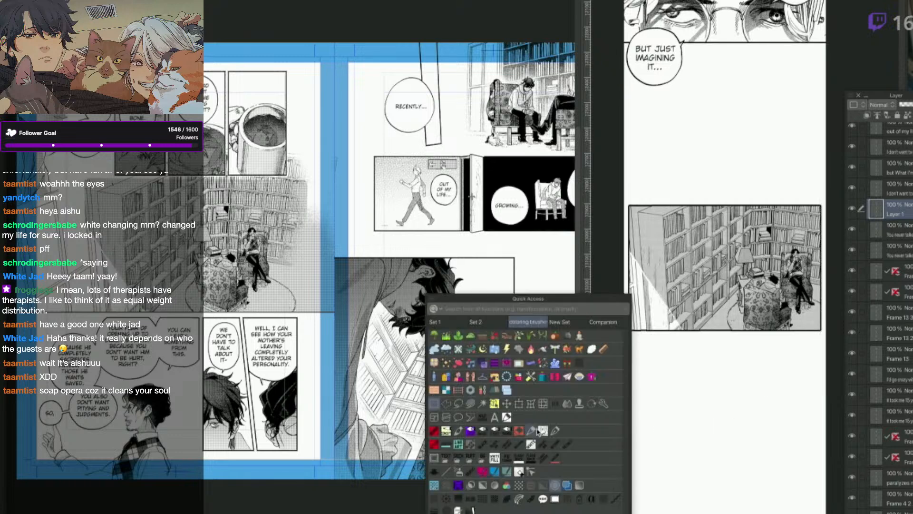
Copy the two slanted panels starting with "We don't have to talk about it-" from the manga page and paste them into the webtoon strip.
key(q)
click(433, 404)
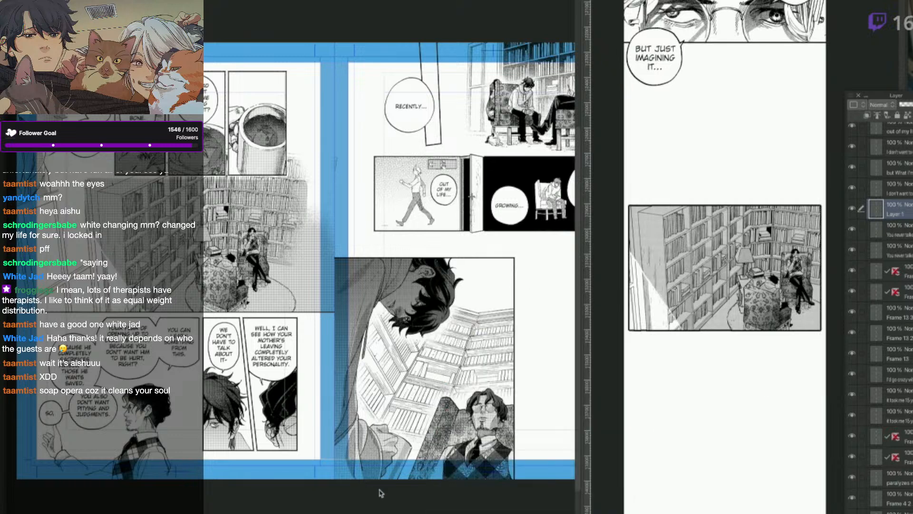
drag(426, 495, 487, 503)
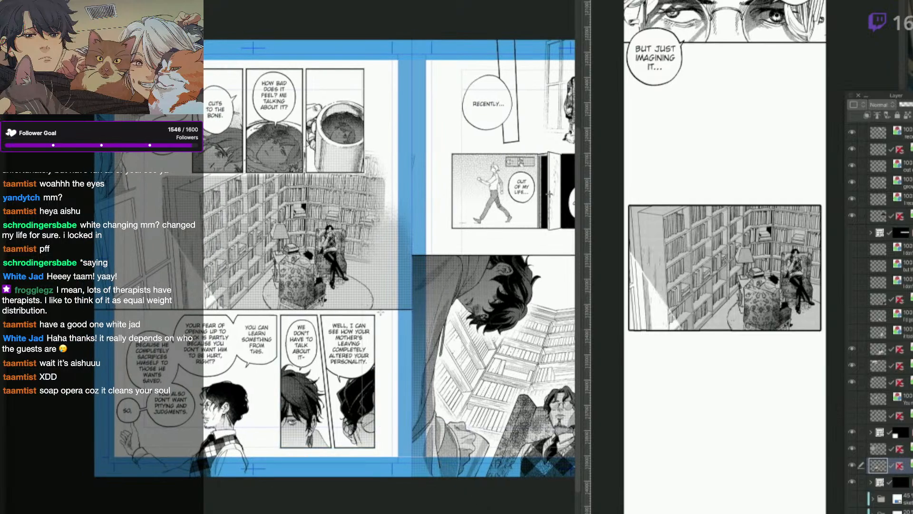
drag(382, 311, 279, 448)
key(ctrl+c)
click(758, 438)
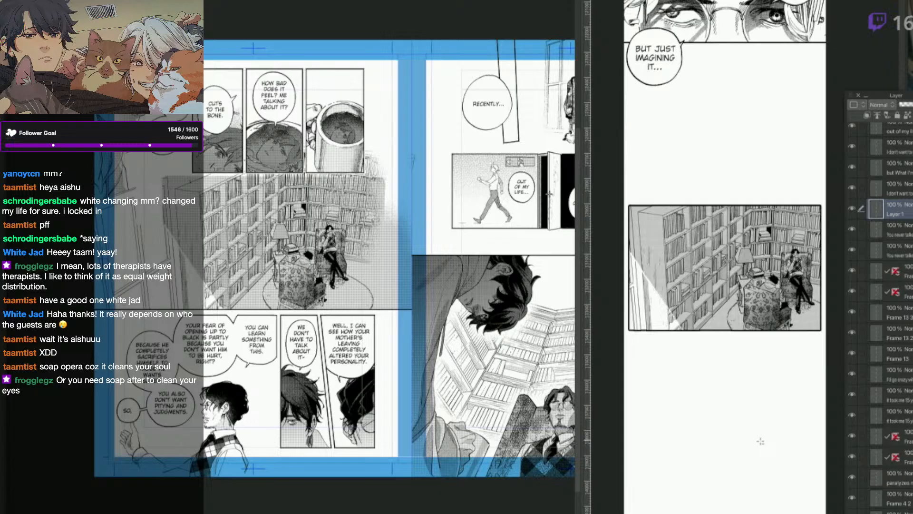
key(ctrl+v)
Scale the pasted pair of slanted panels down to fit the strip and place it below the library panel.
scroll(761, 475, down, 5)
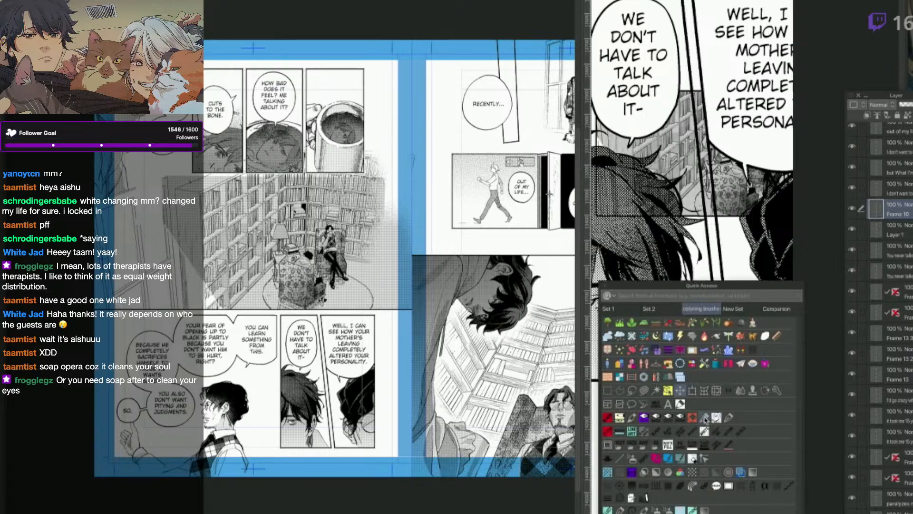
key(ctrl+t)
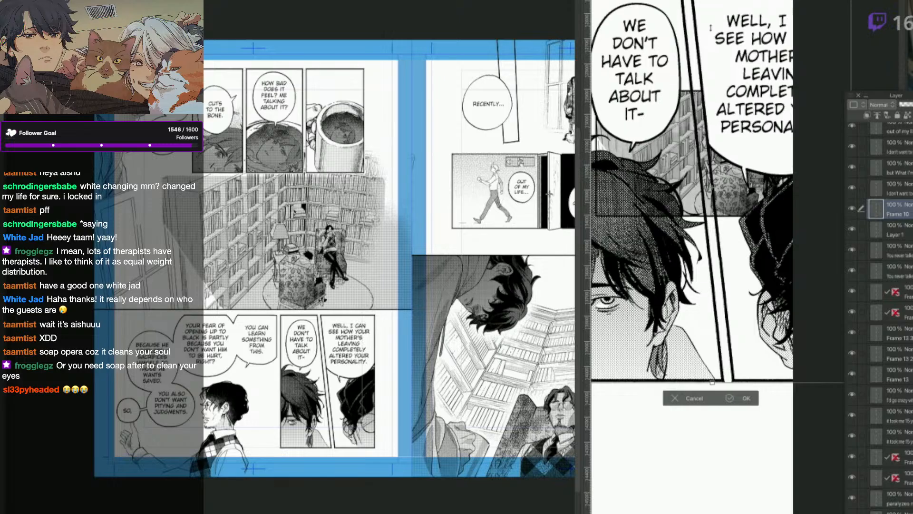
scroll(700, 22, down, 3)
drag(705, 266, 748, 311)
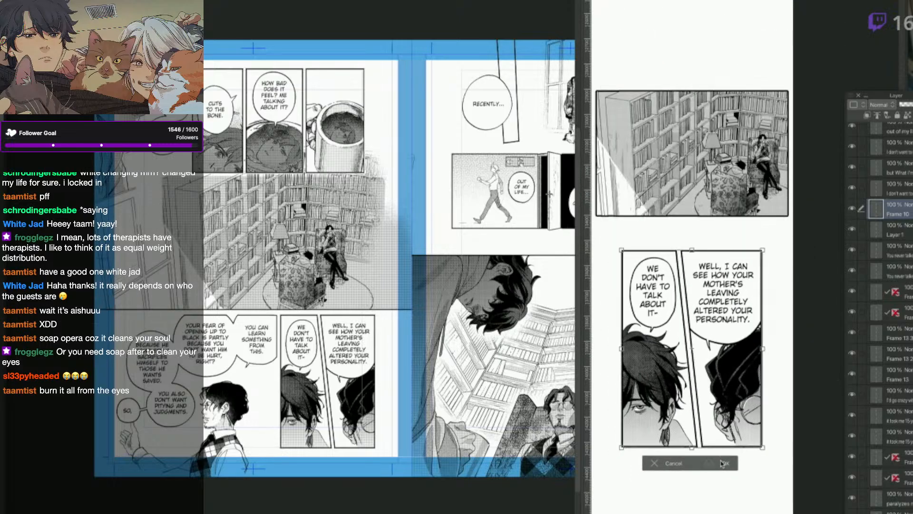
click(724, 462)
drag(726, 452, 733, 413)
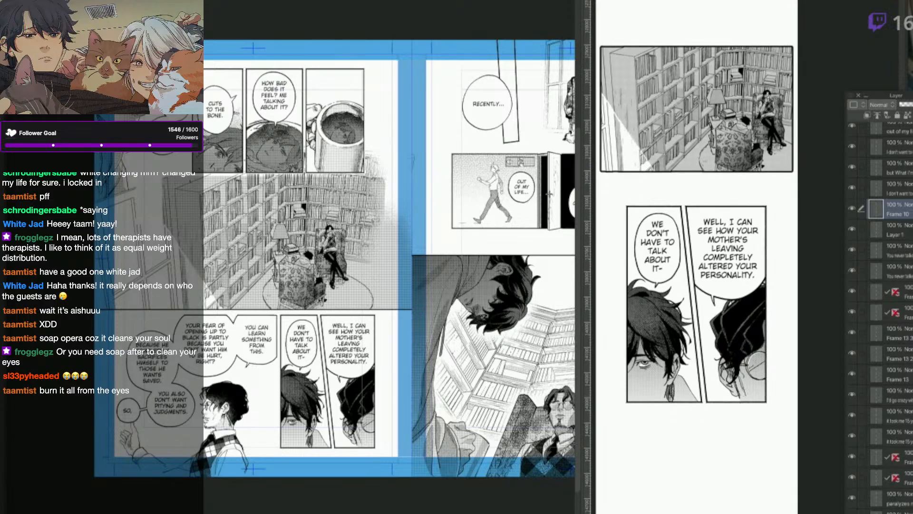
Outline the "We don't have to talk about it-" panel, shift it down beside the "Well, I can see..." panel, deselect, and centre the pair.
click(683, 201)
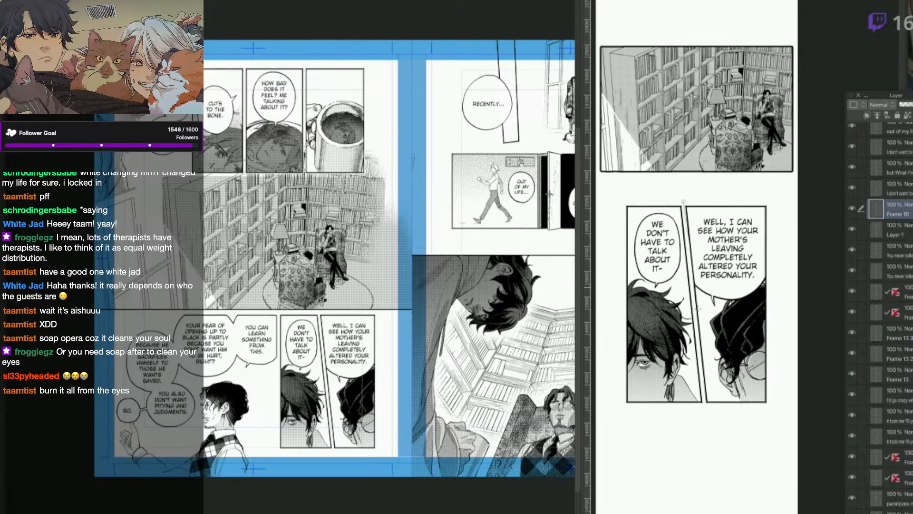
click(707, 424)
click(608, 419)
click(622, 208)
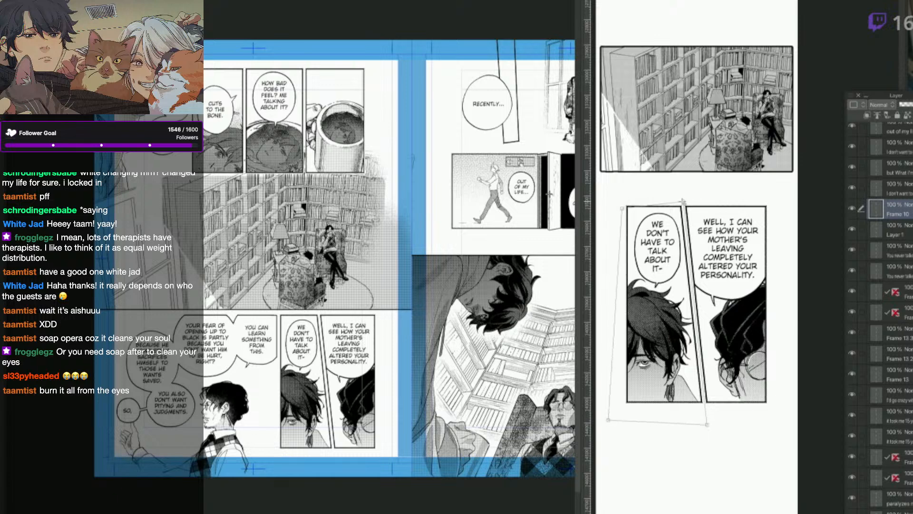
click(618, 196)
click(683, 200)
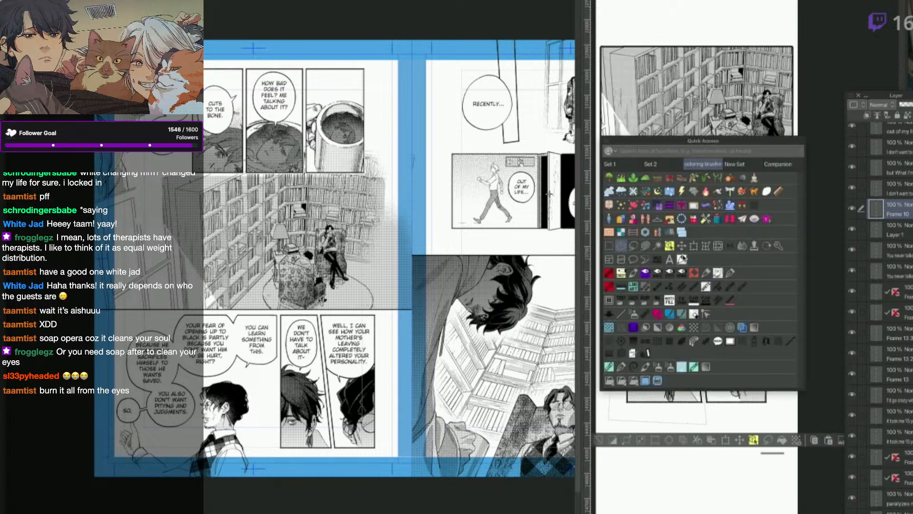
drag(693, 379, 766, 479)
key(super+d)
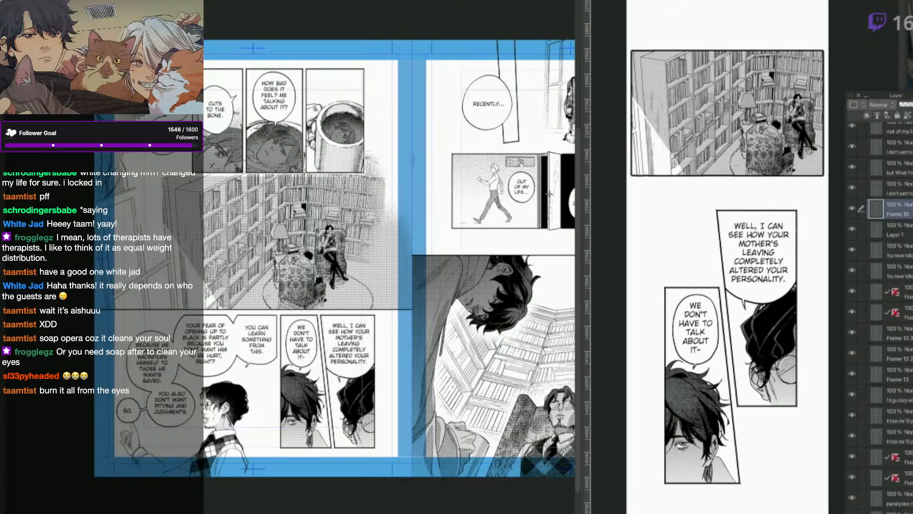
key(q)
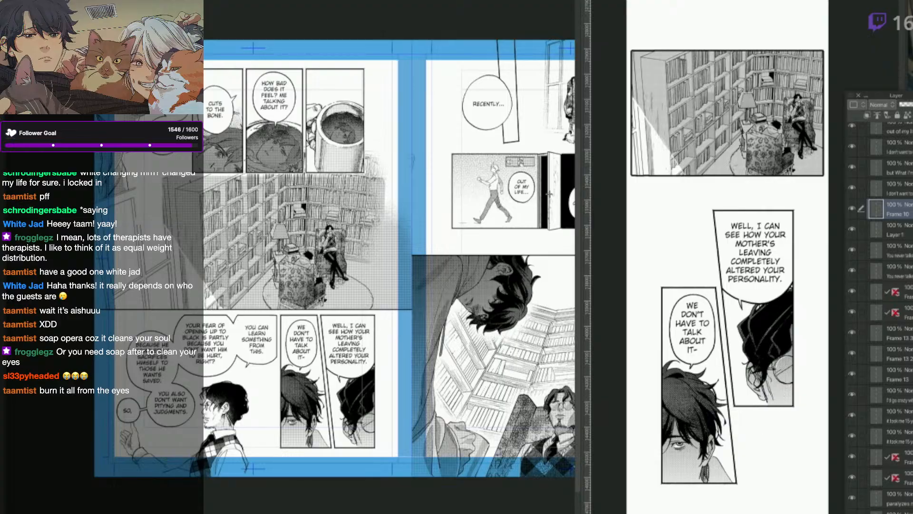
On the manga page, take the balloon layer out of the profile man's frame folder and merge that folder into one layer.
scroll(716, 345, down, 3)
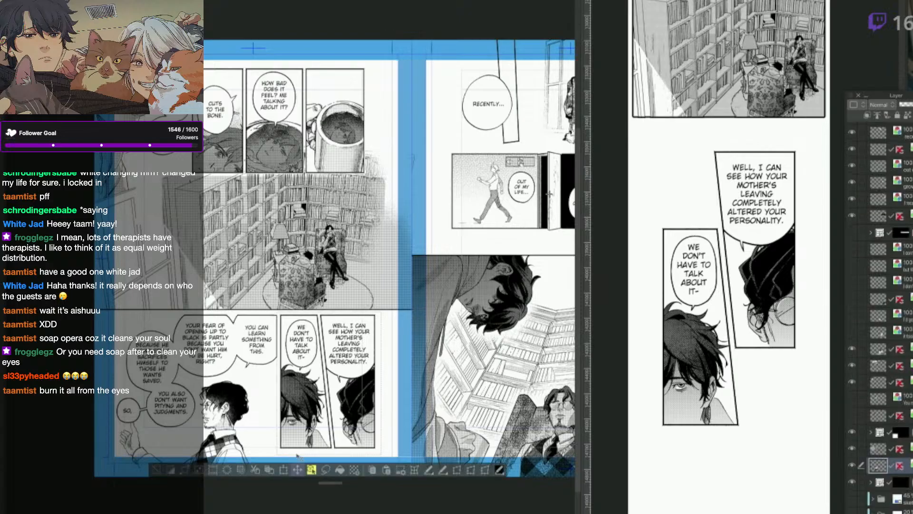
click(157, 470)
drag(266, 409, 308, 354)
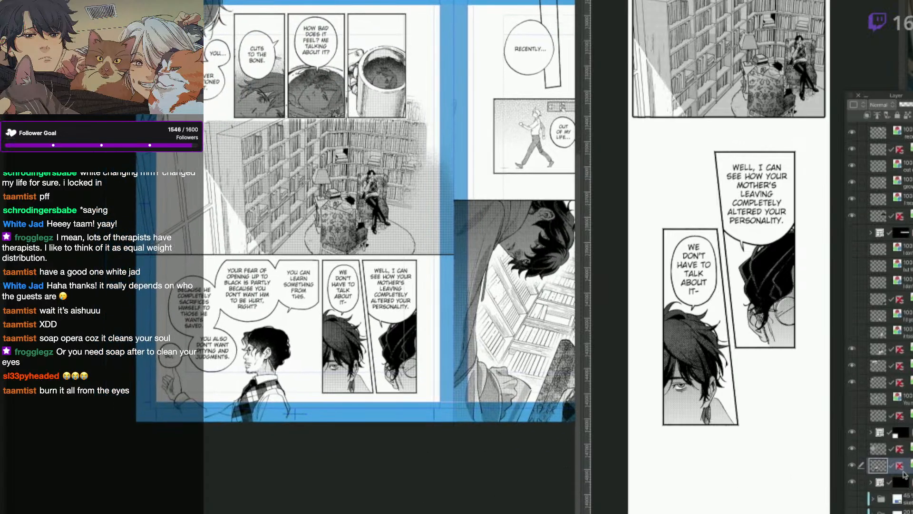
click(852, 432)
click(852, 432)
click(870, 433)
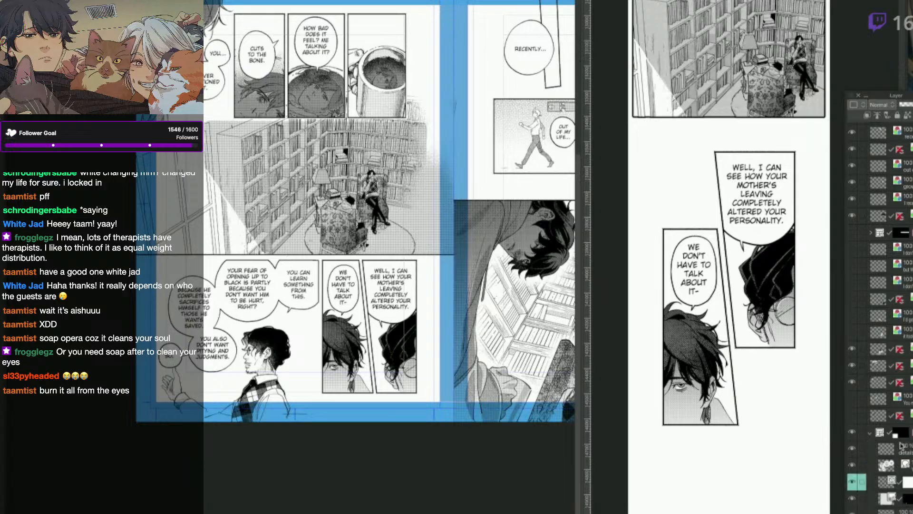
drag(905, 467, 901, 425)
click(870, 450)
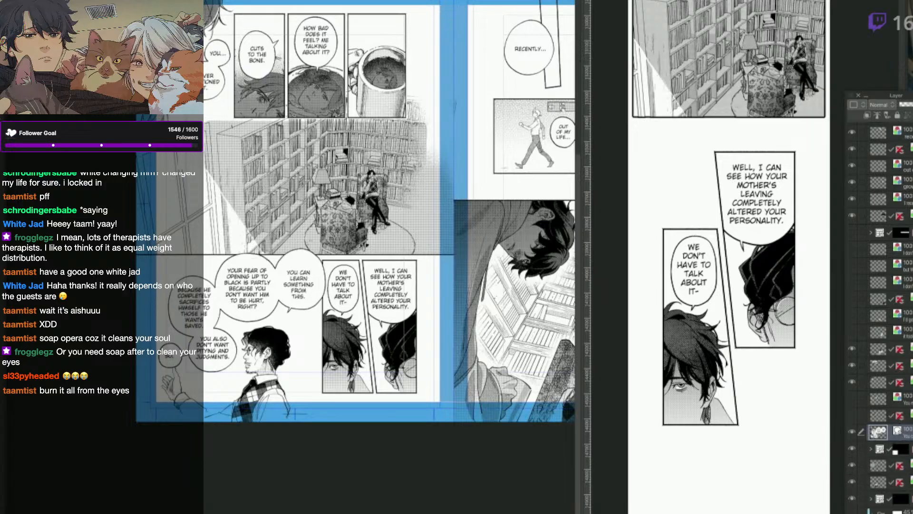
click(885, 448)
key(shift+alt+e)
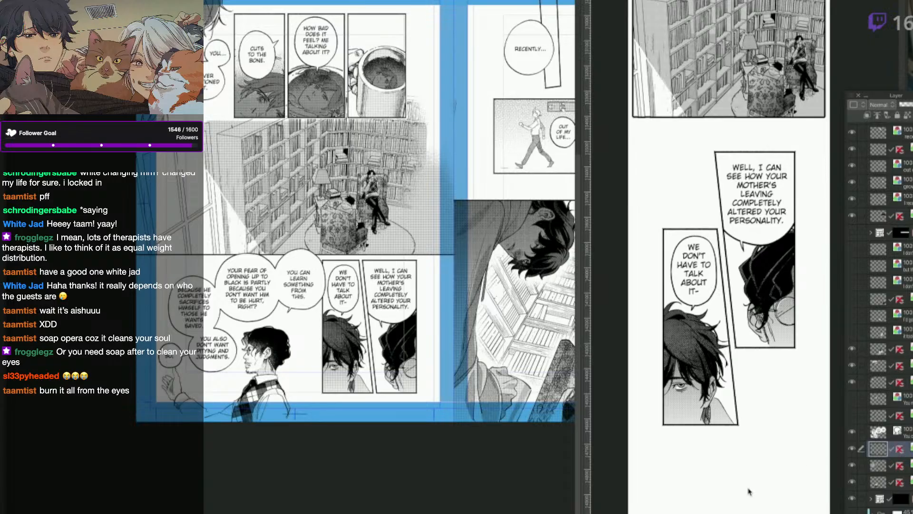
Paste the profile man with the raised hand into the strip, scale him to the strip's width and place him below the slanted panels.
click(657, 491)
key(ctrl+v)
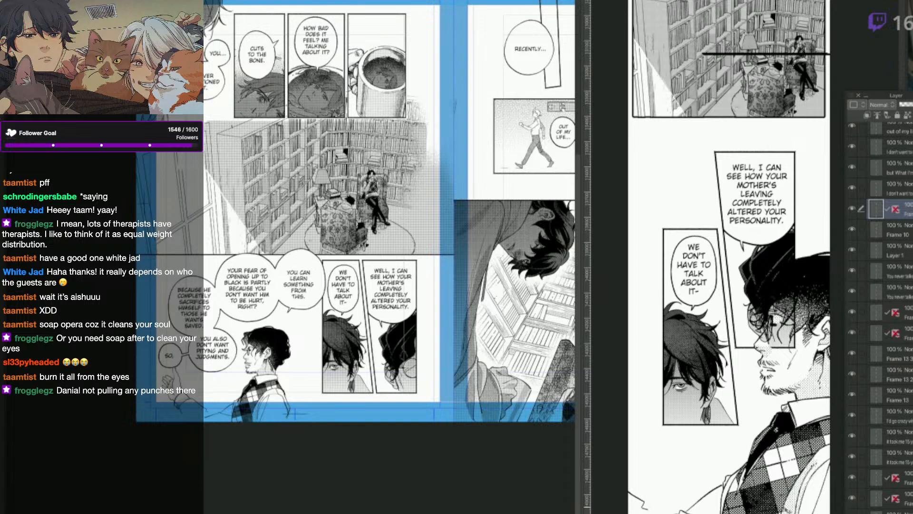
scroll(787, 510, down, 2)
drag(797, 513, 730, 341)
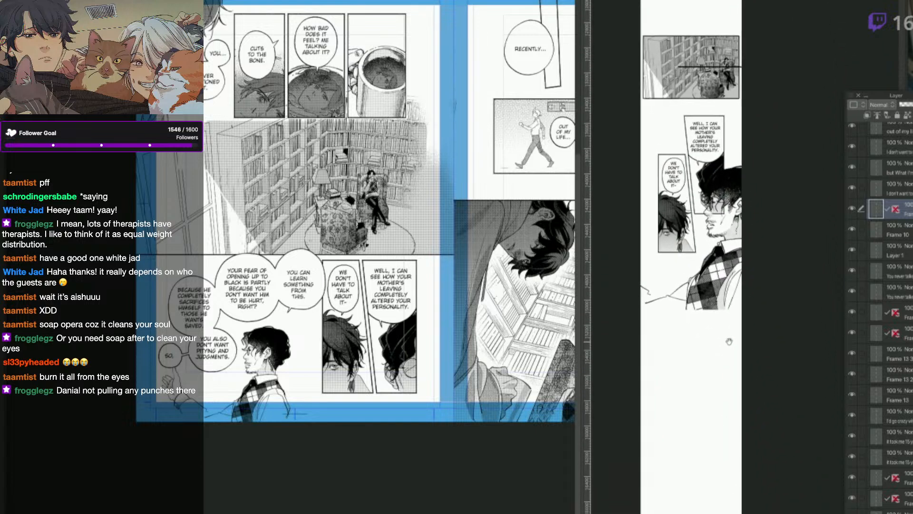
right_click(733, 345)
click(719, 314)
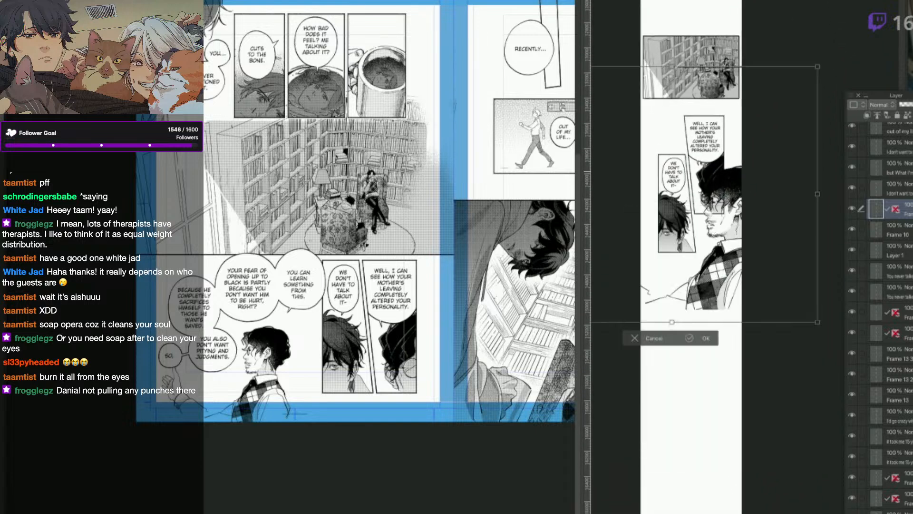
drag(818, 64, 667, 197)
drag(640, 292, 733, 354)
drag(625, 386, 634, 390)
drag(761, 390, 766, 394)
click(722, 410)
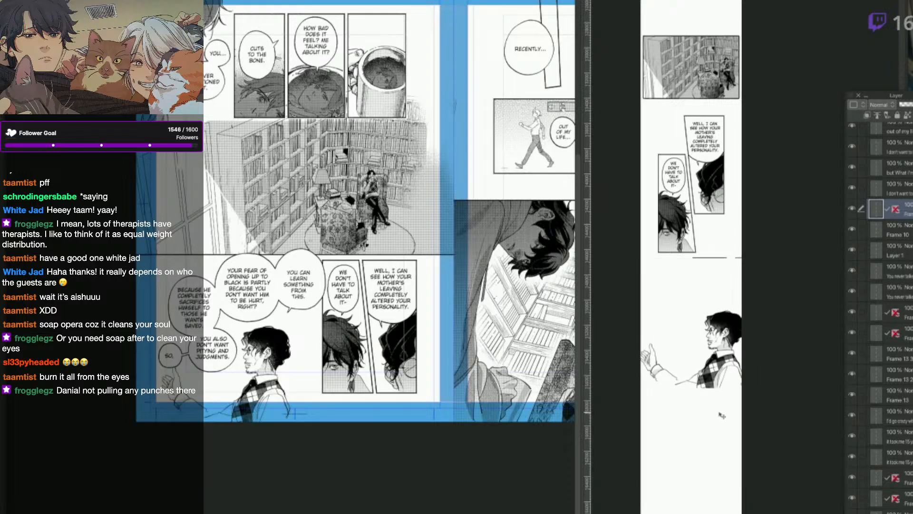
Erase the leftover border line above the profile man and draw straight borders across the strip above and below him.
scroll(668, 362, up, 2)
drag(719, 163, 807, 161)
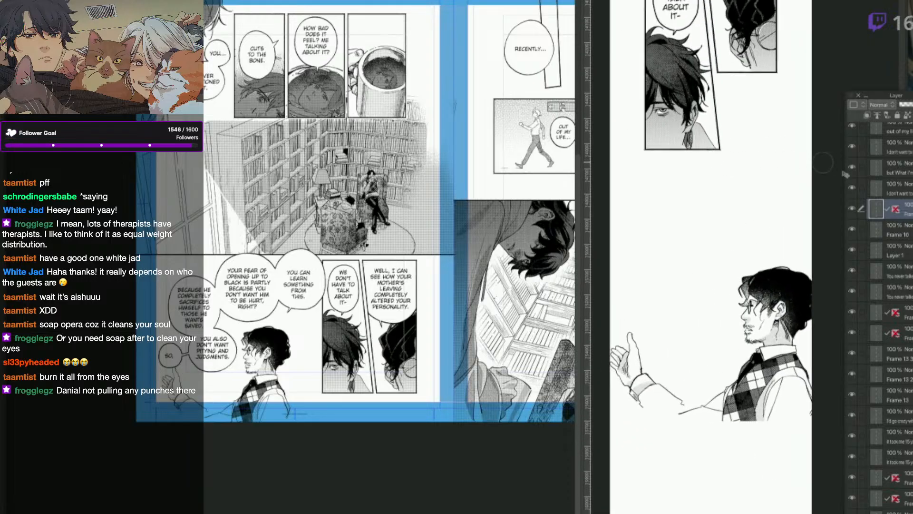
key(q)
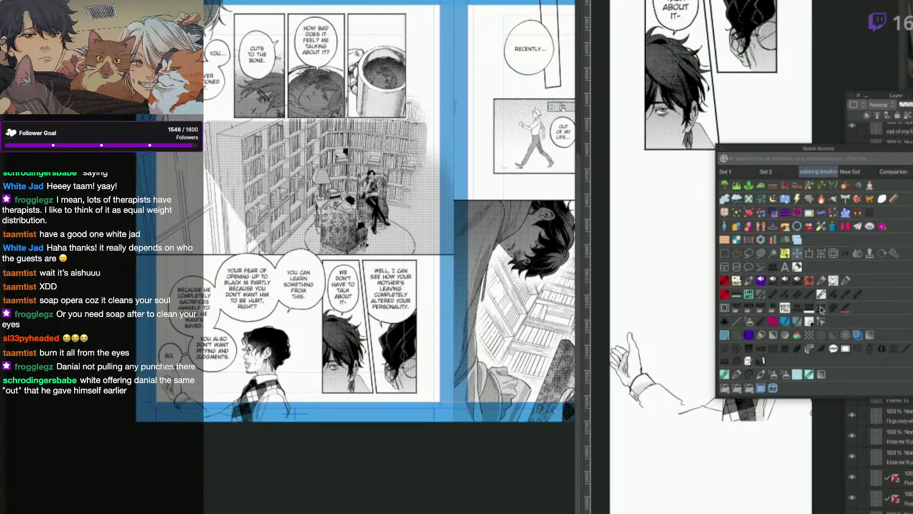
click(765, 281)
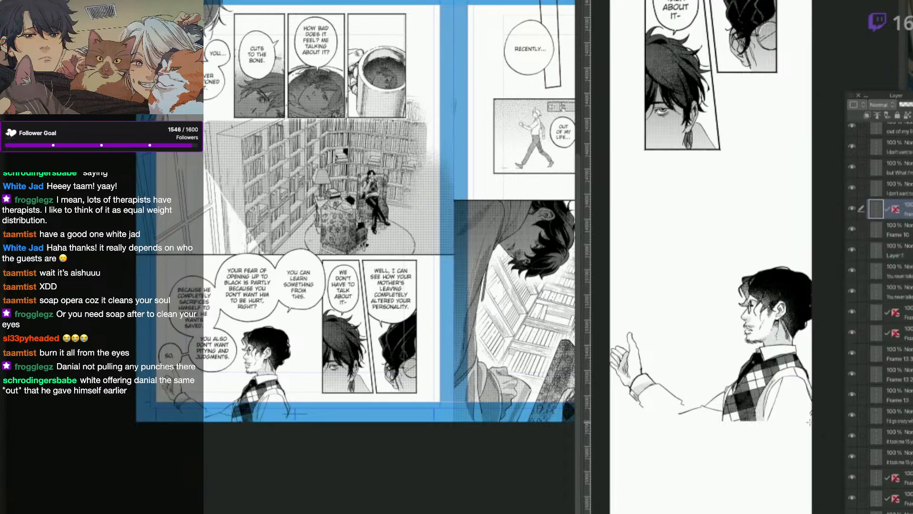
mouse_move(813, 419)
mouse_down()
mouse_move(633, 420)
mouse_move(819, 421)
mouse_up()
key(ctrl+z)
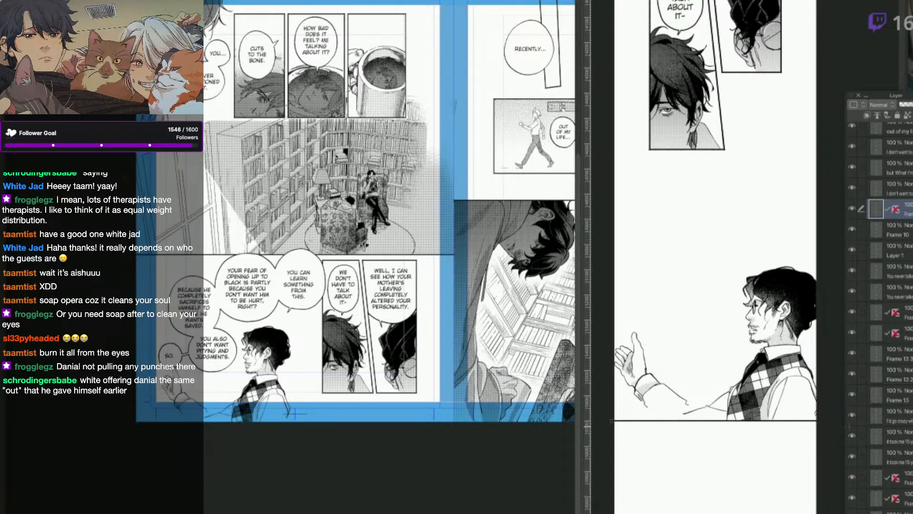
drag(743, 338, 709, 325)
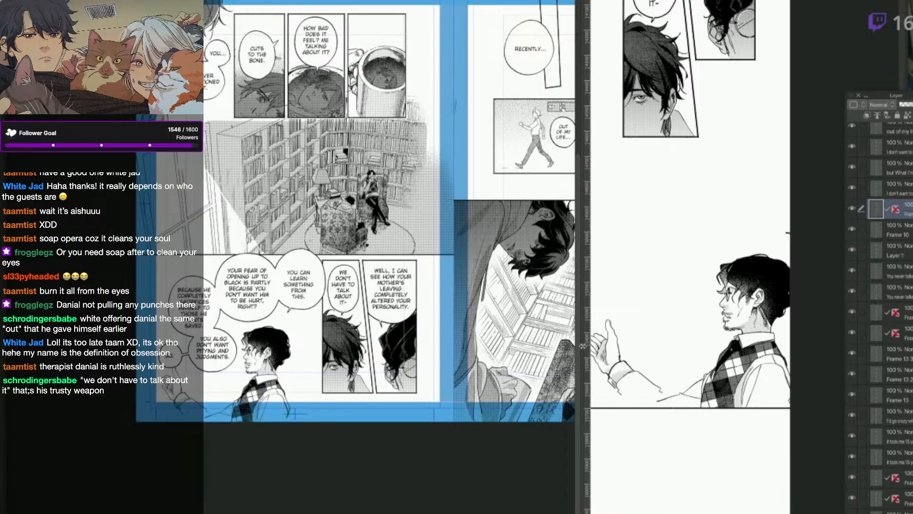
drag(583, 345, 531, 346)
drag(769, 233, 559, 245)
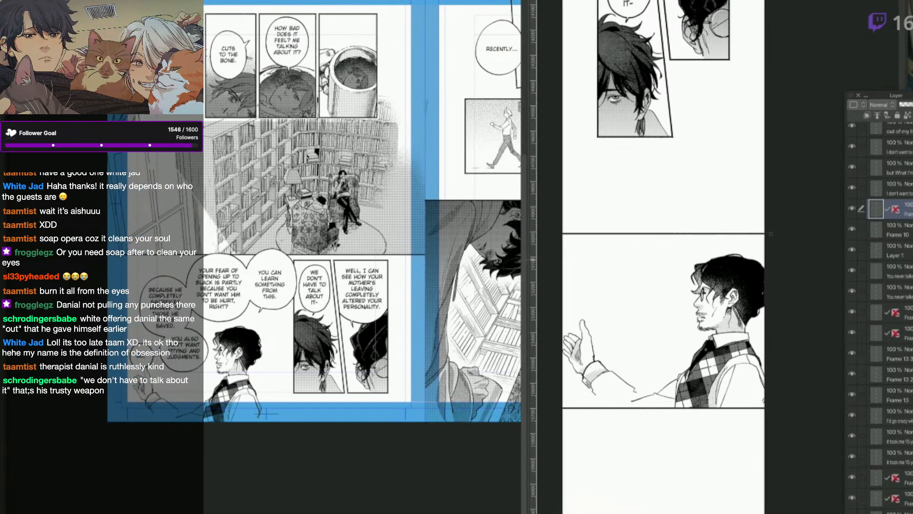
On the manga page, select the "You can learn something from this." balloon and move its tail down, away from the balloon.
key(o)
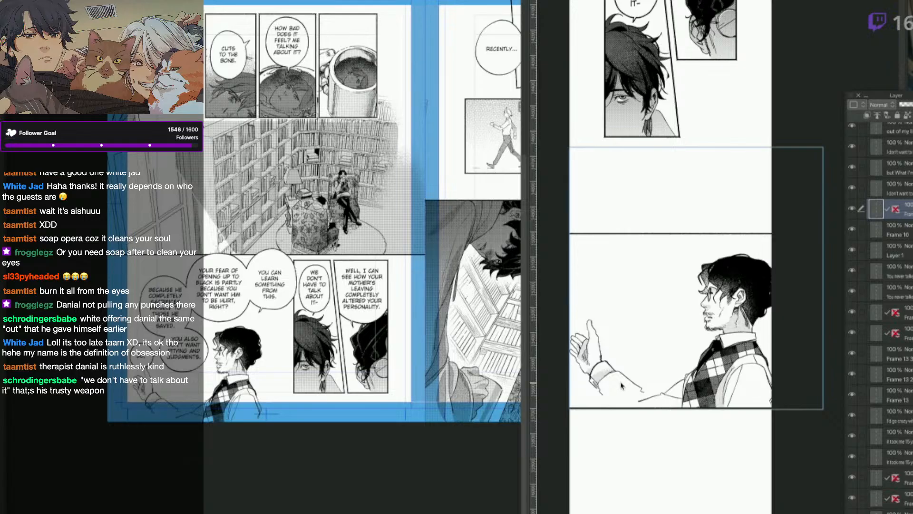
click(371, 323)
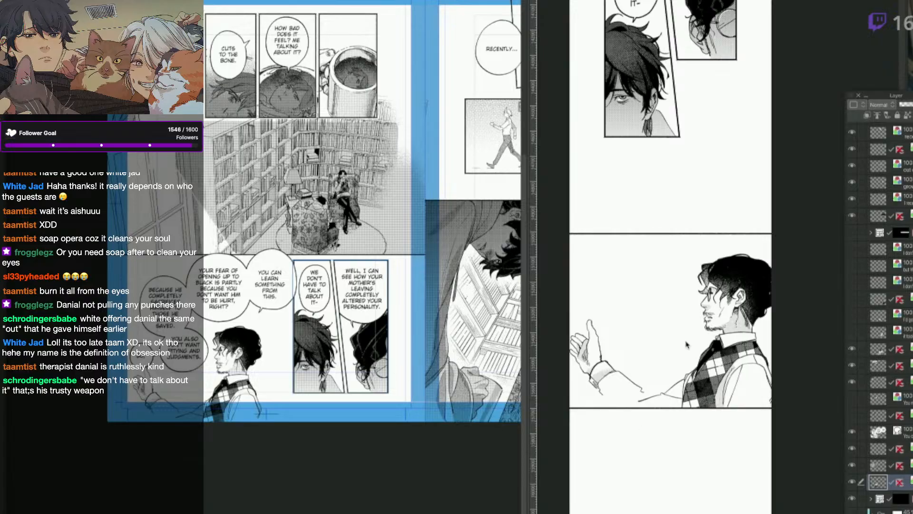
click(670, 361)
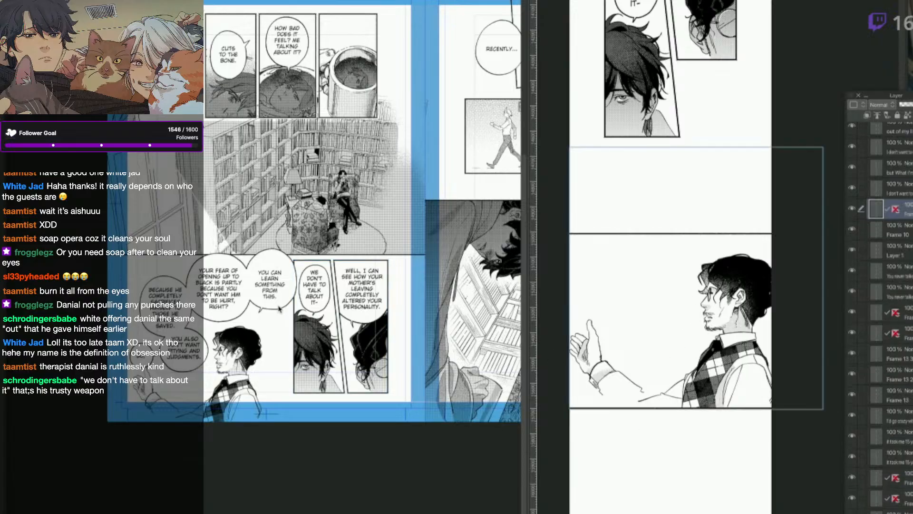
click(275, 289)
click(286, 304)
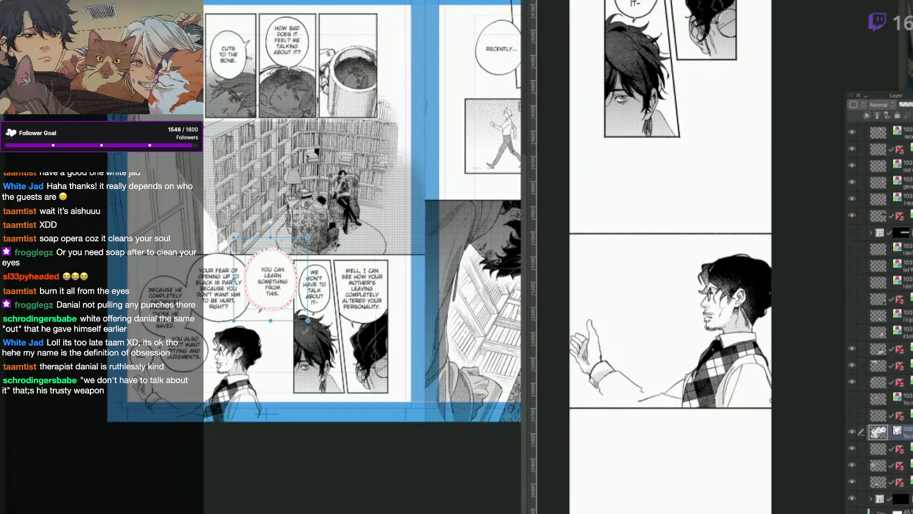
drag(309, 320, 300, 310)
click(262, 309)
drag(269, 281, 268, 303)
click(262, 309)
click(308, 336)
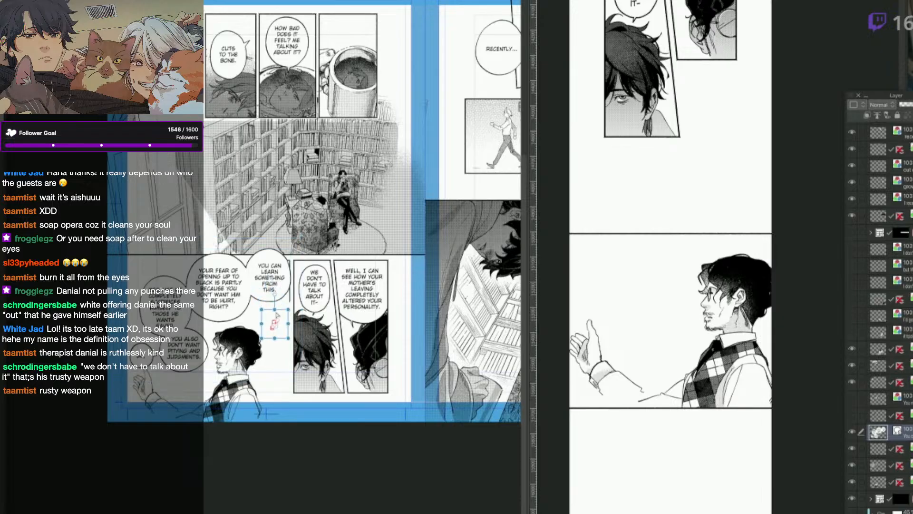
Spread the overlapping balloons apart, moving "You can learn..." and "Your fear of opening up..." up and "You also don't want pitying..." down.
drag(270, 281, 294, 254)
drag(247, 303, 247, 229)
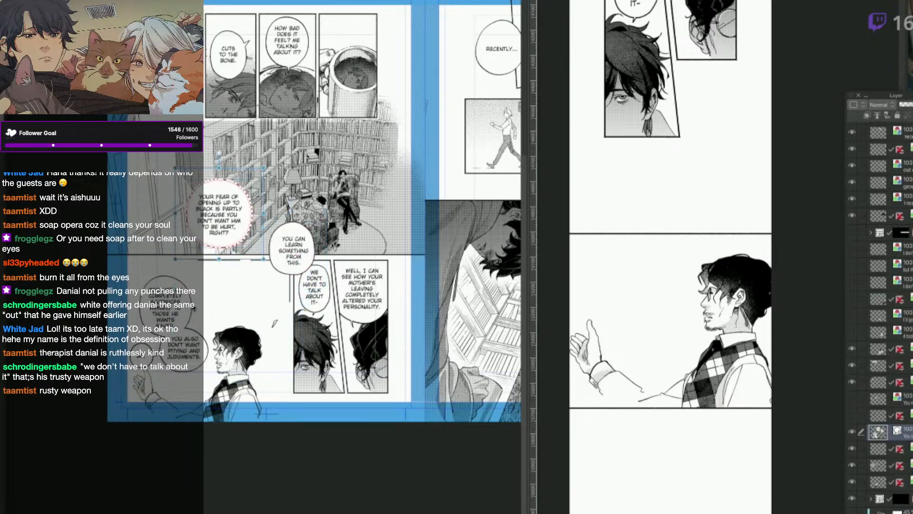
click(208, 300)
drag(201, 366, 213, 404)
click(153, 360)
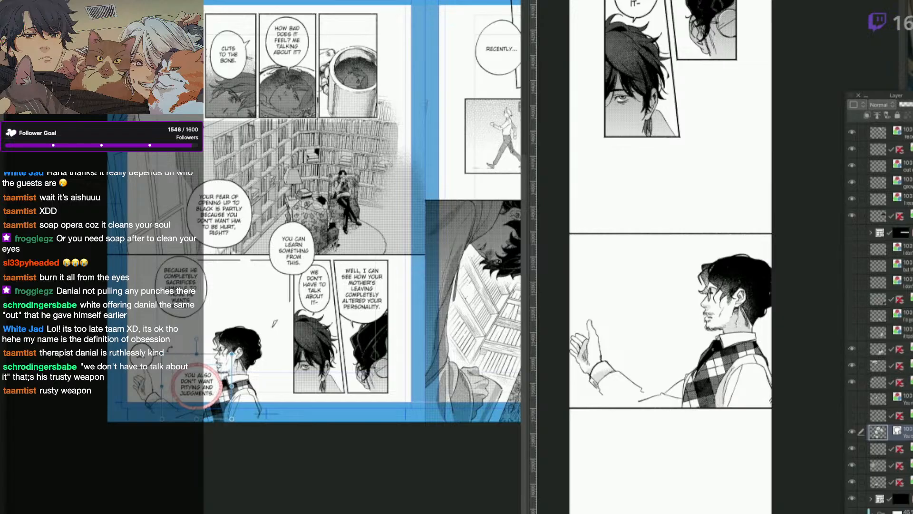
click(143, 377)
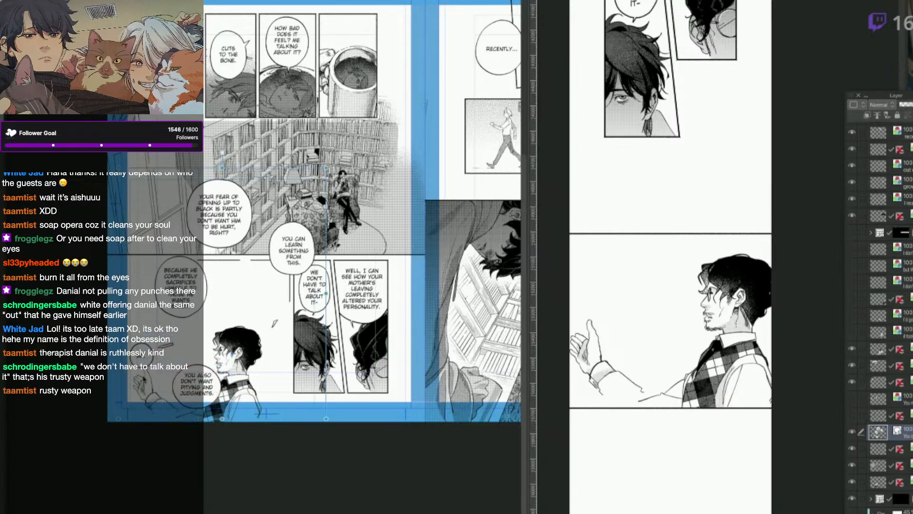
Copy the "You can learn something from this." balloon into the strip, shrink it and place it above the profile man's raised hand.
click(341, 50)
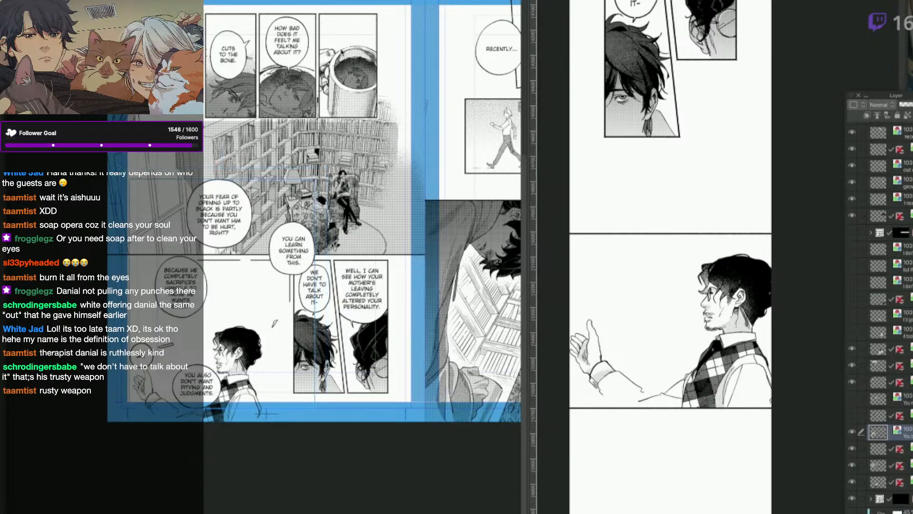
mouse_move(267, 281)
mouse_down()
mouse_move(324, 278)
mouse_move(265, 285)
mouse_up()
click(648, 318)
key(ctrl+v)
key(ctrl+t)
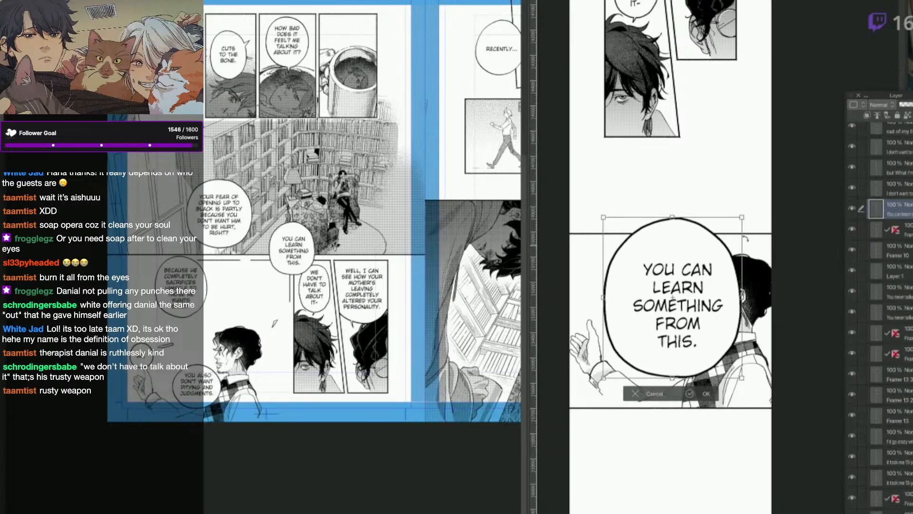
drag(745, 217, 685, 295)
drag(666, 342, 644, 269)
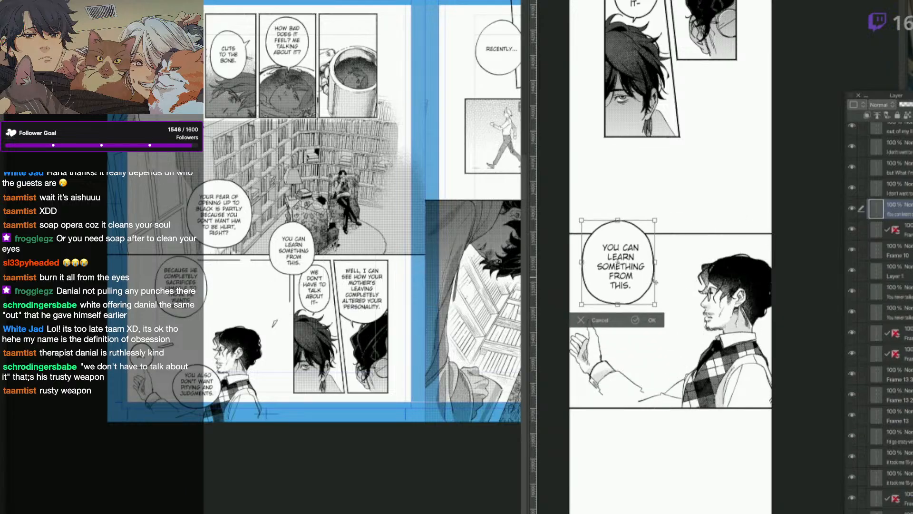
key(Return)
Select the lettering inside the "You can learn something from this." balloon and centre it within the outline.
mouse_move(642, 234)
mouse_down()
mouse_move(650, 254)
mouse_move(640, 291)
mouse_move(602, 281)
mouse_move(643, 228)
mouse_up()
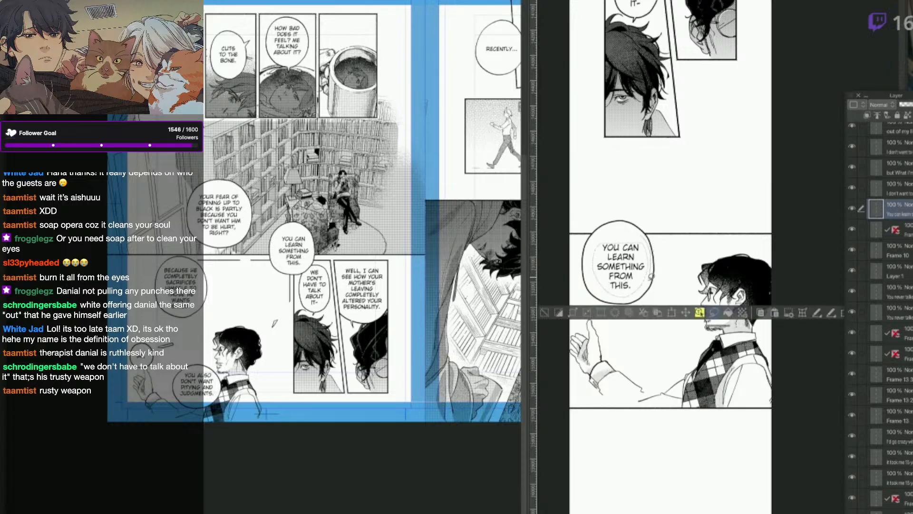
mouse_move(594, 263)
mouse_down()
mouse_move(647, 237)
mouse_move(638, 279)
mouse_move(632, 273)
mouse_move(644, 298)
mouse_move(633, 301)
mouse_up()
key(ctrl+d)
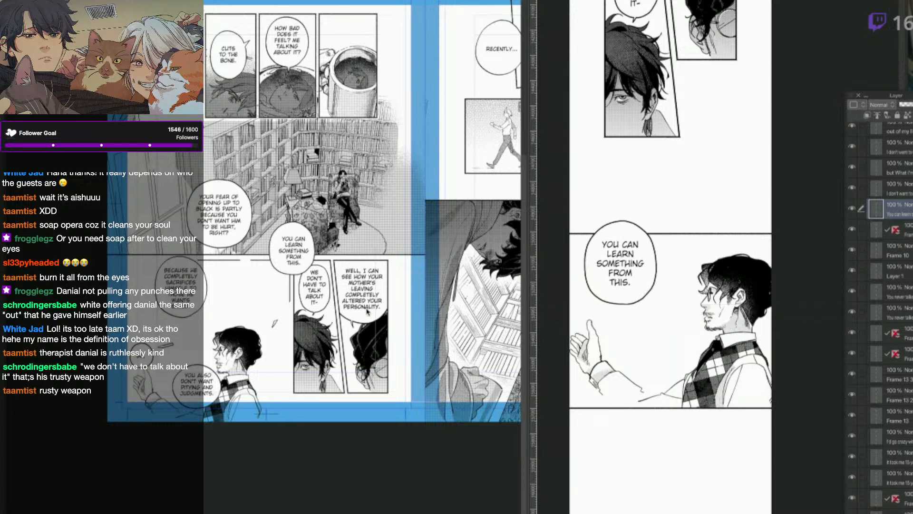
Copy the "Your fear of opening up to Black..." balloon into the strip and scale it down to match the first balloon.
click(239, 222)
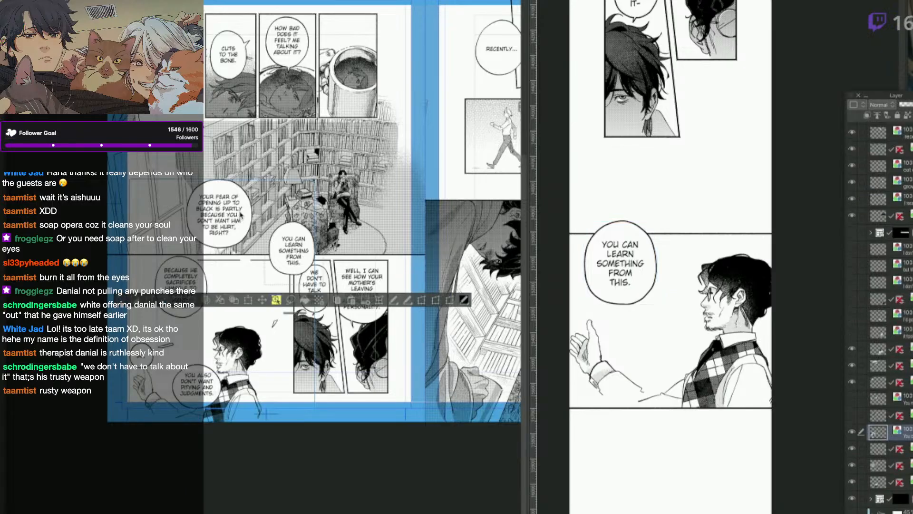
drag(255, 176, 183, 249)
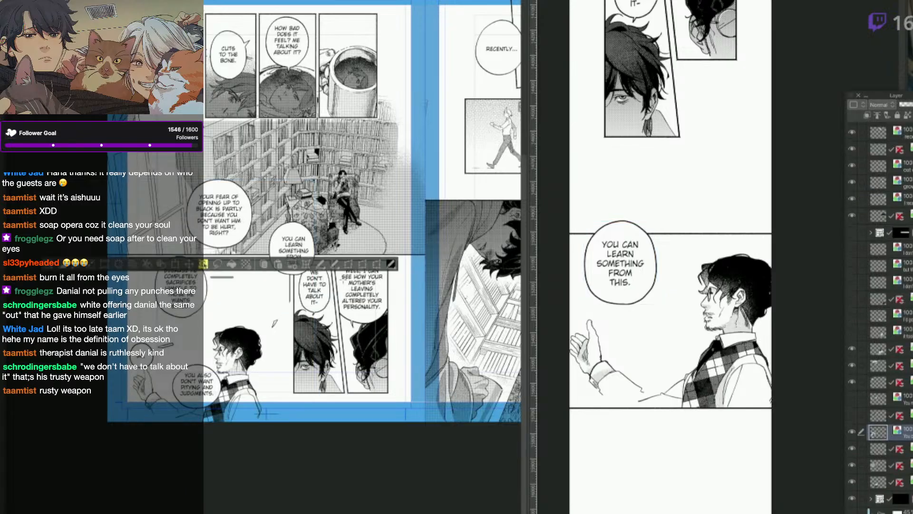
click(662, 307)
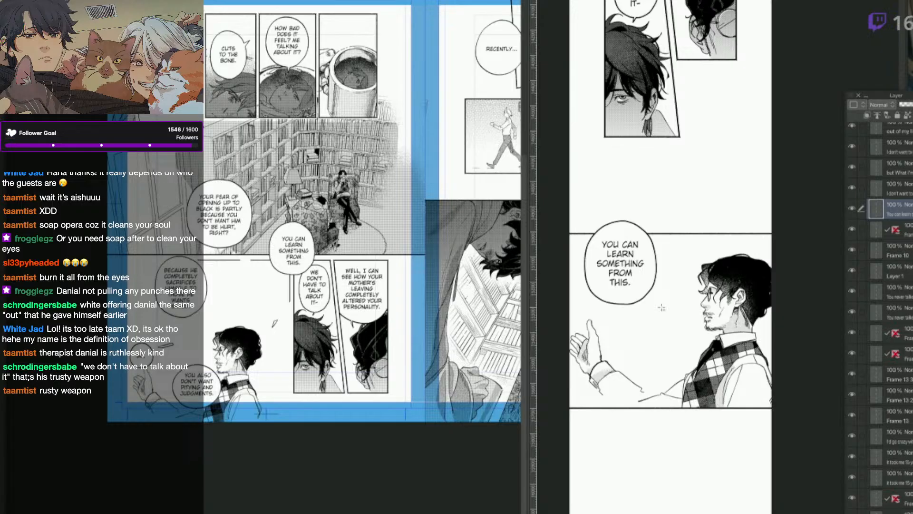
key(ctrl+v)
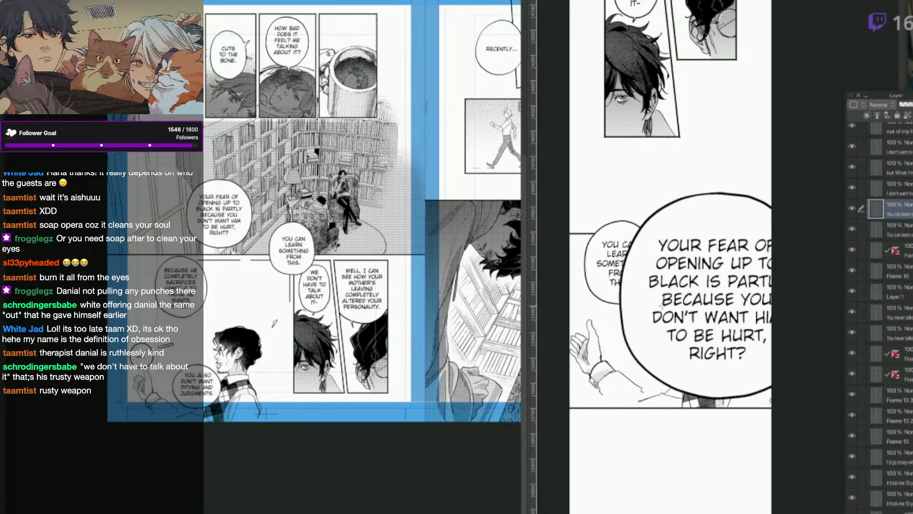
key(ctrl+t)
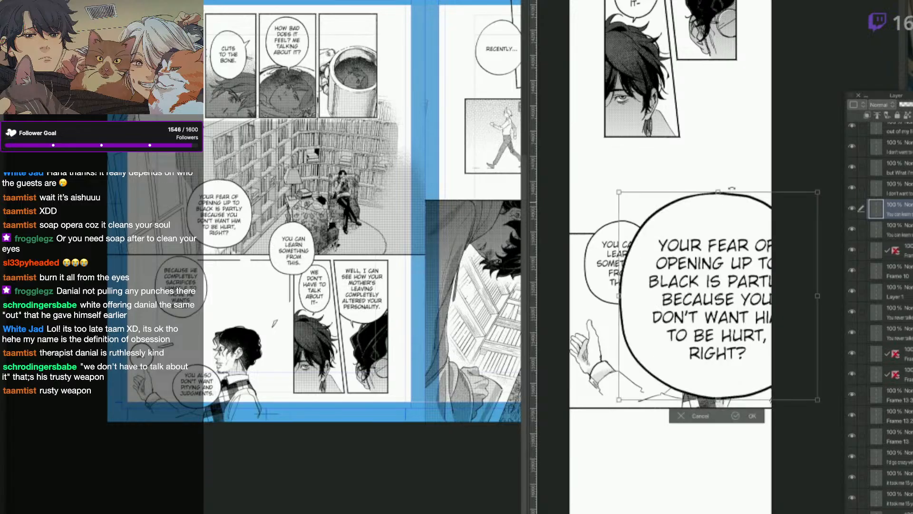
drag(817, 192, 731, 285)
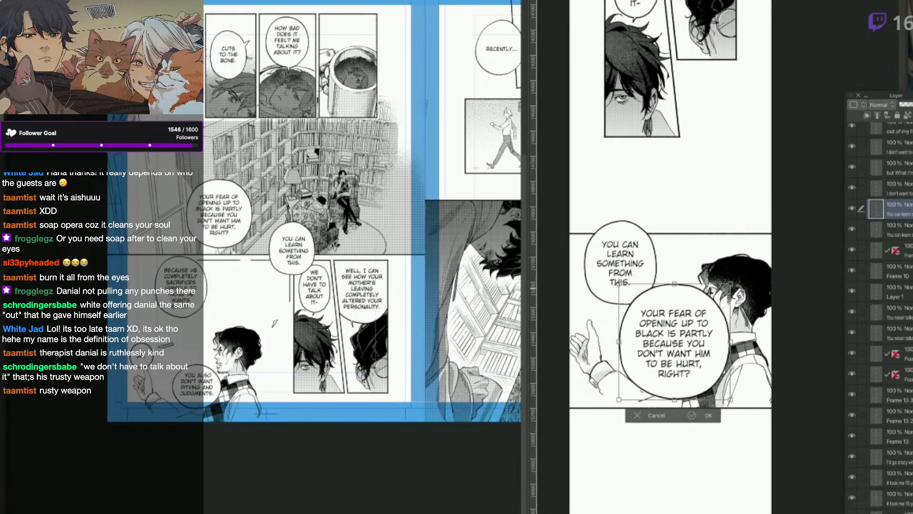
key(Return)
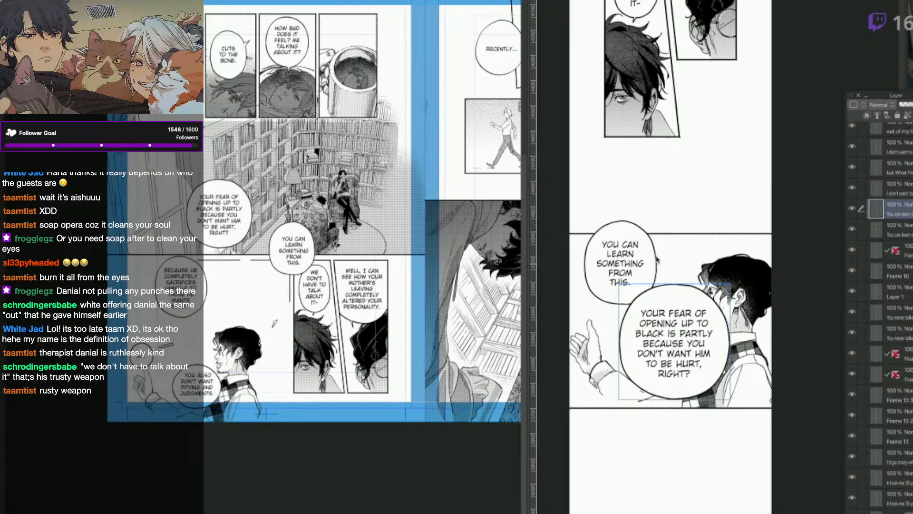
Move "You can learn..." up across the panel's upper border and tuck "Your fear of opening up..." beneath it, beside the man's face.
drag(656, 259, 652, 202)
drag(708, 352, 678, 305)
drag(647, 219, 644, 231)
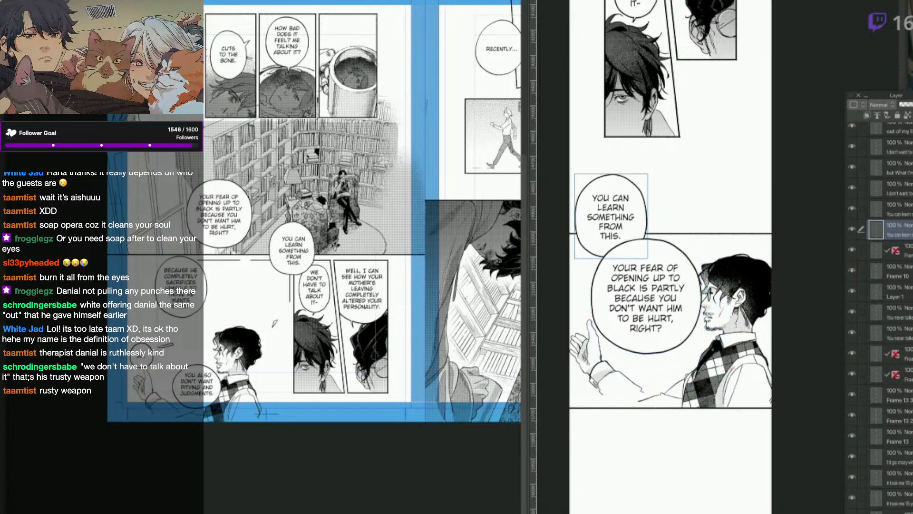
Merge the two overlapping balloons, erase the outline between them and shift the joined pair slightly left to the strip's edge.
key(ctrl+z)
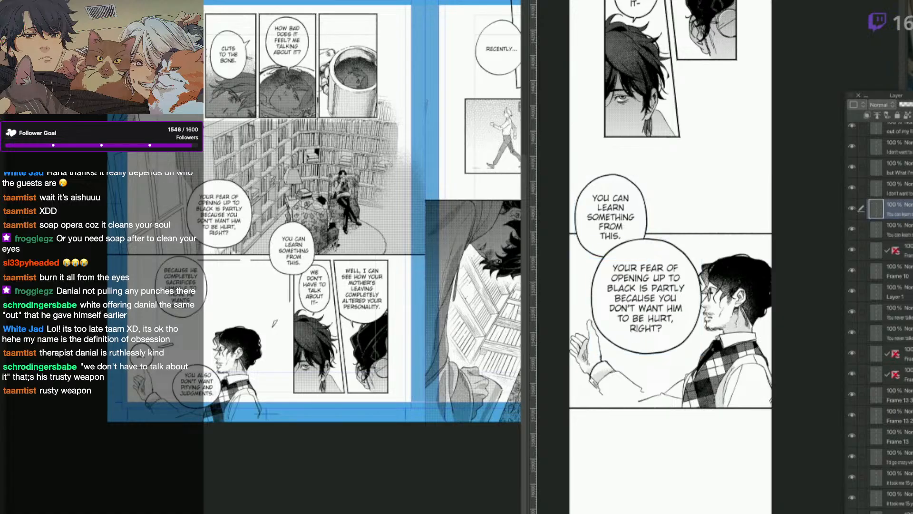
right_click(659, 283)
click(662, 261)
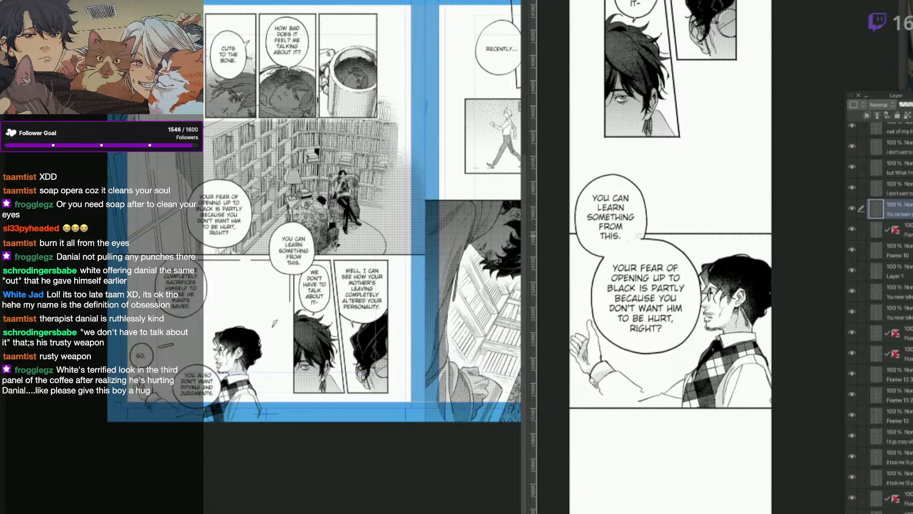
right_click(670, 229)
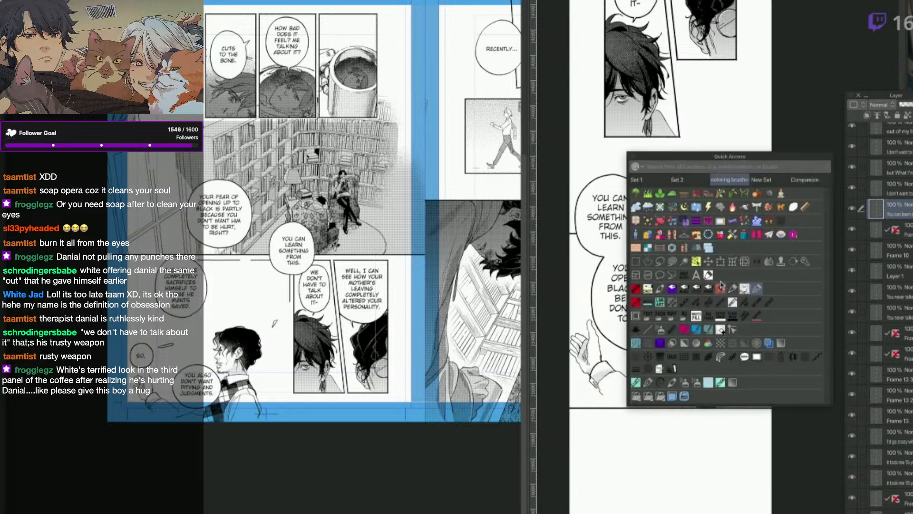
click(703, 265)
drag(657, 345, 652, 345)
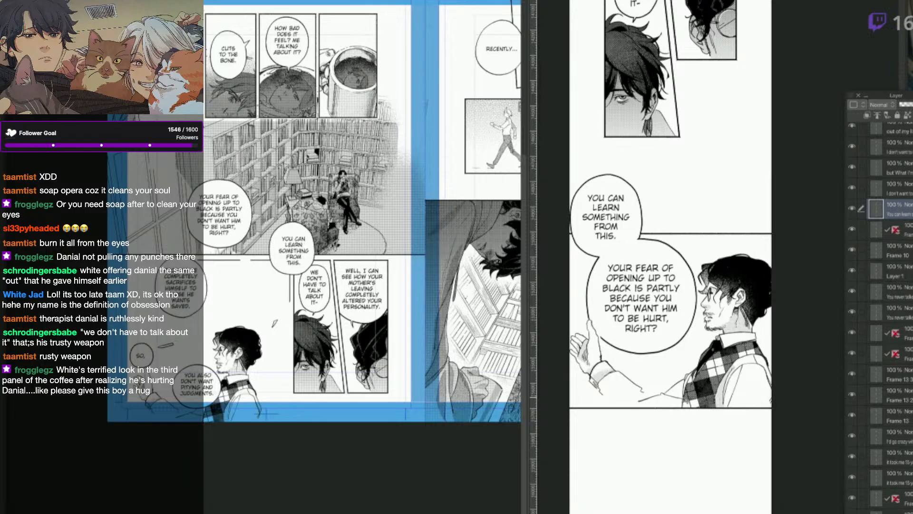
Copy the "Because he completely sacrifices himself..." balloon into the strip, shrink it and place it over the panel's lower border beneath the man.
key(o)
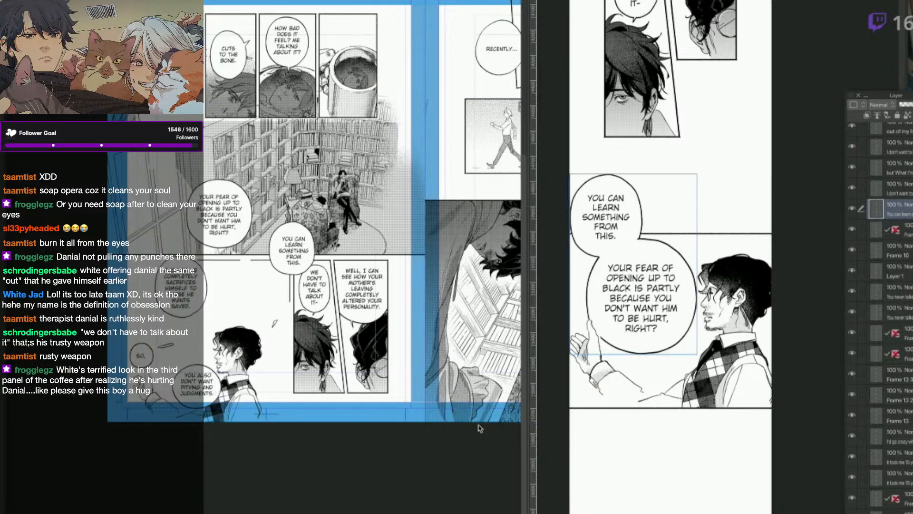
click(195, 294)
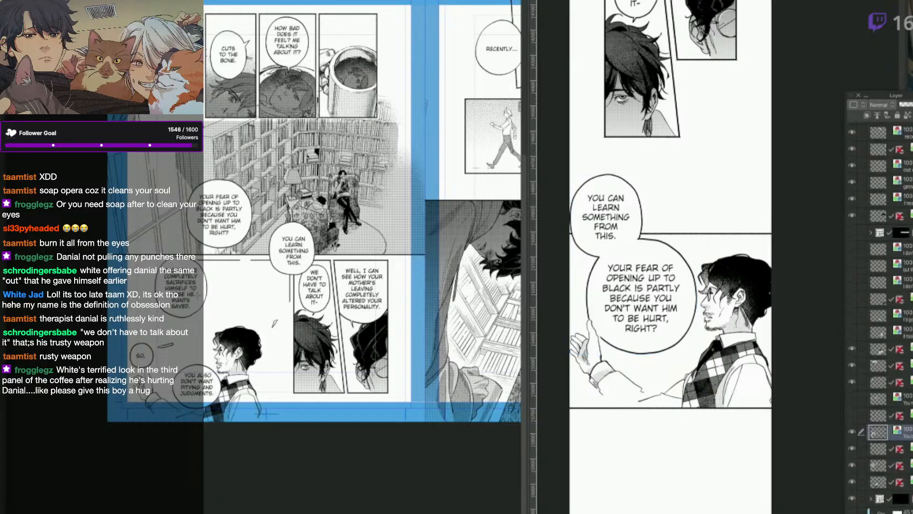
key(o)
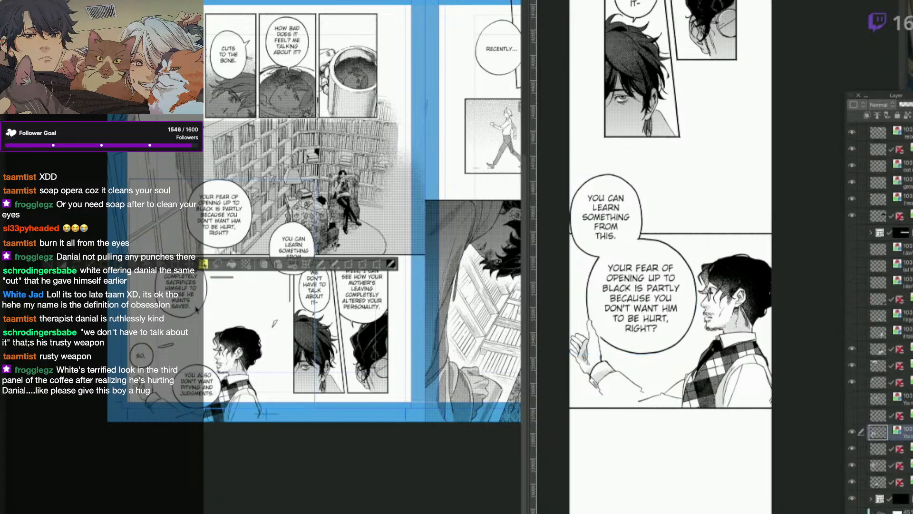
click(196, 308)
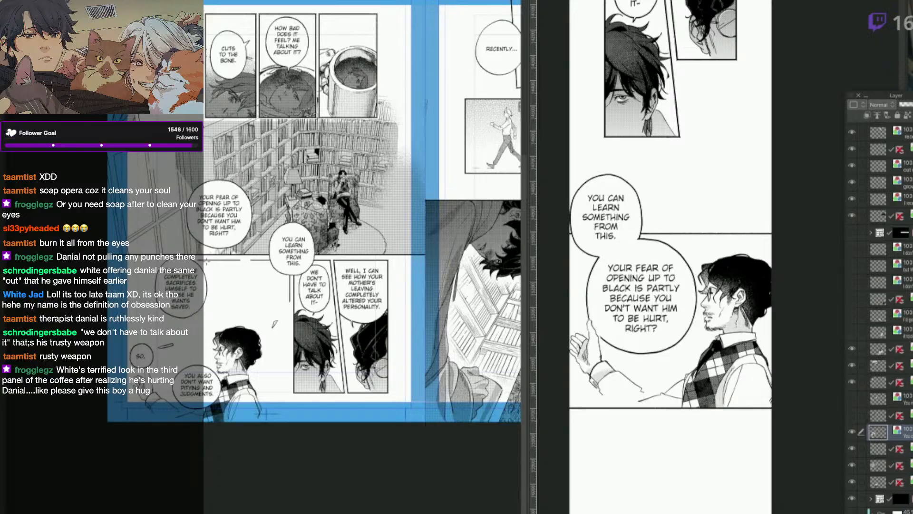
key(ctrl+c)
key(ctrl+Tab)
key(ctrl+v)
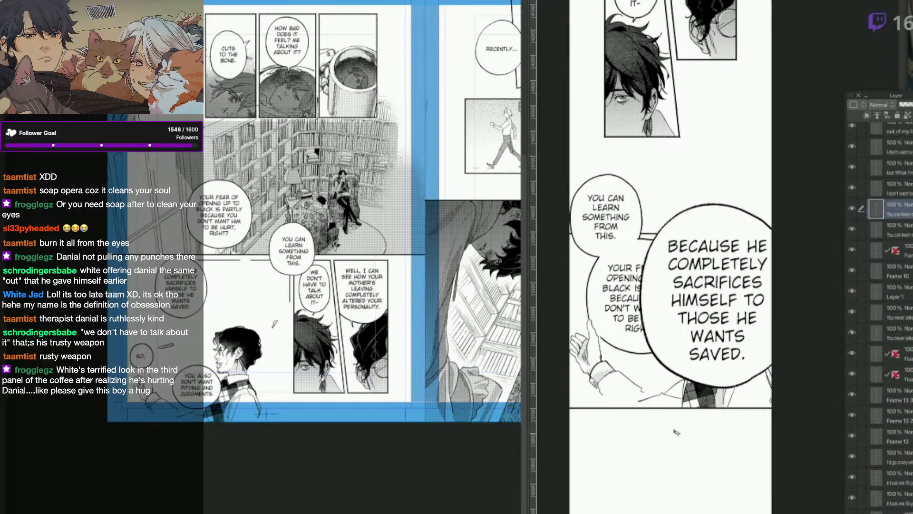
drag(765, 332, 702, 416)
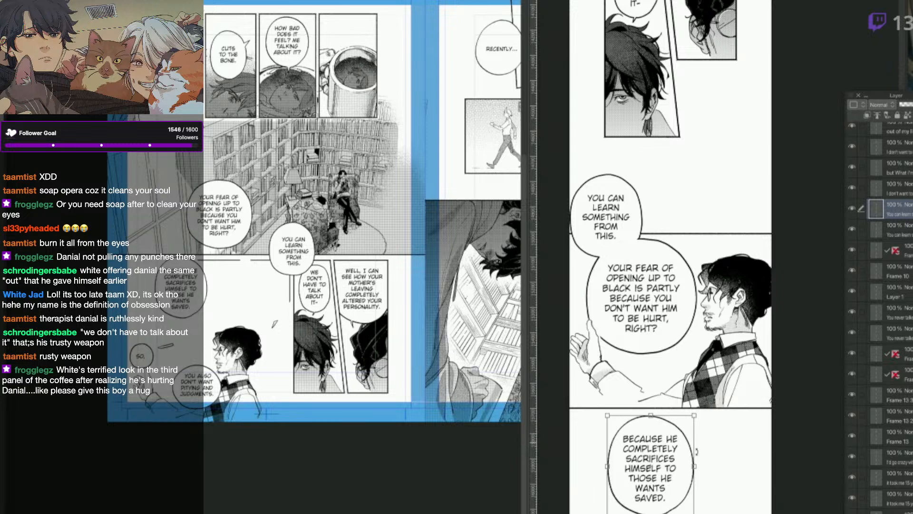
drag(676, 488, 743, 457)
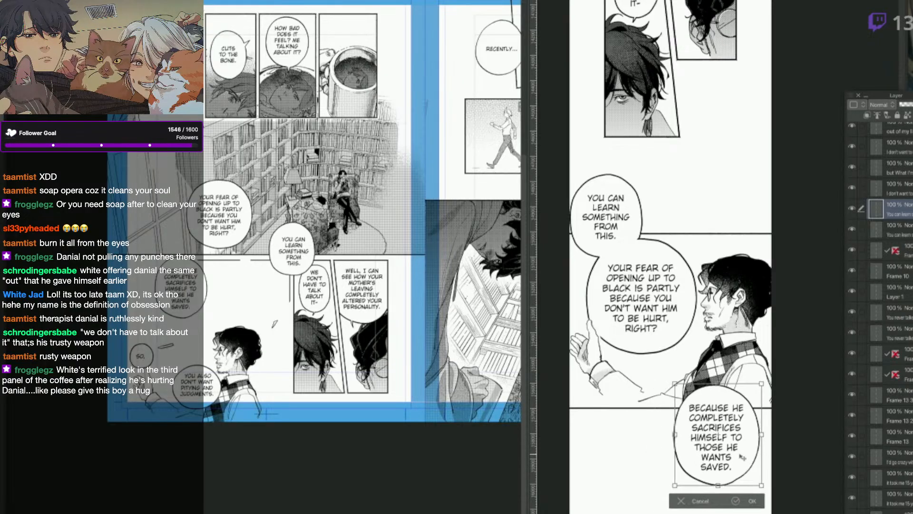
click(737, 500)
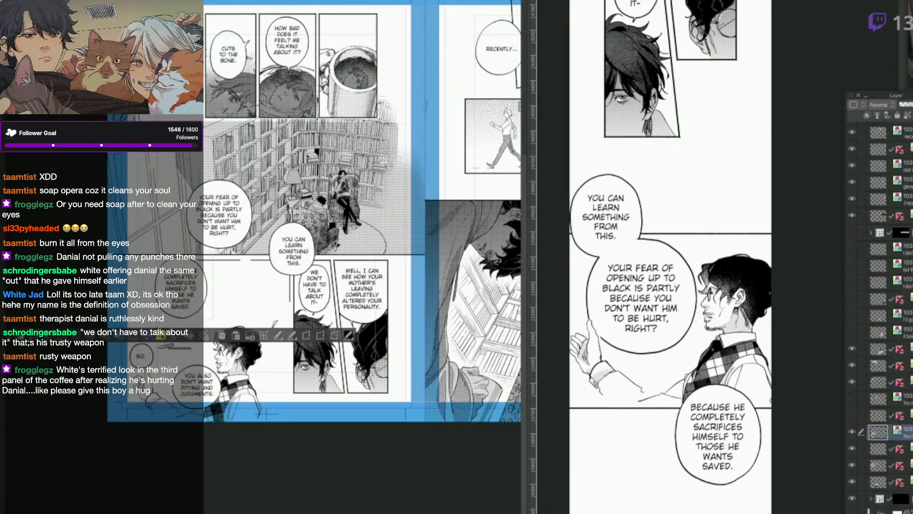
Examine the page with the man seated in the armchair and its balloons, and return to the bookshelf page.
scroll(266, 256, up, 4)
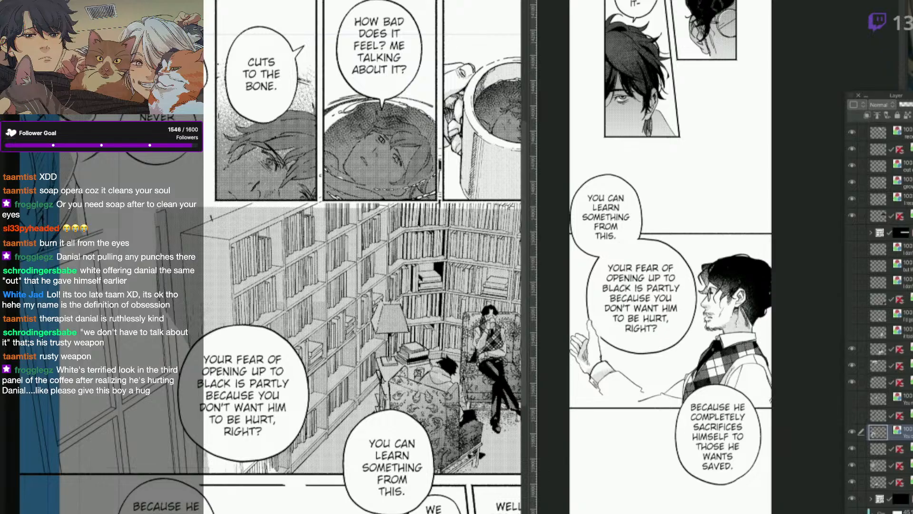
key(ctrl+Tab)
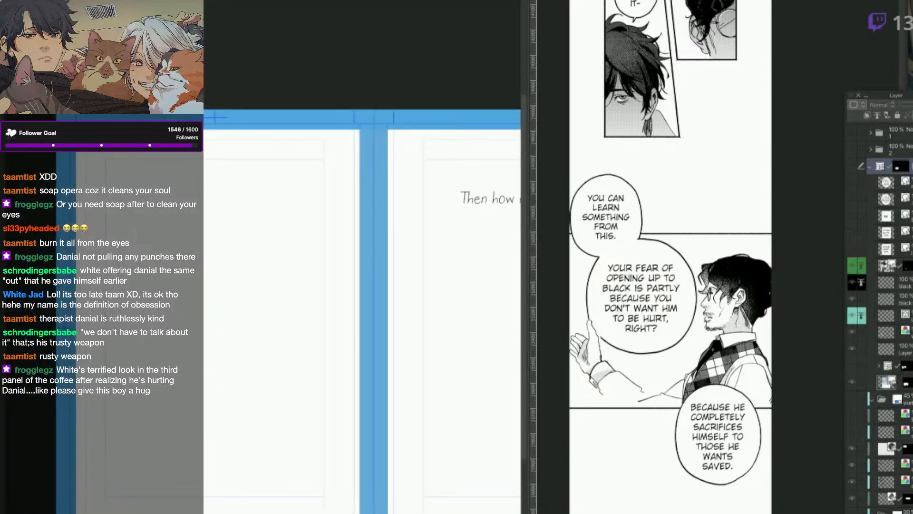
key(ctrl+Tab)
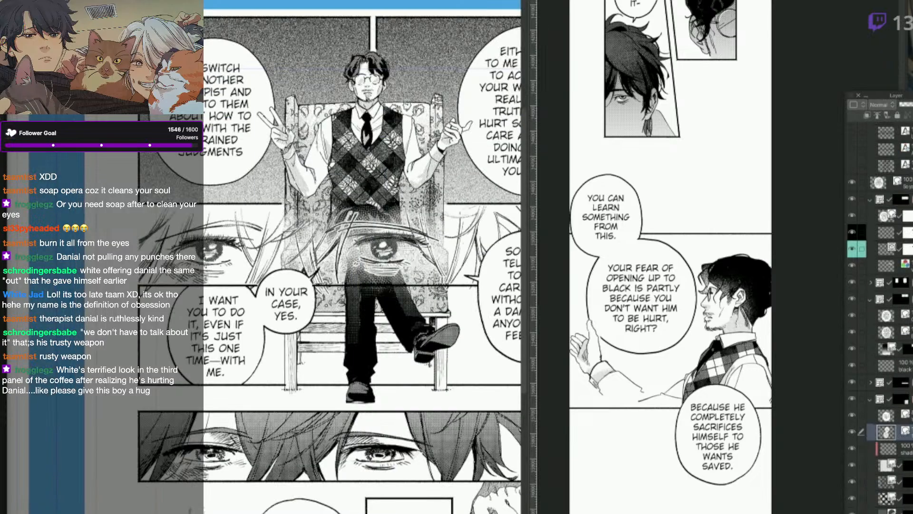
drag(444, 300, 379, 345)
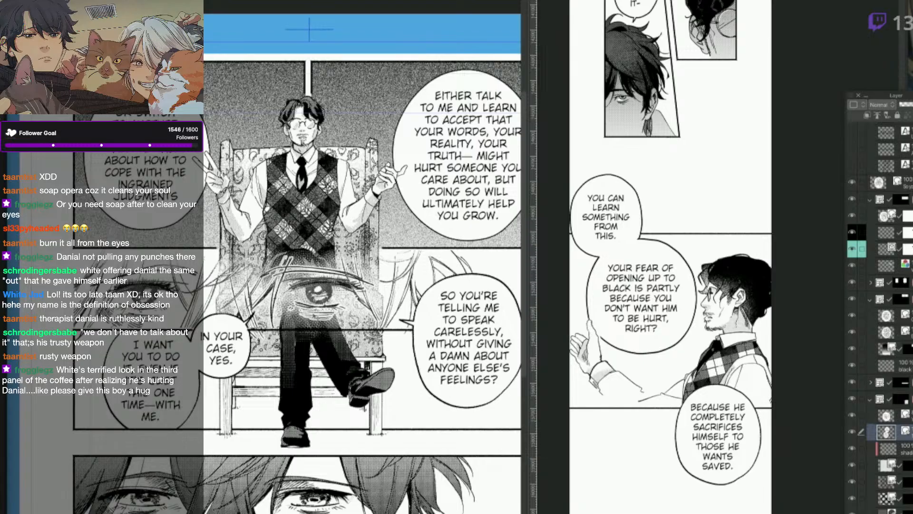
drag(487, 232, 443, 257)
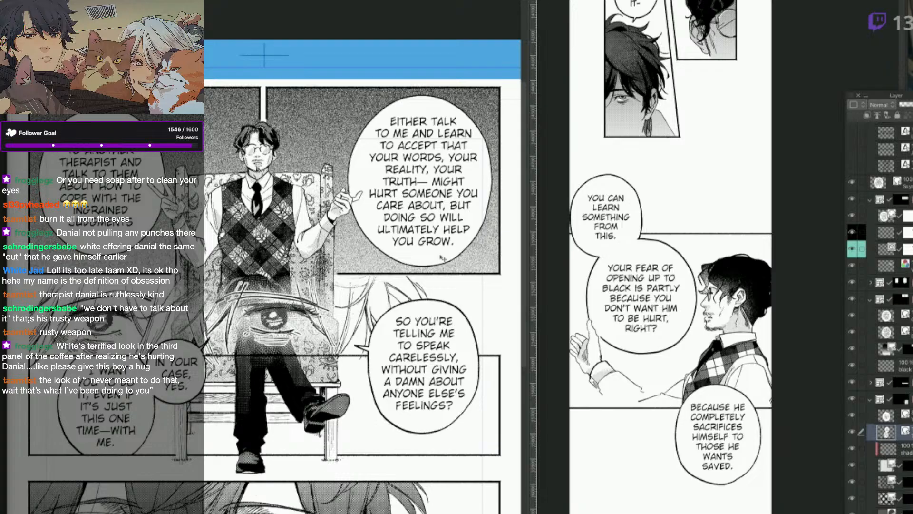
key(ctrl+Tab)
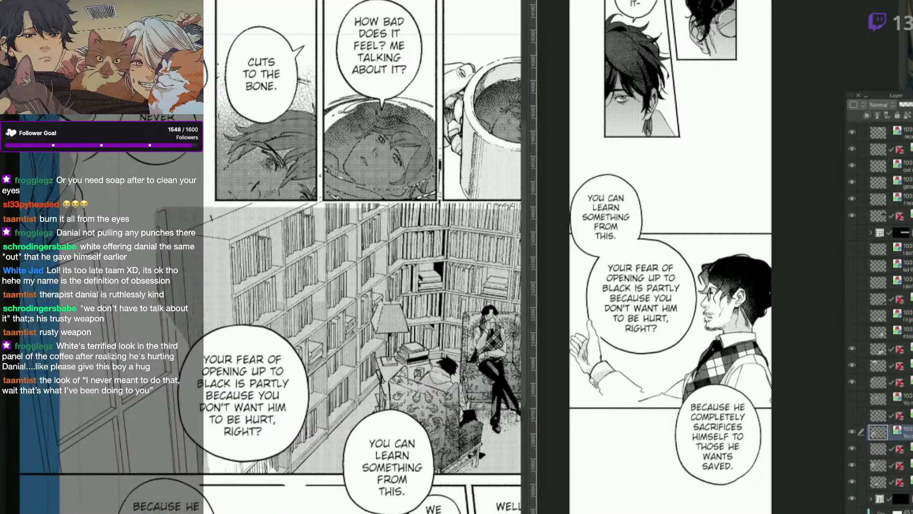
scroll(486, 460, down, 1)
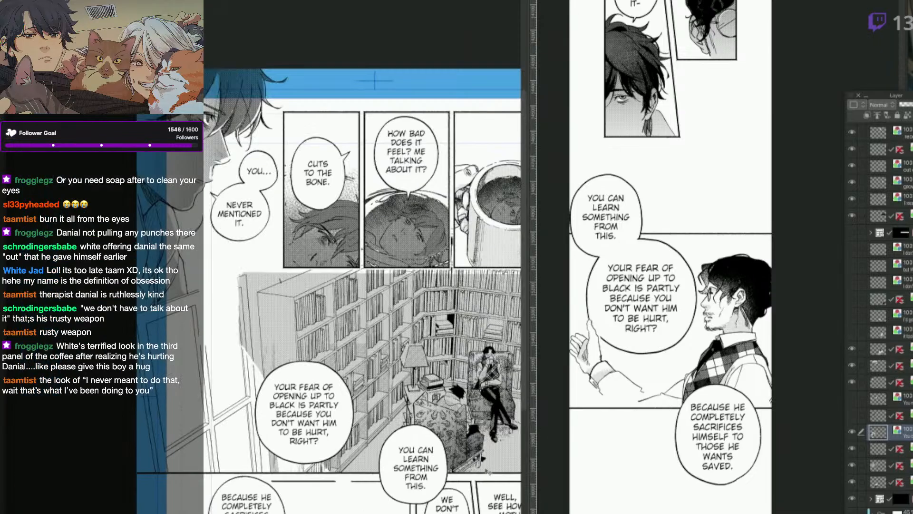
Nudge the "Because he completely sacrifices himself..." balloon slightly upward in the strip.
drag(492, 485, 414, 387)
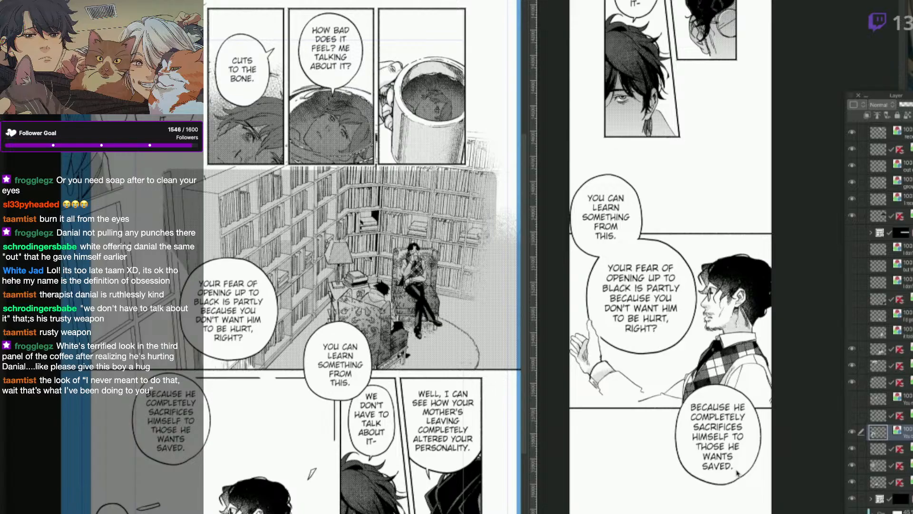
click(725, 479)
drag(725, 478, 725, 473)
Copy the "You also don't want pitying and judgments." balloon into the strip, shrink it and place it beneath the "Because he completely sacrifices himself..." balloon.
drag(311, 474, 364, 429)
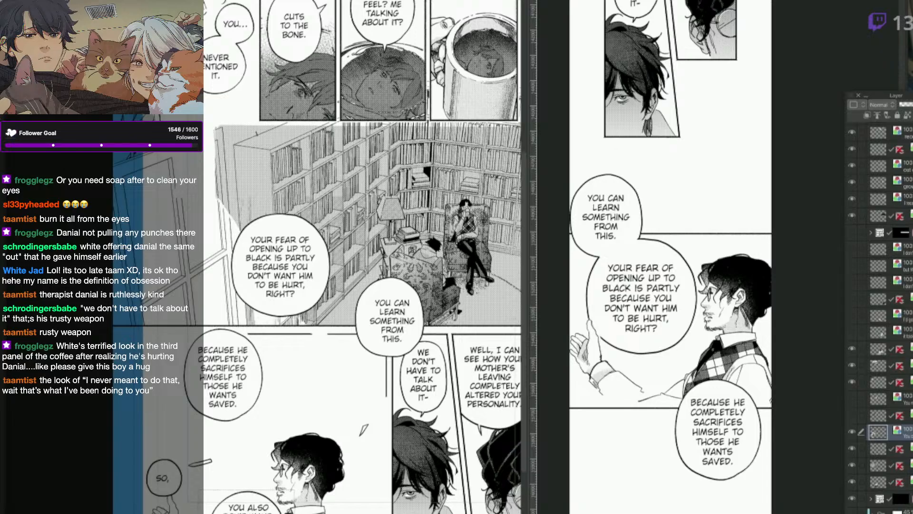
click(708, 495)
key(ctrl+v)
drag(737, 300, 667, 507)
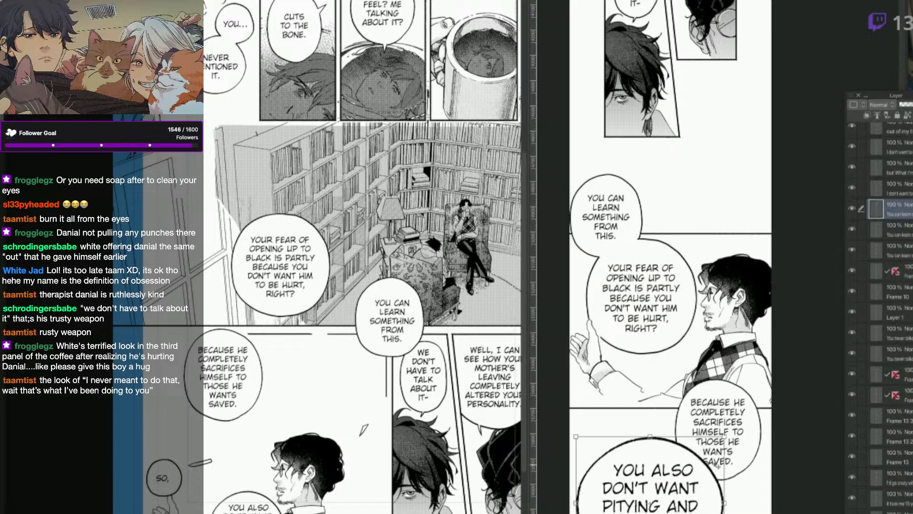
drag(723, 438, 677, 477)
drag(632, 494, 706, 496)
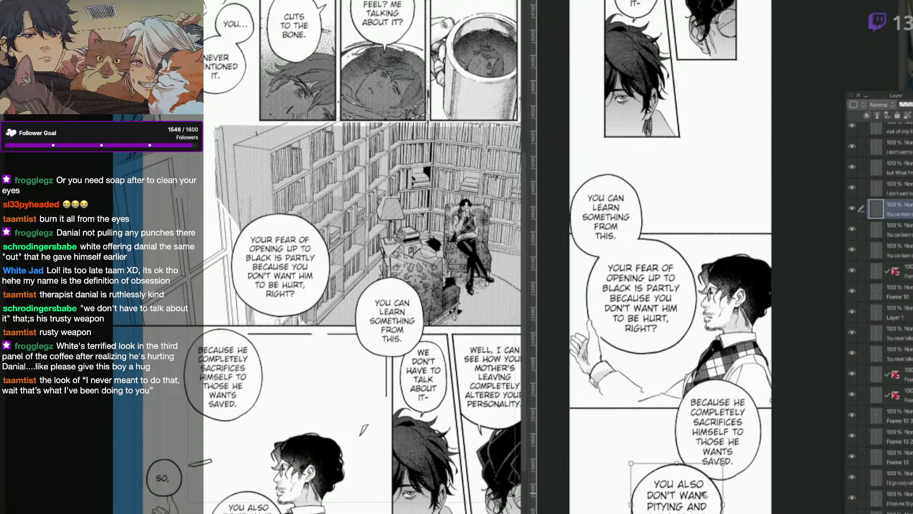
key(Return)
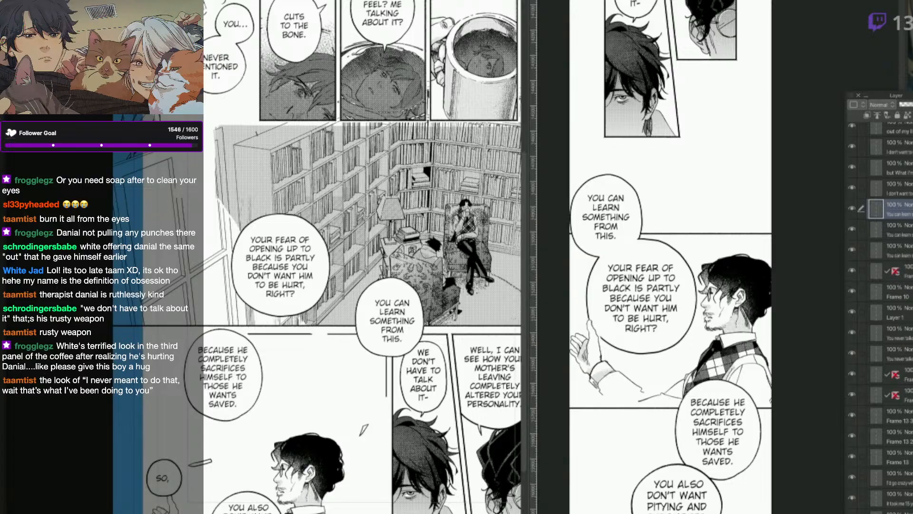
Erase the outline where the "Because he..." and "You also don't want..." balloons overlap so they join.
scroll(699, 499, down, 3)
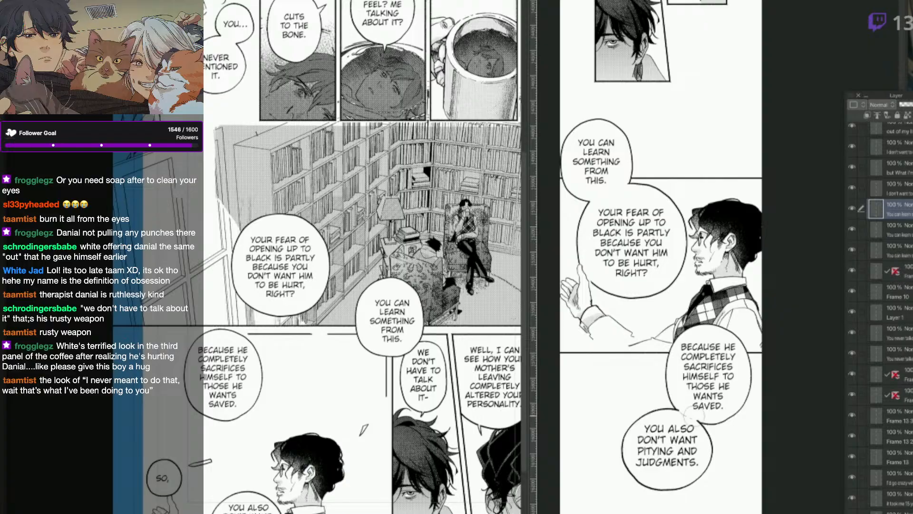
key(q)
click(772, 380)
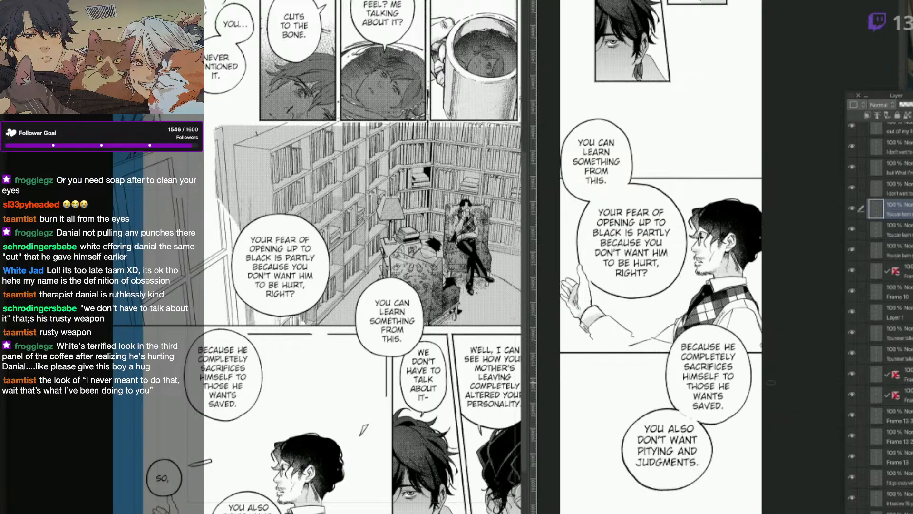
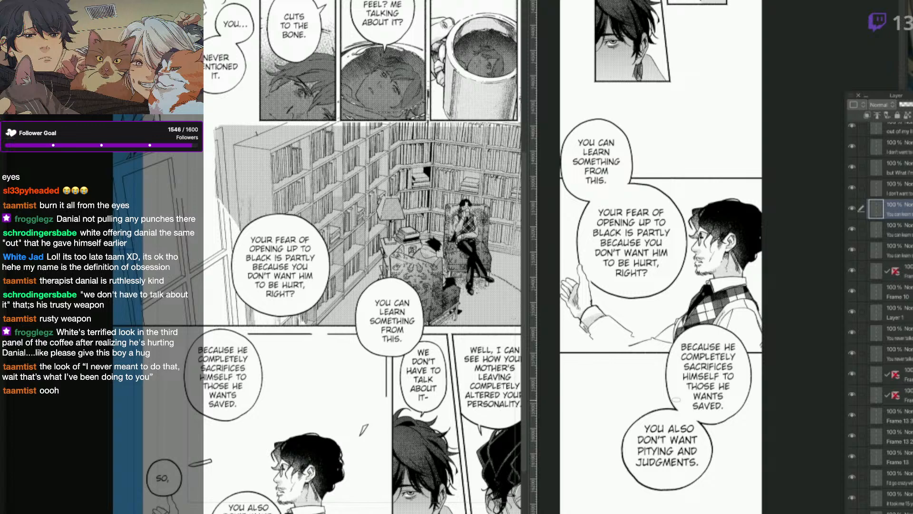
Select both joined balloon layers and shift the pair slightly right and up in the strip.
key(F6)
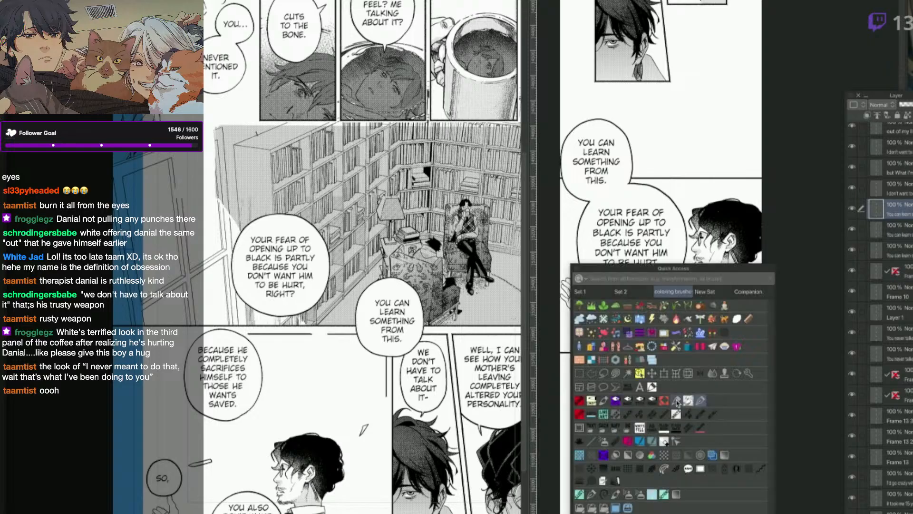
click(653, 375)
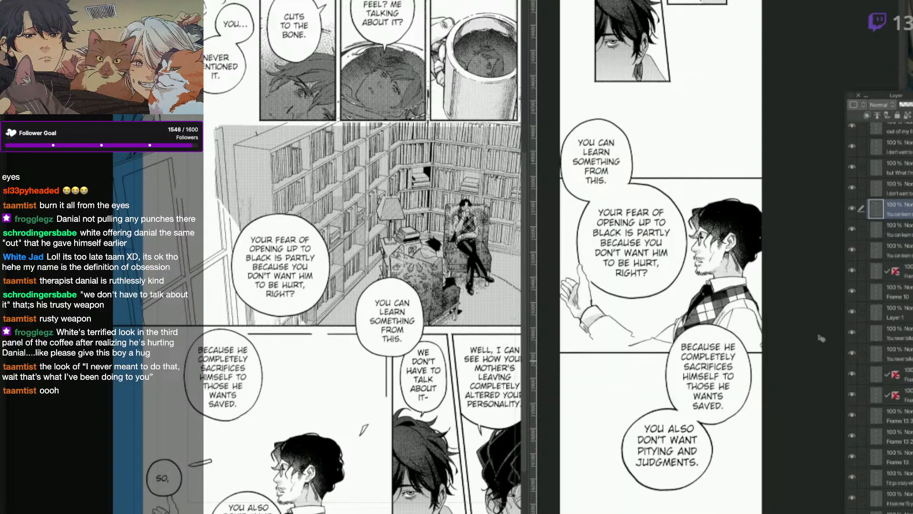
ctrl+click(907, 233)
mouse_move(738, 414)
mouse_down()
mouse_move(718, 400)
mouse_move(738, 407)
mouse_up()
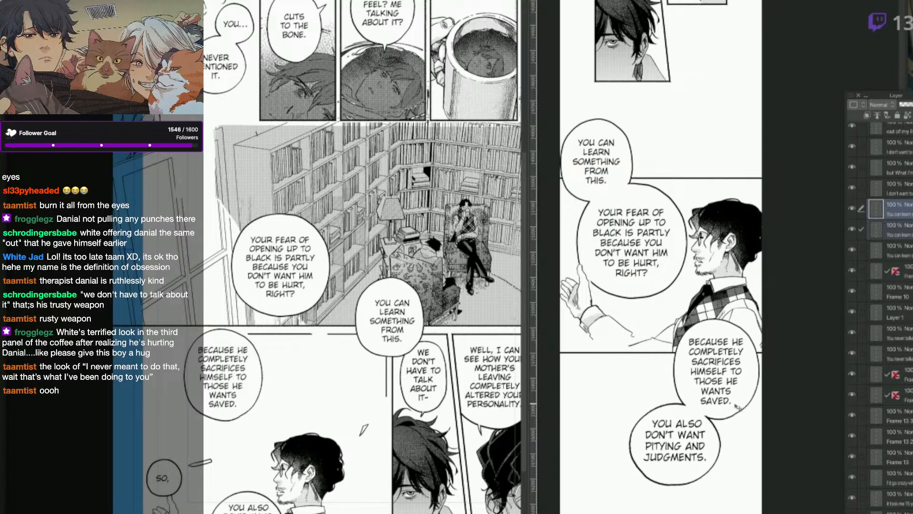
Copy the small "So," balloon into the strip and place it against the lower-left edge of the "You also don't want..." balloon.
click(175, 493)
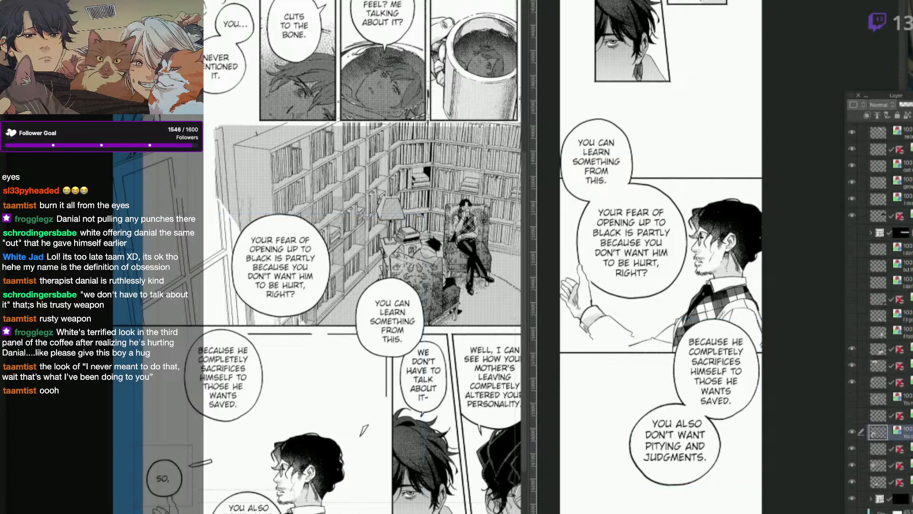
key(ctrl+c)
click(706, 478)
key(ctrl+v)
drag(749, 279, 646, 503)
key(ctrl+t)
drag(628, 513, 648, 503)
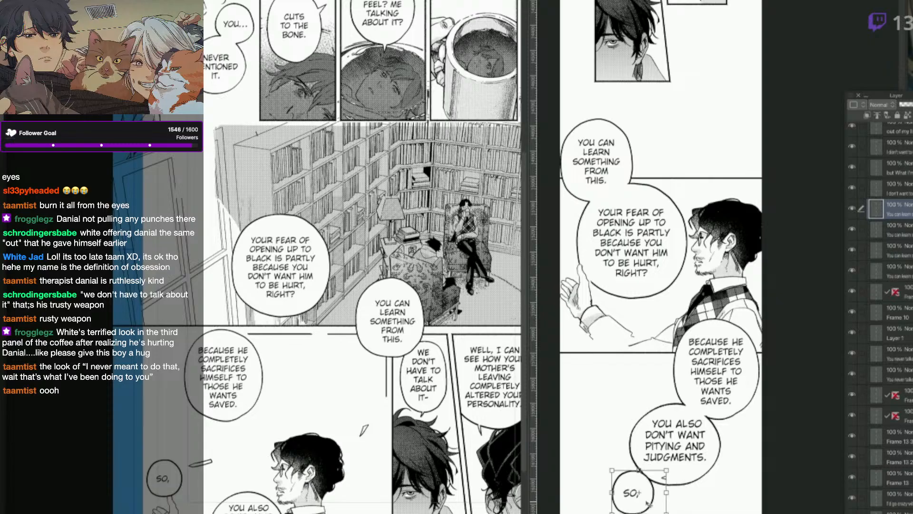
key(Return)
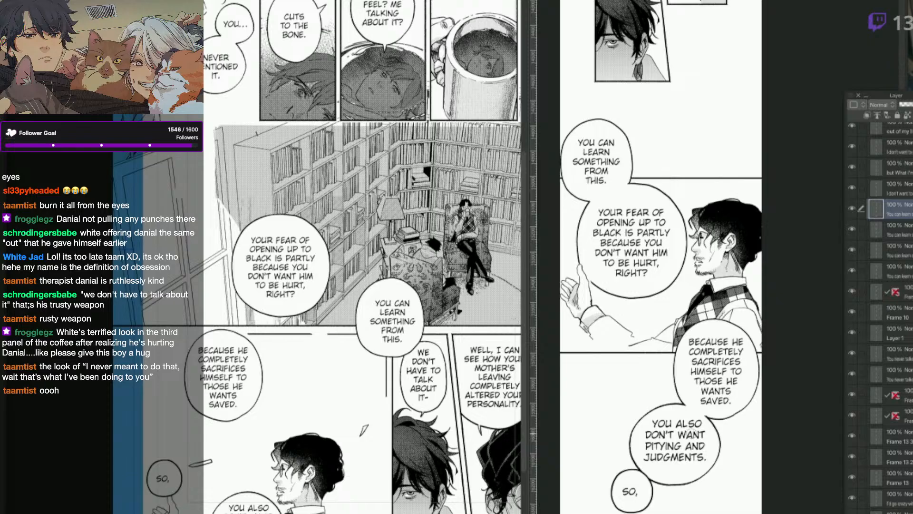
Erase the outline between the "So," balloon and the "You also don't want..." balloon to connect them.
scroll(714, 499, down, 1)
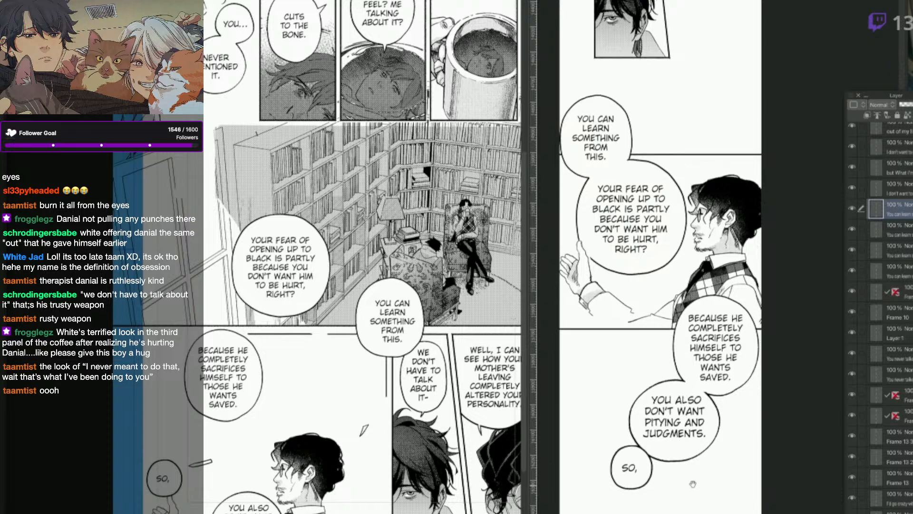
key(F6)
click(680, 435)
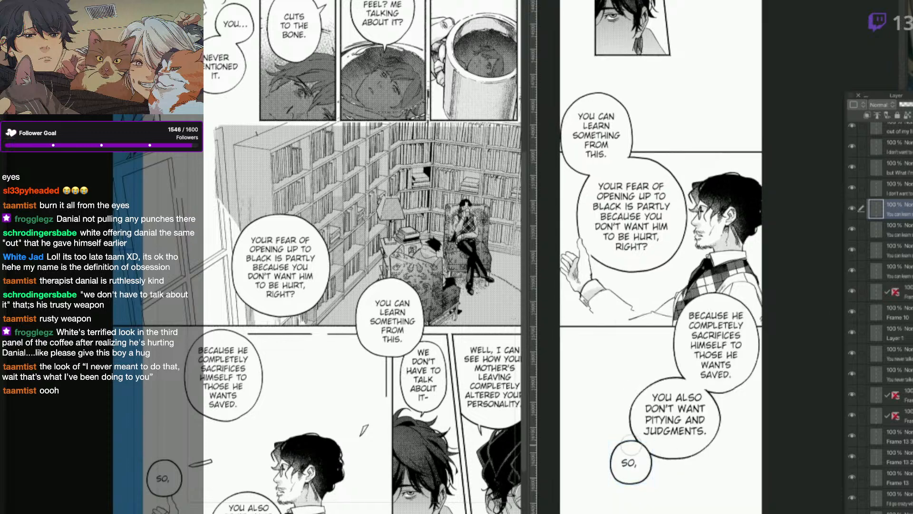
key(F6)
click(694, 447)
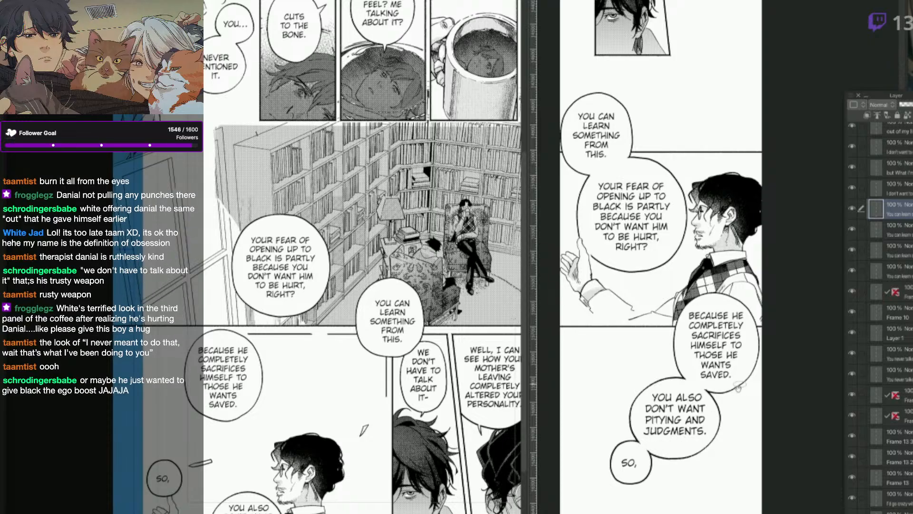
Select the layers of all three joined balloons and shift the chain slightly left, away from the strip's right edge.
scroll(738, 387, up, 1)
key(F6)
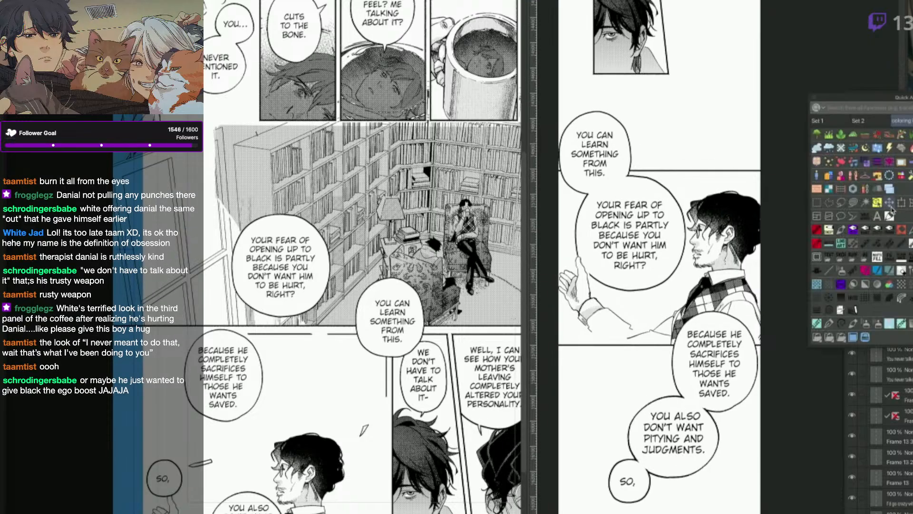
click(891, 207)
drag(777, 407, 763, 413)
key(ctrl+z)
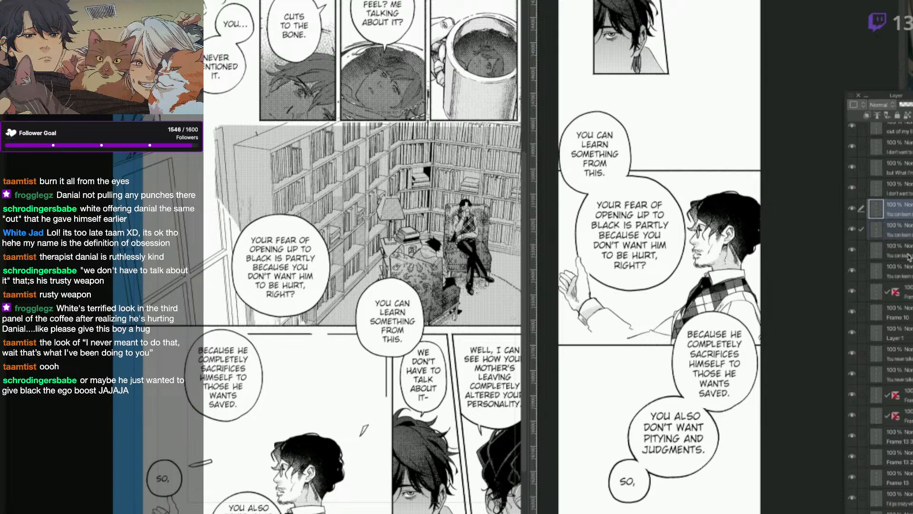
shift+click(908, 257)
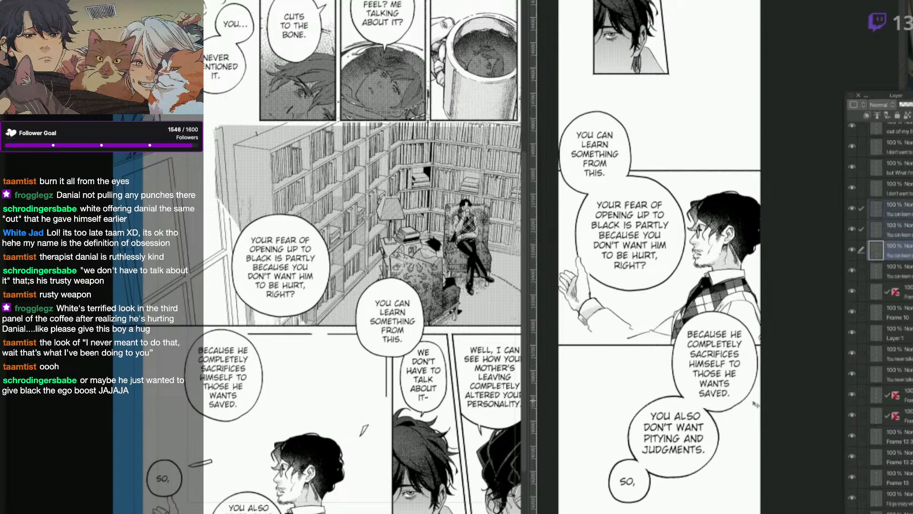
drag(756, 405, 748, 387)
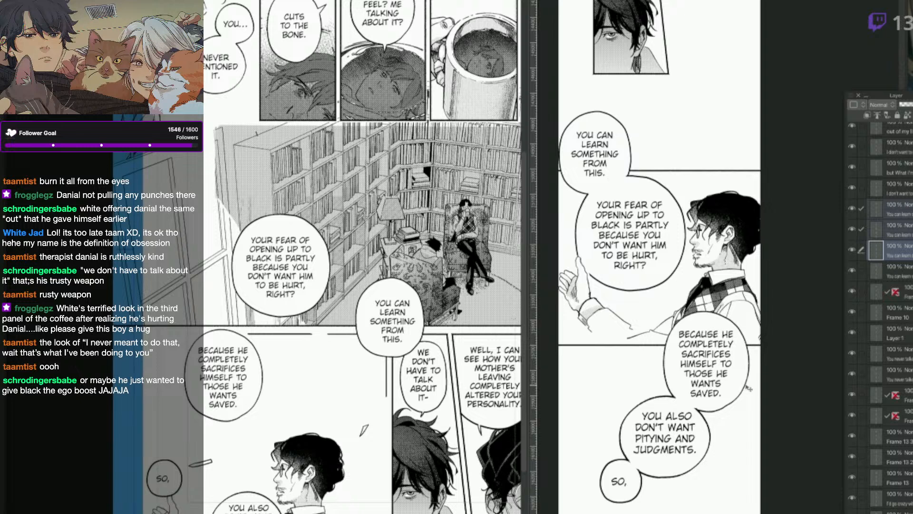
key(q)
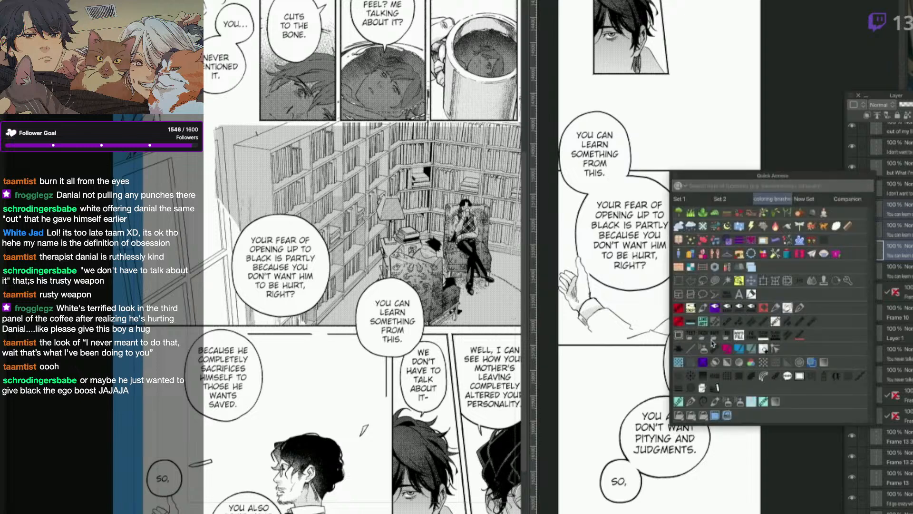
click(745, 281)
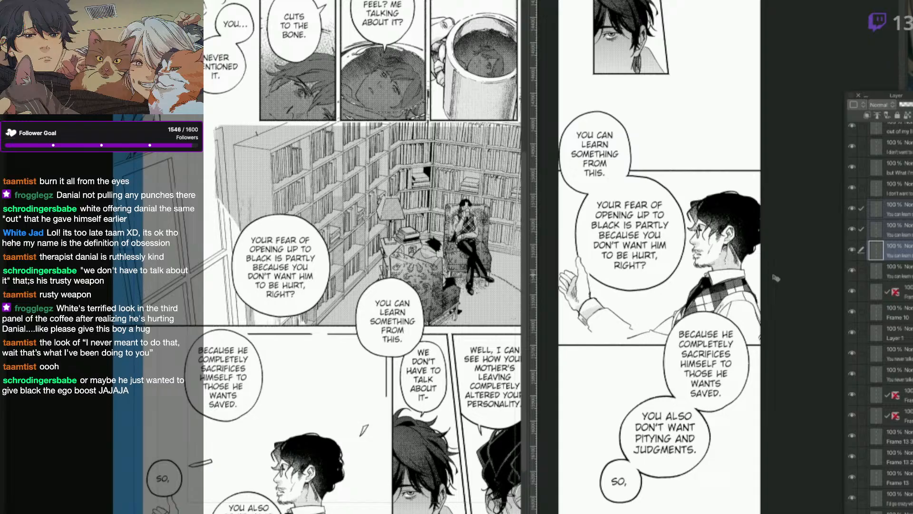
key(q)
click(732, 259)
click(711, 440)
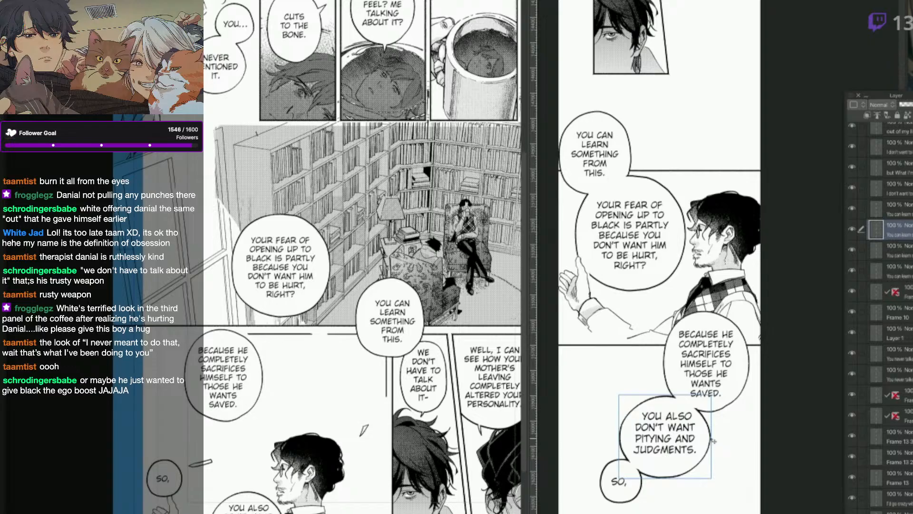
shift+click(716, 398)
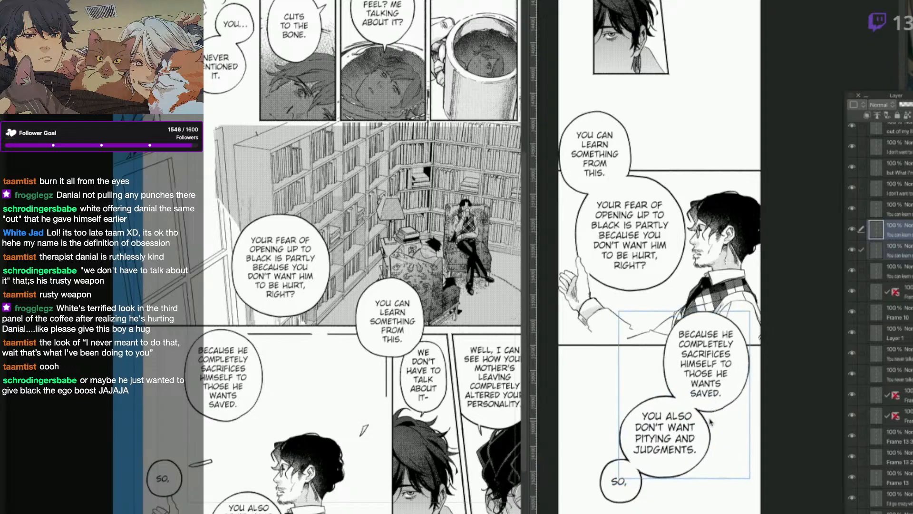
key(q)
click(684, 390)
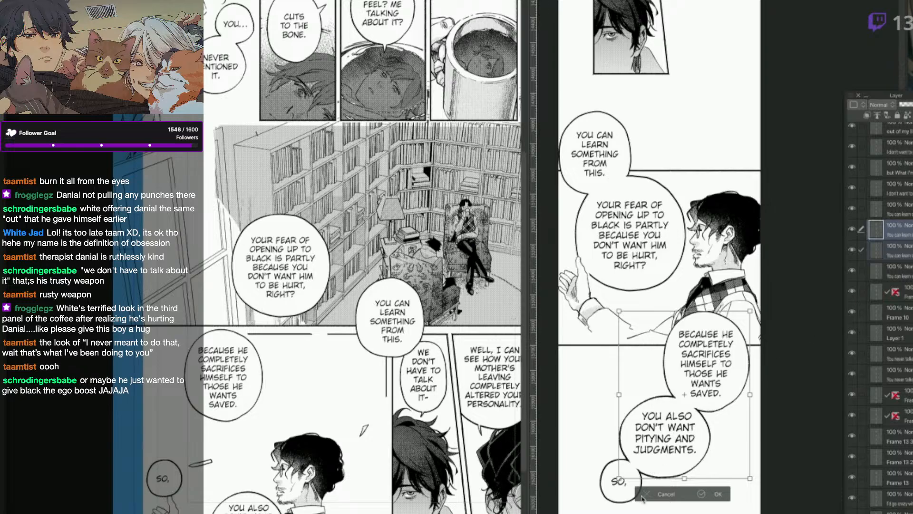
click(643, 497)
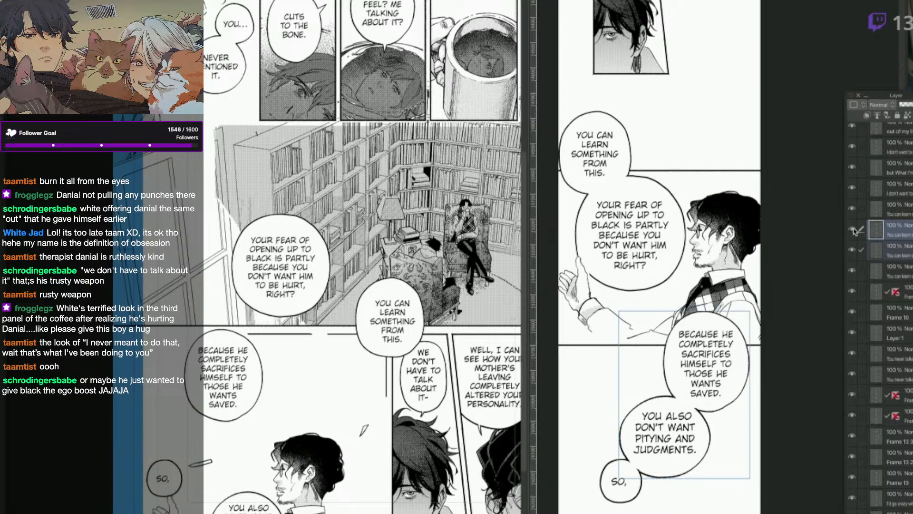
Select all three joined balloons and move the chain further left and slightly up over the panel's lower border.
ctrl+click(894, 209)
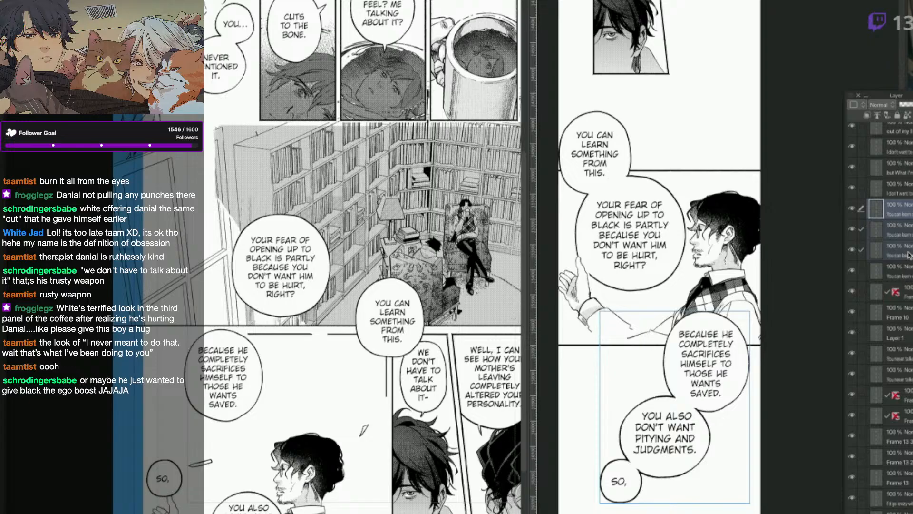
drag(768, 459, 745, 454)
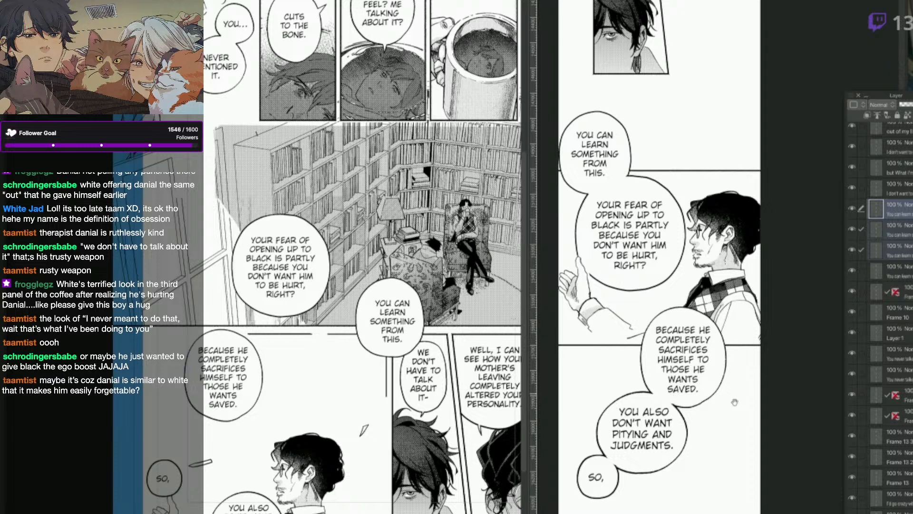
drag(722, 435, 721, 434)
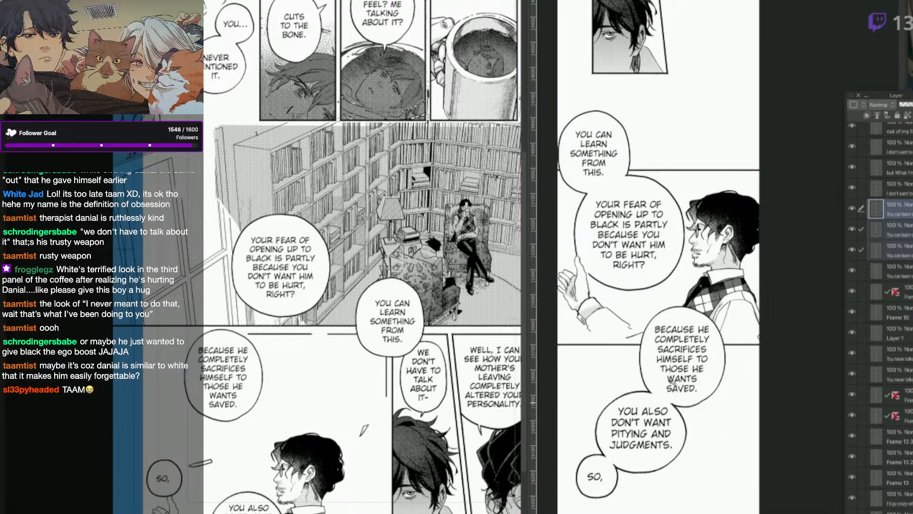
drag(725, 344, 748, 349)
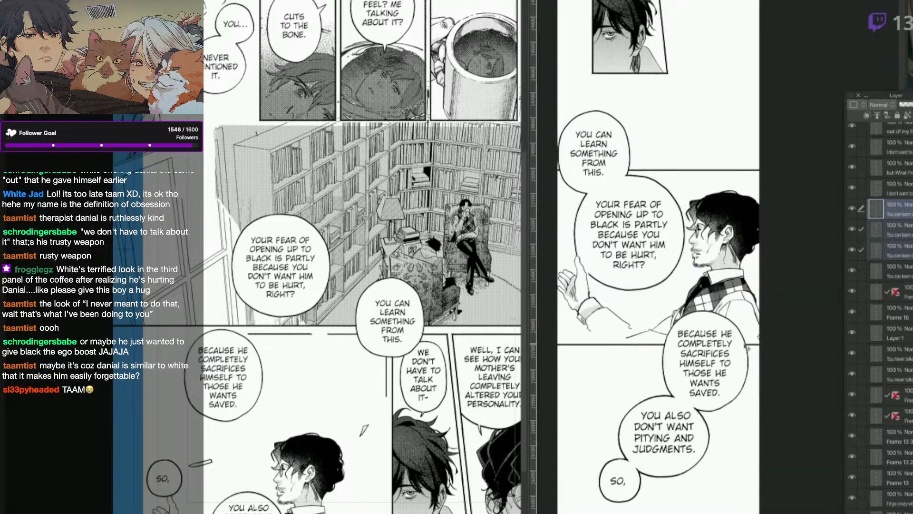
key(ctrl+z)
Select the lower border area of the panel with the man in profile and move the border line slightly upward.
click(752, 348)
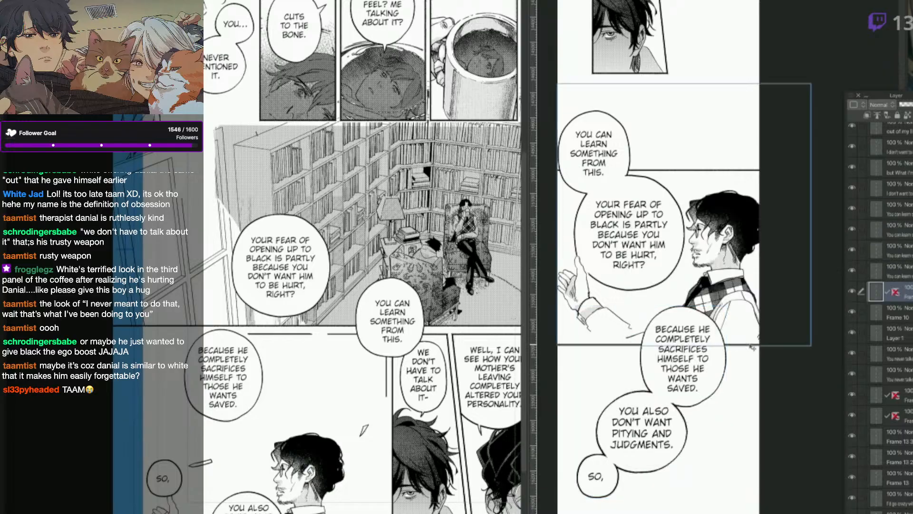
right_click(751, 348)
click(612, 372)
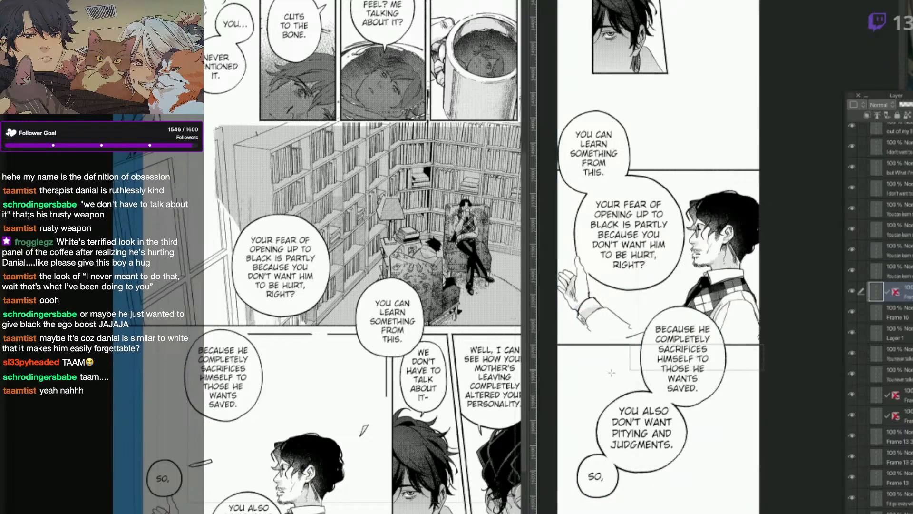
drag(611, 372, 625, 363)
drag(727, 343, 542, 384)
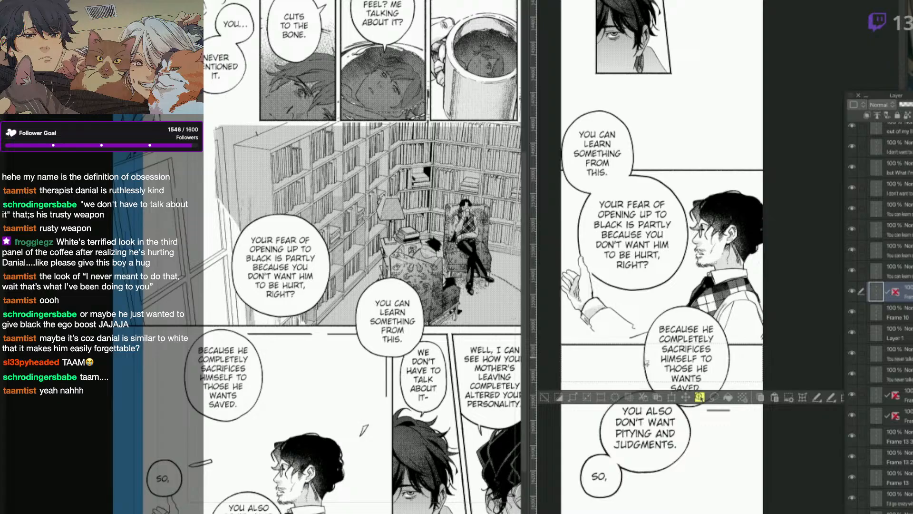
drag(598, 363, 597, 358)
click(545, 391)
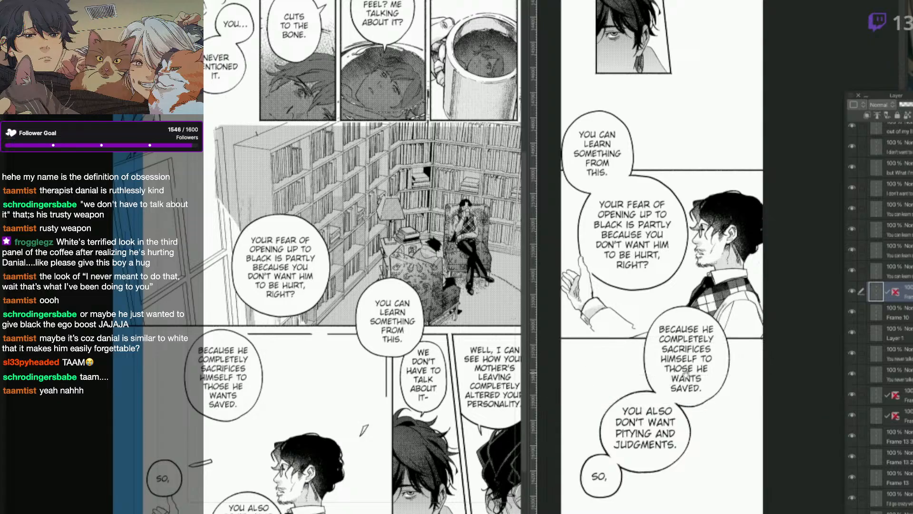
drag(748, 418, 746, 418)
key(ctrl+z)
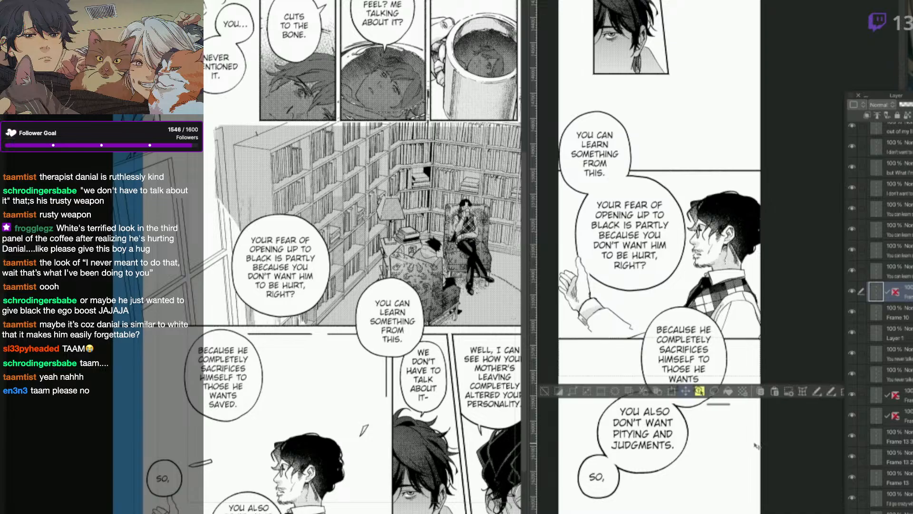
Switch the source document beside the strip to the manga page with the seated man in the checkered vest.
click(755, 445)
scroll(783, 376, down, 3)
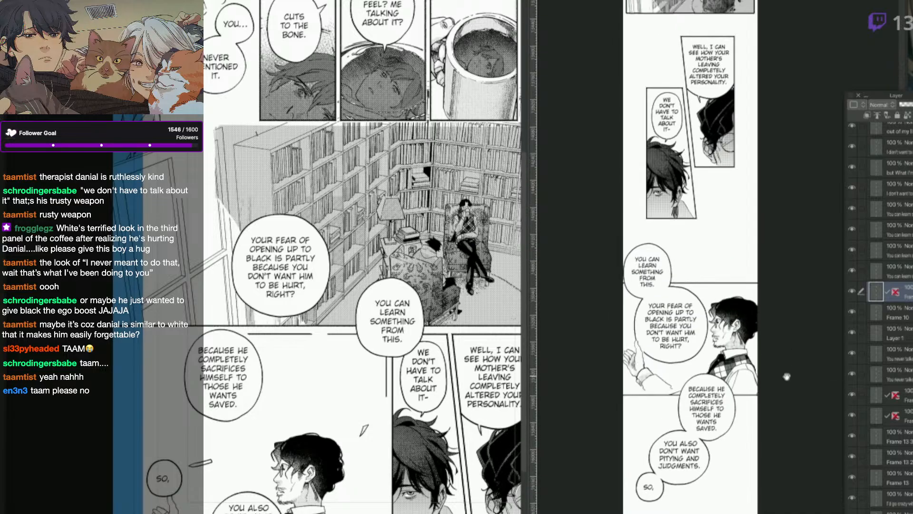
key(F6)
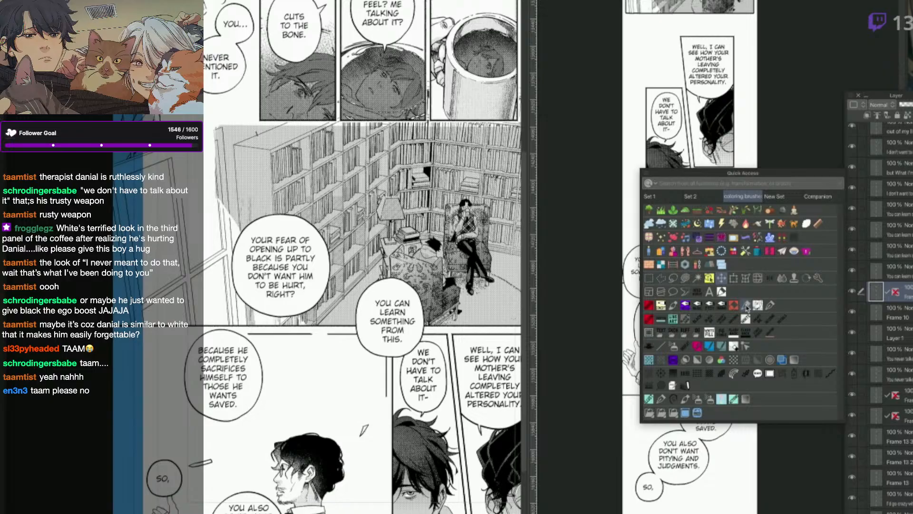
click(738, 297)
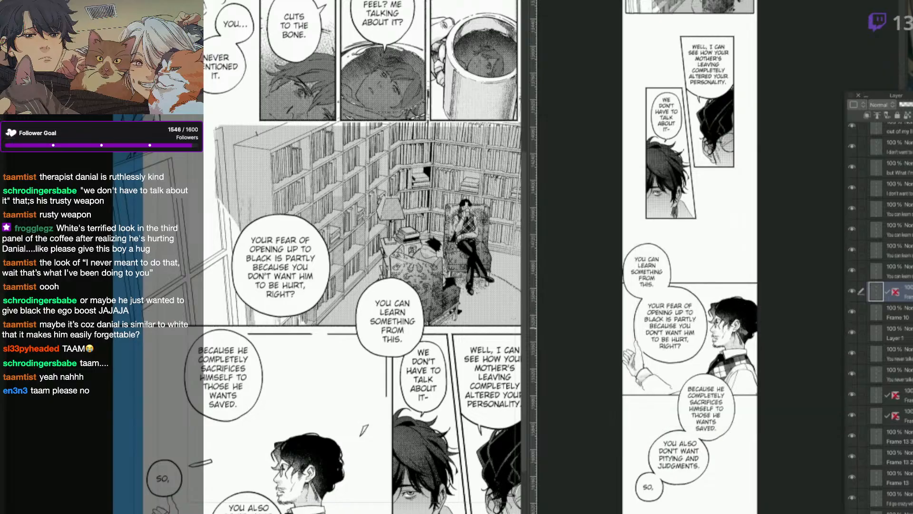
drag(750, 465, 722, 409)
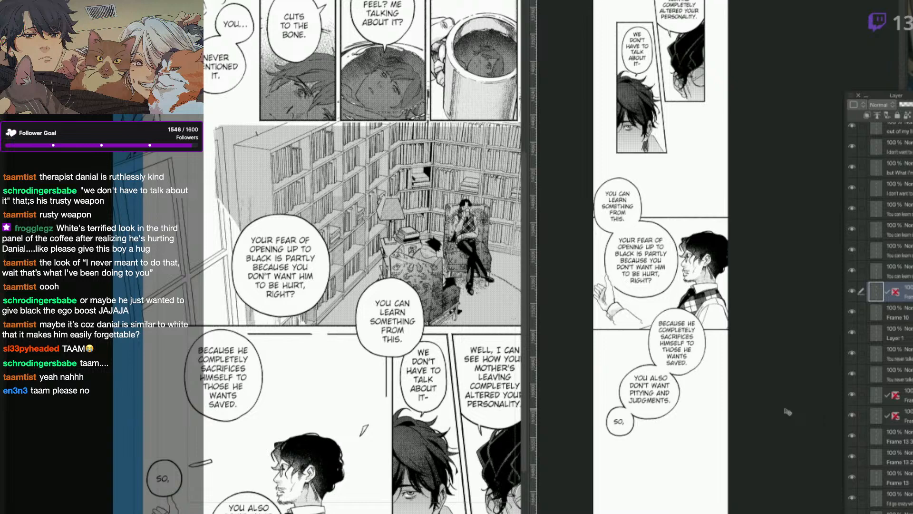
click(452, 485)
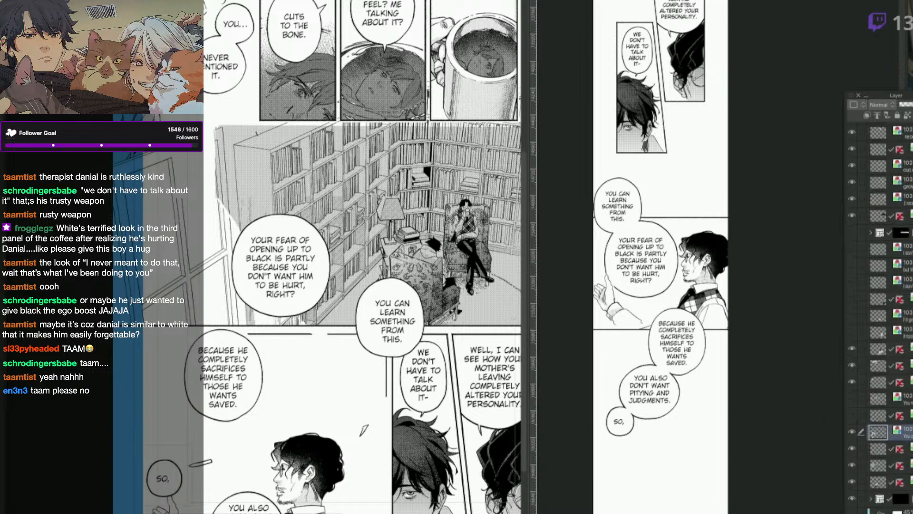
key(ctrl+Tab)
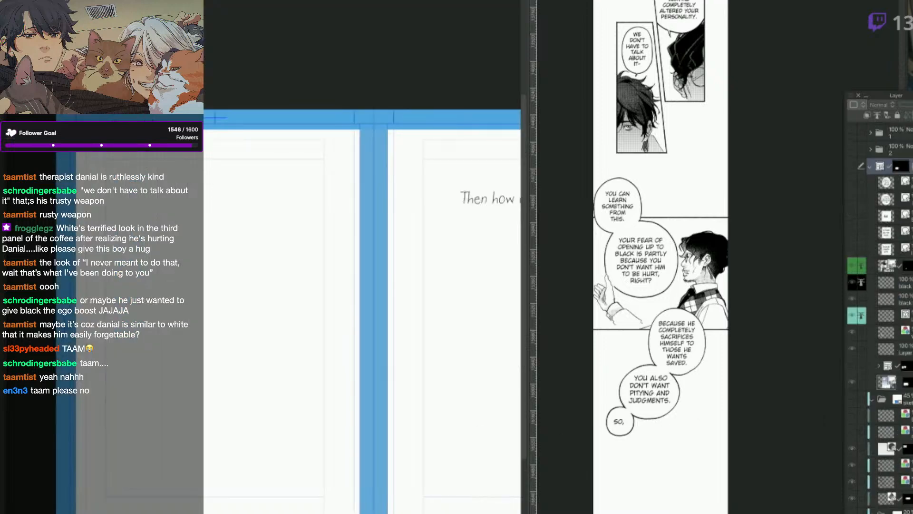
key(ctrl+Tab)
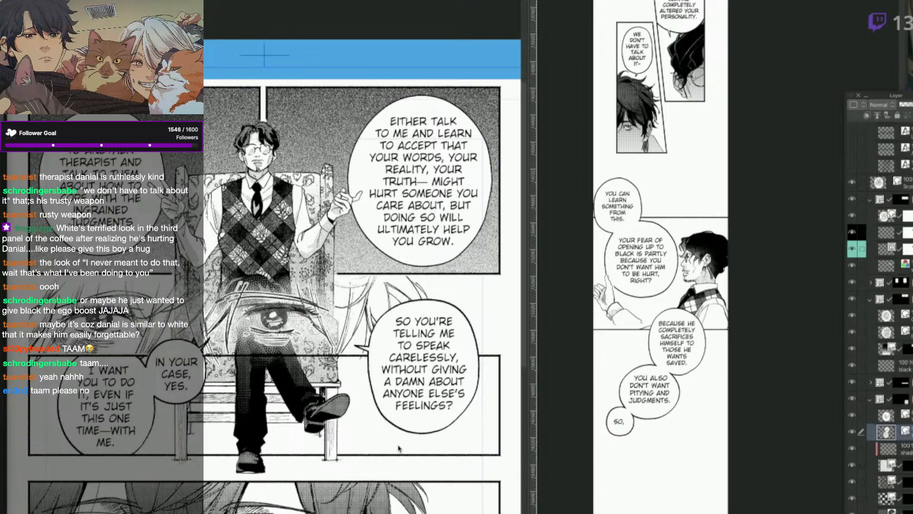
key(ctrl+Tab)
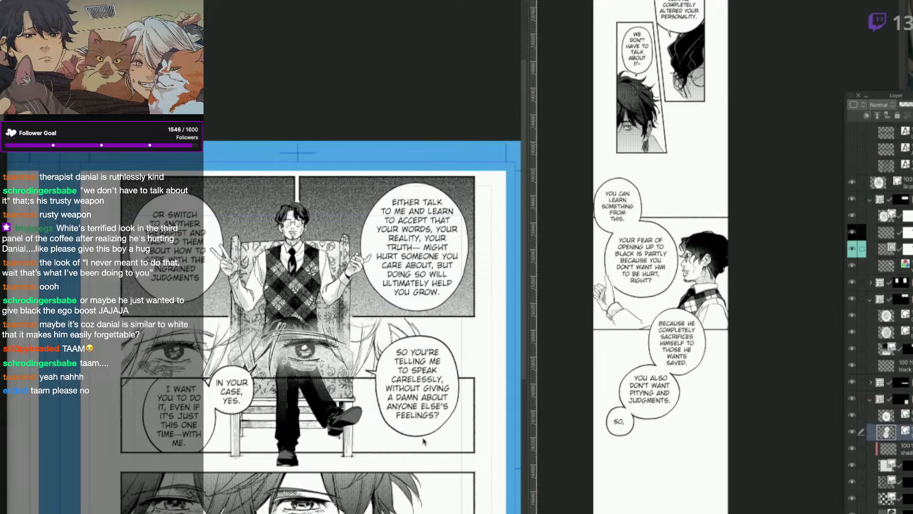
Collapse all expanded panel folders and the text folder in the layer list of the seated man's page.
click(870, 200)
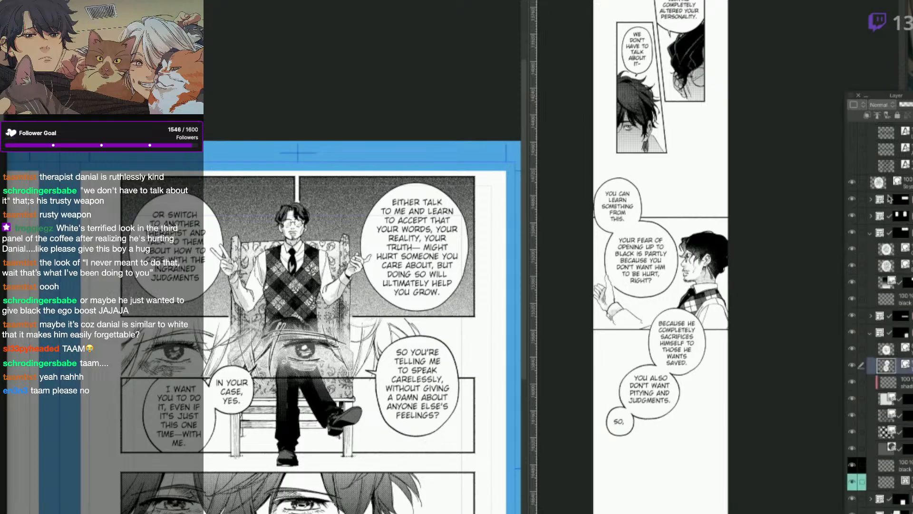
click(871, 233)
click(871, 266)
click(871, 299)
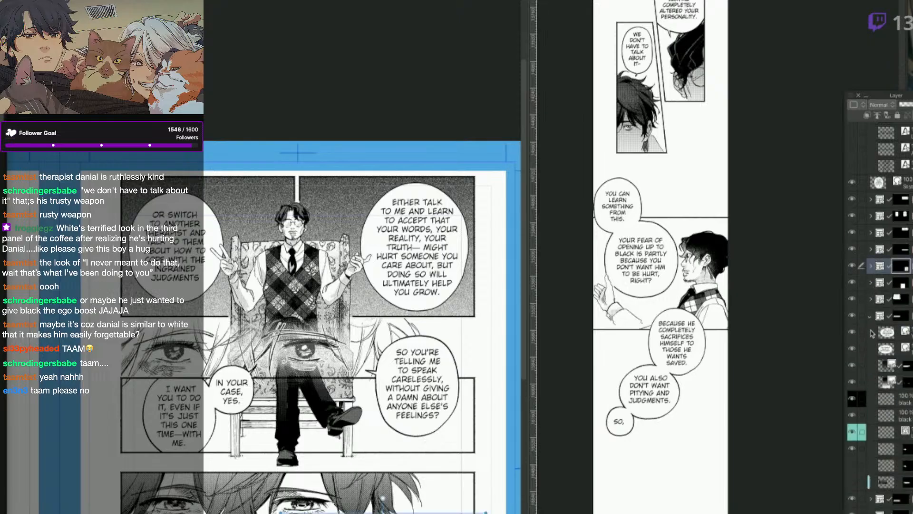
click(871, 315)
click(871, 349)
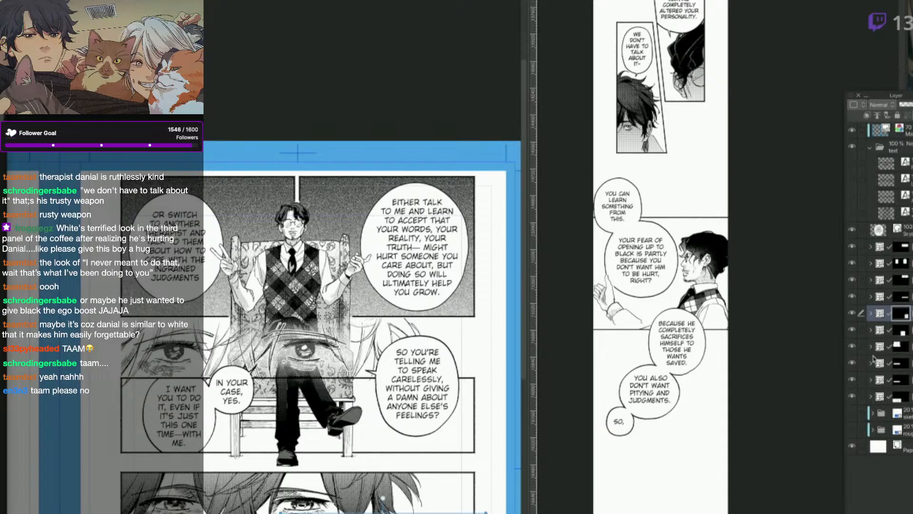
click(870, 148)
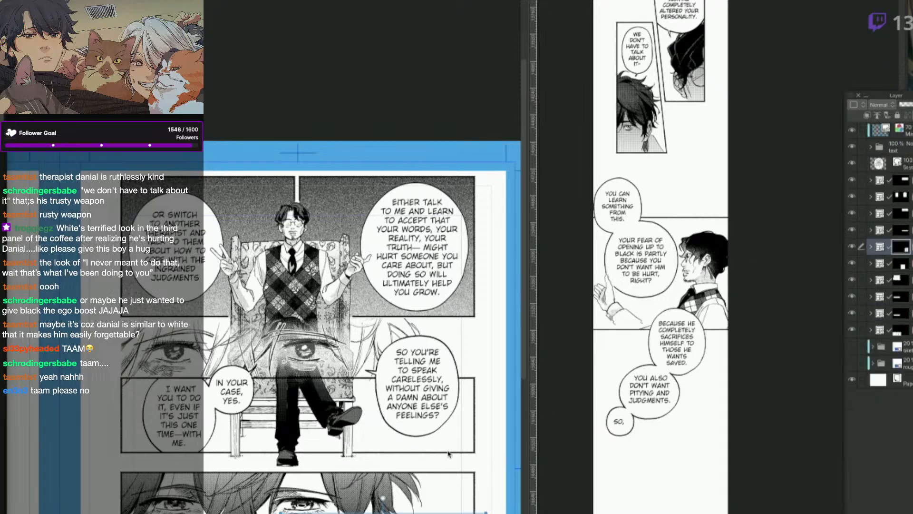
scroll(456, 448, down, 2)
drag(434, 463, 471, 402)
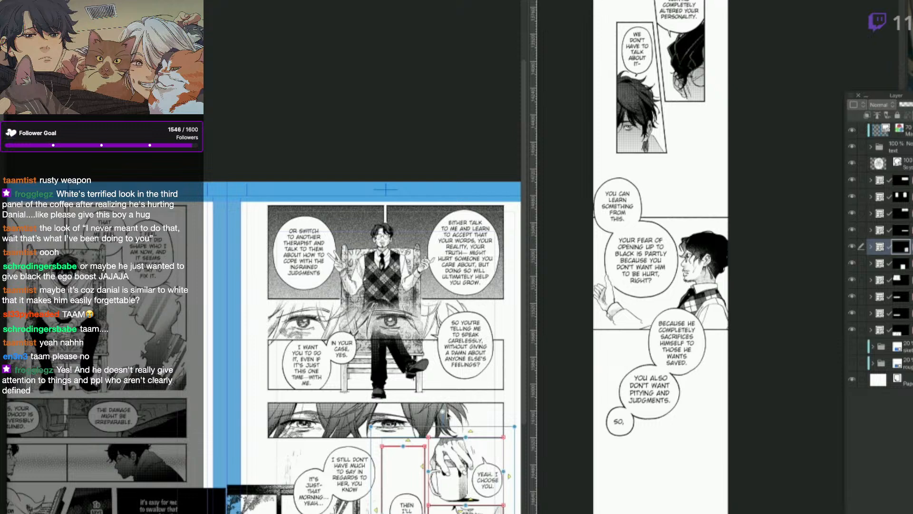
Review the panels and joined balloons placed on the strip so far, down to the "So," balloon.
click(734, 423)
scroll(735, 423, down, 5)
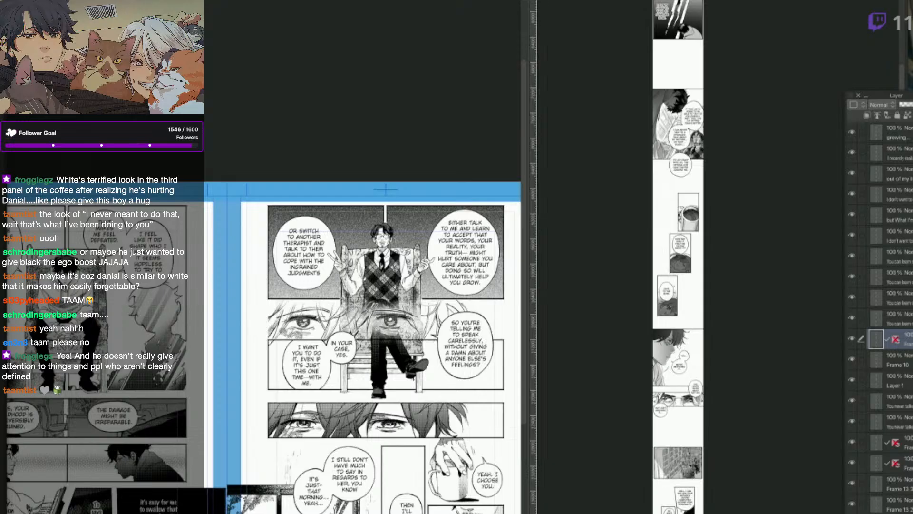
scroll(756, 368, up, 5)
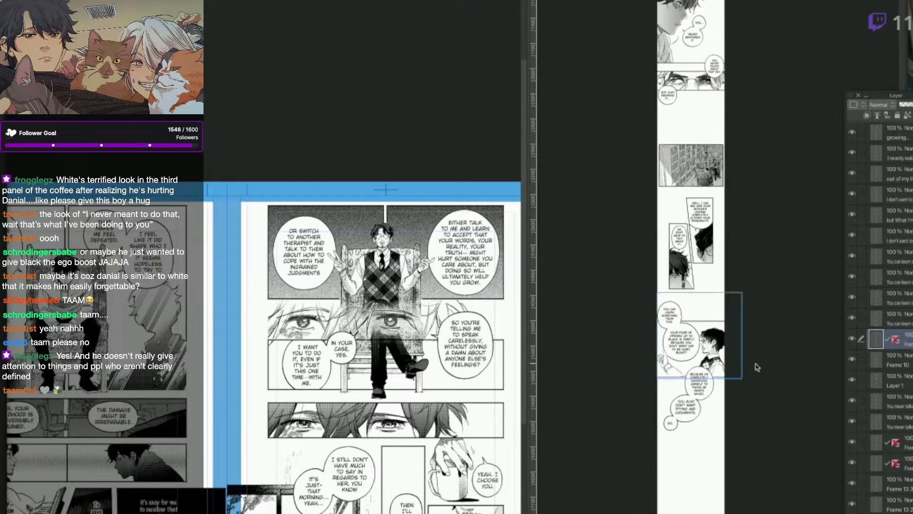
scroll(757, 381, up, 3)
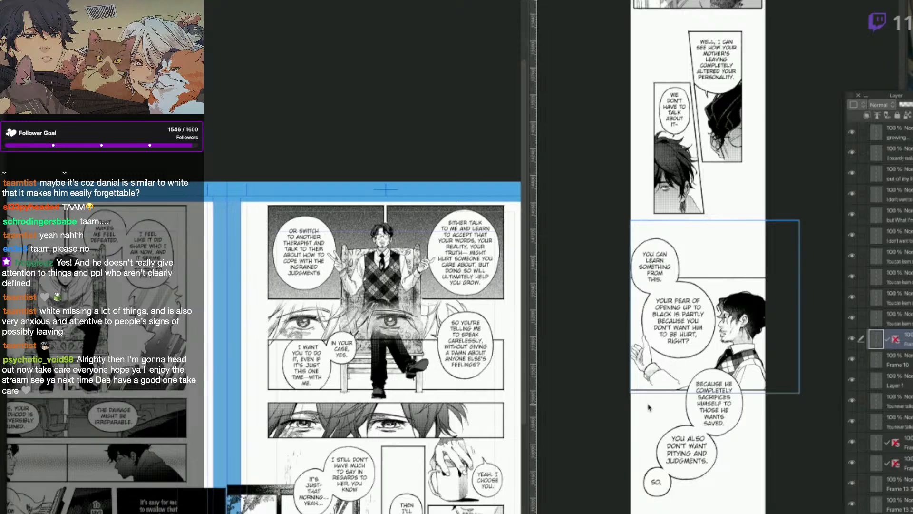
key(m)
click(690, 351)
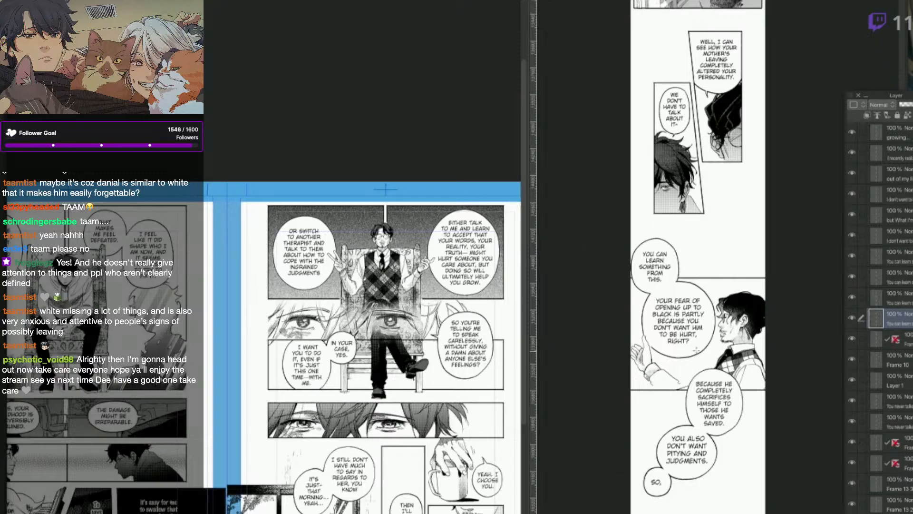
key(q)
click(656, 326)
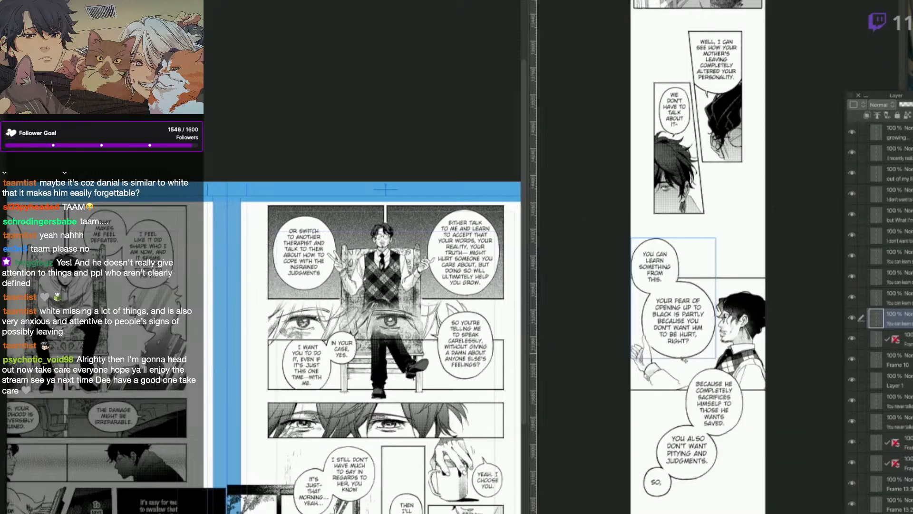
scroll(656, 480, down, 3)
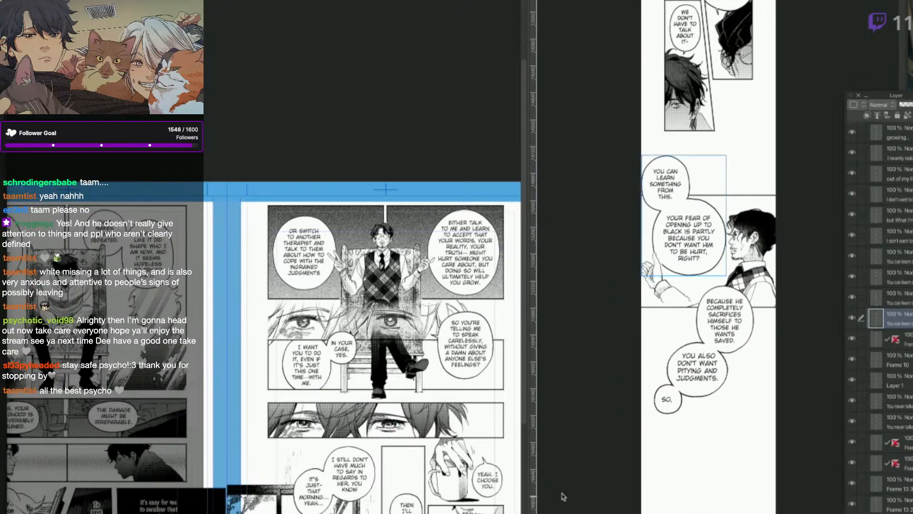
Identify the seated man's frame folder by toggling folder visibility and merge that folder into a single layer.
click(504, 301)
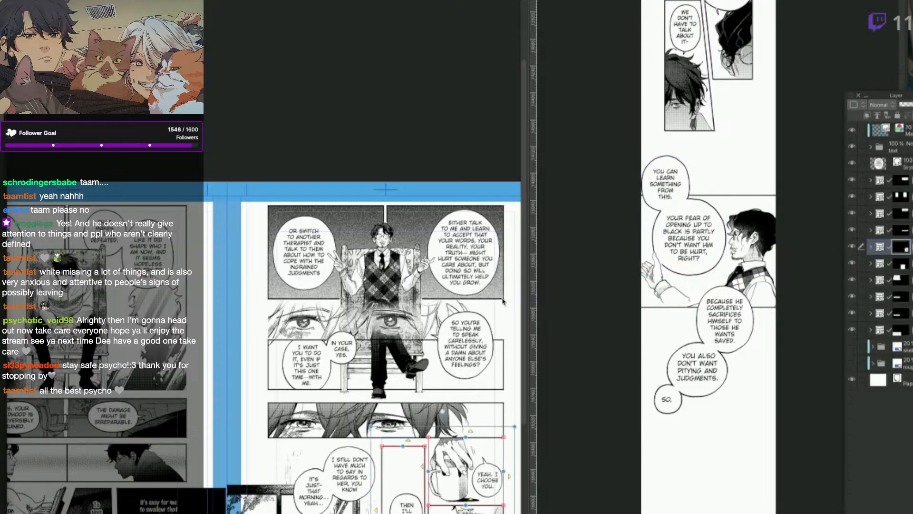
click(853, 213)
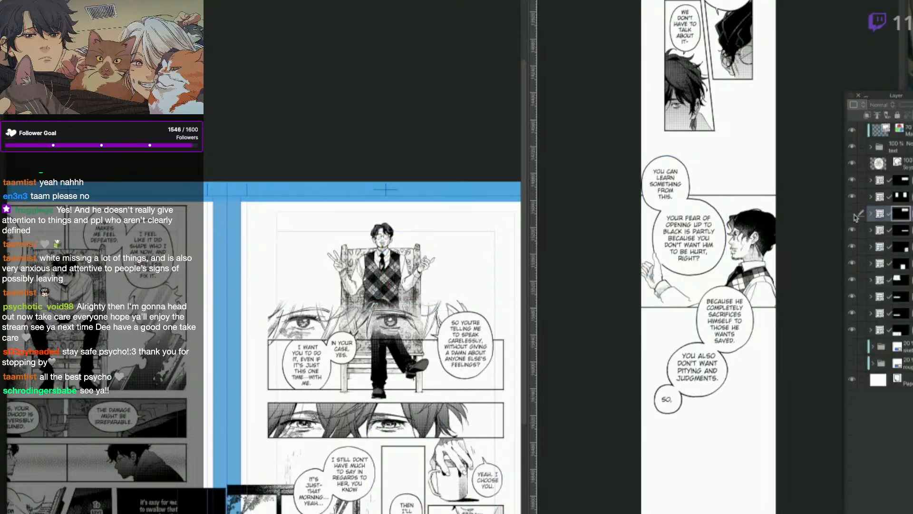
click(853, 215)
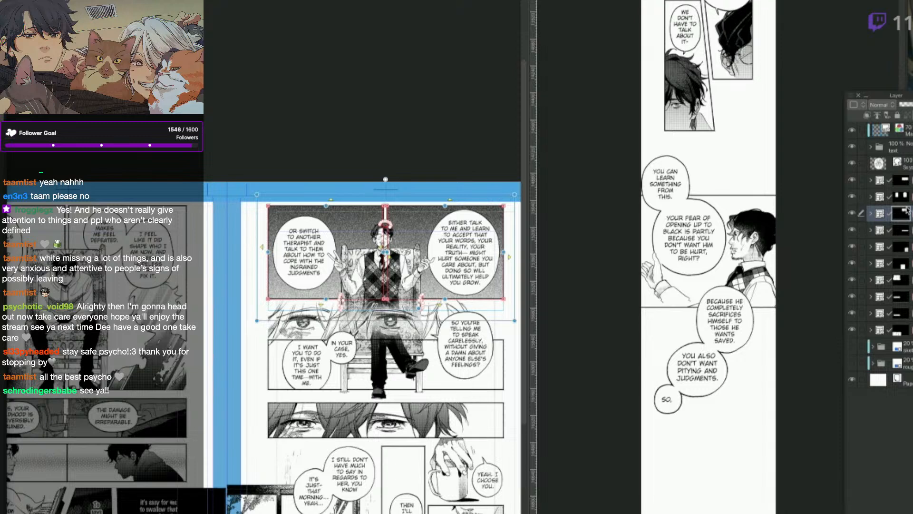
click(851, 196)
click(852, 197)
click(867, 196)
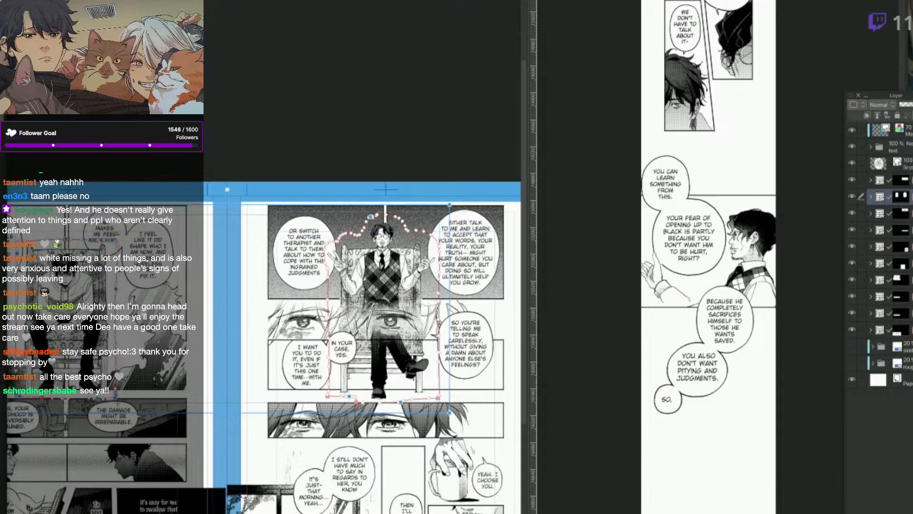
key(shift+alt+e)
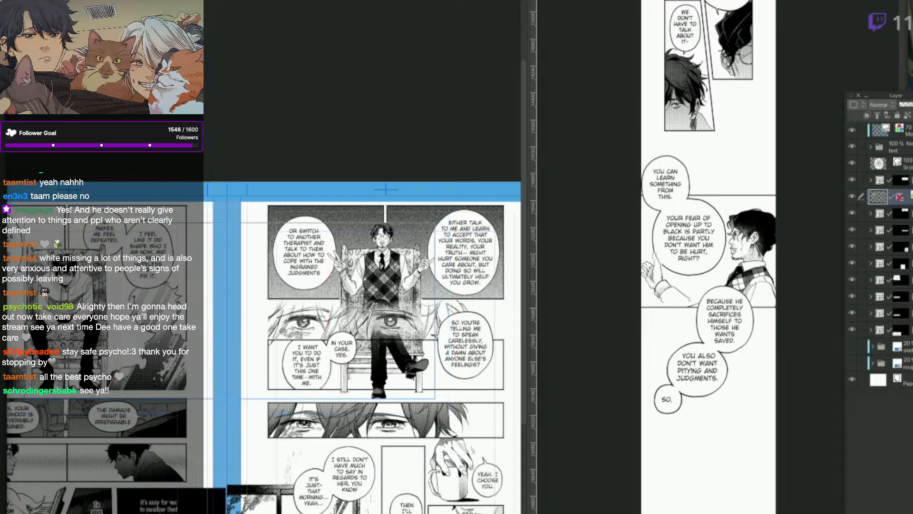
Find the eyes panel's folder by toggling visibility and move its balloon layer out above the folder.
click(852, 197)
click(852, 197)
click(851, 180)
click(852, 180)
click(851, 196)
click(852, 197)
click(852, 181)
click(852, 180)
click(871, 180)
drag(908, 196, 908, 172)
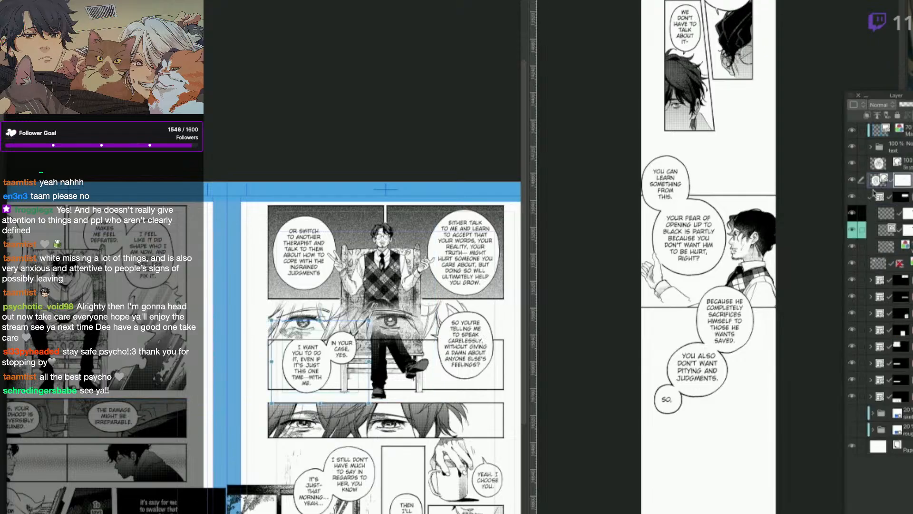
Select the three artwork layers inside the eyes panel's folder and move the eyes drawing down within its frame.
click(871, 197)
click(850, 197)
click(851, 197)
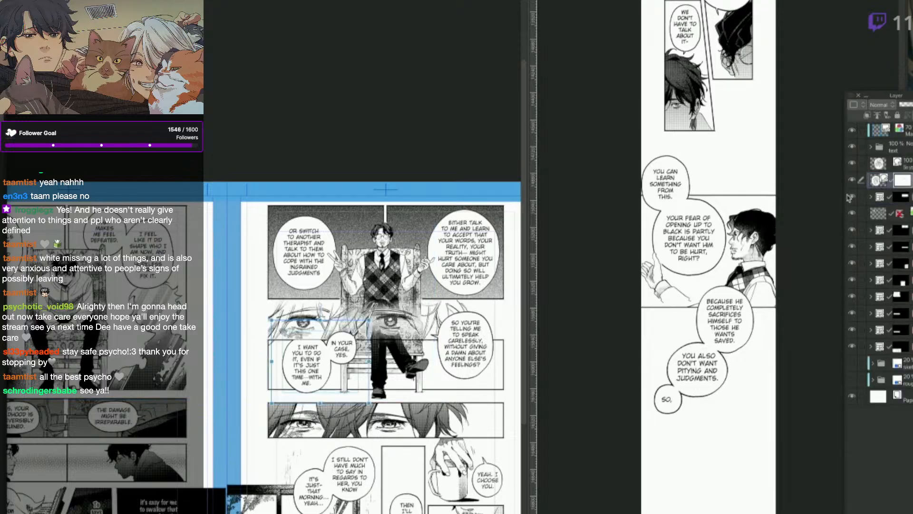
click(851, 196)
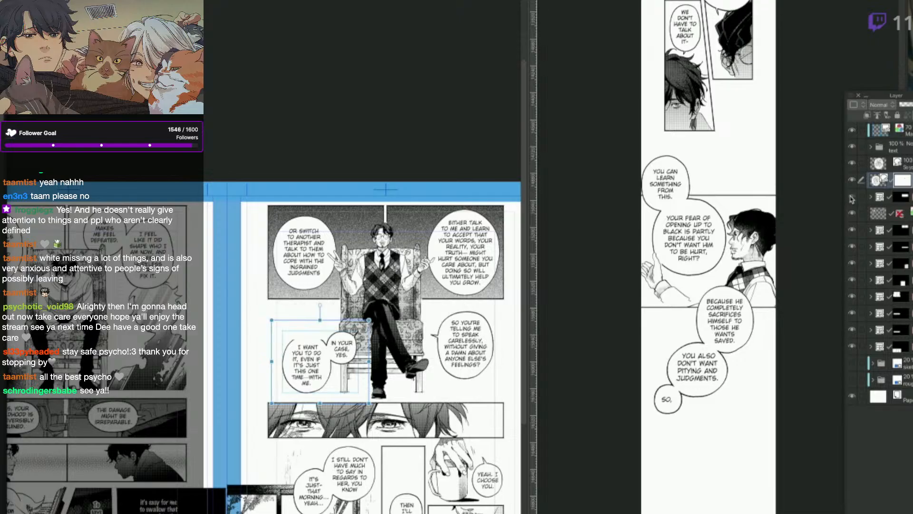
click(850, 196)
click(871, 196)
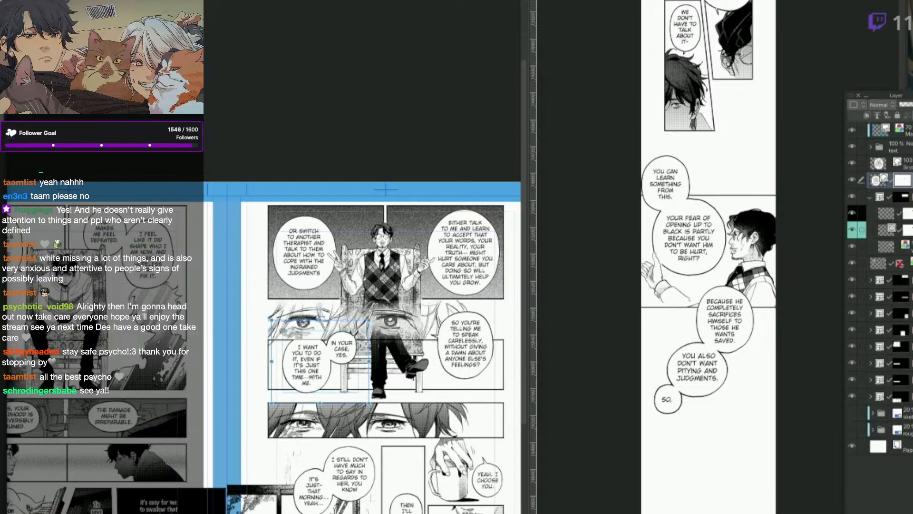
click(900, 245)
shift+click(887, 213)
key(q)
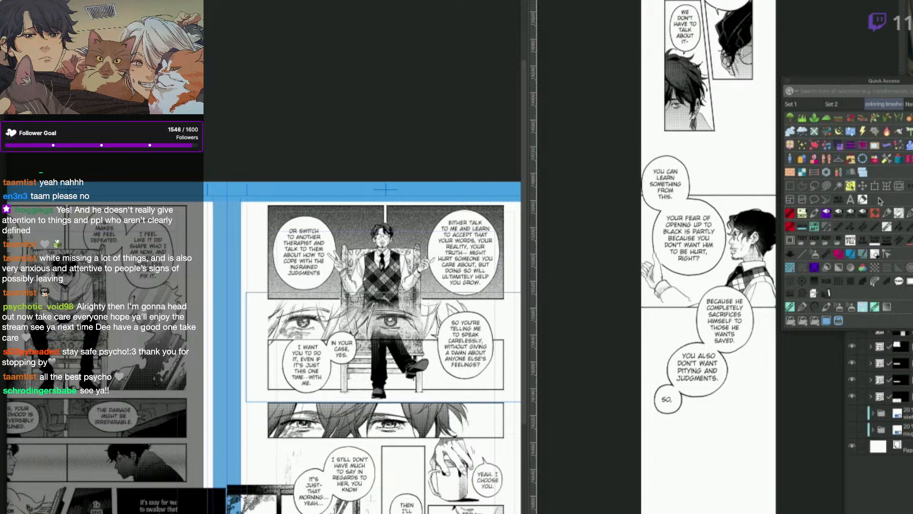
click(862, 186)
mouse_move(484, 364)
mouse_down()
mouse_move(481, 388)
mouse_move(487, 377)
mouse_up()
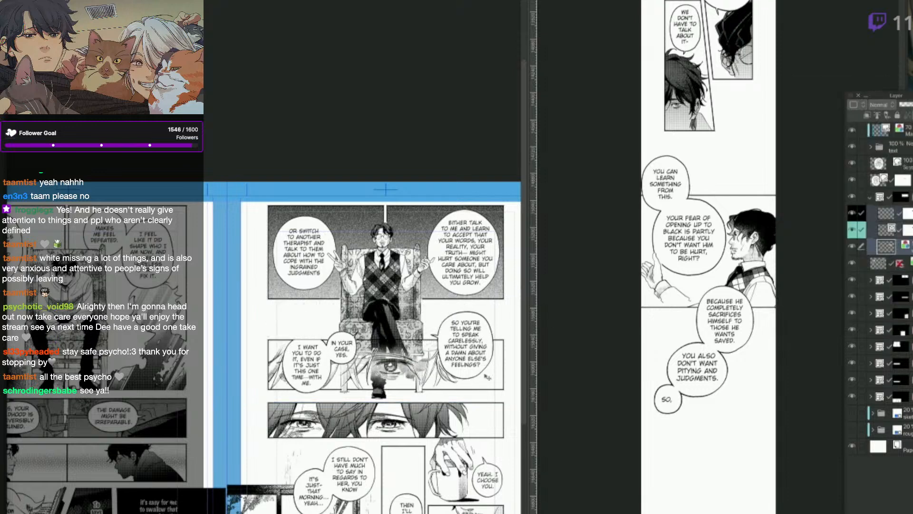
Check the layers inside the single-eye panel's folder, collapse it and merge the folder into a single layer.
click(871, 196)
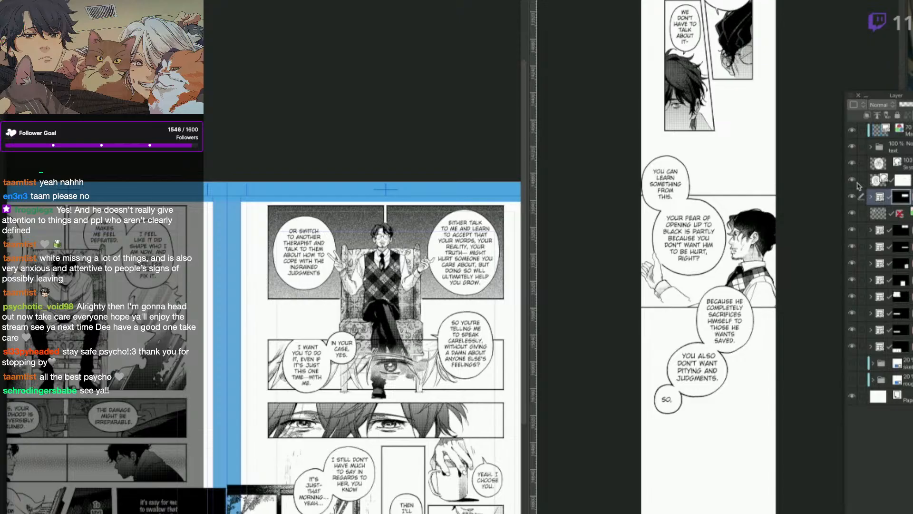
click(871, 197)
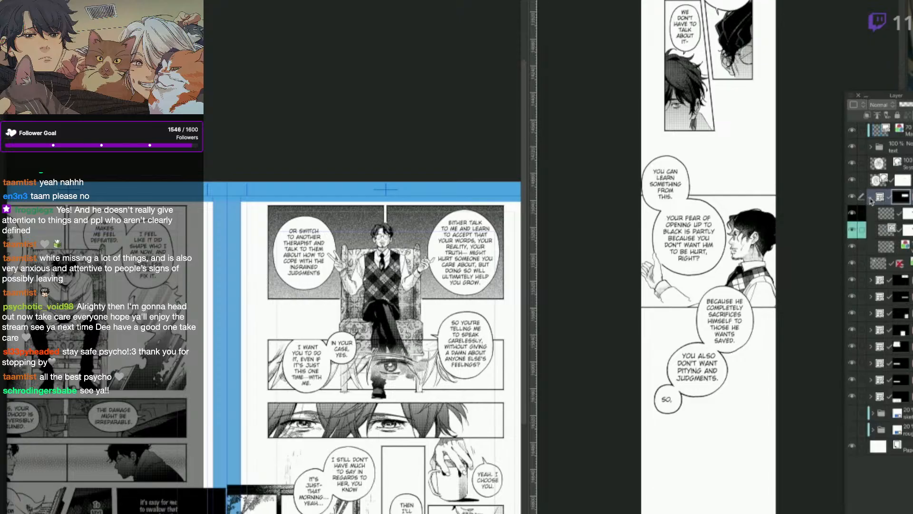
click(888, 248)
click(887, 230)
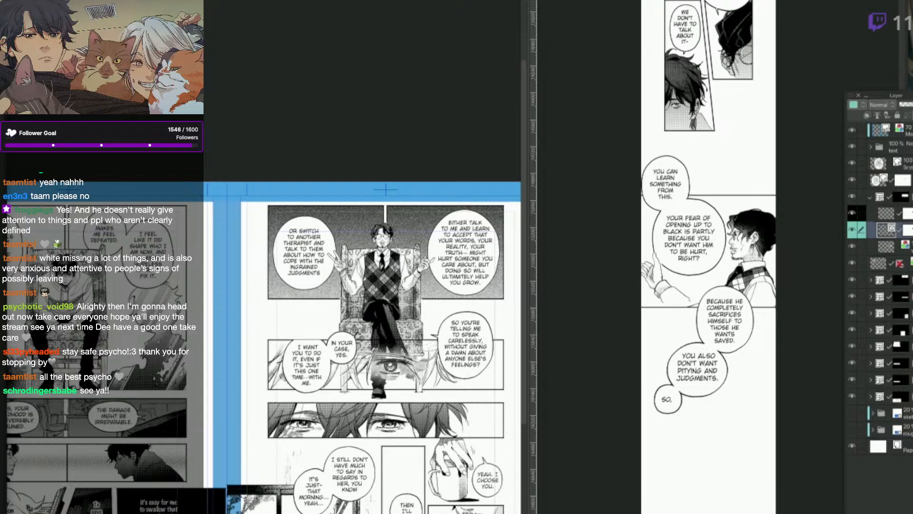
click(890, 196)
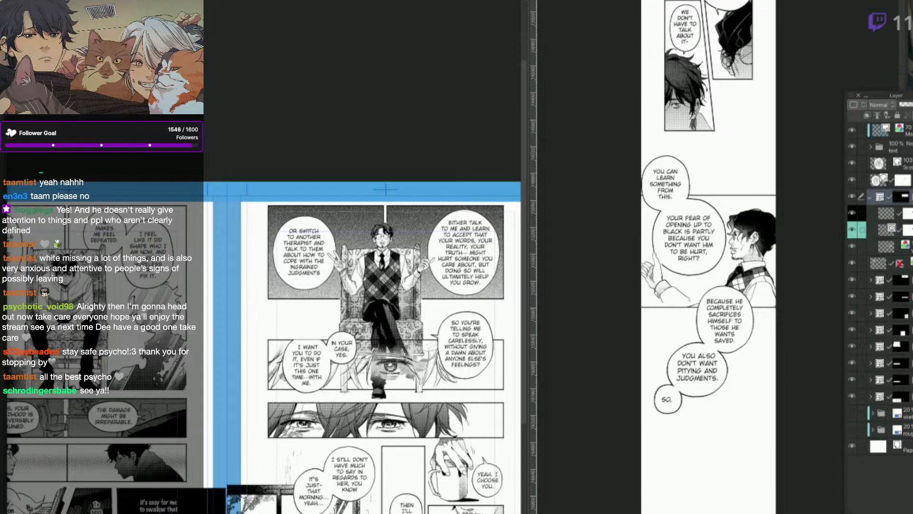
click(887, 218)
click(888, 226)
click(889, 215)
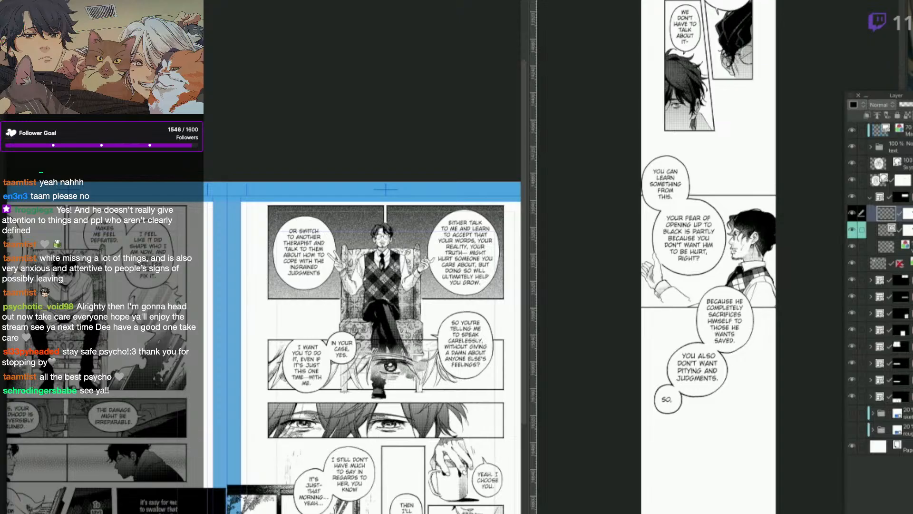
click(870, 196)
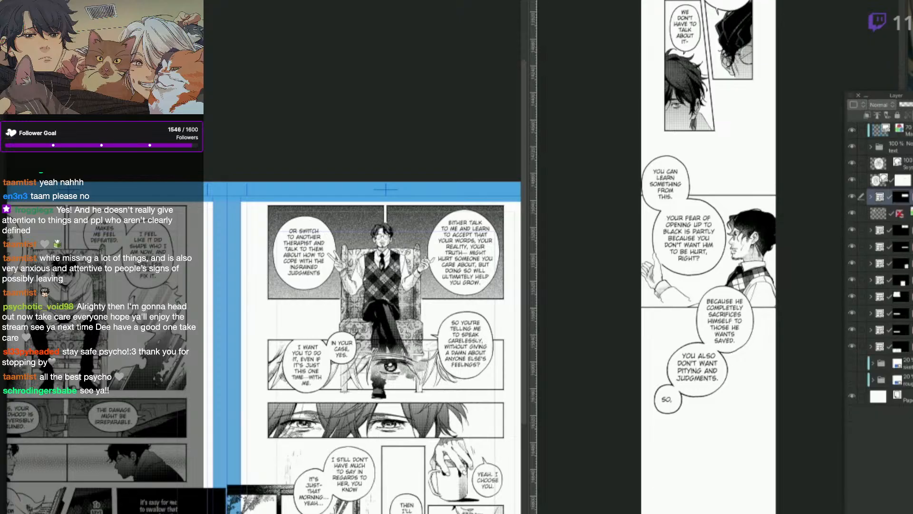
Find the gradient background's folder by toggling visibility, move its two balloon layers out above it, and merge the folder into one layer.
click(851, 231)
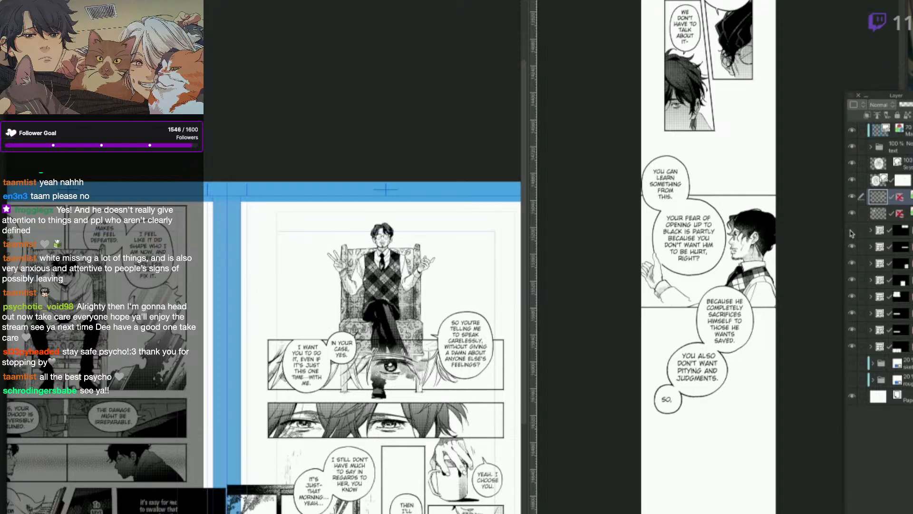
click(852, 231)
click(871, 230)
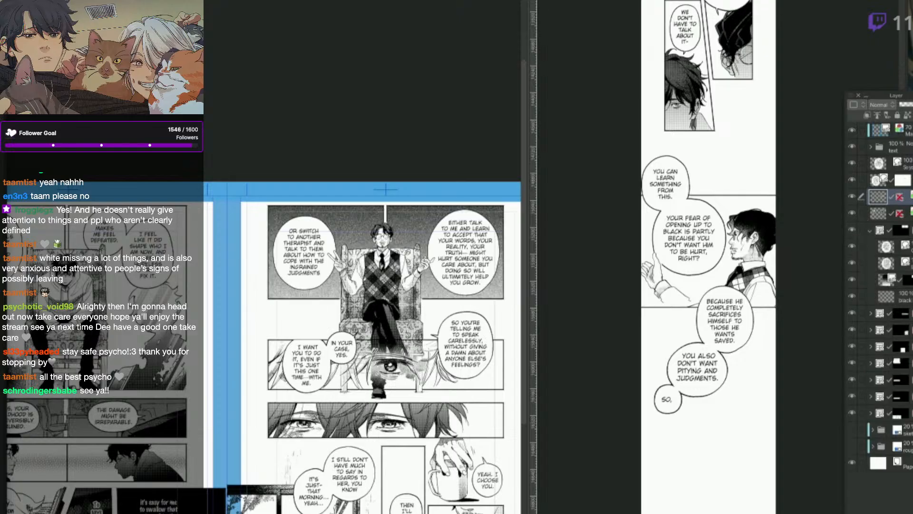
click(886, 246)
shift+click(886, 262)
drag(886, 263, 885, 230)
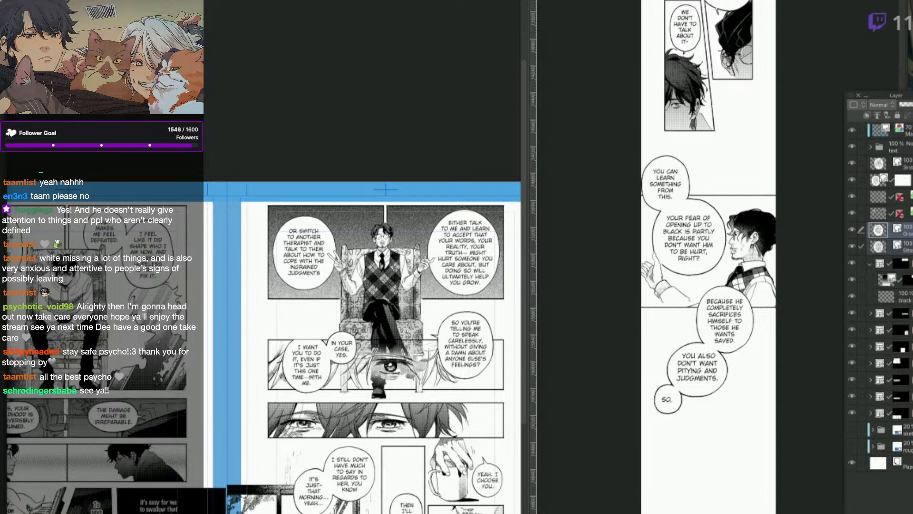
click(870, 262)
click(885, 262)
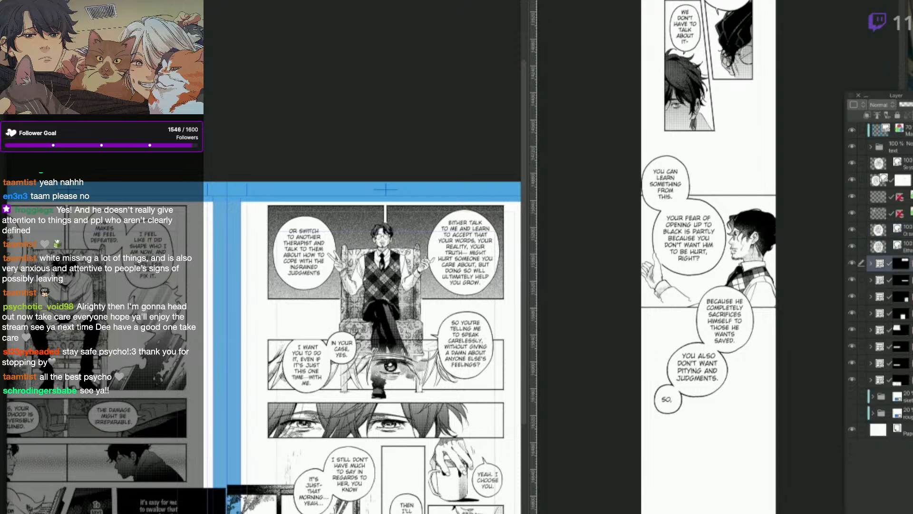
Identify the folder of the close-up panel showing both eyes by toggling its visibility and merge it into a single layer.
click(852, 280)
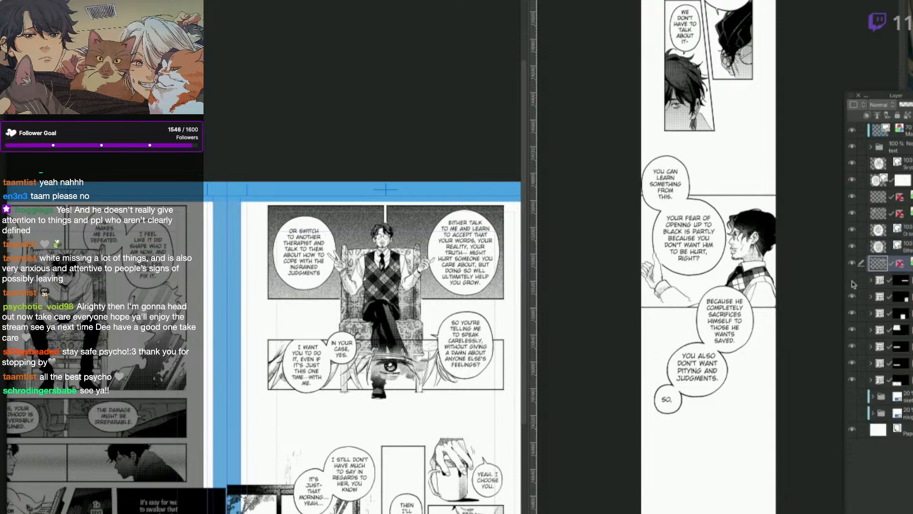
click(851, 281)
click(867, 280)
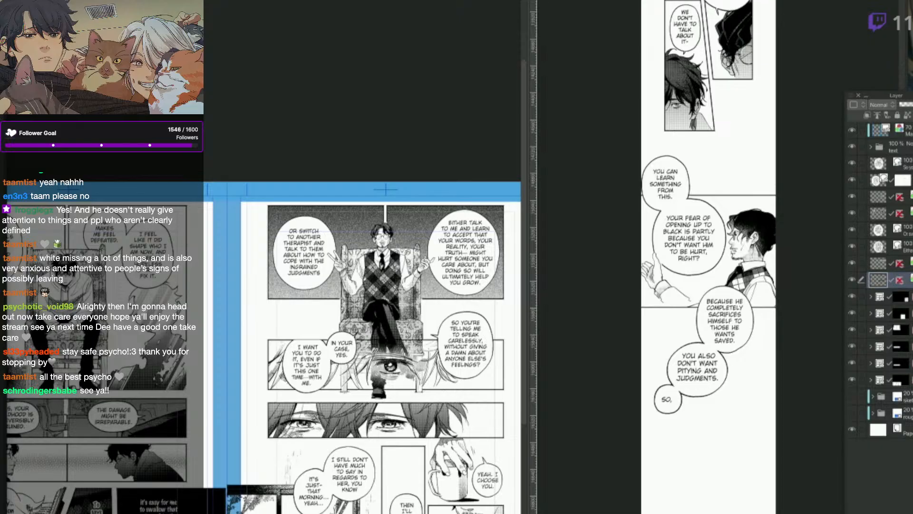
Copy the right half of the gradient background from the page and place it across the strip below the "So," balloon.
click(503, 300)
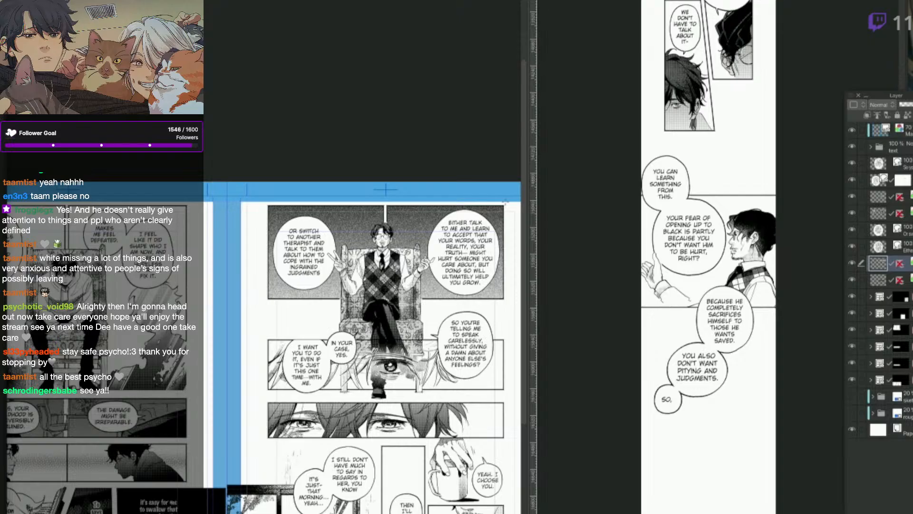
drag(510, 196, 386, 308)
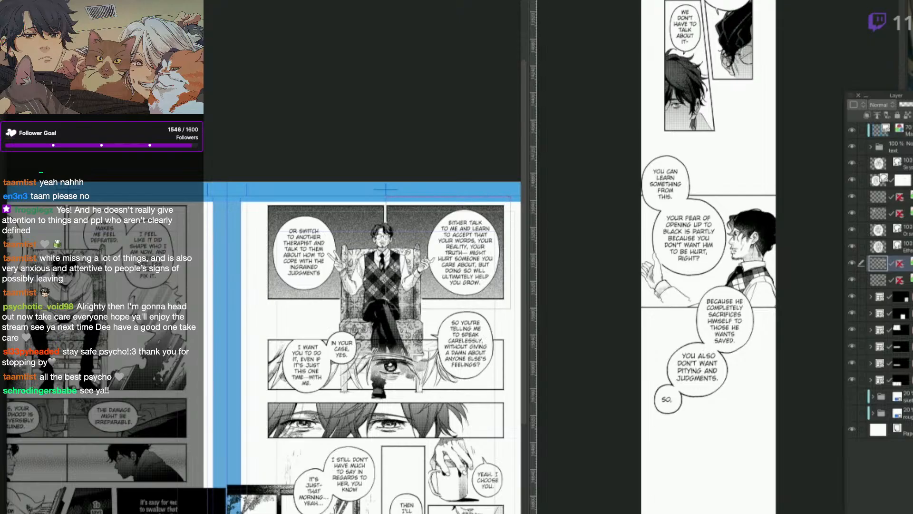
click(742, 468)
scroll(709, 286, down, 2)
drag(708, 196, 707, 436)
key(Return)
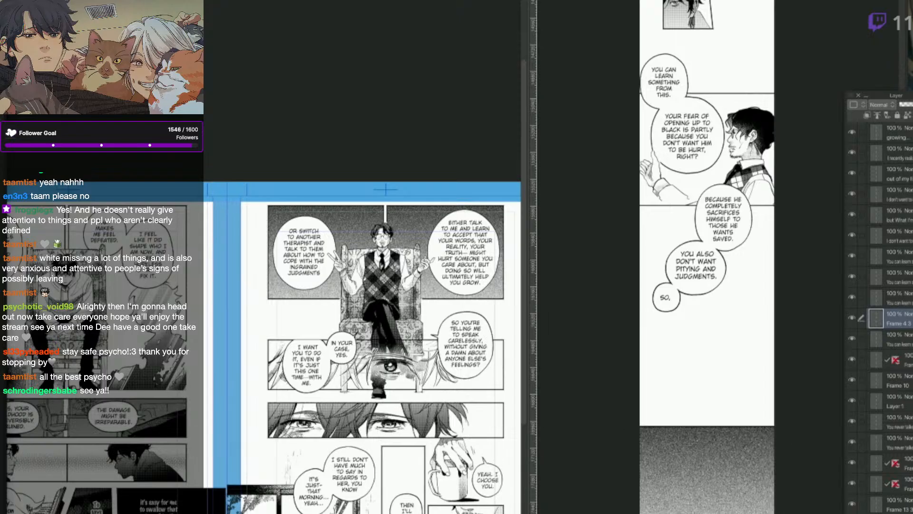
drag(702, 484, 701, 433)
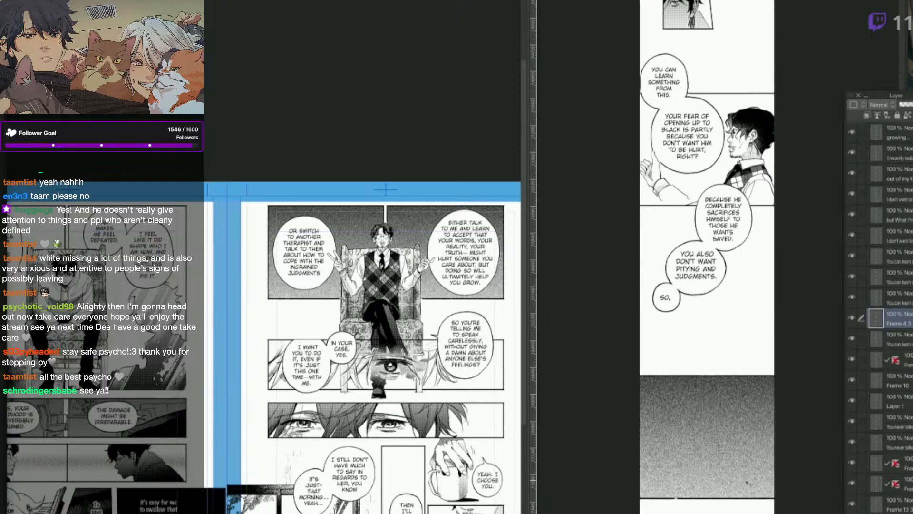
Copy the left half of the gradient background and place it on the strip beneath the first gradient panel, leaving a white gap between.
click(386, 202)
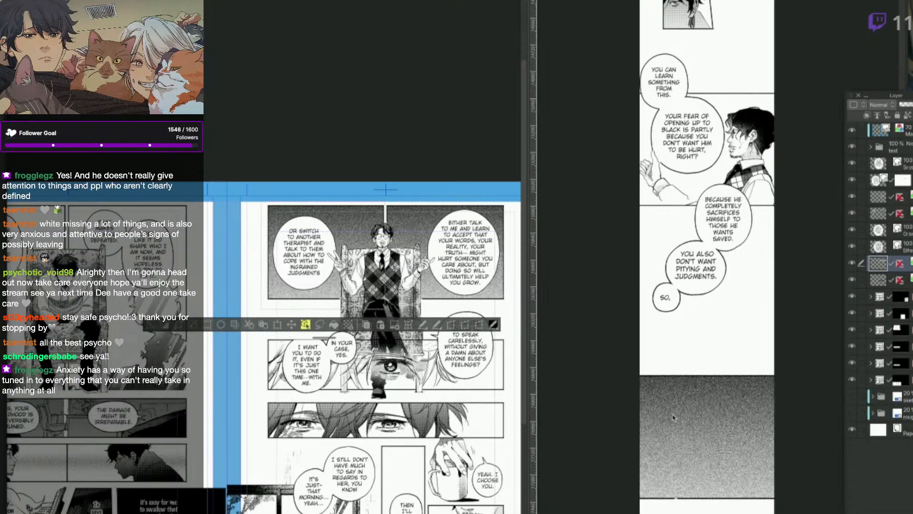
click(633, 473)
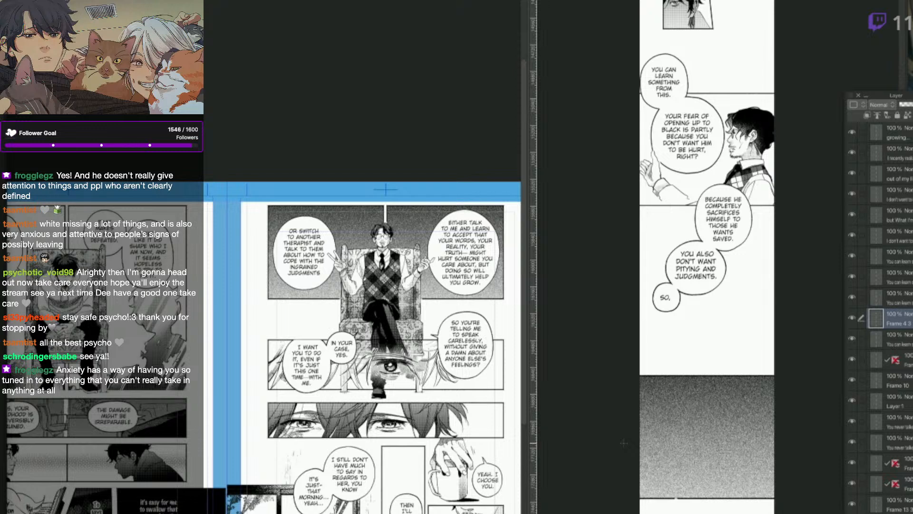
key(ctrl+v)
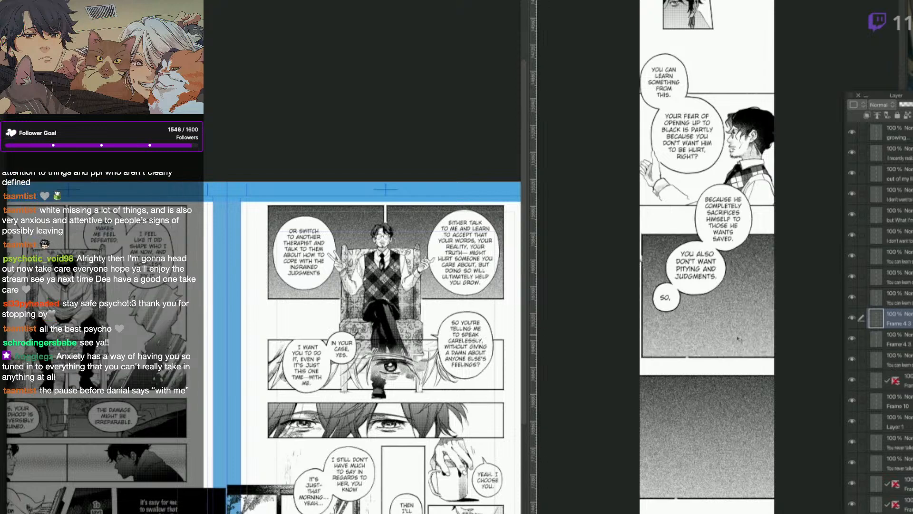
drag(739, 339, 721, 296)
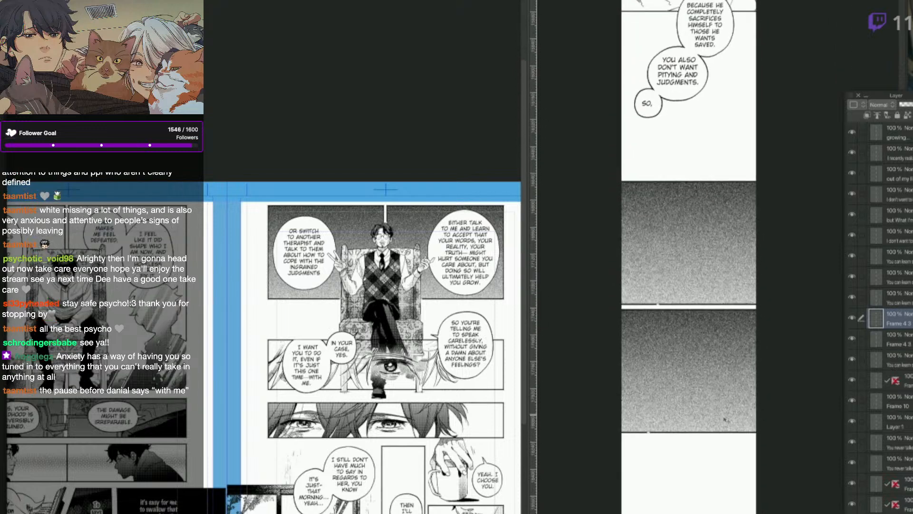
drag(728, 419, 726, 452)
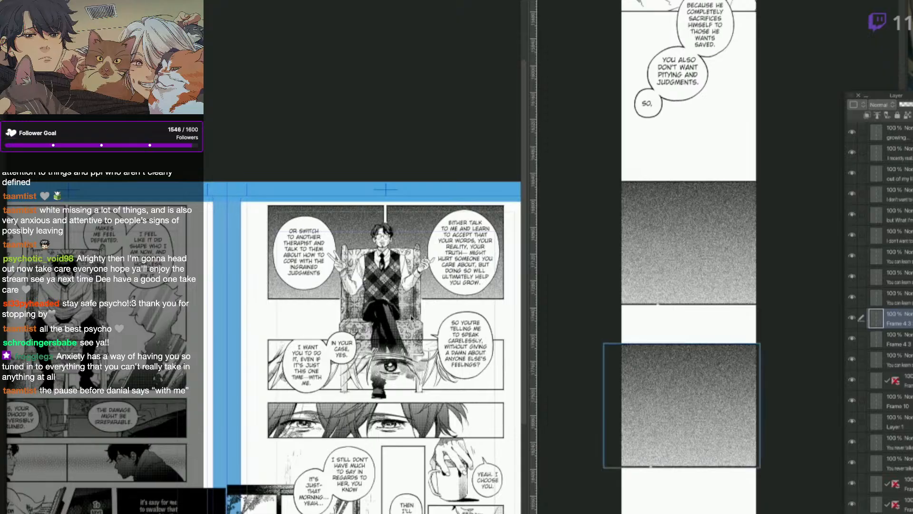
Copy the seated man from the page, paste him onto the strip, and scale him down to fit across the two gradient panels.
click(412, 318)
key(ctrl+d)
click(402, 283)
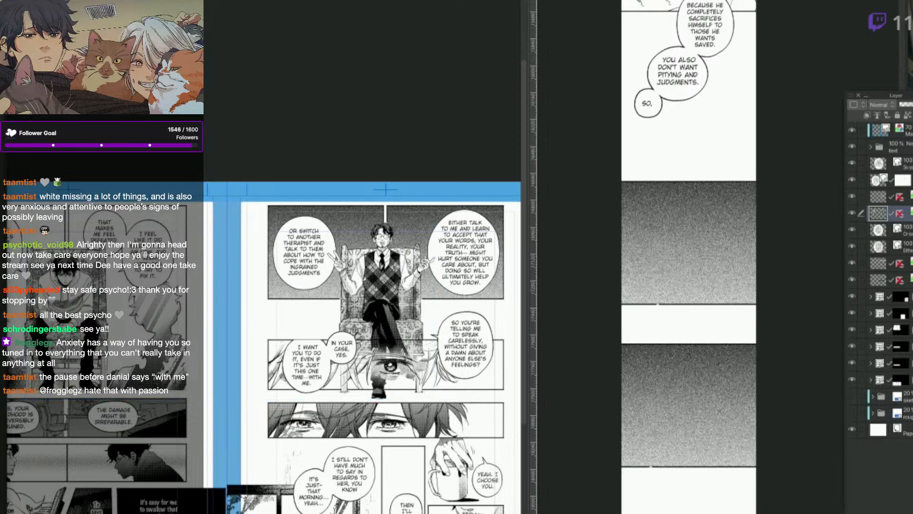
drag(438, 218, 326, 397)
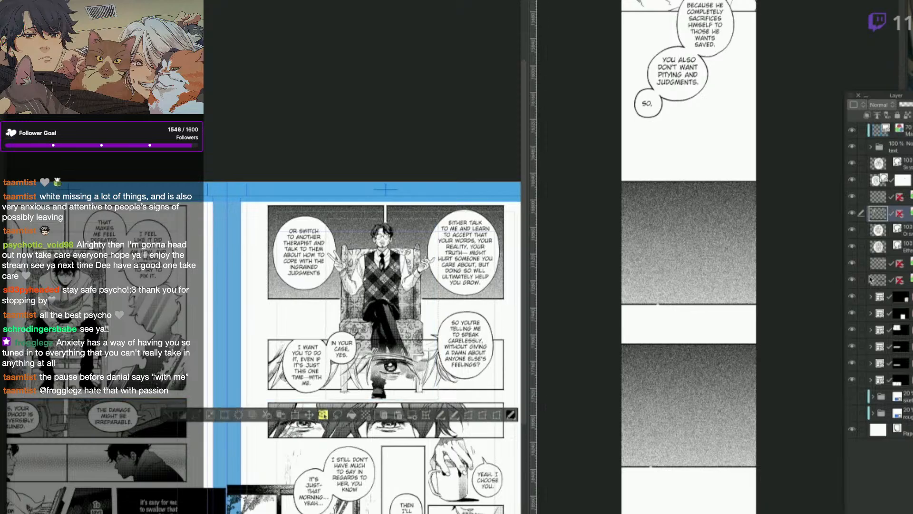
click(852, 214)
click(852, 214)
click(742, 346)
key(ctrl+v)
key(ctrl+t)
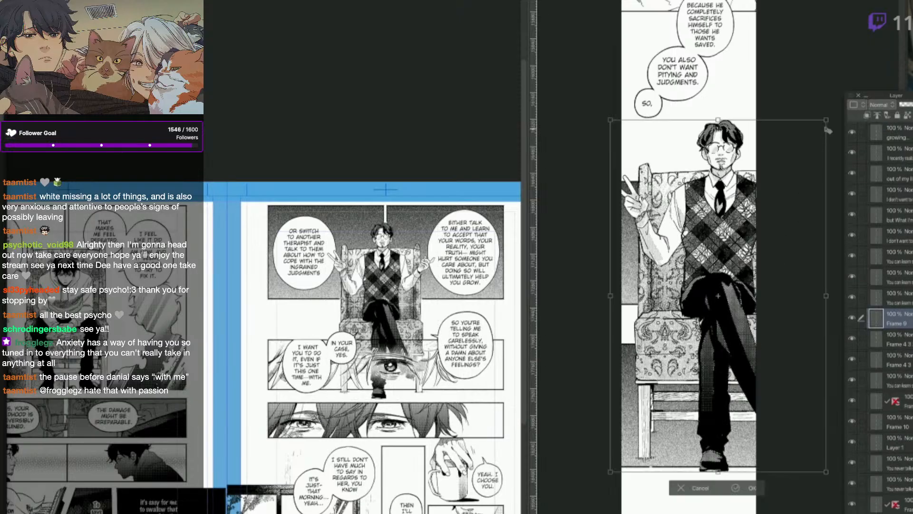
drag(766, 217, 739, 327)
key(Return)
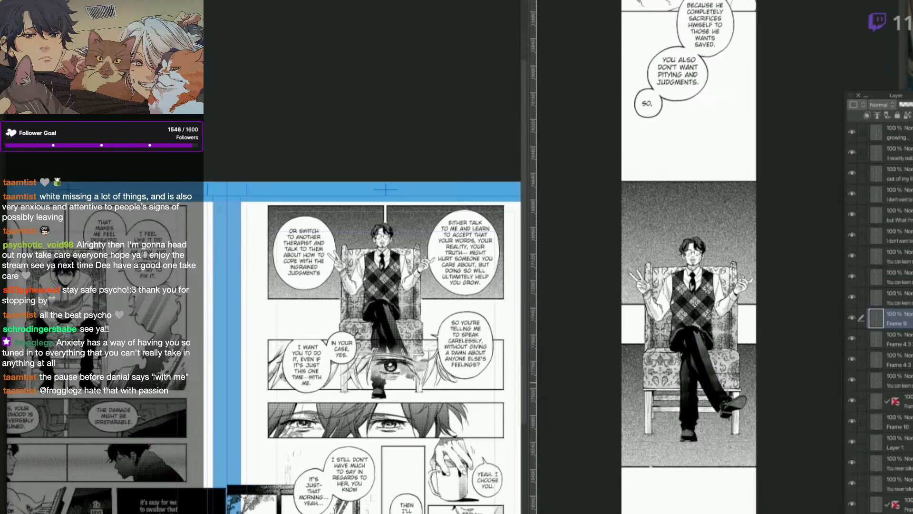
Scale the seated man down slightly and reposition him so the figure and chair sit centred over the gradient panels.
scroll(745, 399, up, 1)
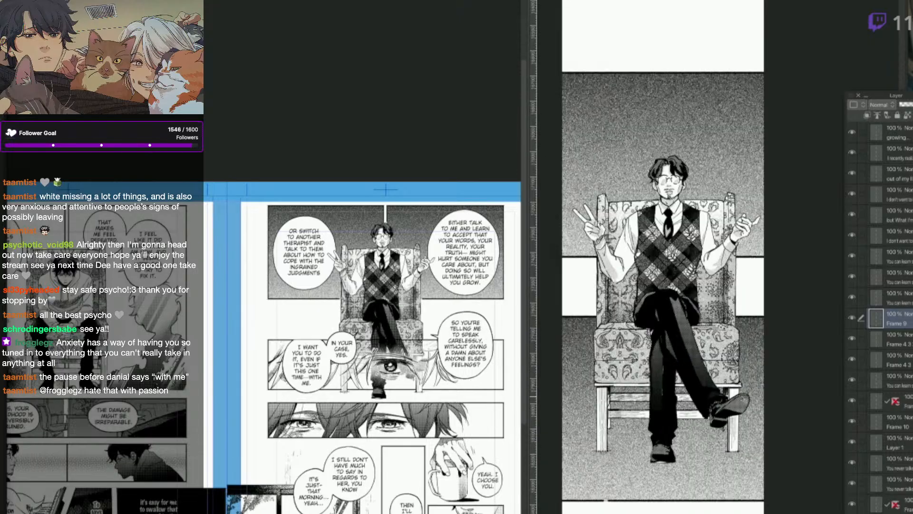
drag(747, 399, 789, 447)
key(q)
click(771, 412)
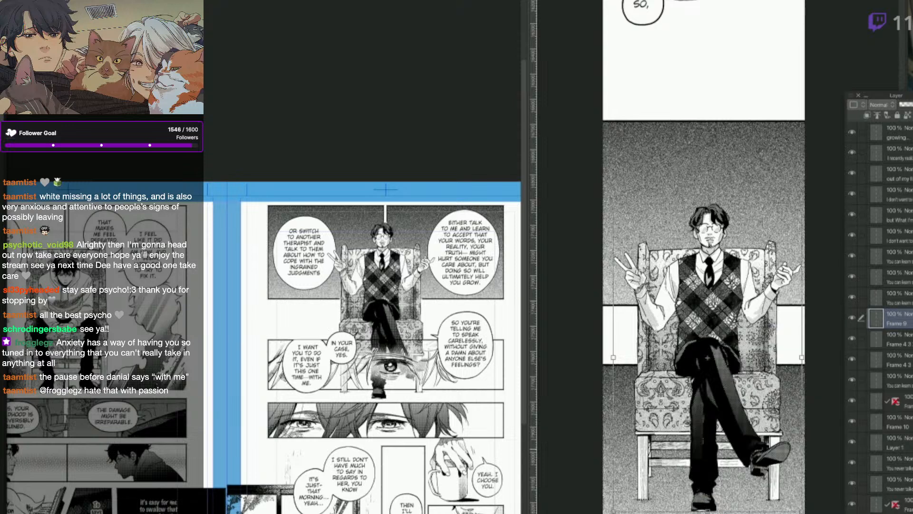
drag(752, 390, 751, 381)
drag(802, 503, 798, 496)
click(733, 508)
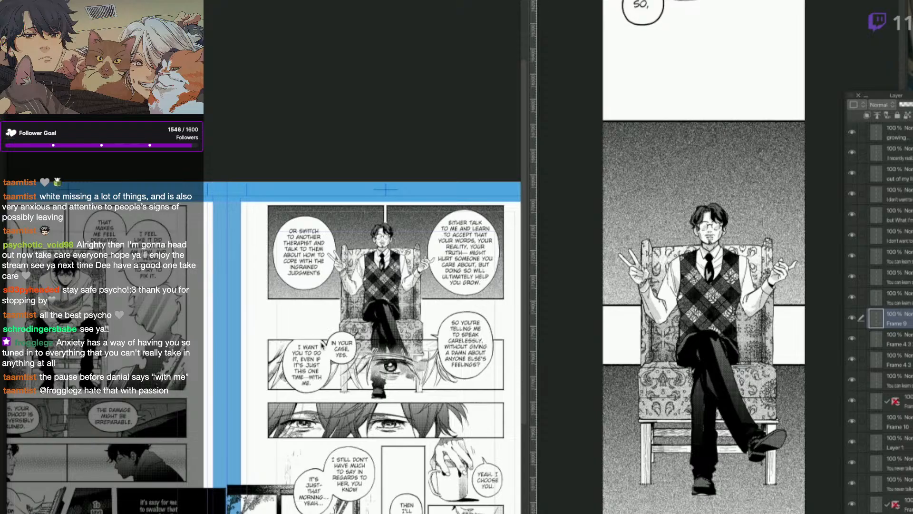
Copy the "Either talk to me and learn to accept" balloon from the page and paste it onto the strip.
click(305, 360)
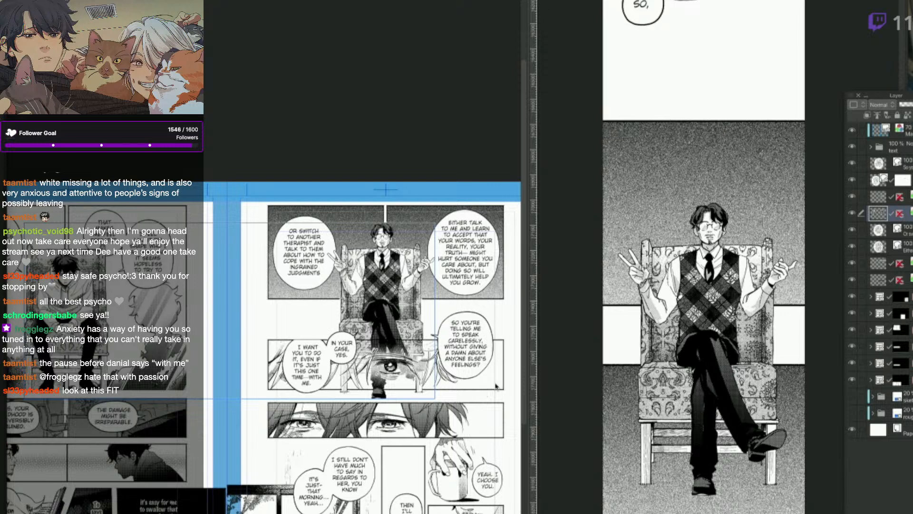
click(853, 214)
click(854, 214)
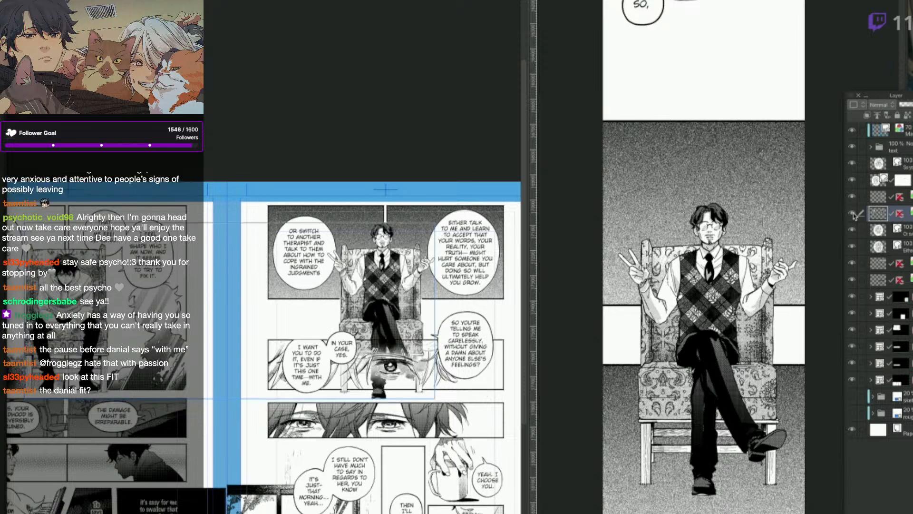
ctrl+shift+click(477, 286)
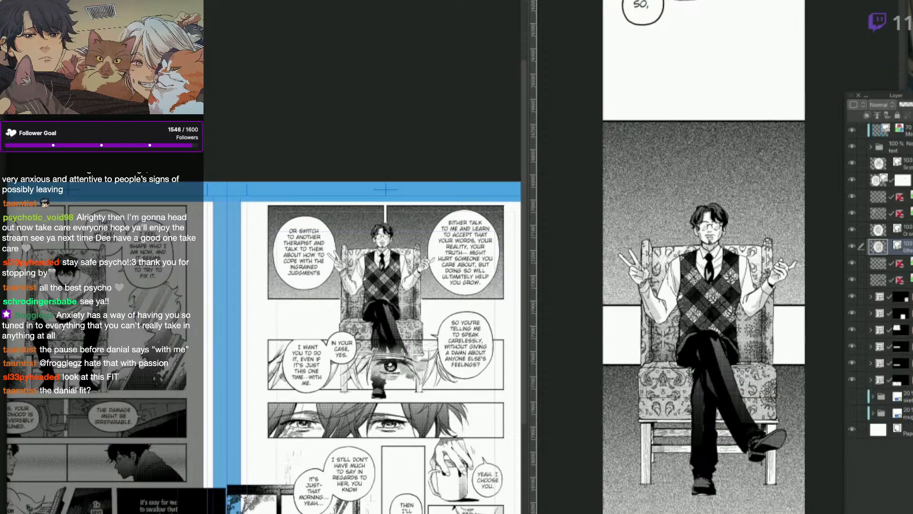
key(ctrl+v)
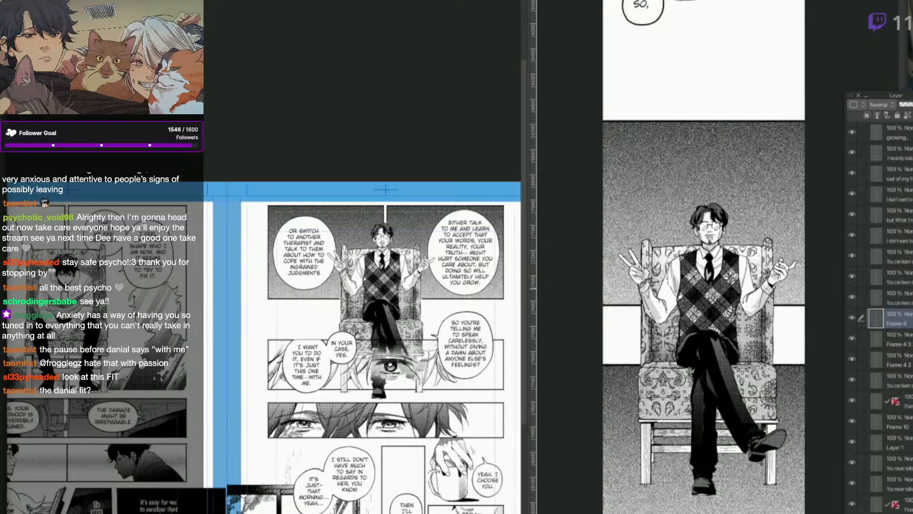
Scale the pasted balloon down at the upper gradient panel's right edge and move the seated man down below it.
key(ctrl+t)
drag(827, 167, 738, 273)
drag(721, 344, 784, 199)
drag(759, 274, 789, 172)
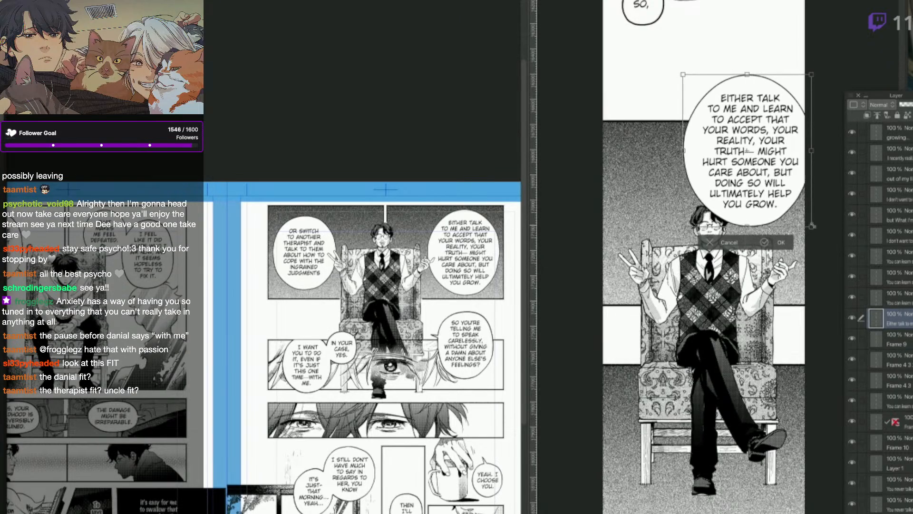
drag(811, 226, 782, 220)
key(Return)
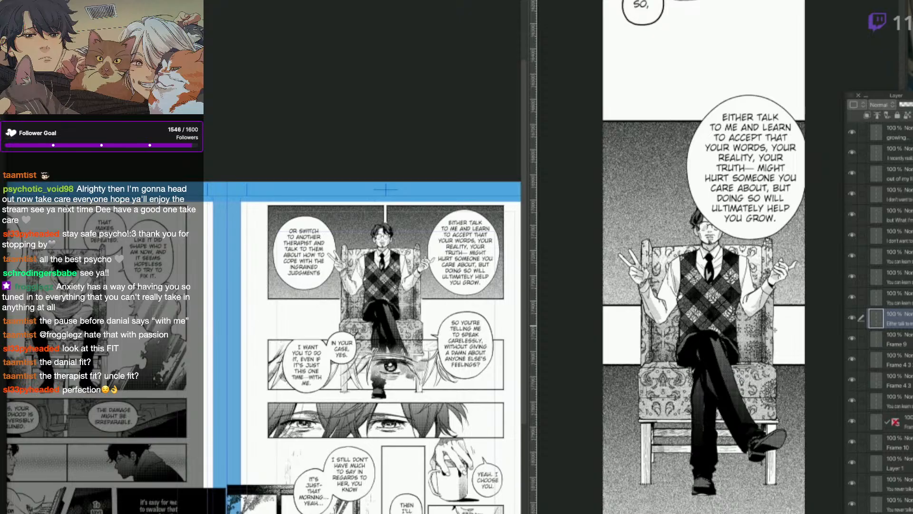
click(758, 383)
drag(759, 393, 760, 423)
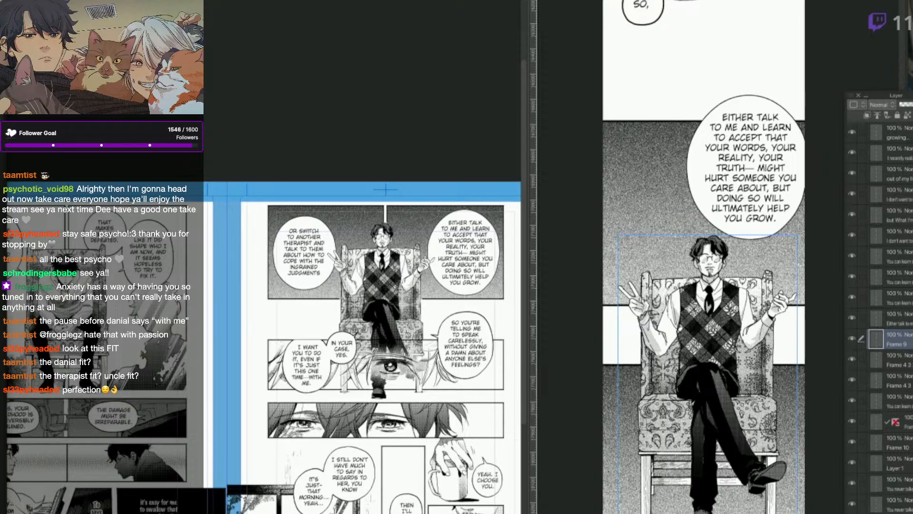
drag(760, 426, 760, 470)
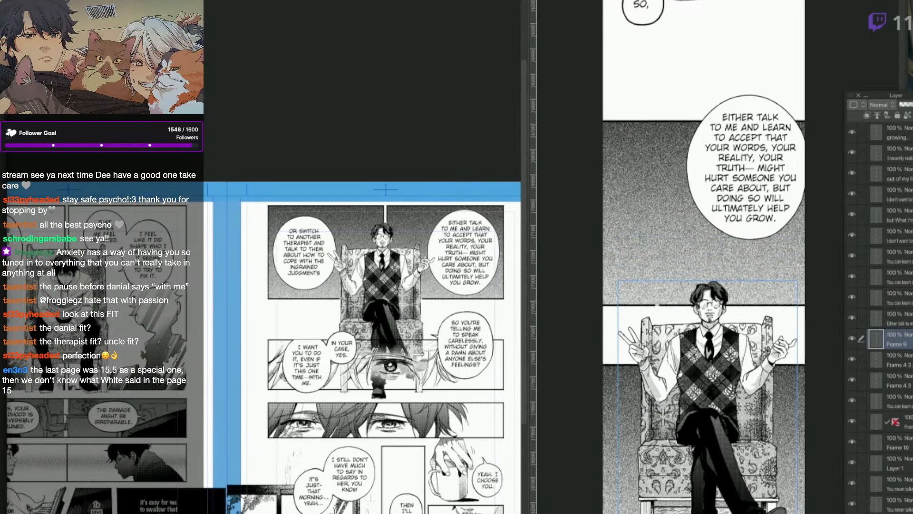
key(ctrl+z)
key(ctrl+z)
Move the lower gradient panel further down the strip and shift the seated man down so his head sits just below the balloon.
click(761, 471)
drag(760, 426, 760, 475)
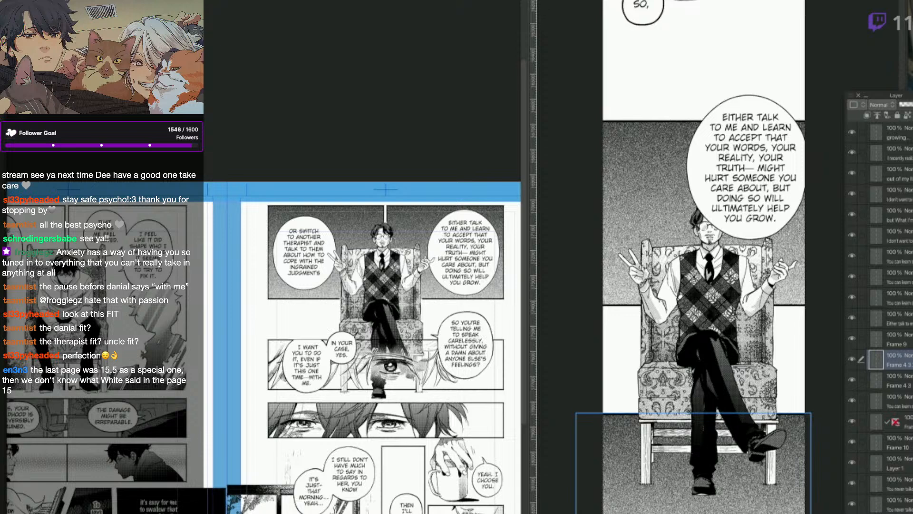
click(714, 435)
drag(733, 370, 733, 402)
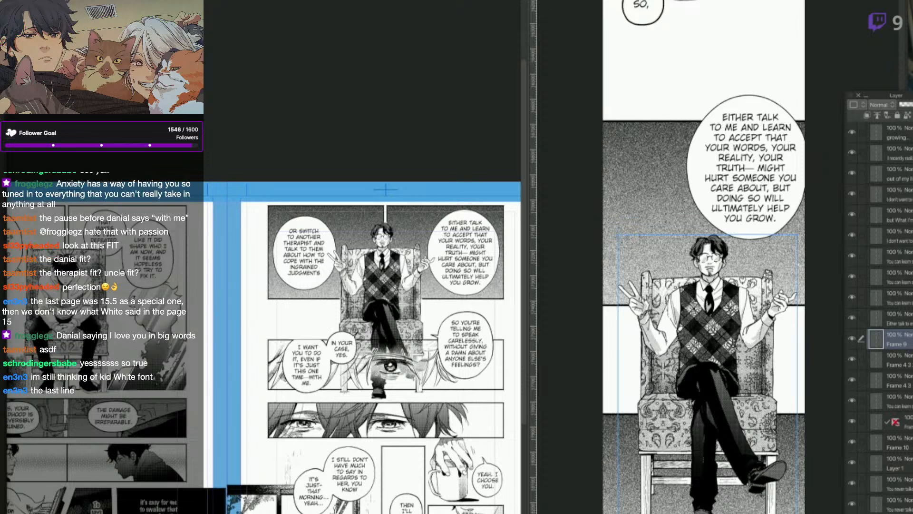
key(super+Tab)
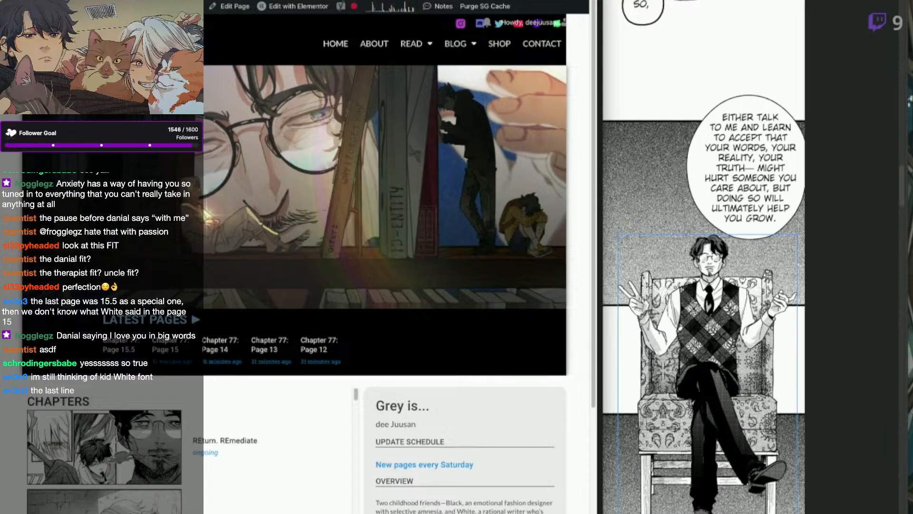
click(628, 462)
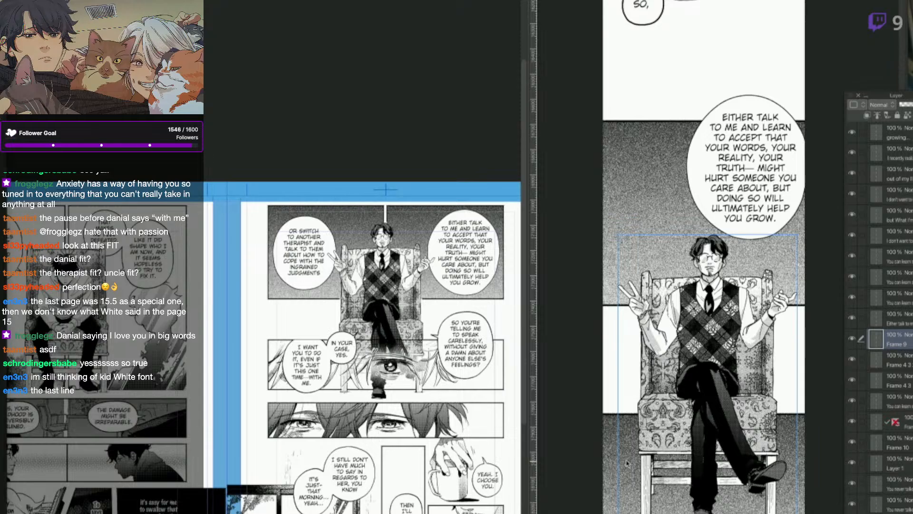
key(e)
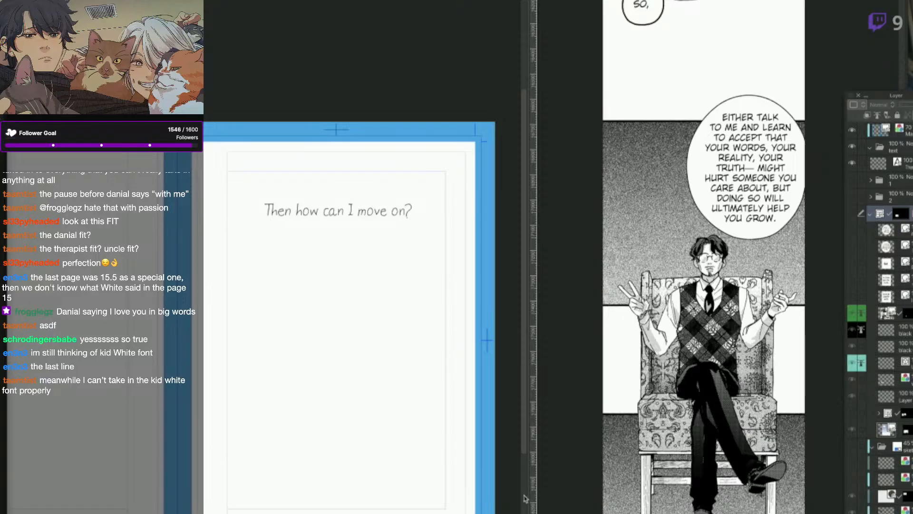
Nudge the "Either talk to me and learn to accept" balloon slightly left and down so it sits inside the strip's right edge.
click(756, 236)
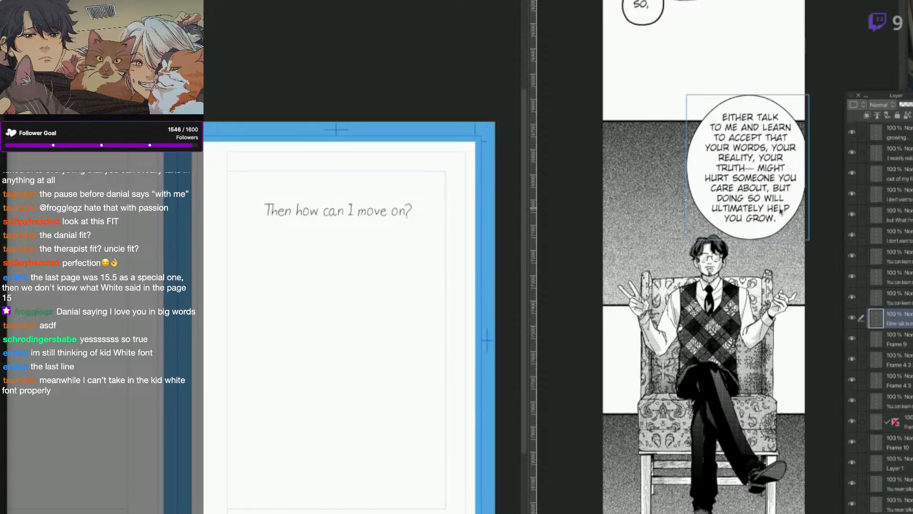
key(Left)
key(Left)
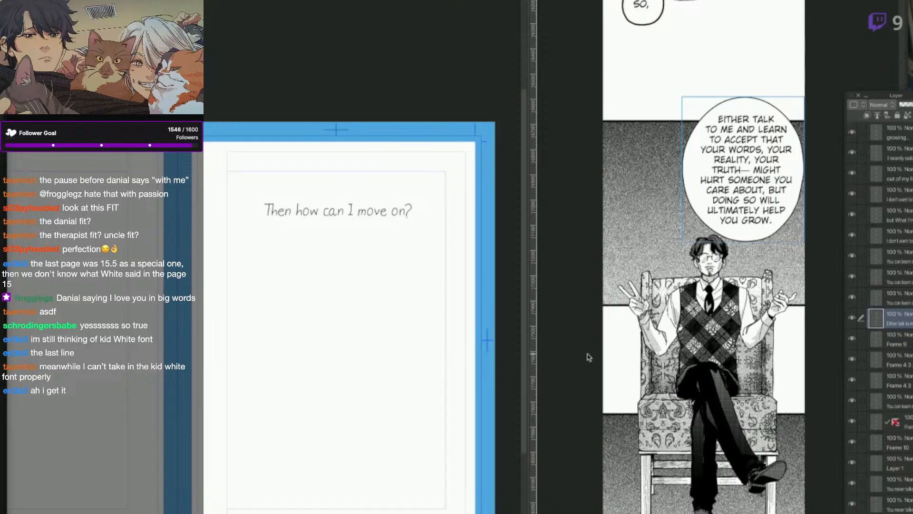
click(336, 1)
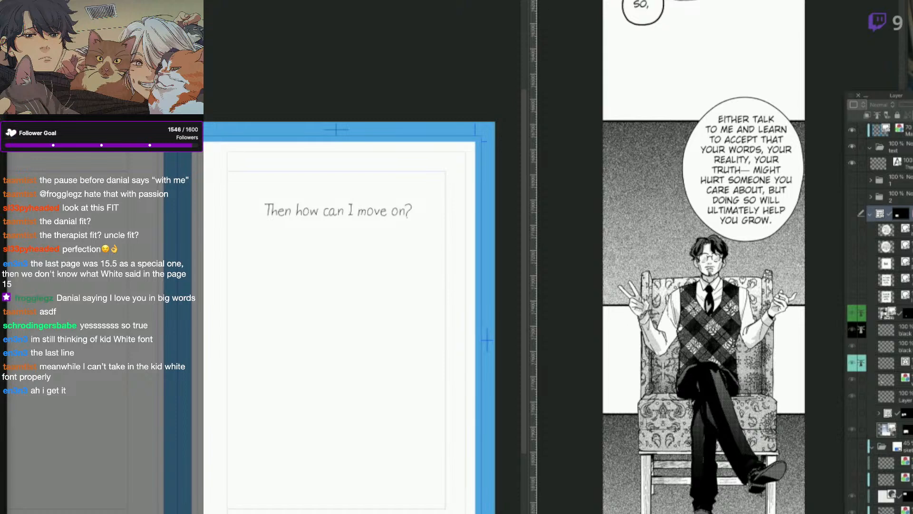
click(764, 237)
drag(764, 238, 762, 240)
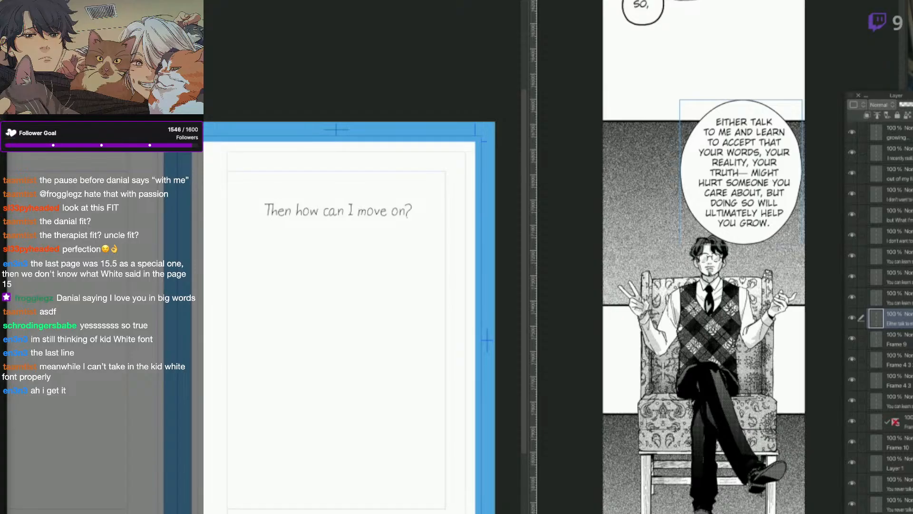
Copy the "Or switch to another therapist" balloon from the page, paste it onto the strip, and scale it down at the strip's left side.
key(ctrl+Tab)
click(299, 285)
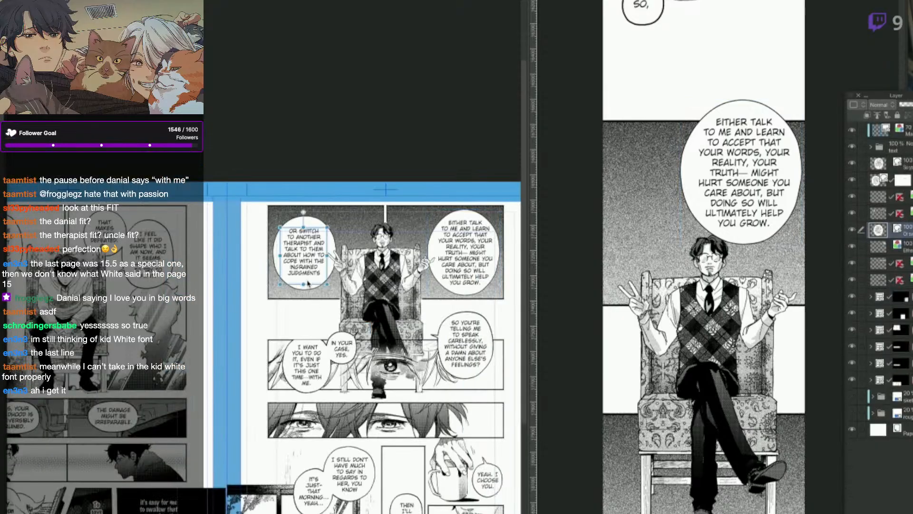
click(309, 285)
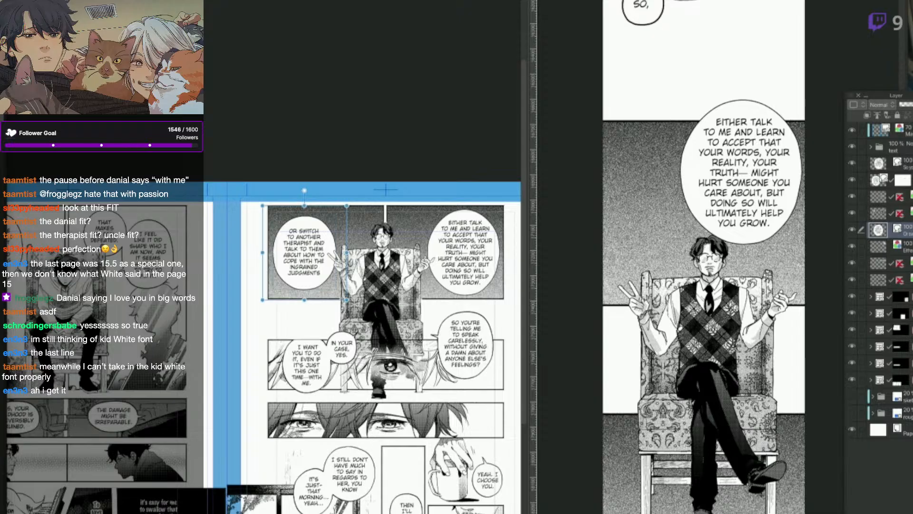
key(ctrl+Tab)
key(ctrl+v)
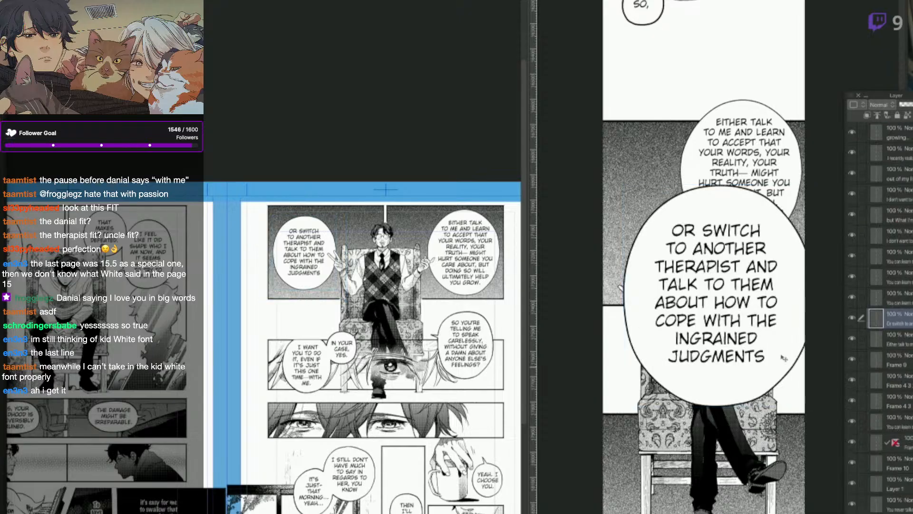
key(ctrl+t)
drag(774, 232, 739, 272)
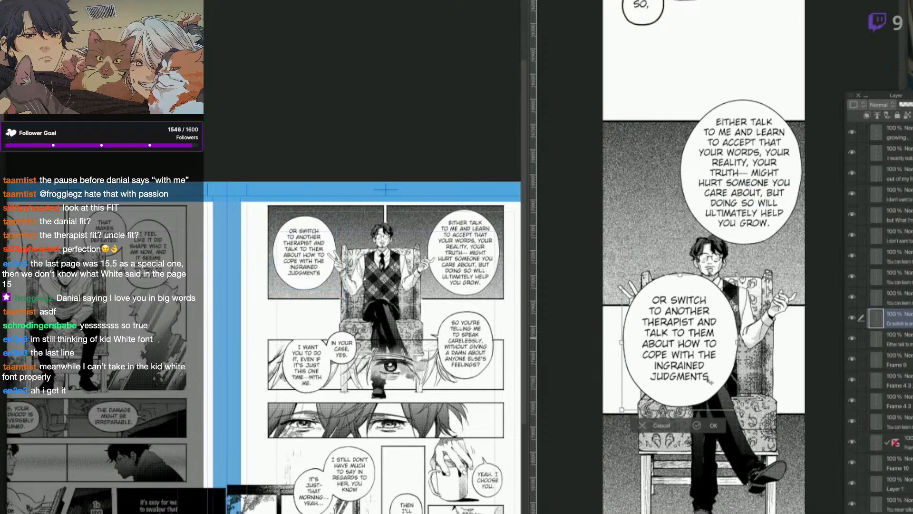
Move the "Or switch to another therapist" balloon down beside the seated man's legs and shift the "Either talk to me" balloon slightly right and down.
drag(725, 336, 697, 422)
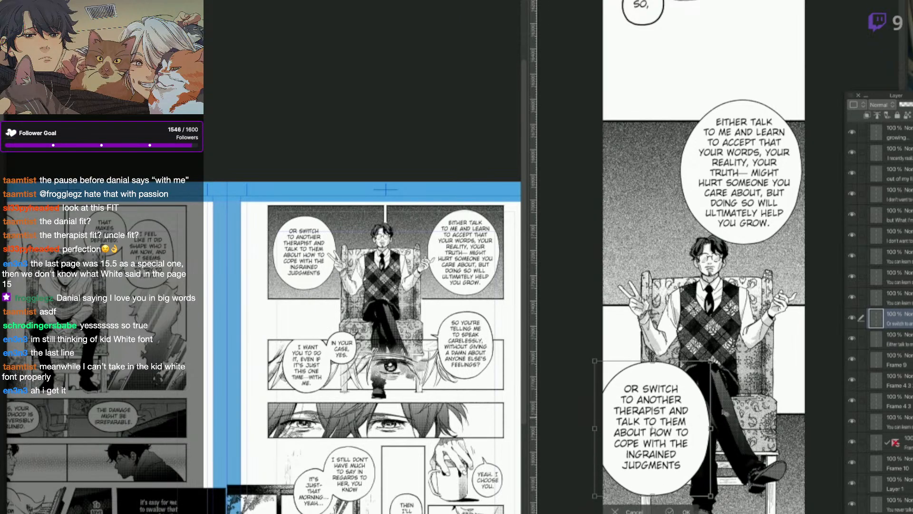
key(Return)
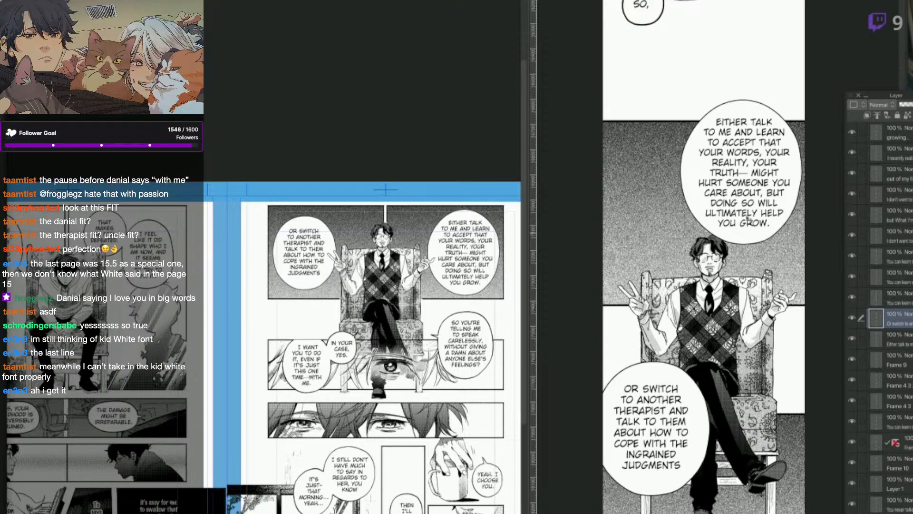
key(q)
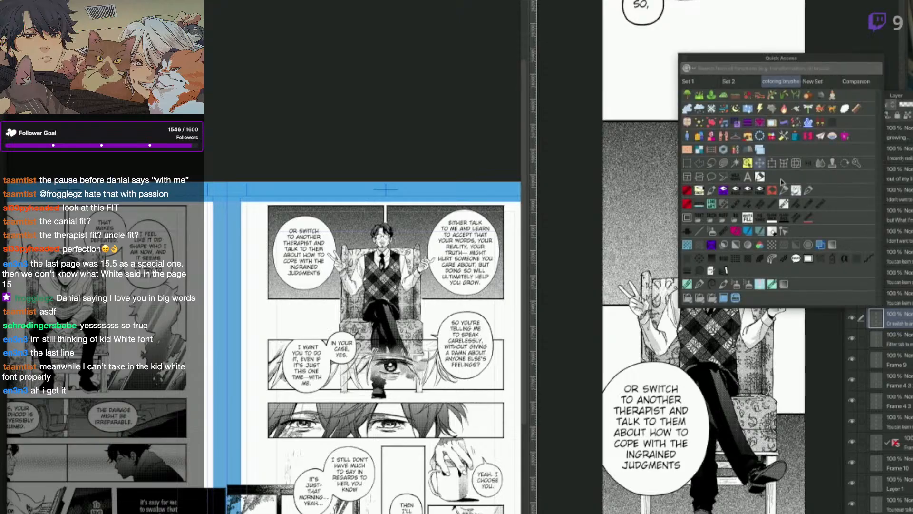
click(760, 164)
drag(777, 199, 786, 210)
Move the lower dark background frame up and the upper one down to narrow the white gap behind the seated man.
key(space)
drag(765, 498, 766, 405)
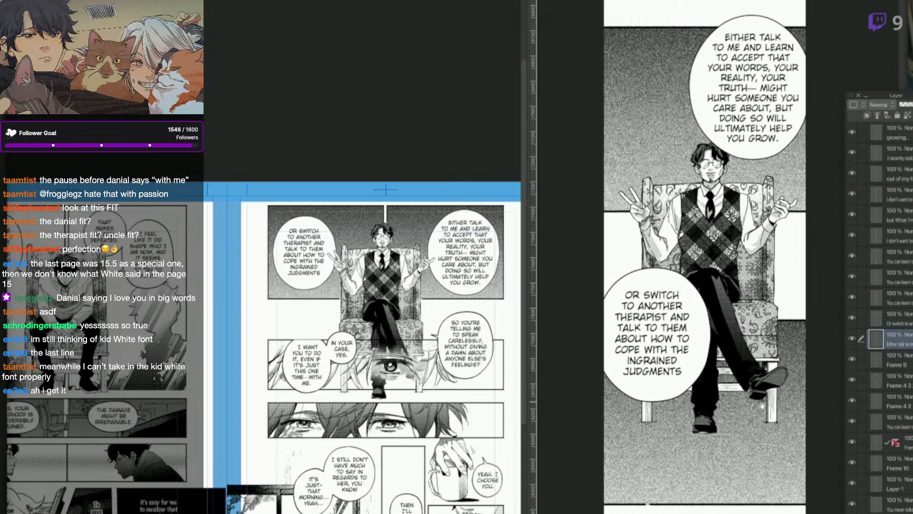
click(746, 505)
drag(757, 491, 759, 433)
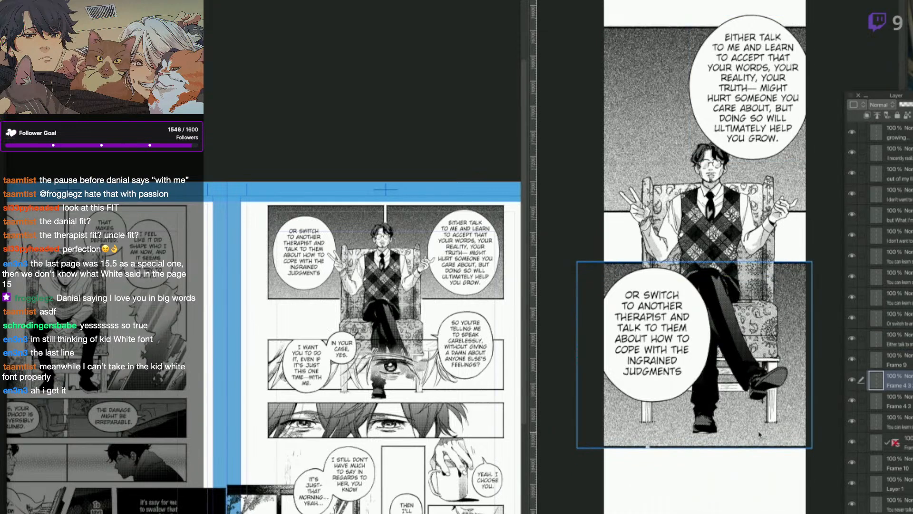
drag(793, 170, 771, 330)
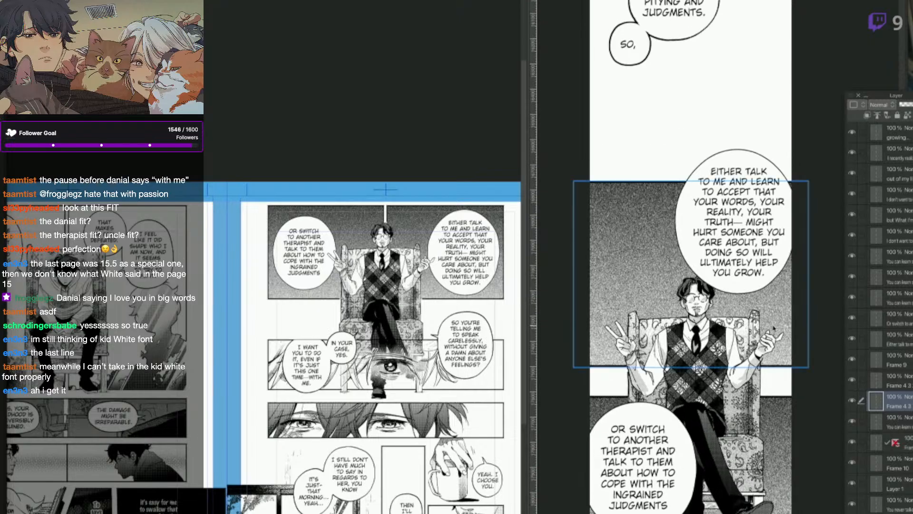
Scale down the "You also don't want pitying and judgments" balloon slightly, keeping it against the balloon above.
click(715, 7)
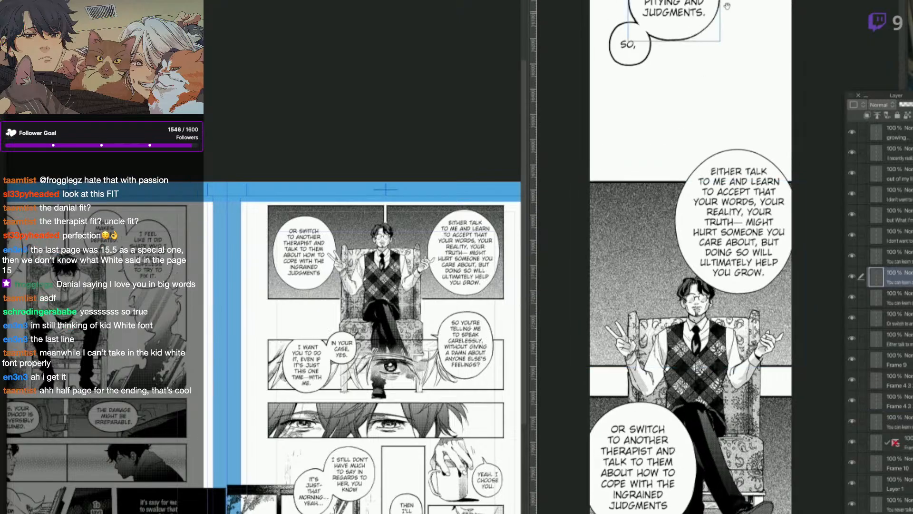
drag(748, 34, 746, 259)
key(q)
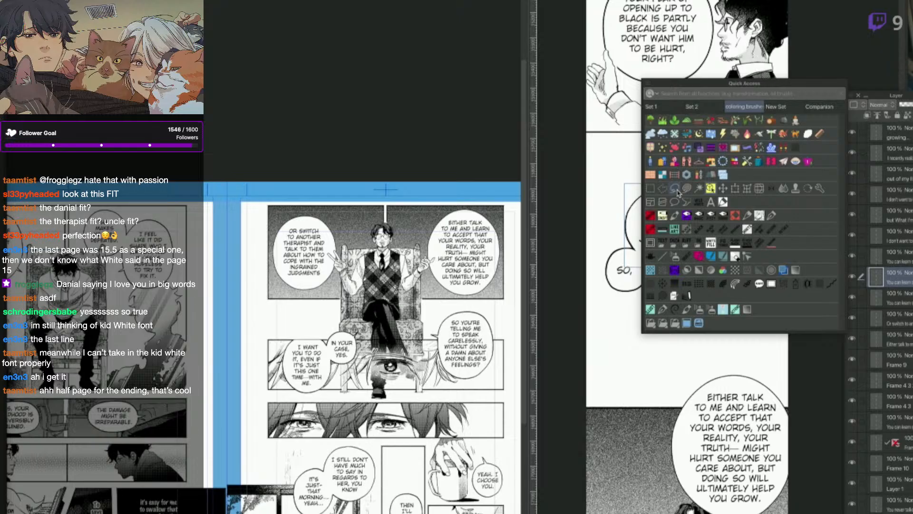
click(697, 200)
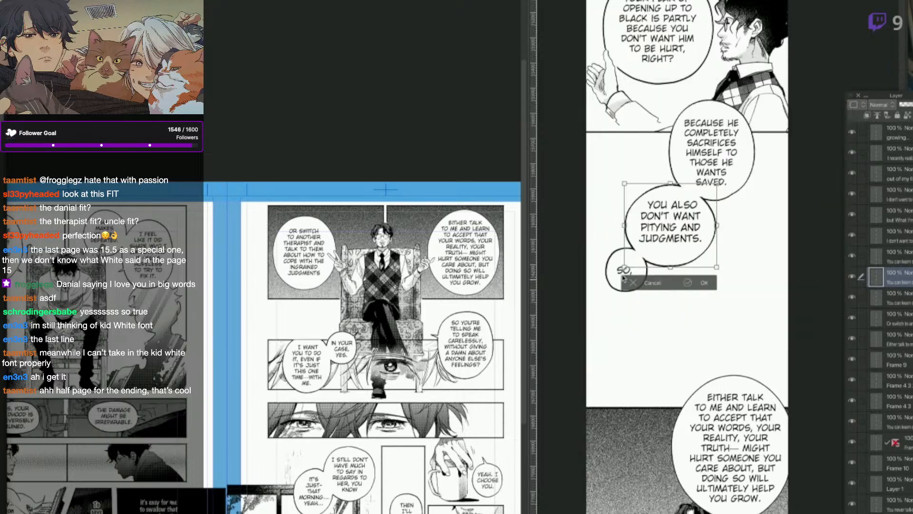
mouse_move(659, 247)
mouse_down()
mouse_move(666, 240)
mouse_move(630, 263)
mouse_move(674, 253)
mouse_up()
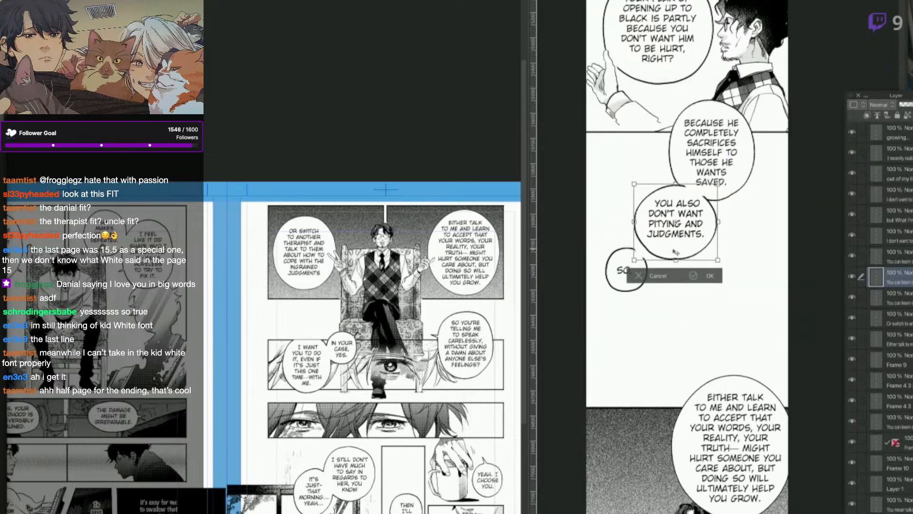
click(686, 278)
Move the small "So," balloon up and right so it adjoins the "You also don't want pitying" balloon.
key(F6)
click(600, 252)
click(638, 284)
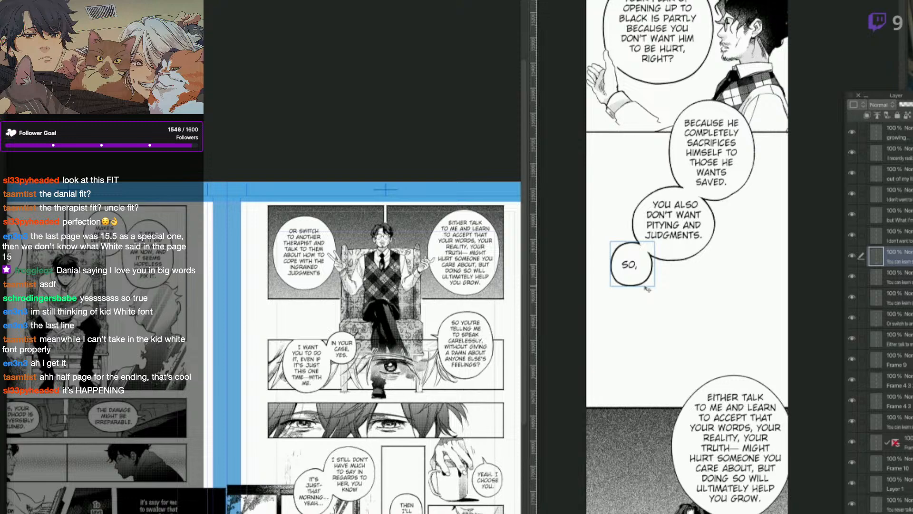
Copy the close-up eyes panel from the print page into the vertical strip, scaled down to the strip's width below the chair scene.
key(F6)
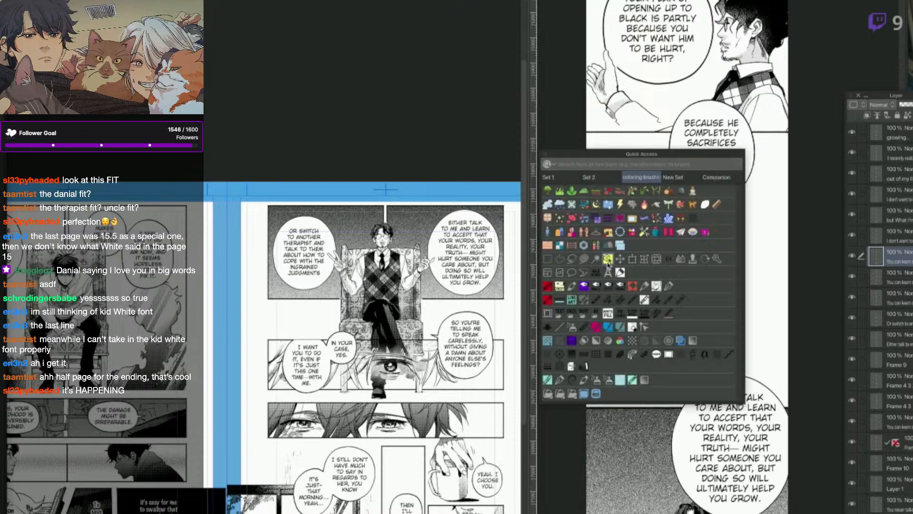
click(620, 261)
drag(740, 504, 764, 41)
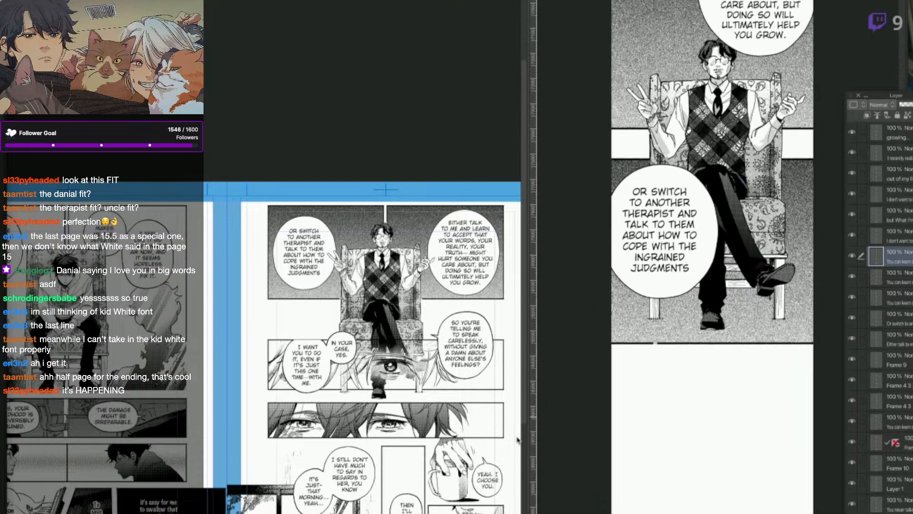
click(455, 461)
click(505, 392)
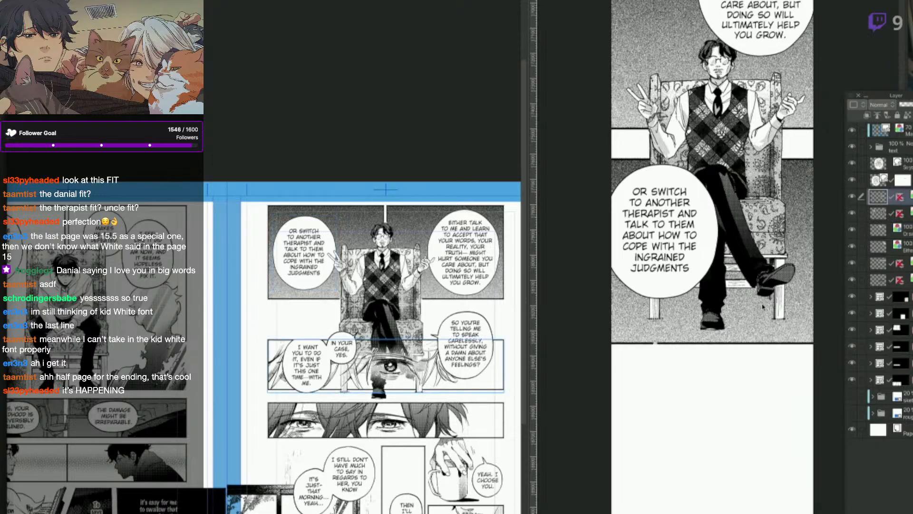
click(798, 284)
key(ctrl+v)
key(ctrl+t)
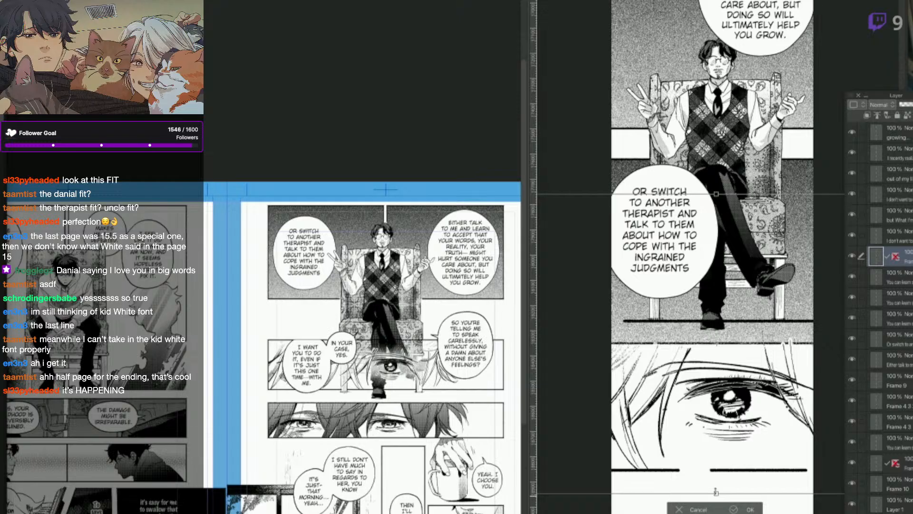
drag(715, 491, 753, 487)
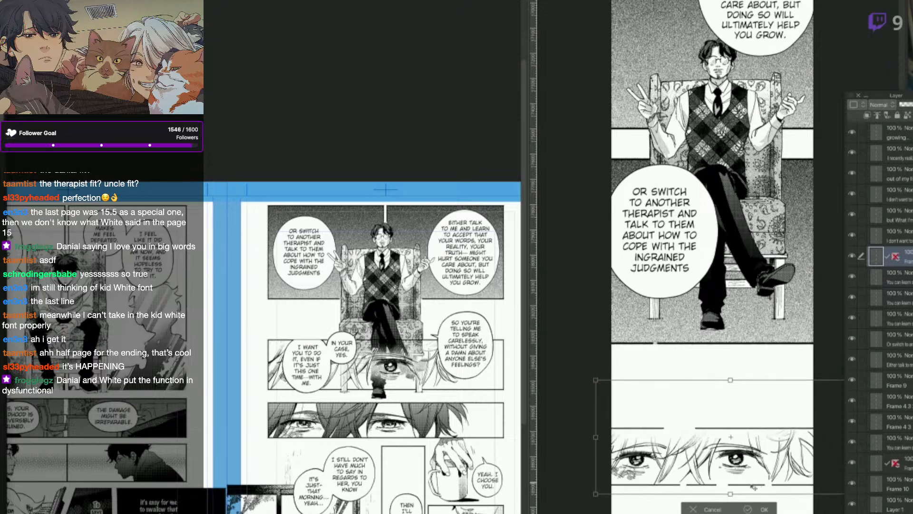
key(Return)
On the print page, redirect the "So you're telling me" balloon's tail toward its lower left and shift the balloon slightly up and right.
click(476, 369)
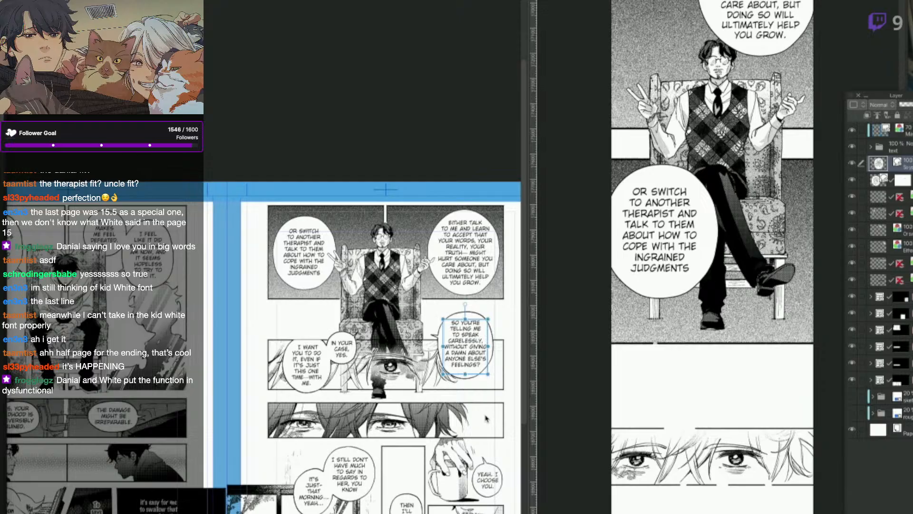
key(t)
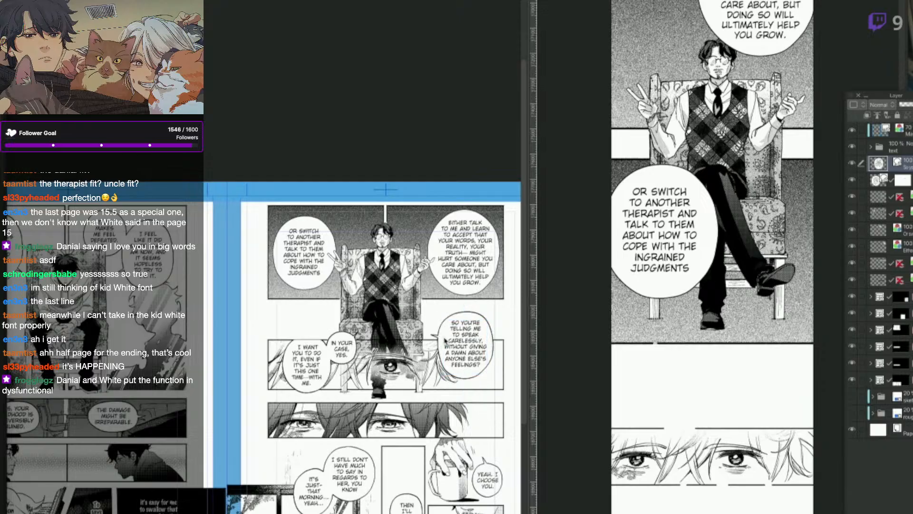
click(435, 338)
drag(436, 339, 438, 365)
click(479, 429)
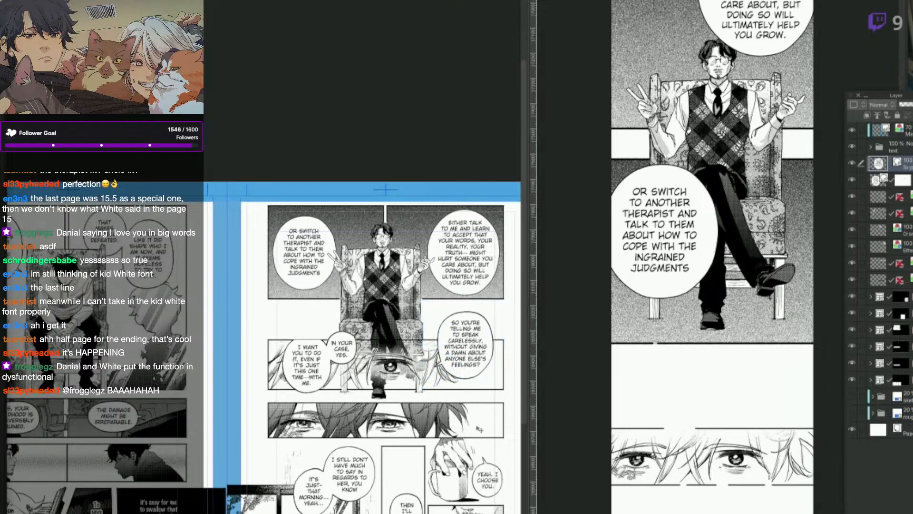
drag(476, 433, 481, 426)
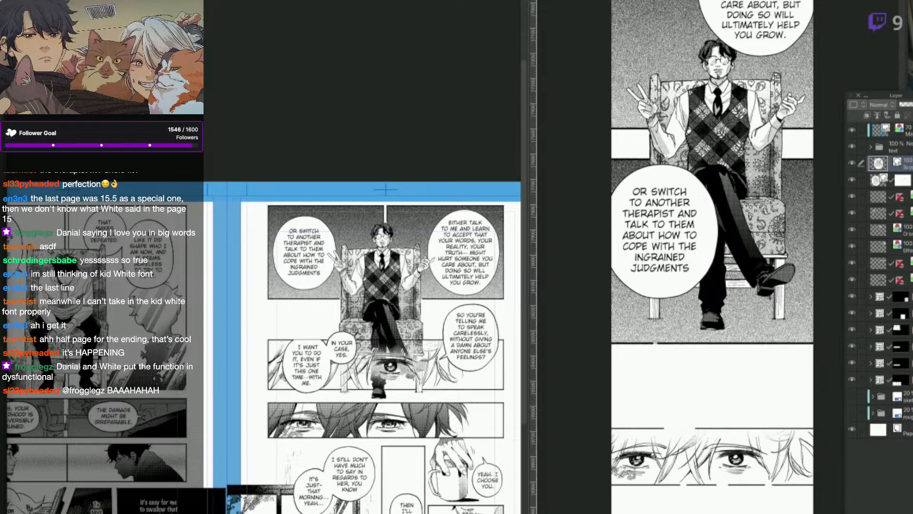
Copy the "So you're telling me" balloon into the vertical strip and place it over the right side of the eyes panel.
key(ctrl+c)
click(770, 429)
key(ctrl+v)
key(ctrl+t)
drag(805, 203, 734, 279)
key(Return)
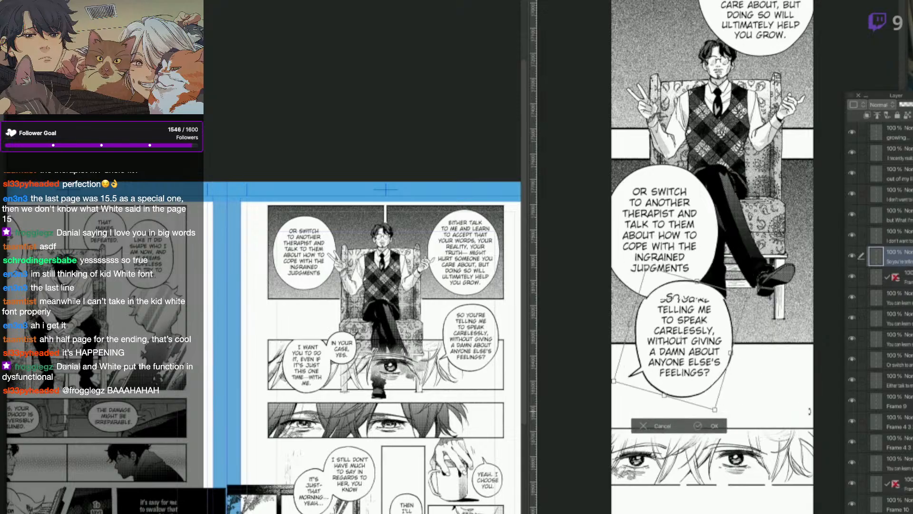
key(ctrl+t)
drag(725, 371, 799, 454)
key(Return)
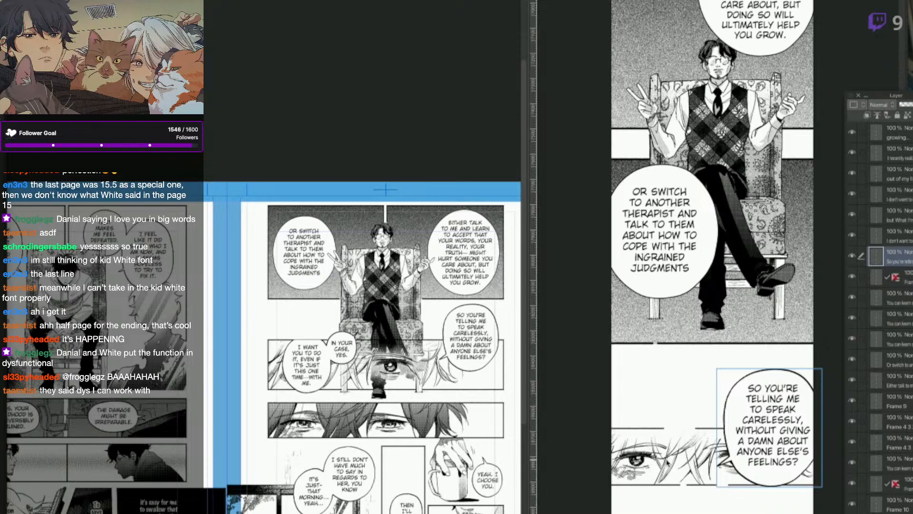
Move the eyes panel down so both eyes clear the balloon's text, and remove the "So you're telling me" balloon's tail.
click(669, 479)
drag(668, 480, 669, 493)
key(e)
drag(719, 460, 728, 462)
key(ctrl+z)
ctrl+click(732, 457)
ctrl+click(728, 443)
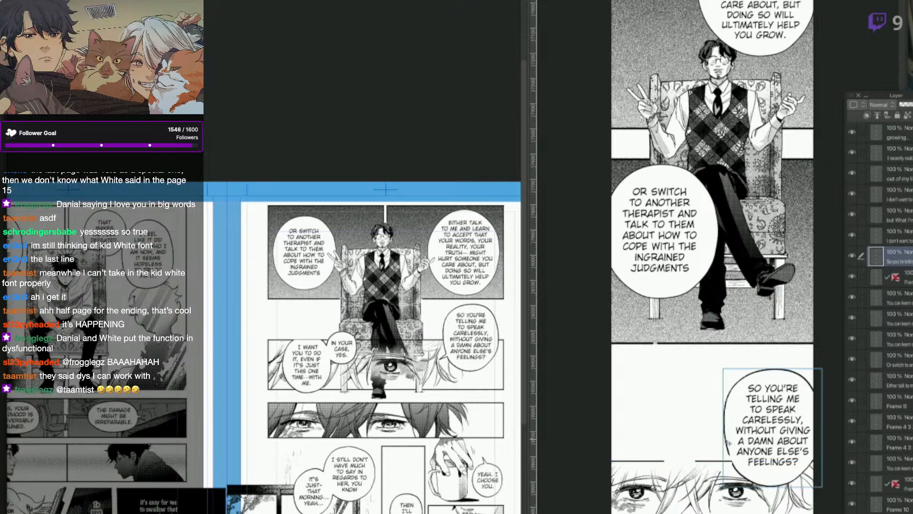
Nudge the "So you're telling me" balloon in the vertical strip slightly up and left.
right_click(780, 405)
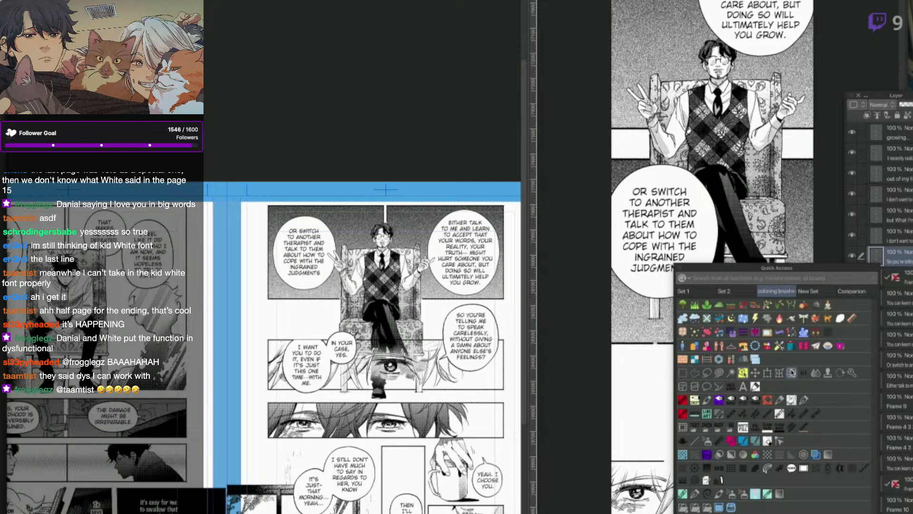
click(771, 375)
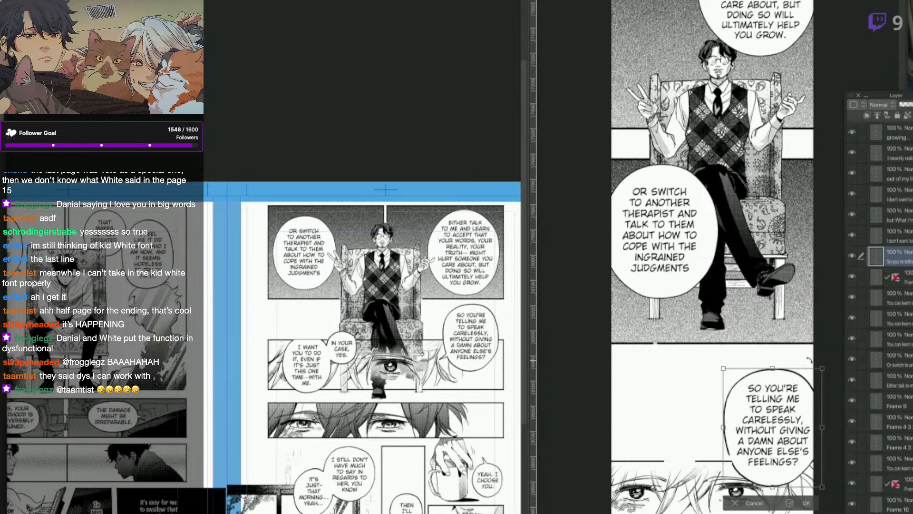
mouse_move(816, 426)
mouse_down()
mouse_move(736, 415)
mouse_move(816, 423)
mouse_up()
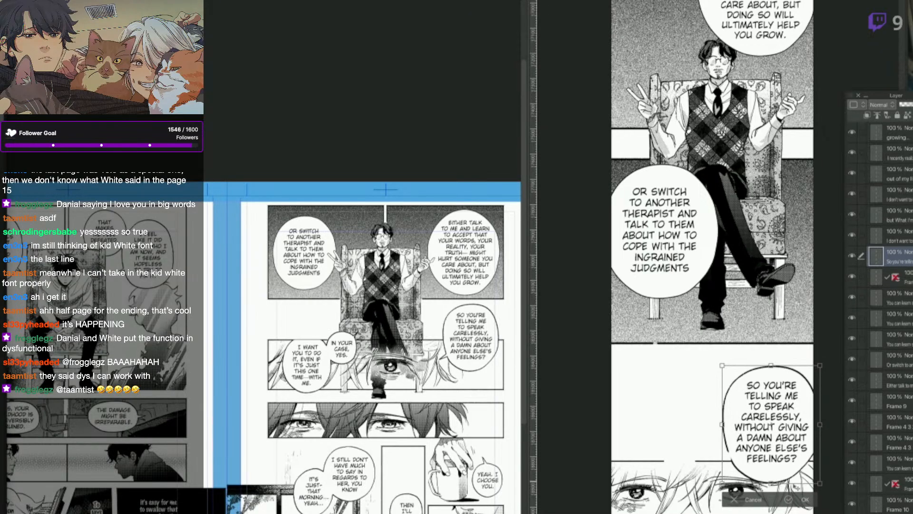
click(799, 503)
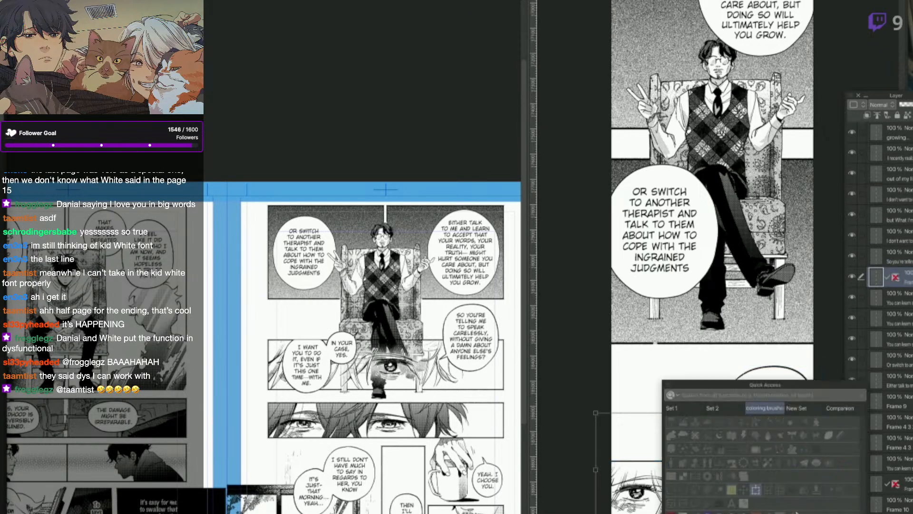
Scale down the eyes panel slightly and shift it up and left to fit more of the face within the strip.
drag(731, 513, 746, 500)
drag(830, 512, 811, 509)
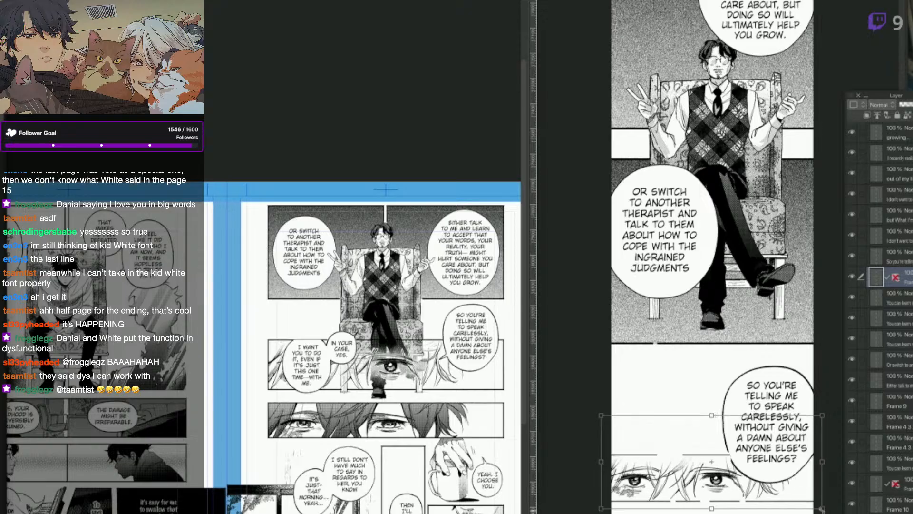
key(Return)
Fine-tune the "So you're telling me" balloon's placement, shifting it slightly left over the eyes panel.
drag(771, 474, 770, 480)
key(q)
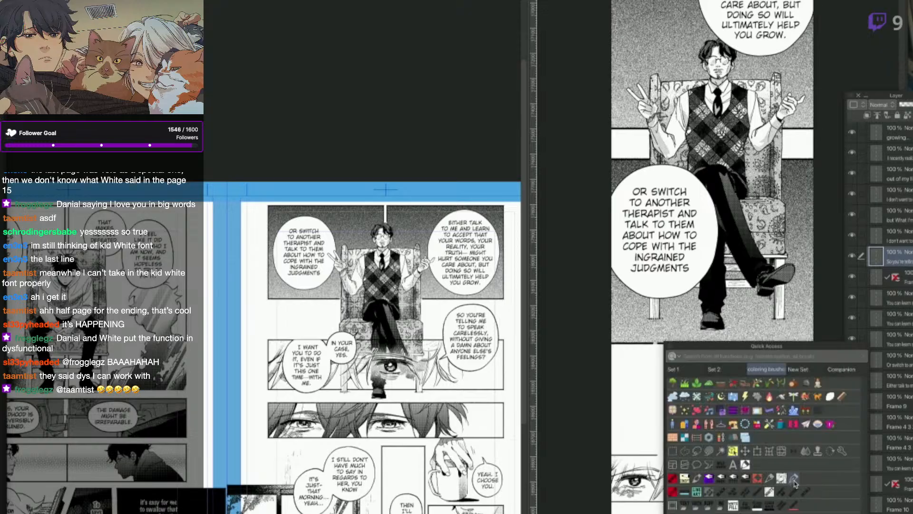
click(774, 466)
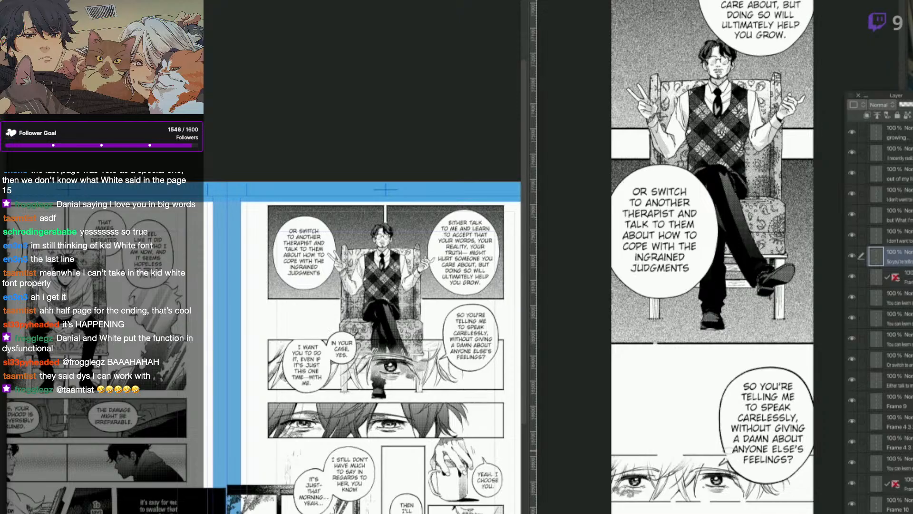
Select the left part of the eyes panel's top border line and extend it across the gap to close the border.
drag(760, 509, 747, 446)
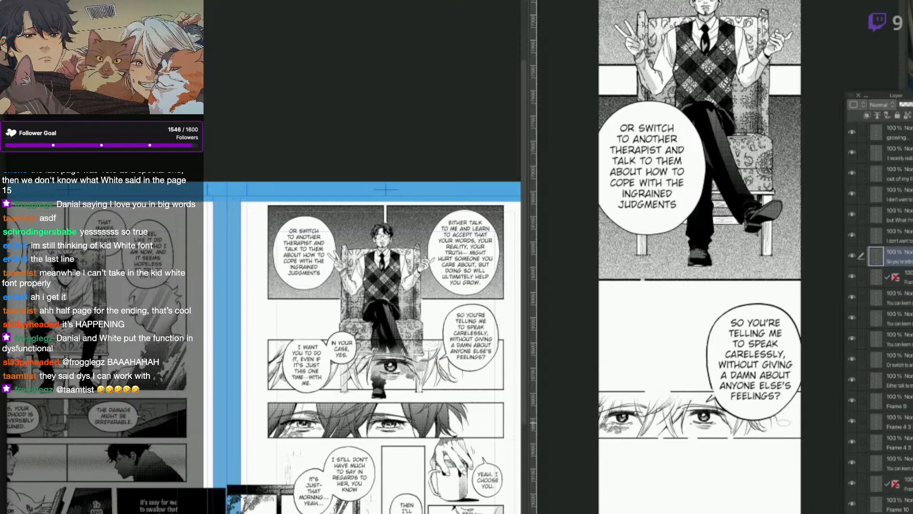
key(o)
click(457, 434)
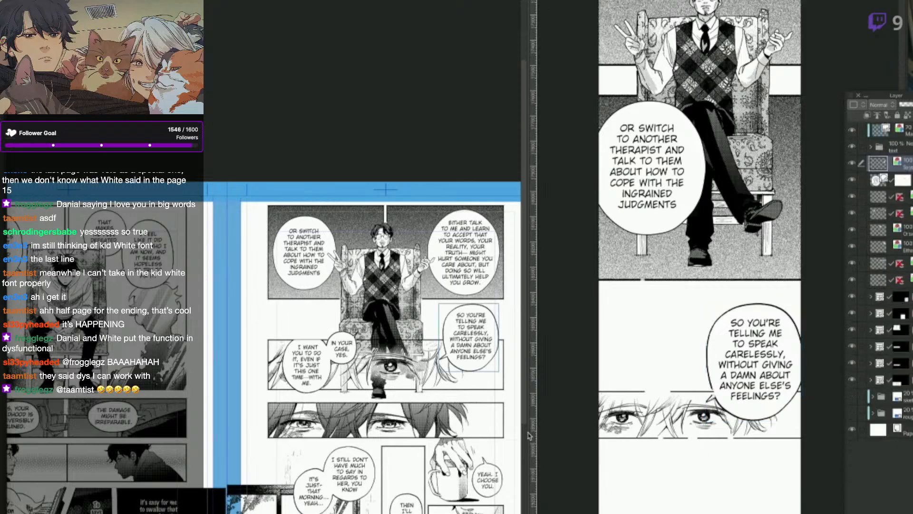
click(627, 395)
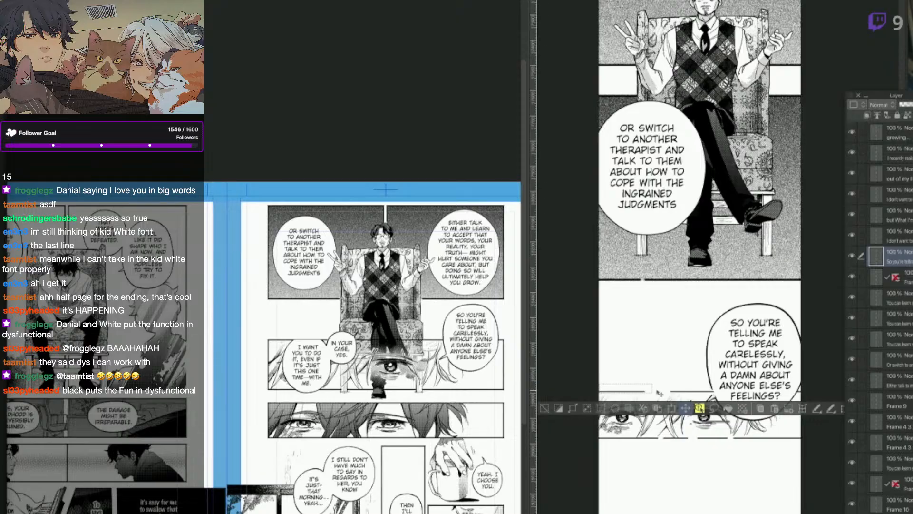
click(639, 393)
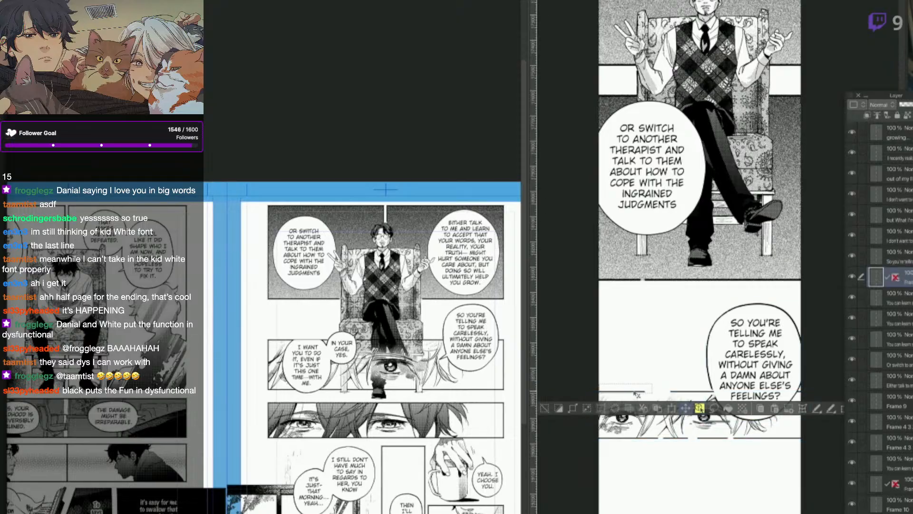
click(683, 386)
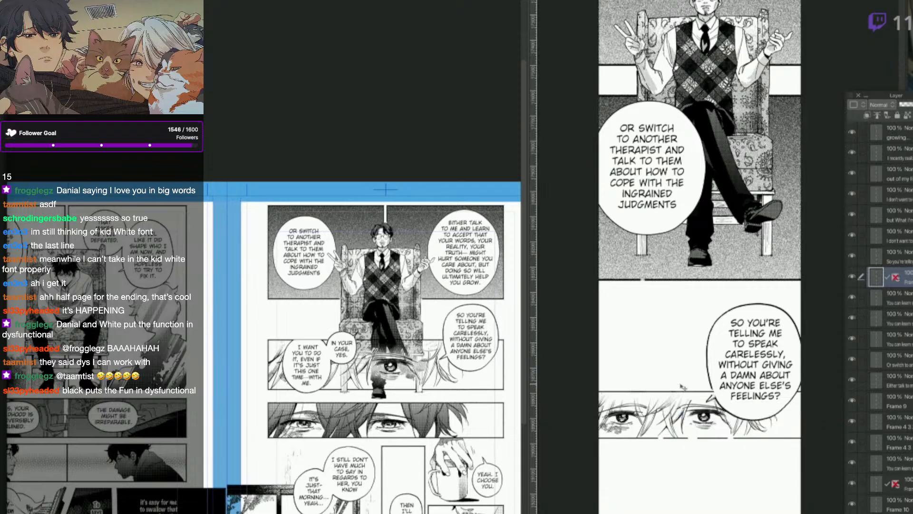
Select pieces of the light-haired eyes panel's bottom border line and extend them across the gaps to close it.
drag(774, 435, 754, 446)
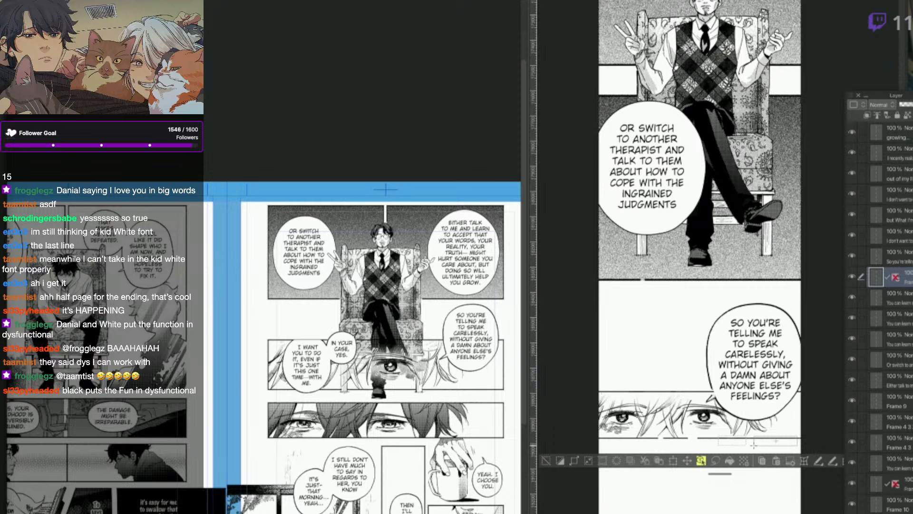
click(759, 441)
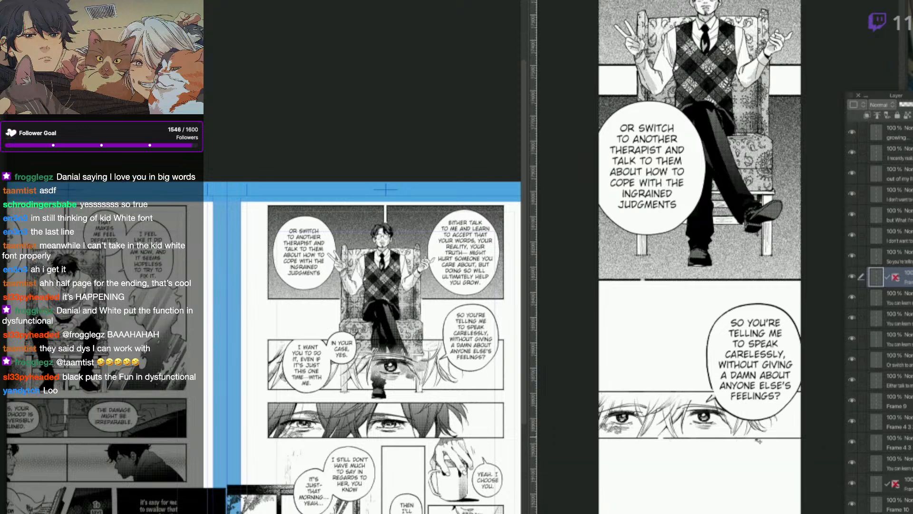
drag(705, 441, 644, 446)
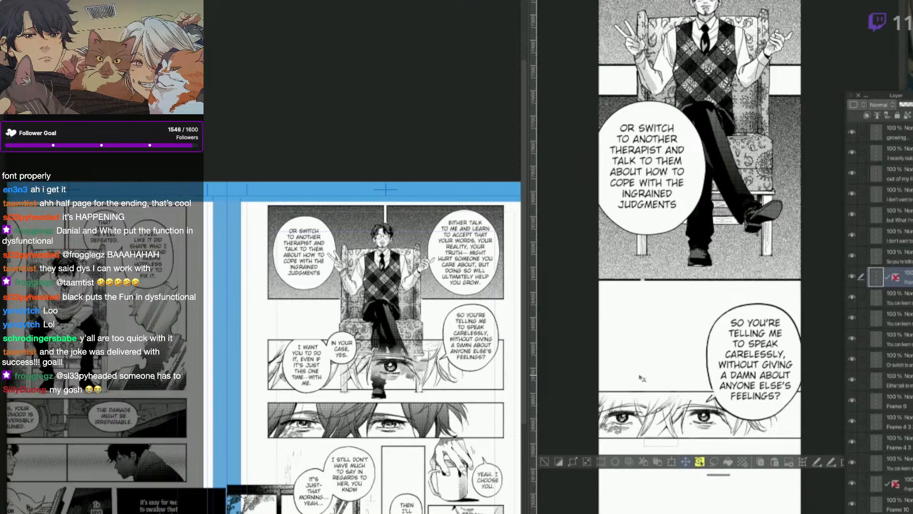
scroll(554, 391, down, 3)
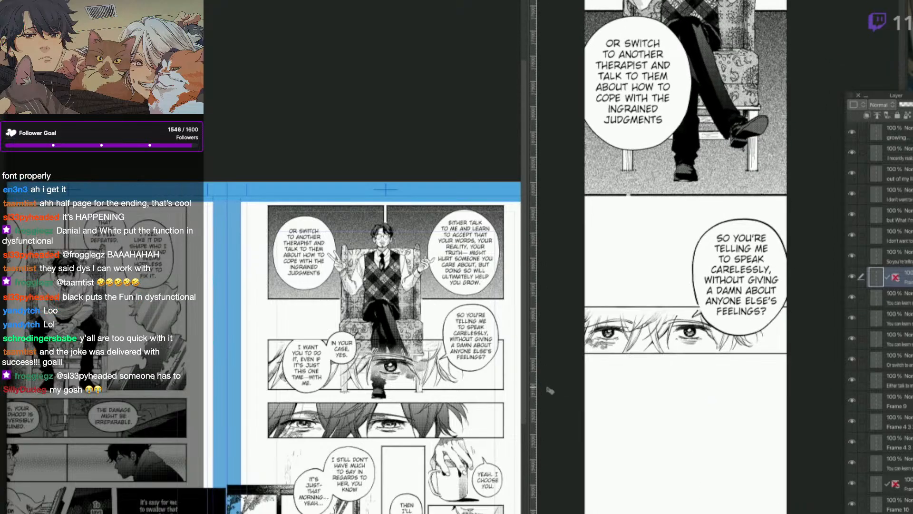
click(483, 495)
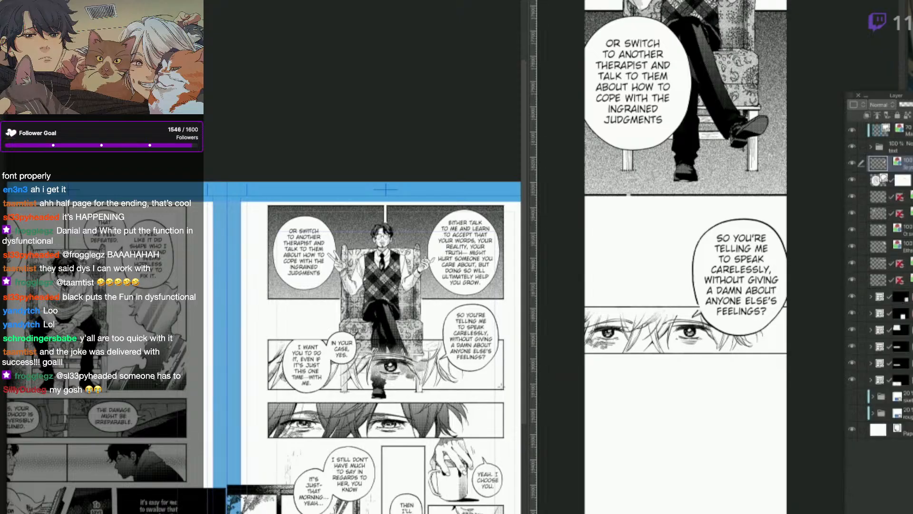
drag(481, 408, 264, 441)
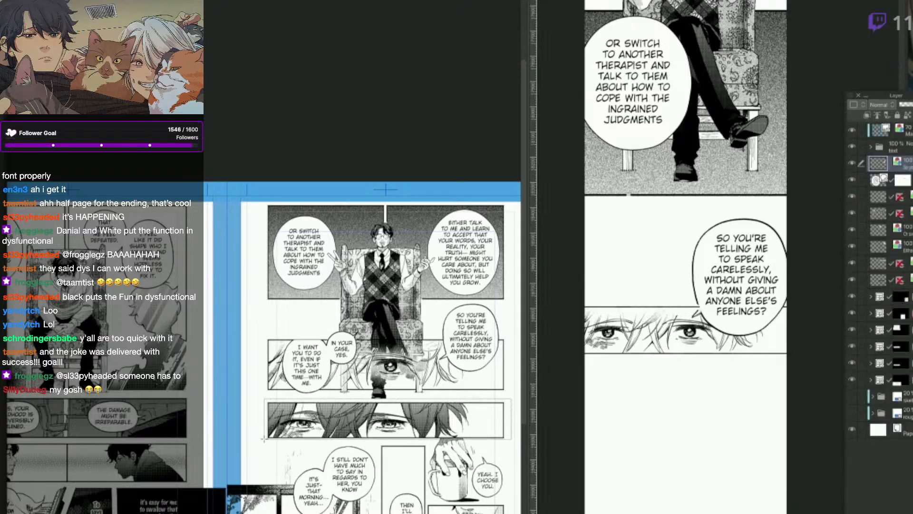
scroll(361, 333, down, 1)
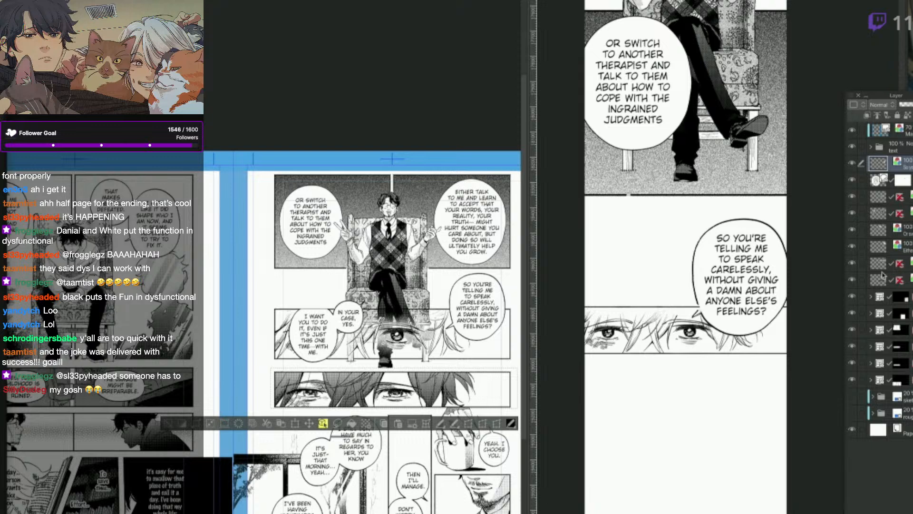
click(851, 281)
key(Delete)
key(ctrl+z)
key(ctrl+y)
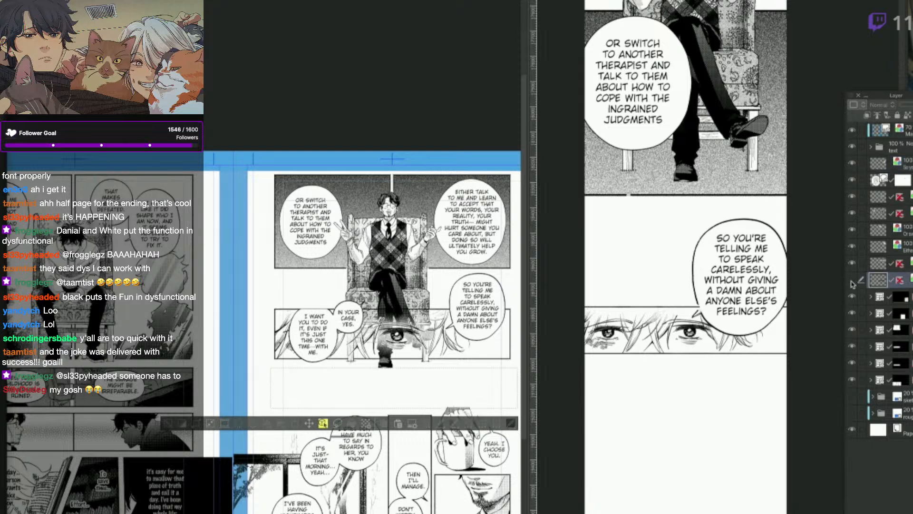
key(ctrl+z)
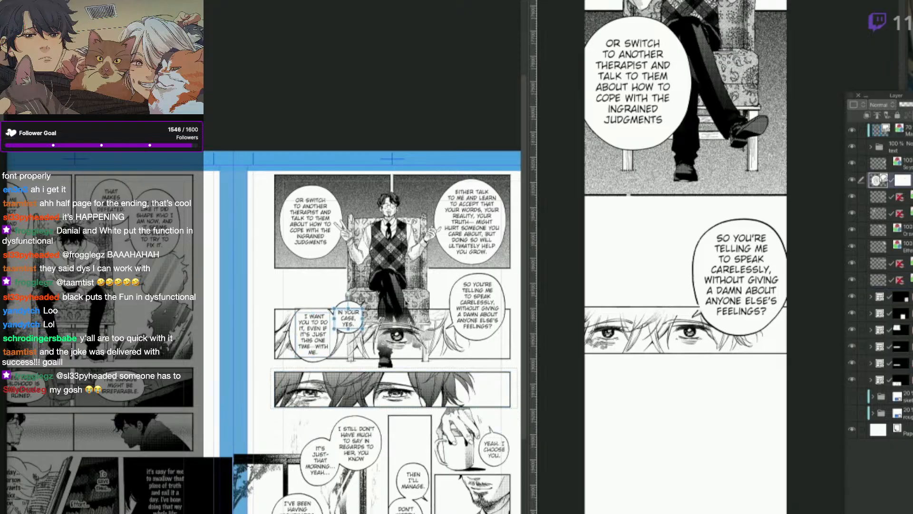
Rasterize the joined "In your case, yes." balloons on the page and paste a copy into the strip below the eyes panel.
click(313, 352)
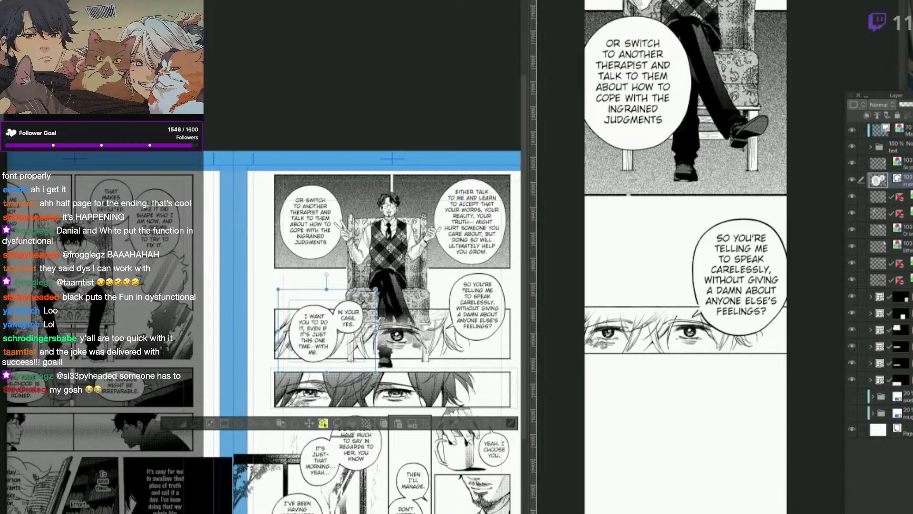
key(Return)
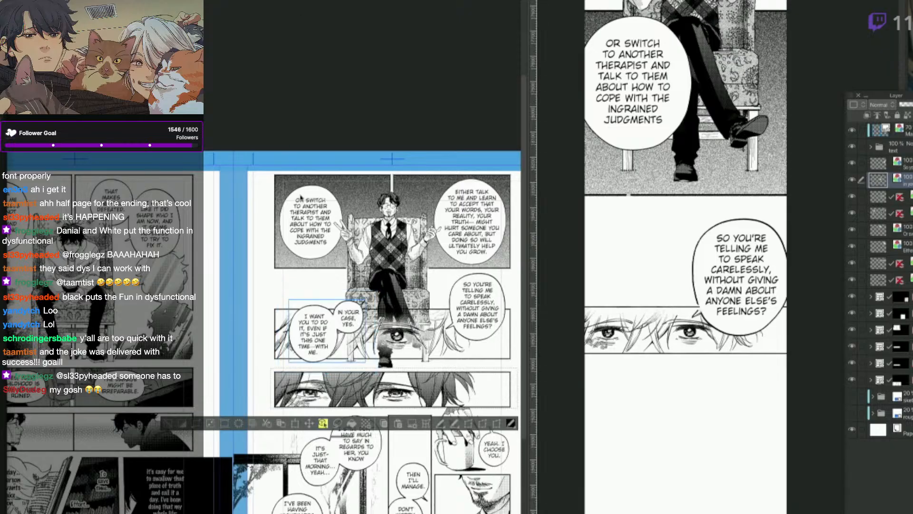
click(497, 424)
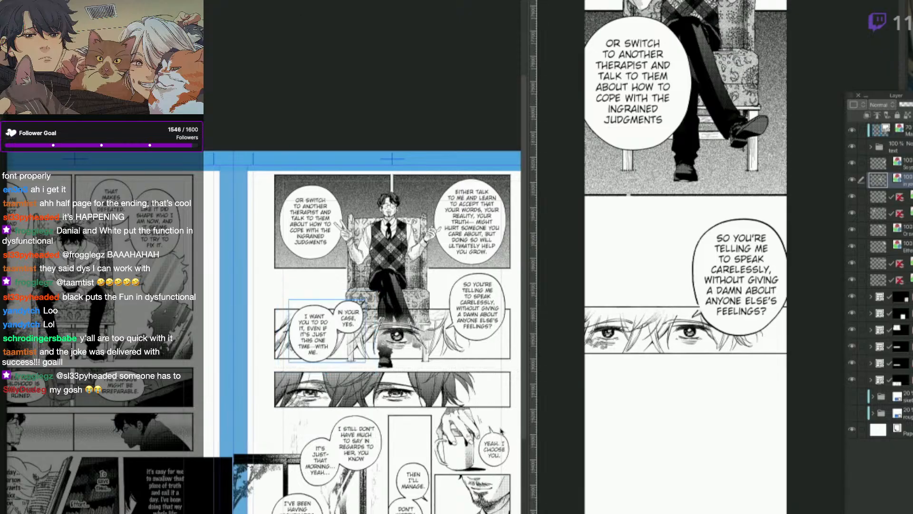
click(657, 449)
key(super+v)
key(super+t)
drag(728, 292, 709, 484)
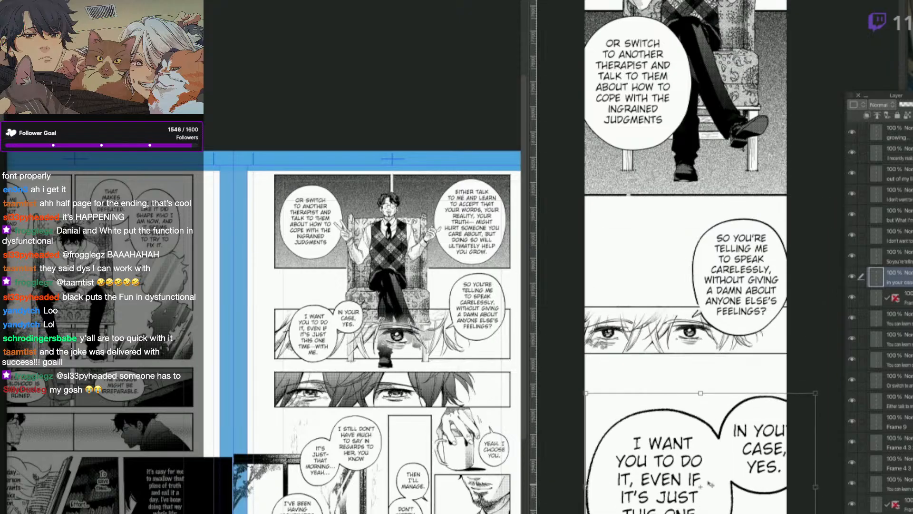
Scale down the pasted "In your case, yes." balloons to fit the strip's width and shift them slightly up and right.
drag(814, 393, 754, 443)
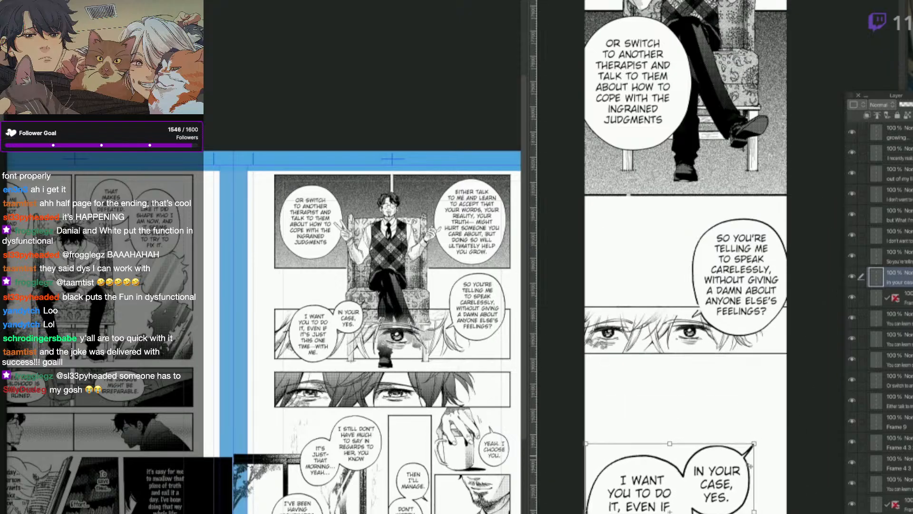
drag(740, 488, 756, 475)
drag(757, 441, 754, 444)
drag(744, 488, 748, 474)
key(Return)
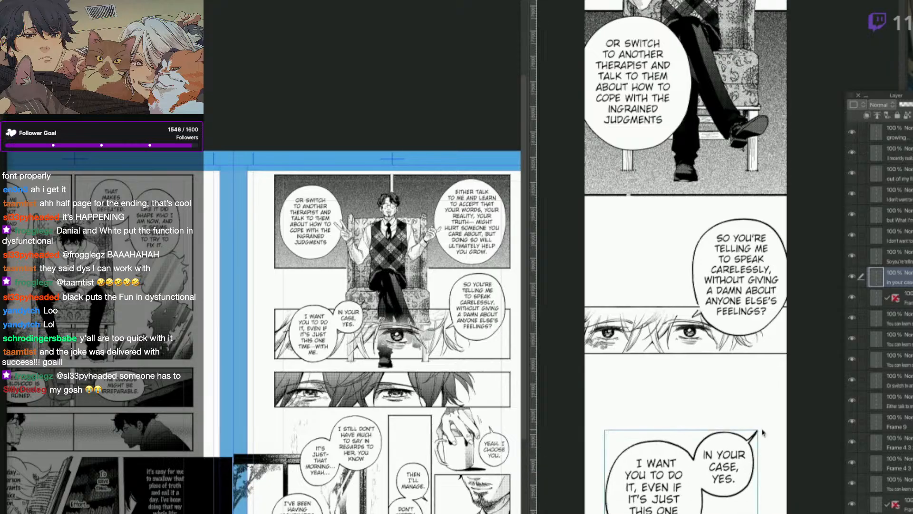
Remove the pointed tail from the "In your case, yes." balloon in the strip, leaving a rounded outline.
key(q)
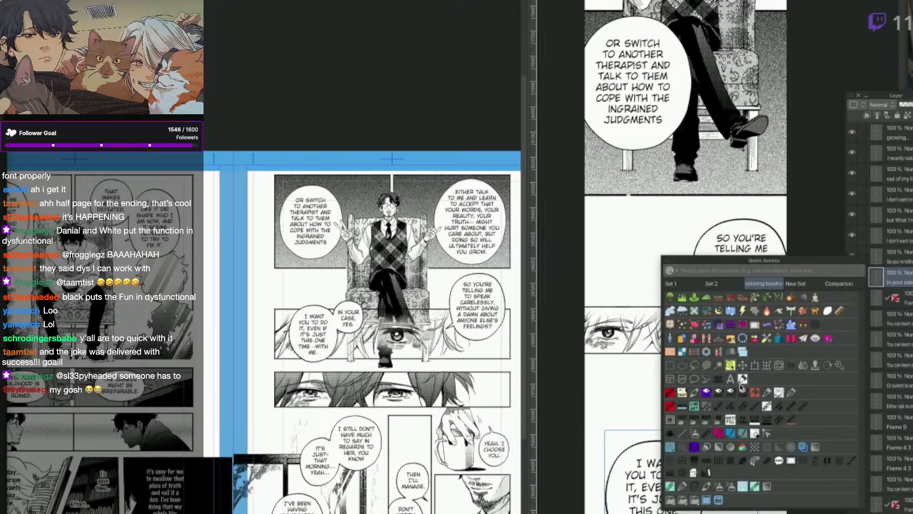
click(755, 368)
mouse_move(758, 426)
mouse_down()
mouse_move(743, 463)
mouse_move(756, 435)
mouse_move(750, 440)
mouse_up()
key(q)
click(723, 423)
key(Return)
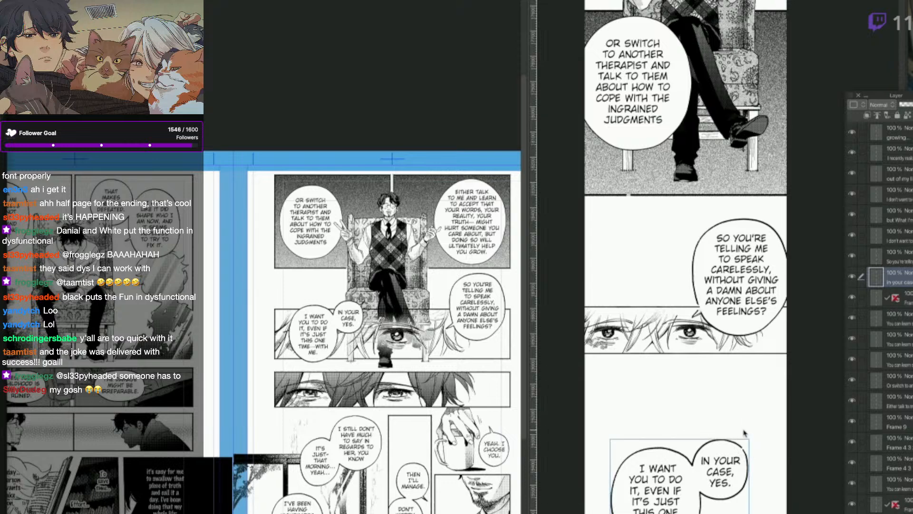
key(q)
click(766, 432)
scroll(724, 509, down, 1)
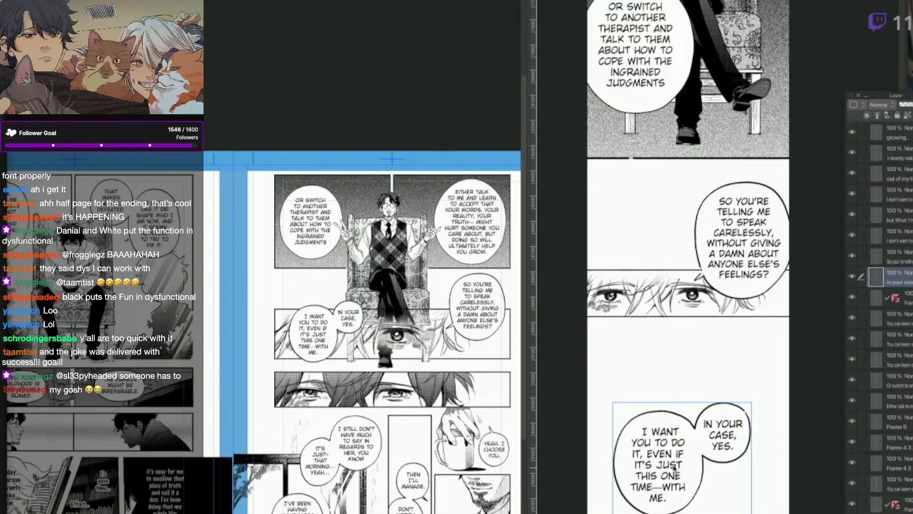
Nudge the joined "In your case, yes." balloons slightly up in the strip.
key(q)
click(642, 443)
drag(674, 493, 673, 485)
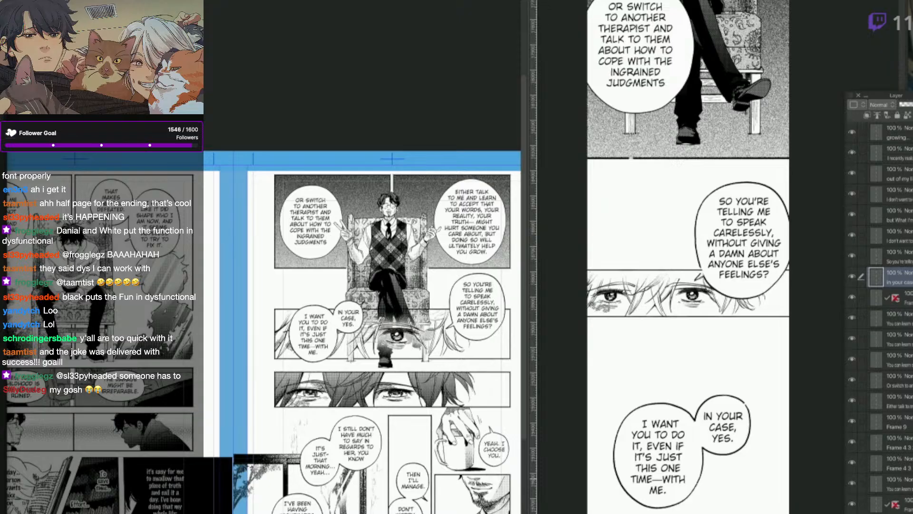
scroll(667, 483, down, 3)
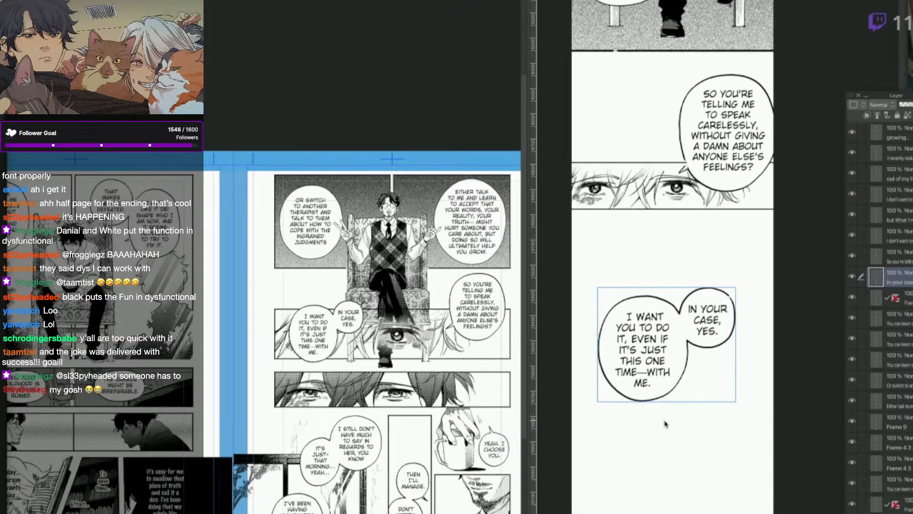
drag(665, 380, 665, 379)
Select the layer holding the page's dark-haired eyes panel and copy it into the vertical strip.
click(477, 497)
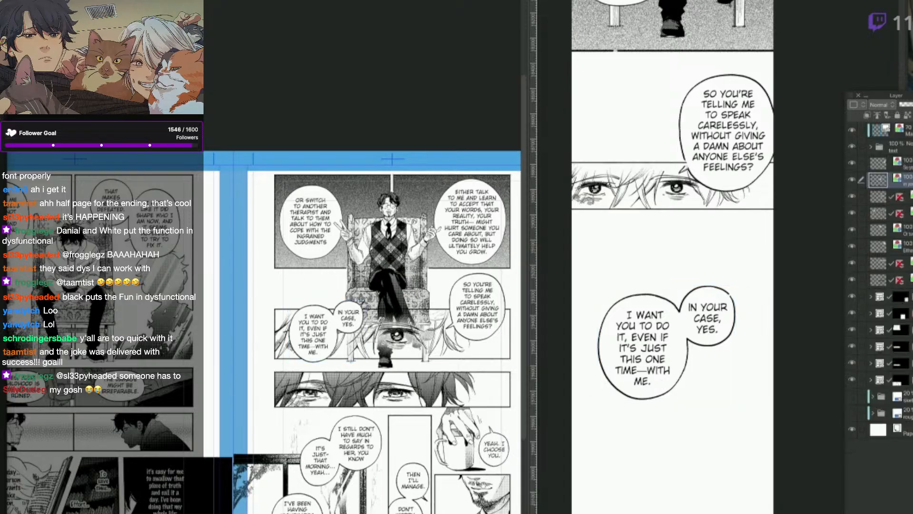
scroll(481, 483, down, 1)
click(504, 388)
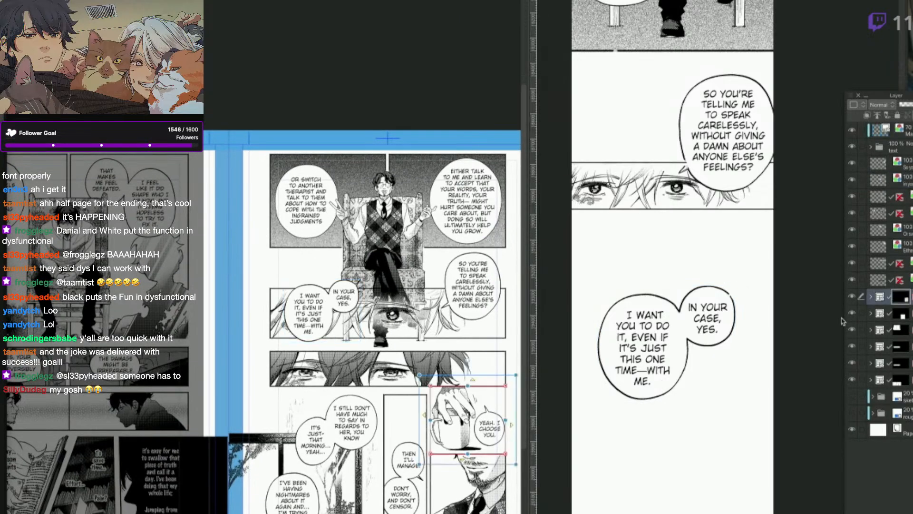
click(876, 280)
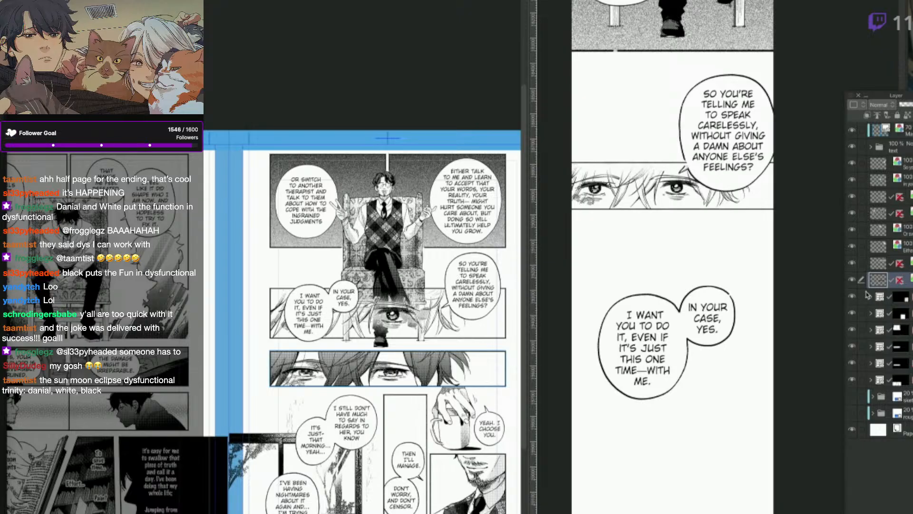
key(ctrl+v)
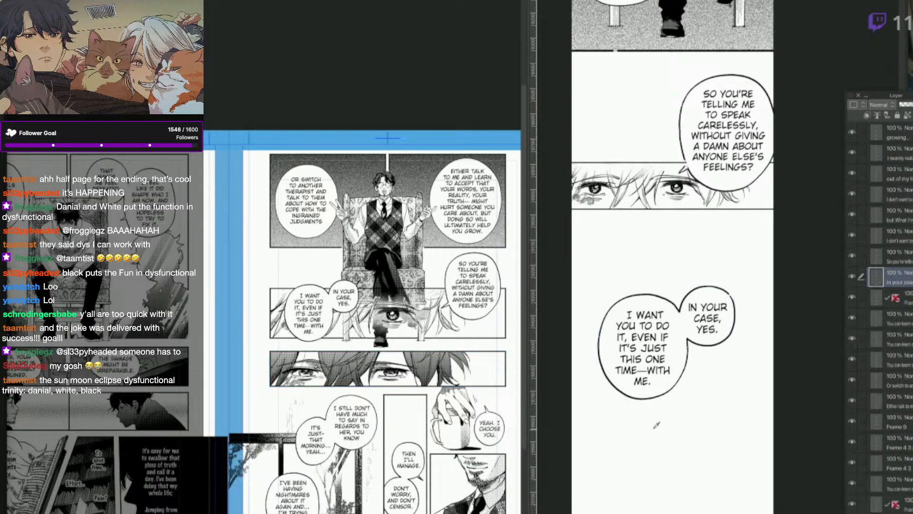
Position the pasted dark-haired eyes panel below the balloons and scale it down so both eyes fit within the strip.
drag(717, 305, 821, 467)
drag(661, 476, 760, 466)
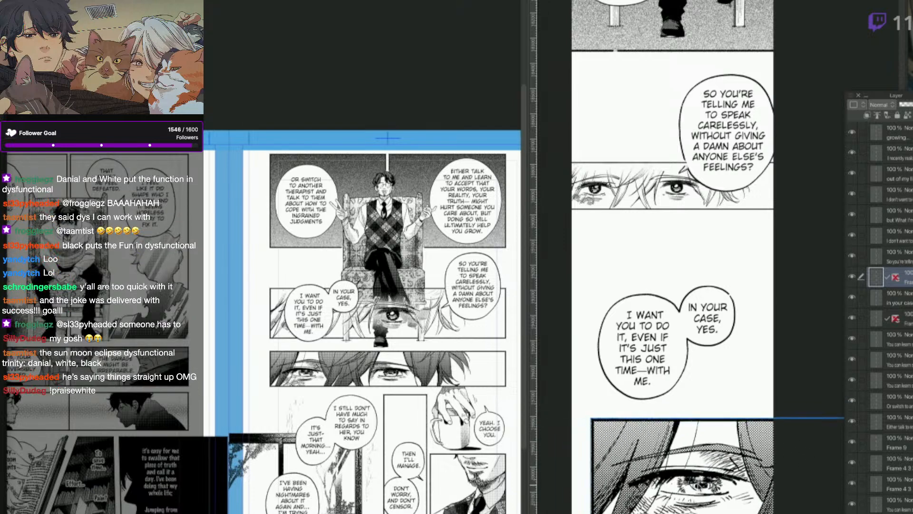
drag(805, 423, 761, 489)
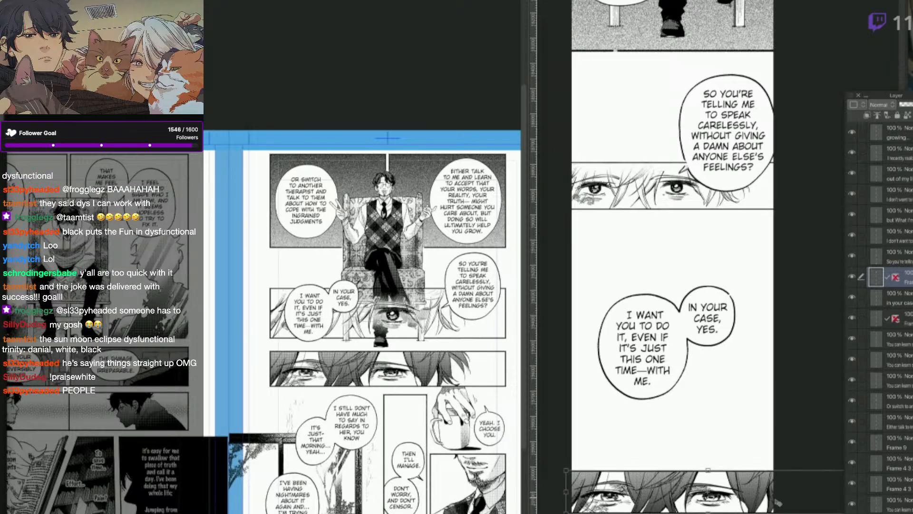
drag(708, 512, 726, 509)
key(Return)
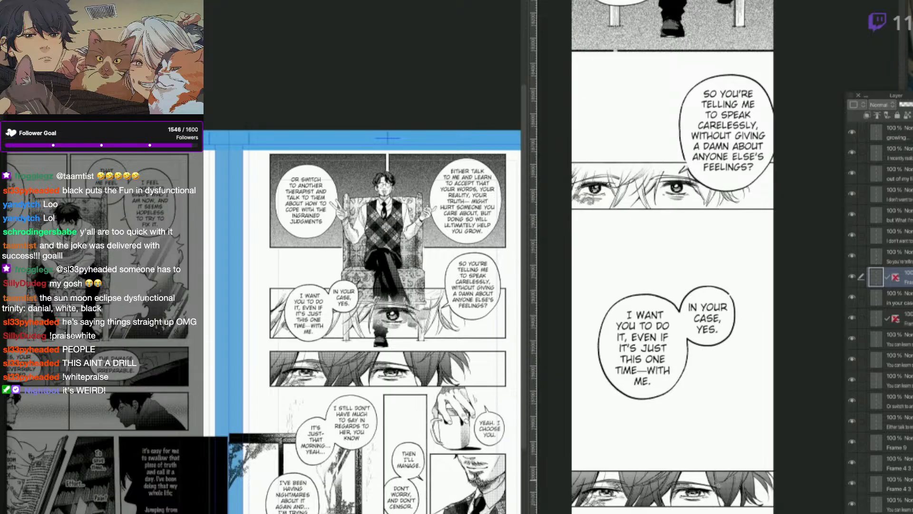
Move the dark-haired eyes panel up in the strip to narrow the space beneath the balloons.
drag(717, 492, 718, 469)
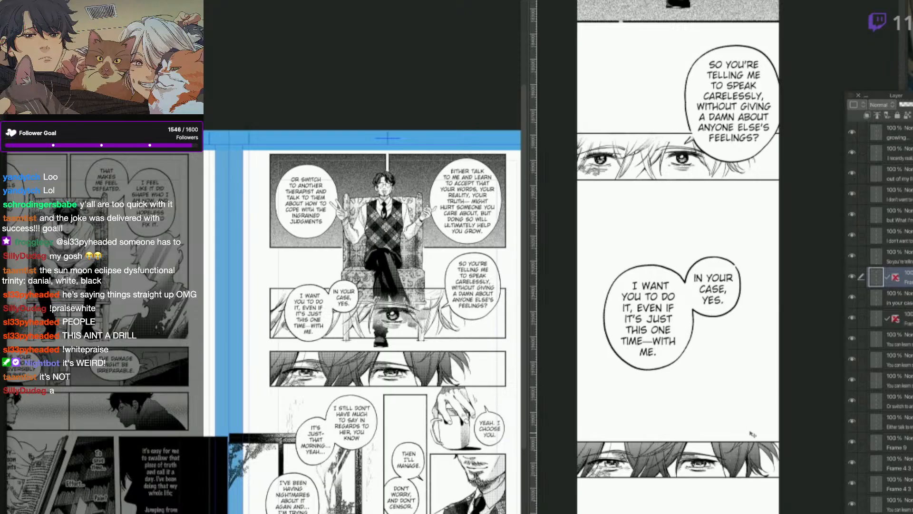
drag(704, 471, 706, 448)
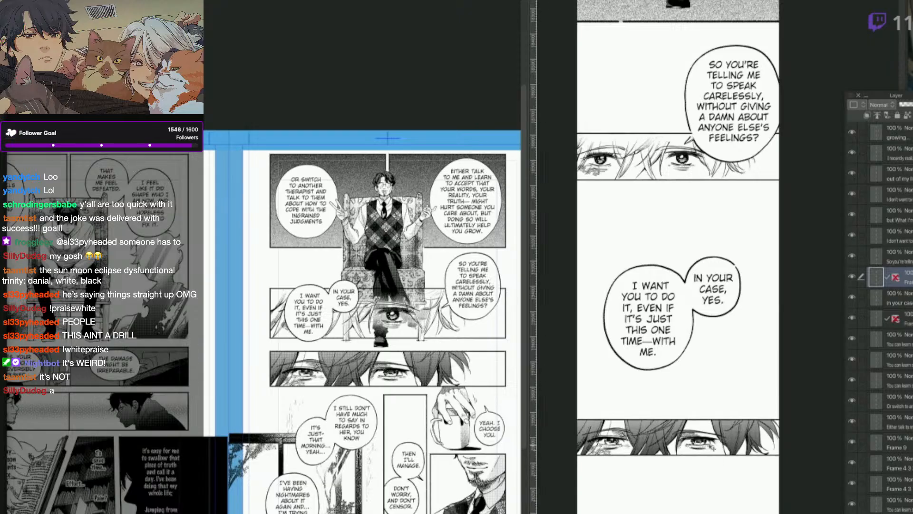
key(F6)
click(672, 419)
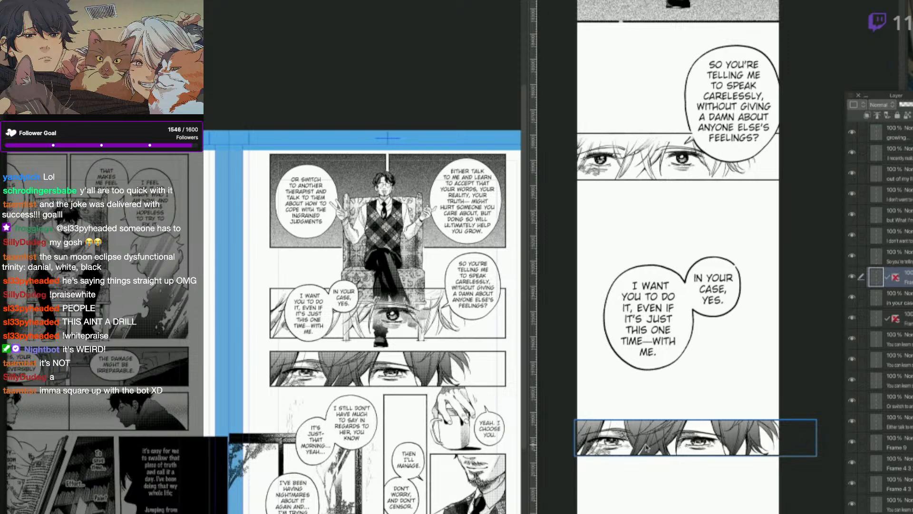
drag(722, 491, 732, 400)
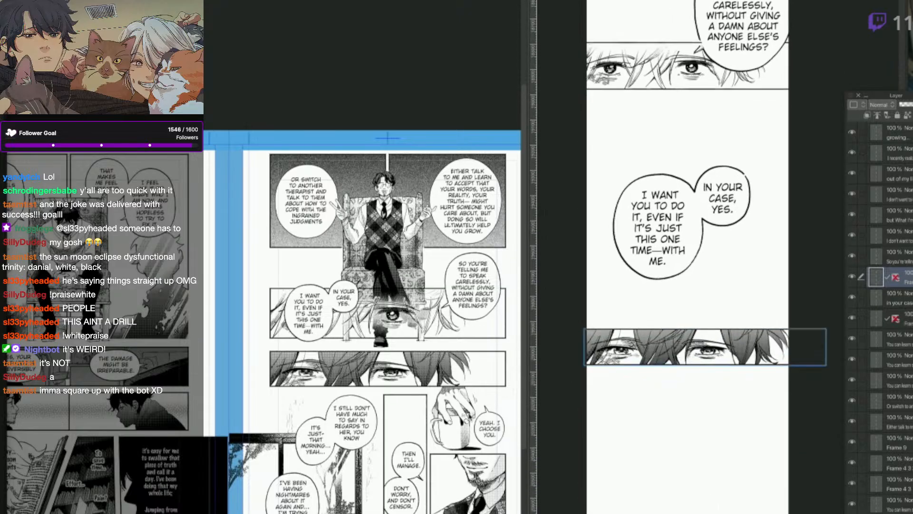
Move the "Yeah. I choose you." and "Then I'll manage." balloon layers out of the page's mug panel folder, placing them above it.
click(468, 415)
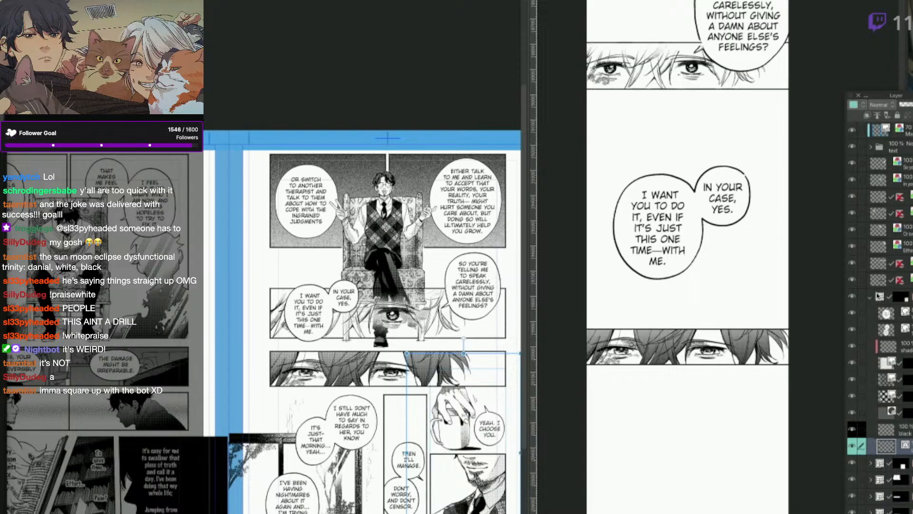
click(465, 418)
click(862, 329)
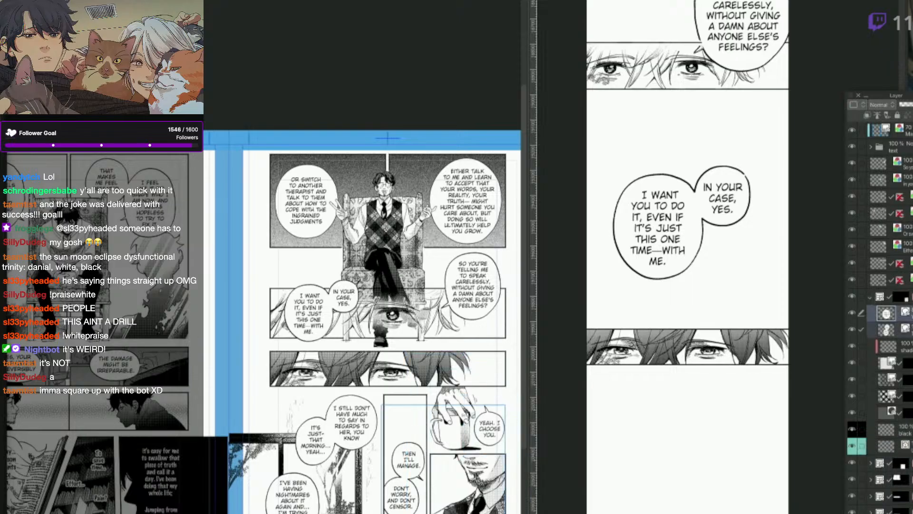
drag(903, 314, 903, 288)
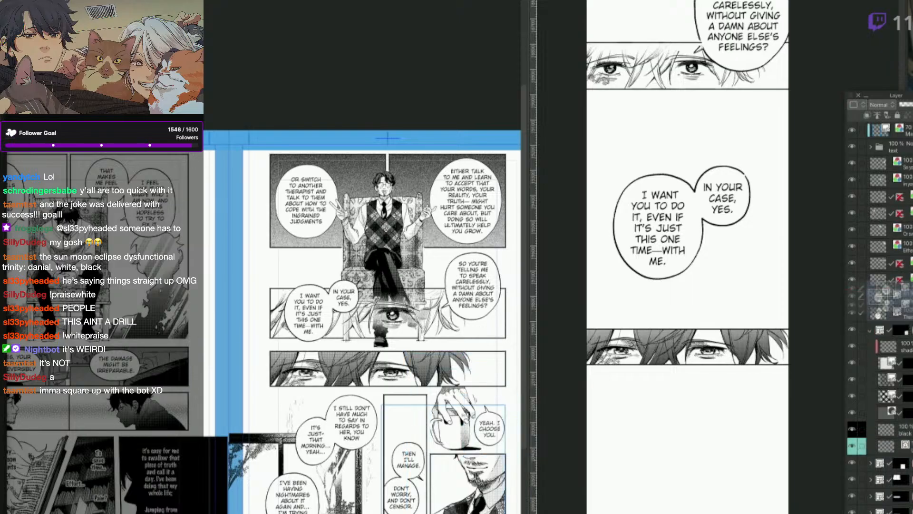
Collapse the page's mug panel folder and merge it into a single layer.
click(871, 329)
click(903, 330)
click(819, 487)
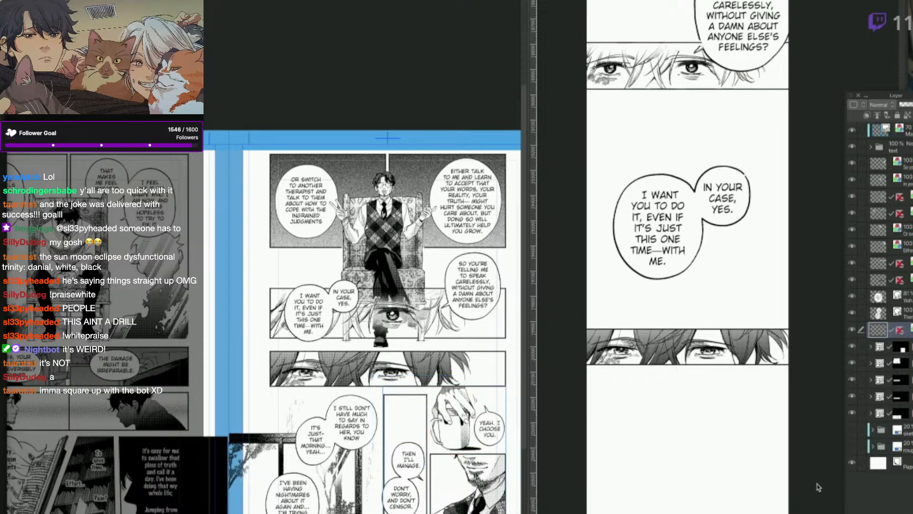
Copy the hand-on-mug drawing from the page into the strip, placing it below the dark-haired eyes panel and scaling it down.
drag(512, 387, 429, 451)
key(super+c)
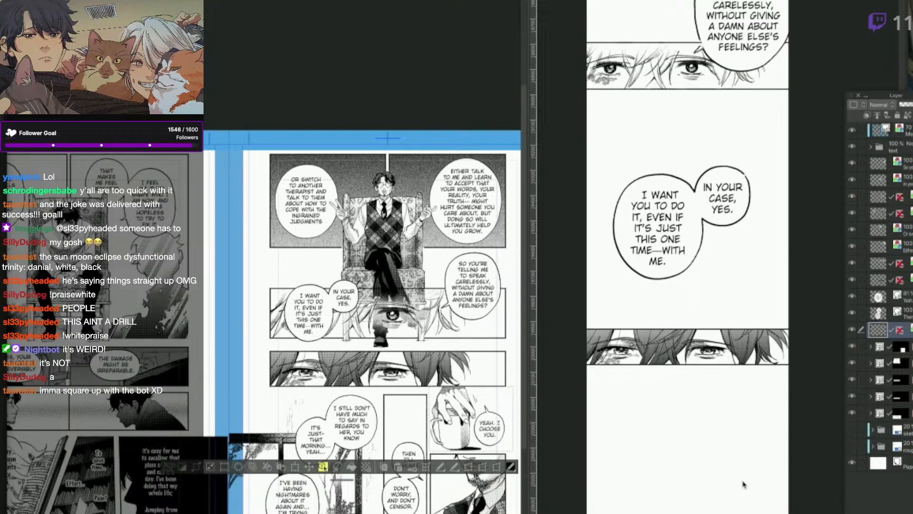
click(744, 484)
key(super+v)
mouse_move(742, 285)
mouse_down()
mouse_move(711, 405)
mouse_move(703, 483)
mouse_up()
key(super+t)
drag(763, 431, 698, 506)
key(Return)
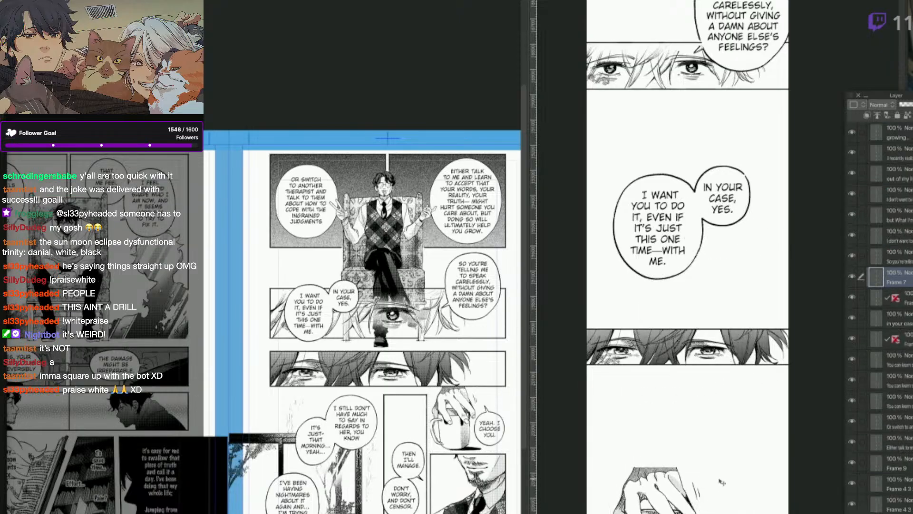
Draw a straight horizontal border line across the strip along the upper edge of the mug drawing.
key(q)
click(611, 510)
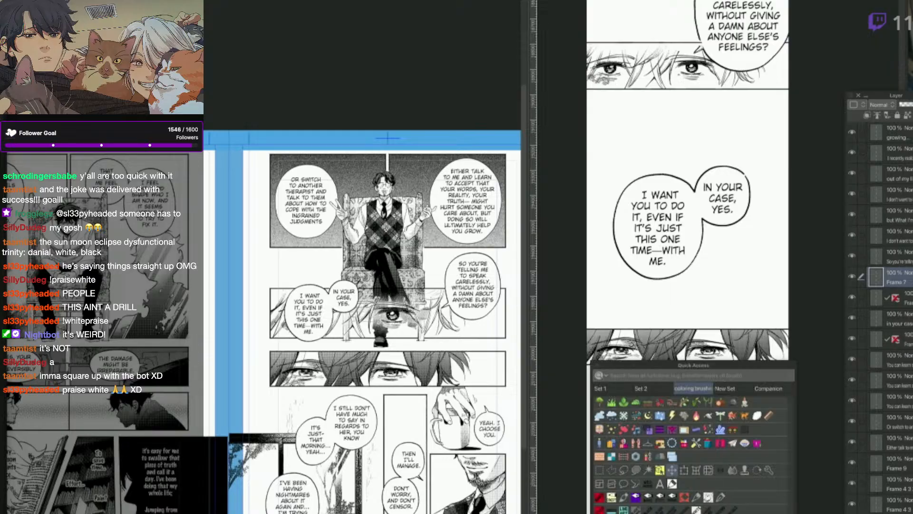
drag(584, 466, 823, 470)
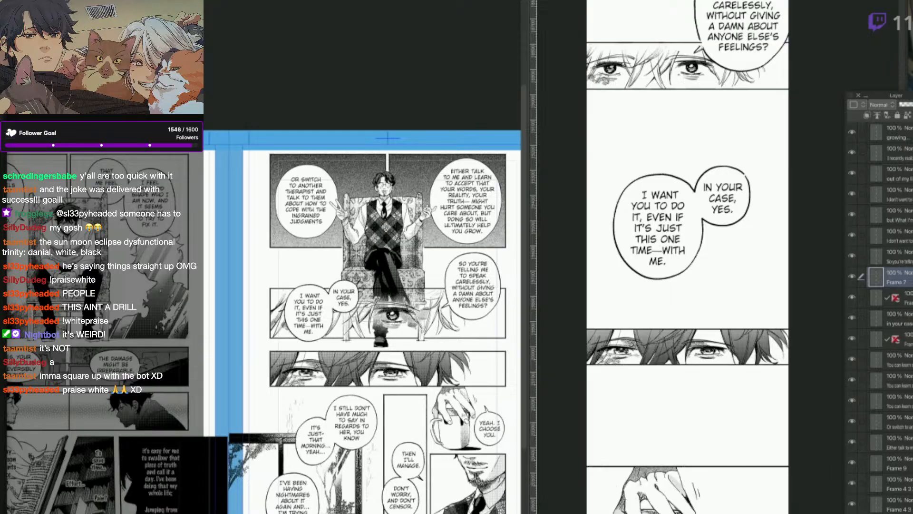
Examine the mug panel and its surrounding frame up close on the source page.
drag(476, 512, 458, 496)
scroll(380, 471, up, 2)
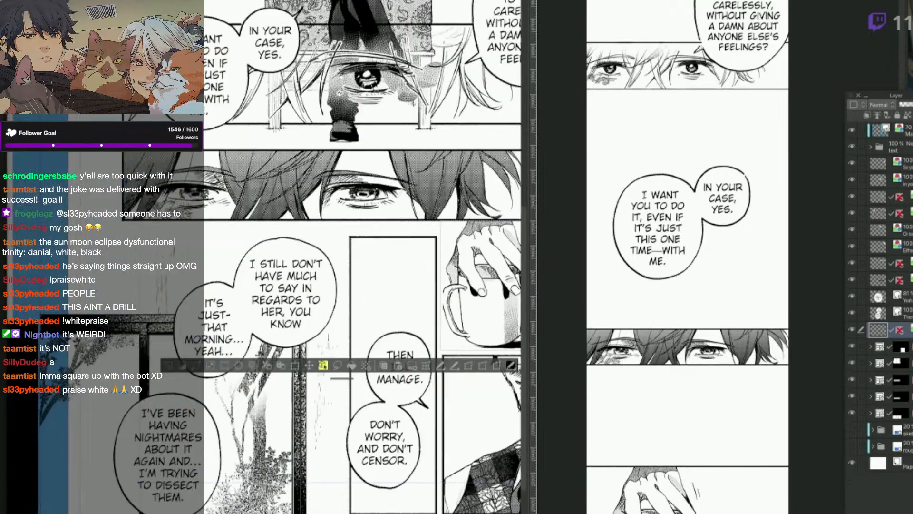
click(172, 367)
drag(349, 131, 204, 160)
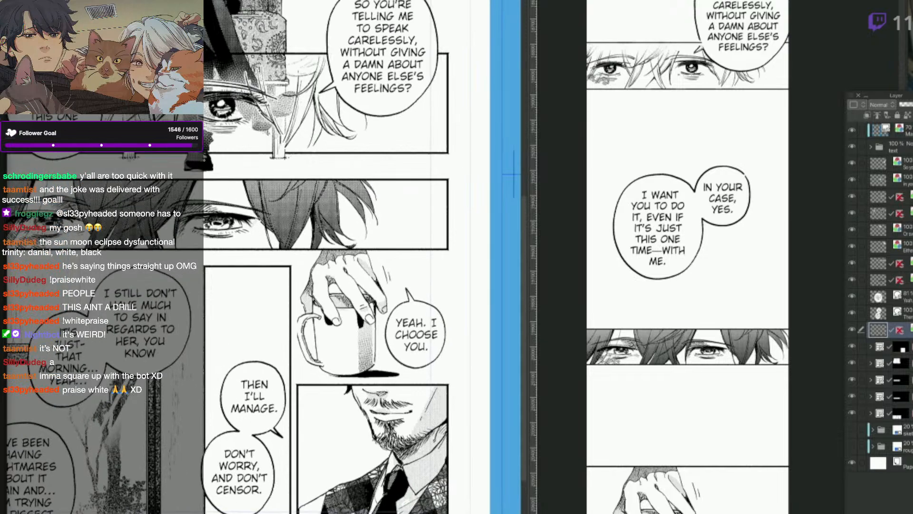
key(q)
key(q)
key(q)
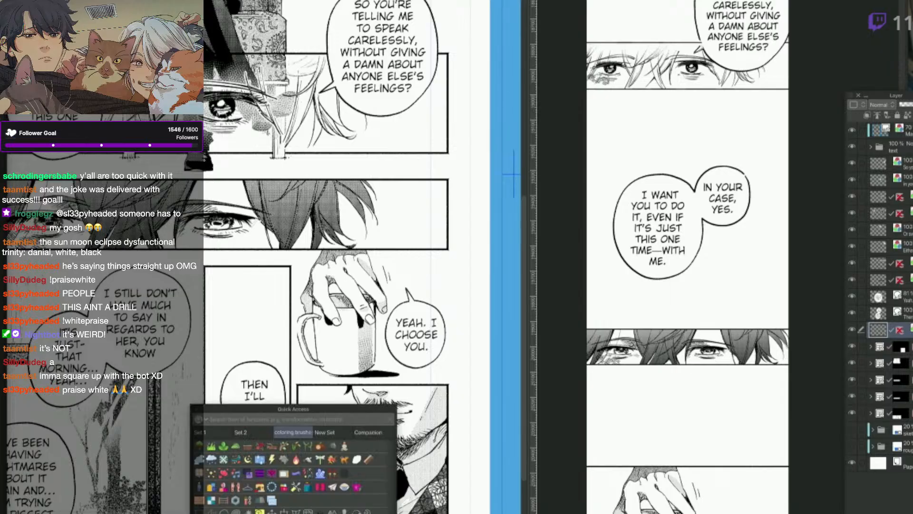
key(q)
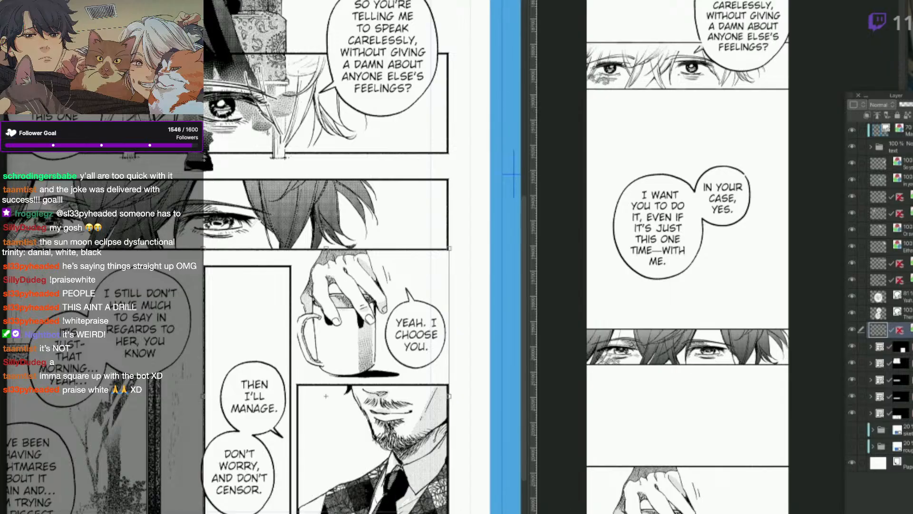
key(q)
key(q)
key(q)
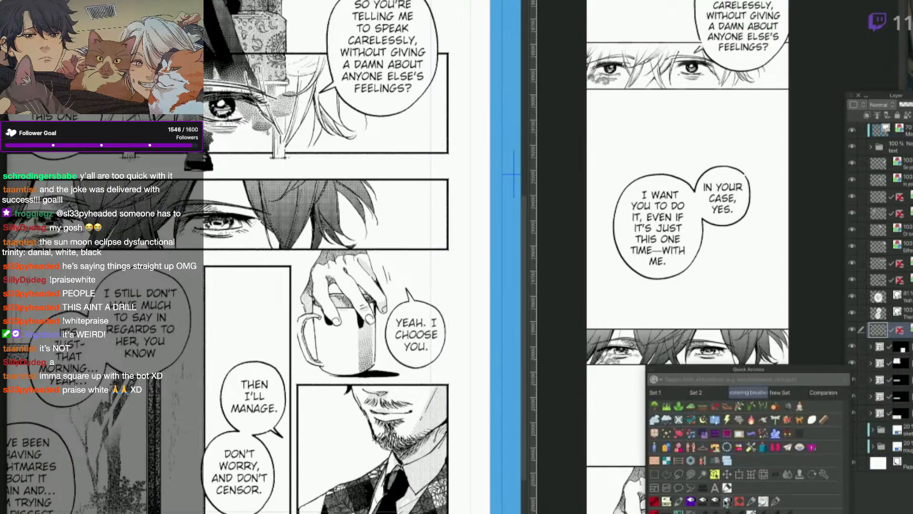
key(q)
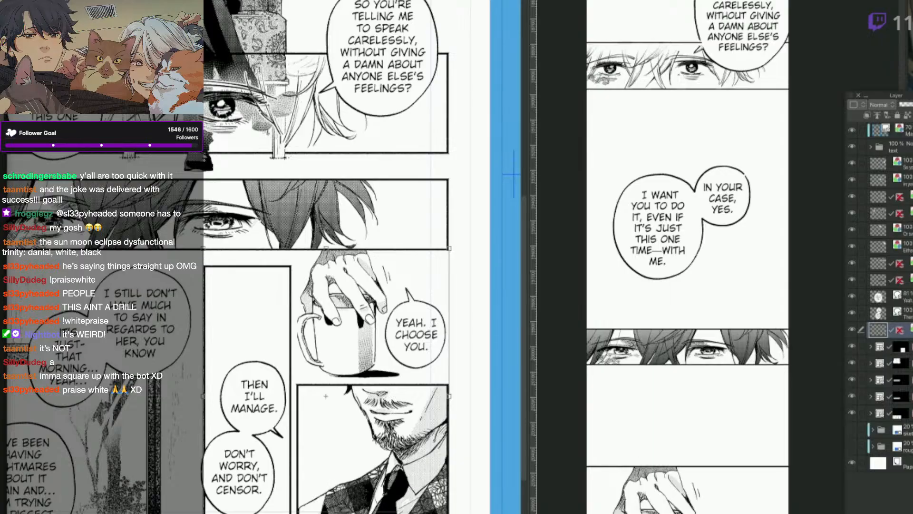
key(ctrl+d)
click(745, 175)
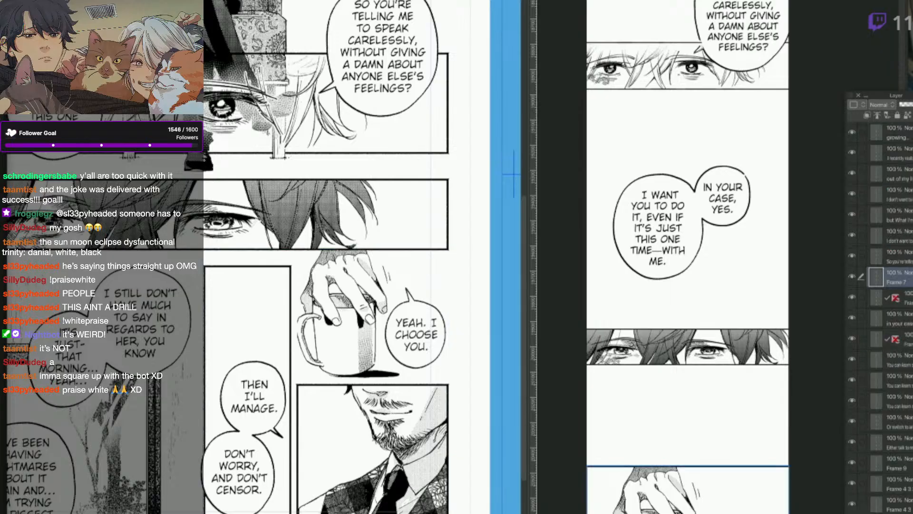
Scale the mug drawing and its upper border line inward to leave side margins within the strip.
key(q)
click(687, 508)
drag(687, 513, 687, 512)
key(Return)
scroll(744, 458, down, 3)
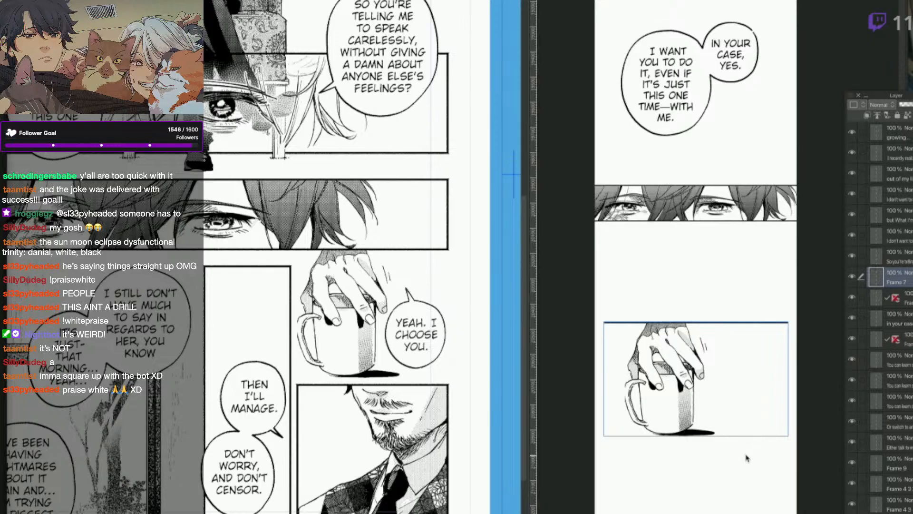
Draw the remaining straight border lines around the mug drawing to close it into a rectangular panel.
key(q)
click(668, 487)
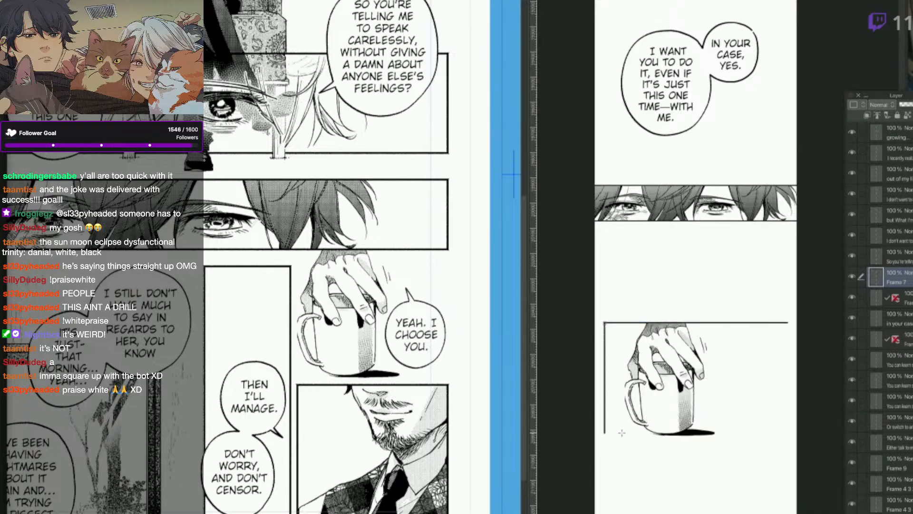
drag(606, 444, 788, 450)
drag(789, 323, 788, 445)
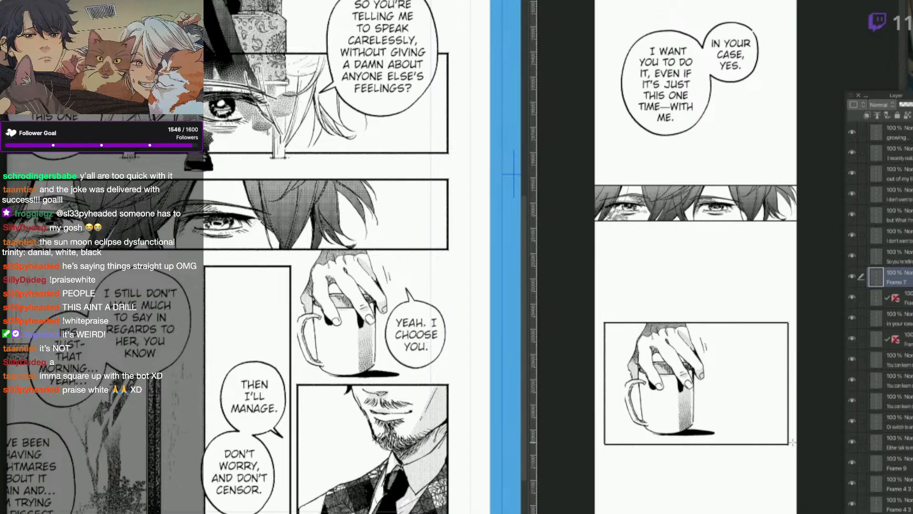
Redirect the tail of the page's "Yeah. I choose you." balloon sideways toward the hand on the mug.
scroll(757, 465, down, 3)
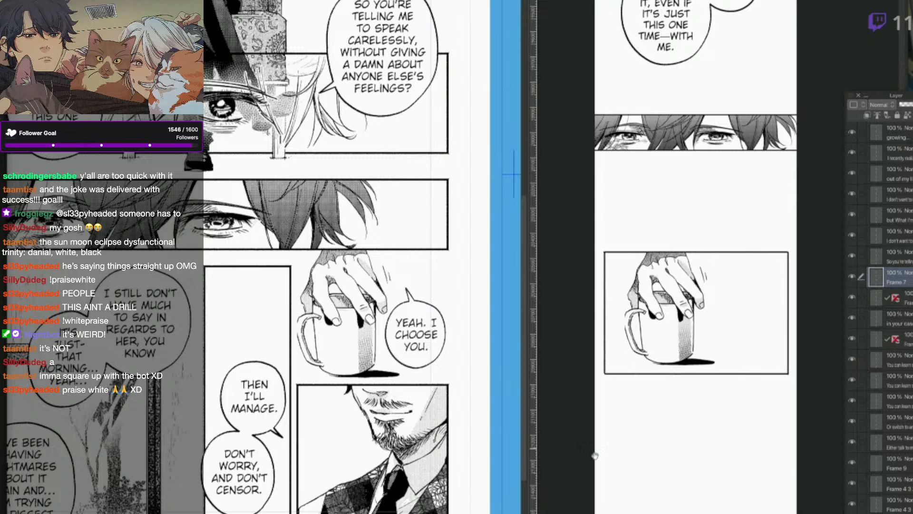
click(425, 365)
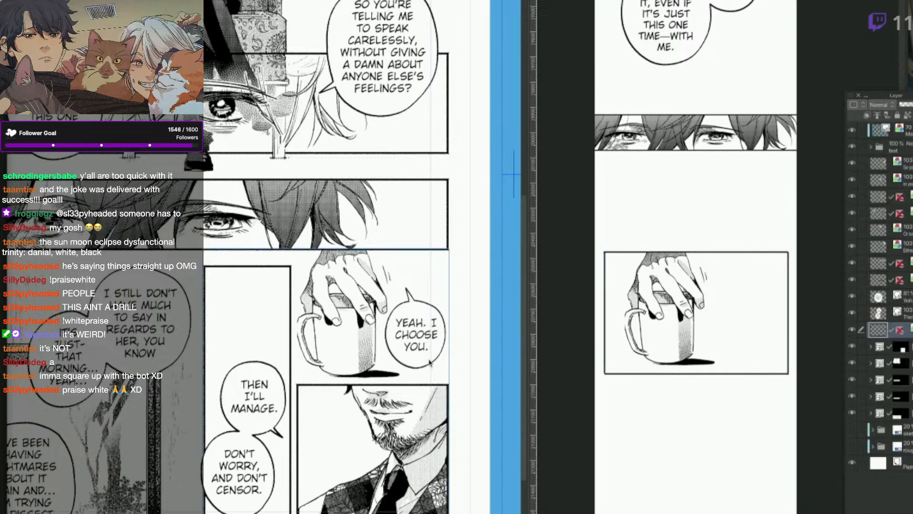
key(p)
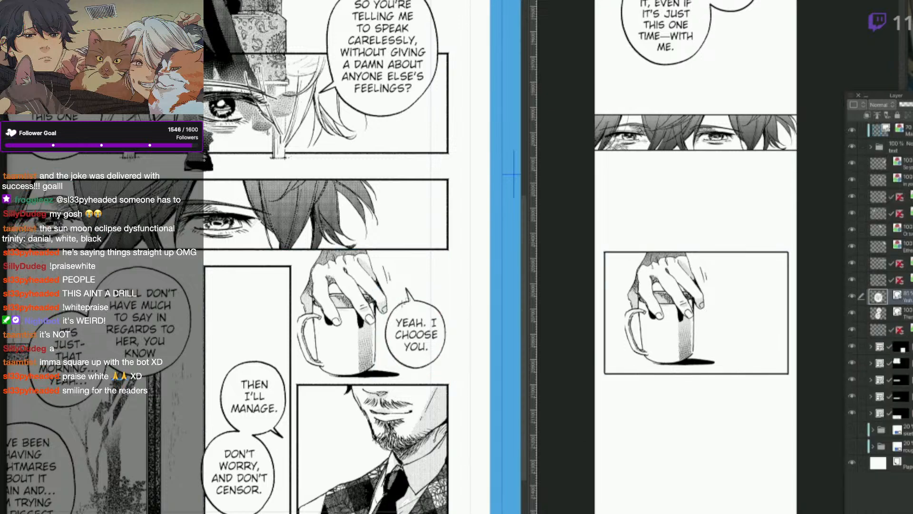
ctrl+click(412, 300)
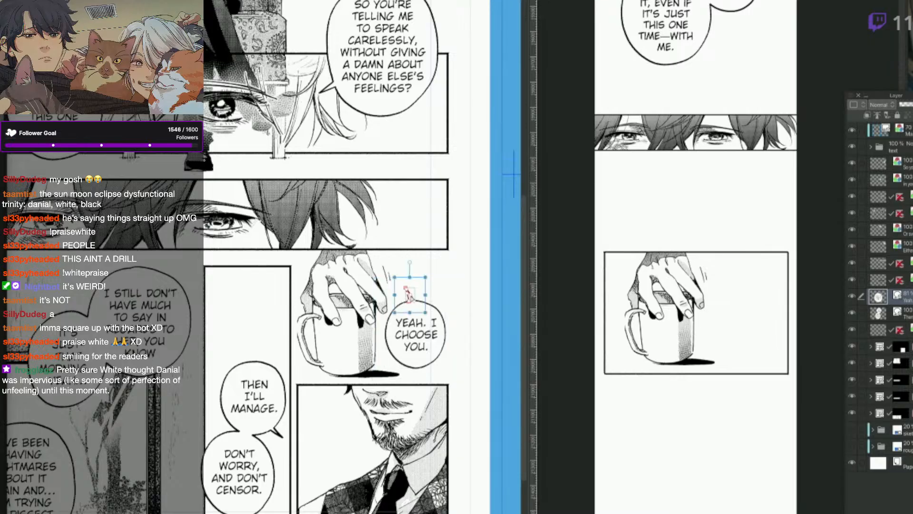
drag(412, 299, 385, 310)
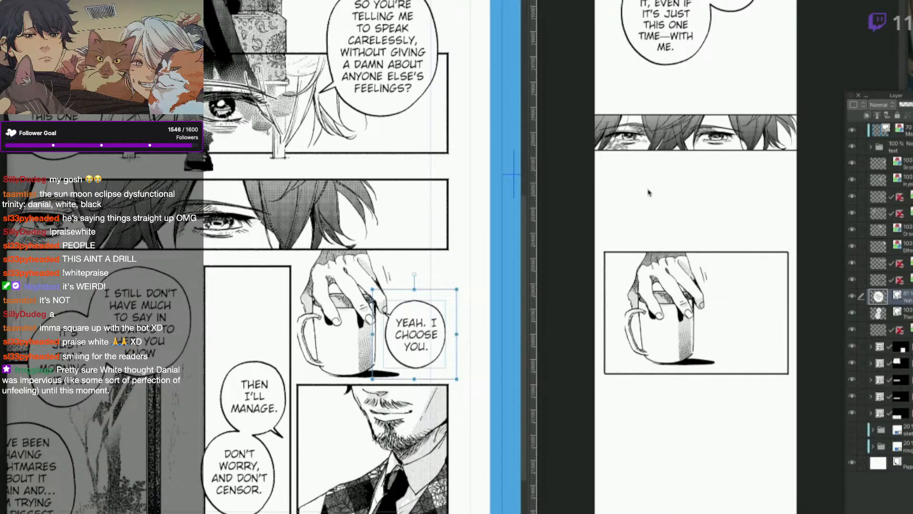
click(345, 93)
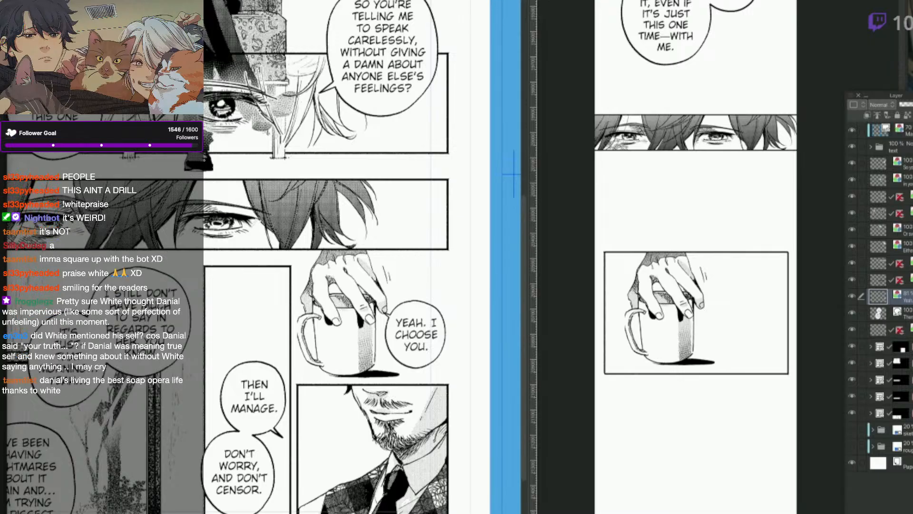
Paste the "Yeah. I choose you." balloon into the strip, scale it down and place it beside the mug inside the panel.
key(ctrl+v)
key(ctrl+t)
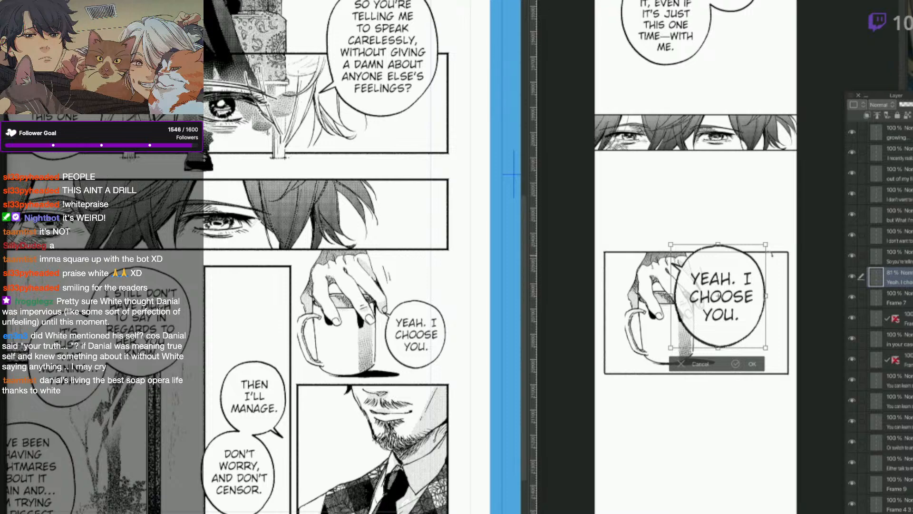
drag(762, 247, 738, 273)
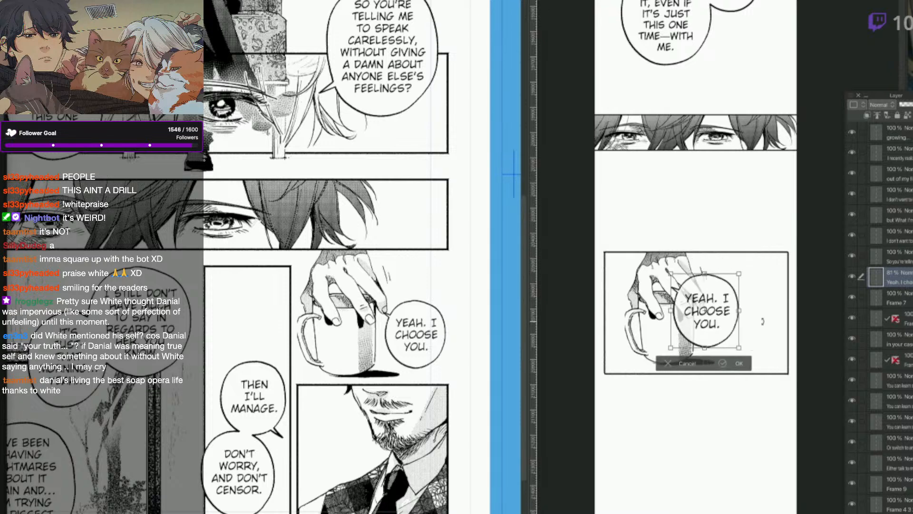
drag(714, 337, 762, 340)
drag(787, 278, 779, 286)
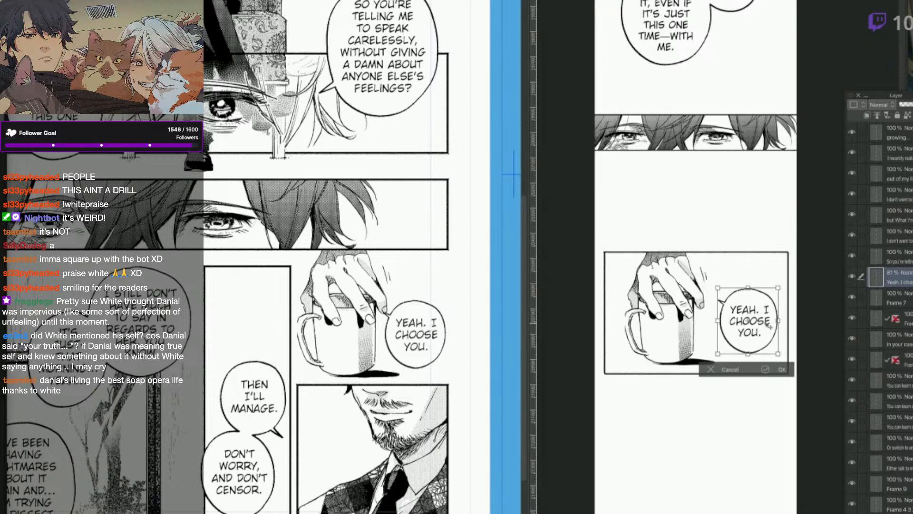
drag(768, 324, 761, 321)
key(Return)
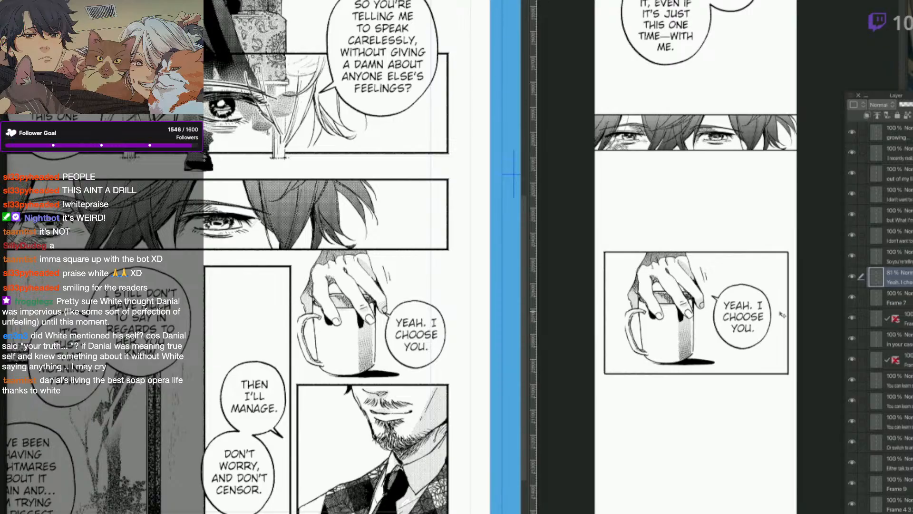
Copy the bearded man's panel below the mug on the page and paste it into the strip.
scroll(782, 315, down, 2)
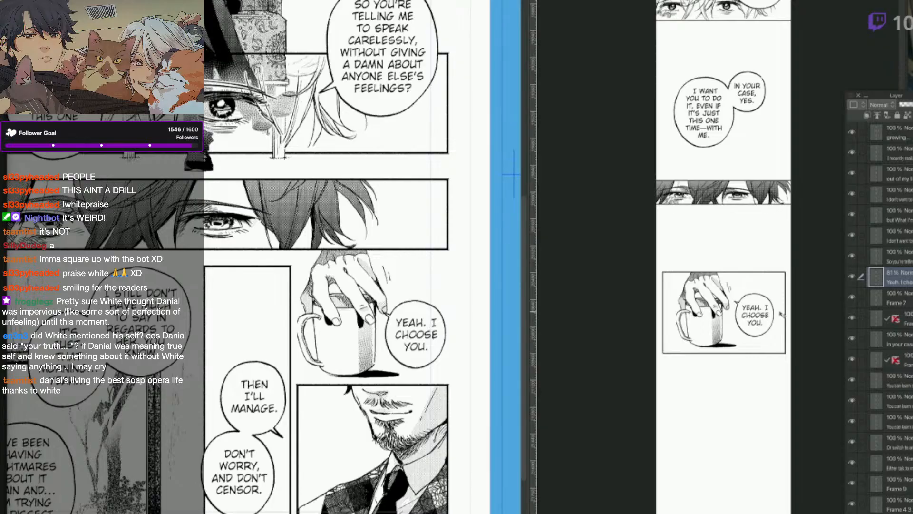
drag(756, 334, 756, 335)
click(460, 375)
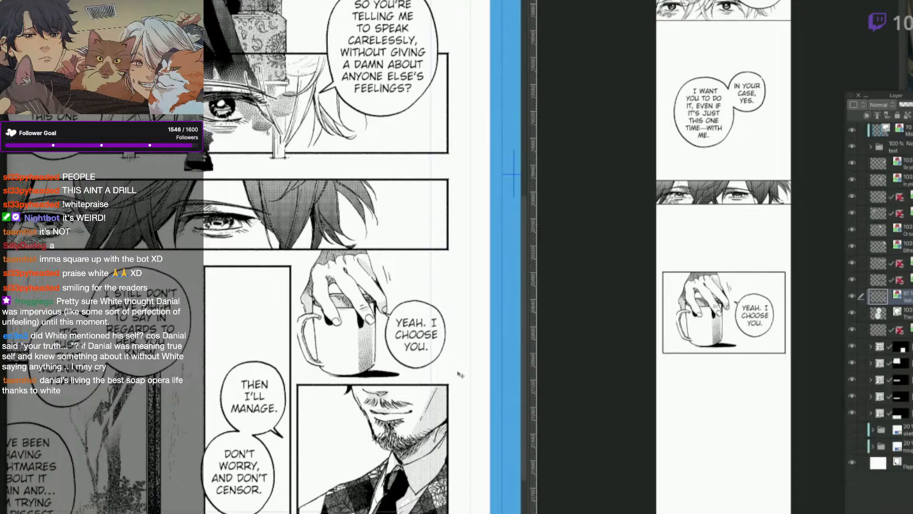
drag(436, 437, 445, 503)
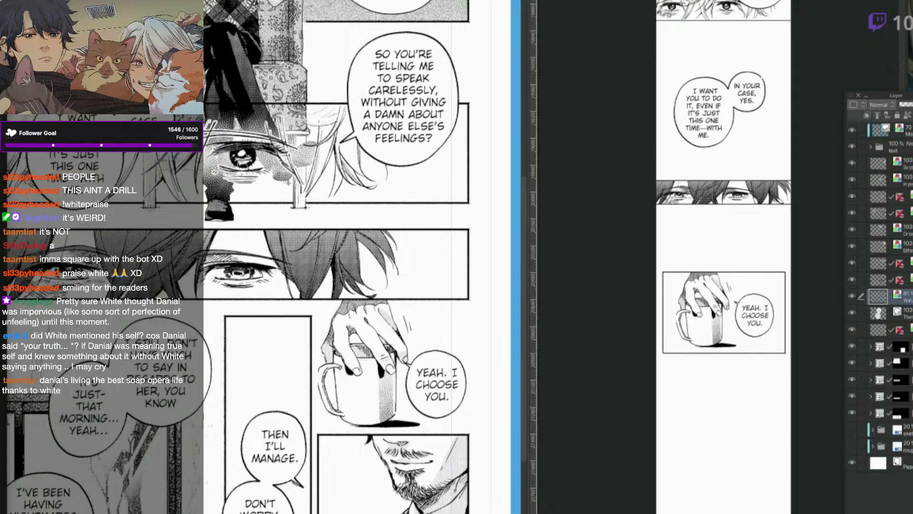
key(F6)
click(266, 460)
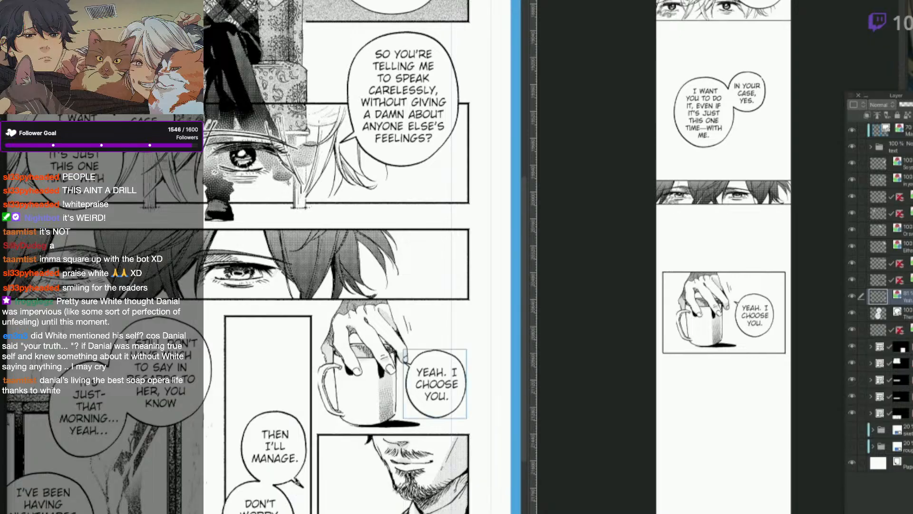
click(297, 481)
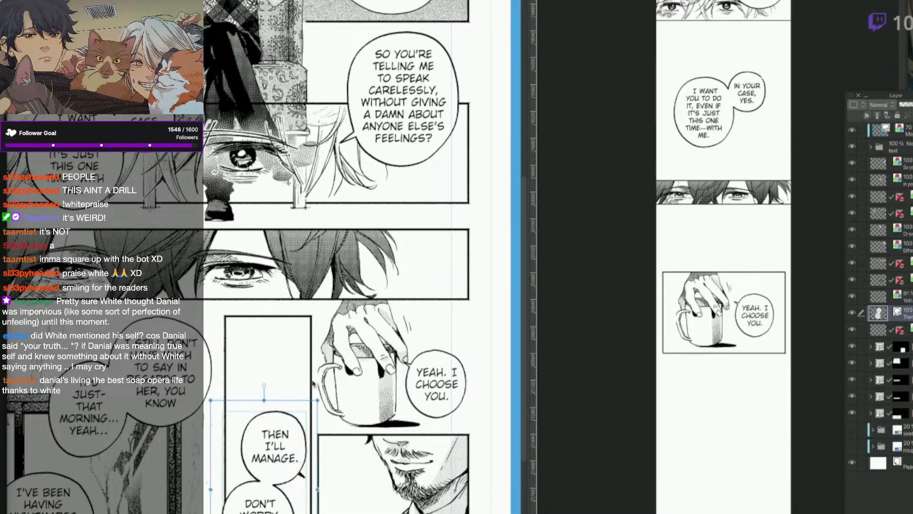
click(360, 372)
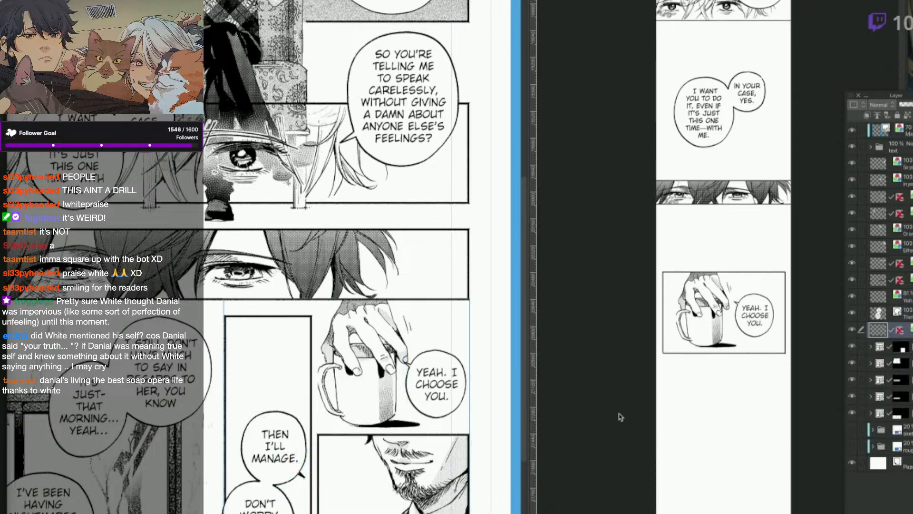
click(472, 444)
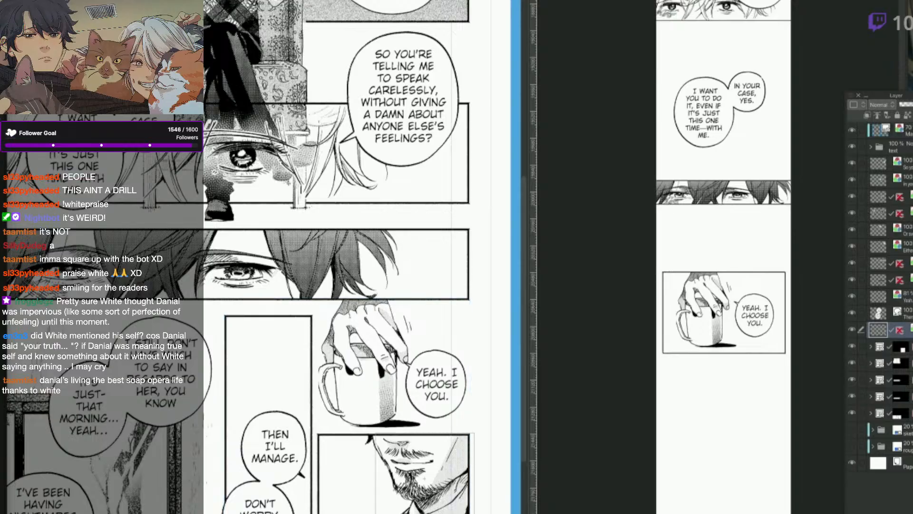
key(ctrl+c)
click(778, 502)
key(ctrl+v)
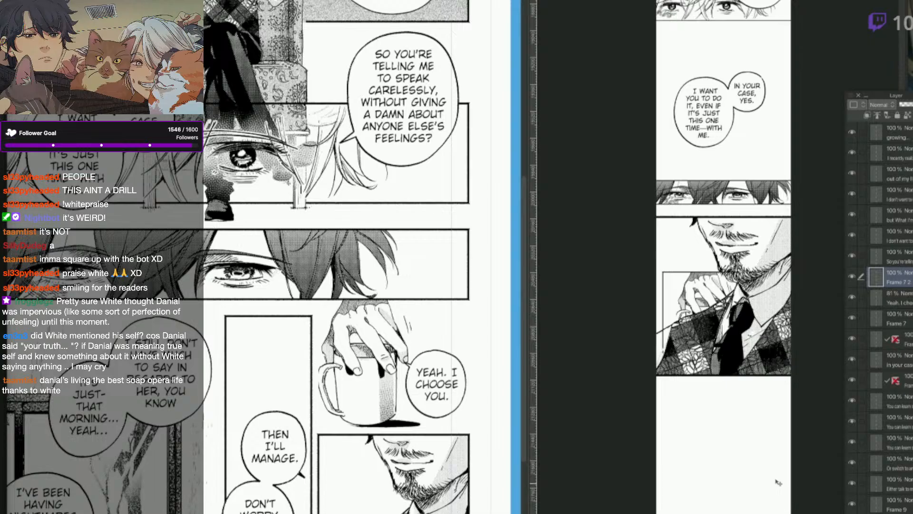
Move the bearded man's panel directly below the mug panel and scale it down to match the mug panel's width.
drag(728, 257, 728, 486)
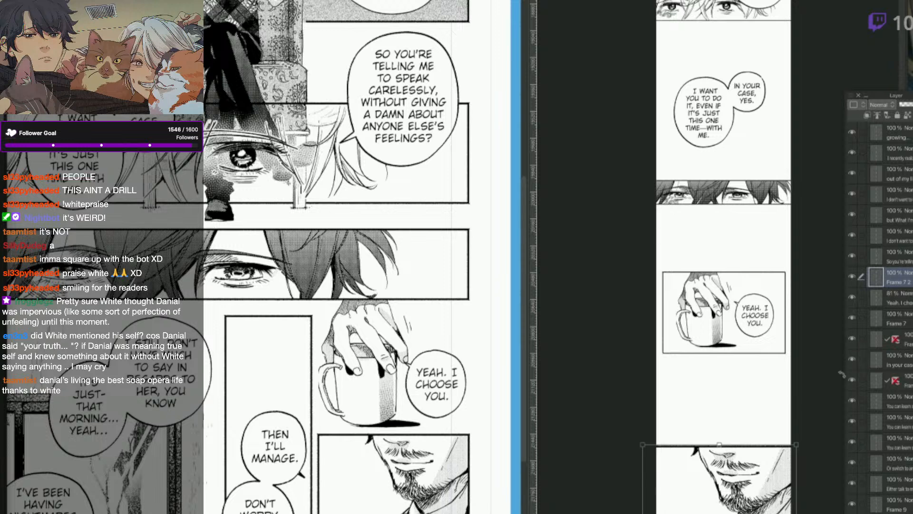
drag(720, 445, 728, 372)
drag(776, 481, 785, 482)
key(Return)
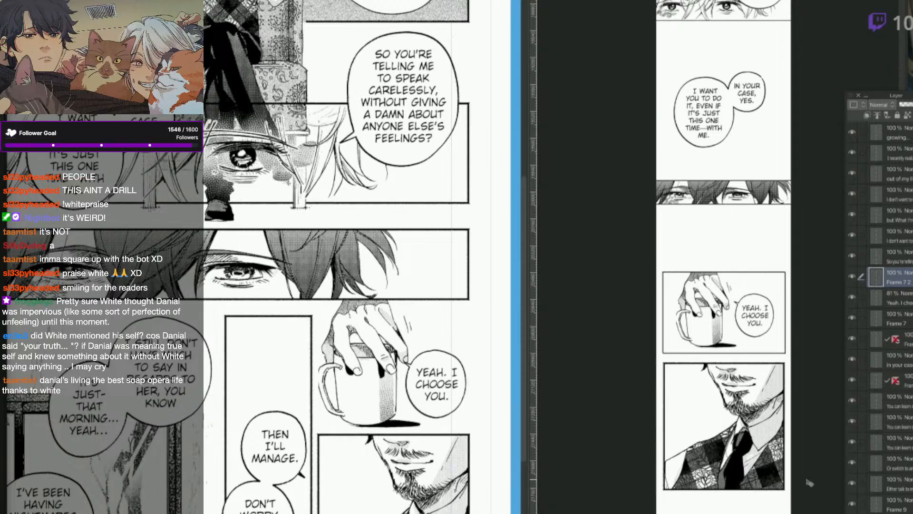
Move the bearded man's panel down in the strip to widen the gap beneath the mug panel.
key(F6)
key(F6)
drag(752, 466, 749, 497)
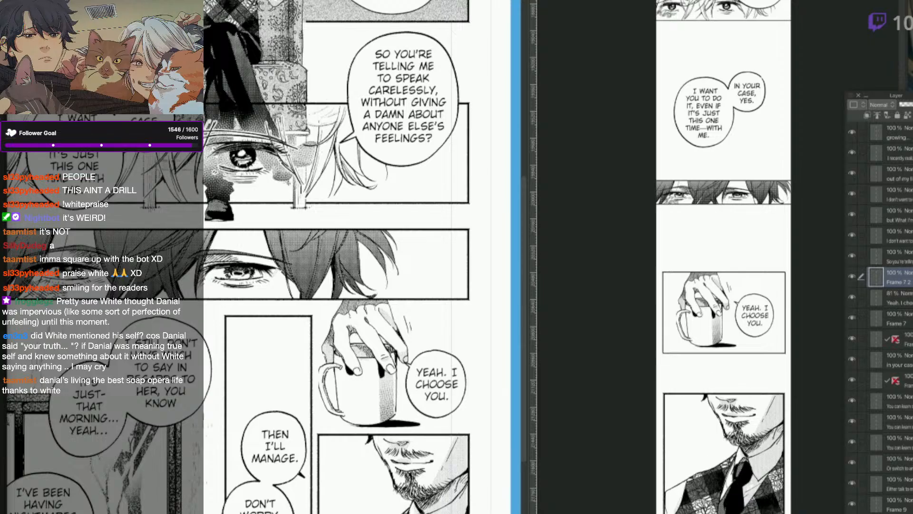
Lower the top border of the frame around the "Then I'll manage." balloon on the page to open space above it.
scroll(723, 333, down, 3)
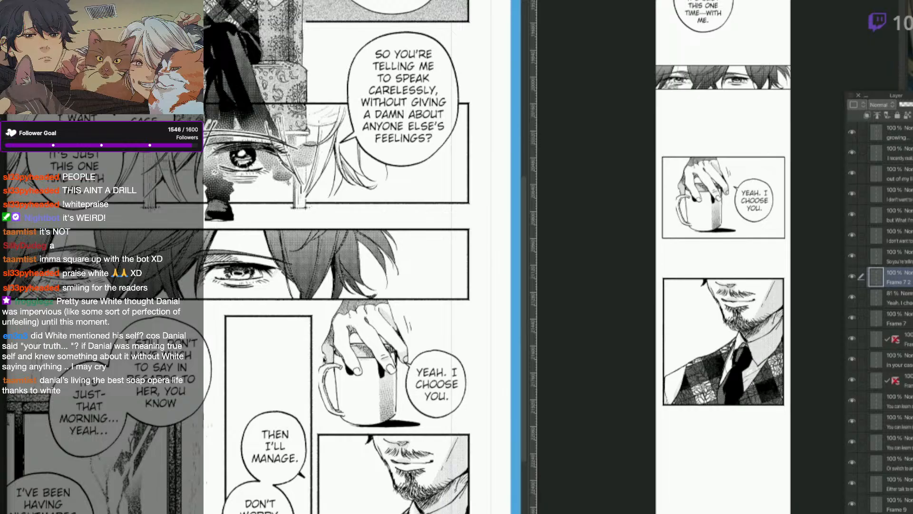
click(314, 308)
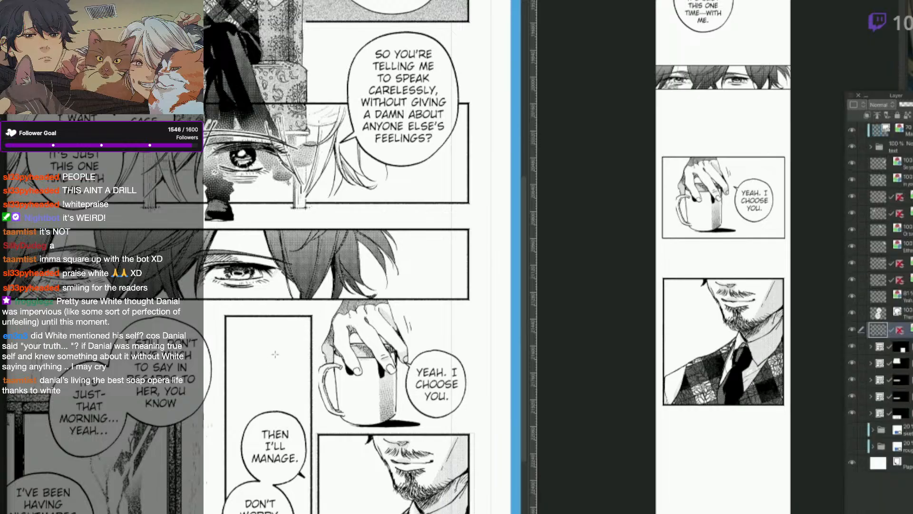
drag(316, 310, 222, 396)
drag(308, 368, 313, 451)
key(ctrl+d)
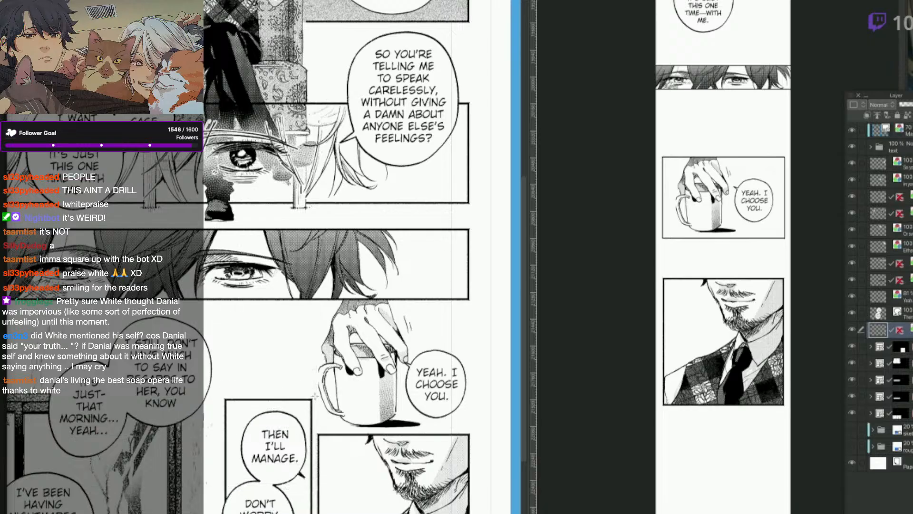
Reposition the tail of the "Then I'll manage." balloon on the page so it points toward the upper right.
drag(315, 395, 217, 511)
click(260, 505)
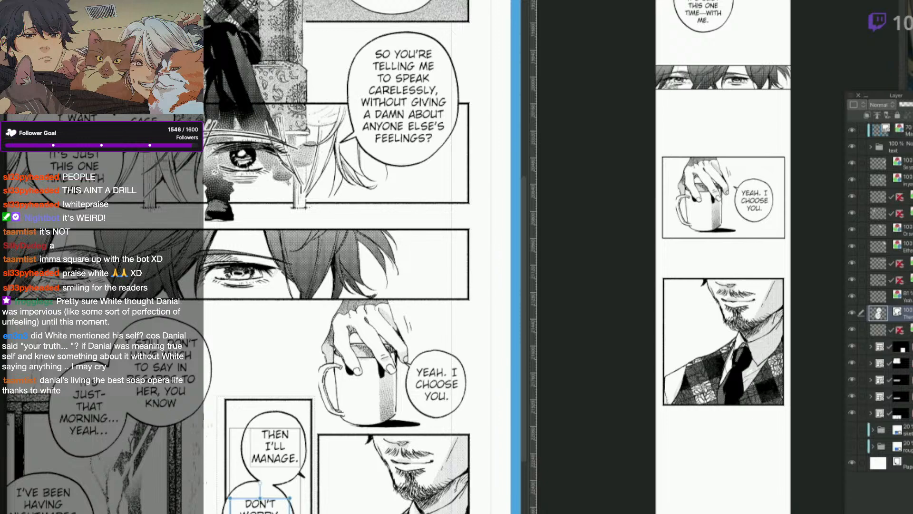
key(ctrl+d)
key(ctrl+shift+r)
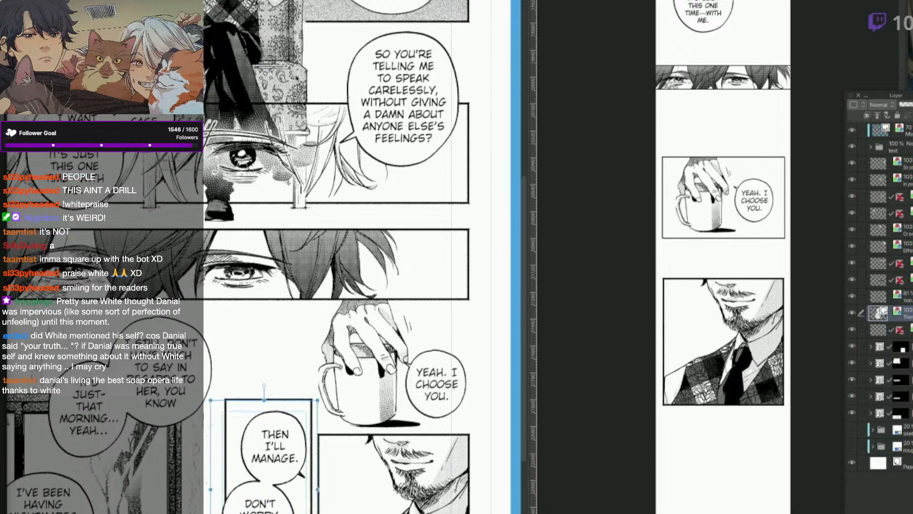
key(ctrl+d)
click(303, 476)
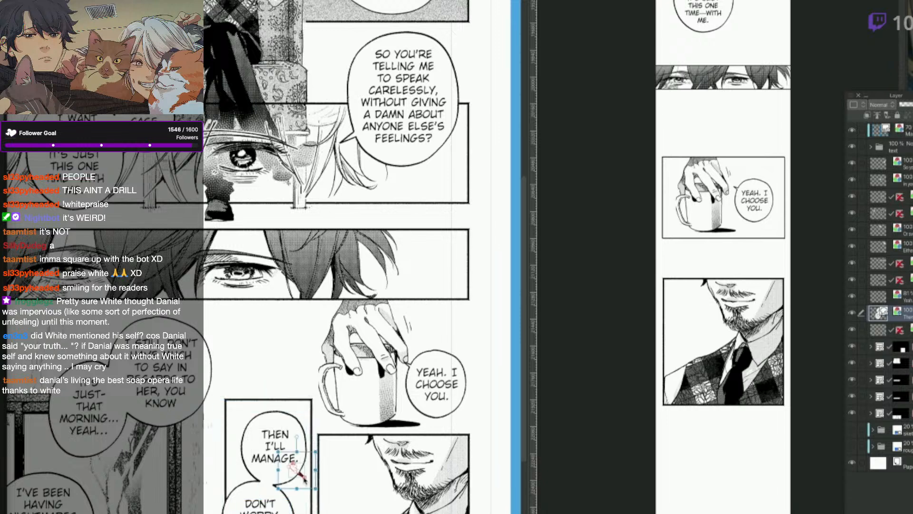
drag(301, 475, 288, 404)
drag(288, 373, 311, 385)
click(310, 414)
click(291, 406)
click(305, 431)
Move the "Don't worry, and don't censor." balloon to the right beneath the "Then I'll manage." balloon on the page.
click(267, 497)
drag(267, 509, 308, 506)
click(346, 503)
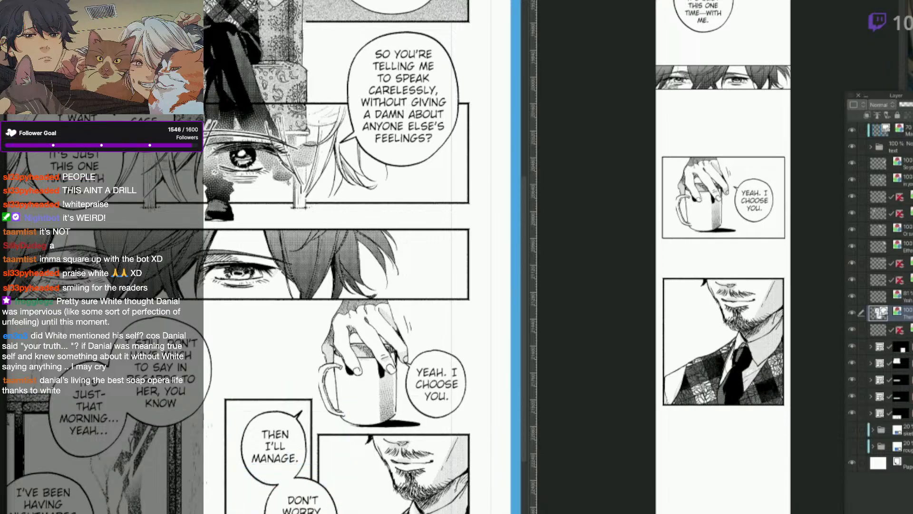
Rasterize and copy the "Then I'll manage." balloon pair, paste it into the strip and scale it down below the bearded man's panel.
drag(502, 512, 496, 508)
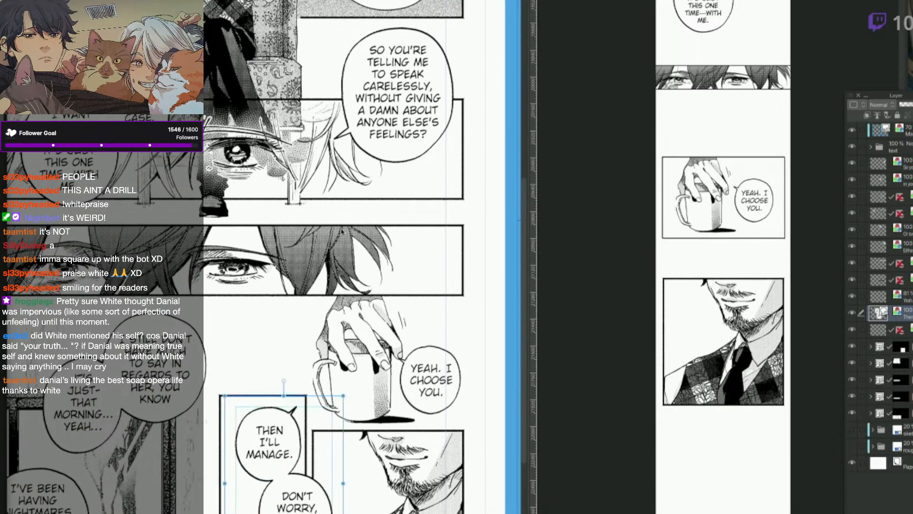
click(341, 233)
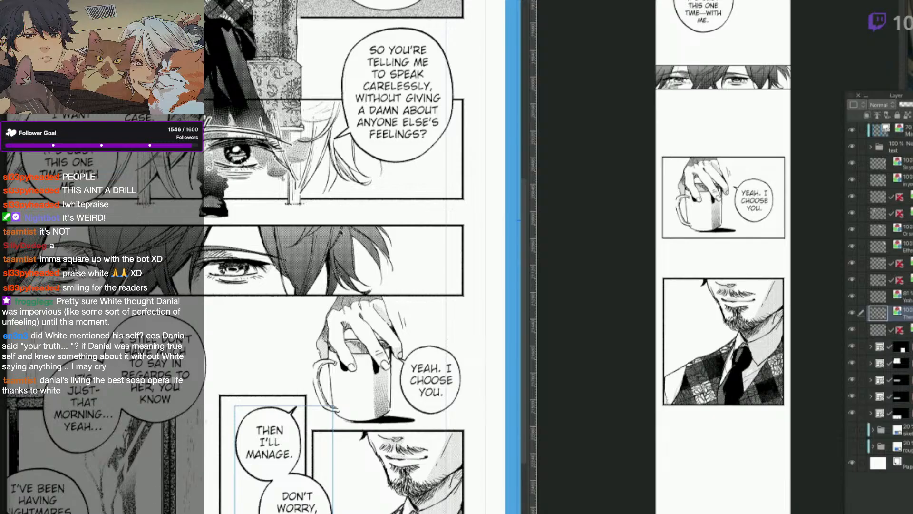
click(768, 495)
key(ctrl+v)
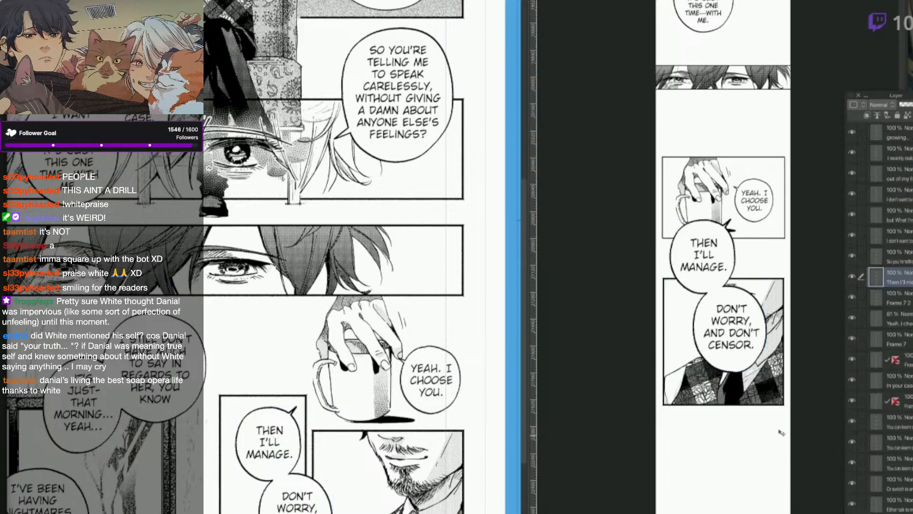
drag(770, 380, 773, 494)
key(ctrl+t)
drag(769, 428, 760, 430)
key(Return)
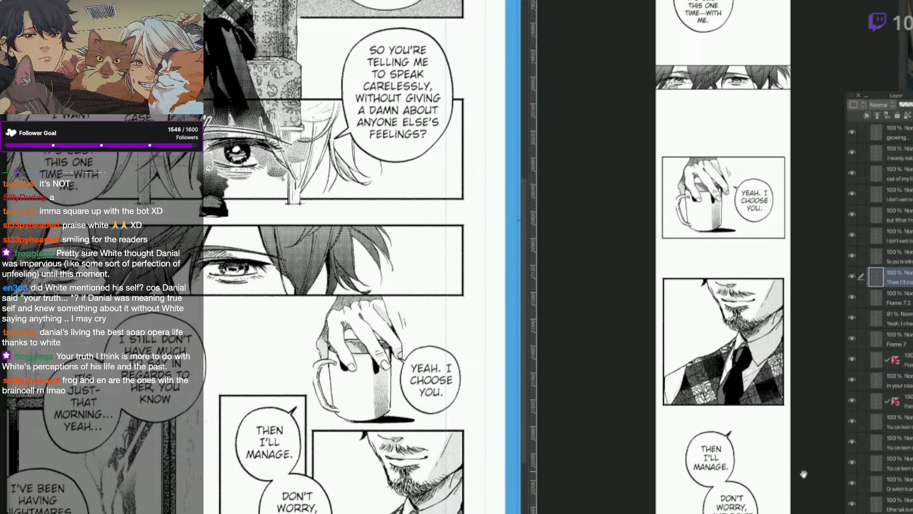
Move the "Then I'll manage." balloon pair further down in the strip to widen the gap below the bearded man's panel.
scroll(803, 474, down, 2)
drag(735, 439, 728, 485)
scroll(752, 424, up, 1)
right_click(728, 485)
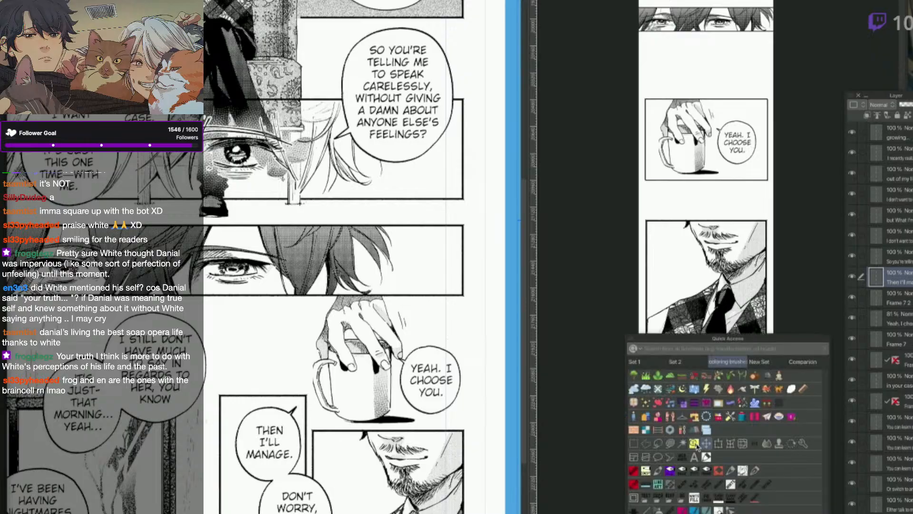
click(718, 445)
drag(703, 513, 740, 473)
key(Return)
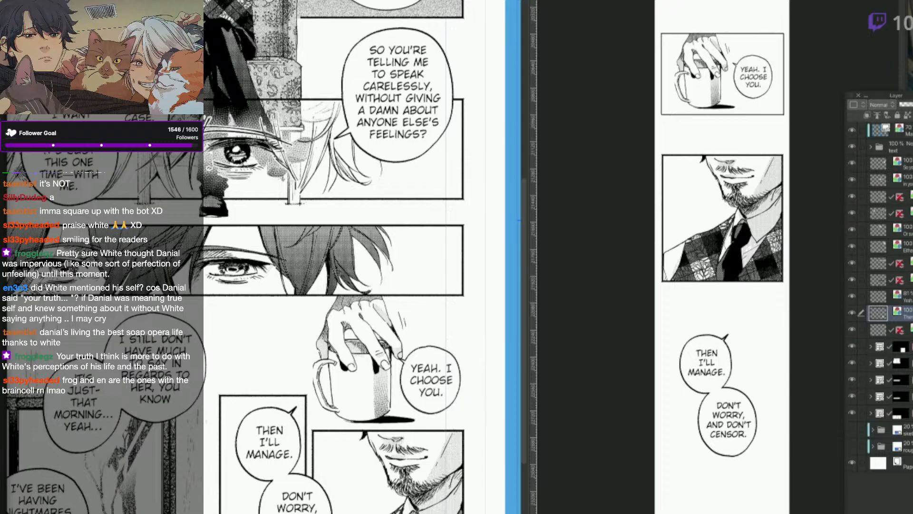
Take the balloon layers out of the window panel's frame folder on the page and place them above it, keeping the folder selected.
drag(271, 333, 493, 302)
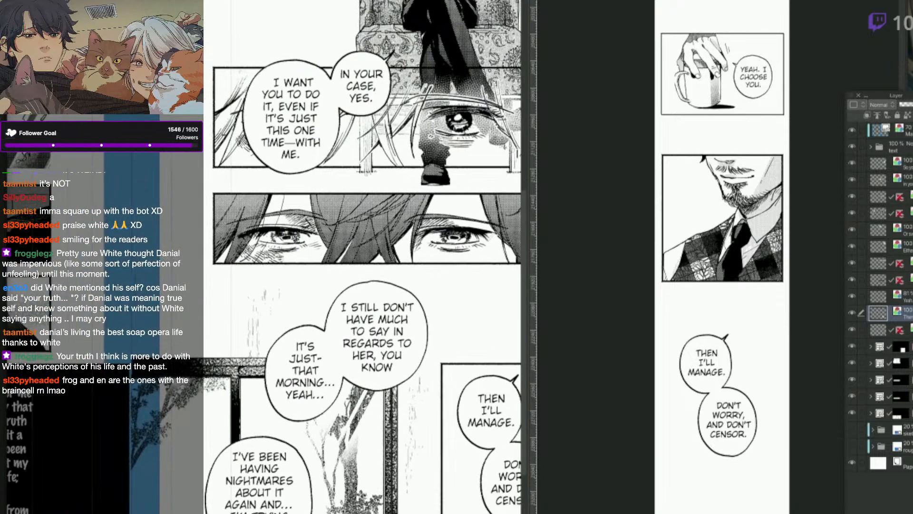
scroll(418, 486, down, 2)
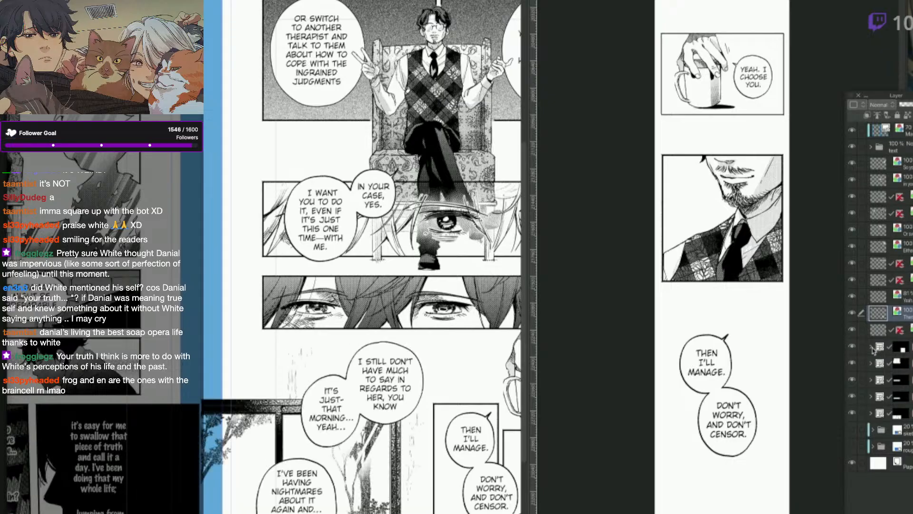
click(871, 346)
click(885, 363)
drag(885, 363, 886, 342)
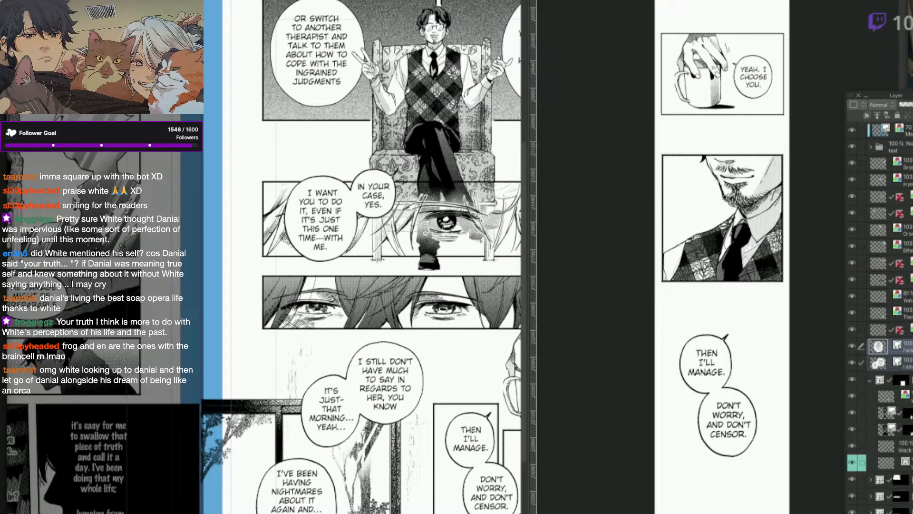
click(870, 379)
click(885, 379)
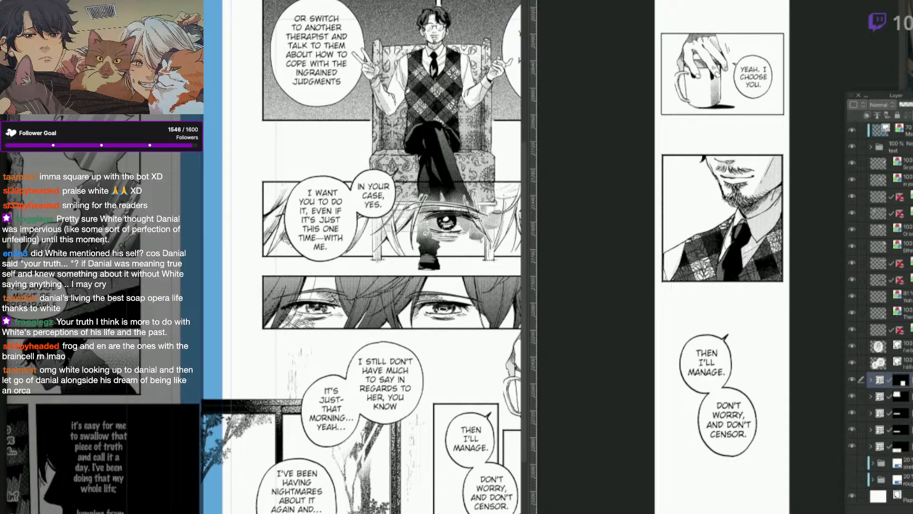
Merge the window panel's frame folder on the page into a single layer and copy it.
click(706, 501)
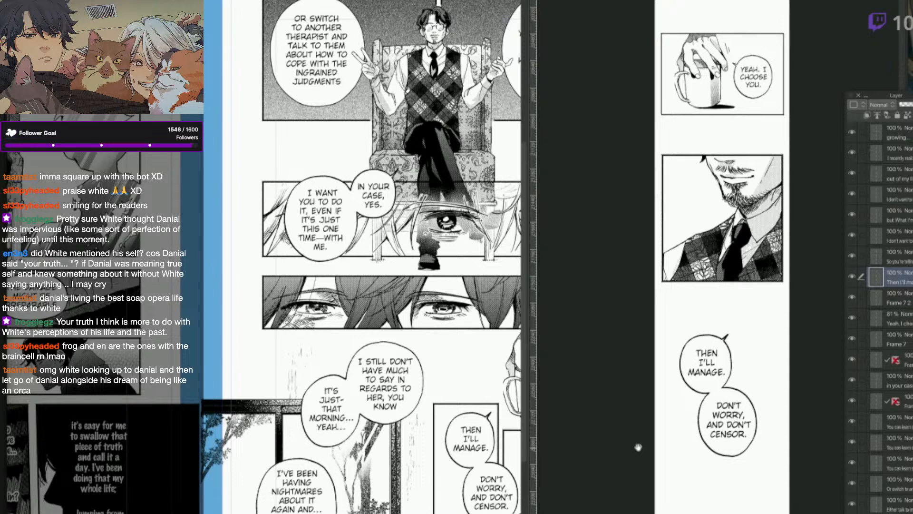
drag(714, 501, 647, 449)
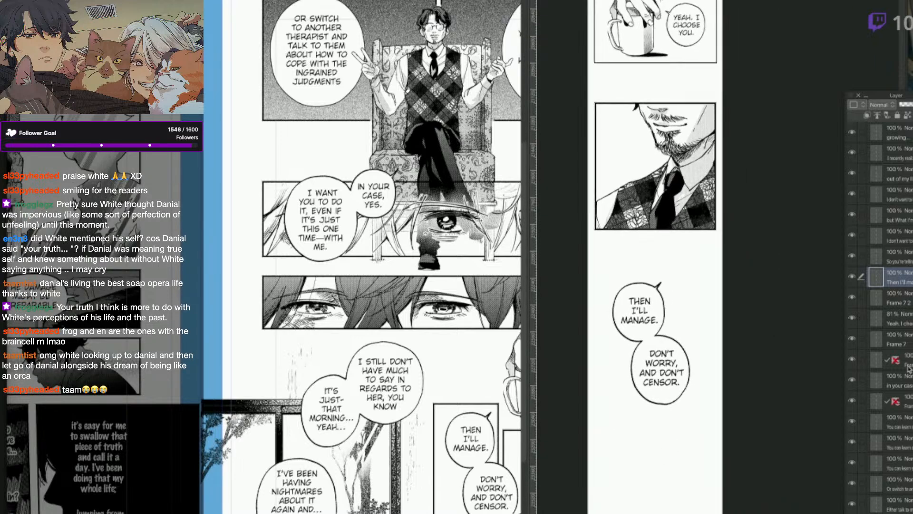
click(480, 497)
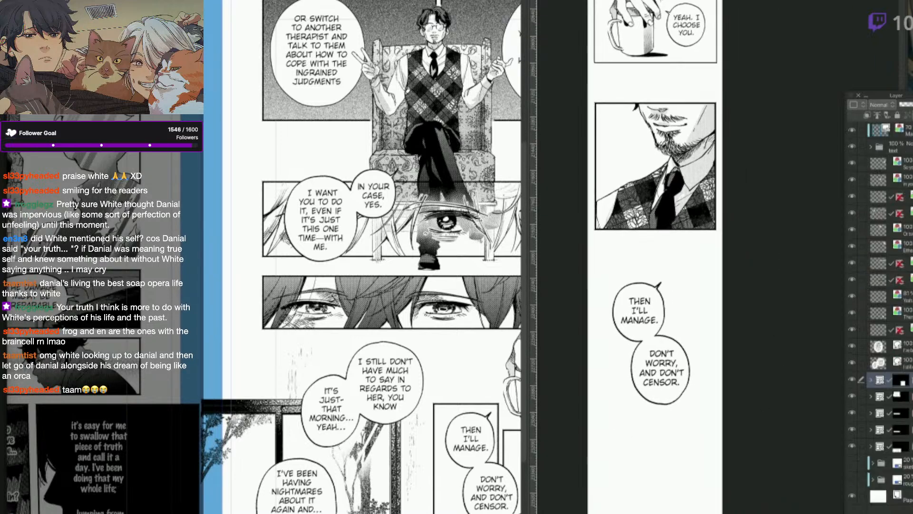
key(shift+alt+e)
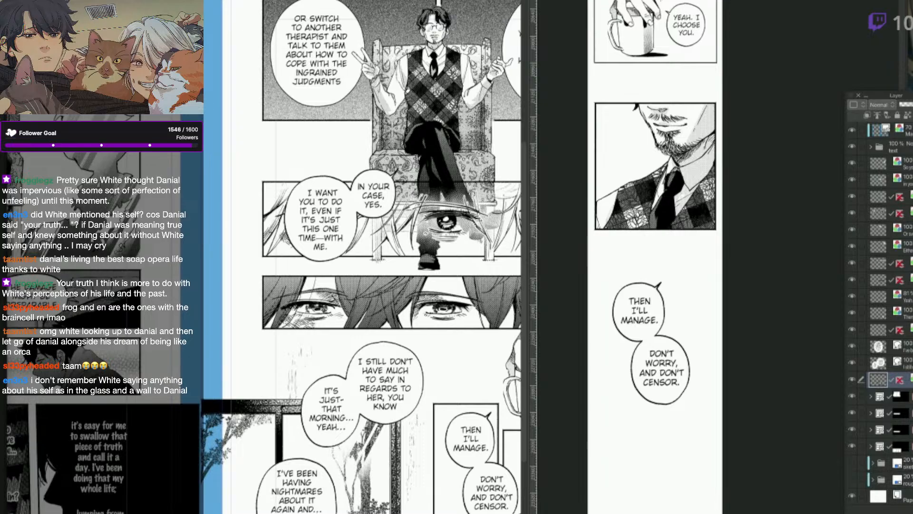
Paste the window panel into the strip, scale it down and place it below the "Don't worry, and don't censor." balloon.
click(697, 445)
key(super+v)
drag(688, 285, 692, 477)
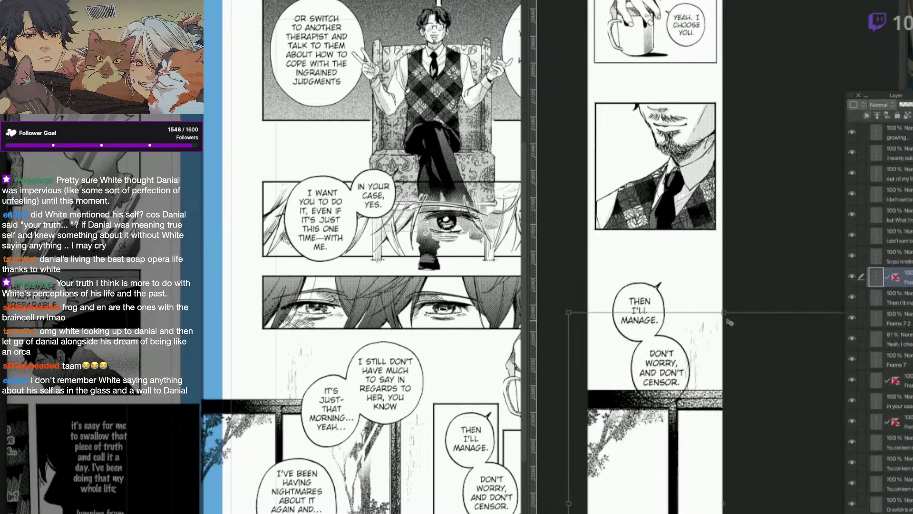
drag(729, 321, 725, 430)
key(Return)
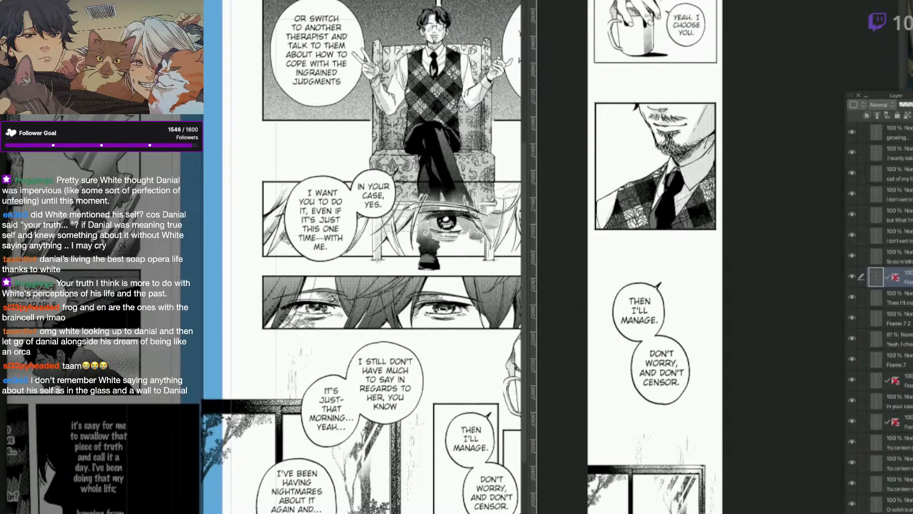
Shift the window panel slightly up in the strip.
scroll(652, 256, down, 3)
key(q)
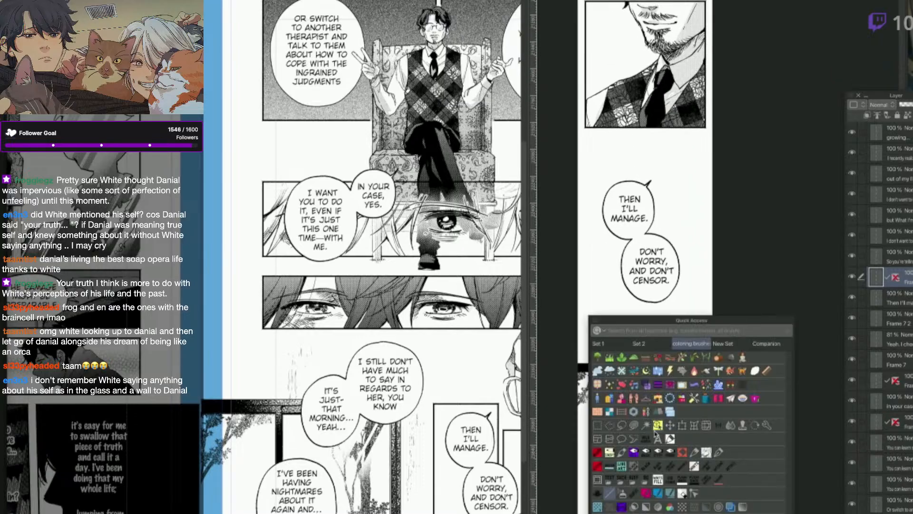
click(655, 432)
drag(695, 423, 697, 413)
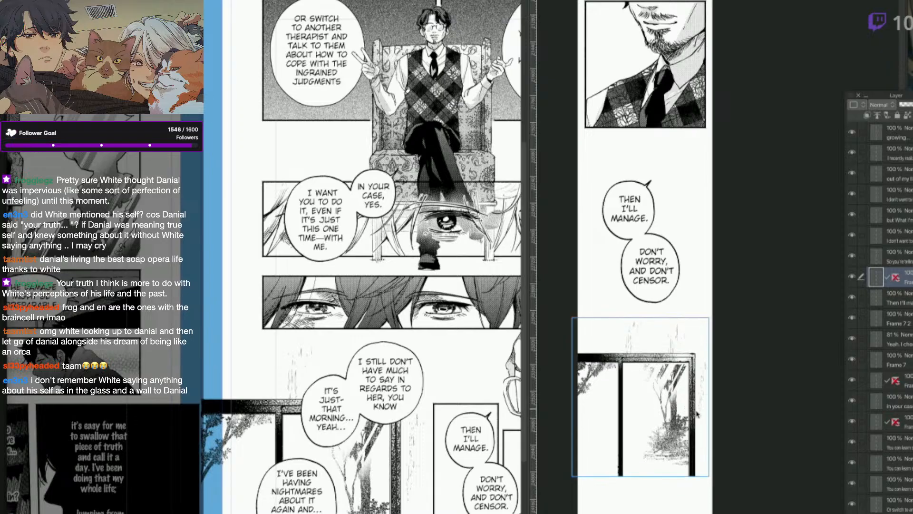
Draw a straight horizontal line along the window panel's bottom edge across the full width of the strip.
key(q)
click(609, 459)
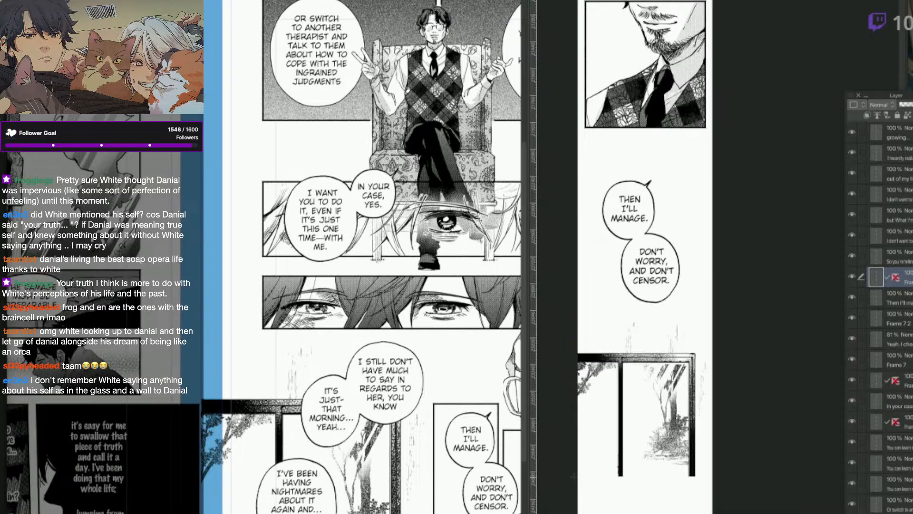
drag(573, 476, 755, 477)
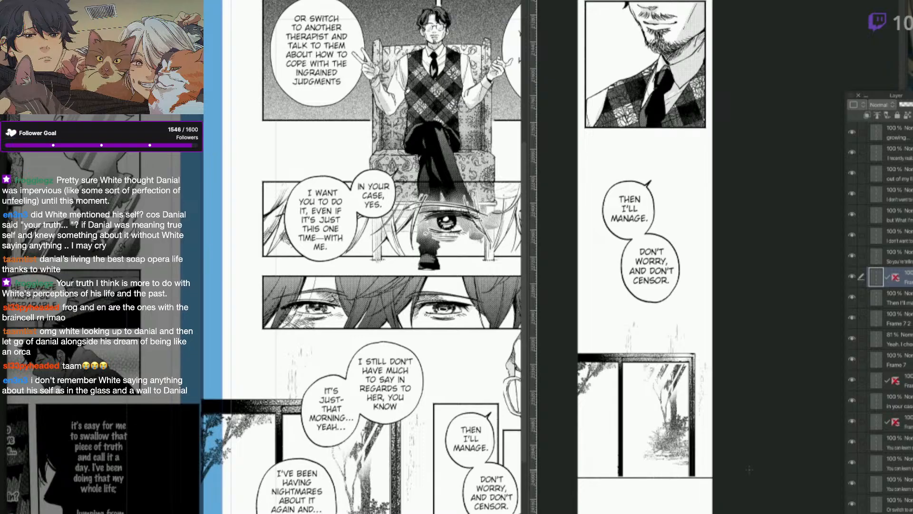
Move the window panel well down in the strip to widen the gap beneath the "Don't worry, and don't censor." balloon.
right_click(749, 470)
click(708, 436)
click(693, 364)
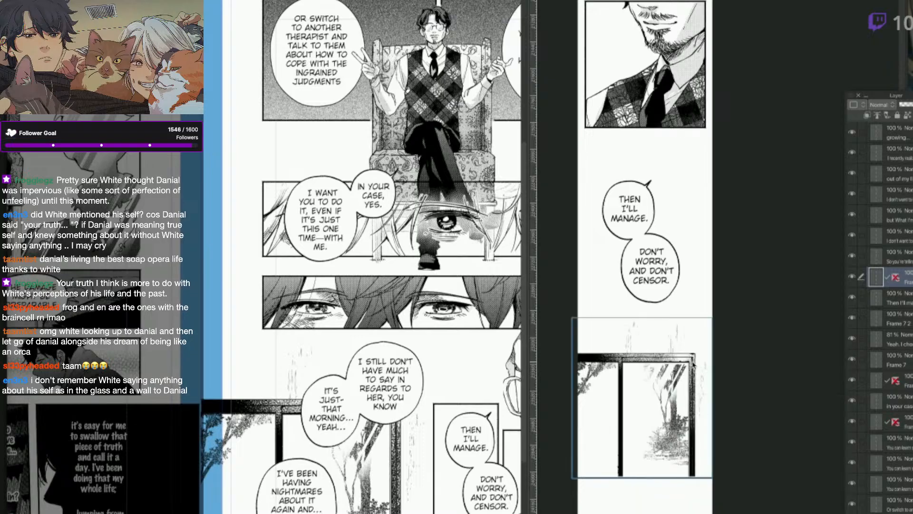
drag(693, 364, 693, 480)
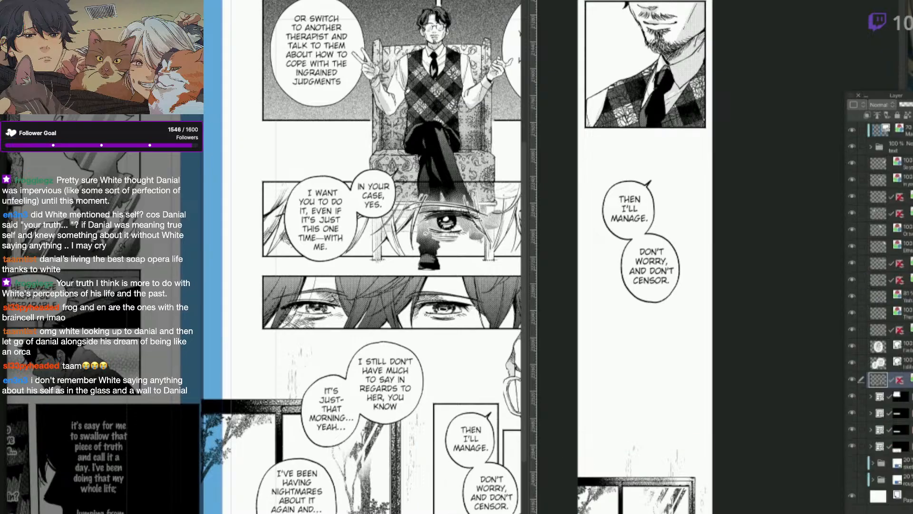
Rasterize and copy the "I still don't have much to say" and "It's just- that morning..." balloon pair on the page.
drag(380, 371, 356, 318)
click(360, 331)
key(ctrl+t)
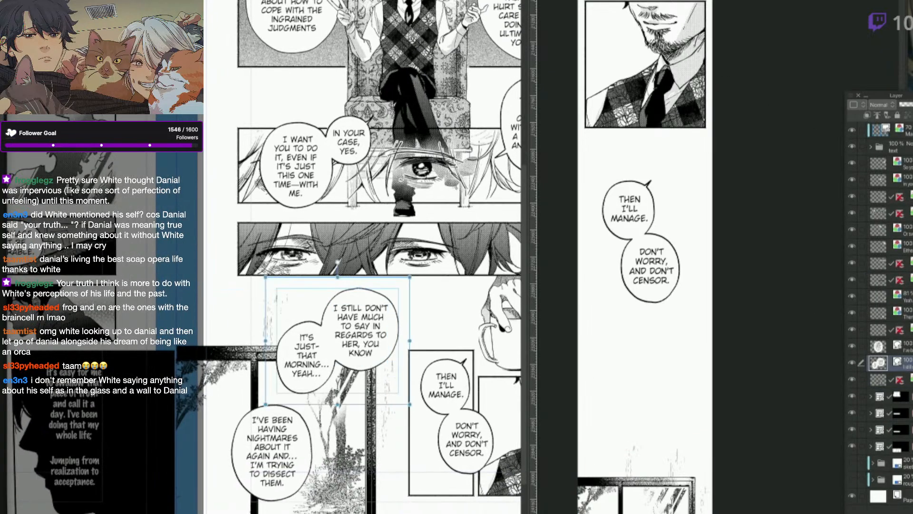
key(Return)
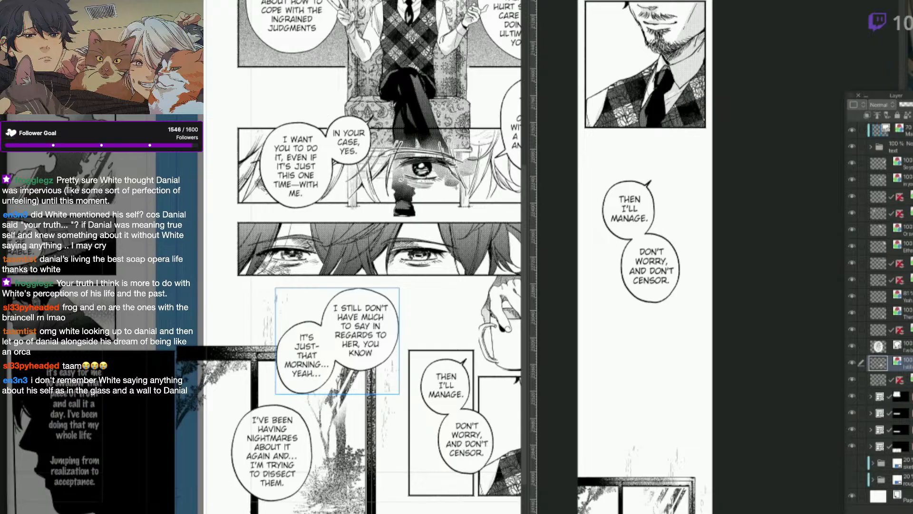
Paste the "I still don't have much to say" balloon pair into the strip, scale it down and place it over the window panel's top edge.
click(754, 507)
key(ctrl+v)
key(ctrl+t)
drag(751, 276, 716, 376)
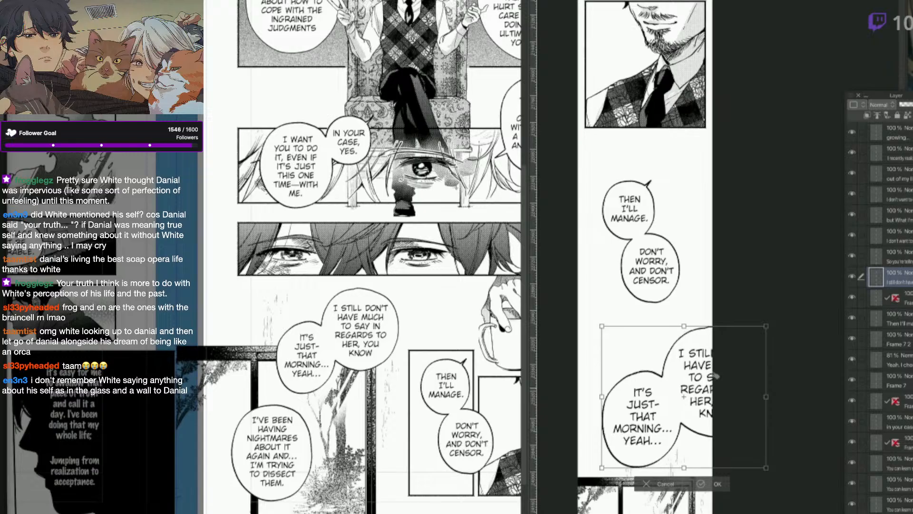
drag(766, 326, 714, 371)
drag(699, 427, 713, 479)
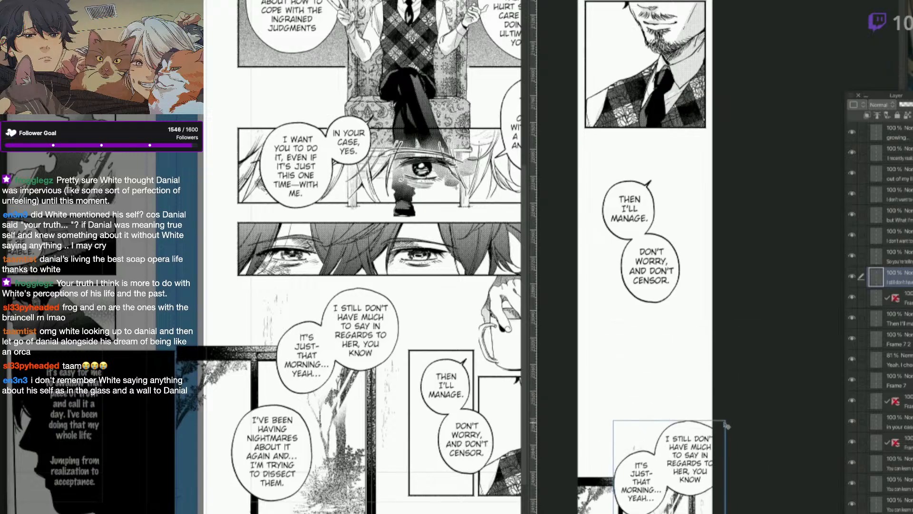
drag(726, 426, 705, 463)
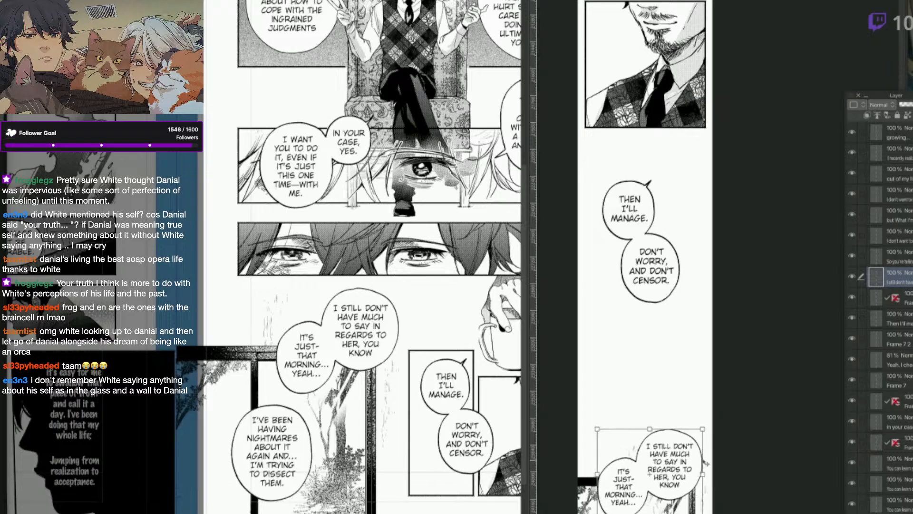
key(Return)
click(303, 480)
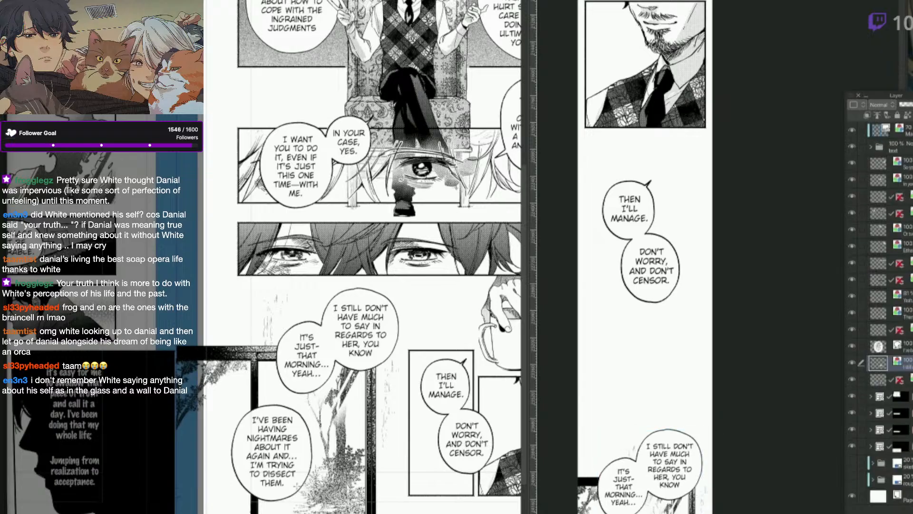
Copy the "I've been having nightmares" balloon from the page into the strip, scaled down over the window panel's lower edge.
key(ctrl+t)
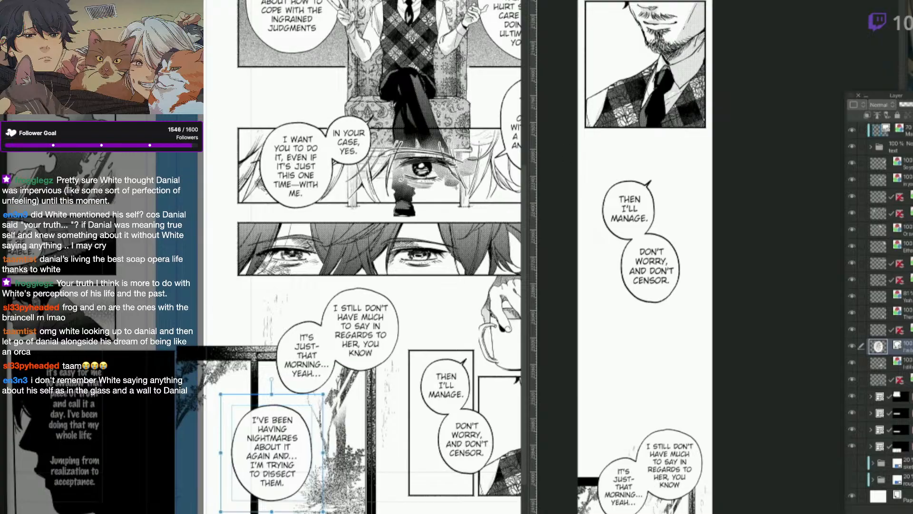
key(Return)
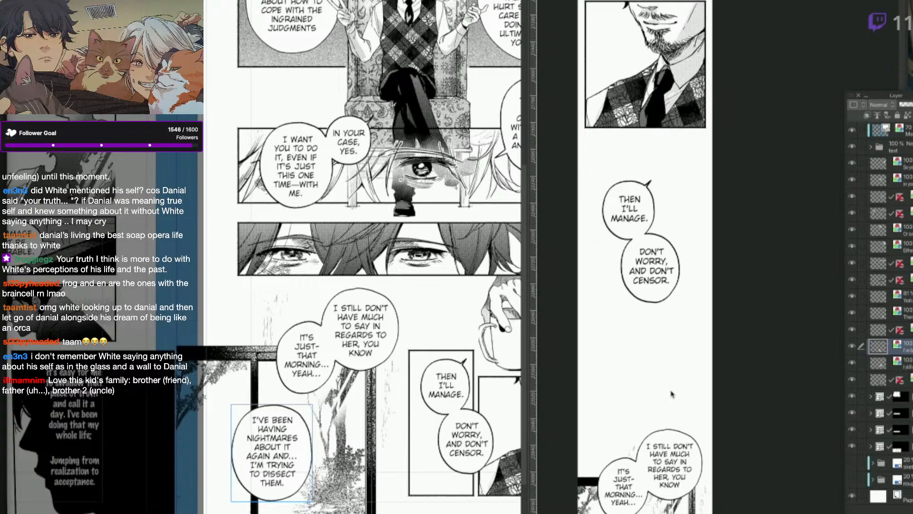
click(671, 430)
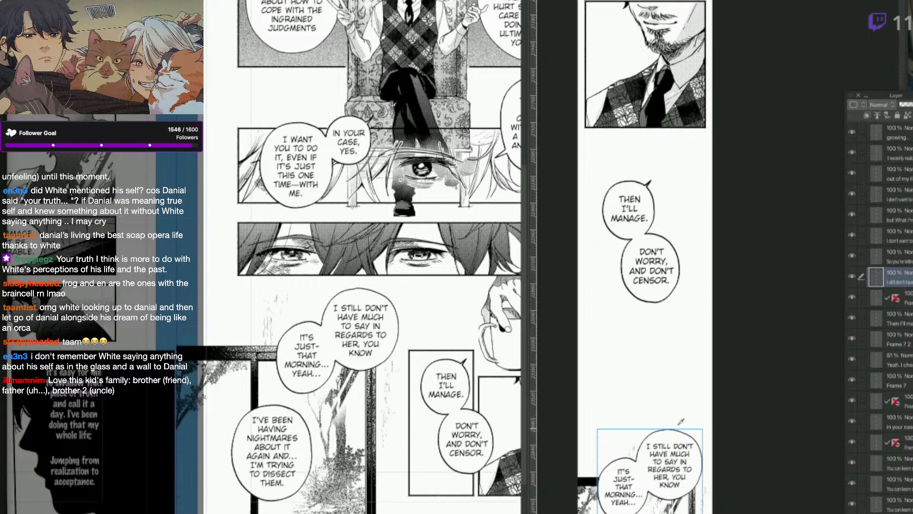
key(super+v)
drag(725, 357, 669, 513)
key(Return)
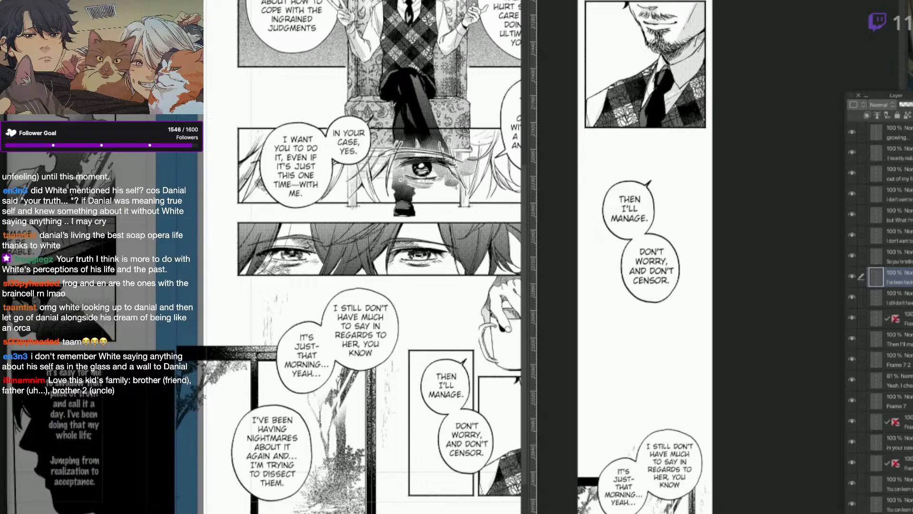
drag(756, 513, 745, 405)
drag(647, 409, 638, 426)
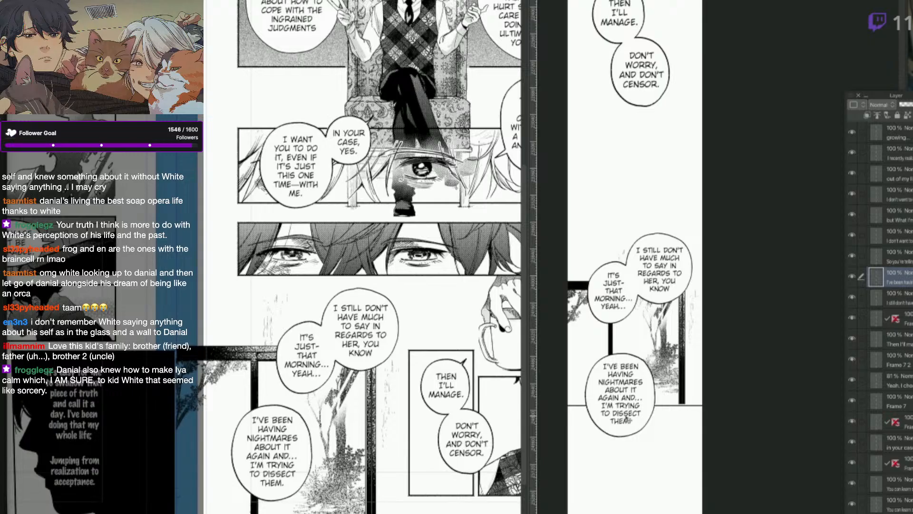
Nudge the "I've been having nightmares" balloon into place across the window panel's bottom line.
key(q)
click(591, 364)
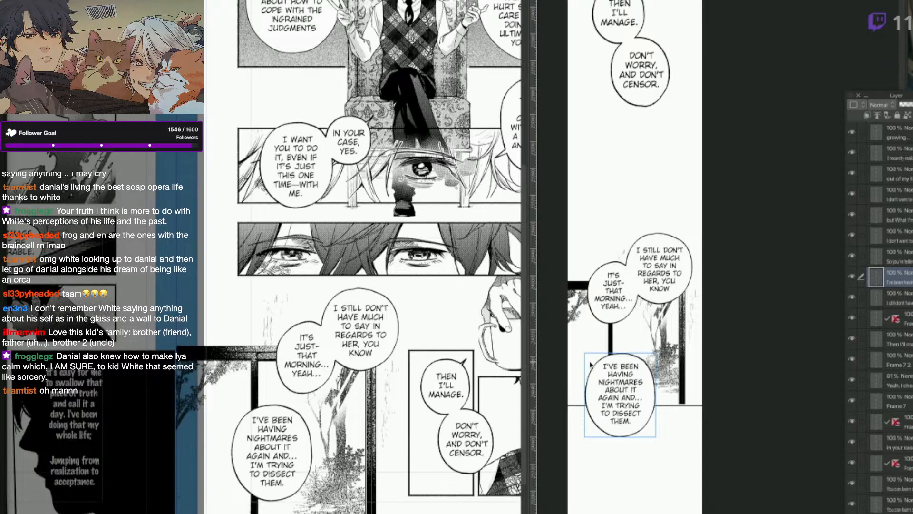
drag(633, 424, 625, 417)
key(space)
drag(692, 366, 702, 387)
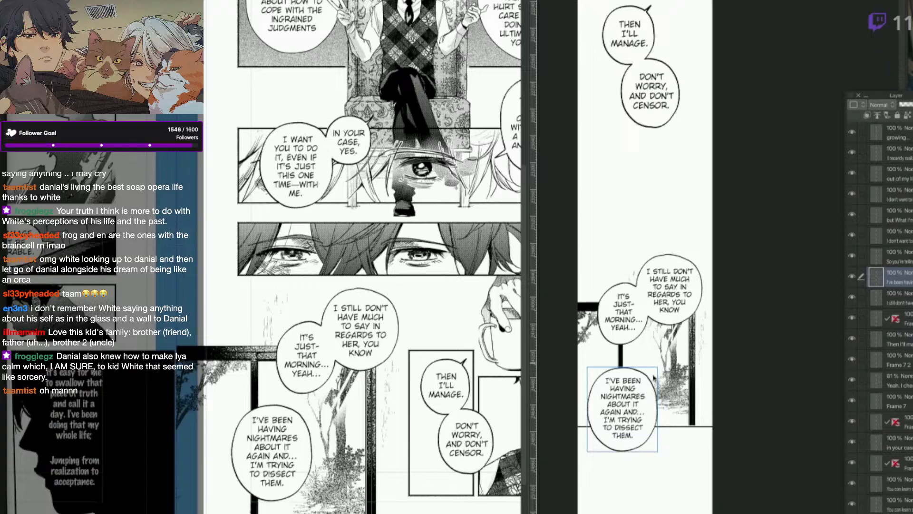
drag(645, 432, 647, 431)
key(space)
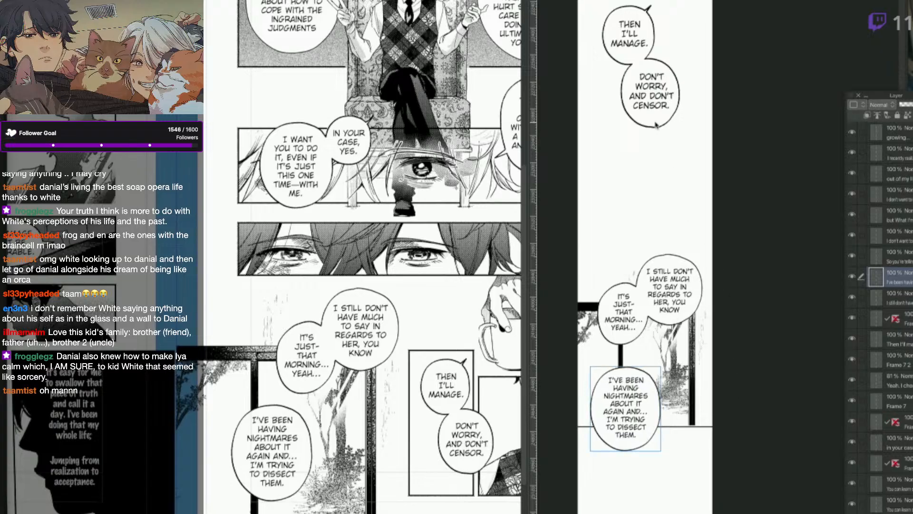
click(659, 123)
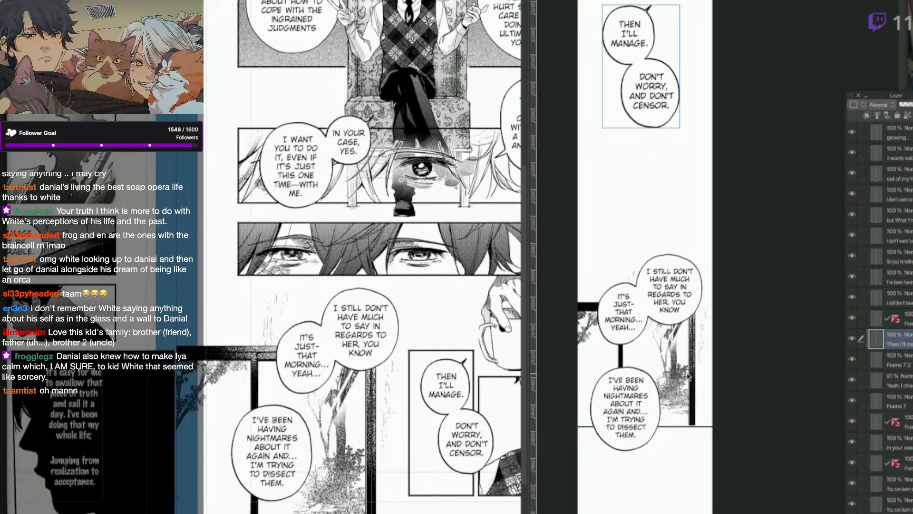
Fine-tune the balloons over the window panel, shifting the "I've been having nightmares" balloon rightward beneath the "I still don't have much to say" pair.
key(space)
drag(687, 372, 685, 321)
click(641, 385)
drag(641, 386, 645, 384)
drag(667, 275, 665, 270)
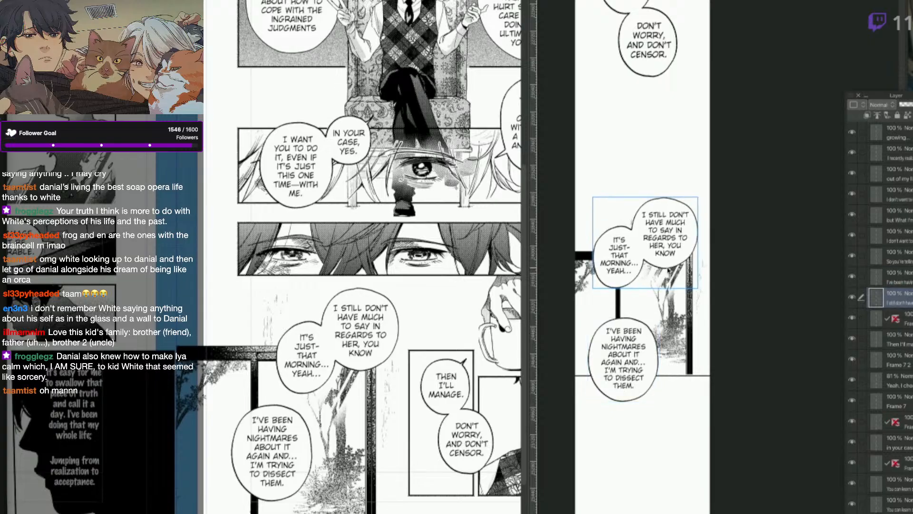
drag(637, 386, 655, 390)
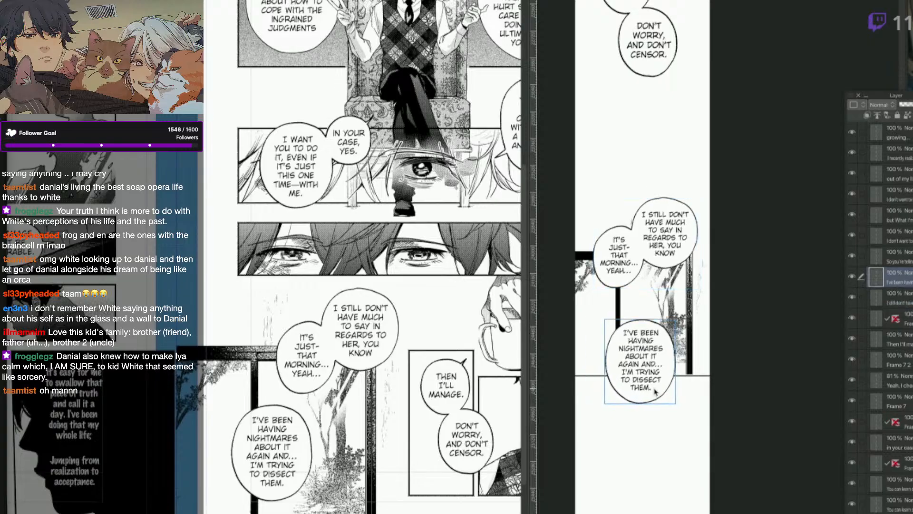
key(space)
drag(699, 487, 696, 459)
click(648, 376)
drag(647, 368, 646, 363)
Examine the large panel of the seated young man at the top of the page, including its two frames and balloons.
click(464, 475)
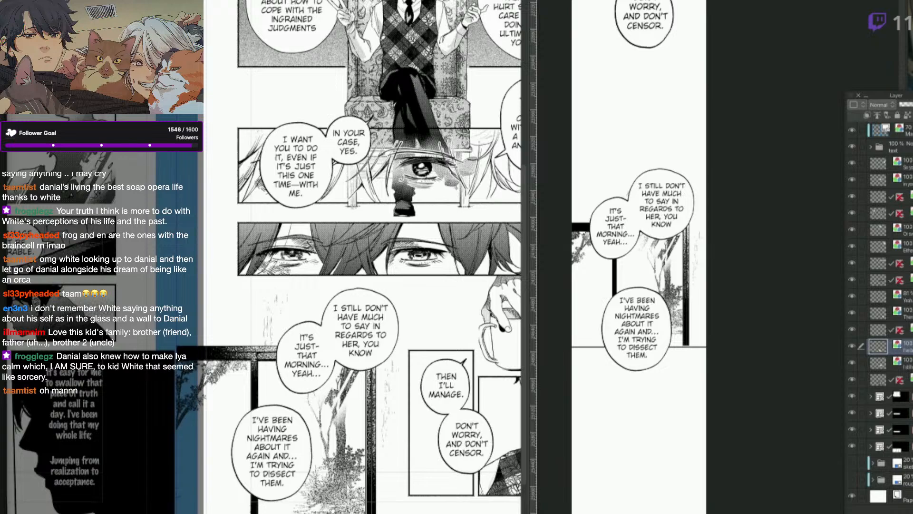
drag(332, 510, 688, 513)
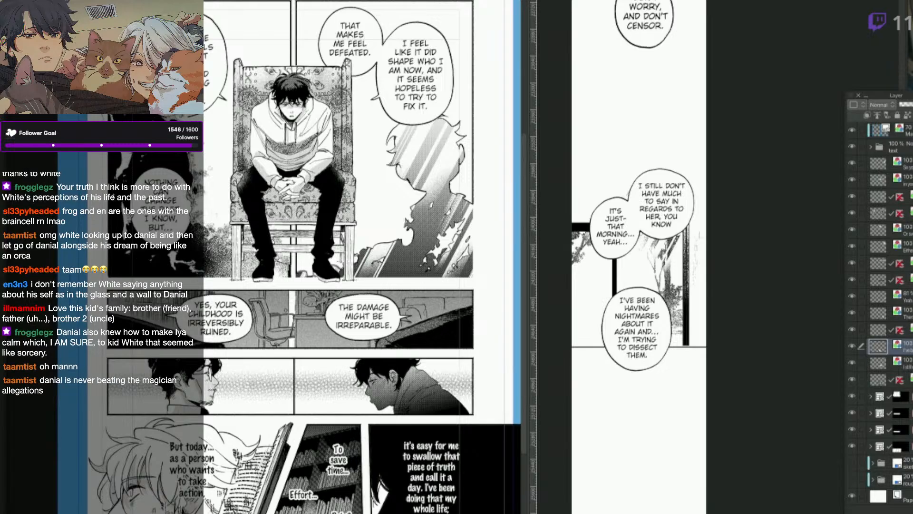
click(474, 193)
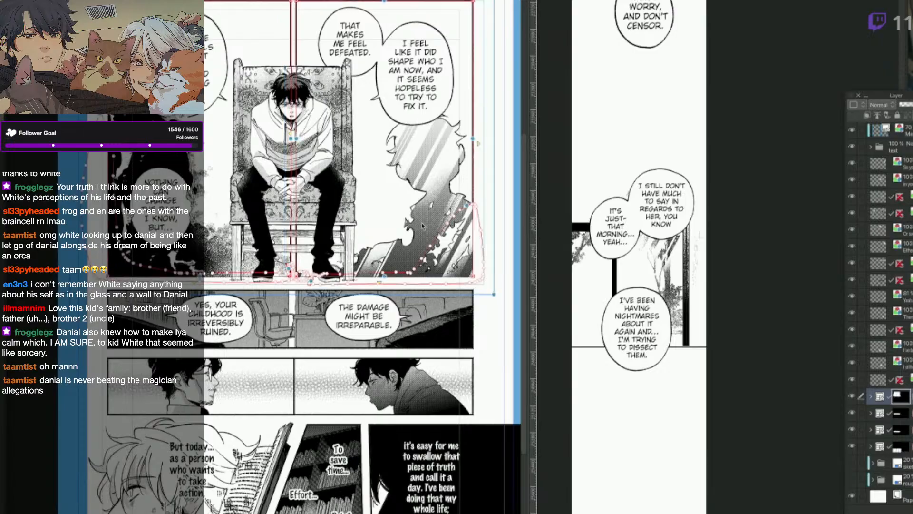
scroll(422, 225, up, 5)
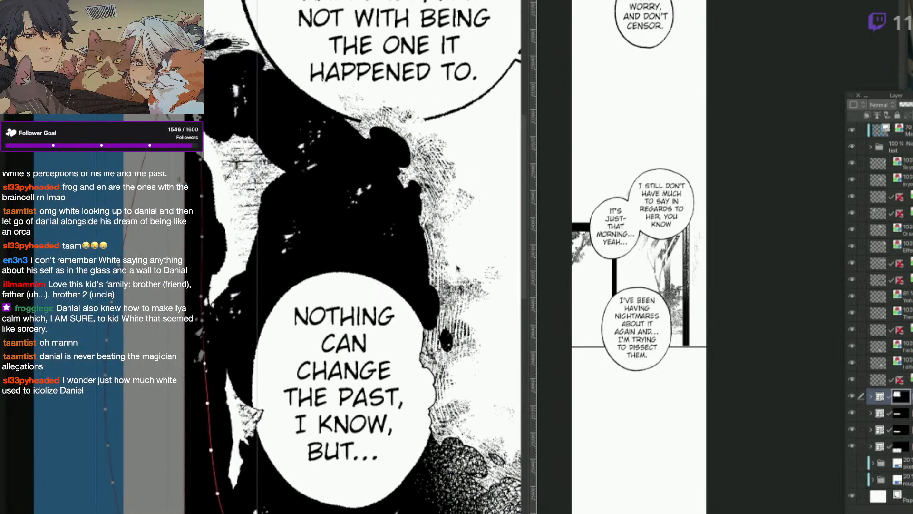
scroll(458, 270, up, 1)
scroll(461, 274, down, 1)
scroll(464, 275, up, 1)
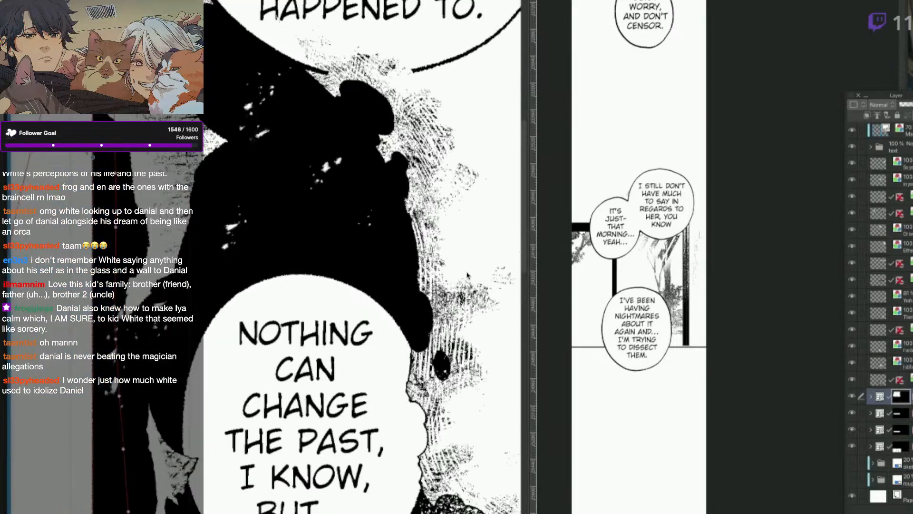
scroll(484, 280, down, 2)
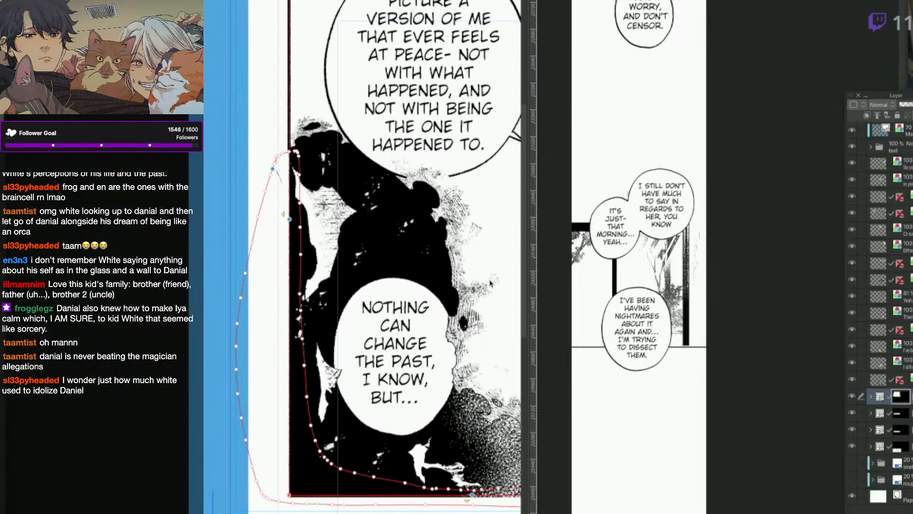
drag(506, 369, 367, 324)
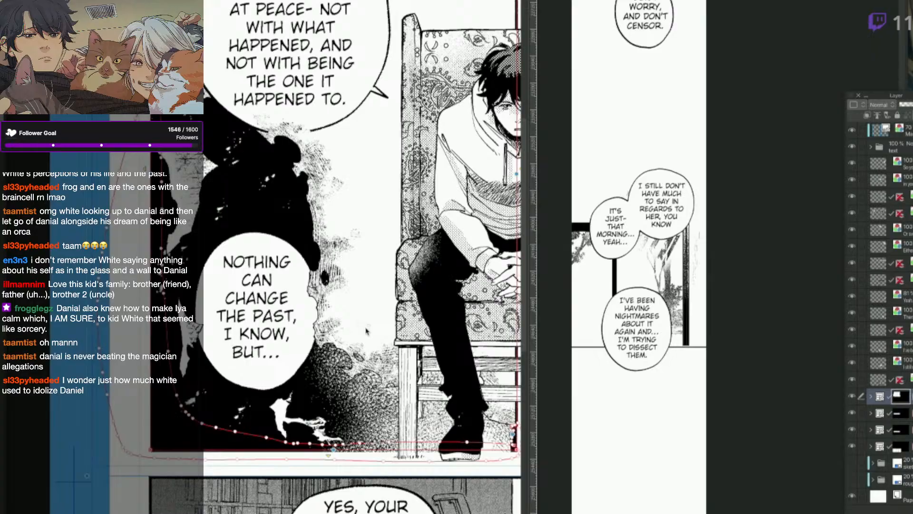
scroll(366, 330, down, 1)
scroll(342, 327, up, 1)
scroll(370, 385, down, 1)
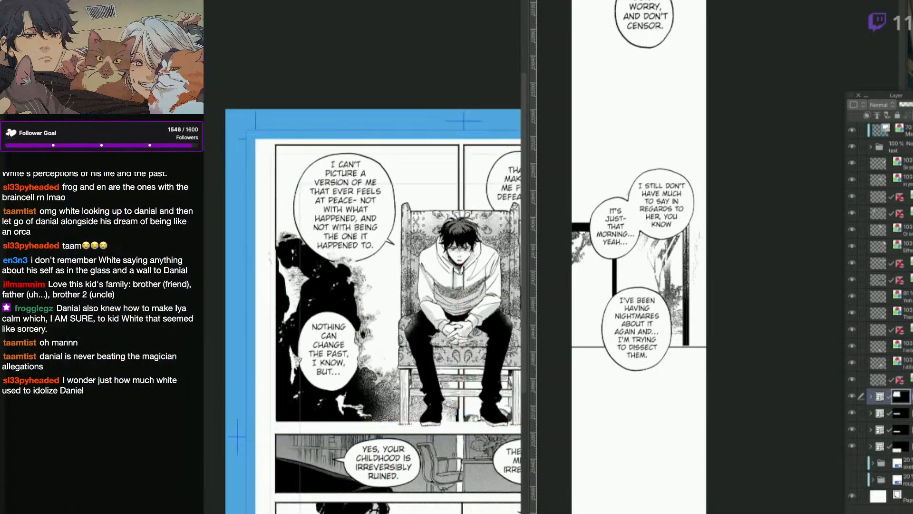
drag(409, 373, 219, 371)
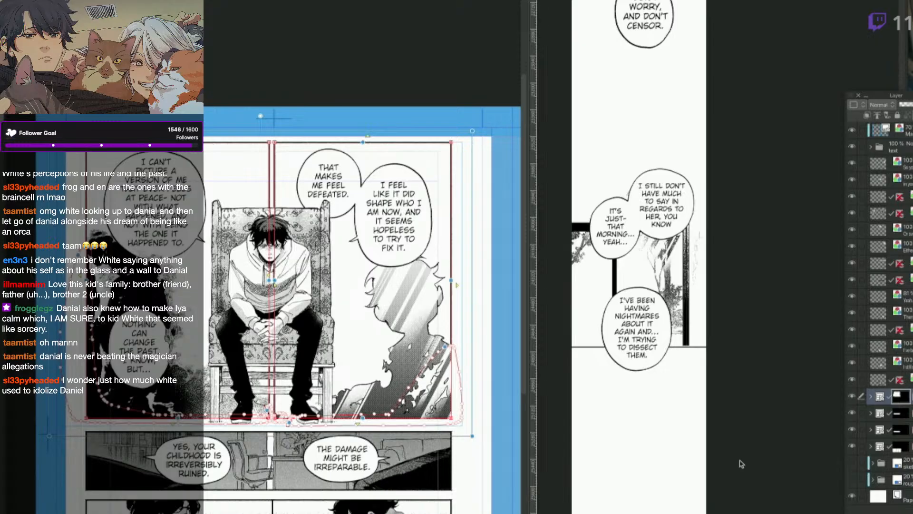
click(700, 424)
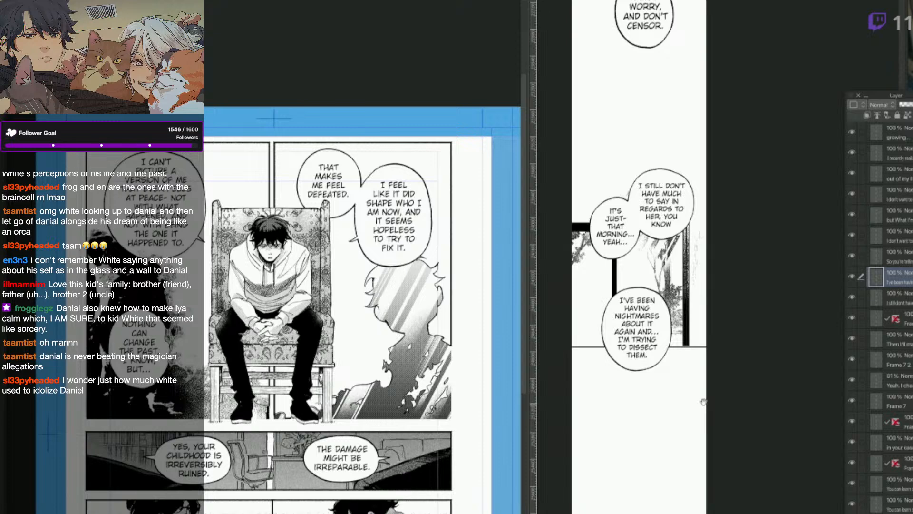
click(453, 153)
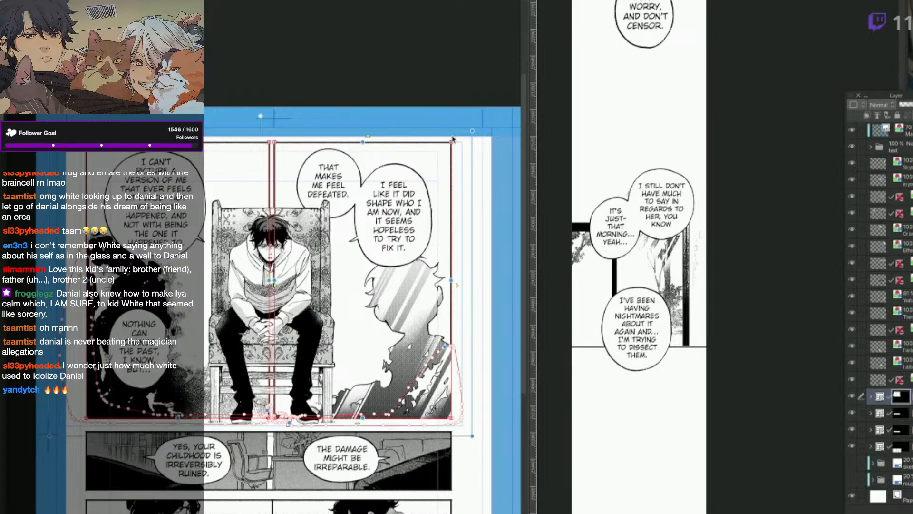
click(856, 400)
click(856, 400)
key(shift+alt+e)
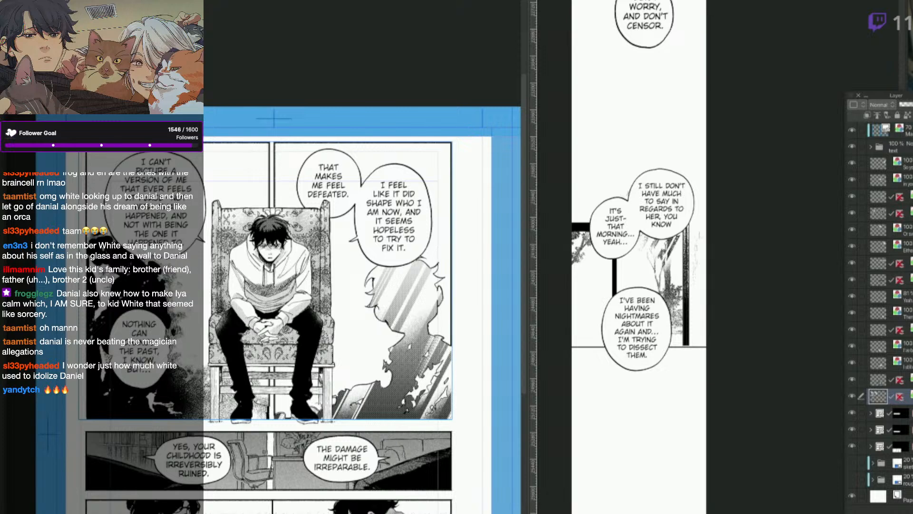
key(m)
drag(462, 135, 273, 422)
key(ctrl+c)
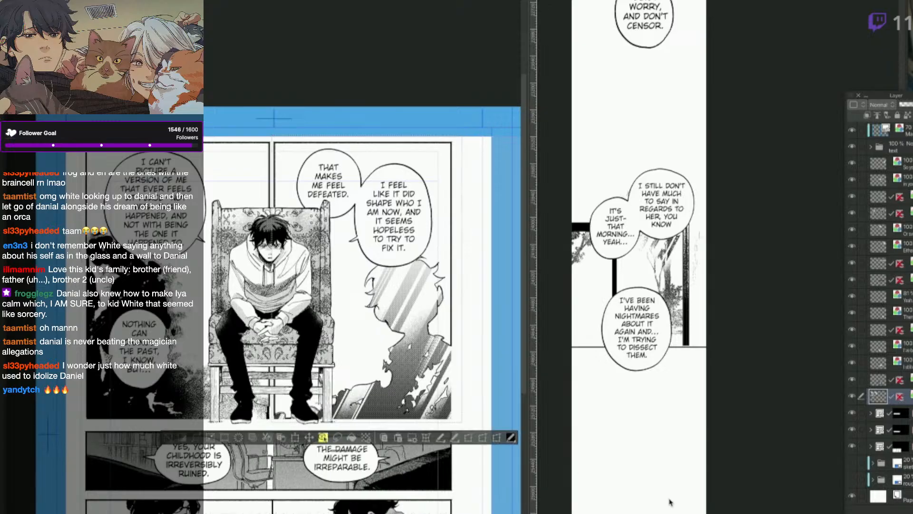
click(663, 508)
key(ctrl+v)
key(ctrl+t)
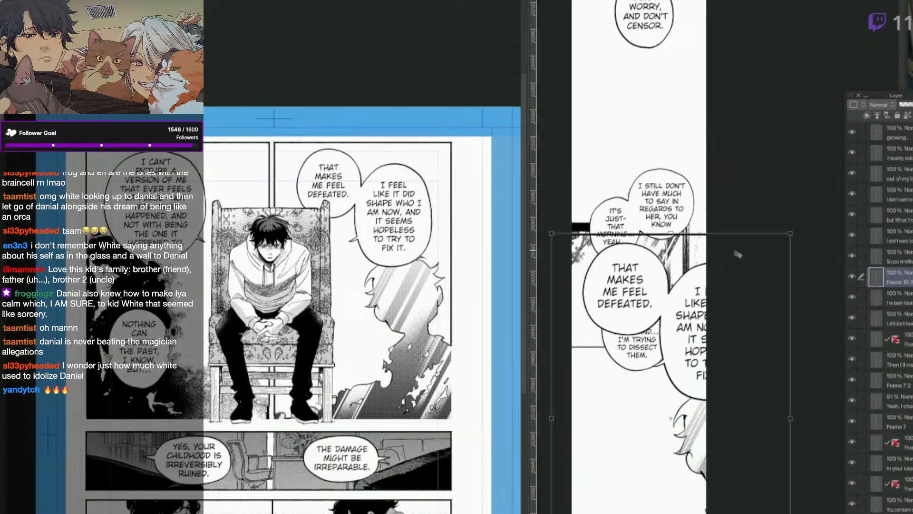
key(Escape)
key(ctrl+z)
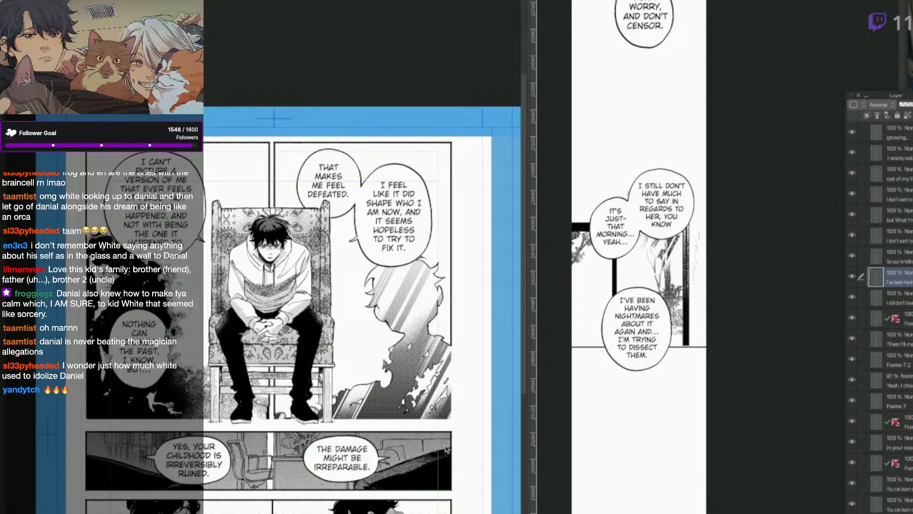
click(445, 445)
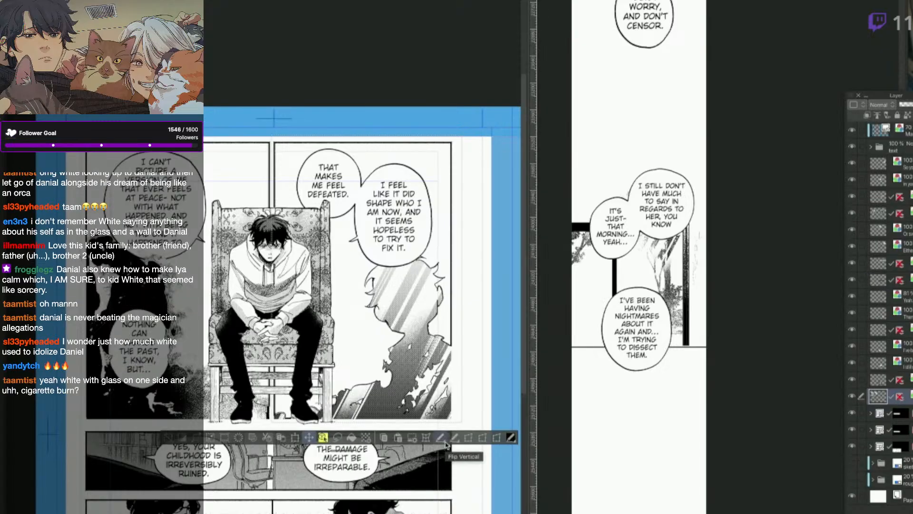
key(ctrl+d)
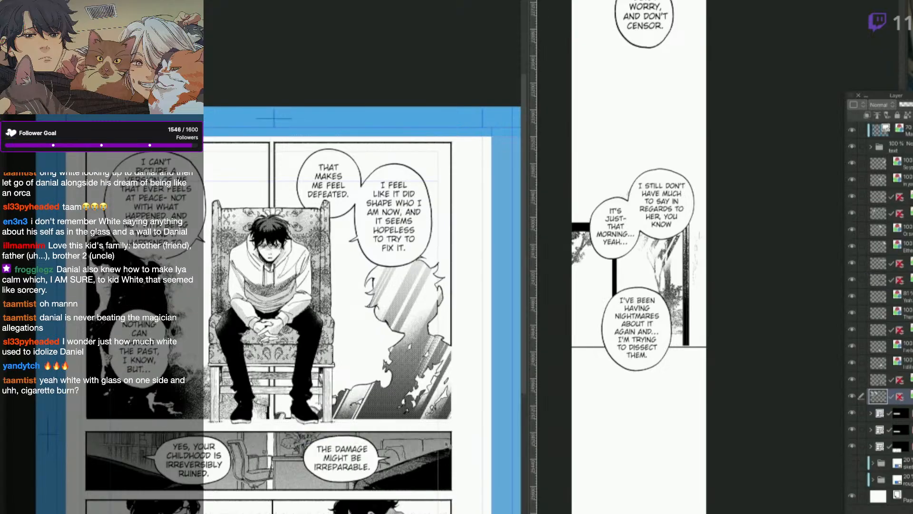
key(ctrl+z)
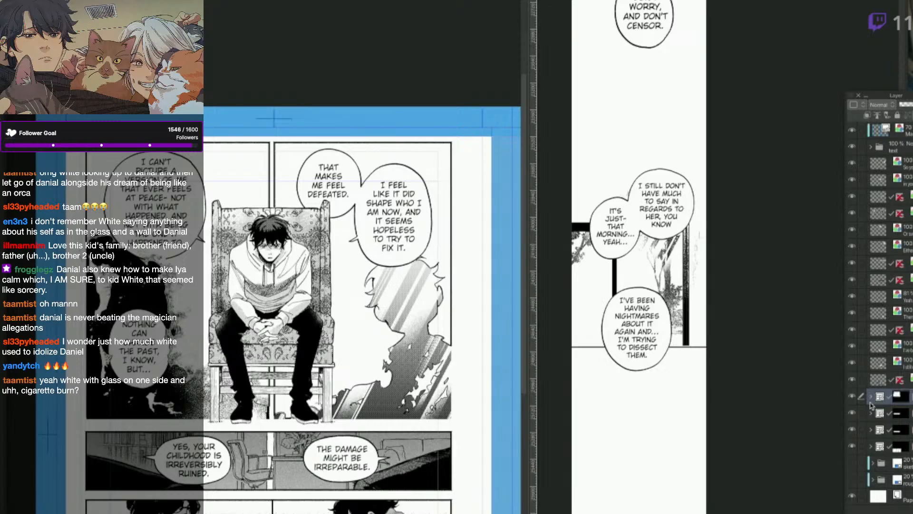
Move the speech balloon layers out of the seated-man panel's frame folder, placing them above it in the layer stack.
click(870, 397)
click(887, 413)
shift+click(890, 428)
drag(888, 428, 882, 395)
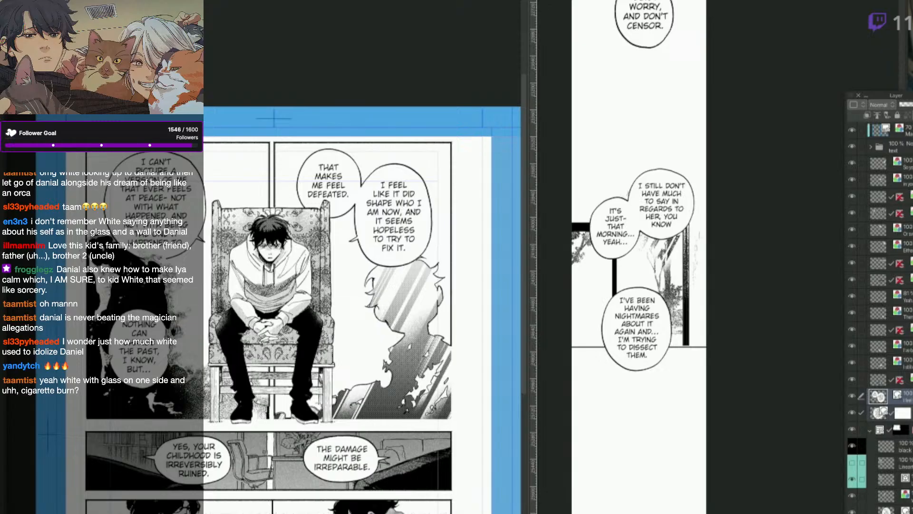
click(871, 430)
click(871, 430)
drag(879, 397, 881, 409)
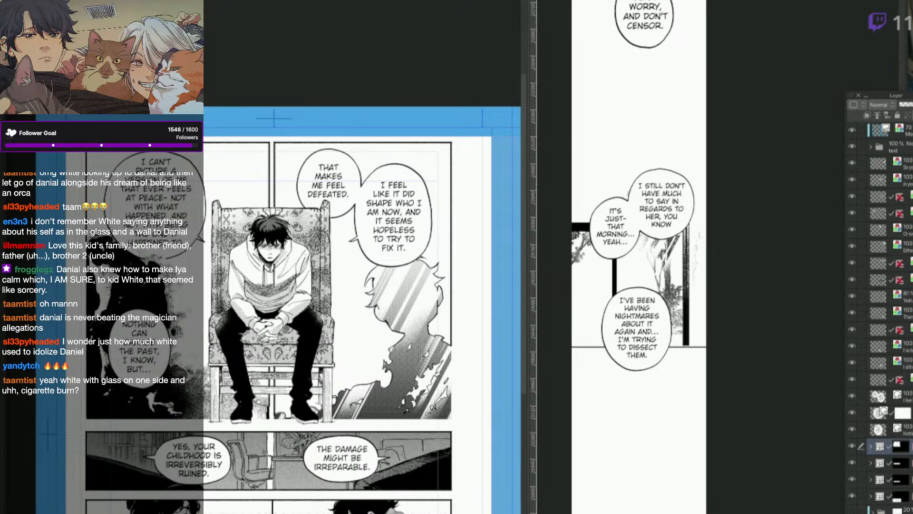
Copy the right half of the seated-man panel, with the glass silhouette, and paste it into the vertical strip.
click(879, 446)
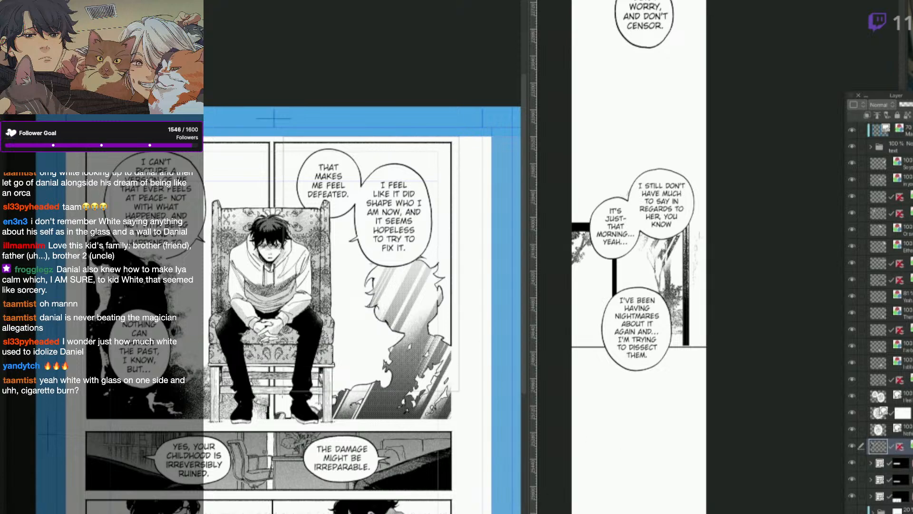
drag(278, 390, 272, 421)
click(625, 490)
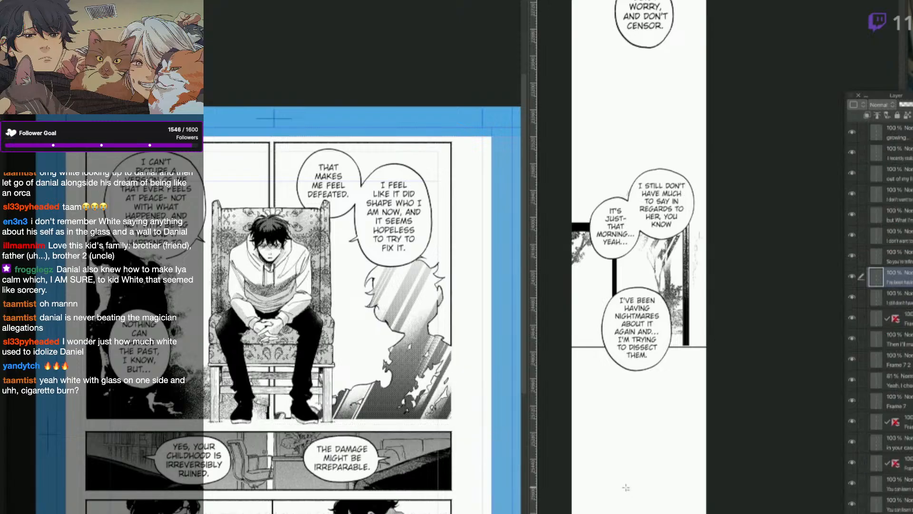
key(ctrl+v)
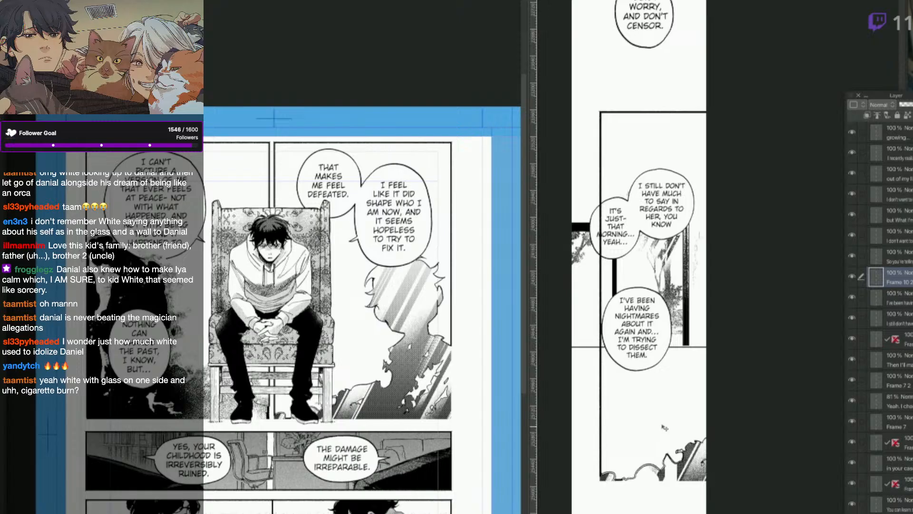
Scale the pasted silhouette panel down to fit the strip's width and place it beneath the "I've been having nightmares" balloon.
key(ctrl+t)
drag(718, 111, 645, 408)
drag(716, 439, 686, 453)
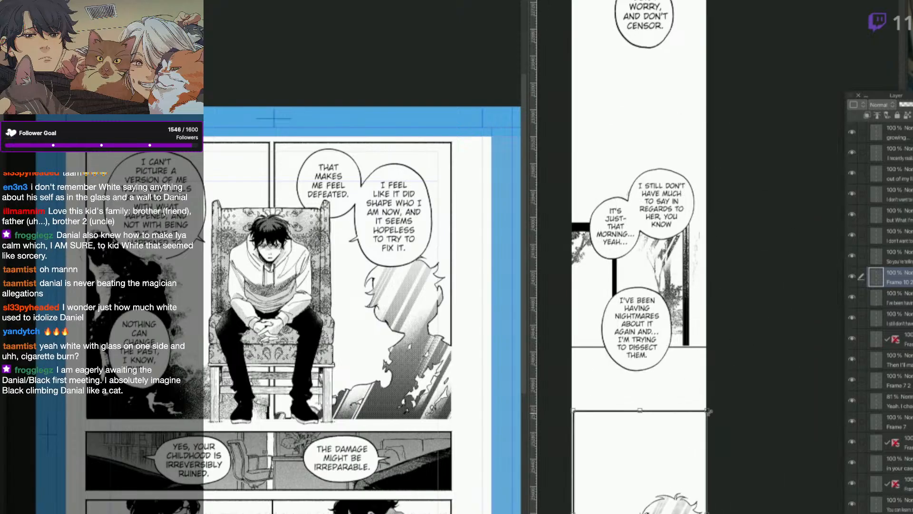
drag(707, 411, 702, 418)
key(Return)
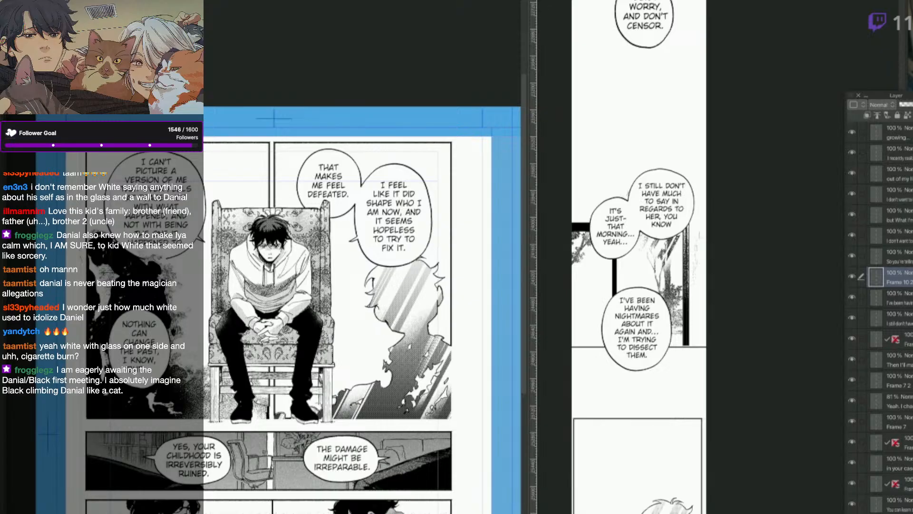
Lengthen the silhouette panel's frame upward with continuous side borders and nudge it slightly inward from the strip's left margin.
scroll(679, 331, down, 3)
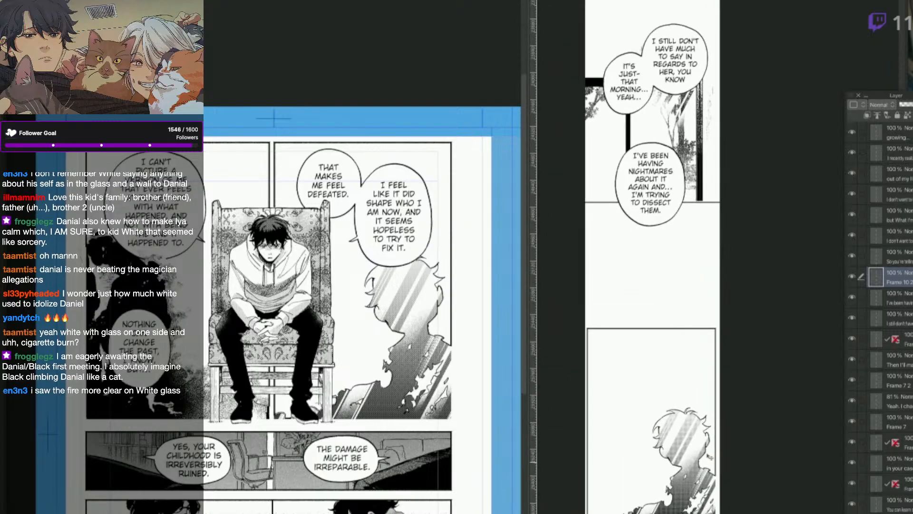
drag(678, 330, 559, 404)
drag(717, 386, 717, 311)
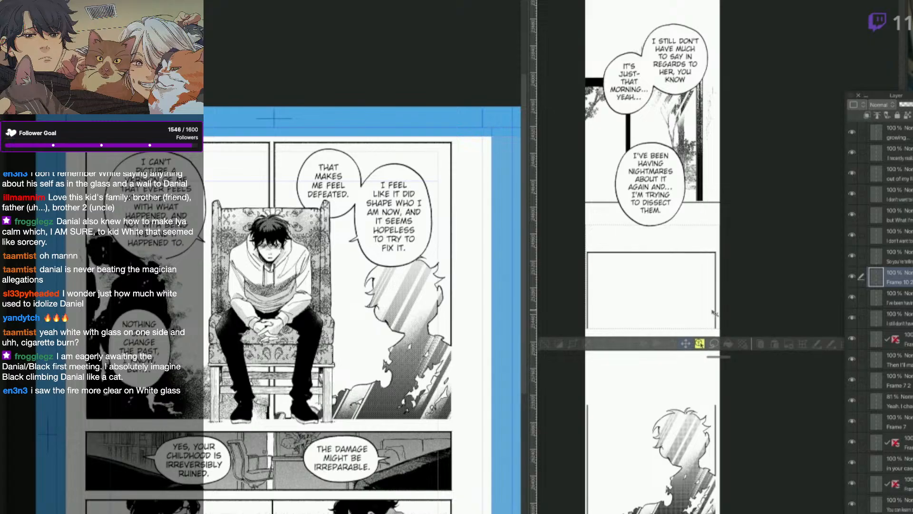
key(ctrl+d)
drag(750, 266, 562, 321)
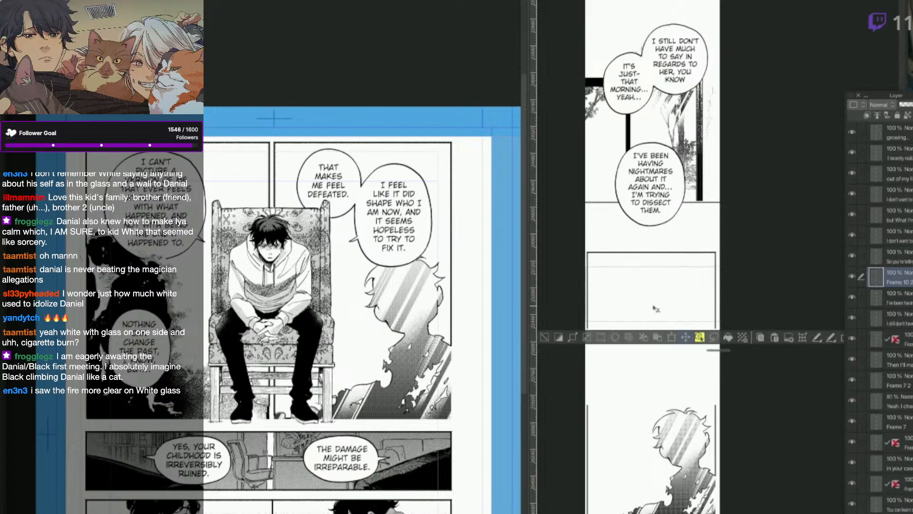
mouse_move(703, 319)
mouse_down()
mouse_move(705, 369)
mouse_move(713, 356)
mouse_up()
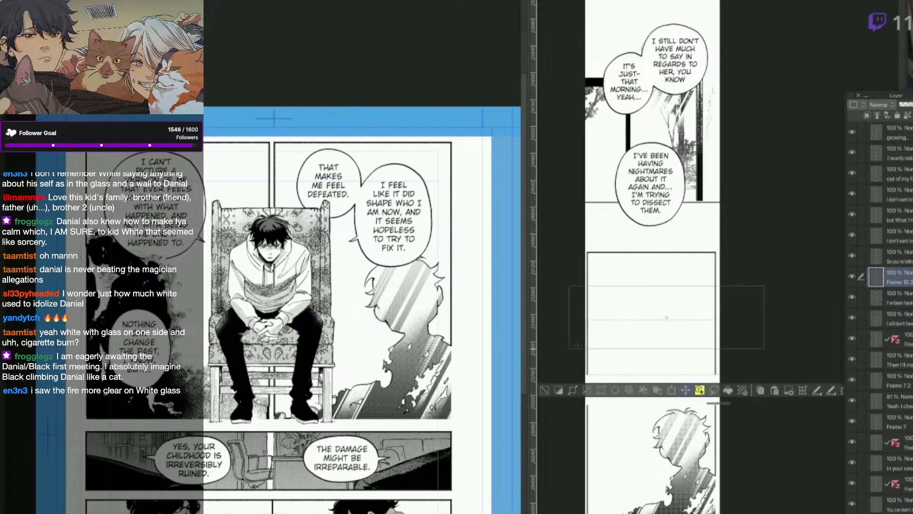
key(ctrl+d)
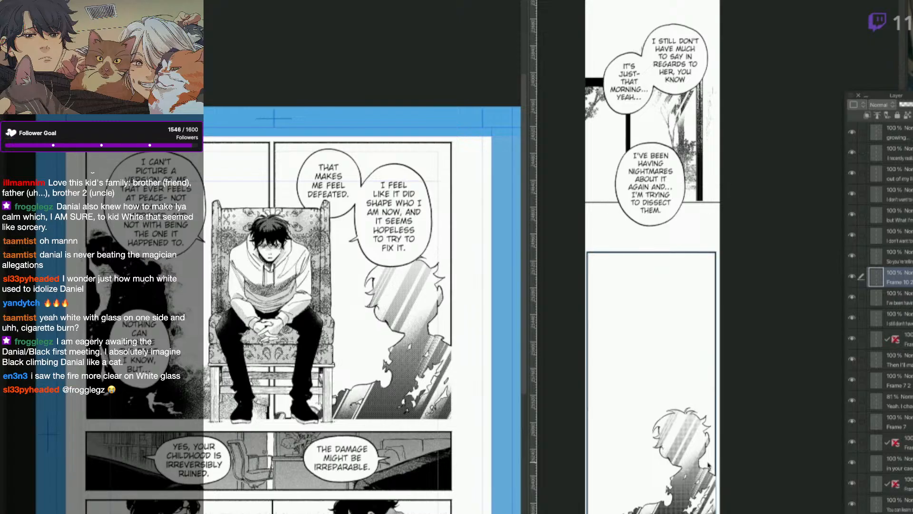
click(701, 505)
drag(587, 513, 588, 512)
key(k)
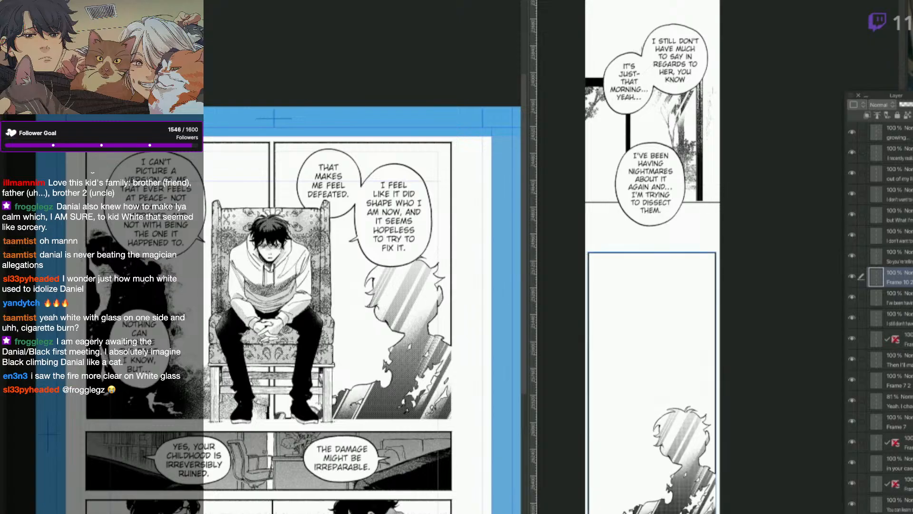
Move the "That makes me feel defeated" balloon to the lower right of the "I feel like it did shape who I am now" balloon.
click(355, 244)
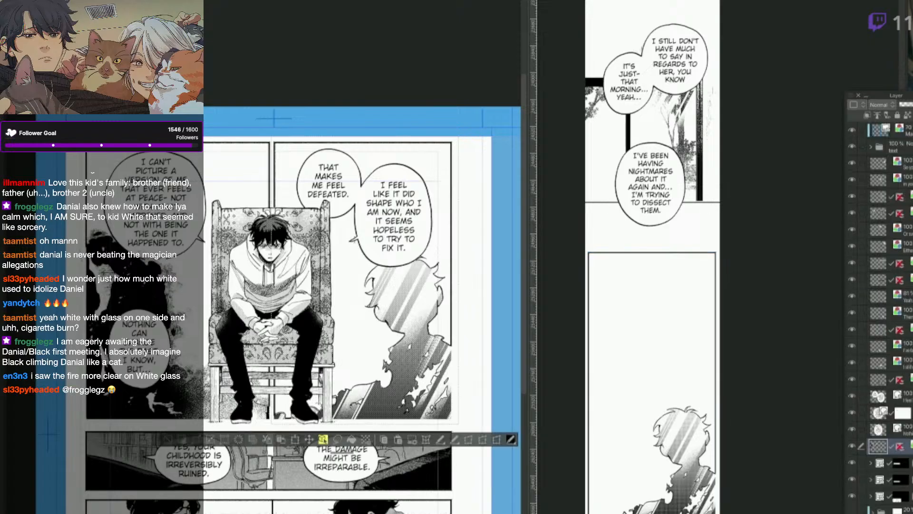
key(ctrl+d)
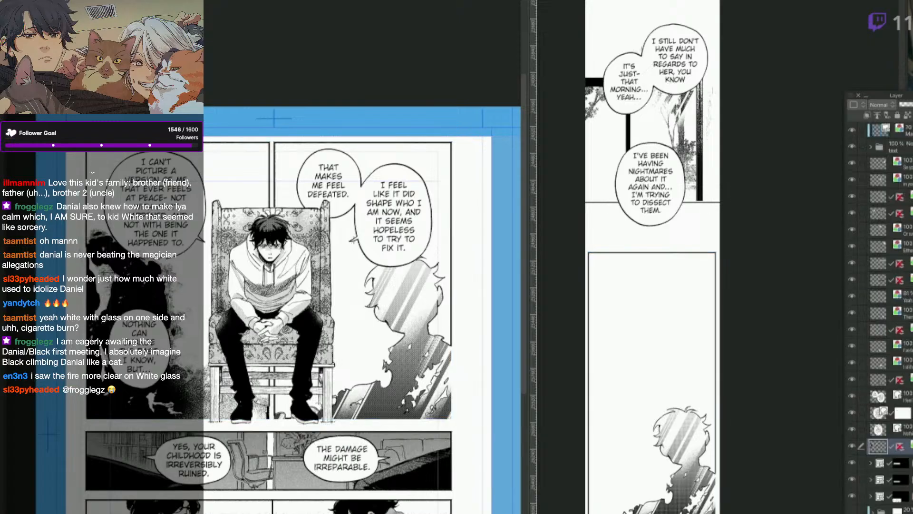
click(353, 243)
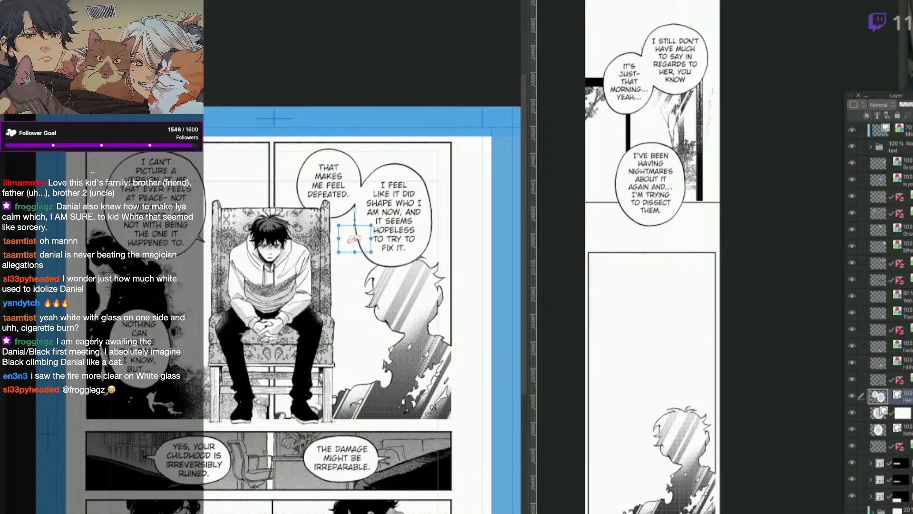
drag(364, 172, 456, 273)
Delete the tail of the "I feel like it did shape who I am now" balloon, keeping both balloons.
click(354, 240)
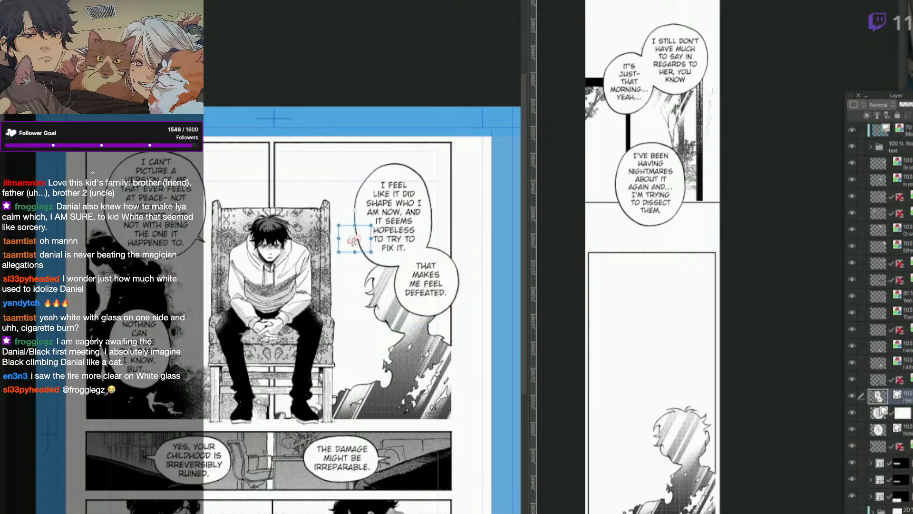
key(Delete)
key(Delete)
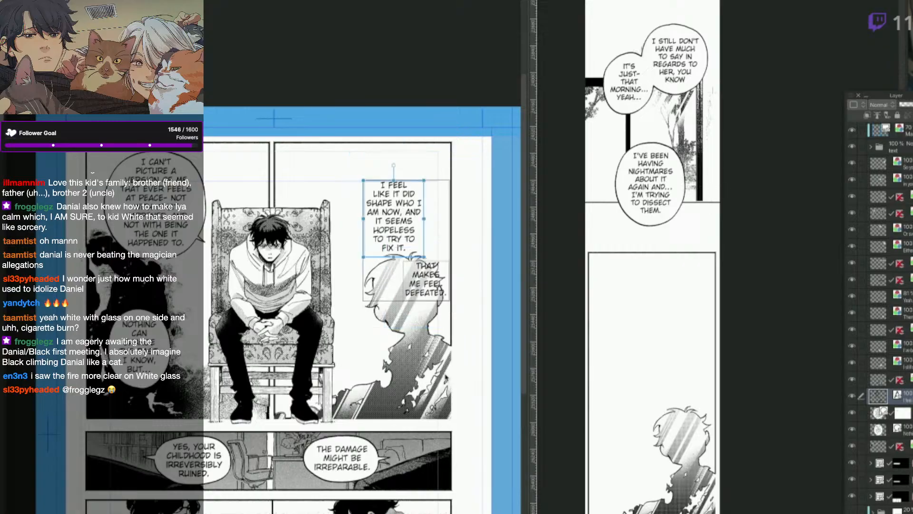
key(ctrl+z)
click(476, 393)
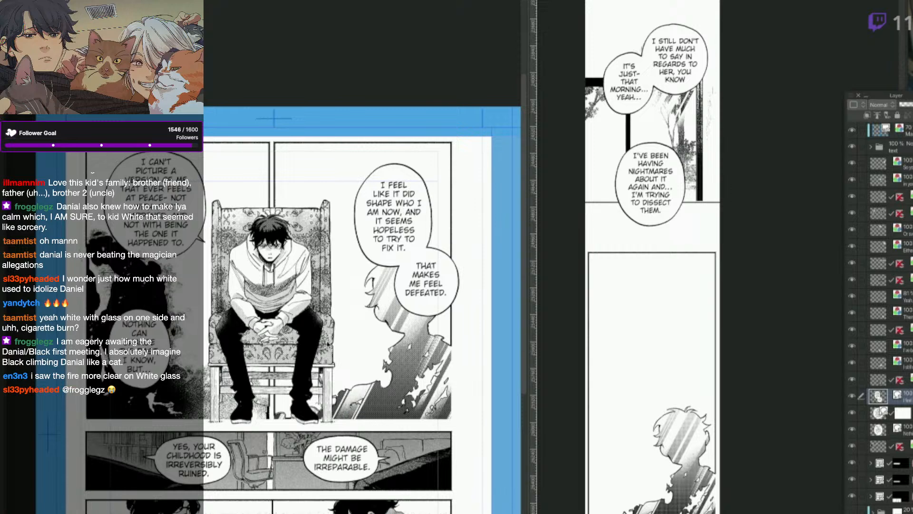
Copy the seated man and his chair from the comic page and paste them into the strip over the silhouette panel.
click(333, 336)
mouse_move(348, 190)
mouse_down()
mouse_move(295, 333)
mouse_move(373, 427)
mouse_up()
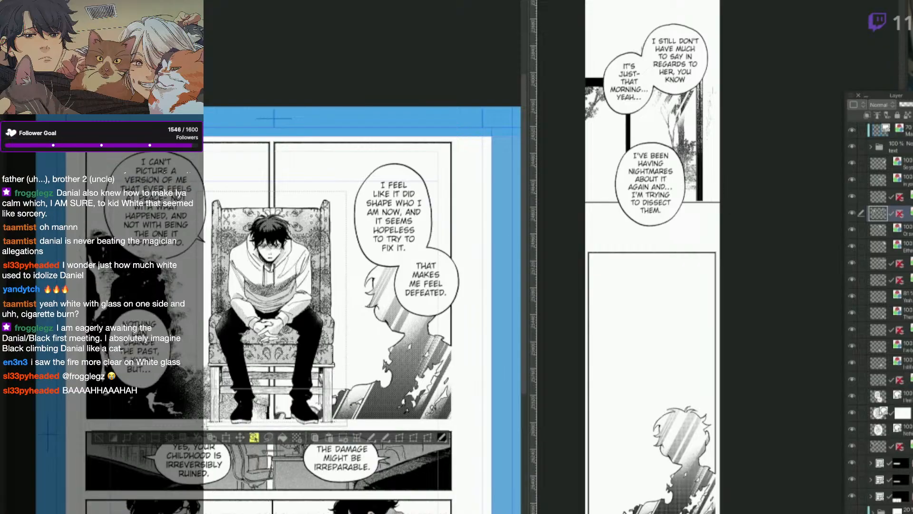
key(ctrl+c)
drag(710, 507, 716, 337)
key(ctrl+v)
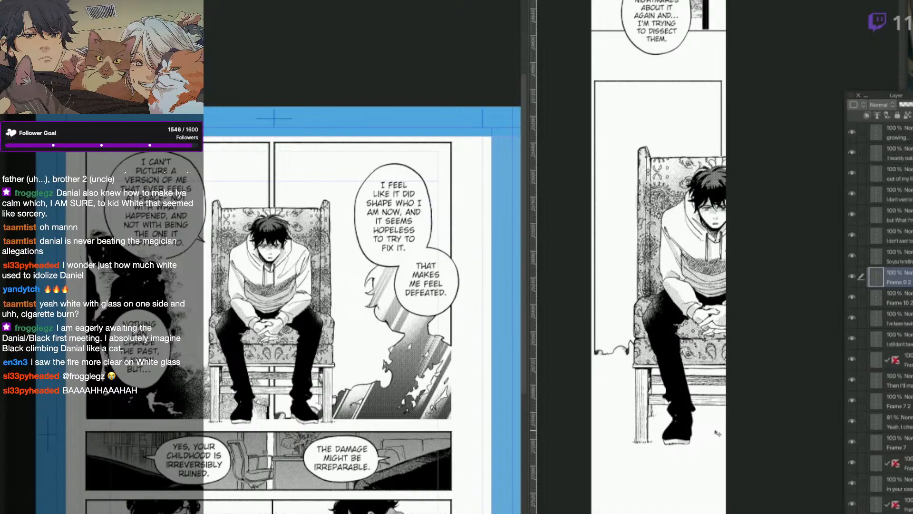
Scale the pasted seated man down to the strip's width and centre him over the lower end of the silhouette panel.
drag(718, 433, 699, 506)
key(ctrl+t)
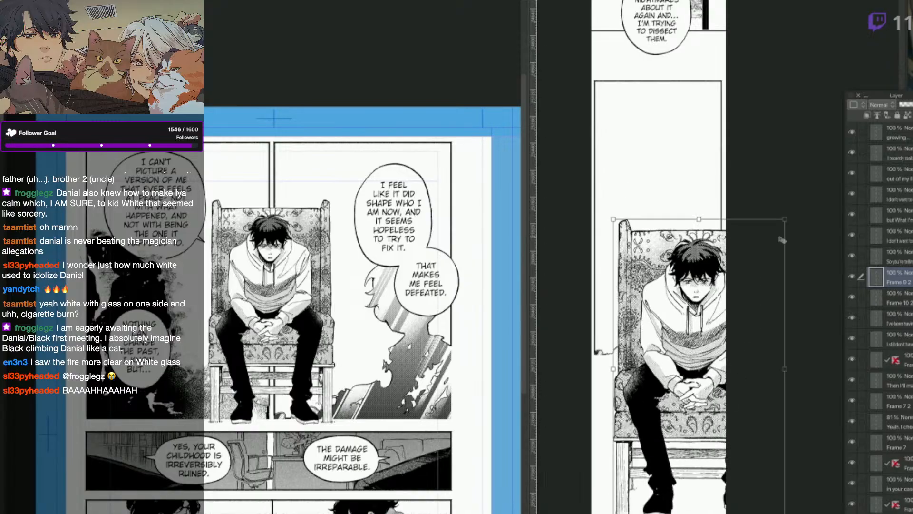
drag(785, 219, 728, 316)
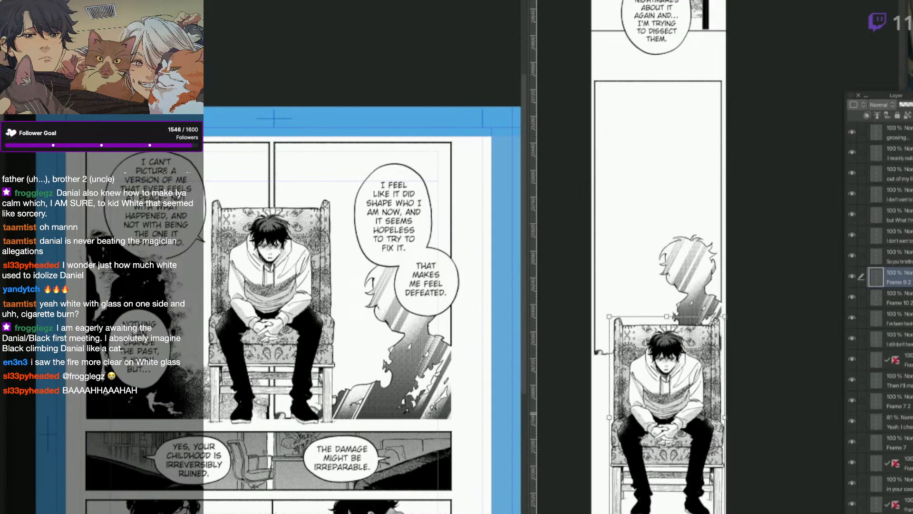
drag(692, 413, 659, 404)
key(Return)
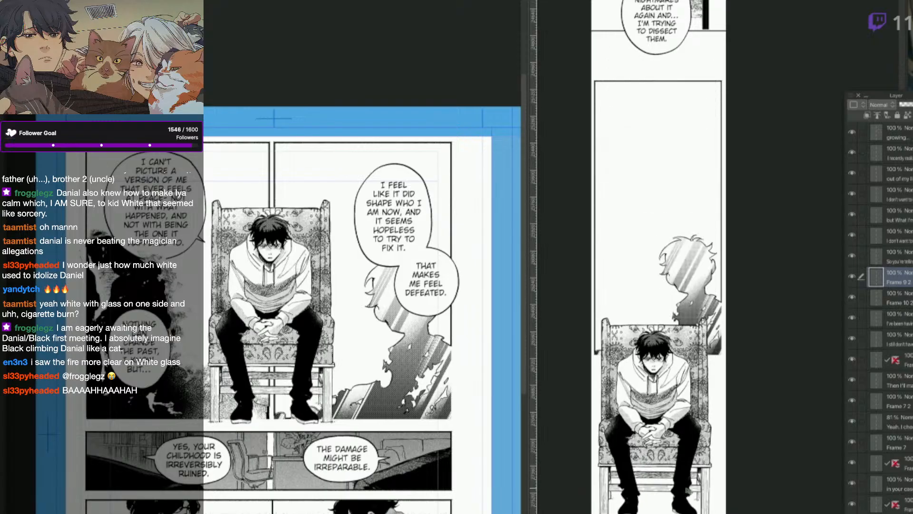
Shift the seated man upward so the chair back overlaps more of the silhouette panel.
drag(688, 490, 687, 482)
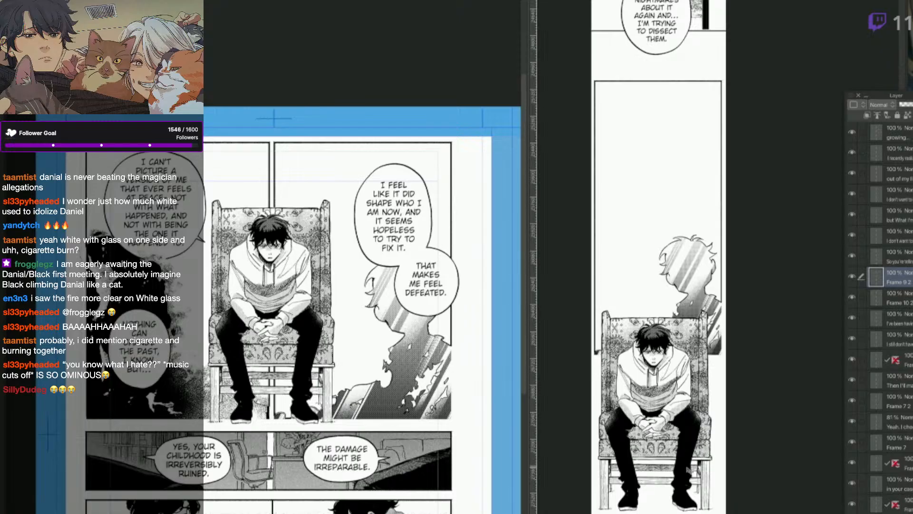
key(q)
click(674, 346)
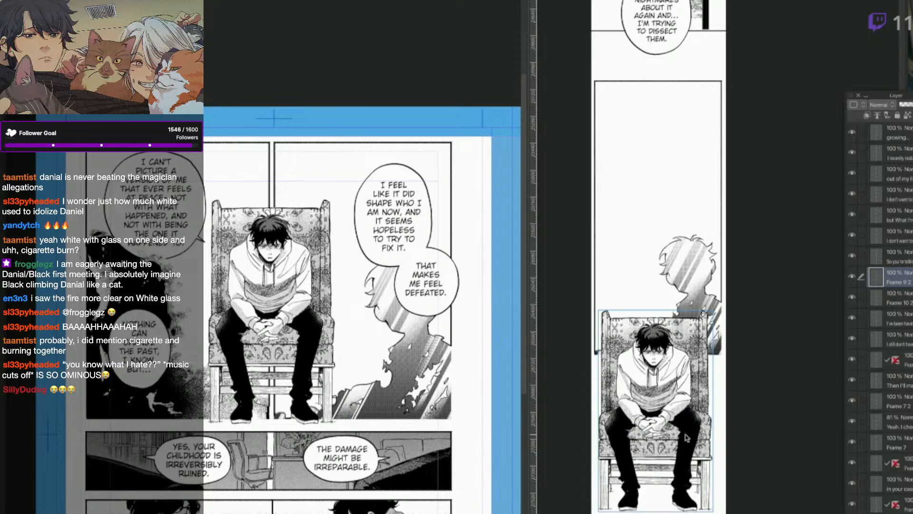
drag(699, 478, 711, 440)
Shorten the silhouette panel by moving the upper part of its frame down to just above the silhouette's head.
click(722, 234)
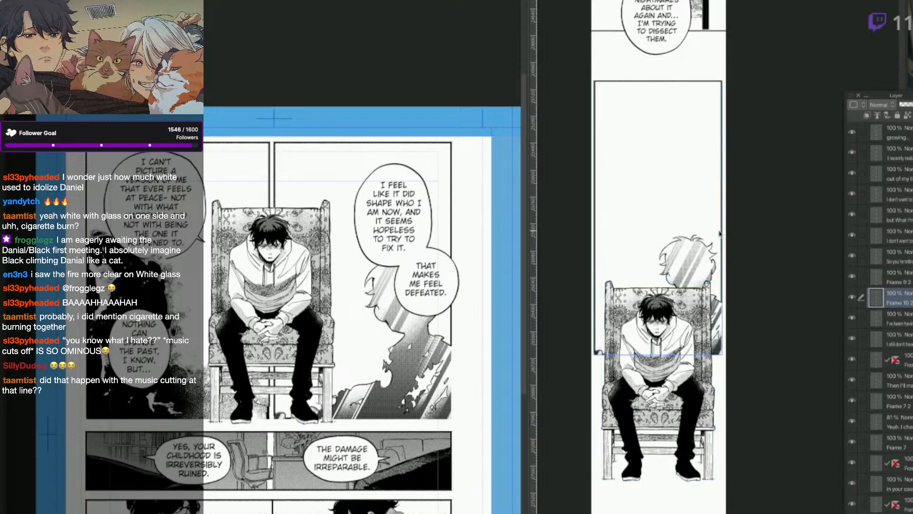
click(269, 168)
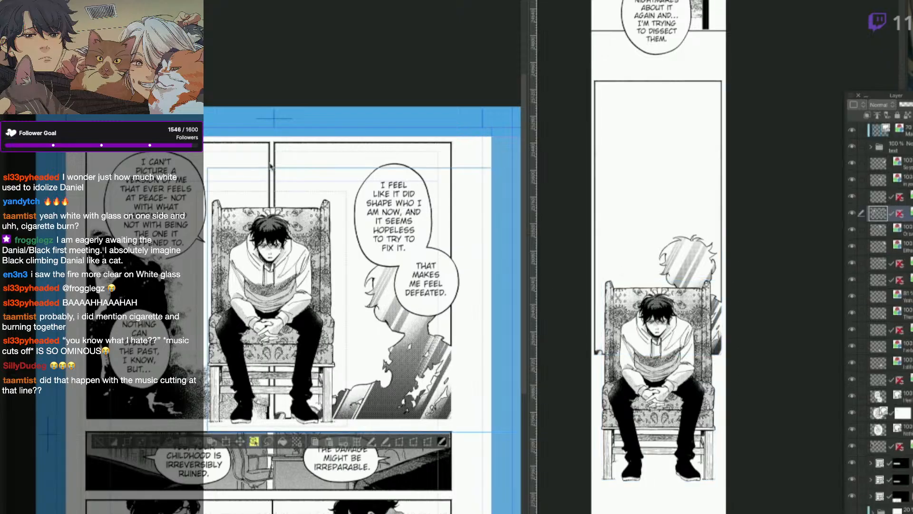
click(277, 149)
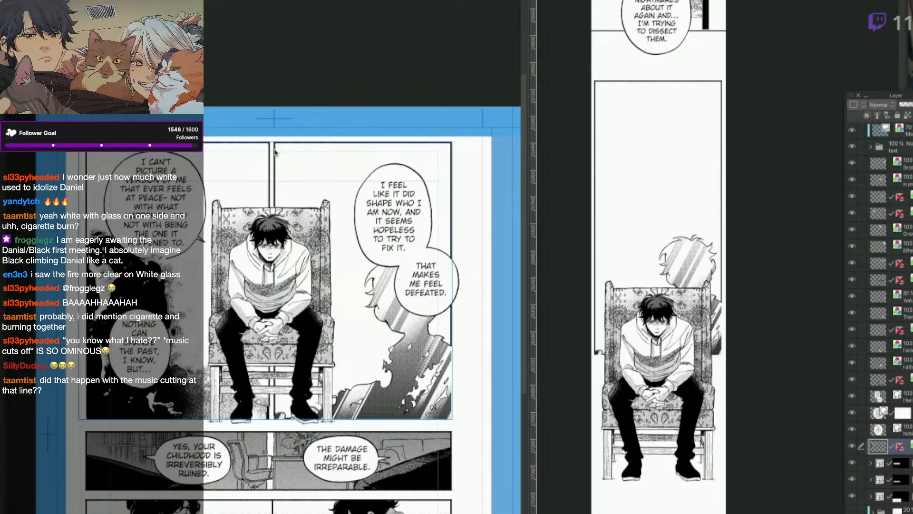
key(q)
key(q)
key(q)
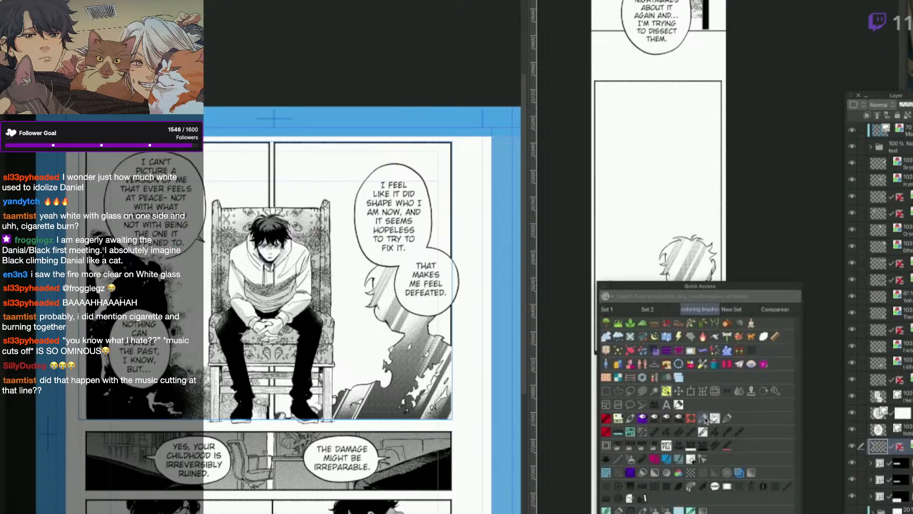
click(606, 391)
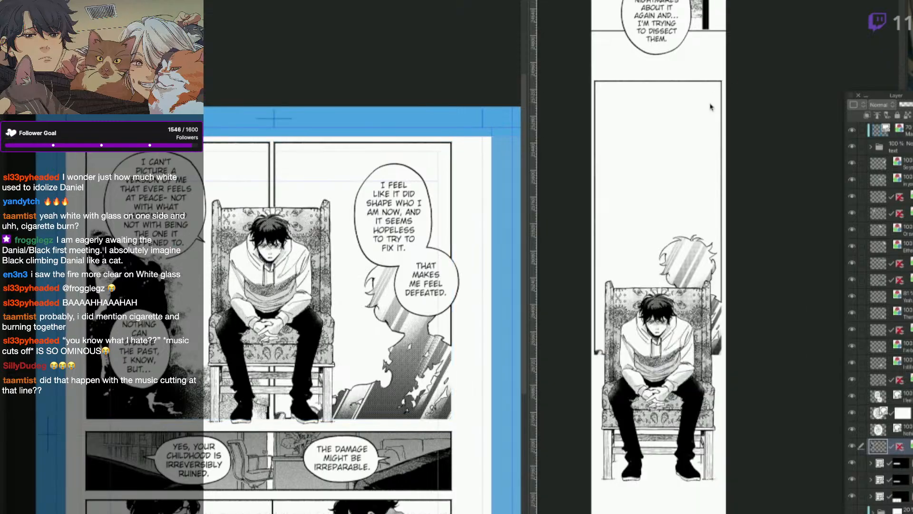
click(711, 107)
drag(728, 78, 545, 210)
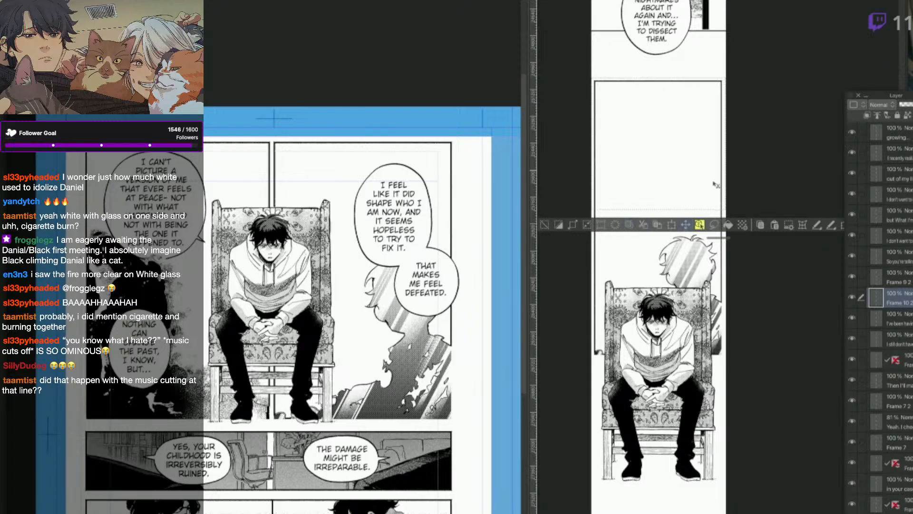
drag(715, 184, 728, 273)
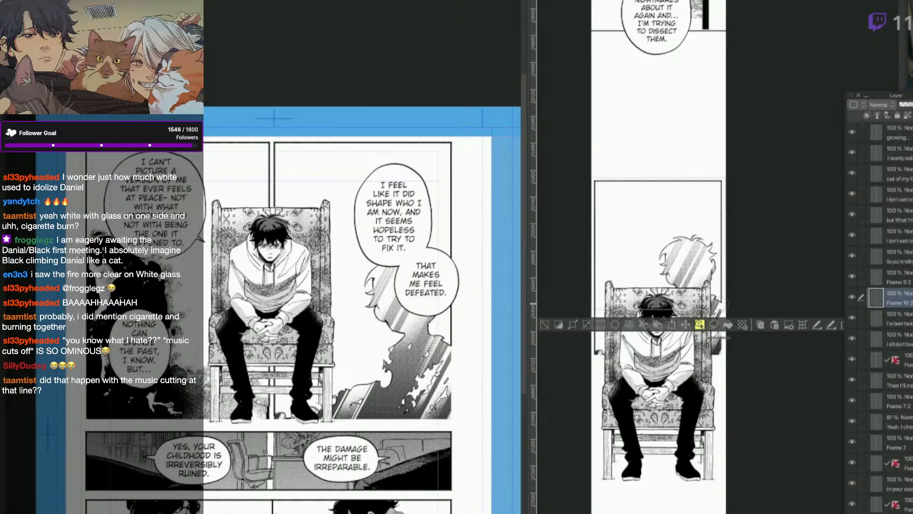
click(545, 324)
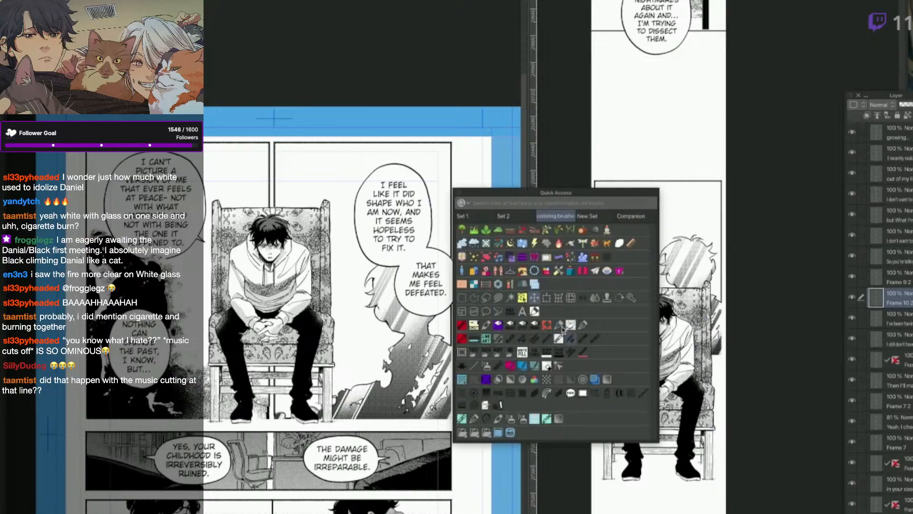
Move the shortened silhouette panel up so its lower edge sits just behind the top of the seated man's chair.
click(532, 297)
drag(705, 249, 713, 163)
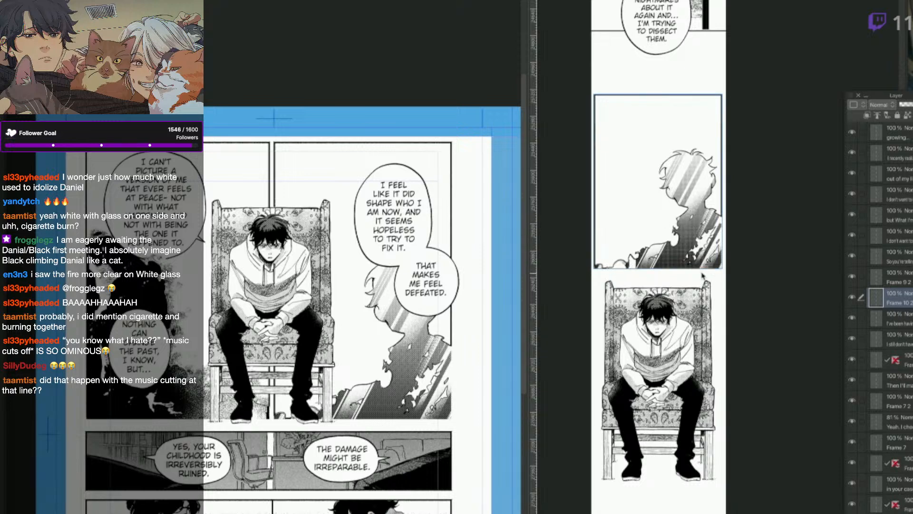
mouse_move(703, 275)
mouse_down()
mouse_move(709, 315)
mouse_move(711, 280)
mouse_up()
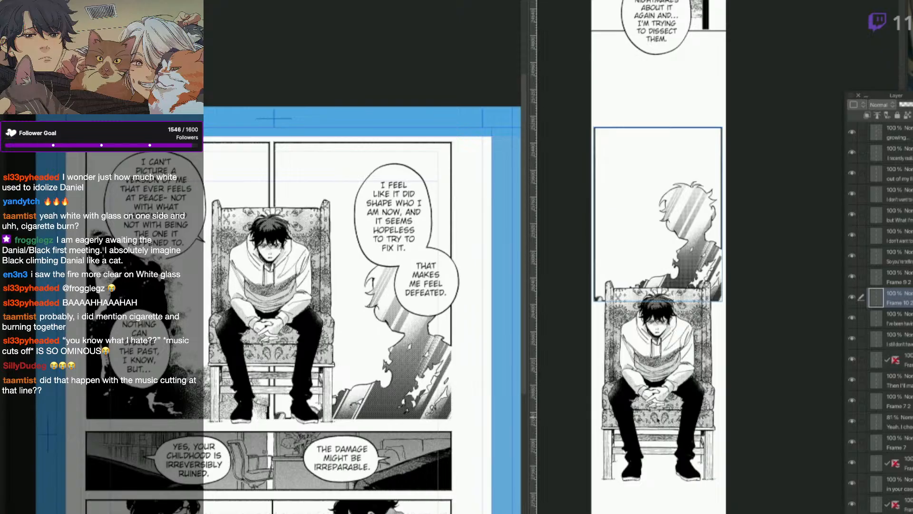
Rearrange the two speech balloons on the comic page so "That makes me feel defeated" joins the lower-left edge of the larger balloon.
click(434, 304)
click(459, 285)
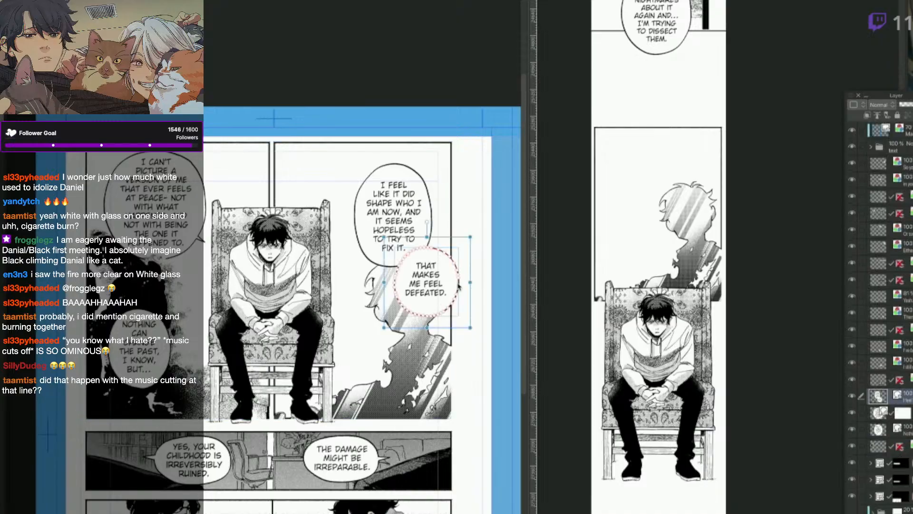
drag(460, 287, 441, 291)
key(k)
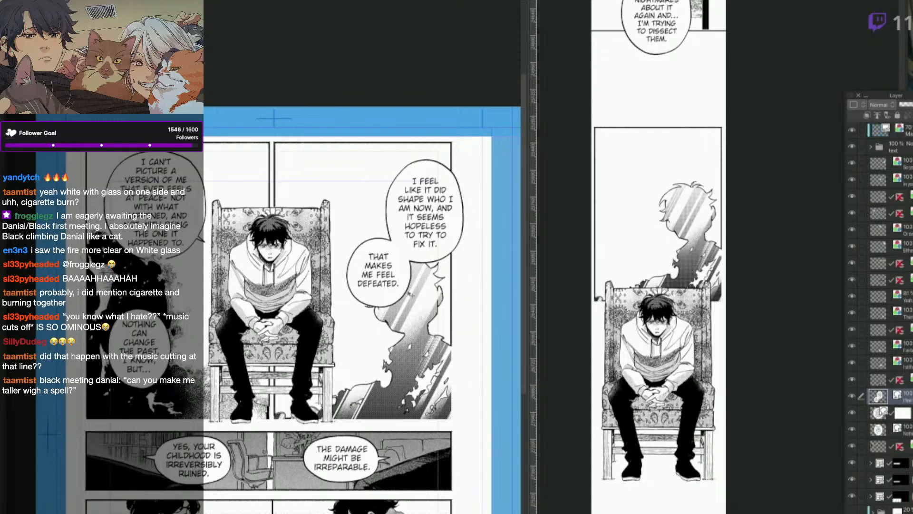
scroll(396, 285, up, 6)
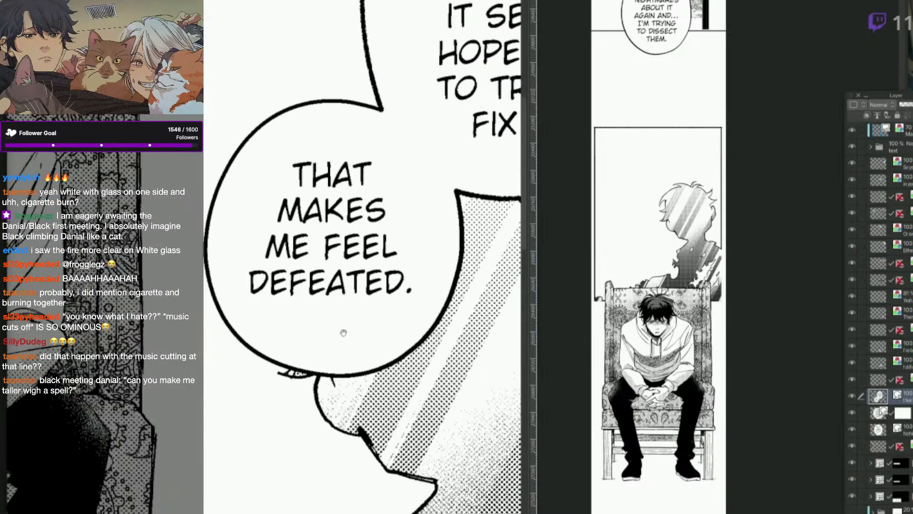
drag(276, 310, 472, 369)
scroll(189, 292, down, 3)
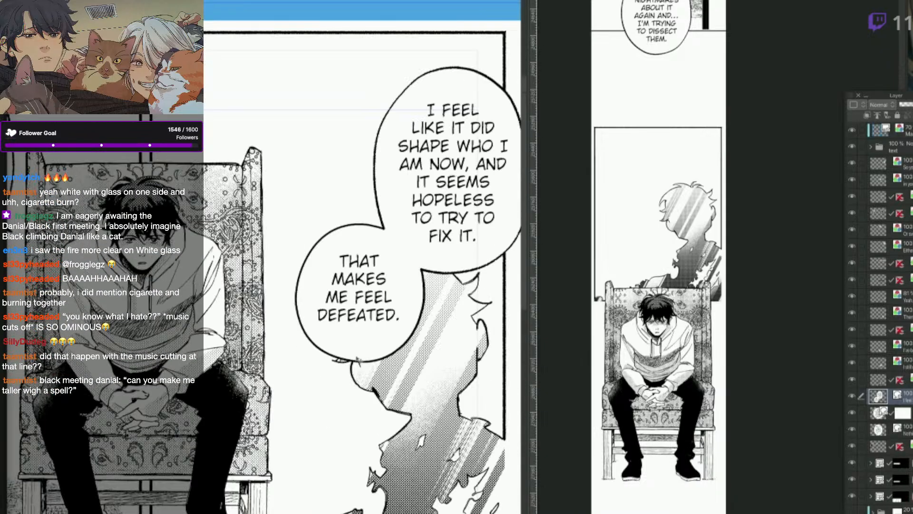
scroll(357, 359, down, 3)
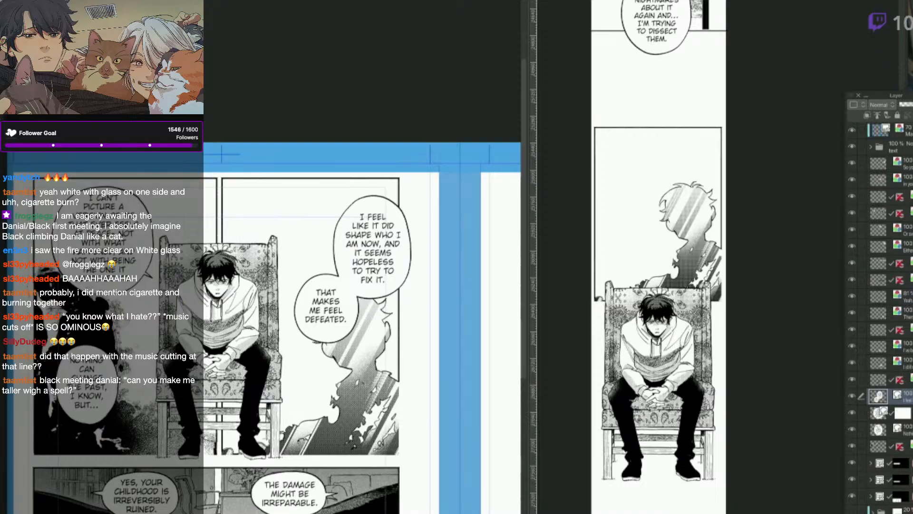
Convert the two joined balloons and their lettering on the comic page into one layer and copy it.
click(346, 335)
drag(348, 339, 355, 372)
click(358, 365)
click(352, 354)
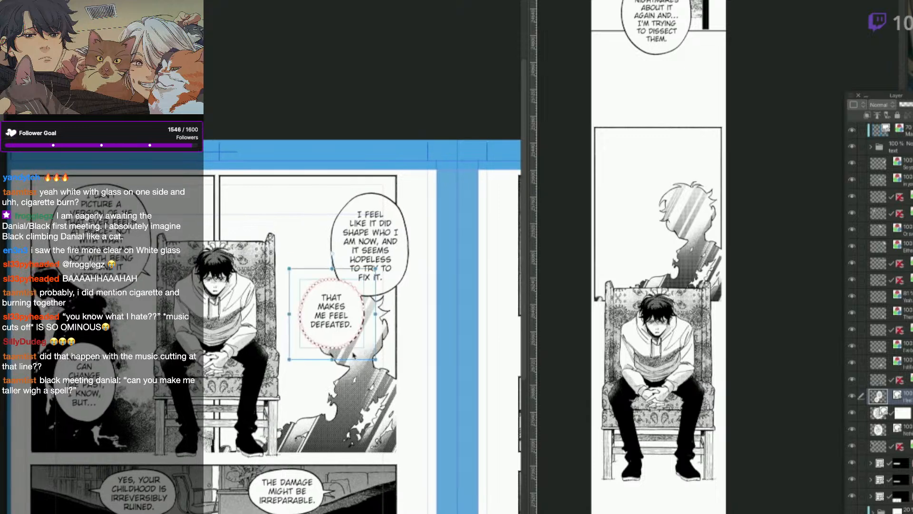
key(ctrl+z)
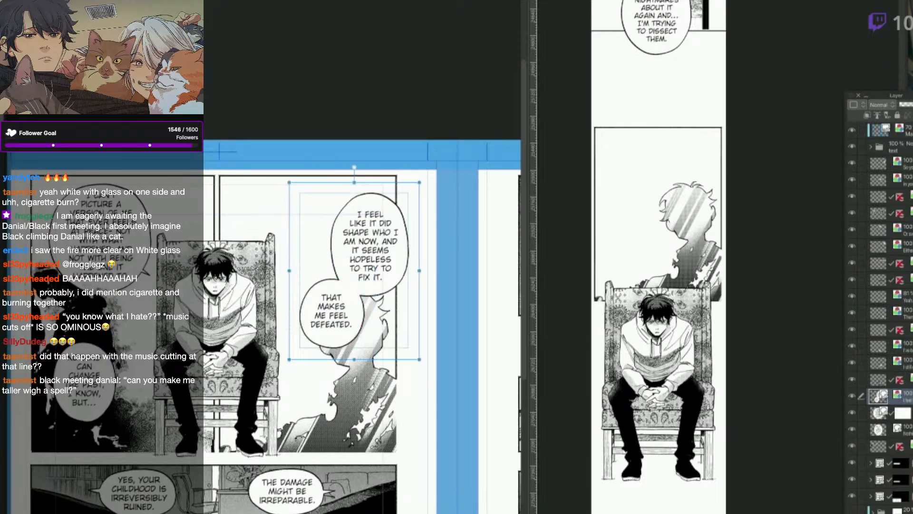
key(ctrl+d)
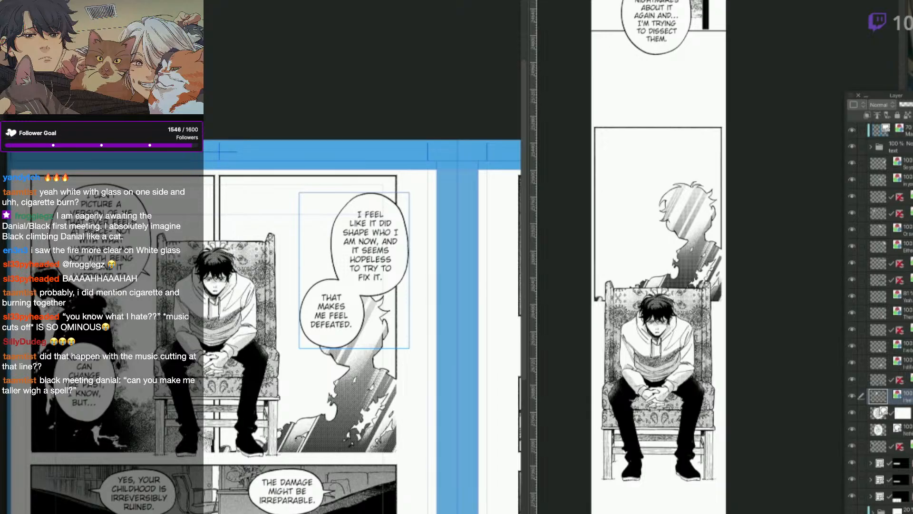
Paste the joined balloons into the strip and scale them down over the upper-left part of the silhouette panel.
key(ctrl+v)
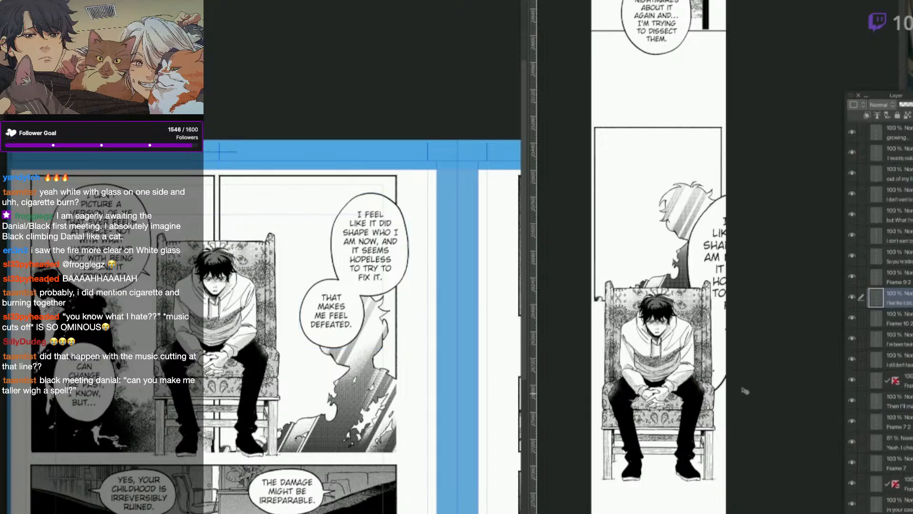
drag(791, 188, 700, 96)
drag(683, 163, 683, 175)
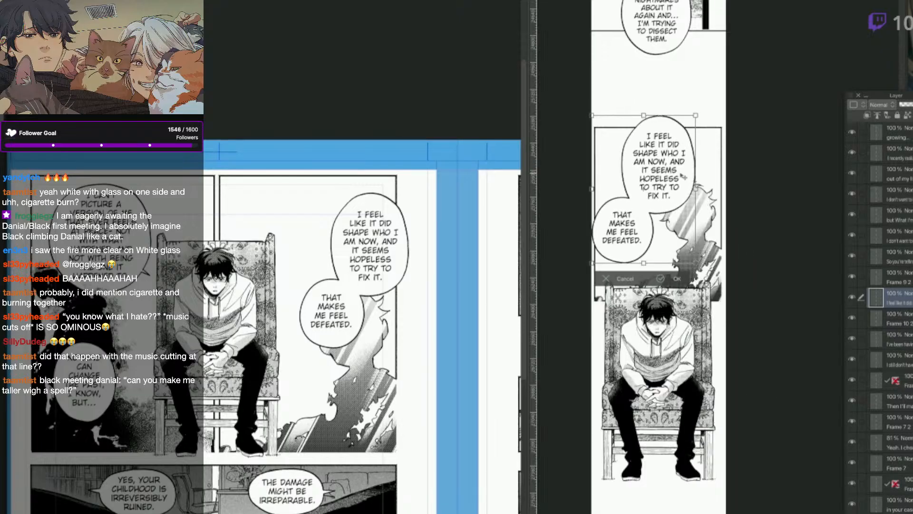
key(Return)
Lower the silhouette panel further behind the chair back and shift the joined balloons slightly to the right with it.
scroll(739, 169, up, 2)
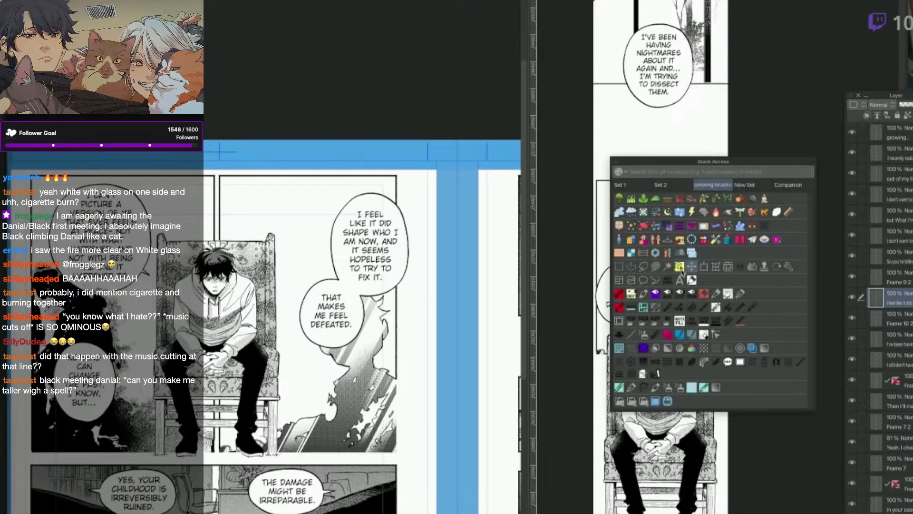
ctrl+click(719, 327)
drag(720, 327, 719, 344)
ctrl+click(637, 325)
drag(637, 326, 642, 318)
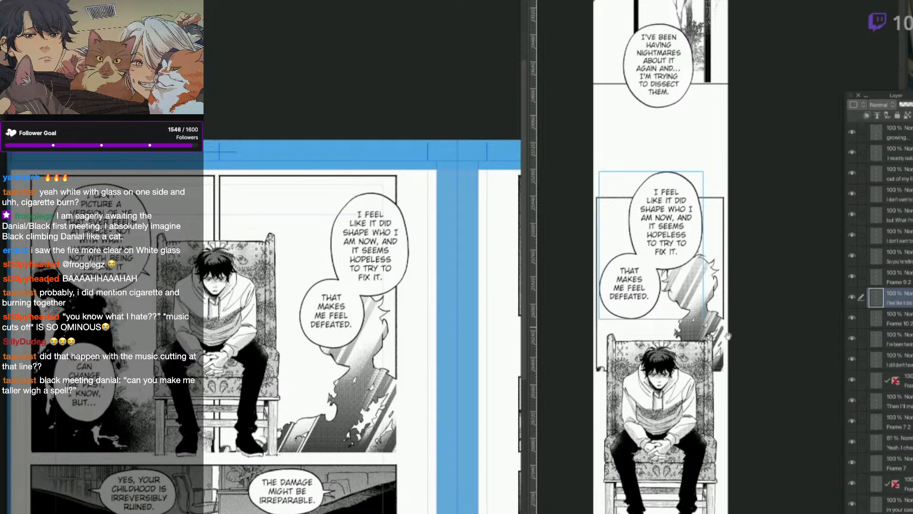
Lasso the "That makes me feel defeated" balloon in the strip and move it right, tighter under the larger balloon.
key(Tab)
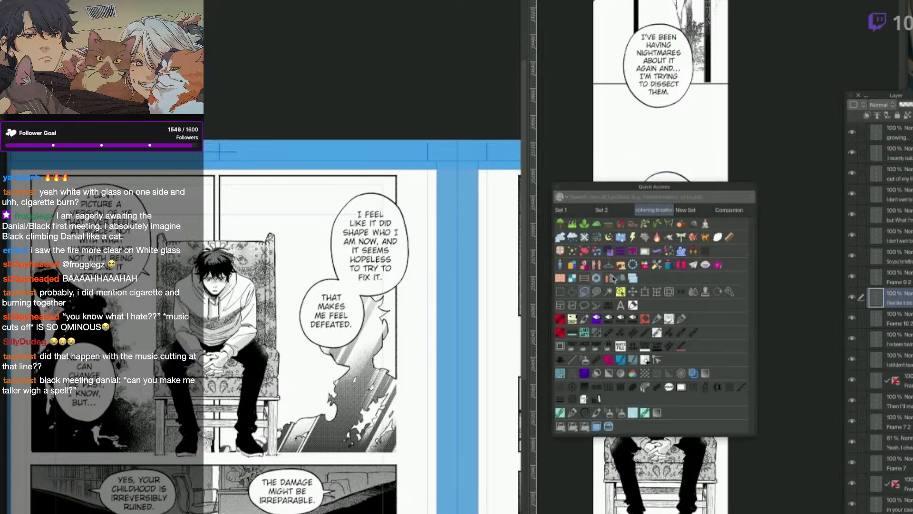
scroll(637, 256, up, 2)
mouse_move(632, 243)
mouse_down()
mouse_move(662, 266)
mouse_move(648, 349)
mouse_move(557, 313)
mouse_move(629, 242)
mouse_up()
click(685, 386)
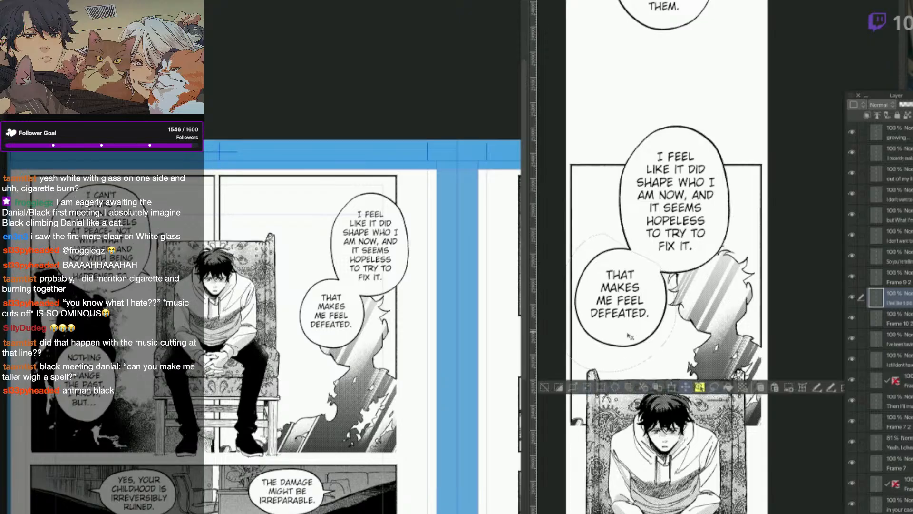
drag(630, 336, 643, 337)
click(544, 389)
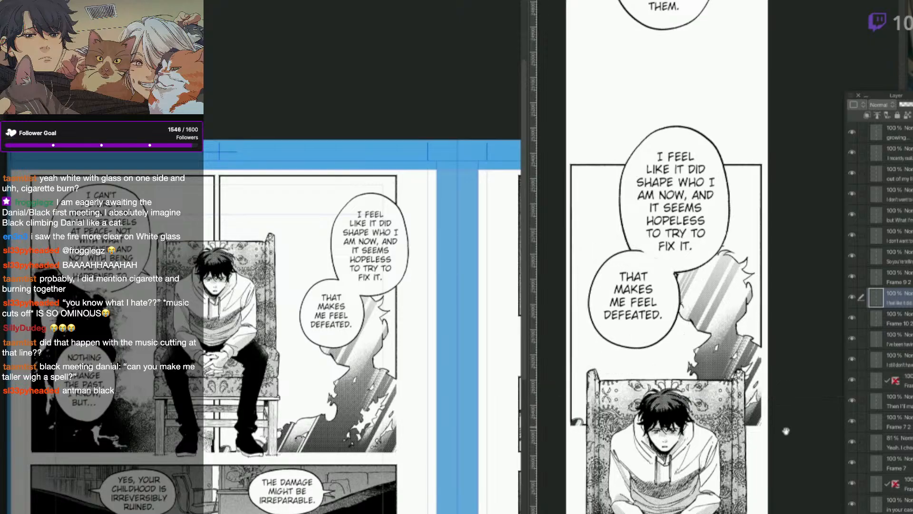
Shift the joined balloons left and slightly down so they clear more of the silhouette's head while staying inside the panel's side edge.
key(q)
click(780, 397)
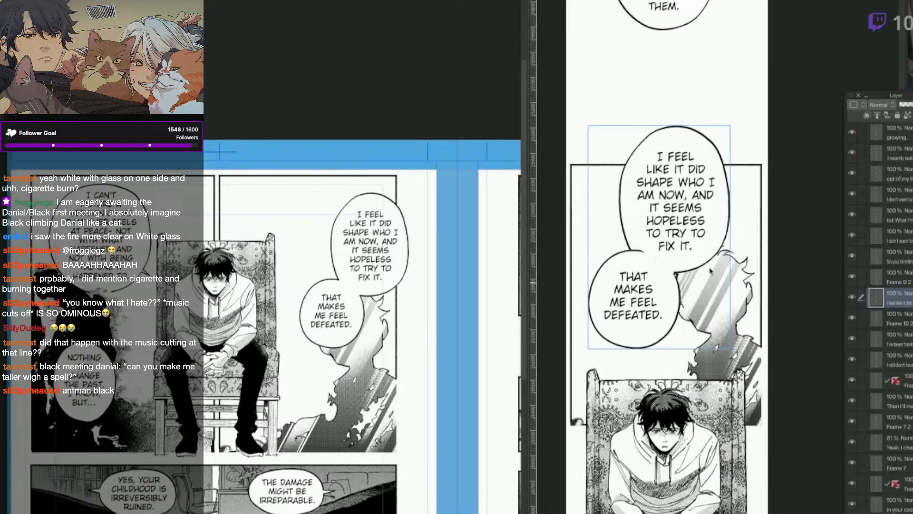
drag(710, 271, 694, 238)
key(Return)
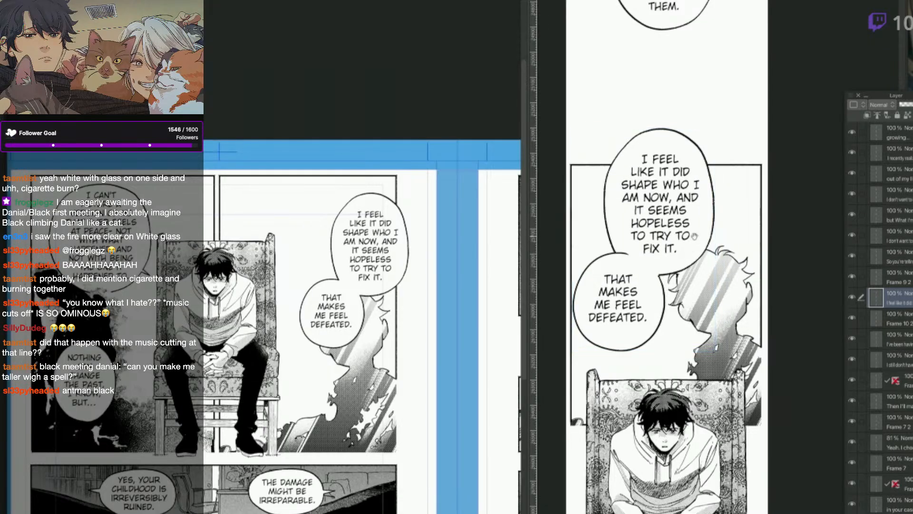
key(ctrl+t)
drag(637, 346, 641, 347)
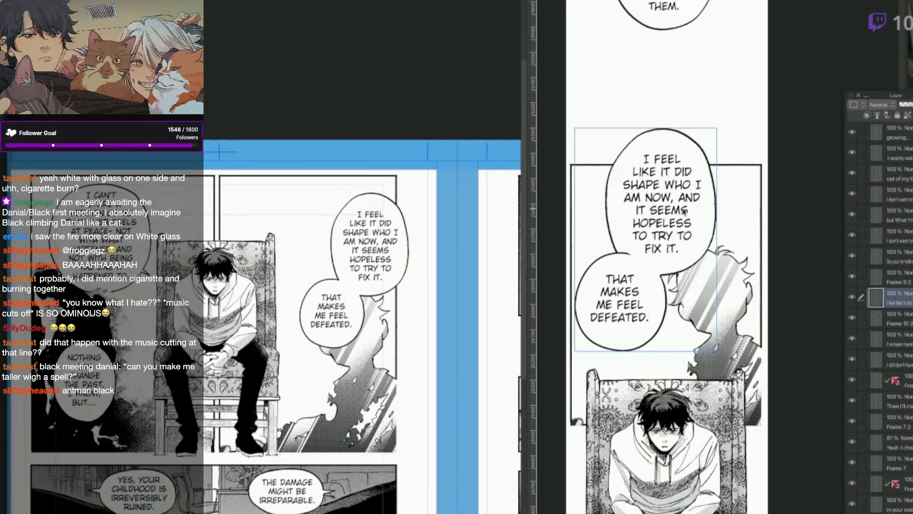
Clean up the seam between the joined balloons and add a small tail below "That makes me feel defeated" towards the seated man.
key(q)
click(707, 222)
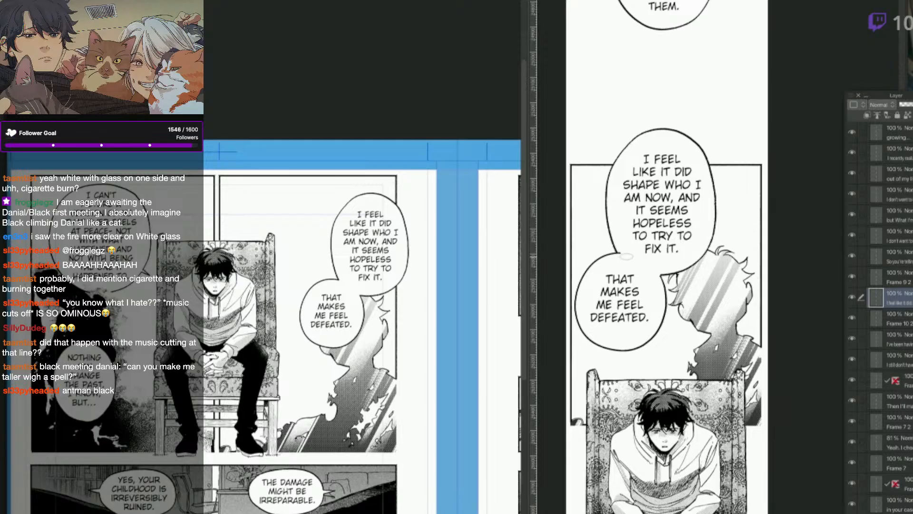
key(q)
click(628, 356)
scroll(656, 494, down, 1)
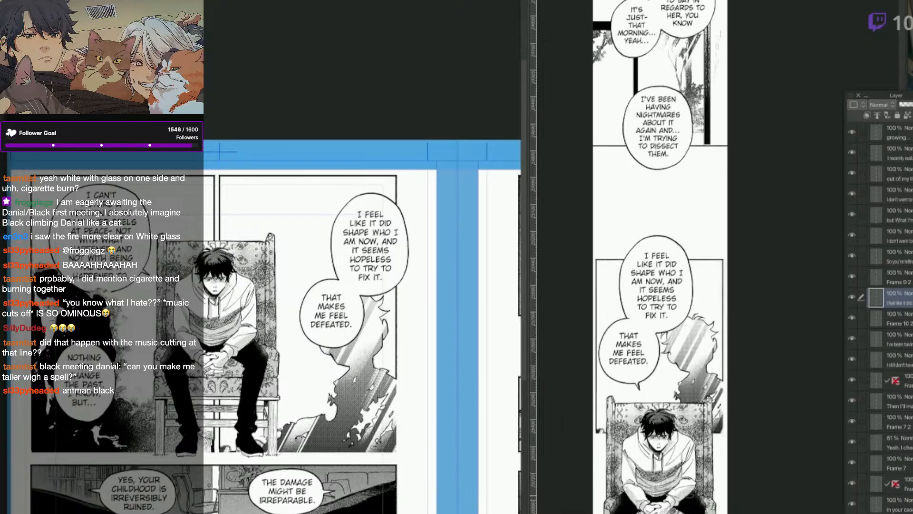
Copy the black splatter panel left of the seated man on the comic page and paste it into the strip.
drag(690, 495, 717, 408)
click(722, 371)
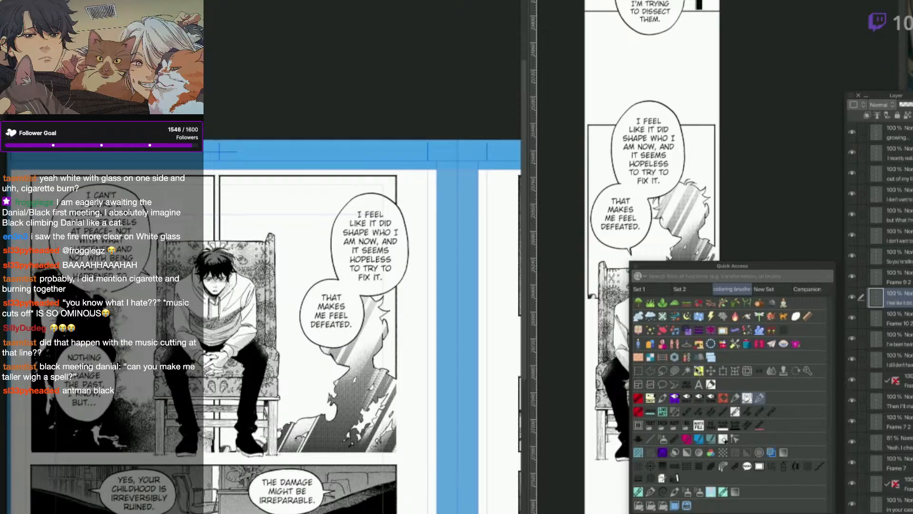
click(215, 201)
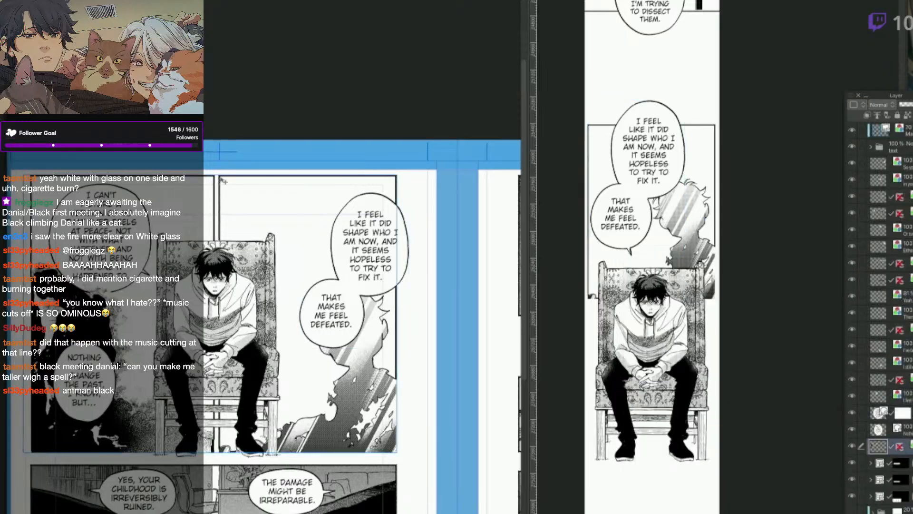
key(m)
drag(217, 171, 27, 455)
key(ctrl+c)
click(724, 499)
key(ctrl+v)
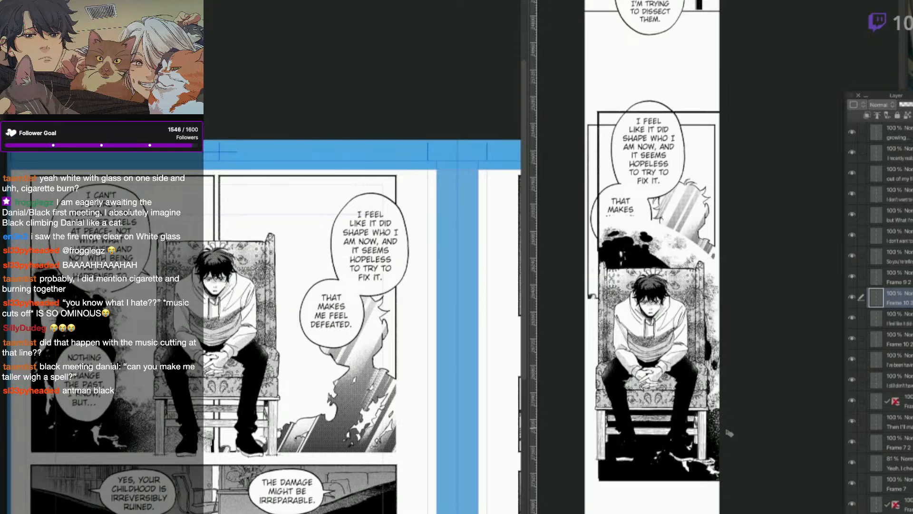
Scale the pasted splatter panel to the strip's width and place it behind the chair legs below the seated man.
drag(728, 433, 680, 509)
key(ctrl+t)
drag(682, 452, 678, 509)
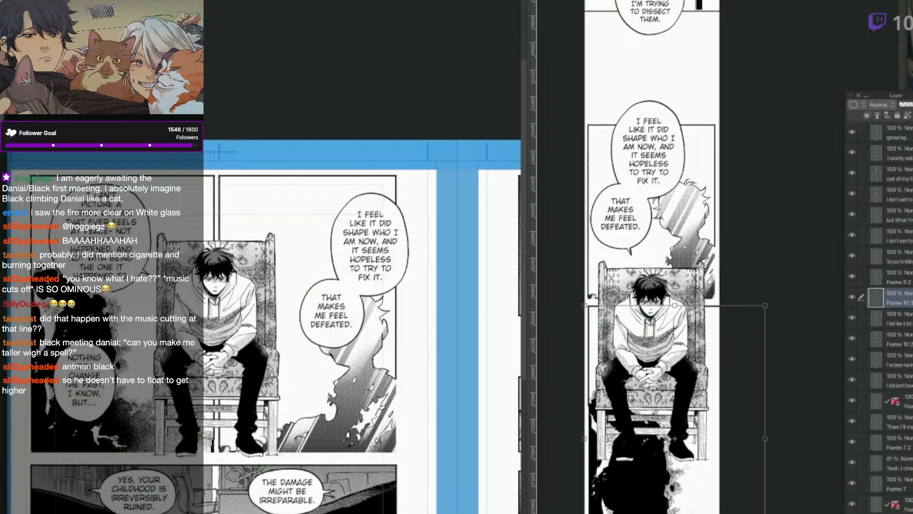
drag(766, 513, 716, 498)
drag(675, 428, 676, 513)
key(Return)
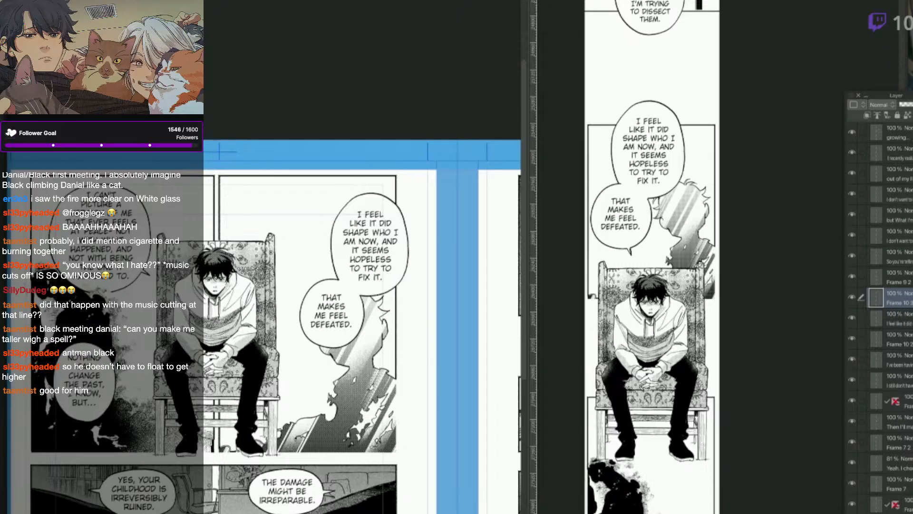
key(ctrl+t)
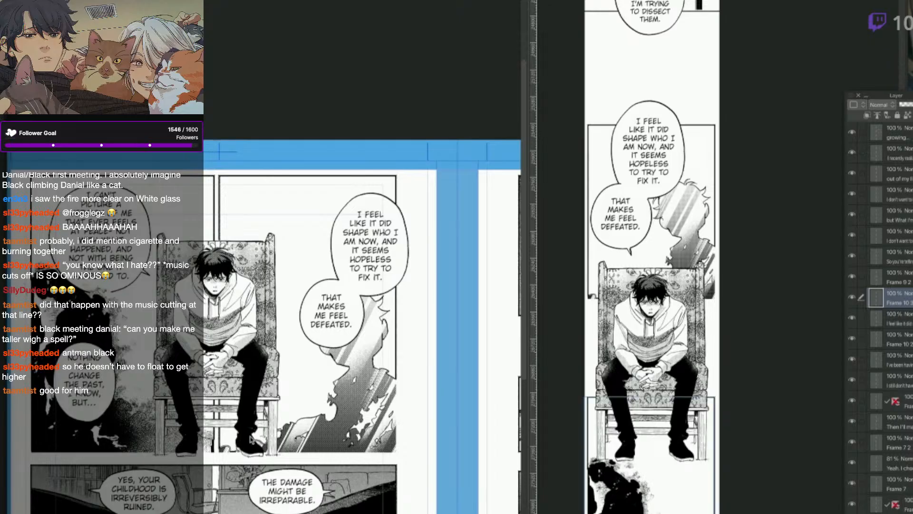
key(Return)
Change the tail of the "I can't picture a version of me" balloon on the comic page to point up from its upper-left edge.
click(879, 412)
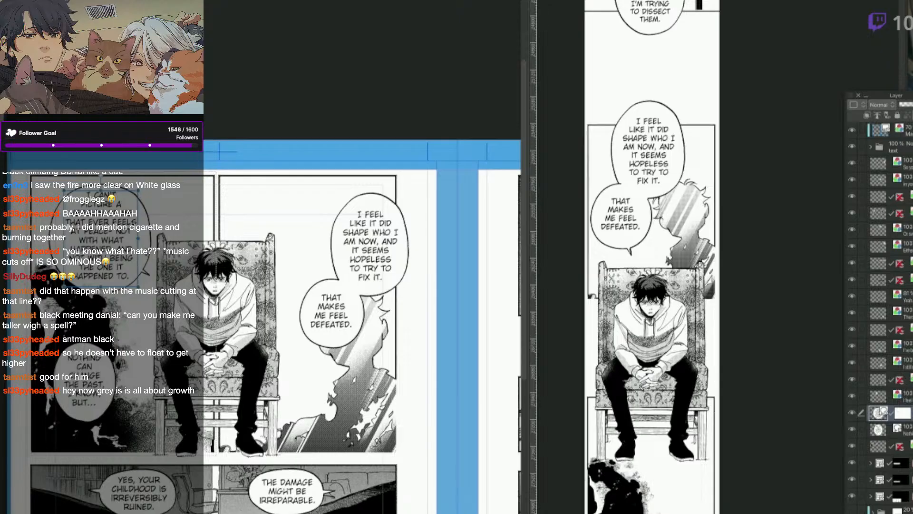
key(ctrl+t)
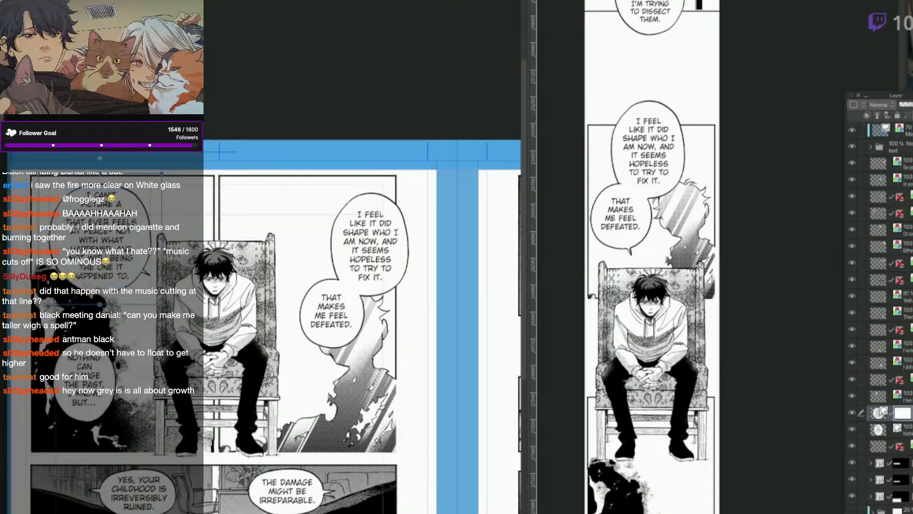
click(880, 411)
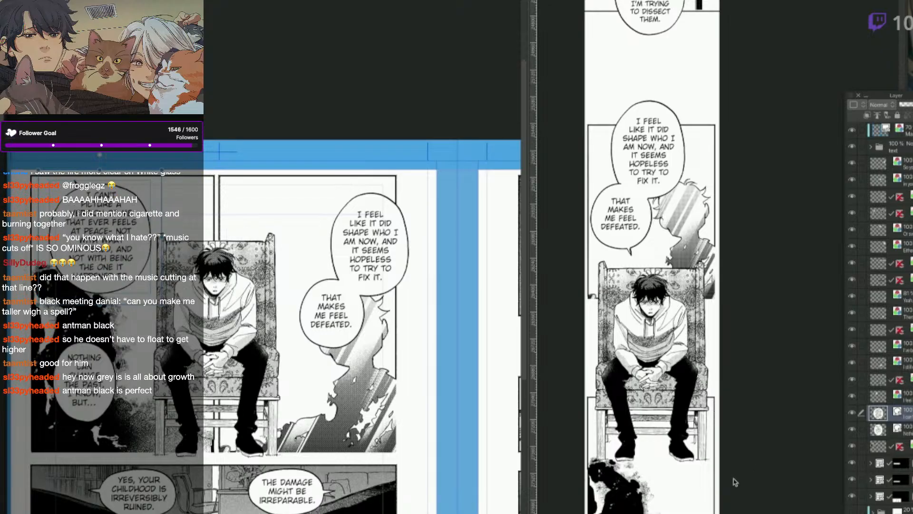
Move the splatter panel in the strip down until its upper edge sits near the seated man's feet.
click(733, 494)
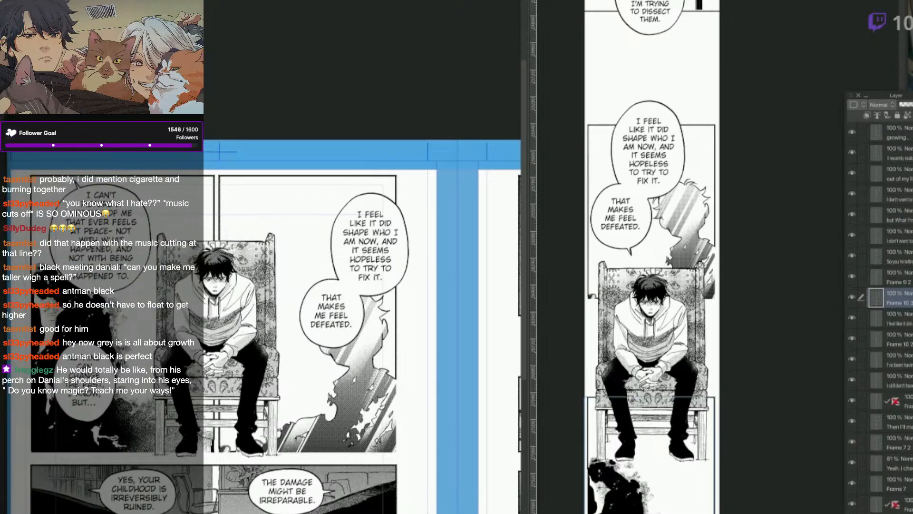
drag(650, 456, 651, 483)
Copy the "I can't picture a version of me" balloon into the strip and place it over the splatter panel's right side, below the man's feet.
click(134, 270)
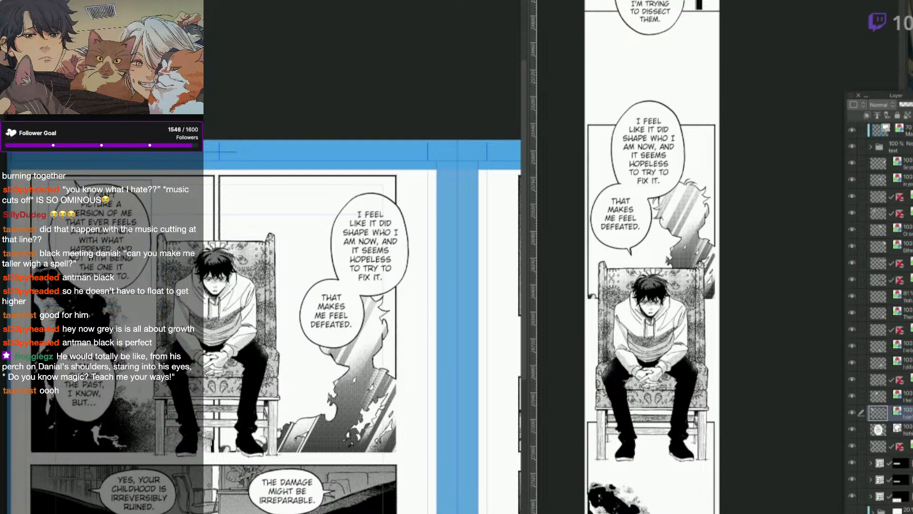
key(ctrl+v)
drag(803, 290, 735, 485)
key(Return)
mouse_move(680, 495)
mouse_down()
mouse_move(676, 508)
mouse_move(684, 508)
mouse_up()
key(ctrl+t)
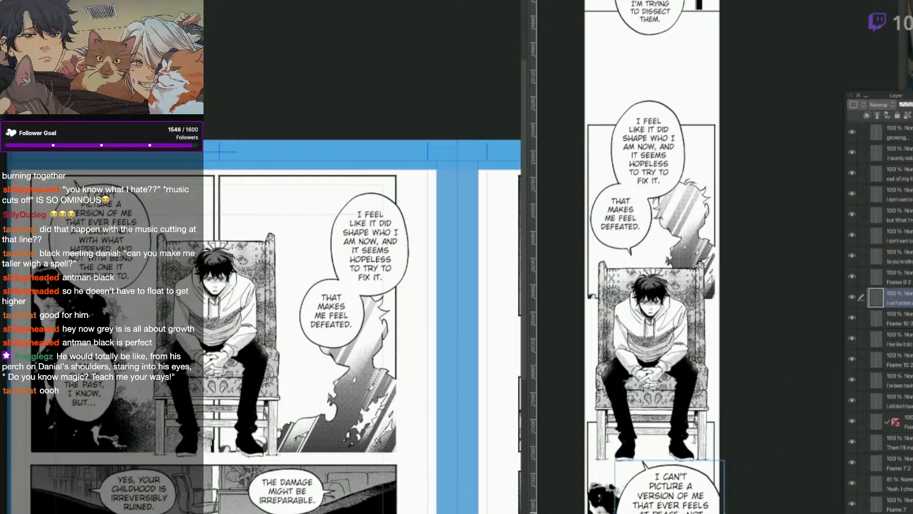
Cover the white patch in the strip's splatter panel, at its lower-right corner, with matching dark texture.
click(898, 318)
scroll(741, 510, down, 3)
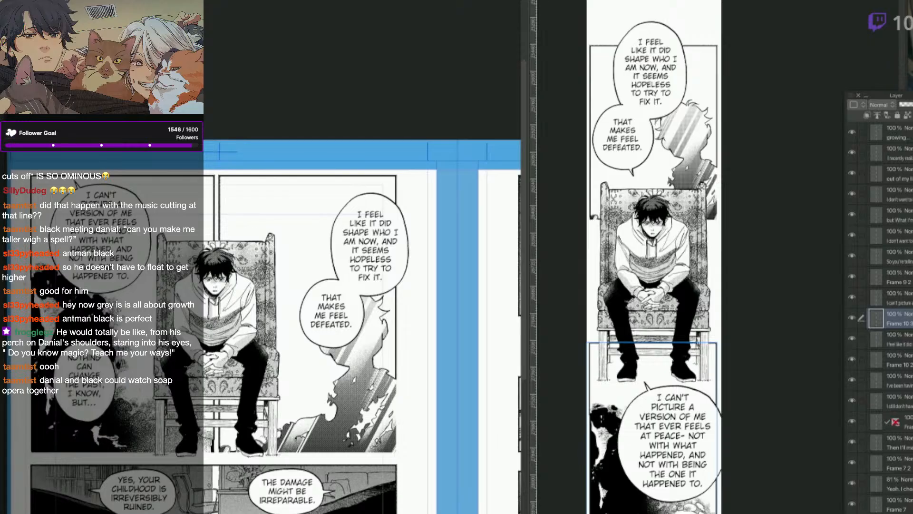
drag(687, 481, 685, 437)
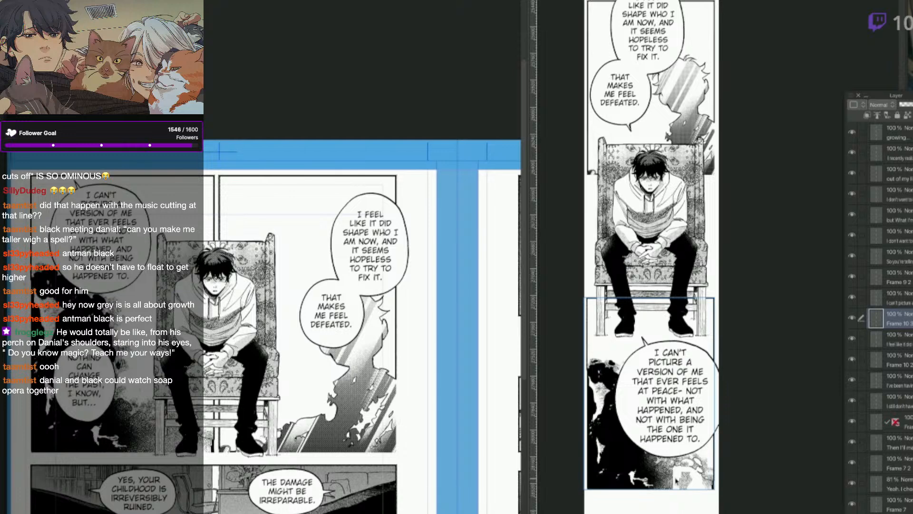
key(F6)
key(F6)
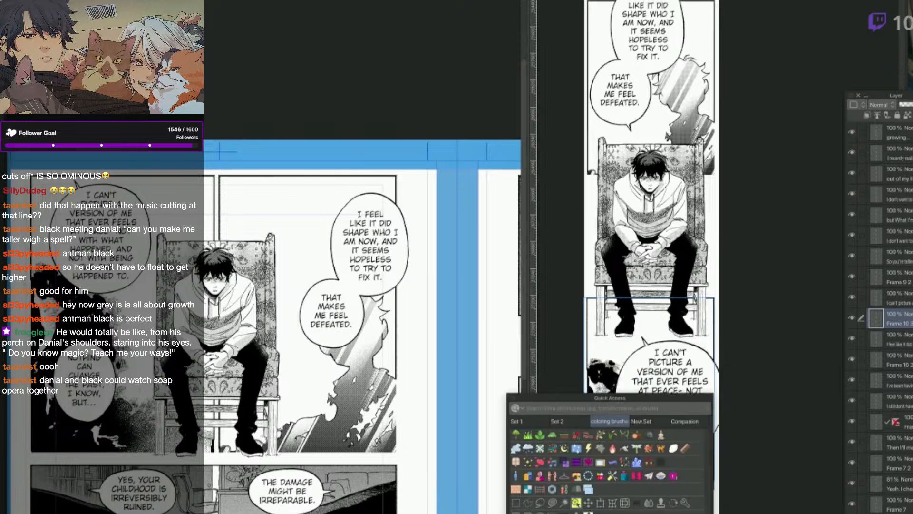
key(F6)
scroll(713, 493, up, 2)
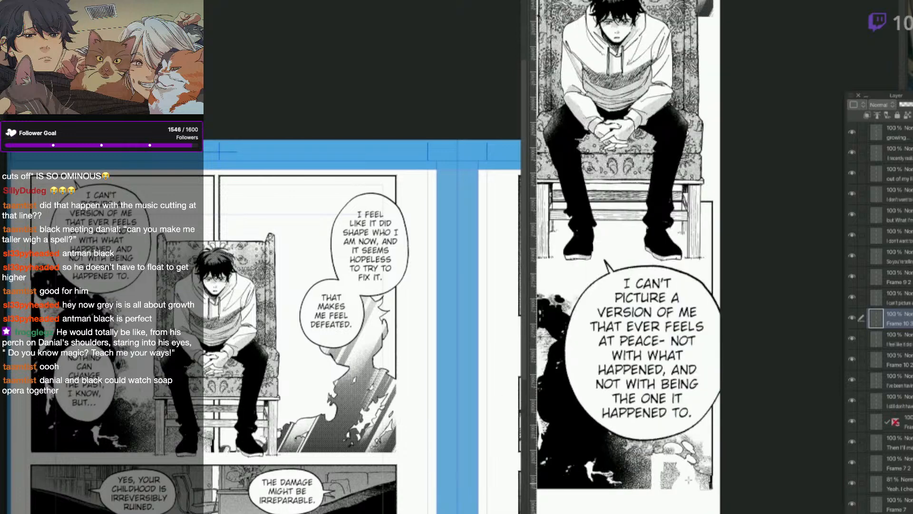
key(ctrl+d)
key(q)
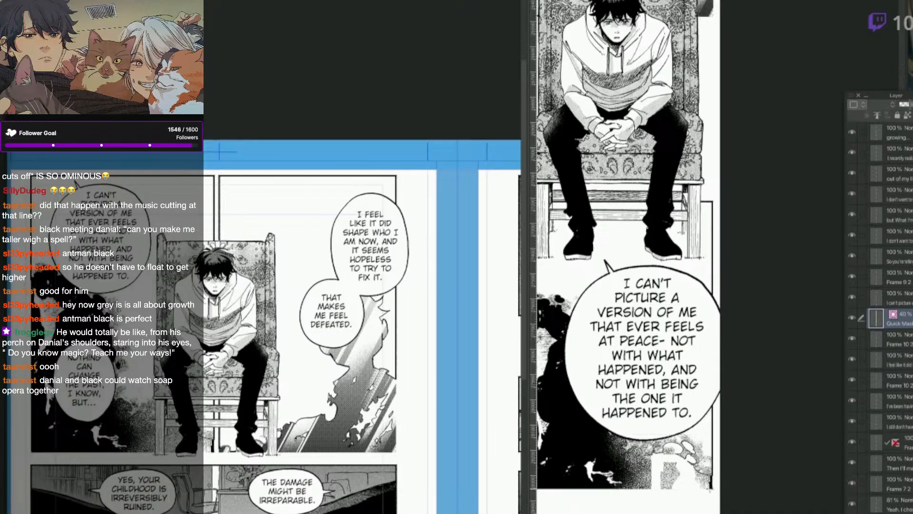
drag(716, 491, 586, 425)
click(672, 458)
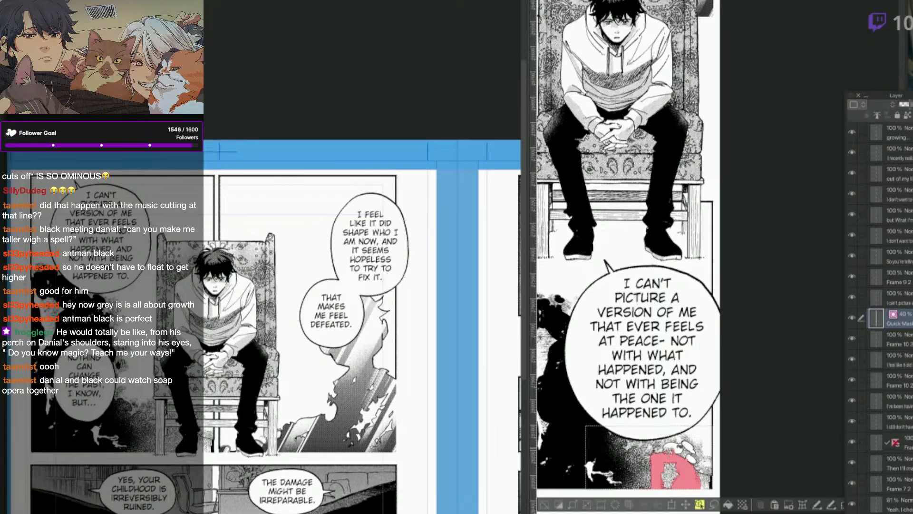
key(q)
key(F6)
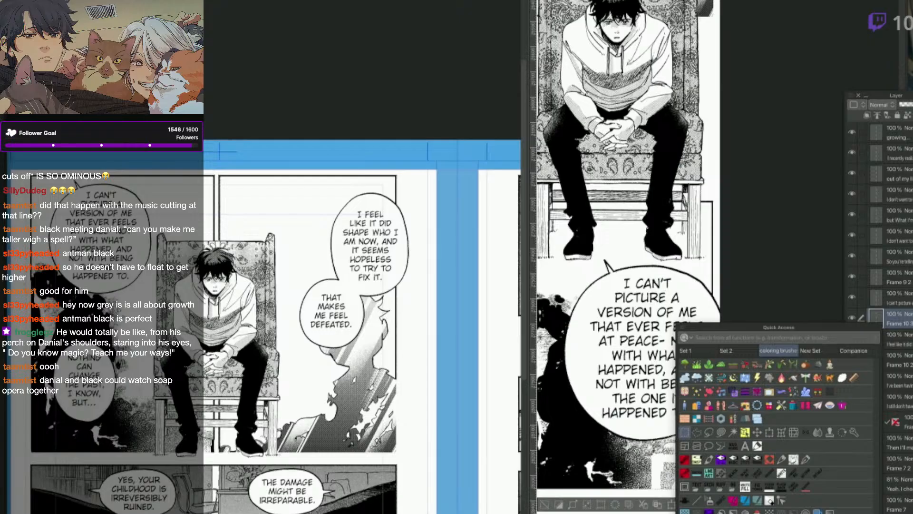
key(F6)
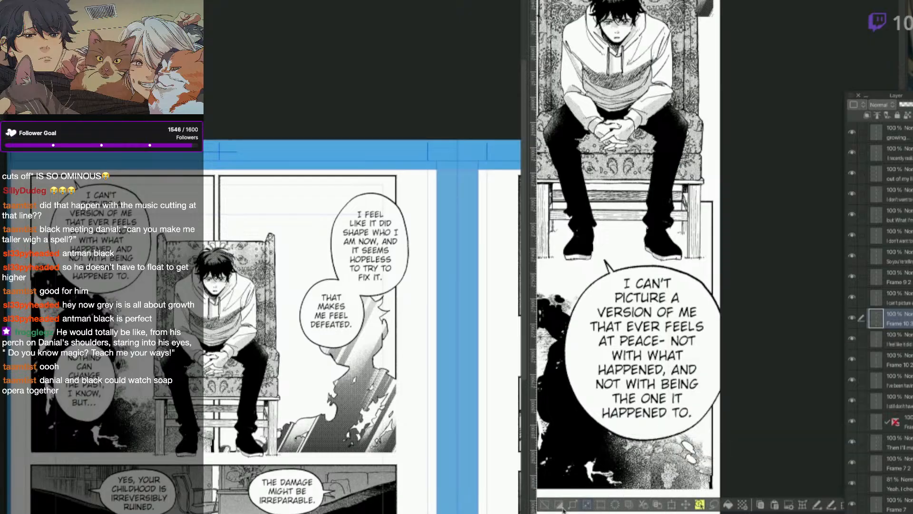
Copy the "Nothing can change the past, I know, but..." balloon from the comic page into the strip, overlapping the splatter panel's lower-left edge.
key(ctrl+minus)
click(545, 463)
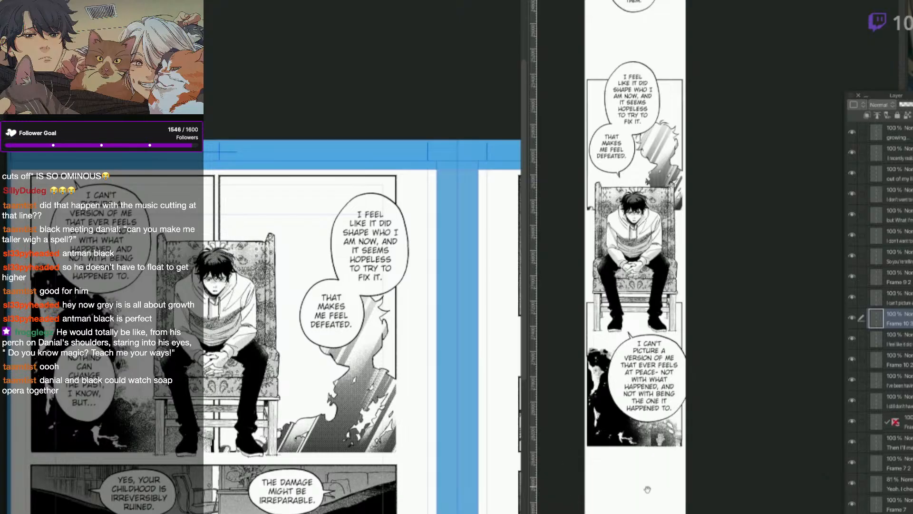
drag(647, 489, 665, 513)
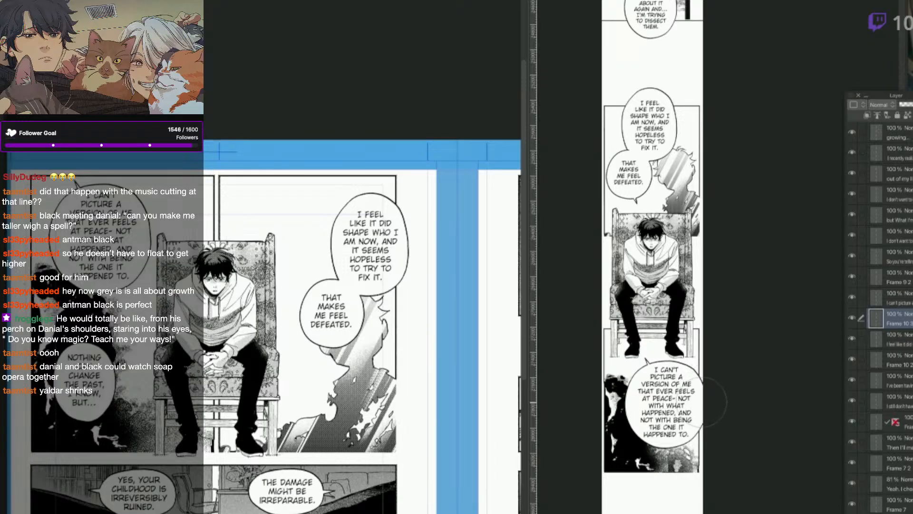
drag(703, 435, 707, 420)
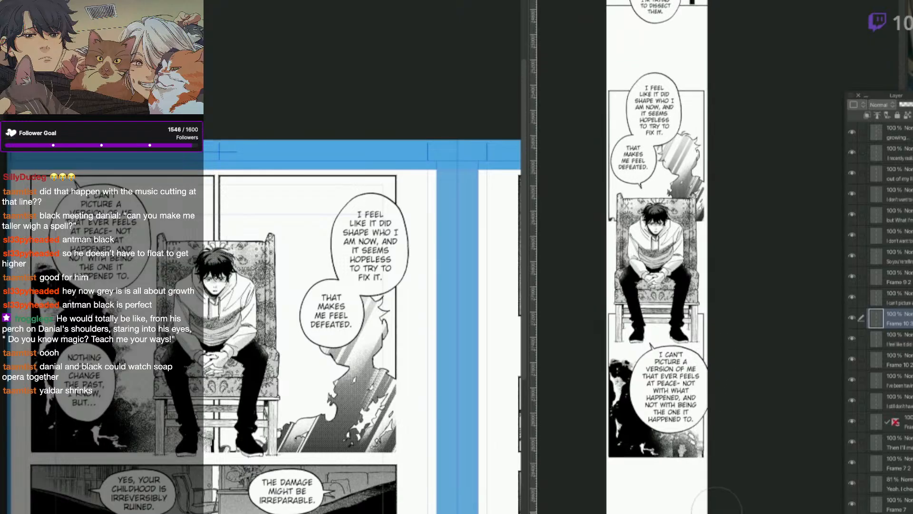
click(100, 411)
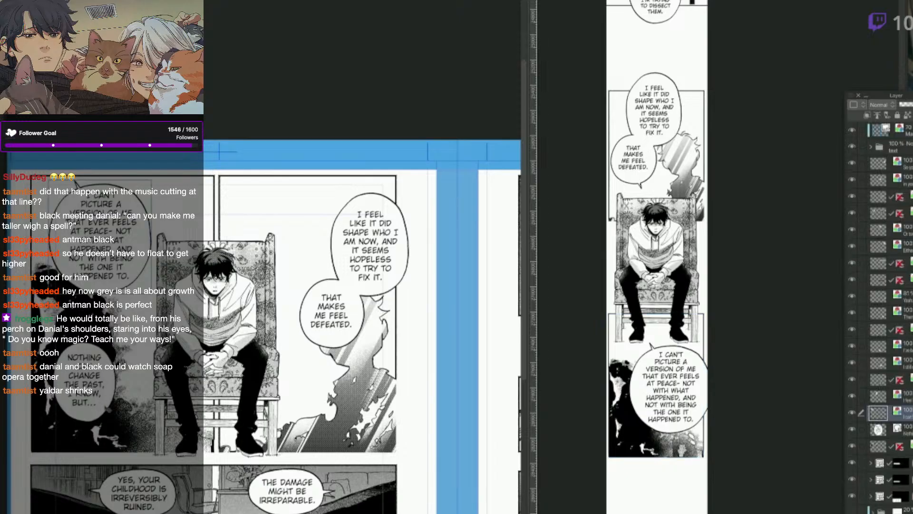
click(101, 412)
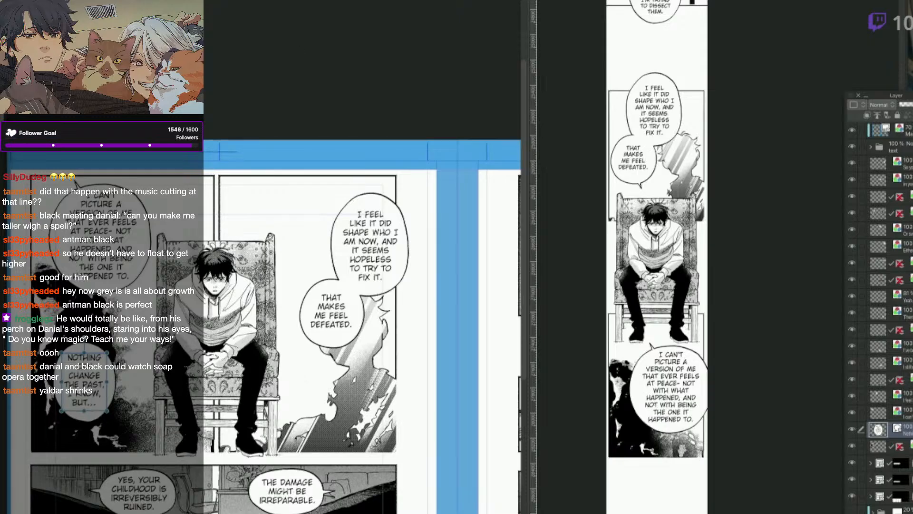
click(109, 398)
key(ctrl+c)
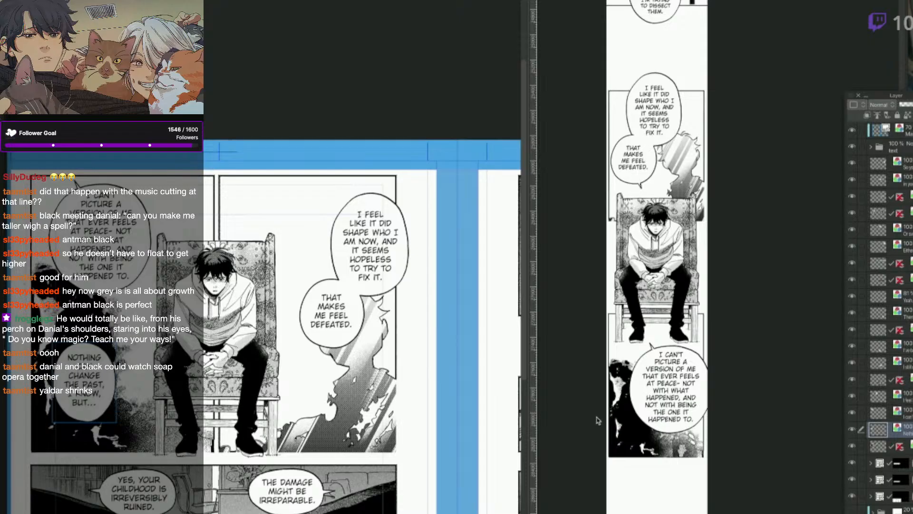
click(673, 455)
key(ctrl+v)
drag(743, 319, 675, 512)
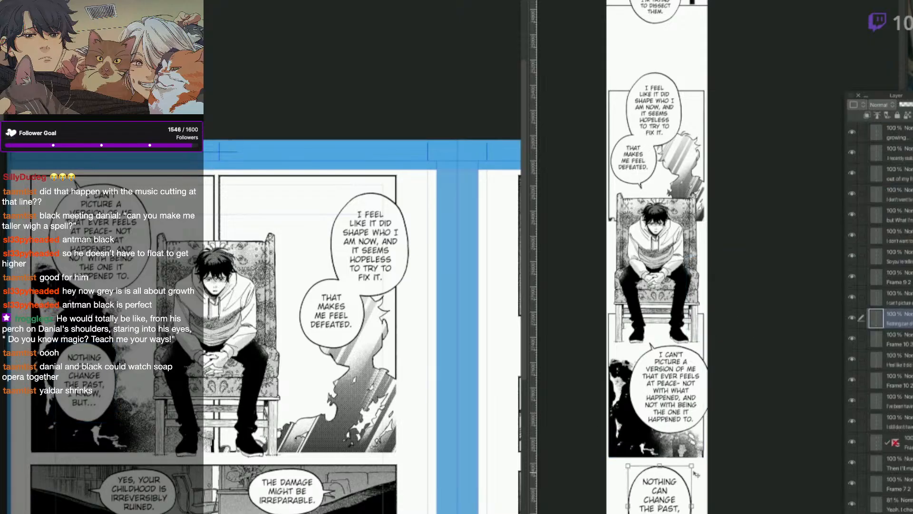
drag(692, 469, 661, 469)
key(Return)
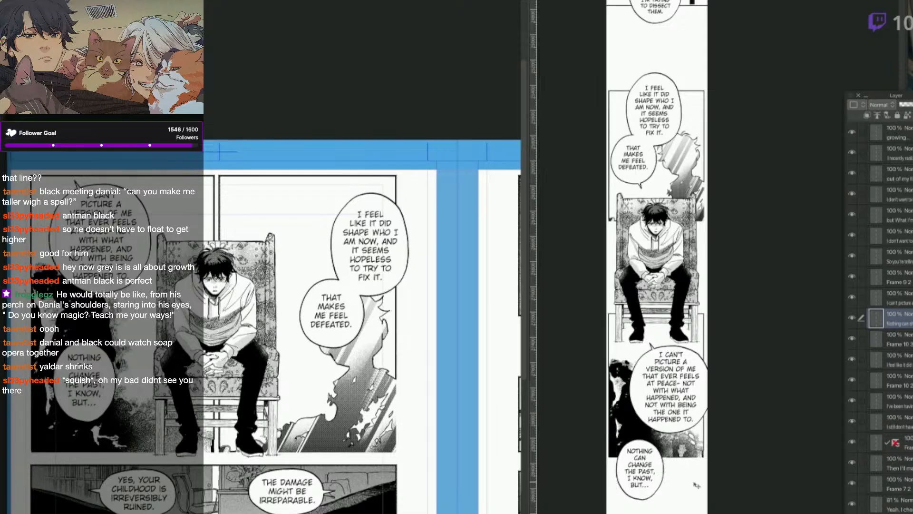
drag(718, 375, 710, 384)
drag(658, 473, 659, 469)
scroll(700, 445, down, 1)
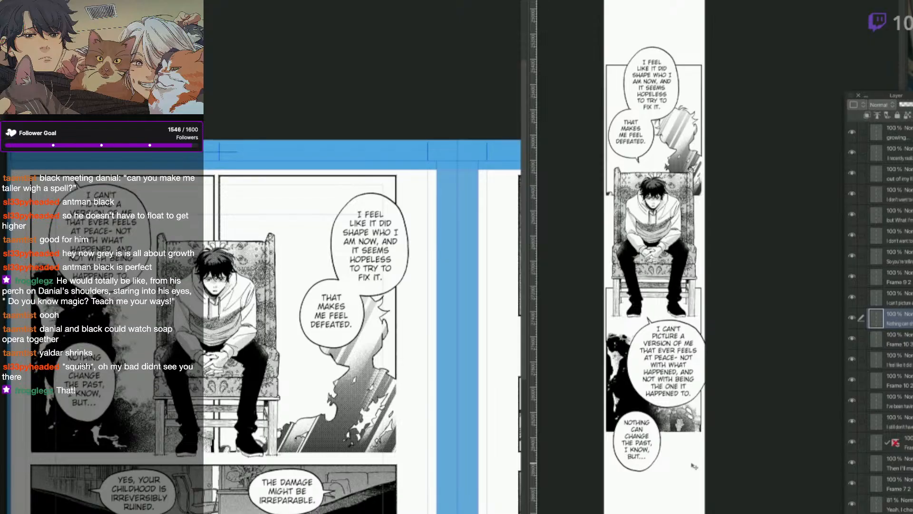
Nudge the "Nothing can change the past" balloon in the strip slightly down.
scroll(753, 390, down, 6)
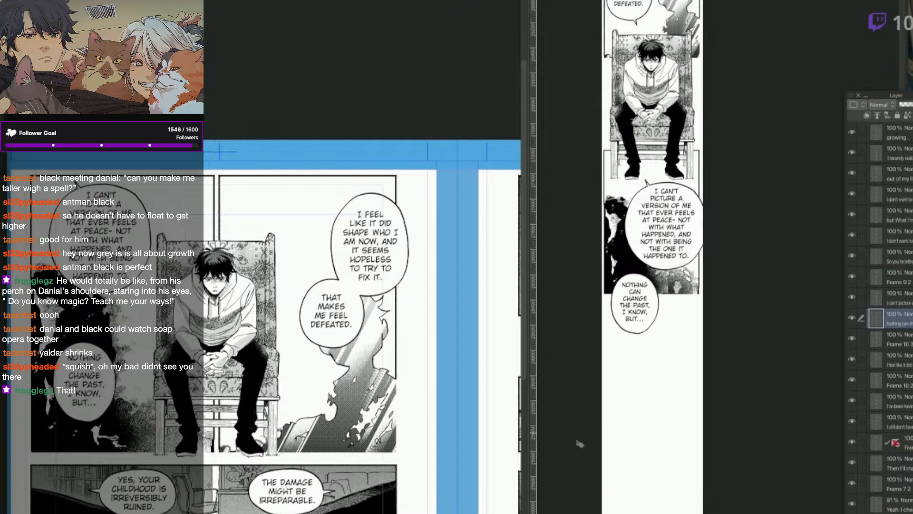
click(403, 459)
drag(399, 478, 438, 400)
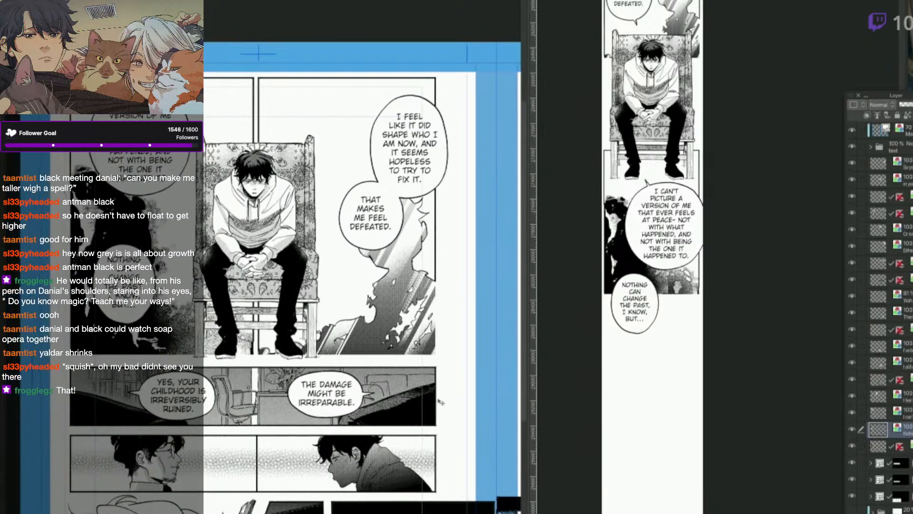
key(q)
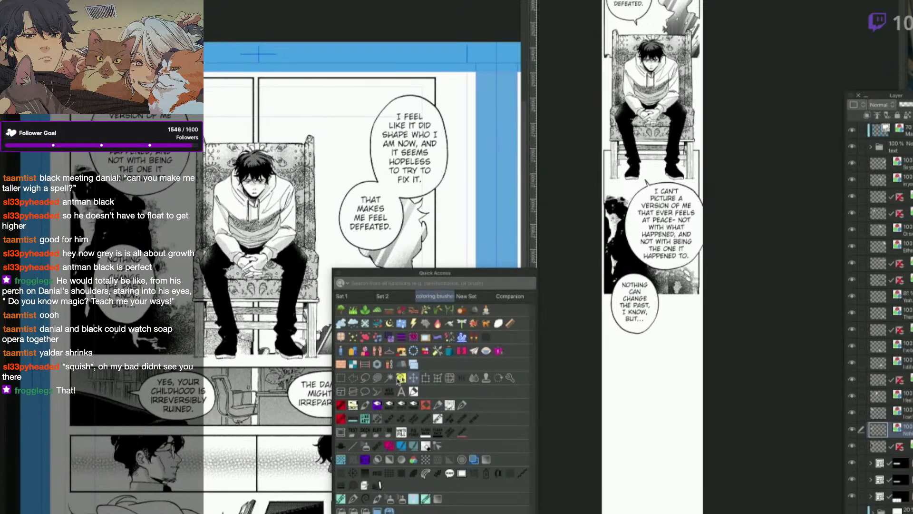
click(397, 373)
click(434, 409)
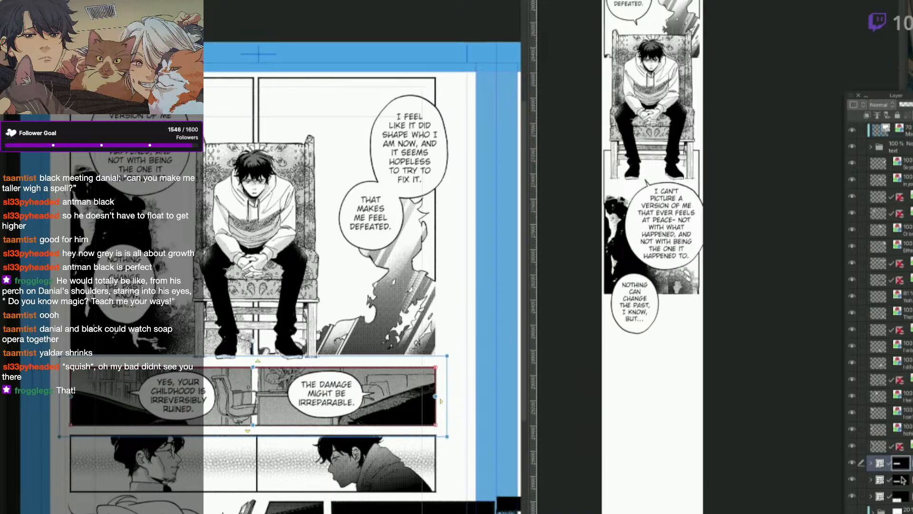
click(653, 445)
click(641, 332)
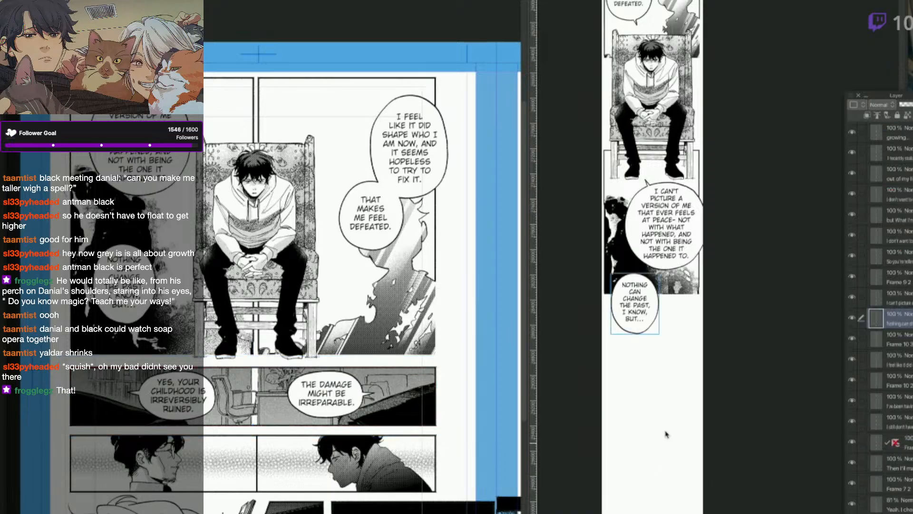
drag(641, 332, 641, 334)
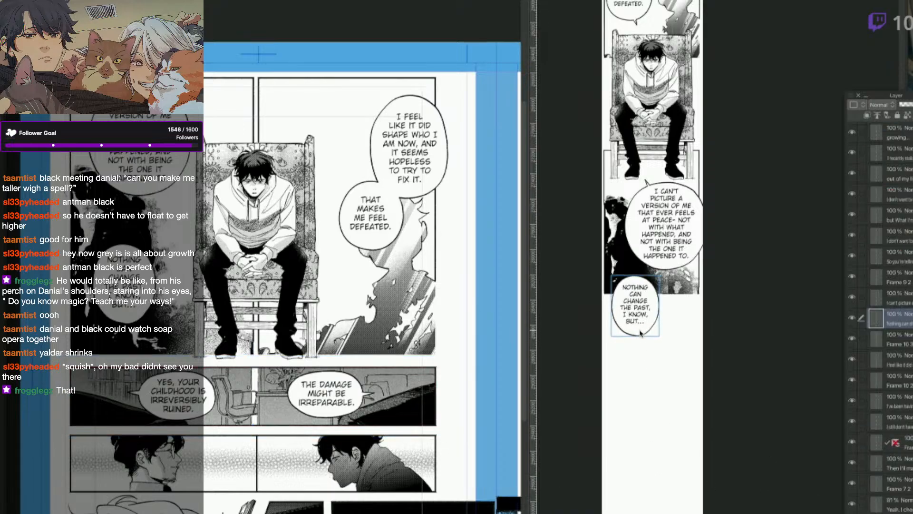
Move the two balloon layers of the comic page's office panel out of their frame folder, placing them above it.
click(438, 416)
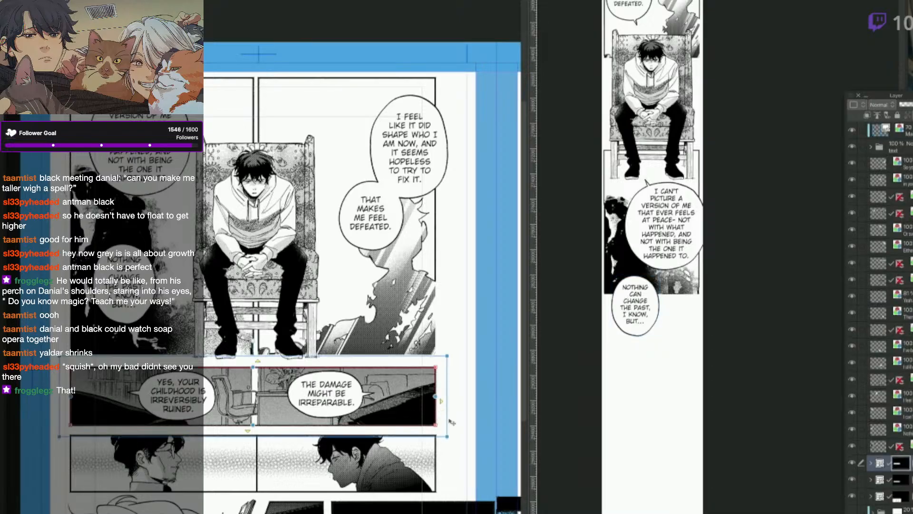
click(871, 462)
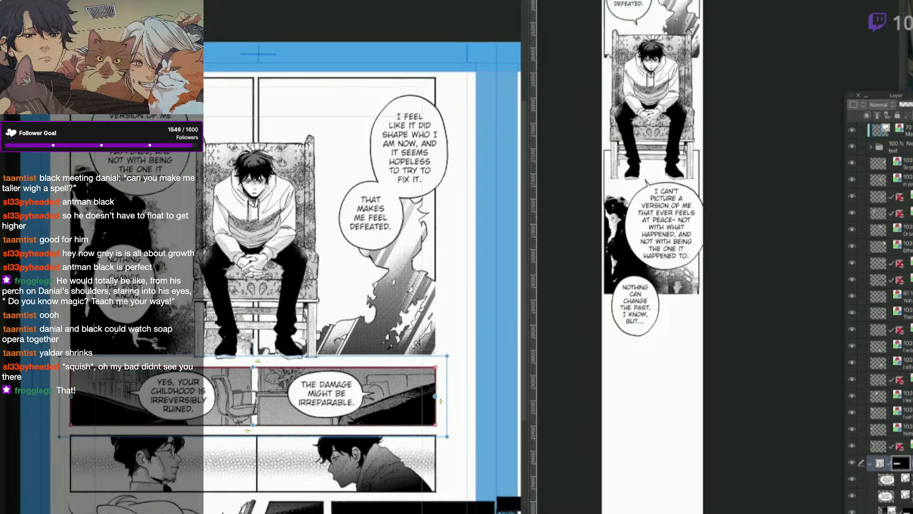
click(875, 479)
shift+click(875, 496)
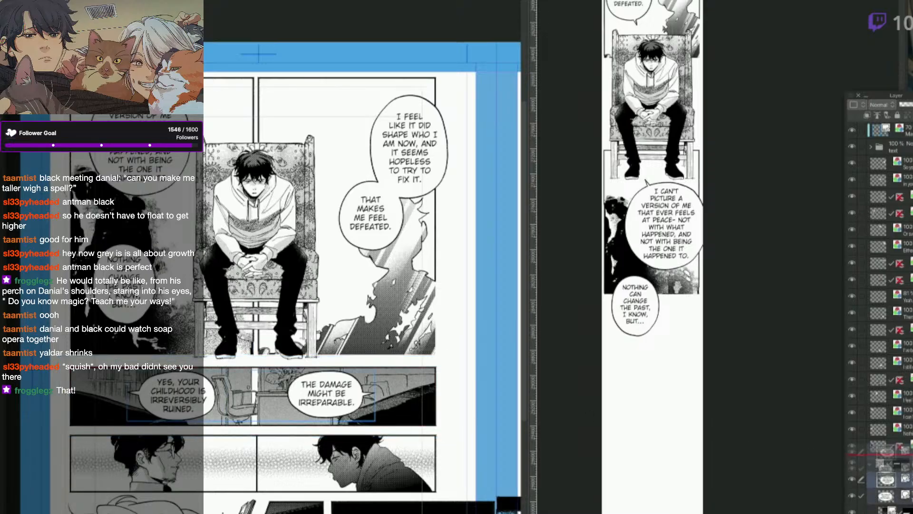
drag(875, 479, 876, 458)
Copy the office panel without its balloons into the strip, scale it to span the strip's width and place it below the "Nothing can change" balloon.
click(879, 496)
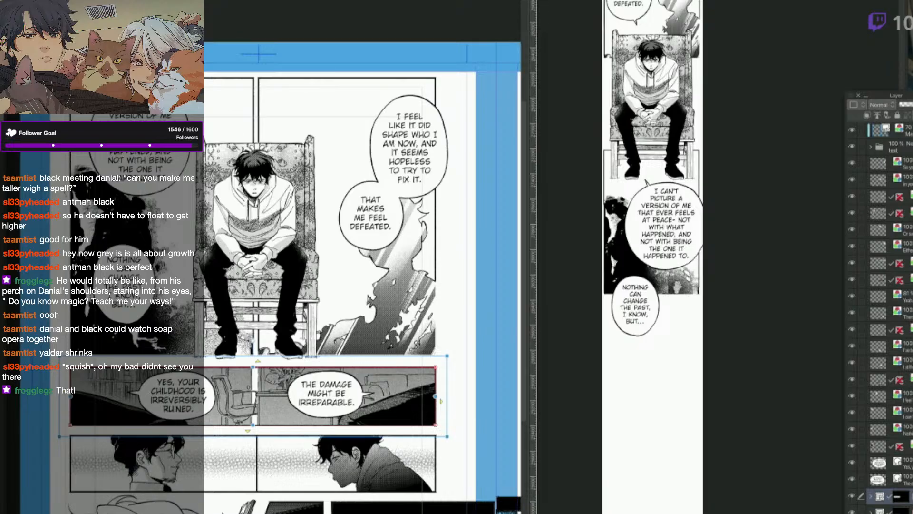
click(694, 464)
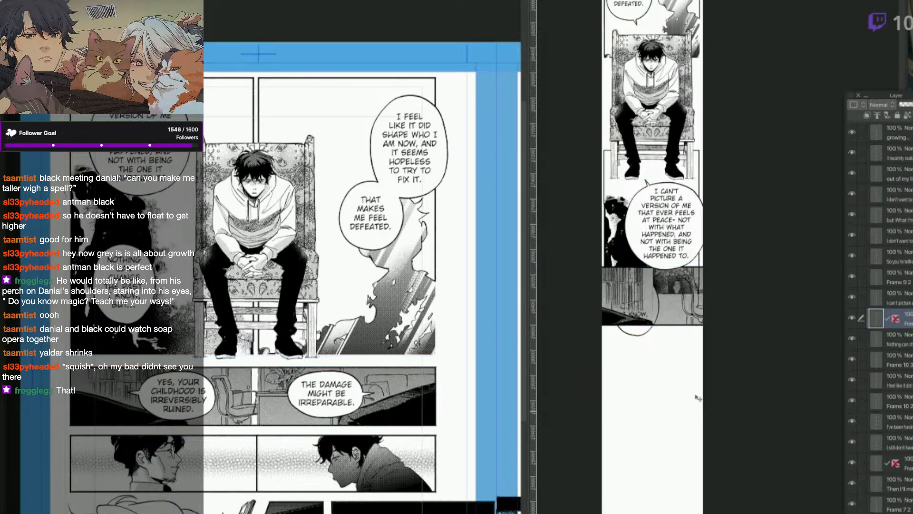
drag(718, 296, 676, 443)
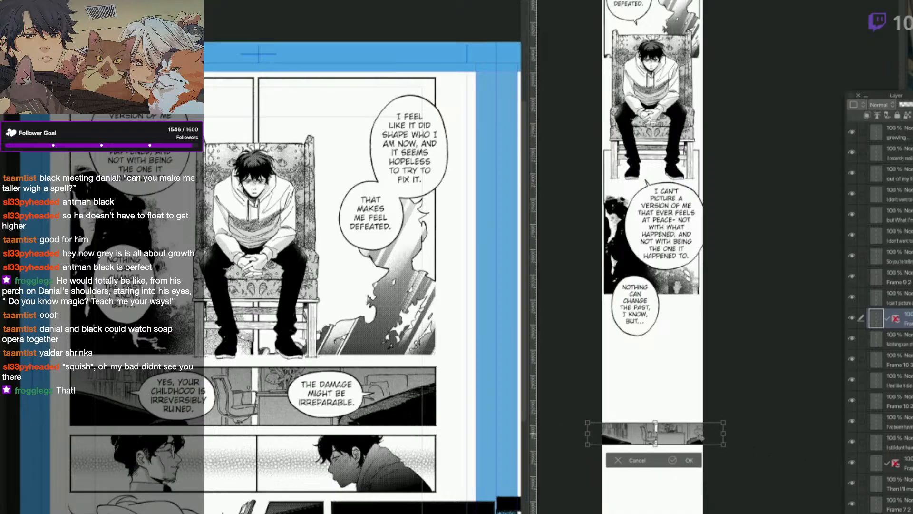
scroll(702, 442, up, 1)
scroll(702, 444, up, 1)
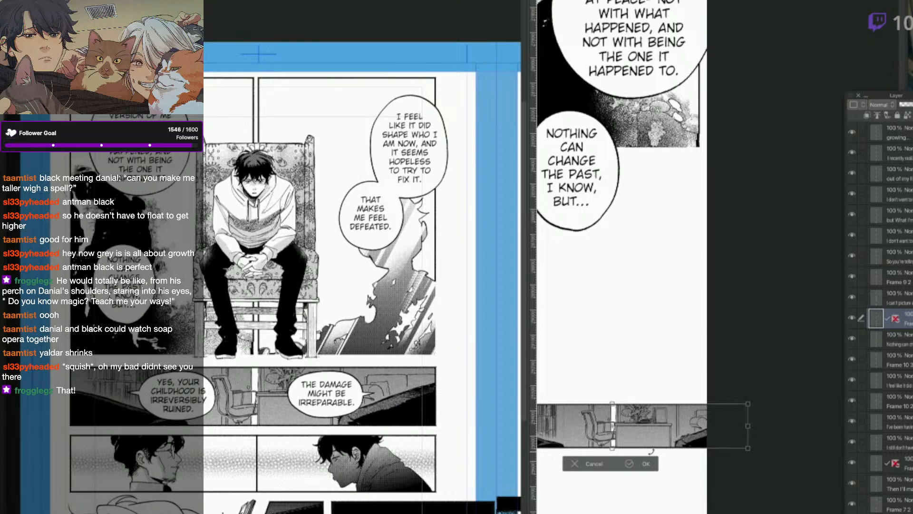
click(646, 458)
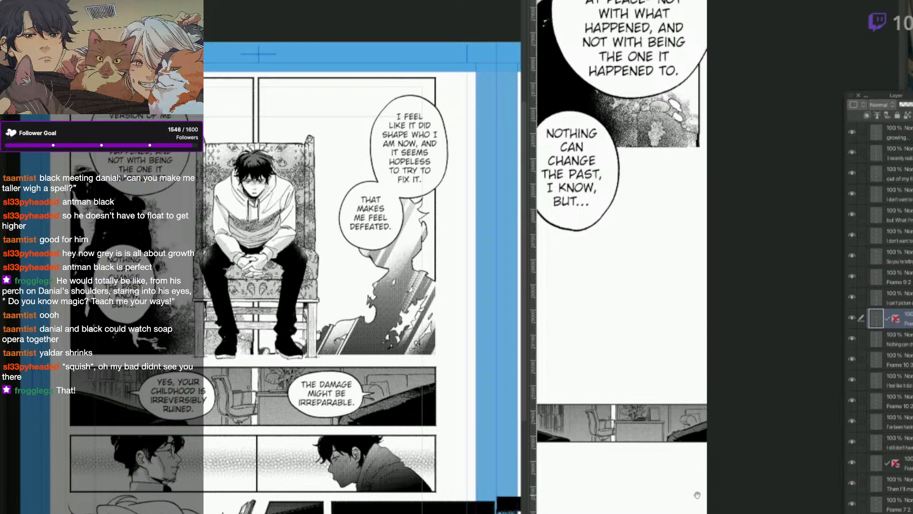
drag(697, 495, 748, 489)
drag(748, 442, 756, 366)
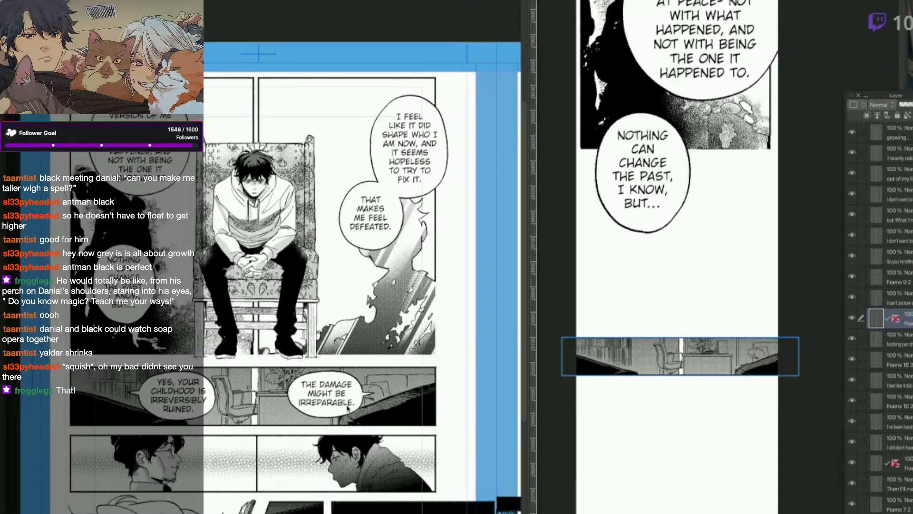
Fit a tail to the lower right of the comic page's "The damage might be irreparable." balloon and rasterize the balloon layer.
click(361, 417)
drag(363, 420, 360, 421)
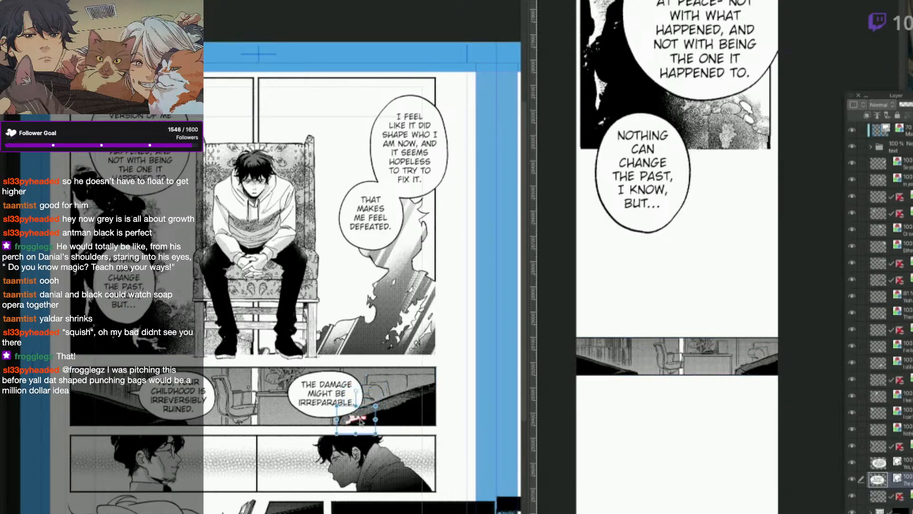
drag(360, 421, 362, 426)
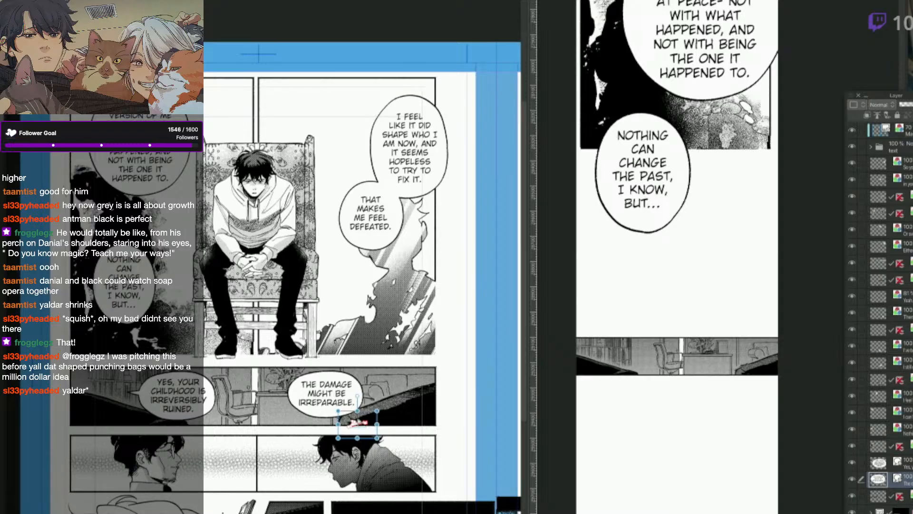
drag(357, 396, 362, 417)
click(364, 428)
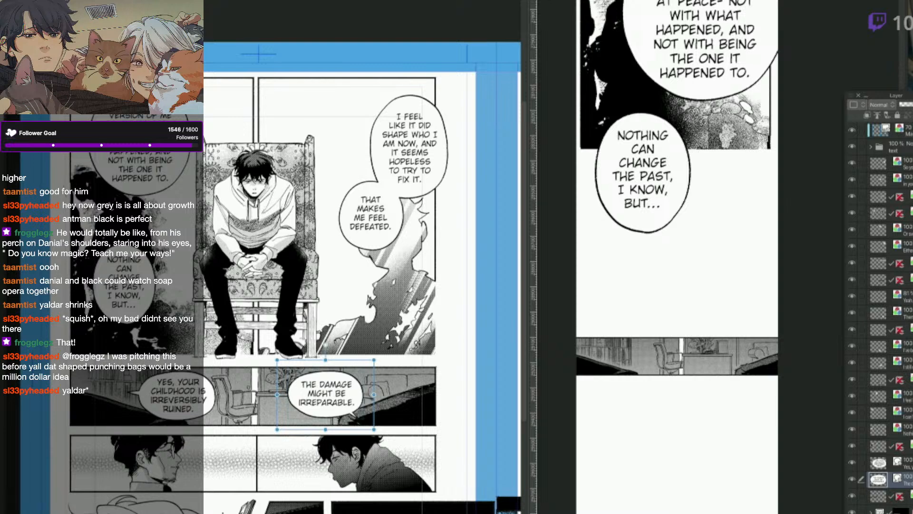
key(k)
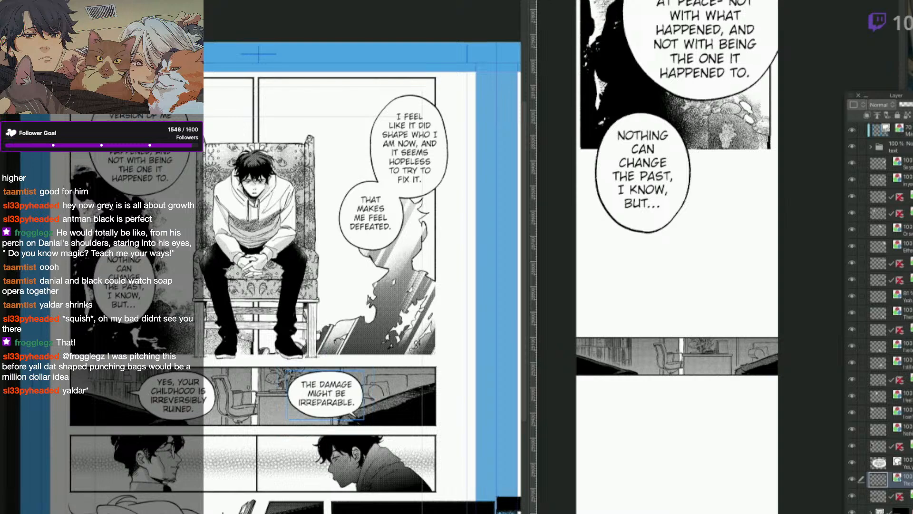
Copy the "The damage might be irreparable." balloon into the strip, scale it down and place it over the office panel's upper edge, right of centre.
click(715, 465)
key(ctrl+v)
drag(750, 393, 695, 394)
key(ctrl+t)
drag(742, 257, 687, 284)
drag(680, 314, 741, 319)
key(Return)
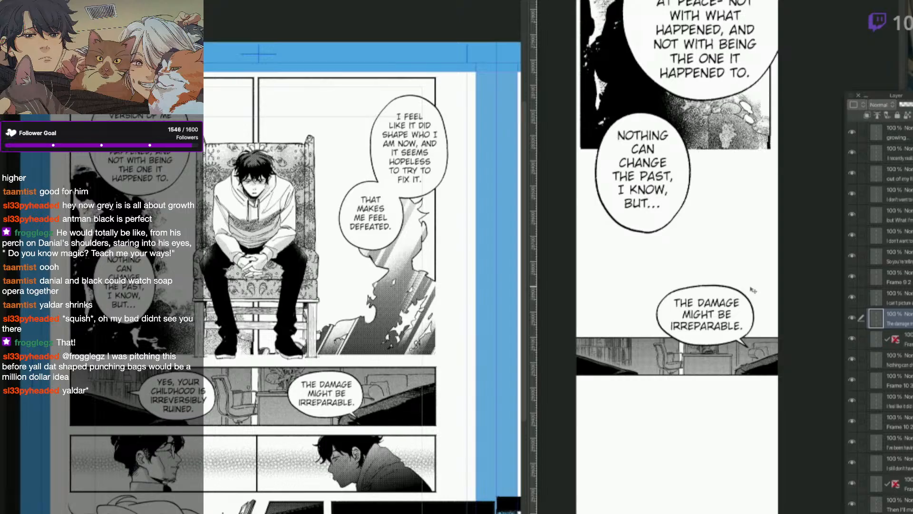
Scale down the strip's "Nothing can change the past, I know, but..." balloon, keeping it over the splatter panel's lower-left edge.
drag(716, 91, 718, 340)
click(725, 338)
key(ctrl+t)
key(Return)
click(671, 469)
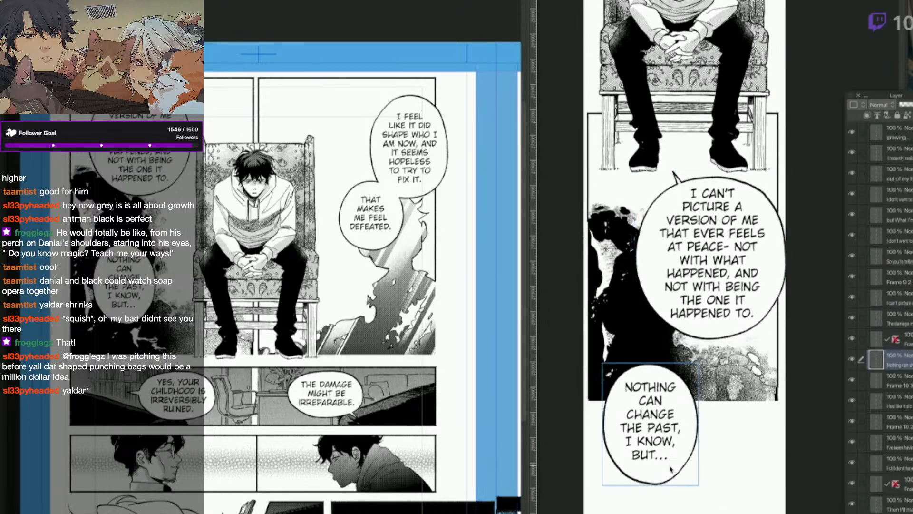
key(ctrl+t)
drag(651, 485, 668, 432)
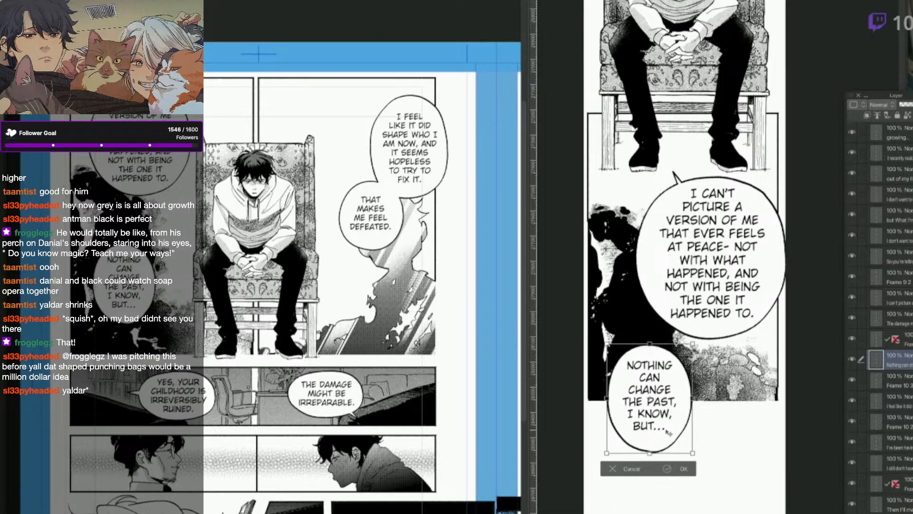
key(Return)
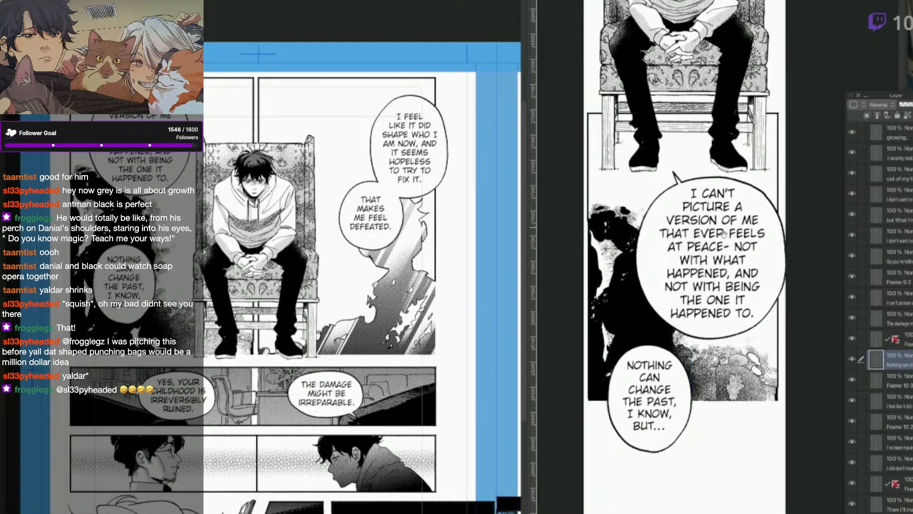
Fit a tail to the upper left of the comic page's "Yes, your childhood is irreversibly ruined." balloon and rasterize the balloon layer.
scroll(724, 233, up, 5)
scroll(685, 233, down, 6)
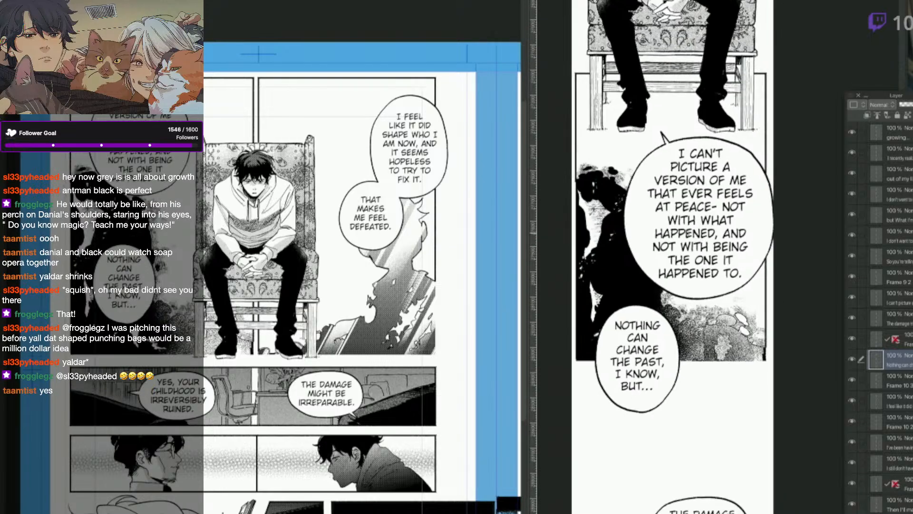
scroll(781, 298, down, 4)
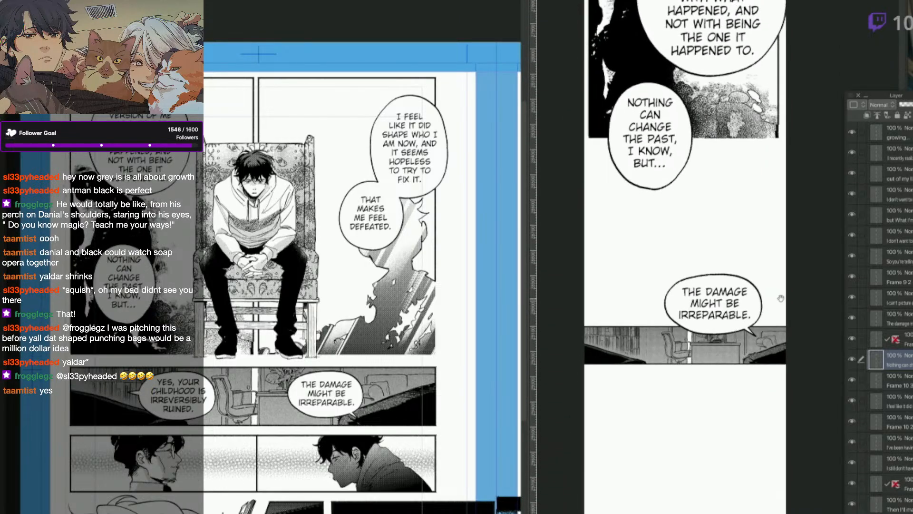
click(204, 397)
click(200, 413)
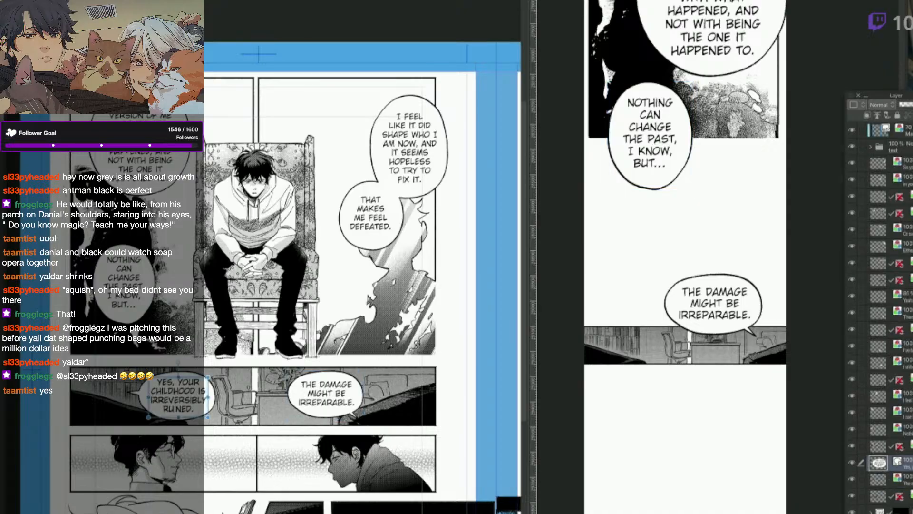
click(144, 396)
click(136, 395)
key(Delete)
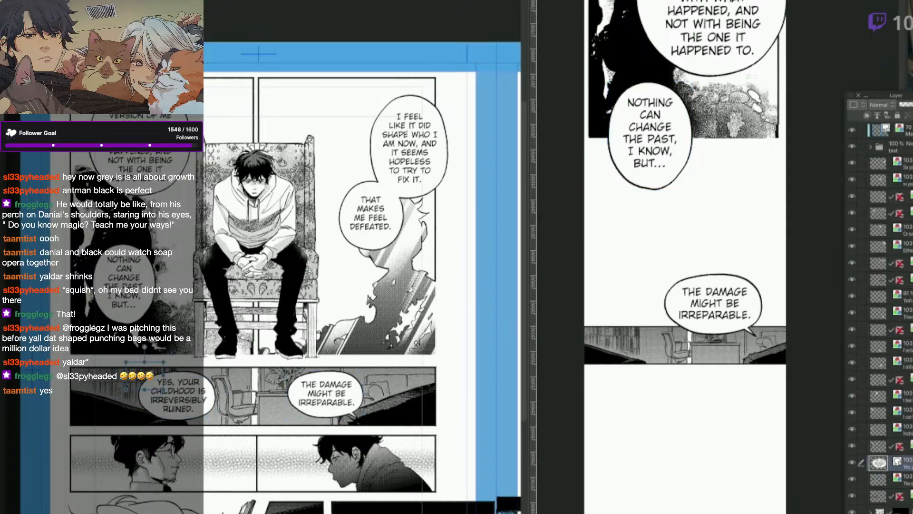
click(145, 380)
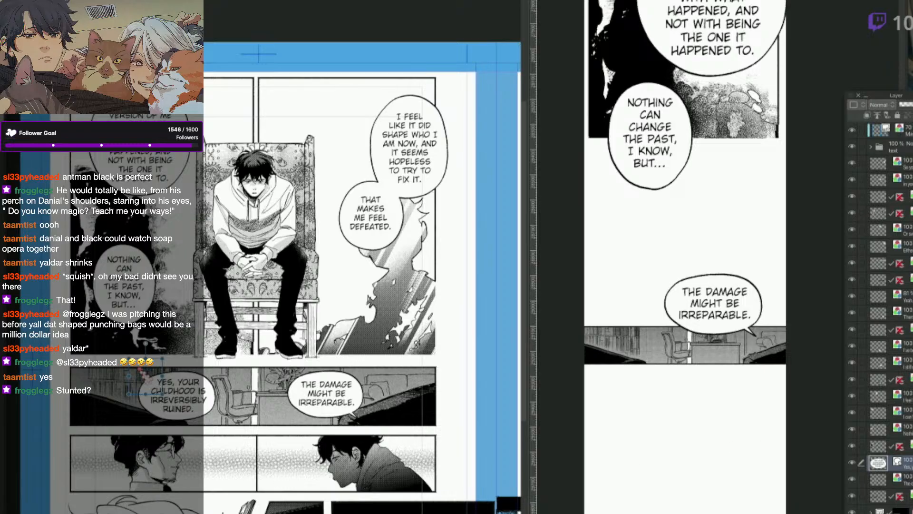
click(178, 396)
Copy the "Yes, your childhood is irreversibly ruined." balloon into the strip, scale it down and place it below the office panel's left half.
click(393, 117)
click(705, 444)
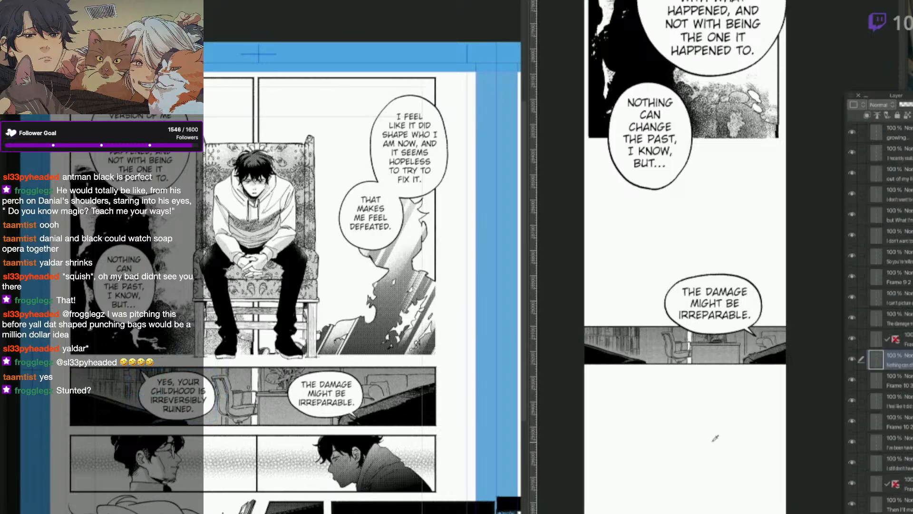
key(ctrl+v)
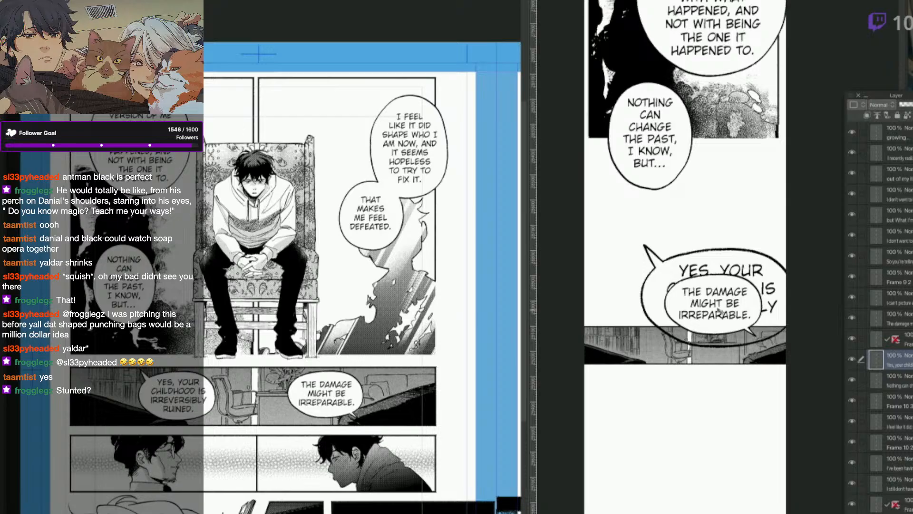
drag(720, 311, 721, 447)
drag(900, 339, 900, 335)
key(ctrl+t)
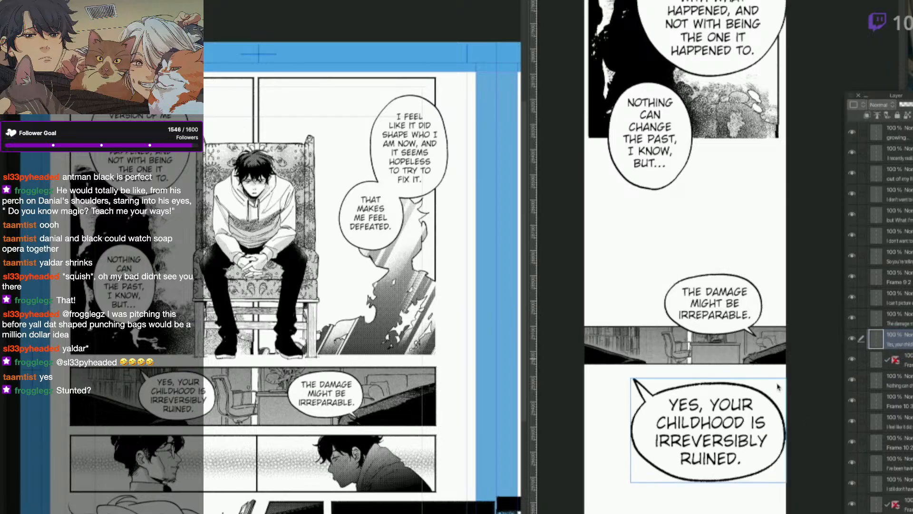
drag(784, 383, 685, 405)
key(Return)
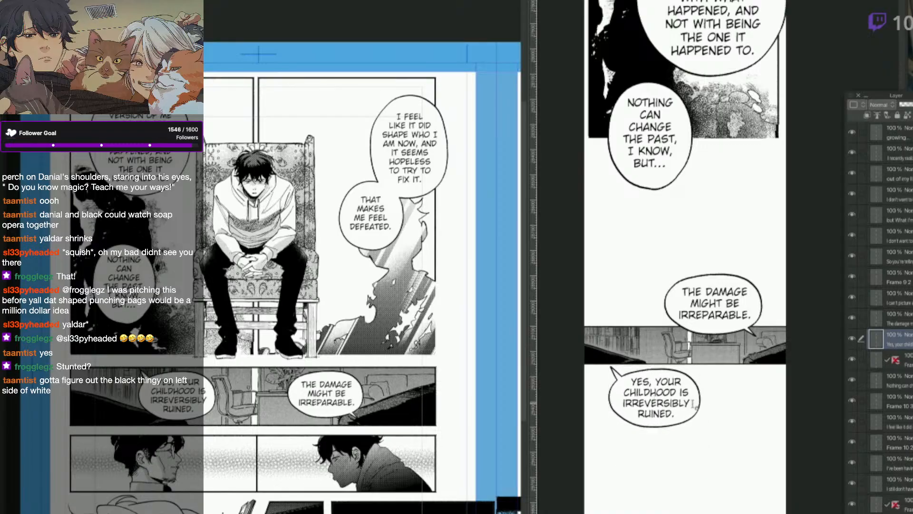
Move the strip's "The damage might be irreparable." balloon up above the office panel and fine-tune the "Yes, your childhood" balloon just below it.
right_click(754, 375)
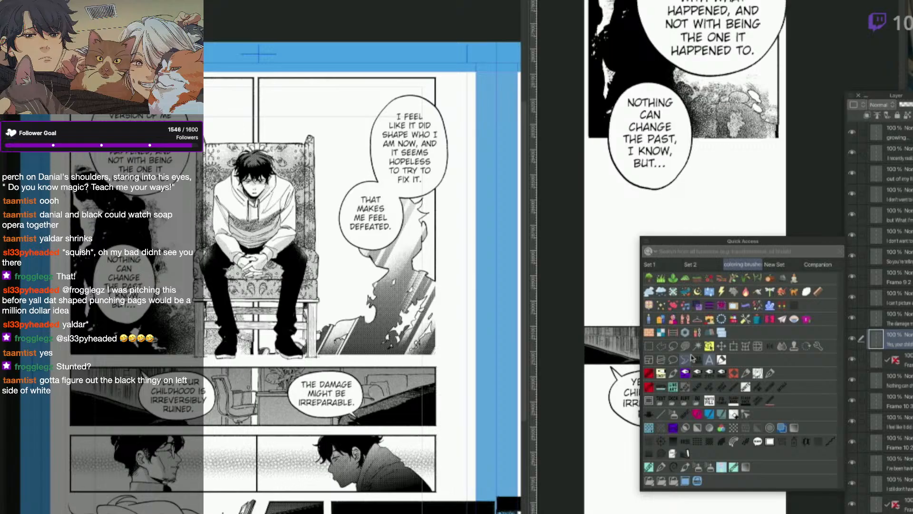
click(703, 352)
shift+click(754, 321)
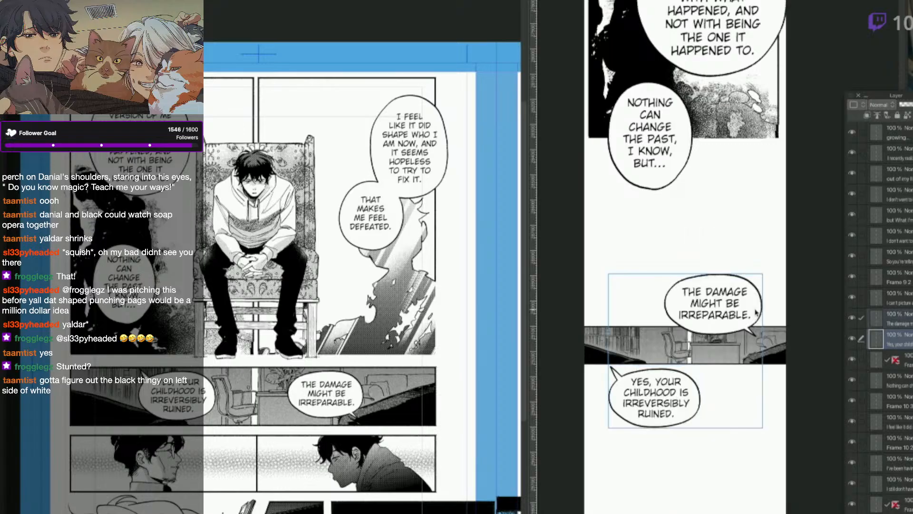
drag(754, 321, 755, 309)
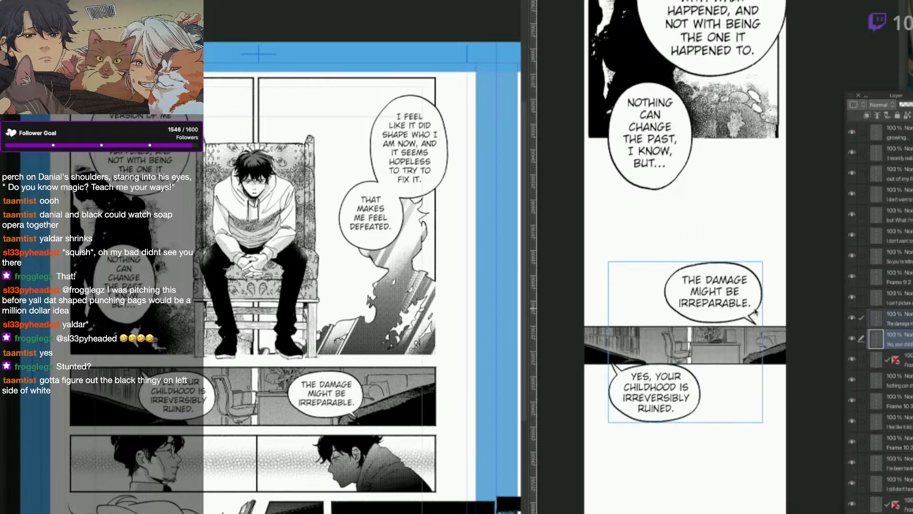
click(696, 394)
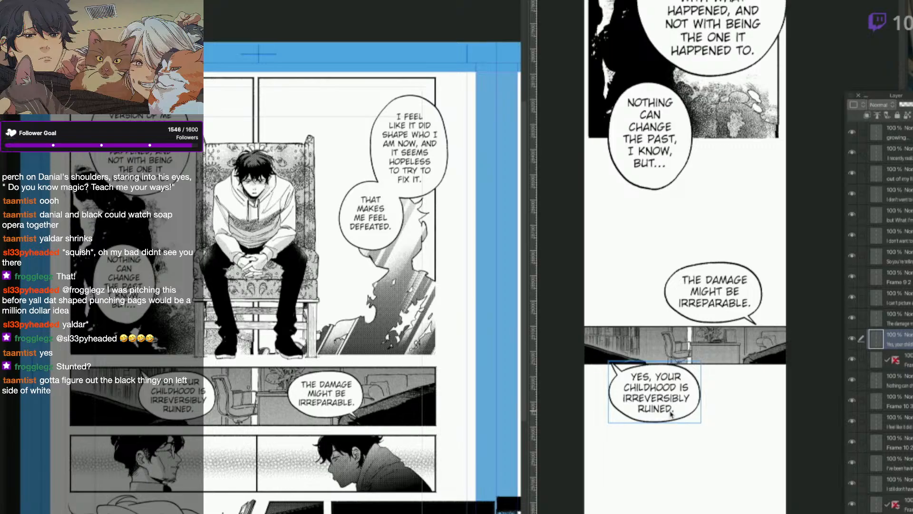
drag(671, 414, 695, 374)
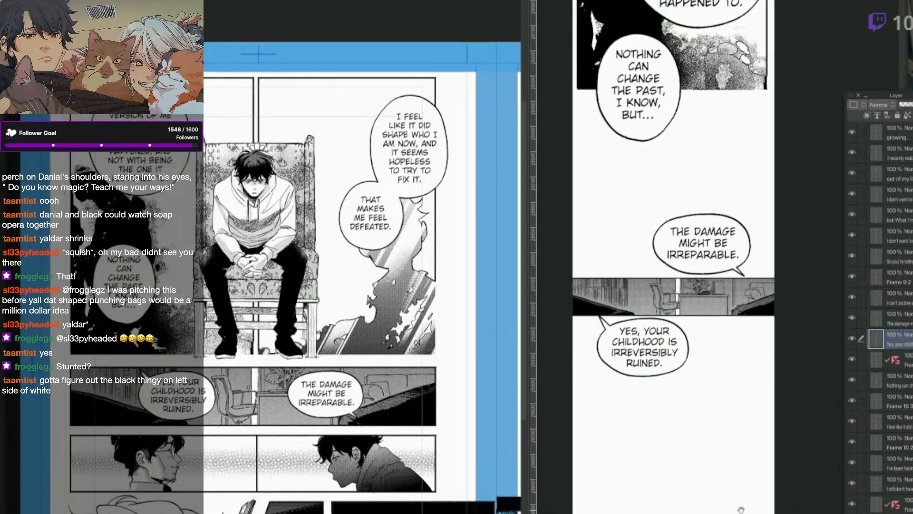
drag(741, 510, 745, 510)
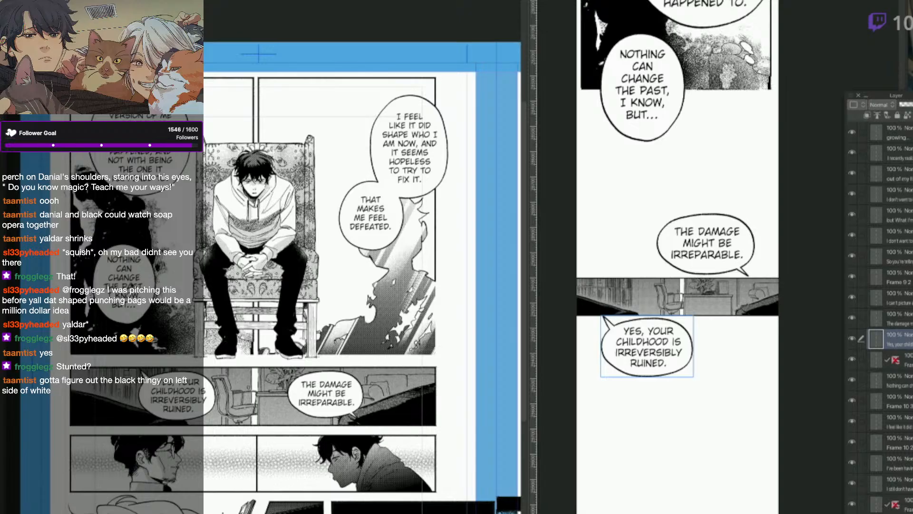
Select the frame layer holding the two side-profile panels below the office panel on the comic page.
click(419, 452)
drag(418, 500, 486, 430)
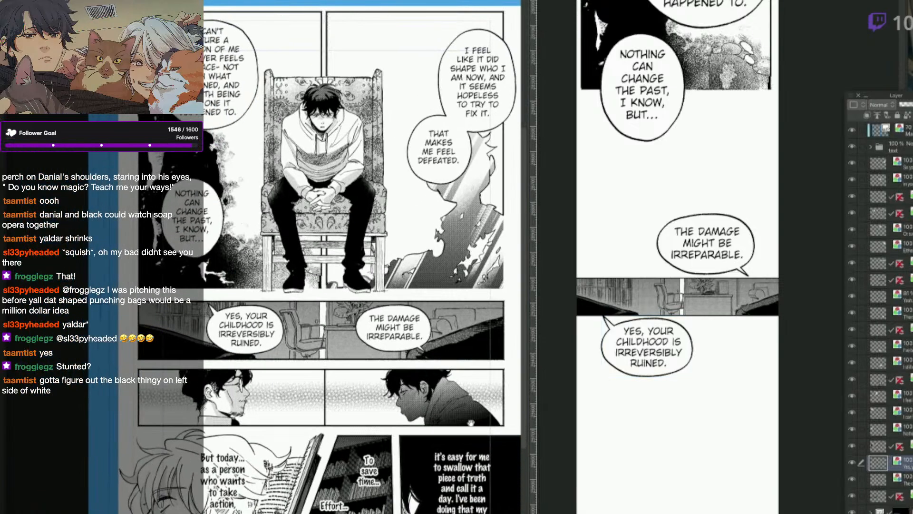
drag(465, 466, 452, 456)
click(481, 402)
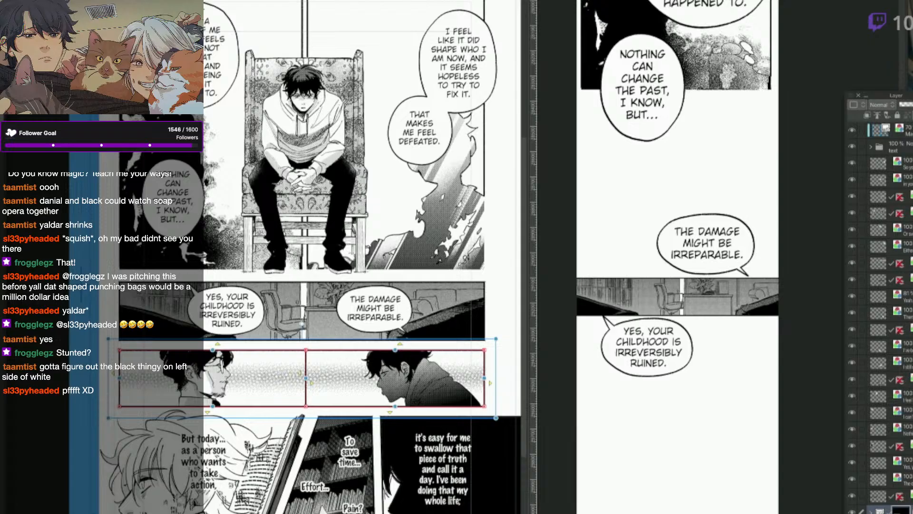
click(866, 459)
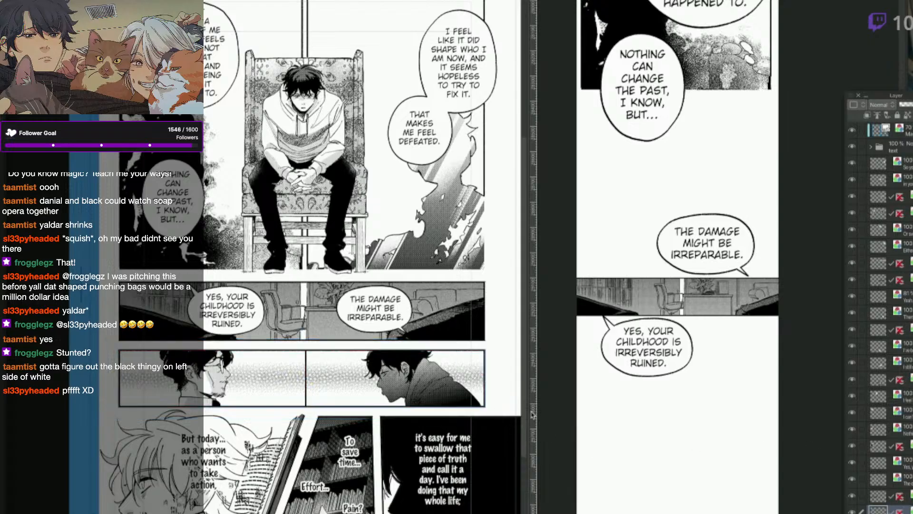
click(499, 388)
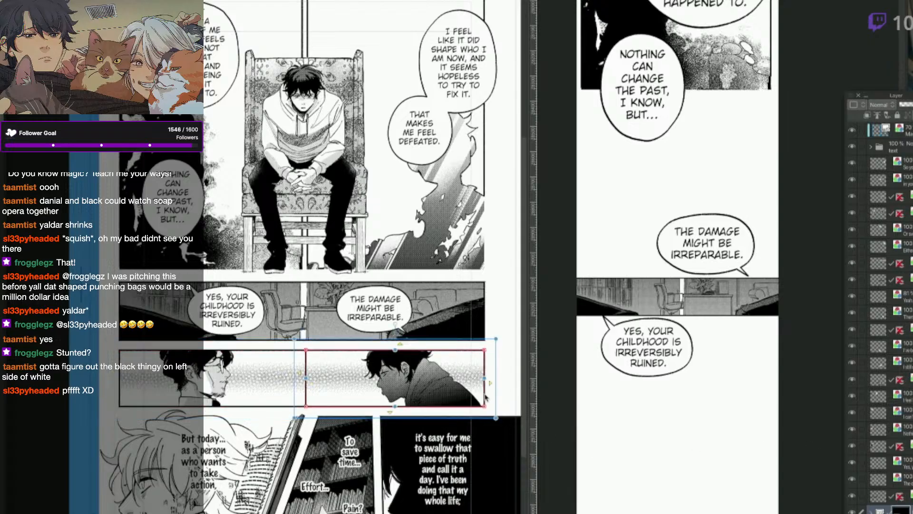
drag(485, 395, 501, 390)
key(ctrl+z)
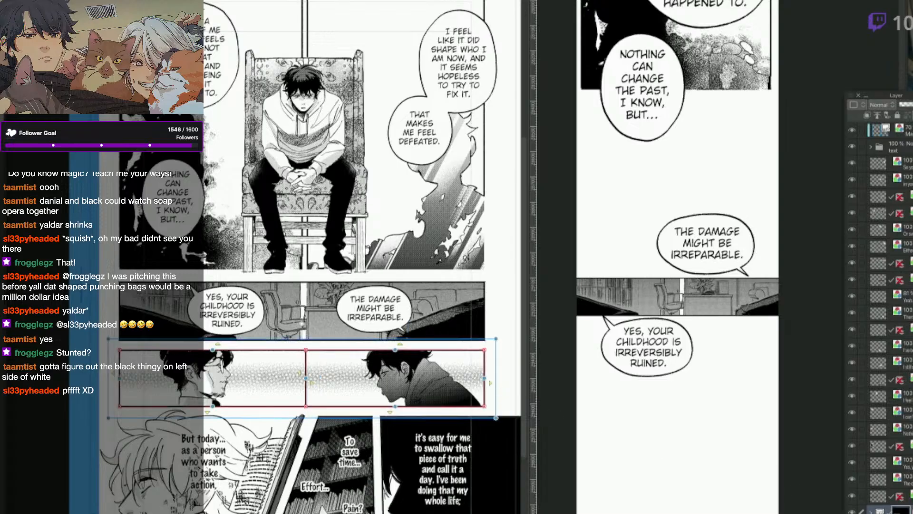
click(499, 366)
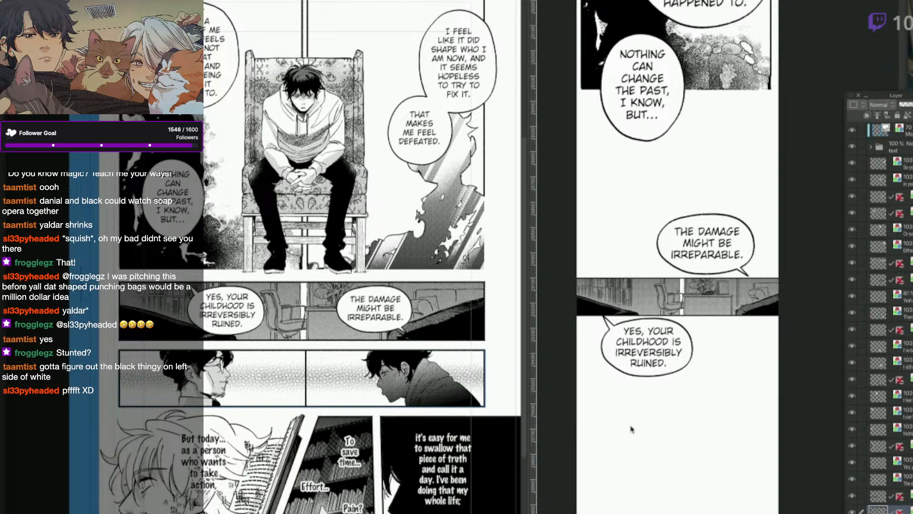
Copy the comic page's right side-profile panel into the strip, scale it to nearly the strip's width and place it below the "Yes, your childhood" balloon.
drag(490, 346, 304, 409)
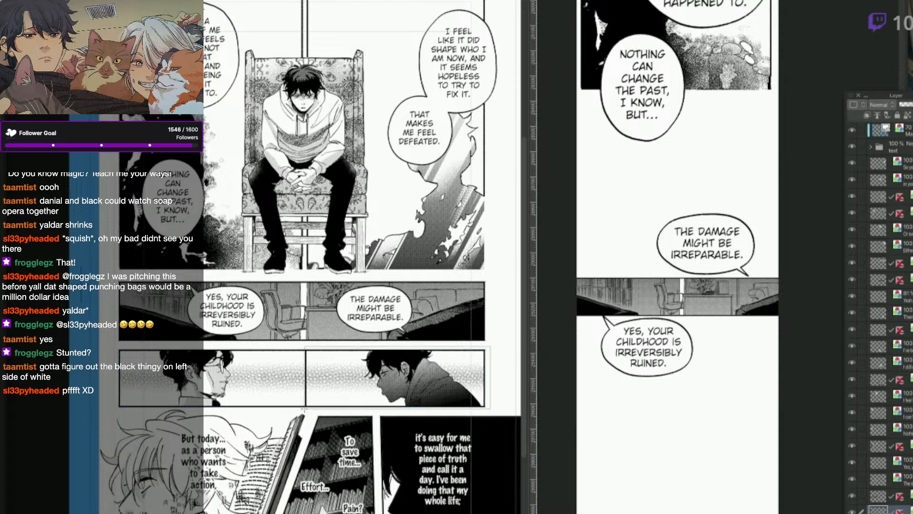
key(ctrl+c)
click(755, 502)
scroll(755, 501, down, 2)
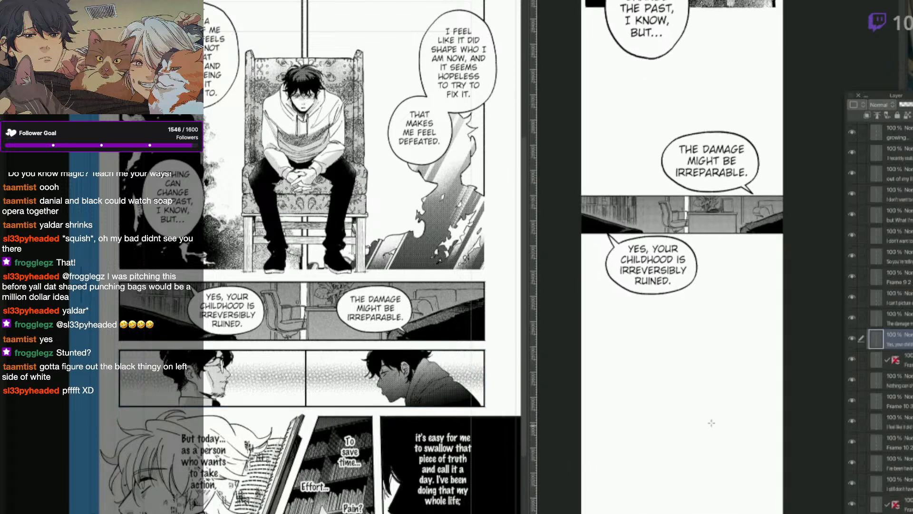
key(ctrl+v)
drag(728, 357, 707, 419)
key(ctrl+t)
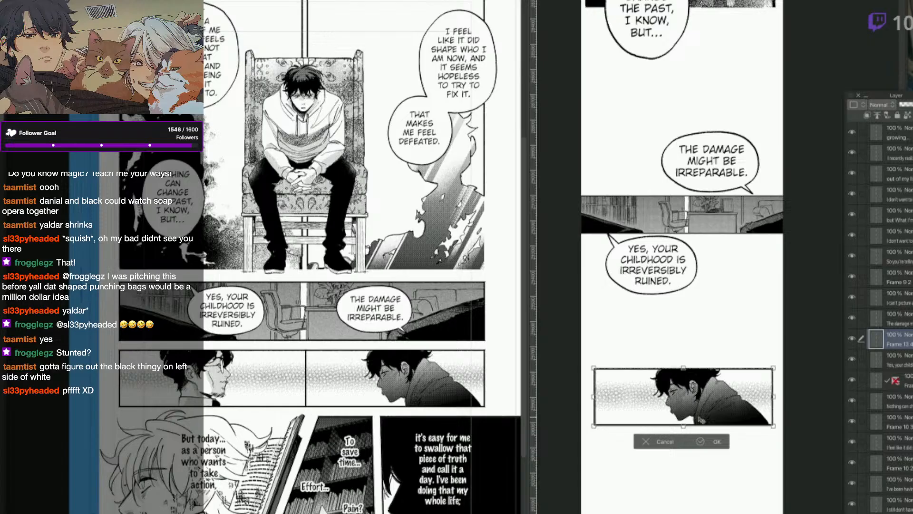
key(Return)
Copy the comic page's left side-profile panel with the glasses-wearing man into the strip, scaled to match and placed below the other profile panel.
click(307, 348)
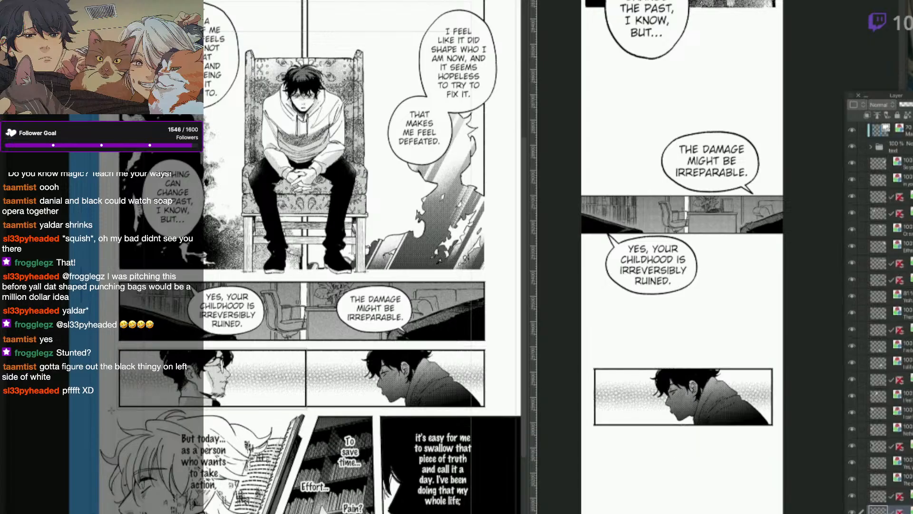
drag(111, 410, 114, 410)
key(super+c)
click(718, 498)
drag(708, 513, 698, 368)
key(super+v)
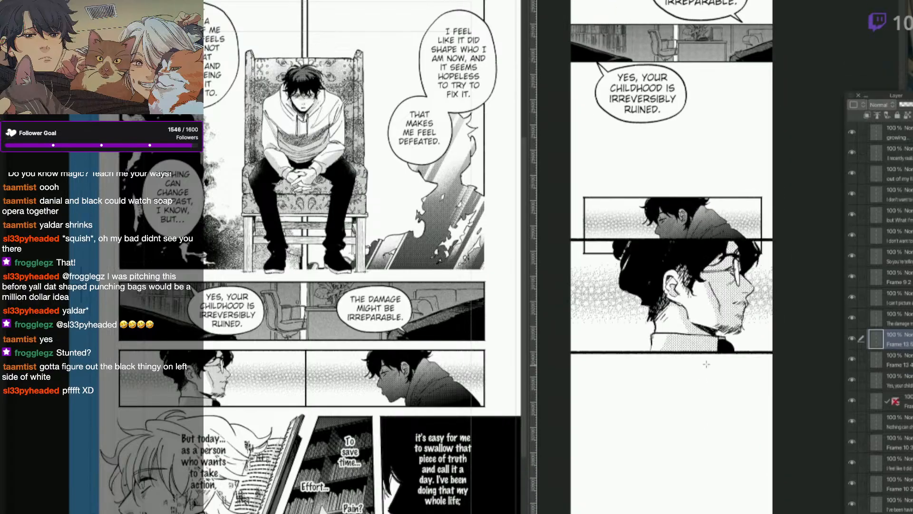
drag(719, 325, 699, 352)
key(super+t)
drag(780, 360, 765, 356)
key(Return)
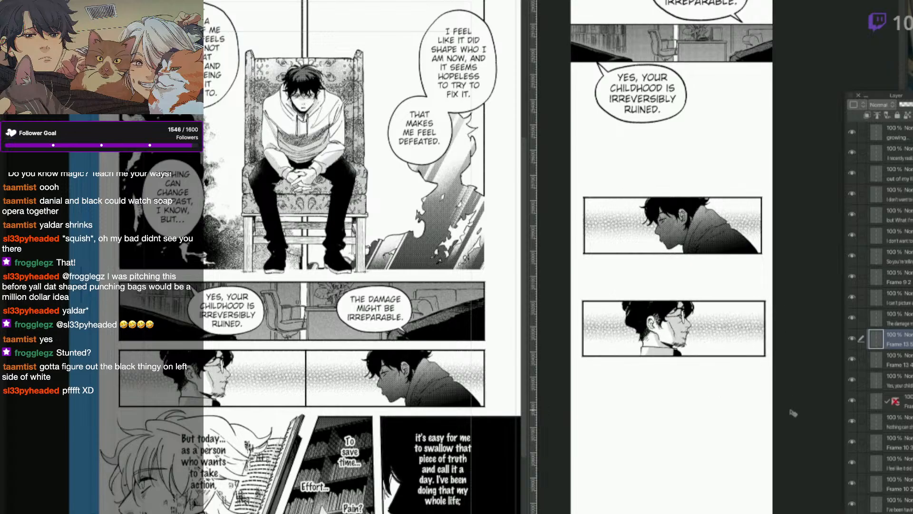
Widen the gap between the strip's two side-profile panels by moving the glasses-wearing man's panel down and the other one slightly up.
drag(708, 347, 709, 415)
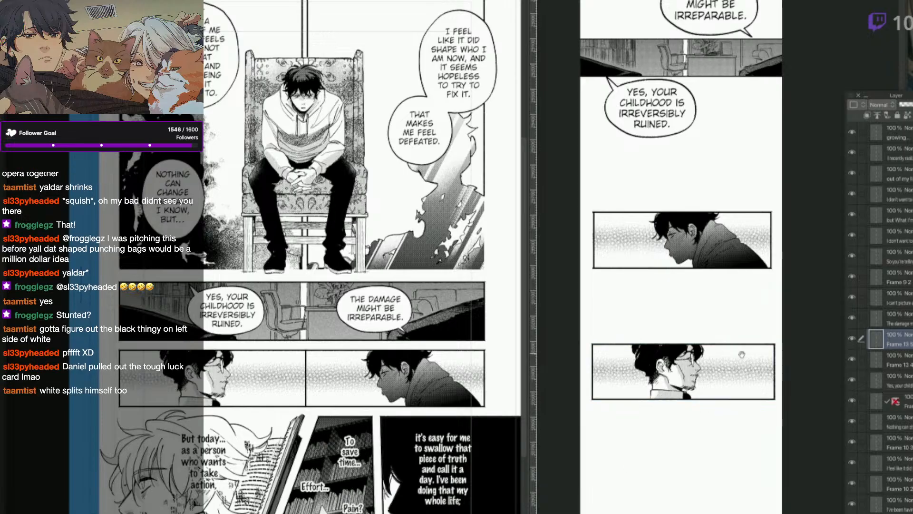
key(q)
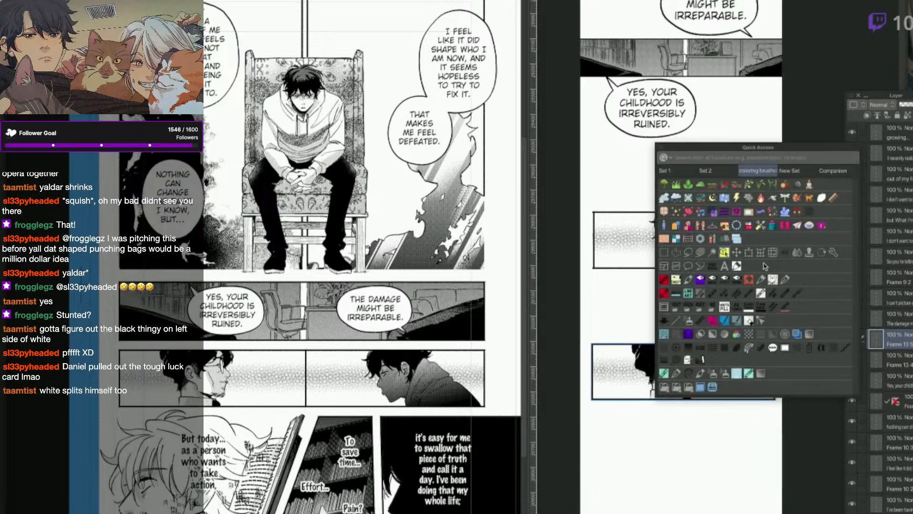
click(718, 254)
click(714, 265)
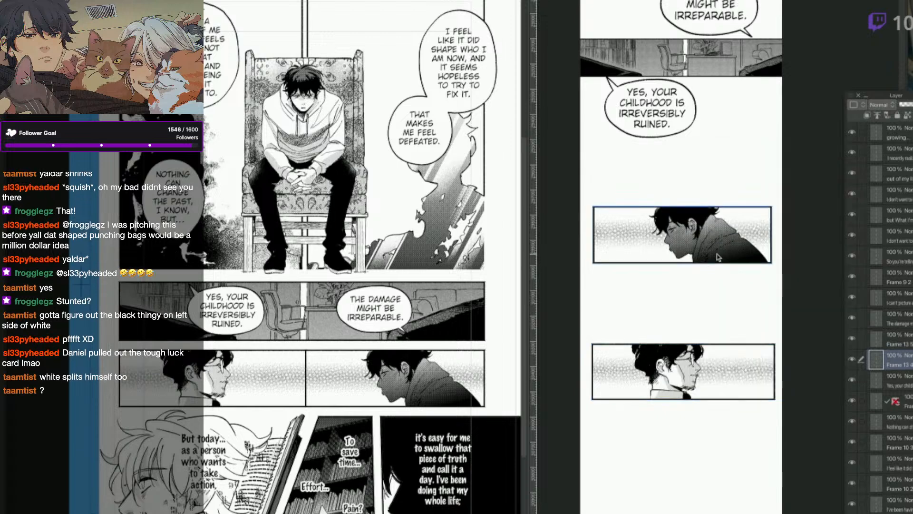
Select the frame folder holding the comic page's bottom-row book, bookshelf and black silhouette panels.
click(445, 418)
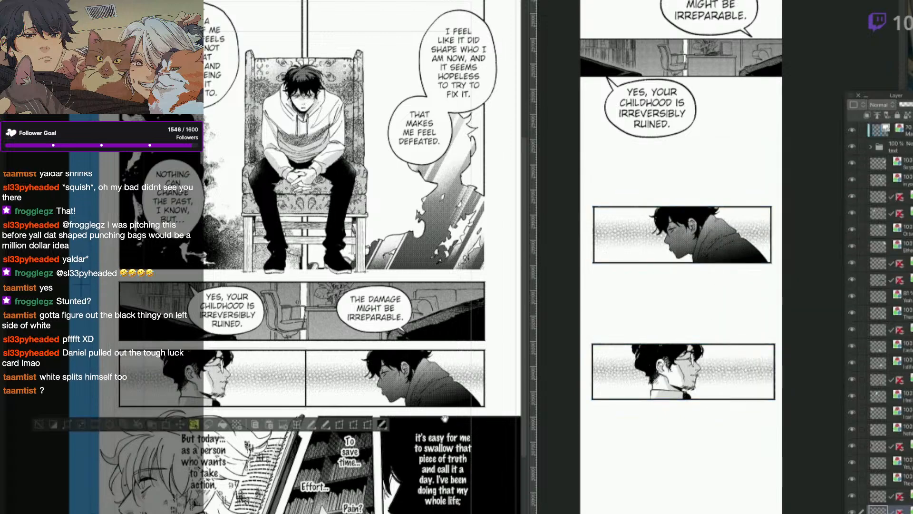
scroll(445, 404, down, 2)
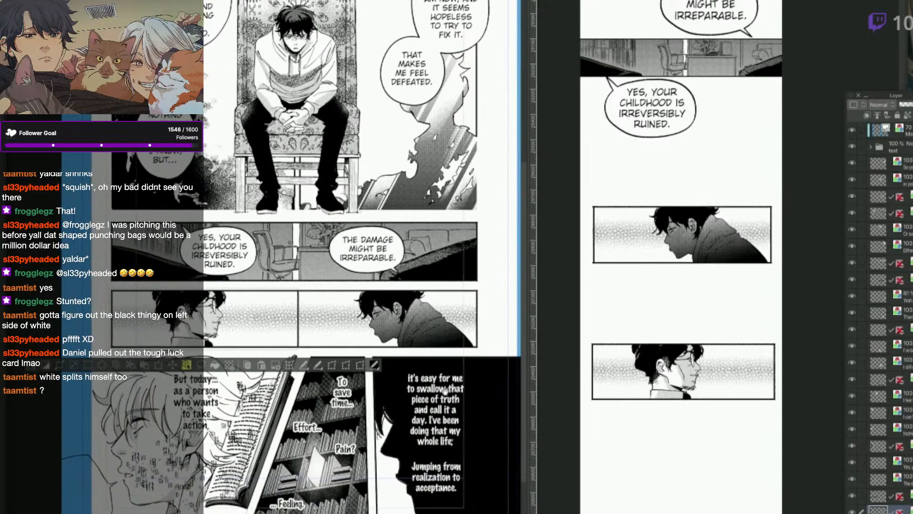
click(445, 410)
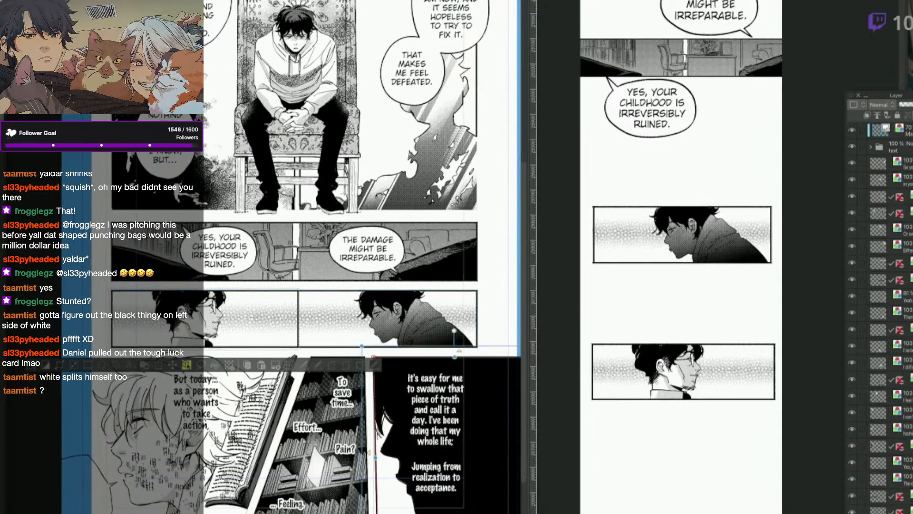
drag(377, 513, 373, 513)
key(ctrl+d)
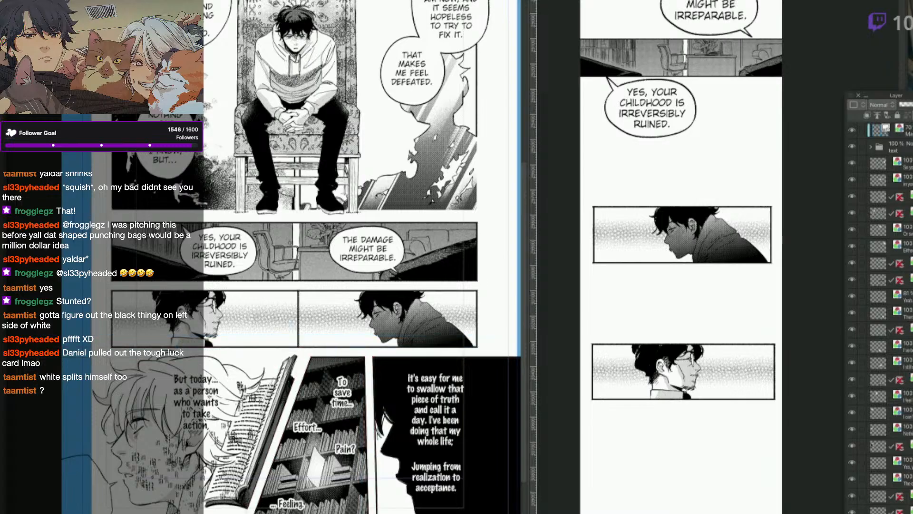
scroll(291, 257, down, 1)
click(294, 321)
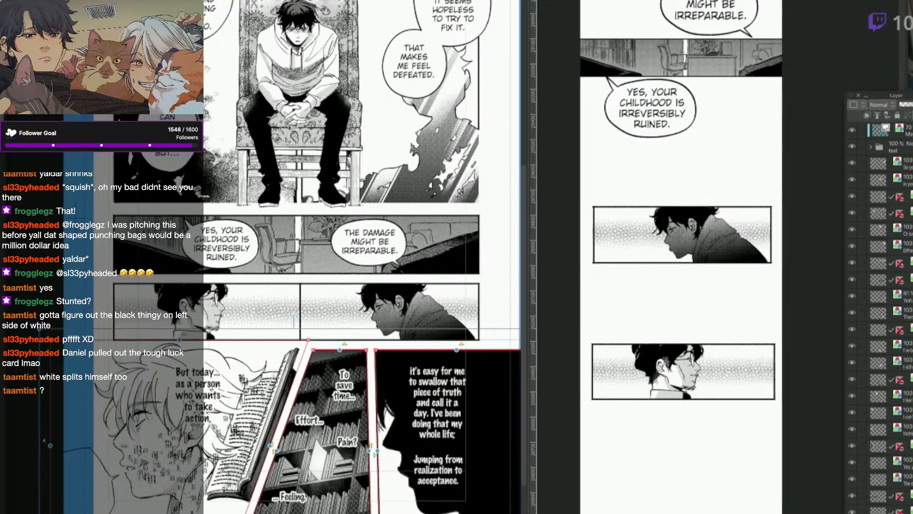
click(880, 482)
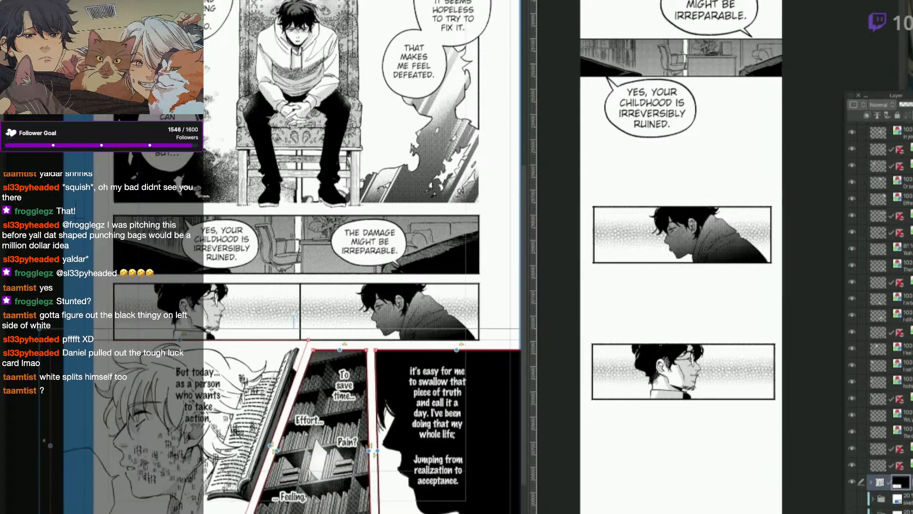
Move all the text layers out of the comic page's bottom-row frame folder to just above it.
click(872, 483)
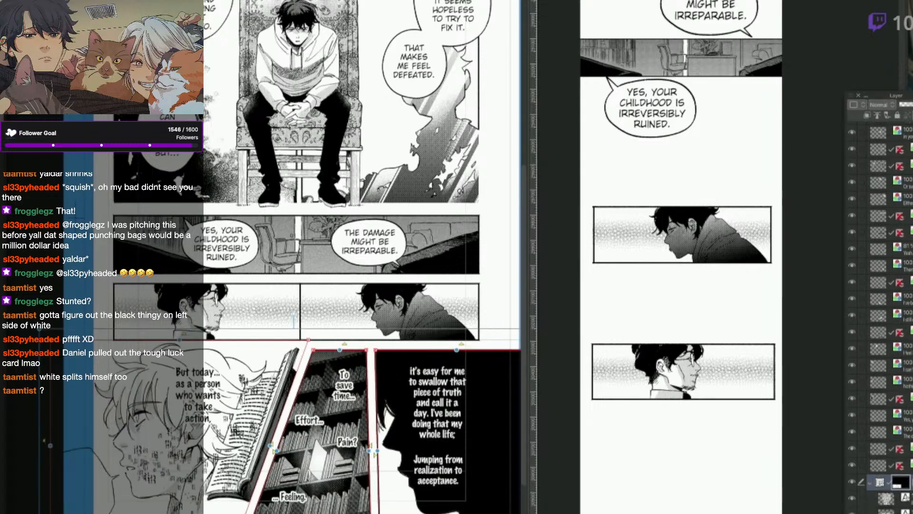
scroll(880, 333, down, 3)
click(886, 422)
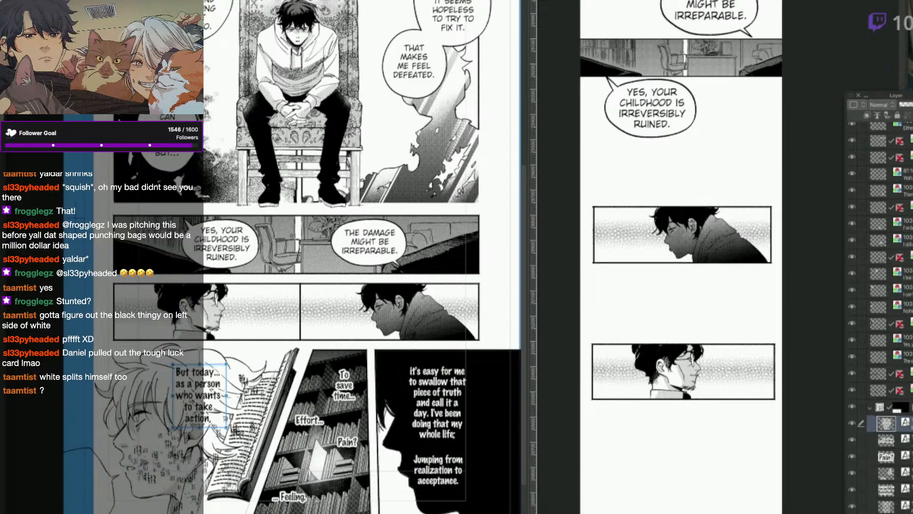
shift+click(885, 505)
drag(886, 422, 878, 402)
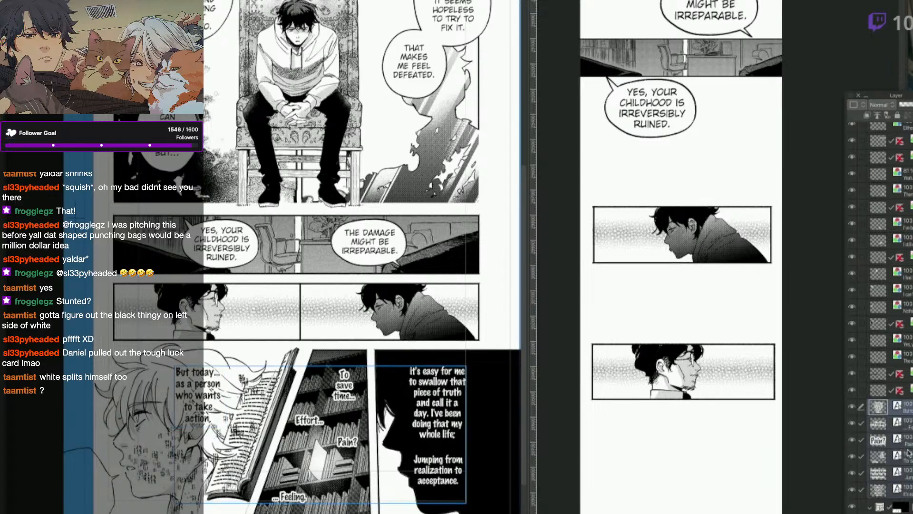
Flatten the comic page's bottom-row frame folder and copy its black silhouette panel into the strip.
click(871, 510)
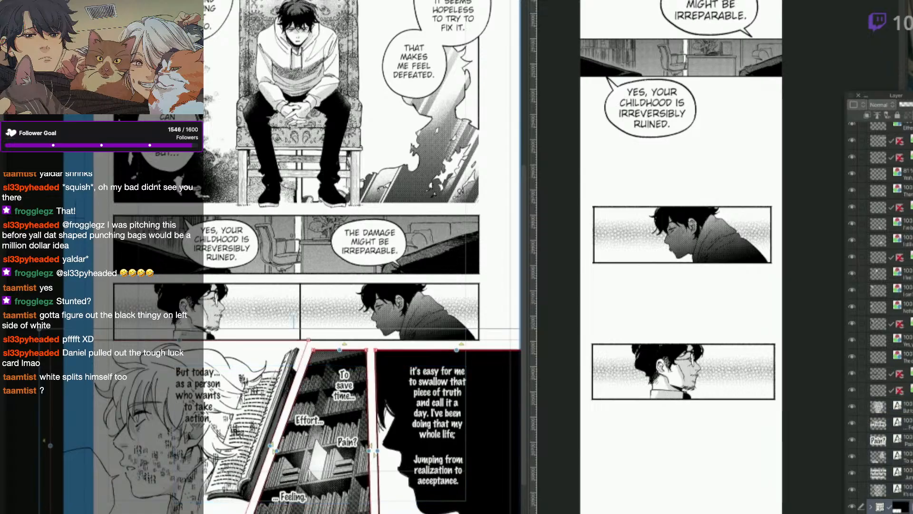
mouse_move(518, 343)
mouse_down()
mouse_move(485, 336)
mouse_move(480, 323)
mouse_move(369, 325)
mouse_move(338, 347)
mouse_move(339, 495)
mouse_up()
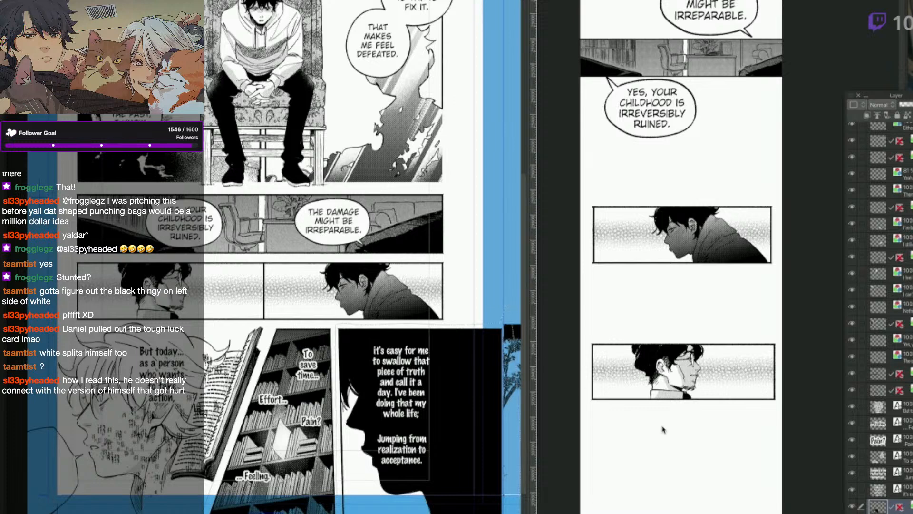
key(ctrl+Tab)
key(ctrl+v)
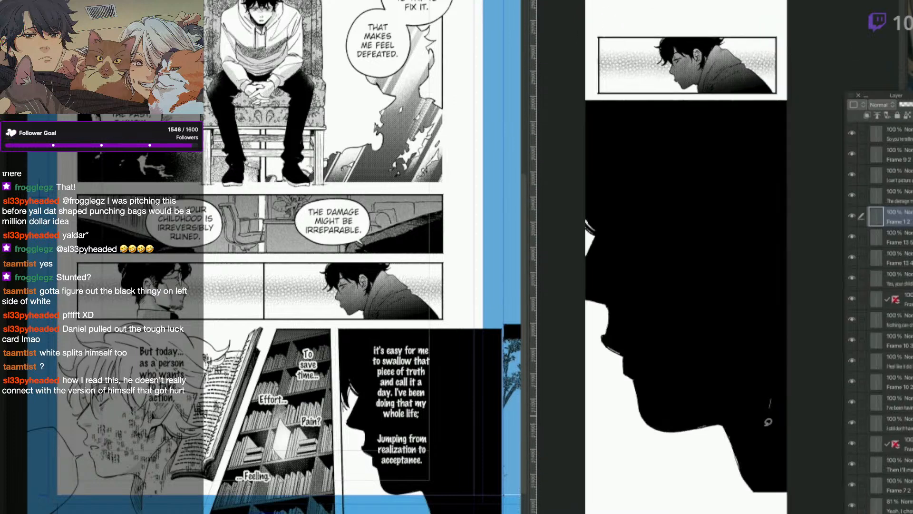
Scale the pasted silhouette panel down to fit within the strip's width and place it below the glasses-wearing man's panel.
drag(768, 418, 775, 501)
key(ctrl+t)
drag(718, 101, 700, 259)
drag(745, 427, 720, 426)
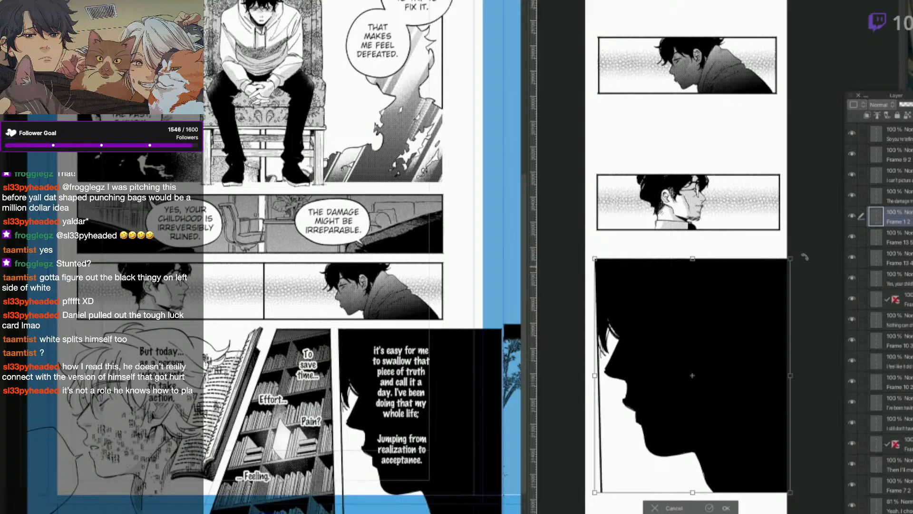
drag(797, 258, 768, 284)
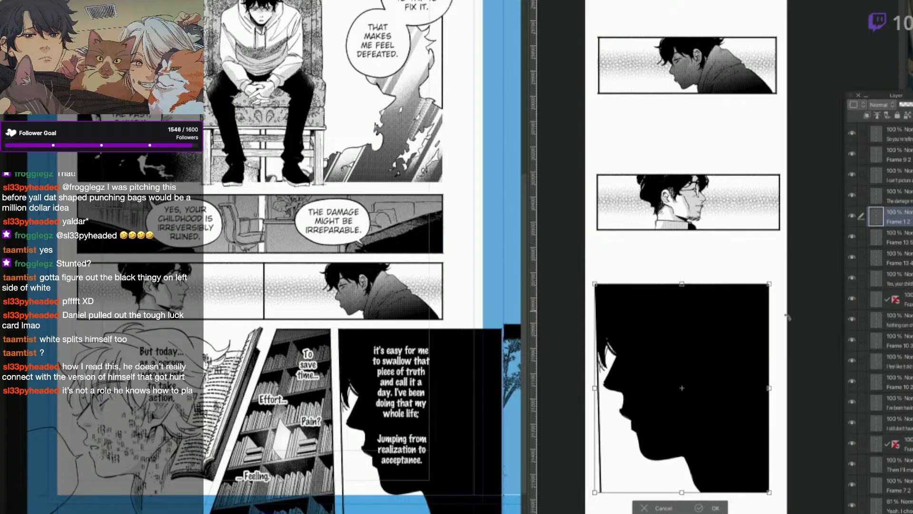
key(Return)
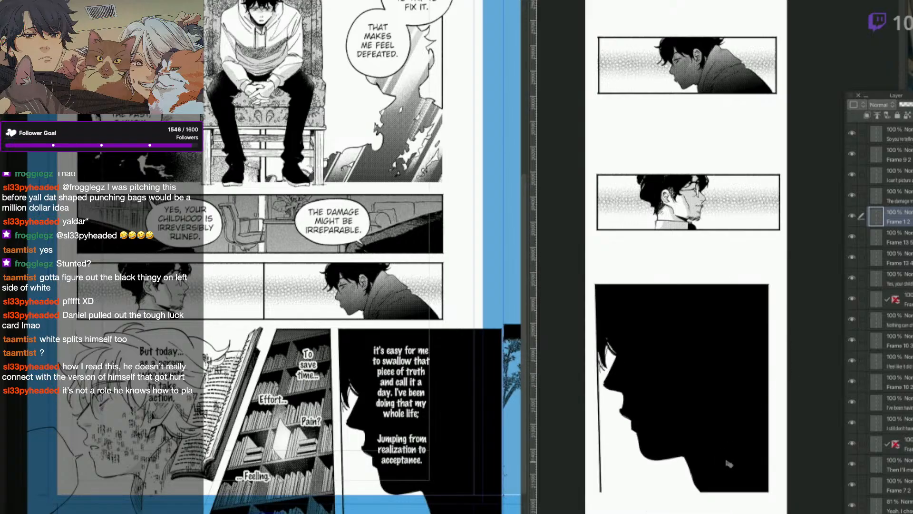
Fit the silhouette panel against the strip's right edge at a slightly smaller size and draw its missing bottom border line.
key(ctrl+t)
drag(682, 492, 742, 478)
key(Return)
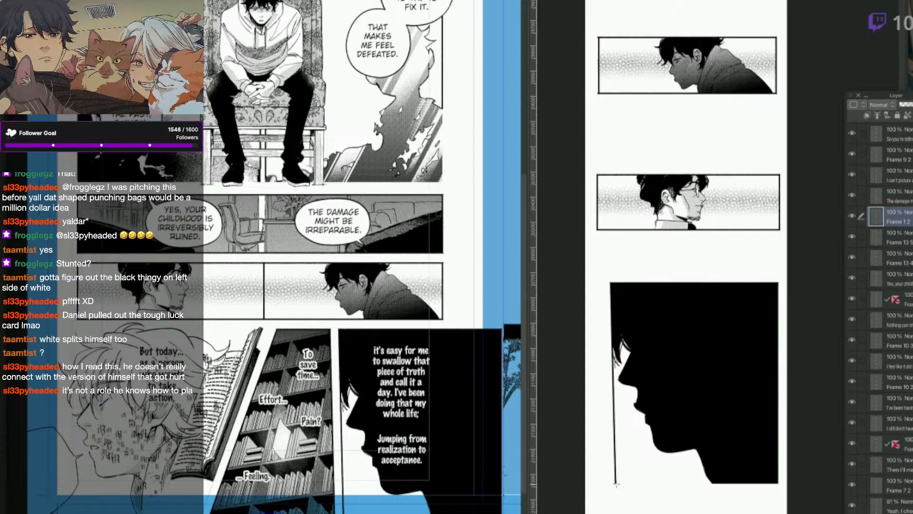
mouse_move(616, 484)
mouse_down()
mouse_move(777, 484)
mouse_move(757, 475)
mouse_move(782, 470)
mouse_up()
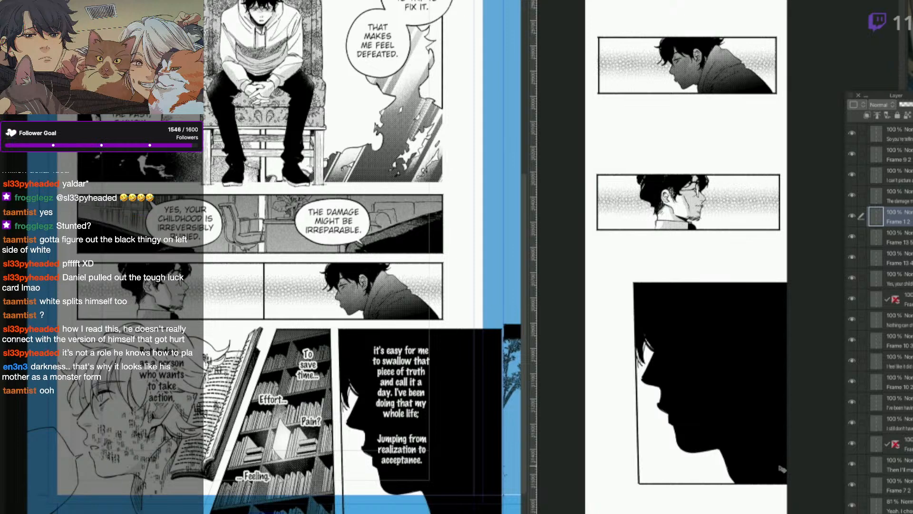
Merge the comic page's "it's easy for me to swallow" and "Jumping from realization to acceptance." text layers into one layer.
click(779, 468)
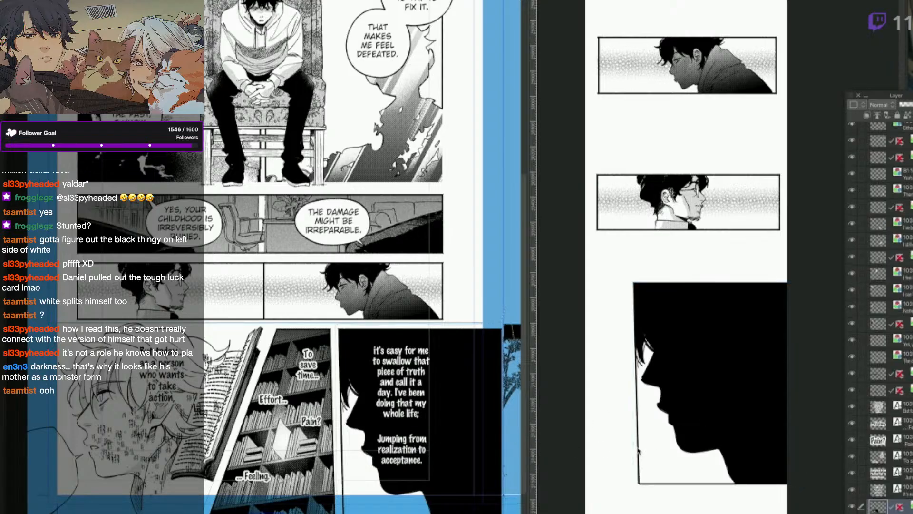
click(889, 494)
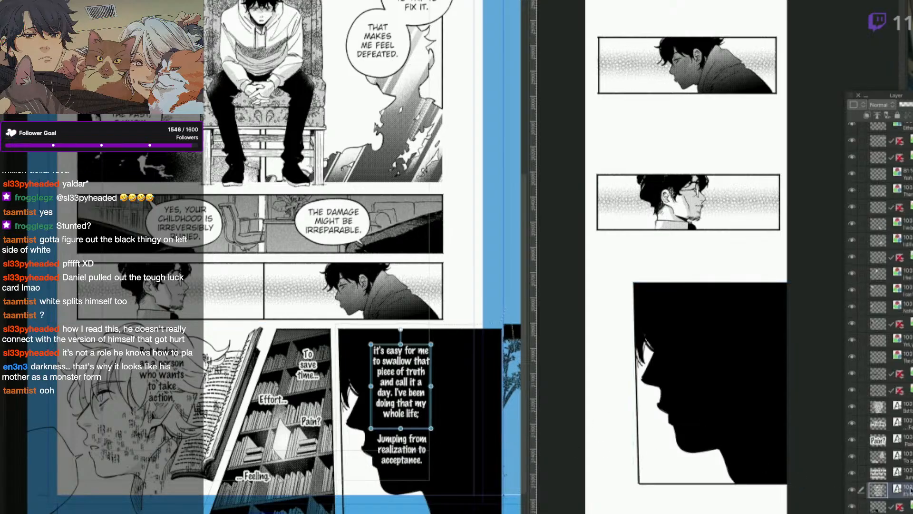
click(853, 408)
click(853, 407)
click(851, 490)
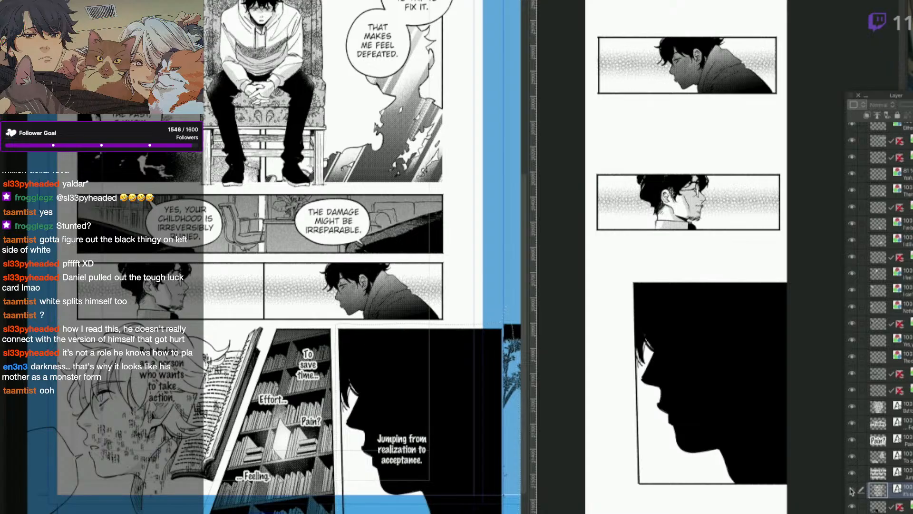
click(852, 490)
click(852, 472)
click(851, 472)
click(885, 473)
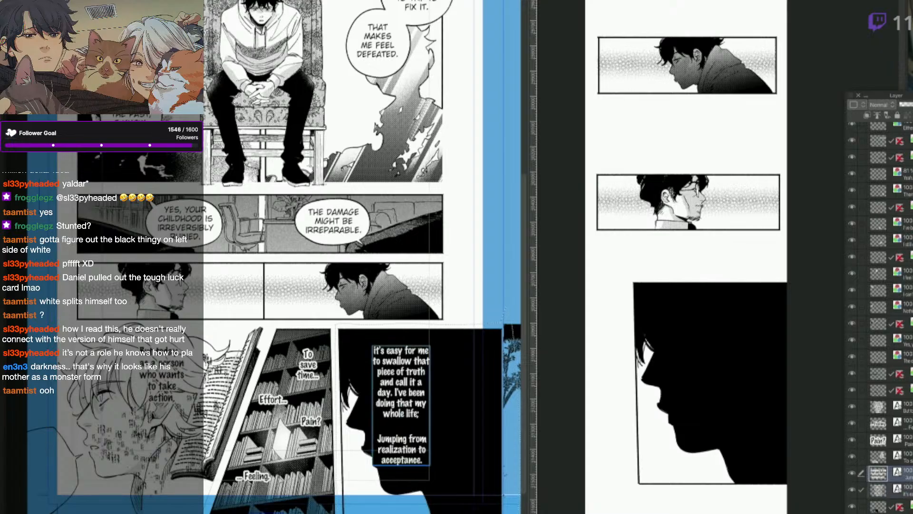
key(shift+alt+e)
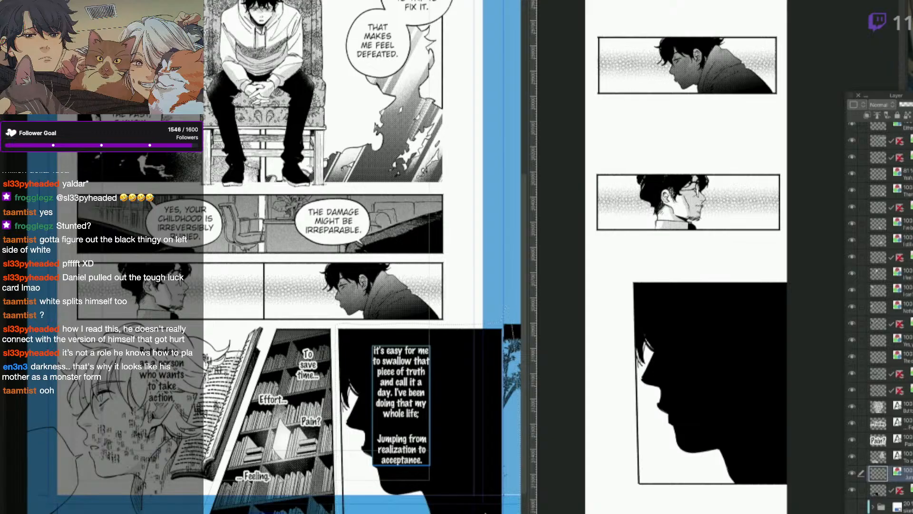
Copy the merged white caption text into the strip, scaled down to fit inside the black area of the silhouette panel.
click(723, 400)
key(ctrl+v)
key(ctrl+t)
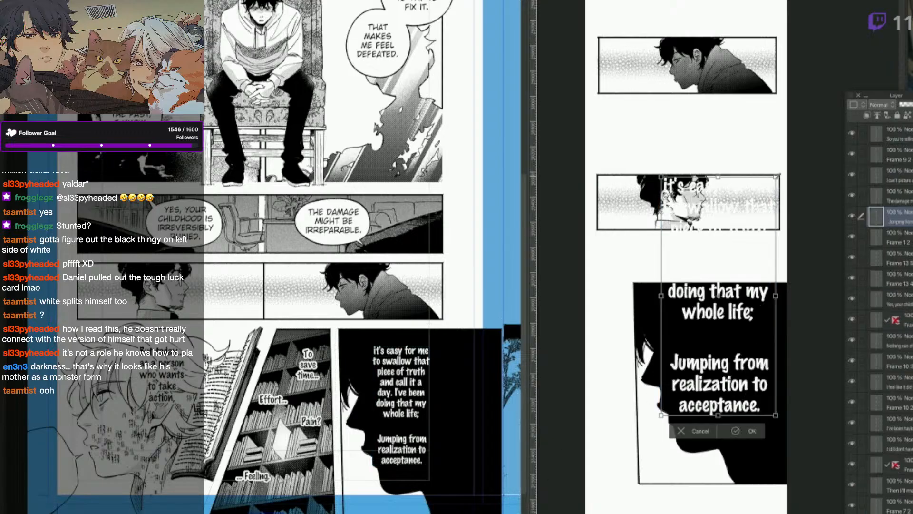
drag(777, 176, 752, 256)
drag(732, 307, 757, 329)
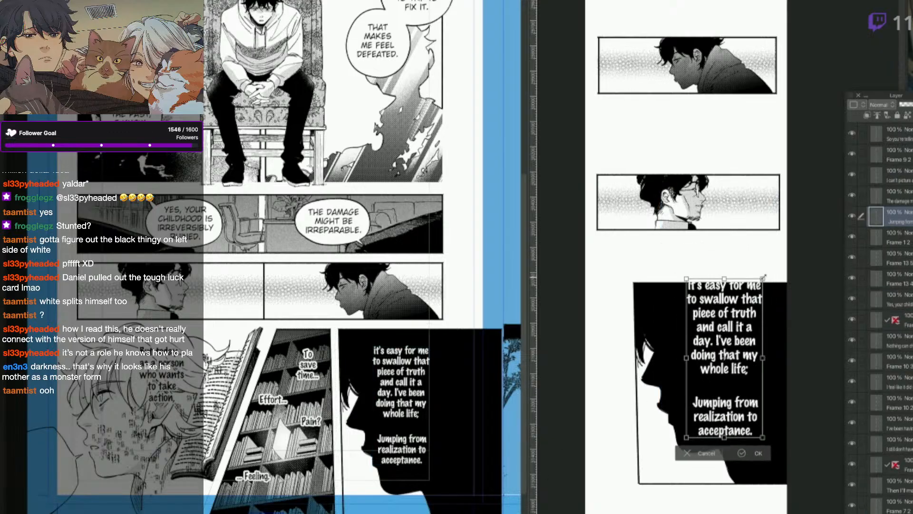
drag(764, 278, 757, 290)
drag(750, 389, 752, 387)
key(Return)
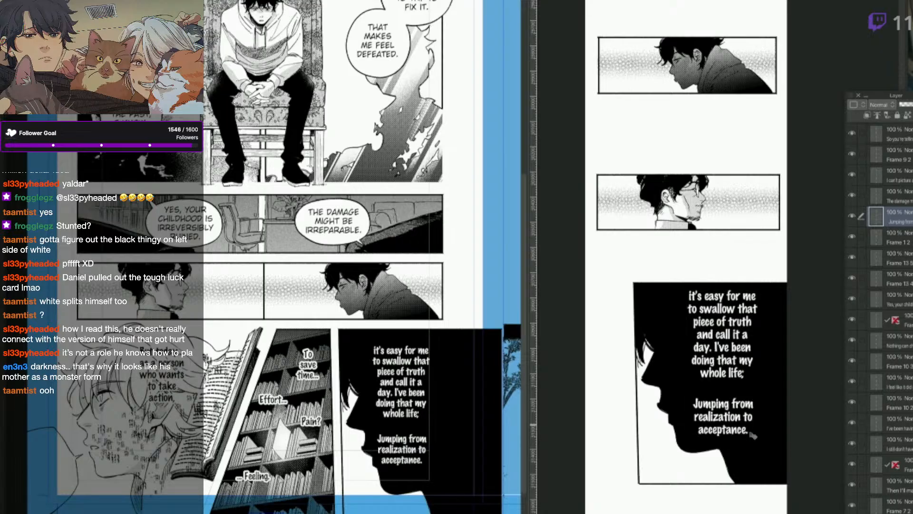
Move the strip's "Jumping from realization to acceptance." lines slightly up, closer to the caption paragraph above them.
key(q)
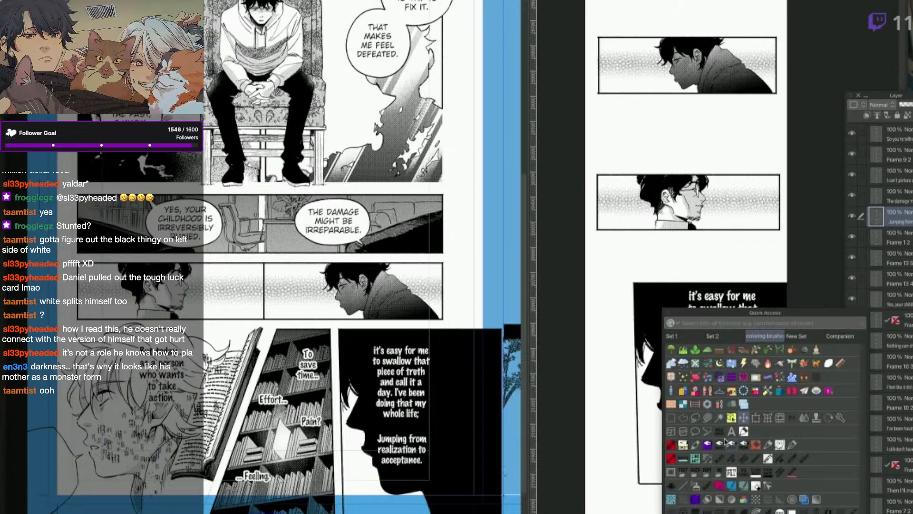
click(670, 420)
drag(763, 396, 723, 424)
click(686, 464)
click(546, 457)
Nudge the whole caption slightly down and to the left within the strip's silhouette panel.
key(q)
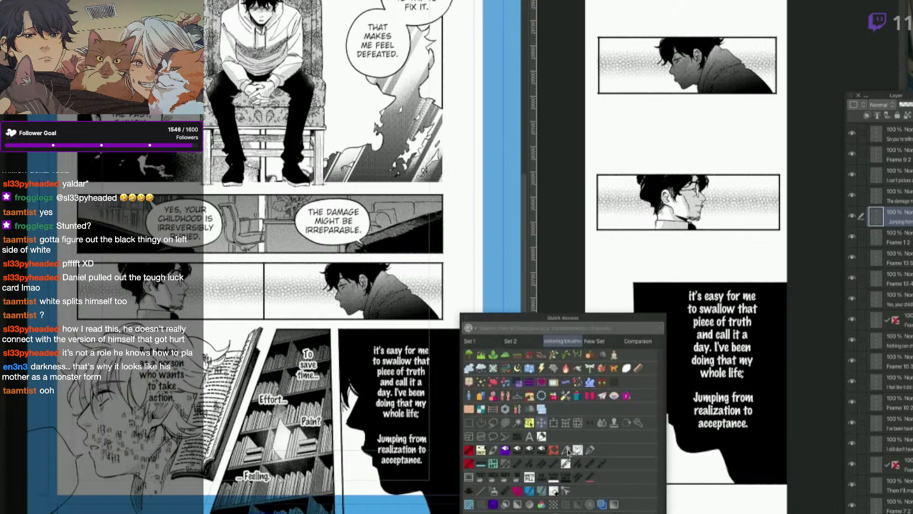
click(554, 423)
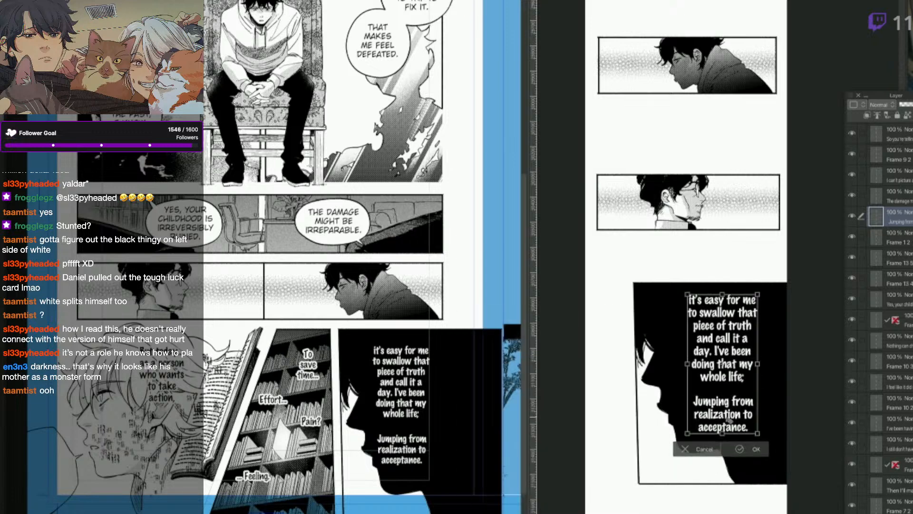
drag(729, 421, 724, 421)
click(741, 449)
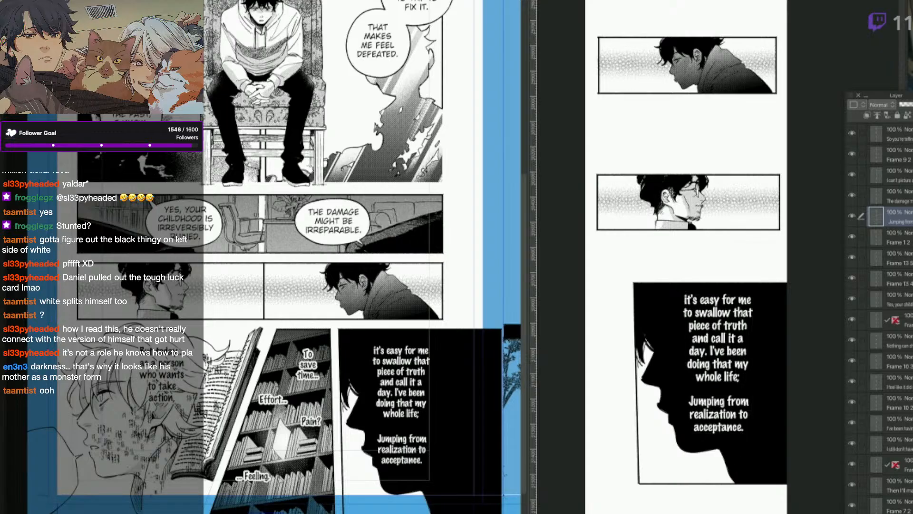
Shift the strip's silhouette panel farther right past the strip's edge and move its caption right to match.
scroll(684, 257, down, 1)
key(q)
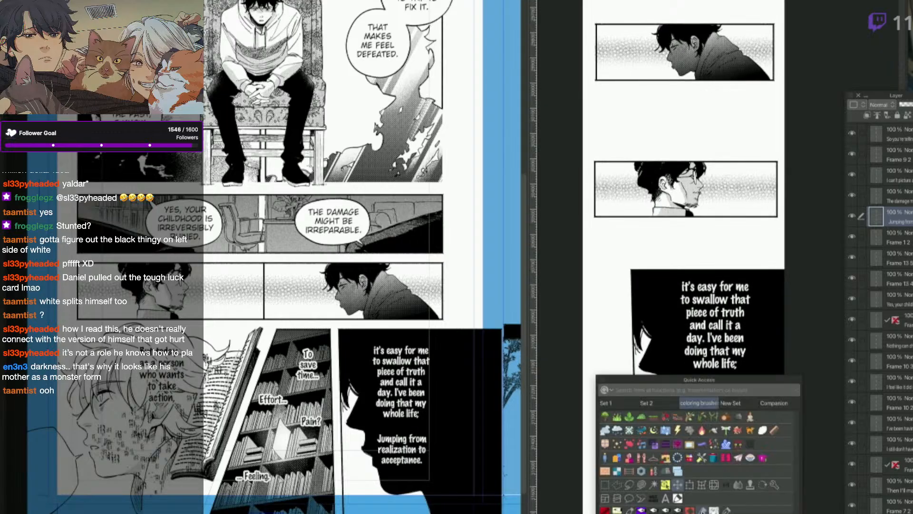
click(665, 485)
drag(711, 404, 732, 404)
click(728, 404)
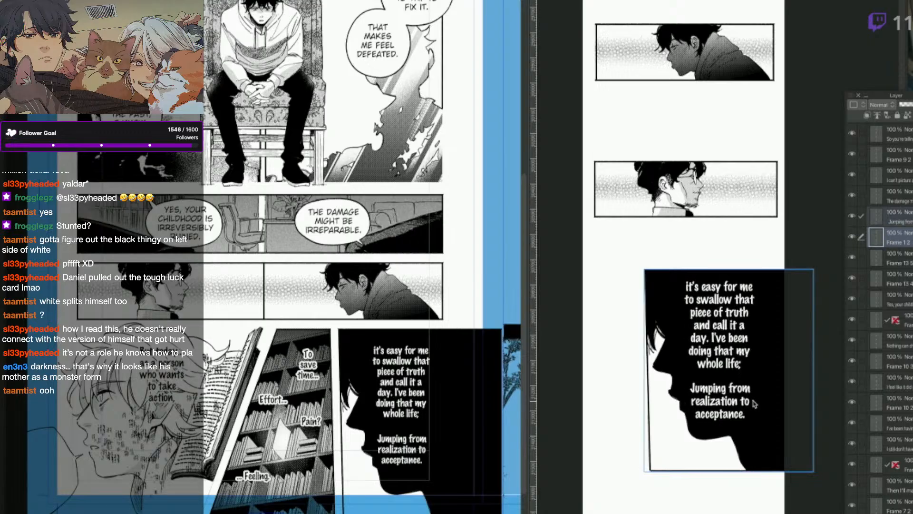
click(750, 392)
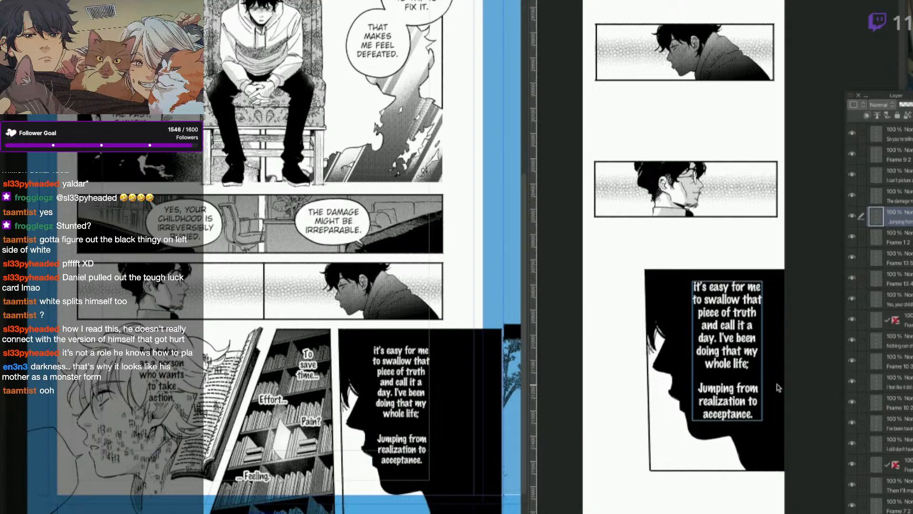
Copy the slanted bookshelf panel from the comic page's bottom row and paste it into the vertical strip.
scroll(723, 438, down, 2)
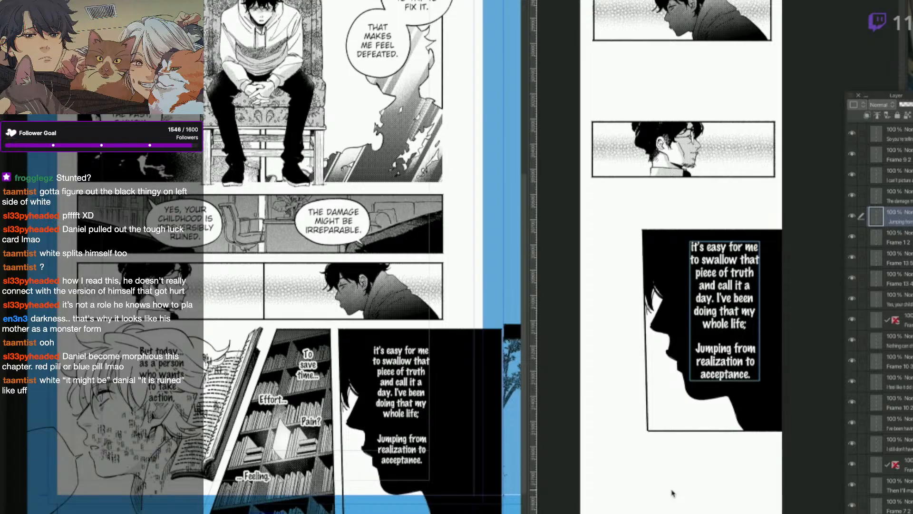
key(h)
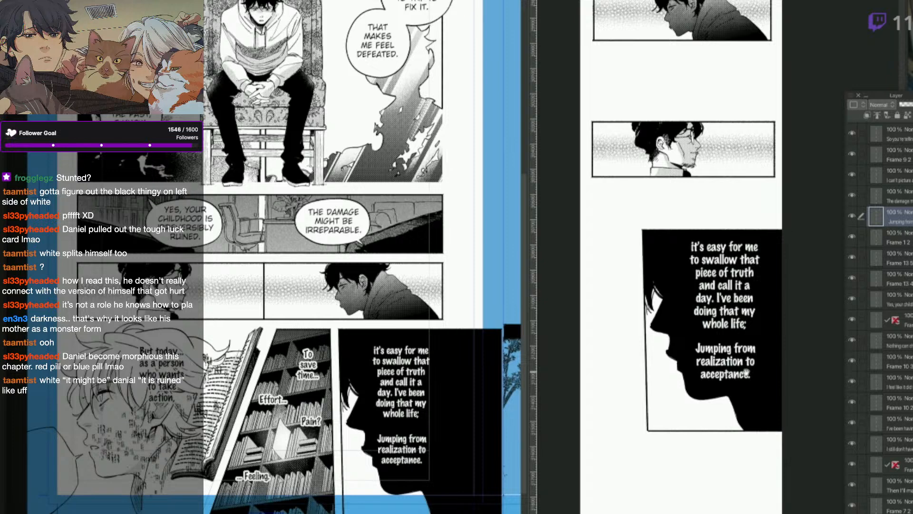
drag(732, 440, 741, 364)
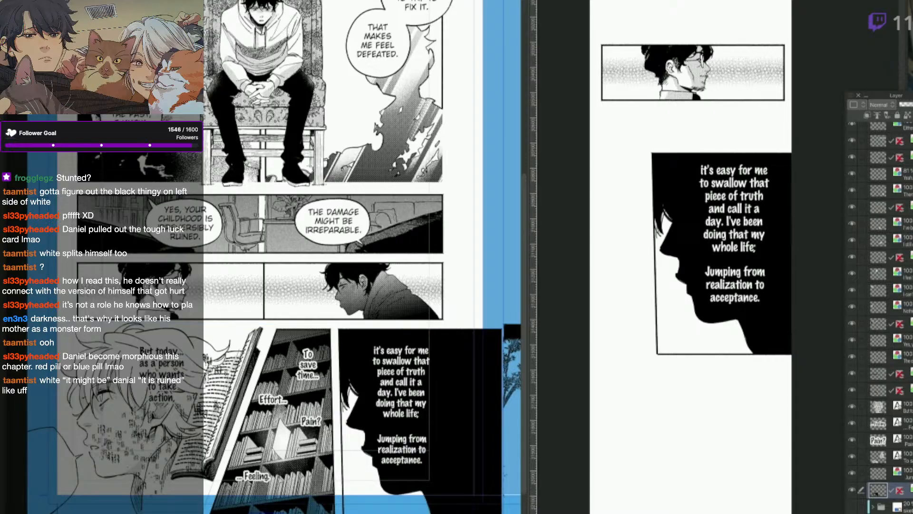
key(Right)
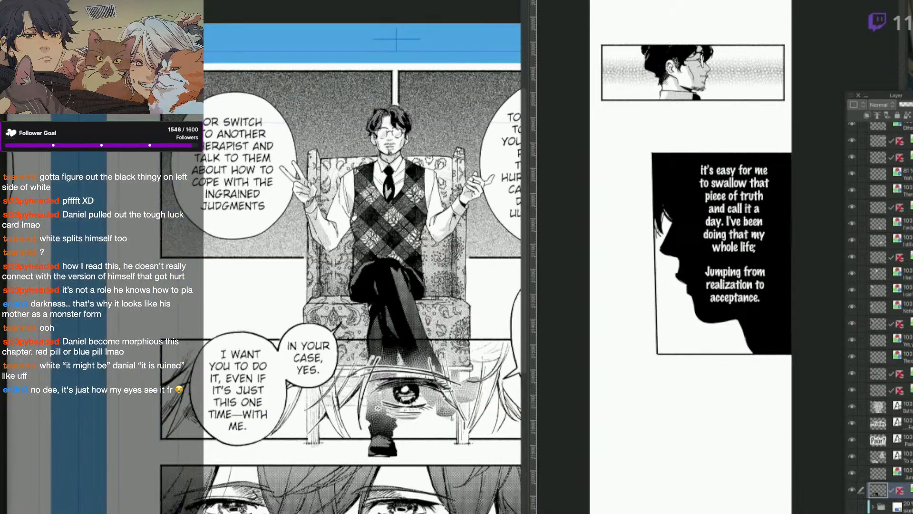
scroll(362, 285, up, 1)
scroll(437, 501, down, 5)
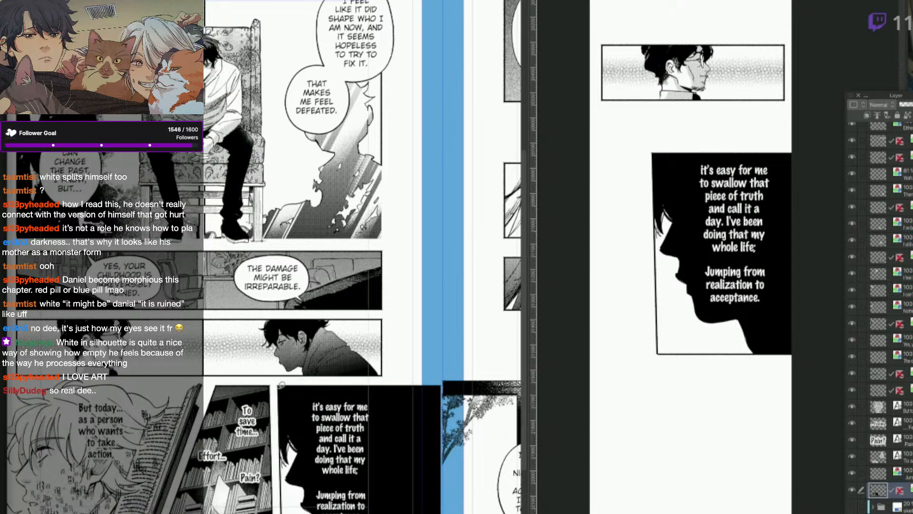
drag(156, 327, 204, 301)
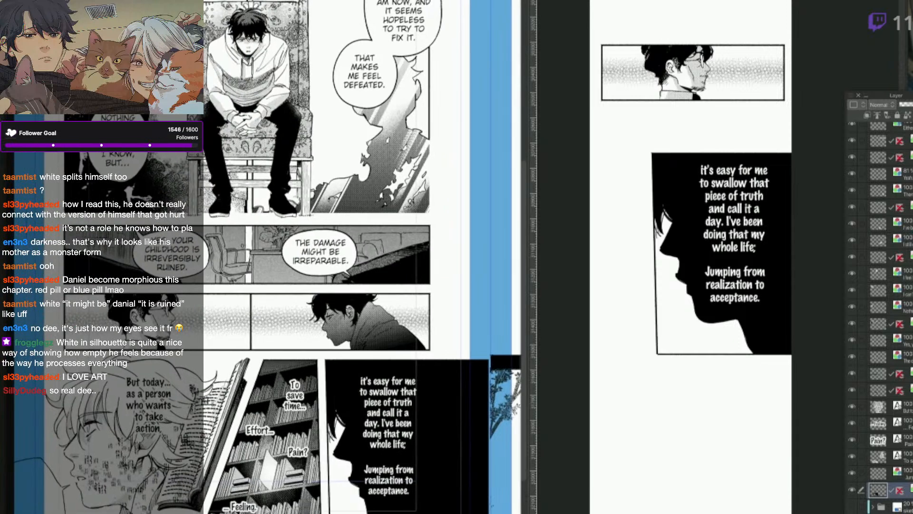
drag(266, 356, 326, 511)
click(261, 356)
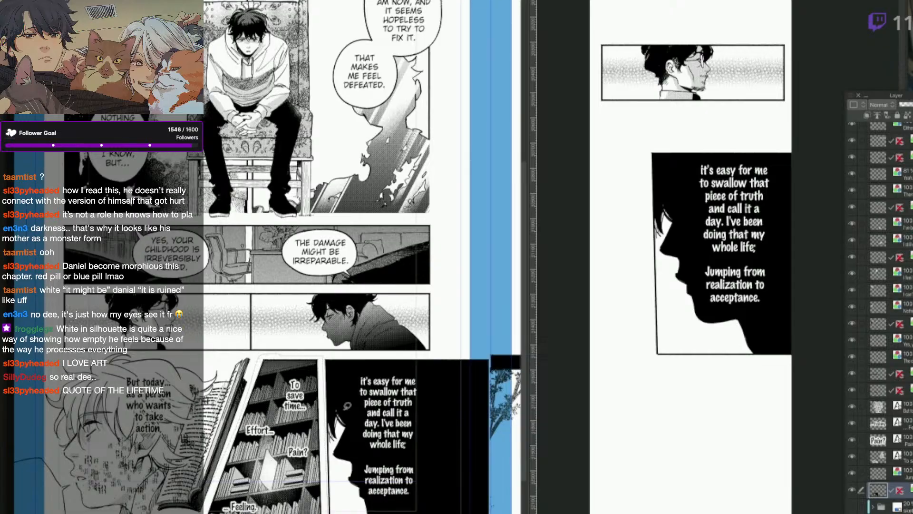
click(667, 511)
key(super+v)
Scale the pasted bookshelf panel down and place it below the silhouette panel, slightly right of the strip's centre.
drag(767, 258, 751, 369)
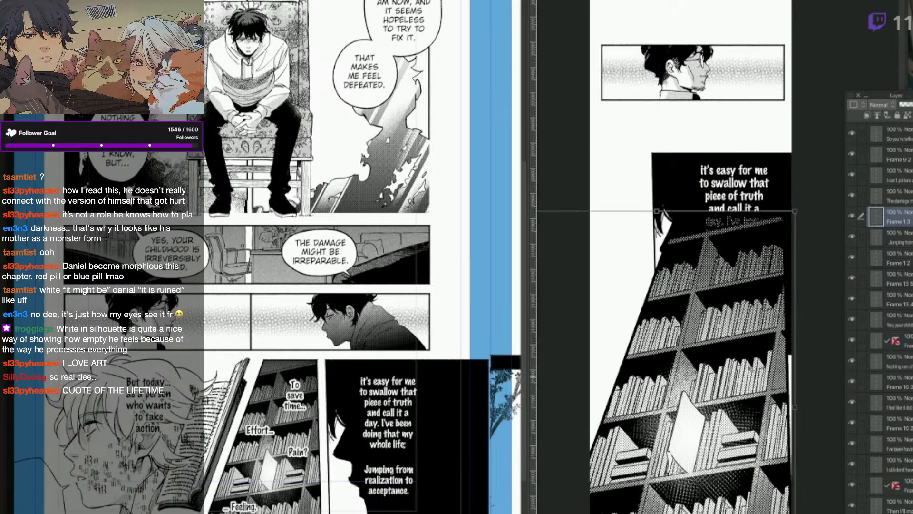
drag(656, 211, 659, 390)
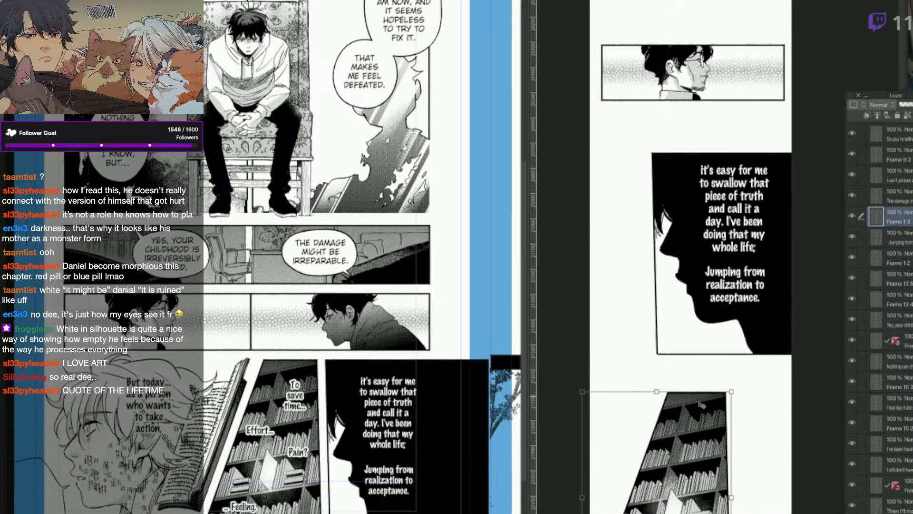
drag(708, 502, 717, 493)
drag(668, 380, 668, 406)
drag(706, 495, 703, 477)
key(Return)
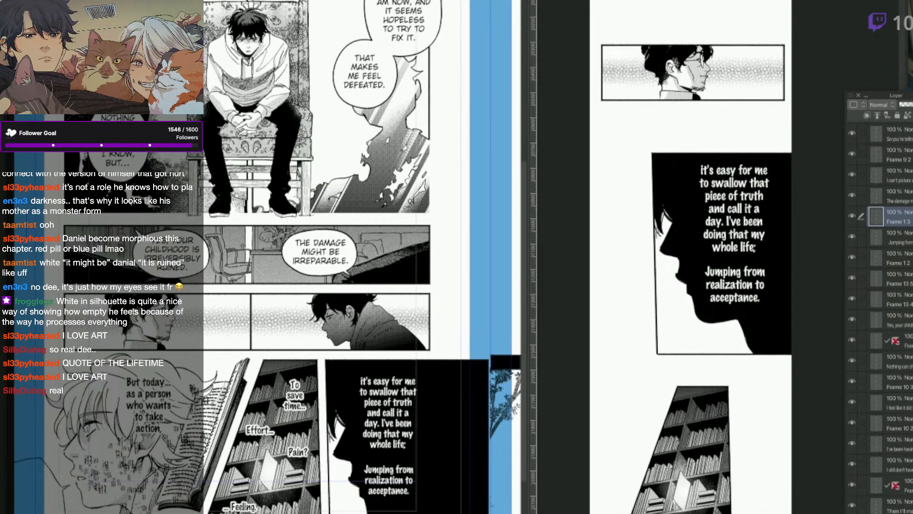
drag(703, 476, 710, 485)
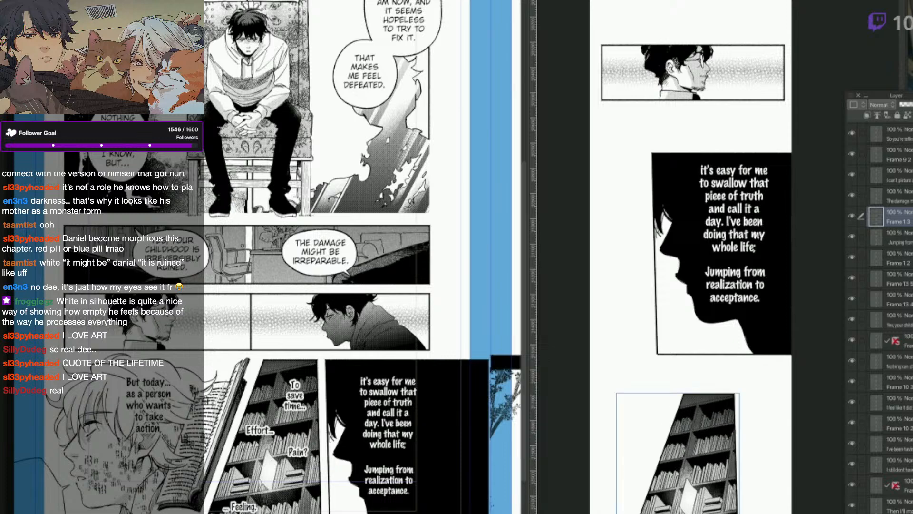
Copy the "To save time..." lettering from the comic page and place it over the bookshelf panel in the vertical layout.
click(449, 455)
click(294, 403)
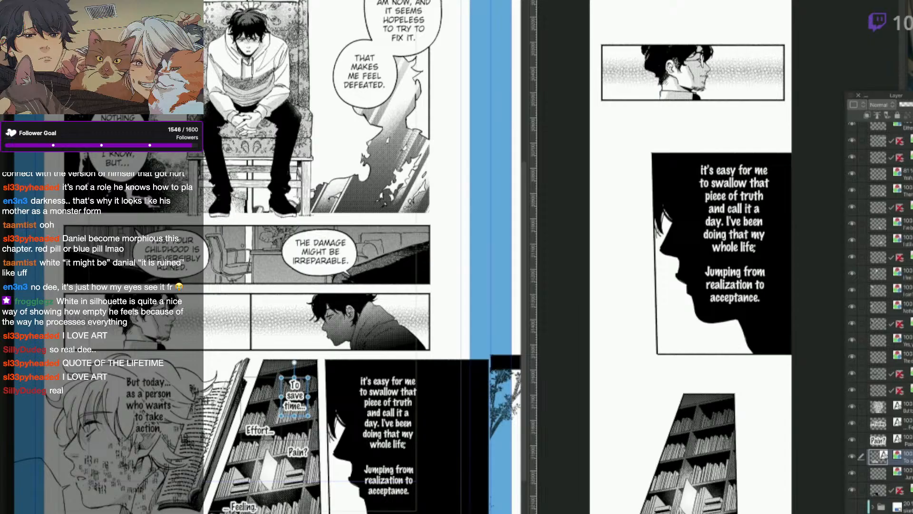
key(Escape)
key(m)
drag(311, 370, 279, 423)
click(715, 460)
key(ctrl+v)
drag(727, 307, 719, 474)
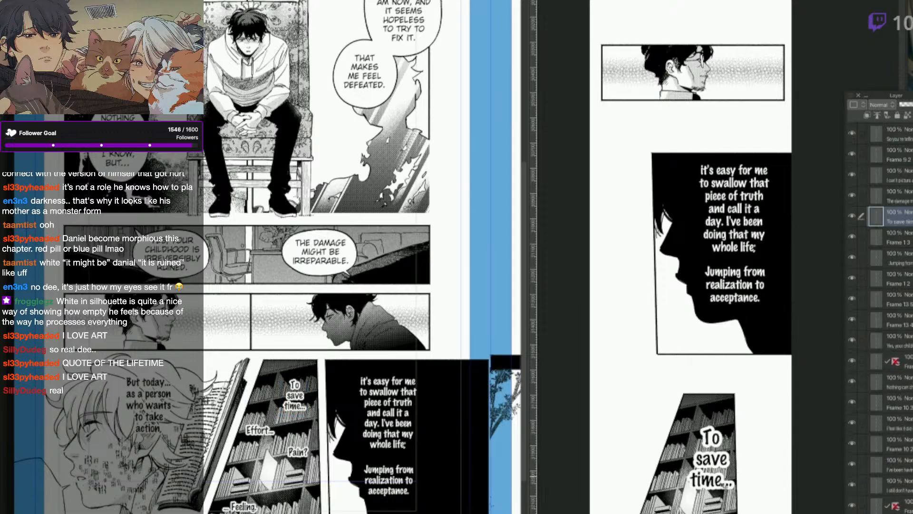
Shrink the pasted "To save time..." lettering and set it just right of the bookshelf panel.
key(ctrl+t)
drag(737, 429, 761, 430)
key(Return)
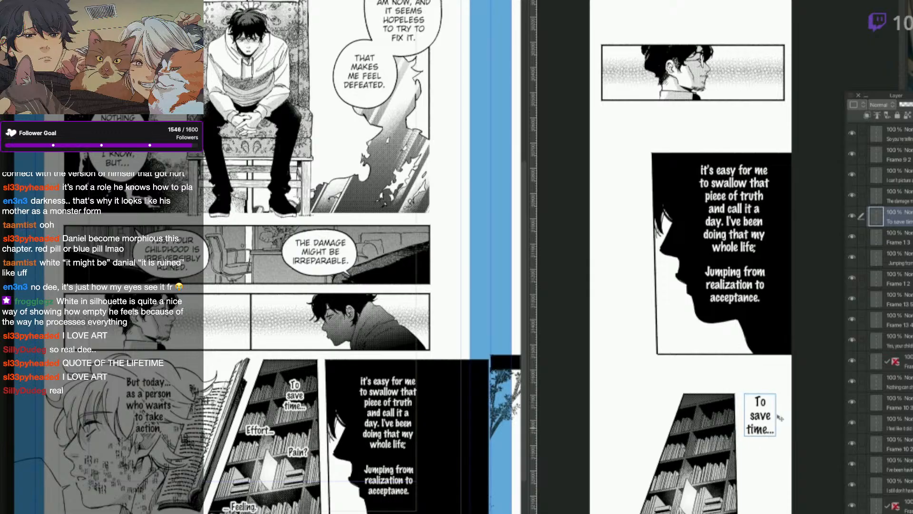
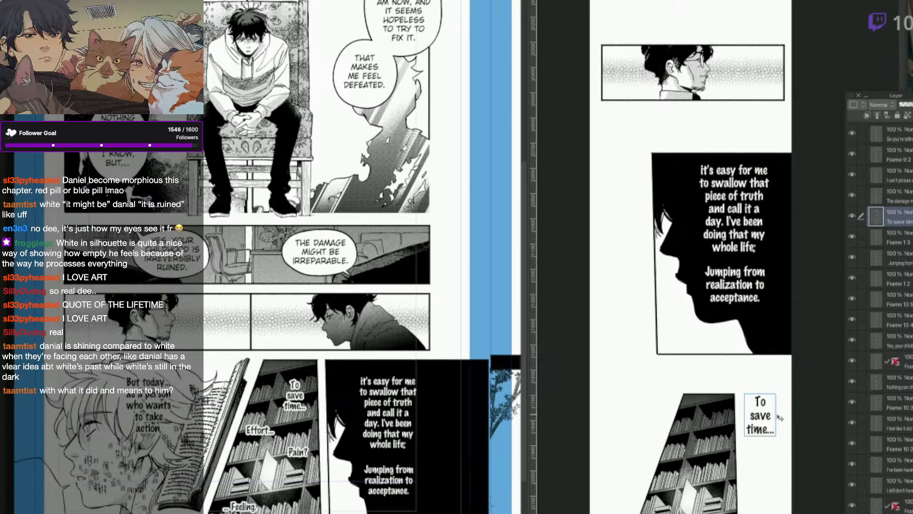
Copy the "Effort..." lettering from the comic page and place it over the bookshelf panel's left edge in the vertical layout.
click(299, 417)
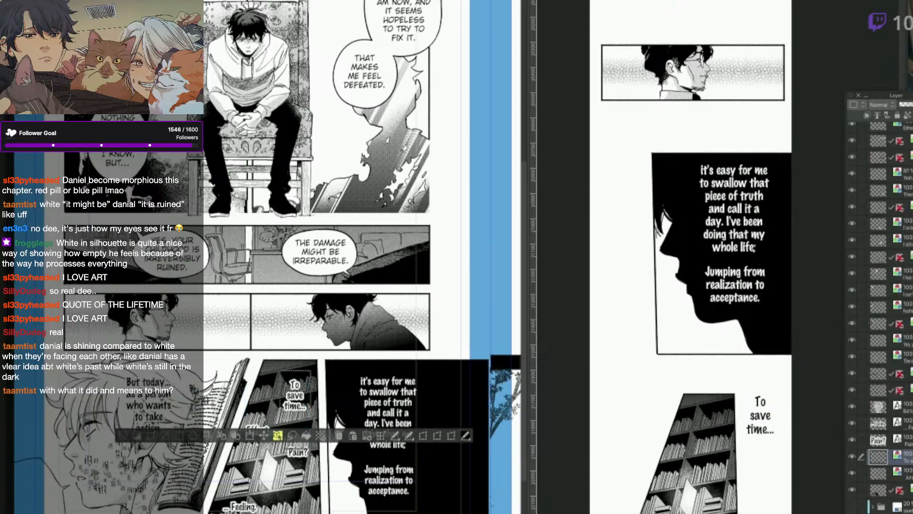
key(ctrl+d)
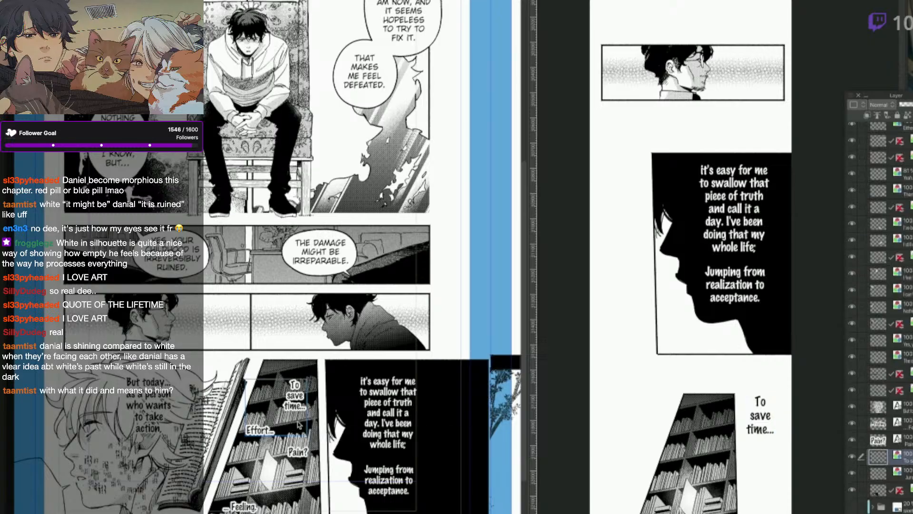
drag(257, 429, 281, 439)
key(ctrl+c)
click(705, 475)
key(ctrl+v)
drag(727, 366, 667, 513)
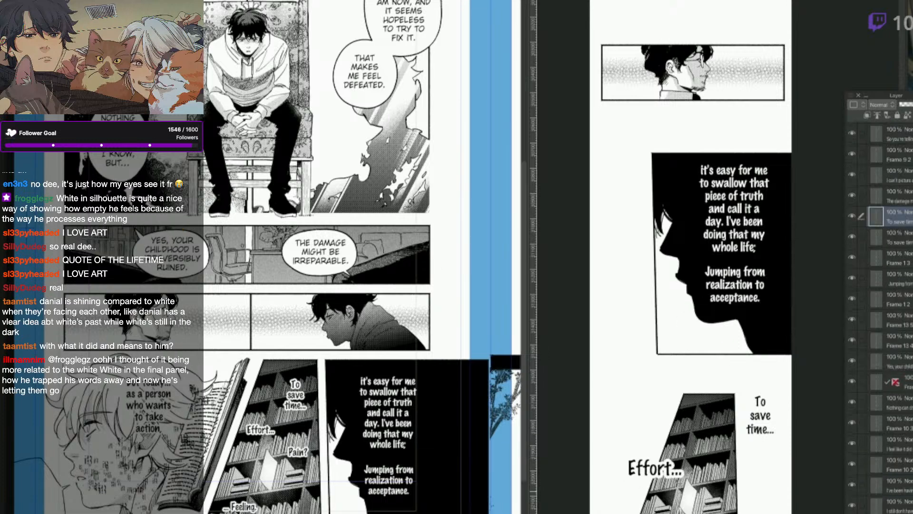
Shrink the "Effort..." lettering and set it in the white space left of the bookshelf panel.
key(ctrl+t)
drag(686, 457, 645, 476)
key(Return)
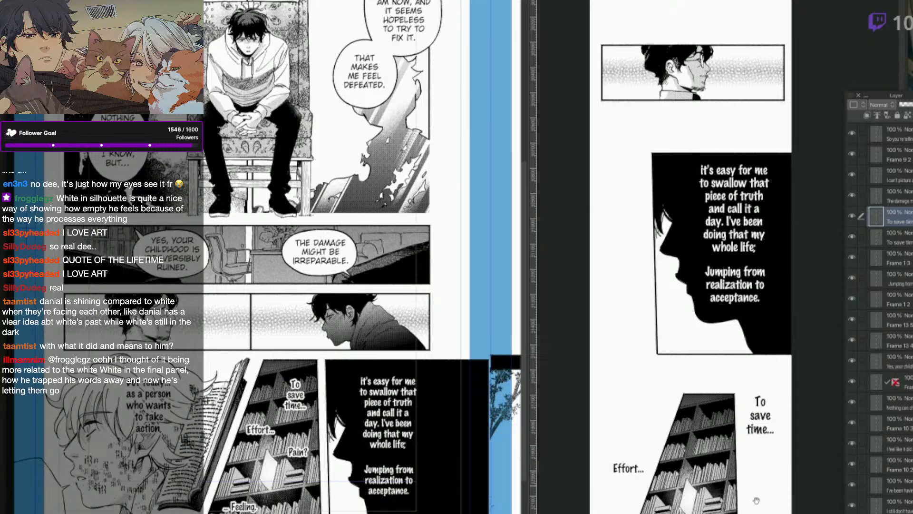
drag(760, 510, 734, 495)
key(ctrl+t)
drag(620, 440, 623, 436)
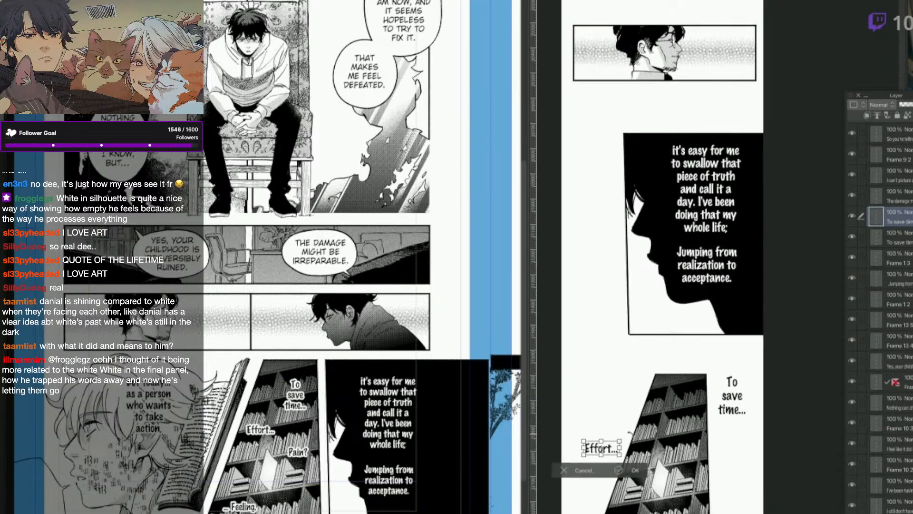
key(Return)
Move "To save time..." onto the bookshelf panel's upper right and "Effort..." onto its middle.
ctrl+shift+click(727, 397)
key(ctrl+t)
drag(747, 376, 696, 408)
key(Return)
ctrl+shift+click(602, 448)
drag(602, 448, 657, 443)
ctrl+shift+click(640, 476)
key(ctrl+t)
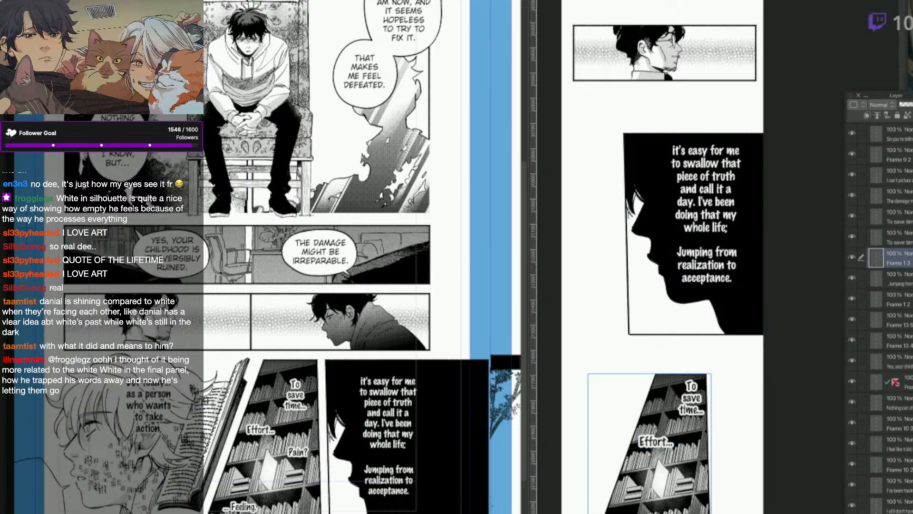
mouse_move(763, 510)
mouse_down()
mouse_move(775, 493)
mouse_move(756, 494)
mouse_up()
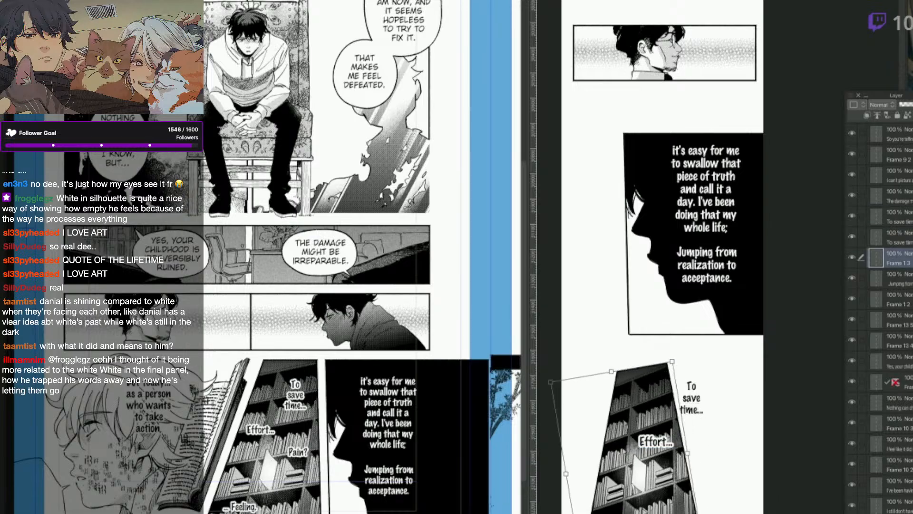
key(Escape)
Move the bookshelf panel to the right edge of the vertical layout and rotate it counterclockwise into a tilt.
drag(662, 476, 718, 475)
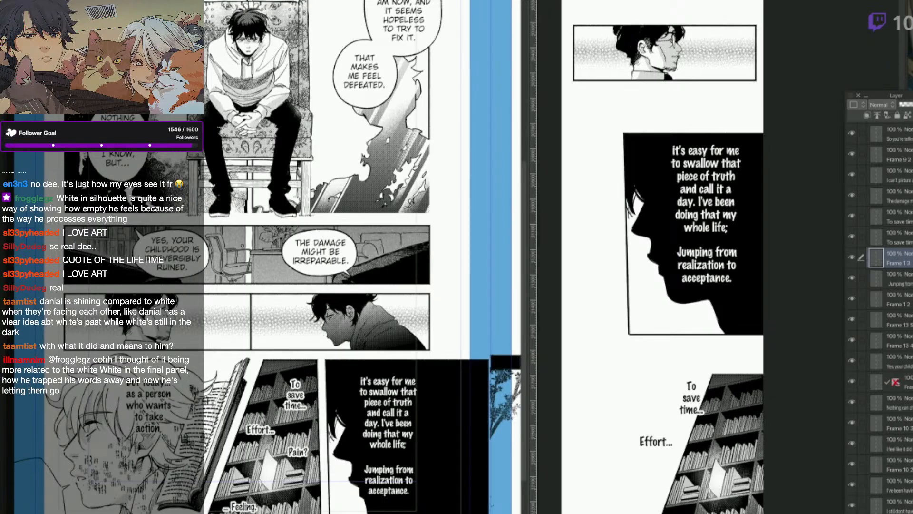
key(ctrl+t)
drag(796, 495, 797, 438)
mouse_move(769, 510)
mouse_down()
mouse_move(751, 499)
mouse_move(769, 495)
mouse_up()
key(Return)
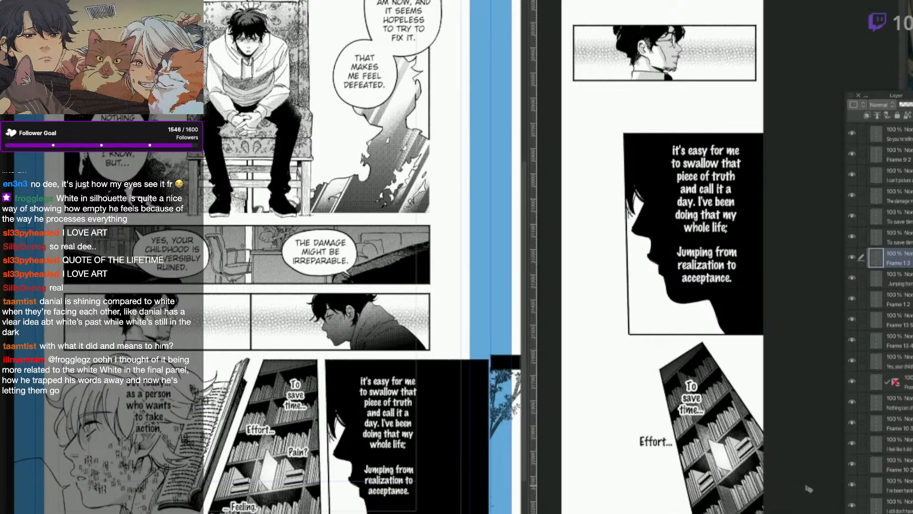
Copy the open-book artwork from the comic page and paste it into the vertical layout.
drag(310, 396, 324, 388)
key(ctrl+d)
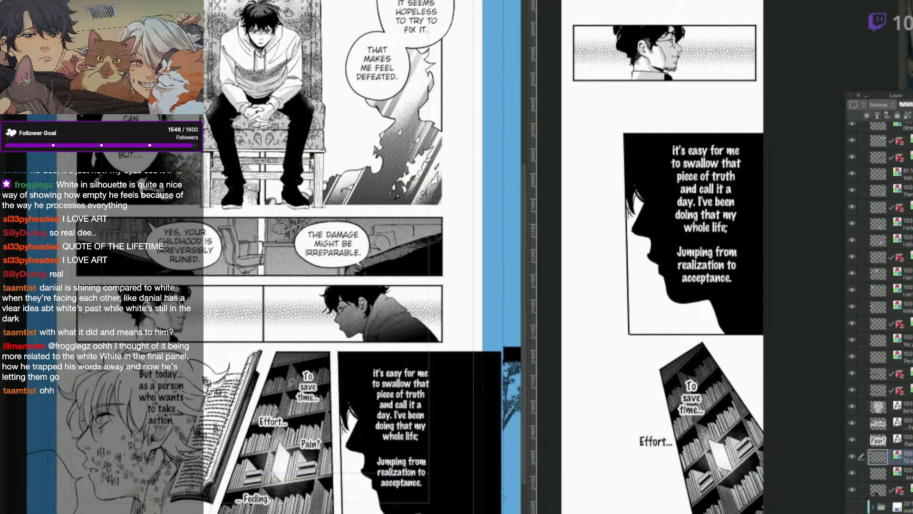
ctrl+shift+click(238, 413)
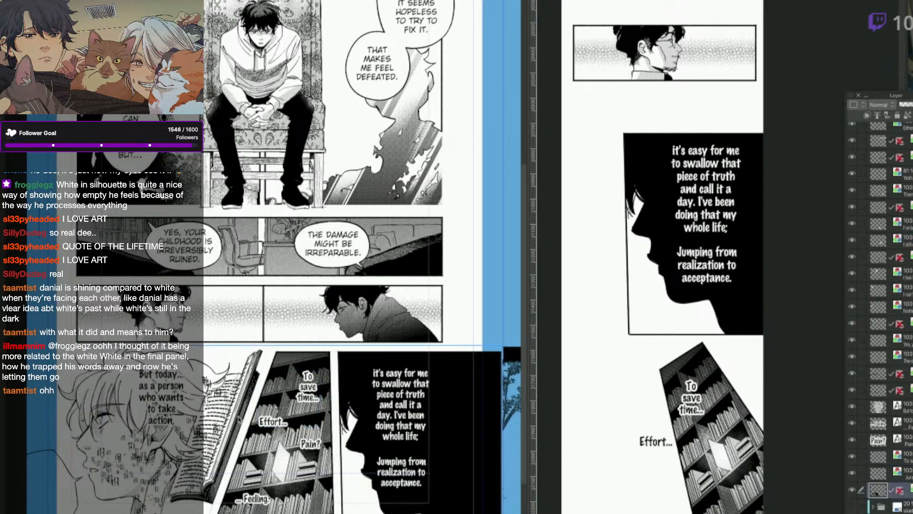
click(853, 491)
click(853, 491)
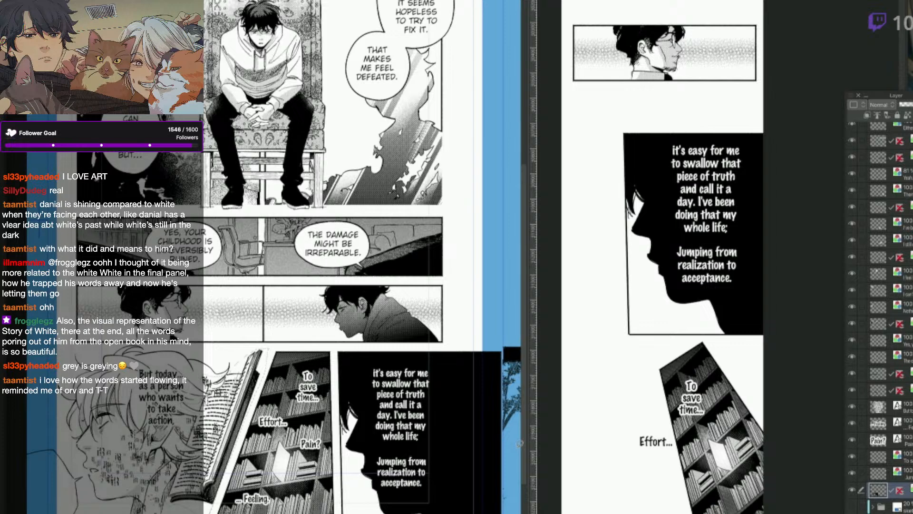
click(662, 469)
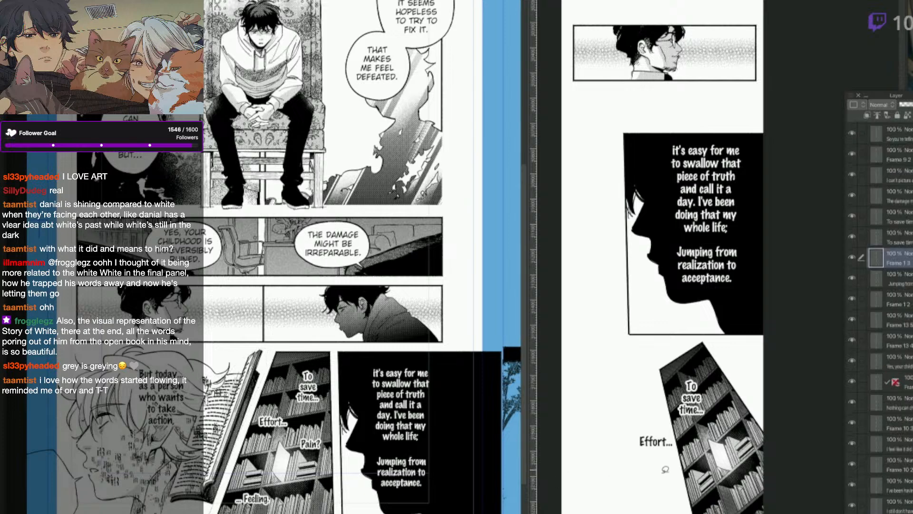
key(super+v)
mouse_move(710, 396)
mouse_down()
mouse_move(674, 513)
mouse_move(697, 506)
mouse_up()
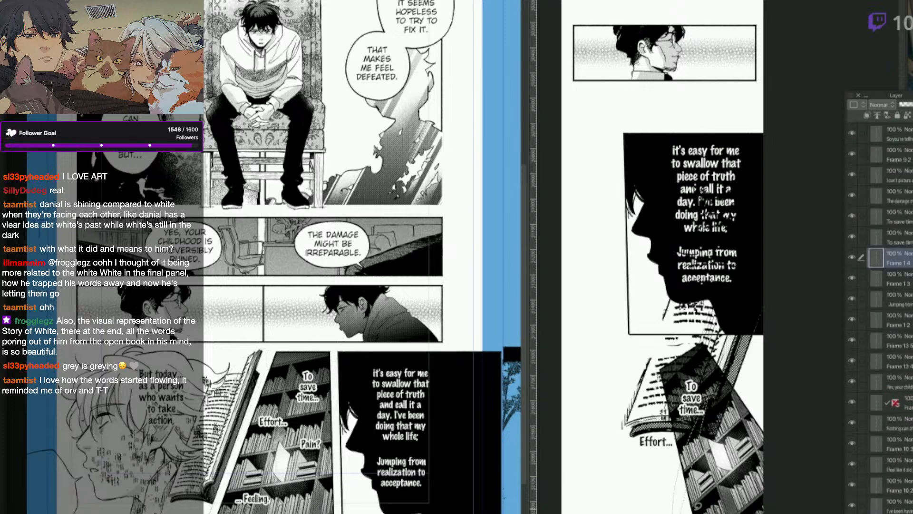
Shrink the open-book artwork, rotate it into a diagonal and place it below the tilted bookshelf panel.
key(super+z)
key(super+t)
drag(816, 133, 650, 283)
drag(675, 383, 666, 513)
drag(802, 511, 796, 501)
drag(723, 513, 759, 489)
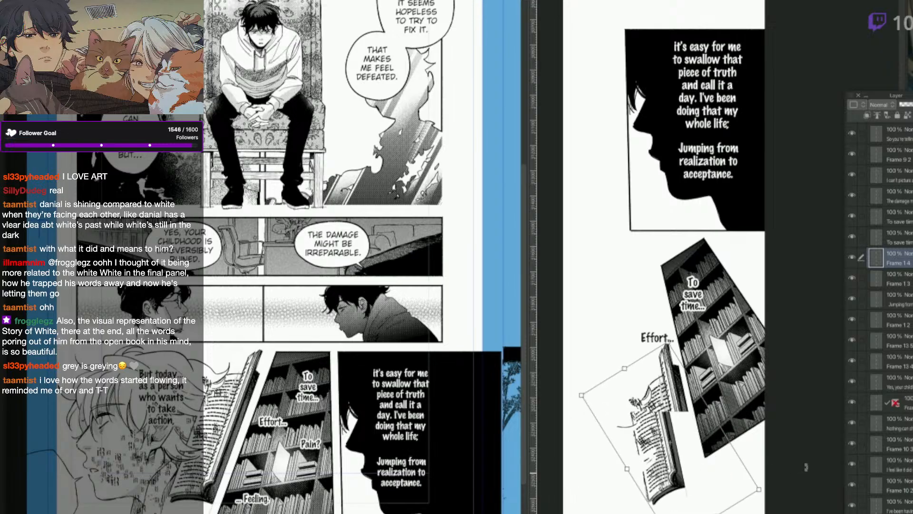
drag(807, 467, 803, 430)
drag(796, 463, 768, 418)
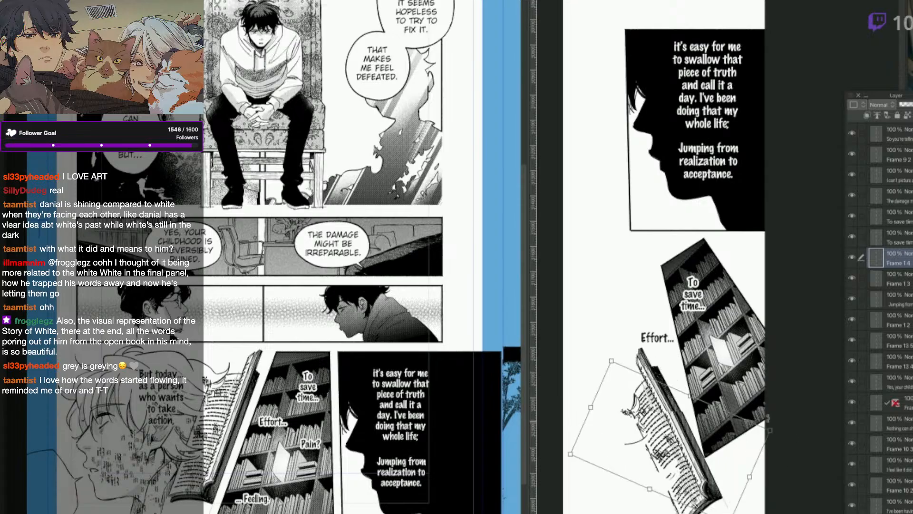
drag(723, 492, 783, 506)
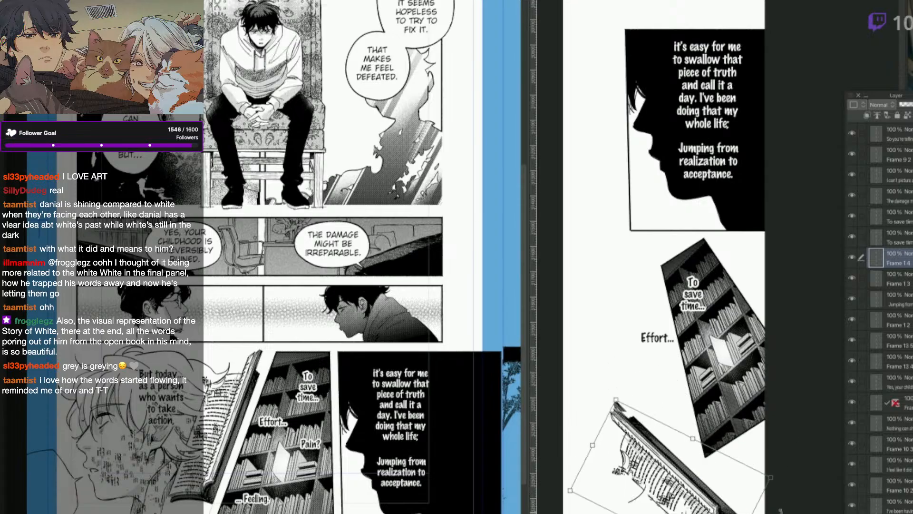
key(Return)
Rotate the bookshelf panel slightly further counterclockwise so it follows the book's diagonal.
click(753, 386)
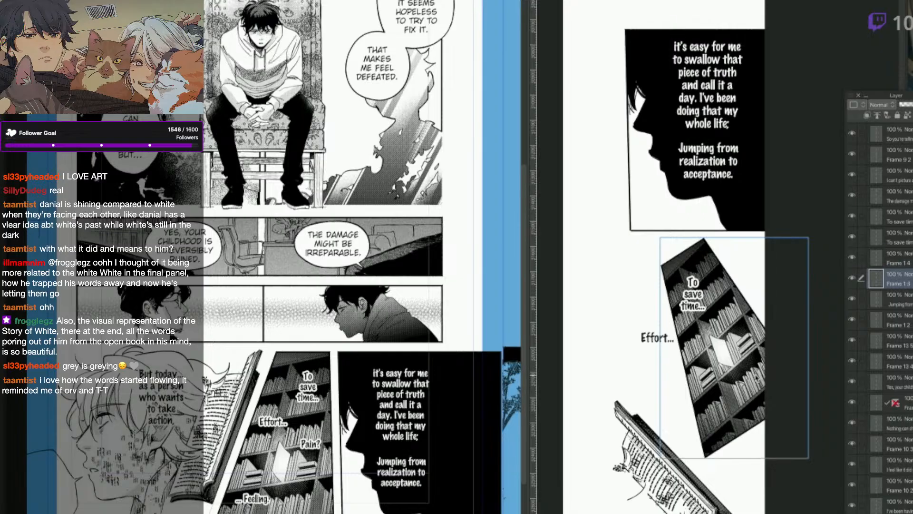
key(ctrl+t)
mouse_move(809, 390)
mouse_down()
mouse_move(812, 352)
mouse_move(806, 375)
mouse_up()
key(Return)
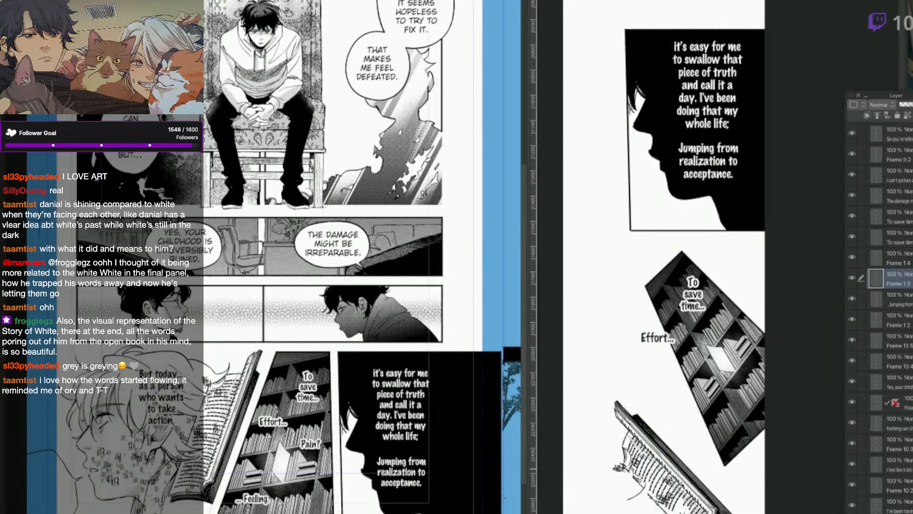
Shift the tilted bookshelf panel left so its upper corner lines up with the silhouette panel's left edge.
click(674, 490)
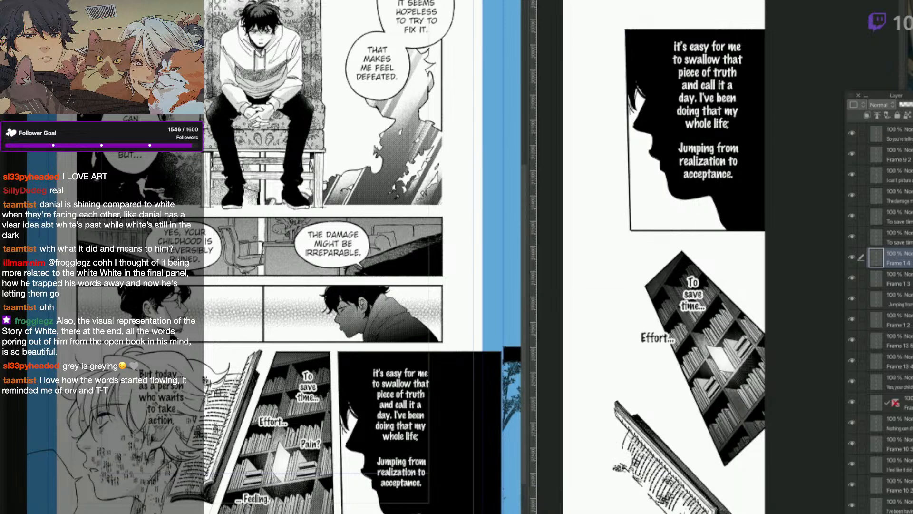
drag(738, 512, 726, 487)
key(k)
drag(741, 394, 719, 396)
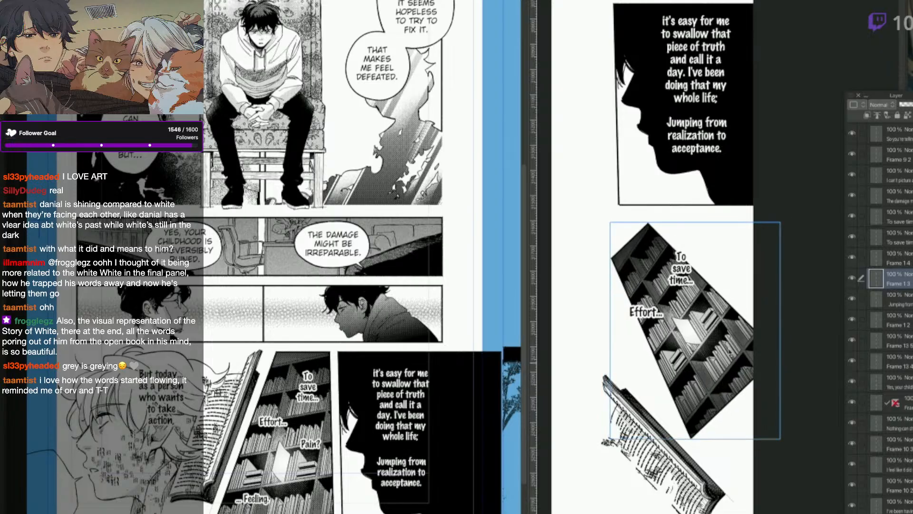
key(Return)
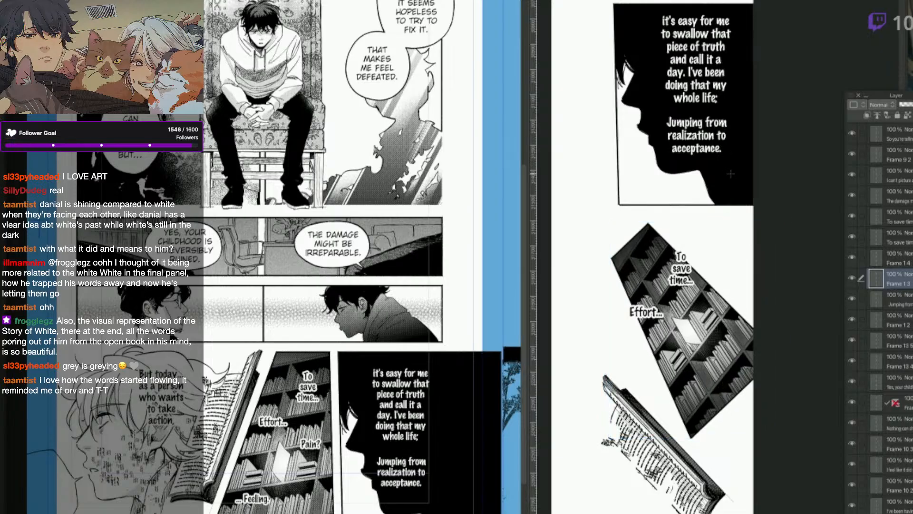
Scale down the "it's easy for me to swallow" narration slightly inside the silhouette panel.
click(730, 185)
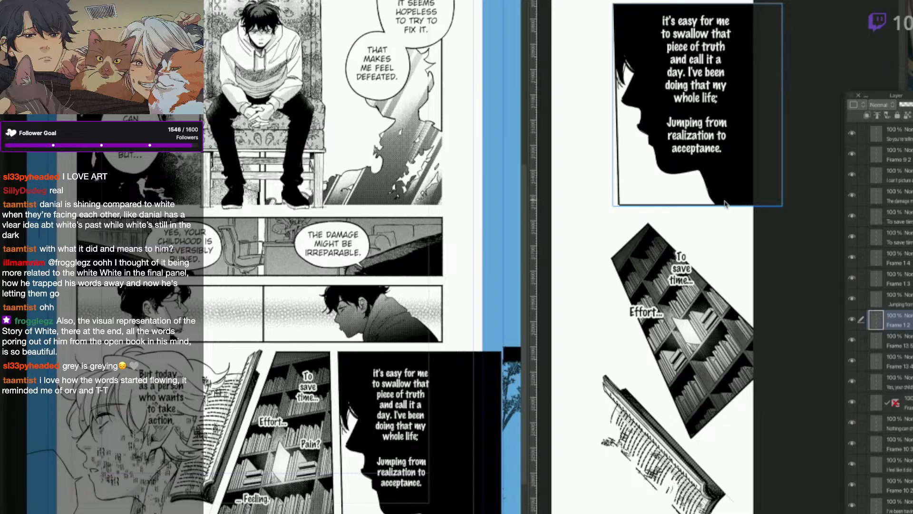
scroll(725, 196, up, 3)
key(ctrl+t)
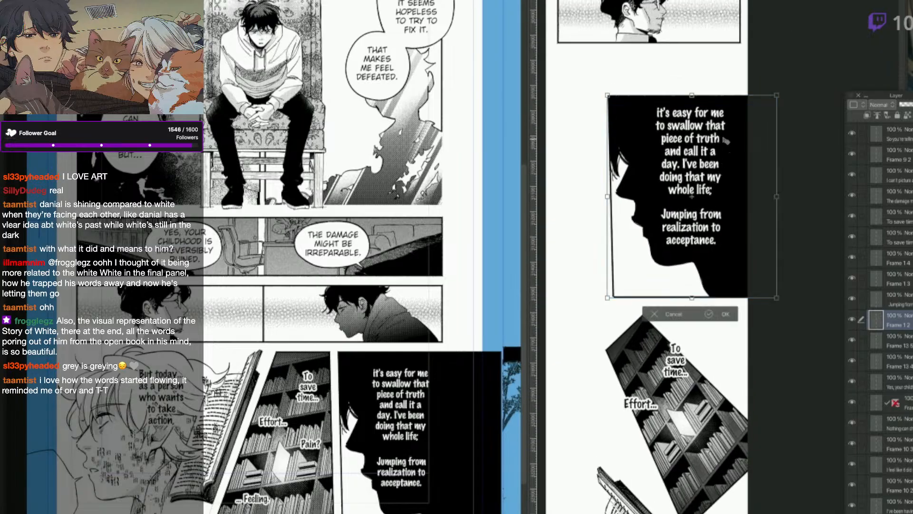
key(Return)
click(722, 114)
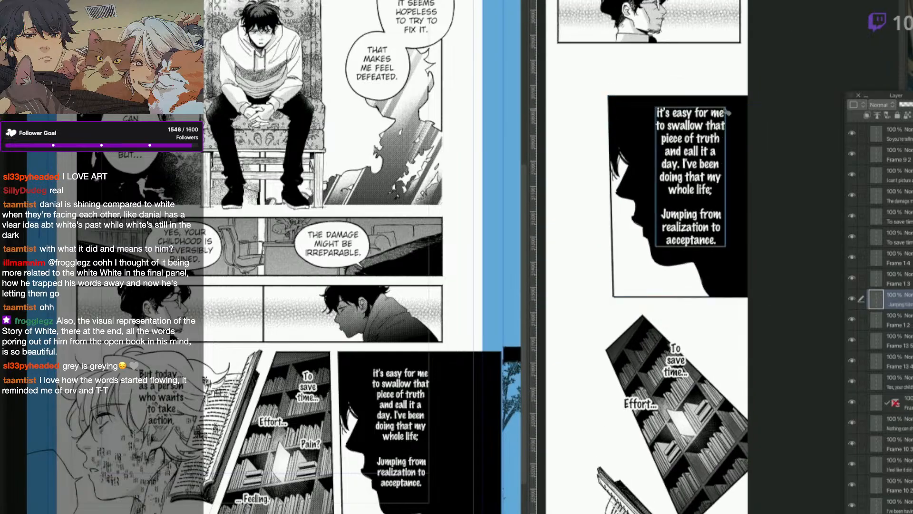
key(ctrl+t)
key(Return)
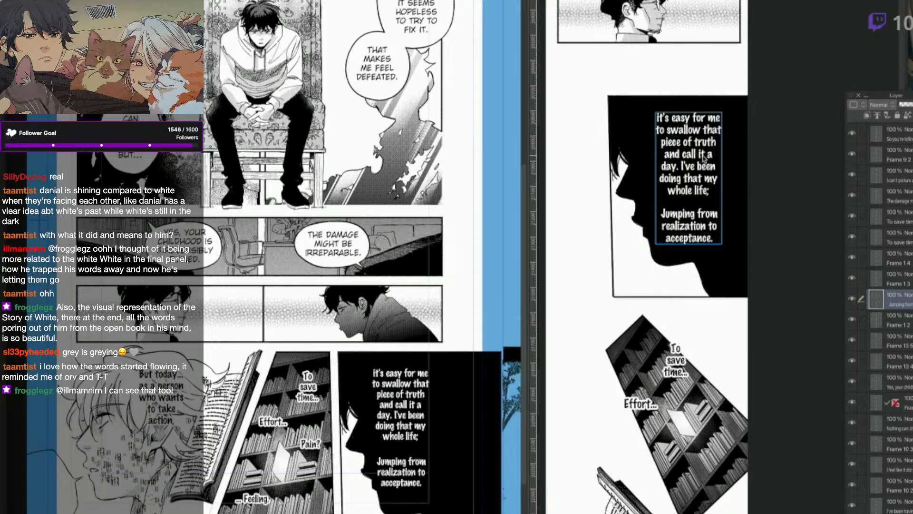
Move "To save time..." off the bookshelf panel to its upper left and nudge "Effort..." upward.
scroll(713, 494, down, 2)
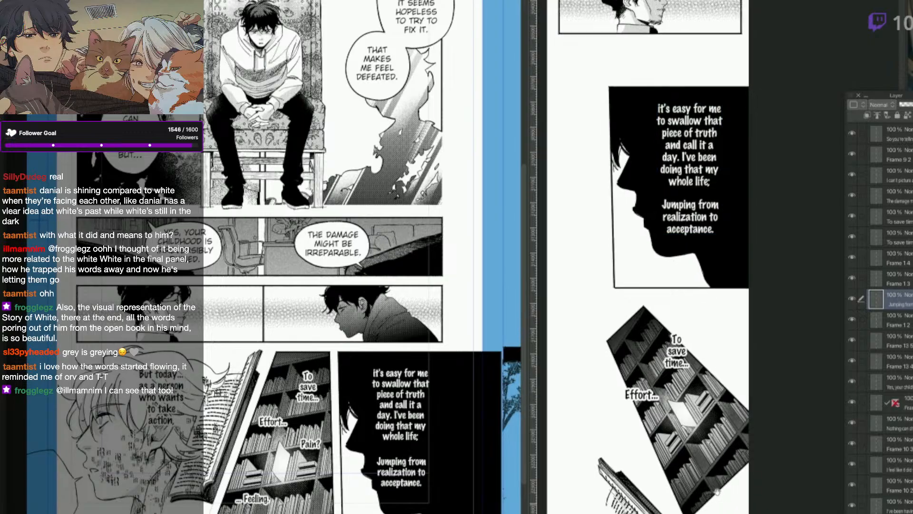
drag(703, 495, 691, 482)
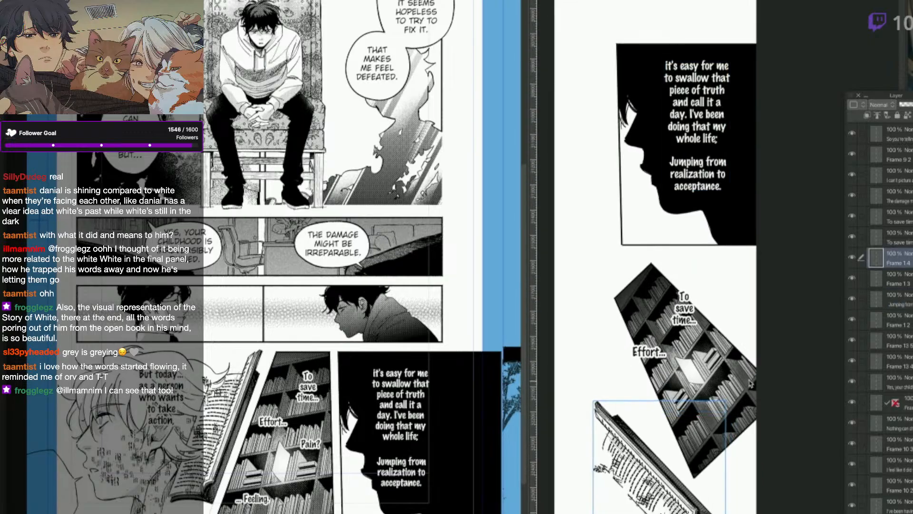
click(687, 321)
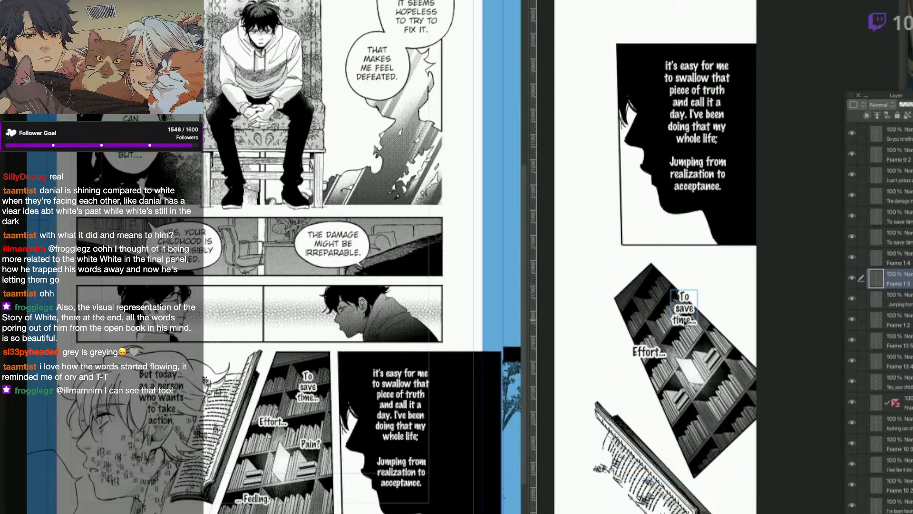
drag(686, 314, 614, 268)
drag(651, 352, 658, 320)
Rotate the tilted bookshelf panel clockwise until its upper and lower edges run roughly horizontal under the silhouette.
click(740, 398)
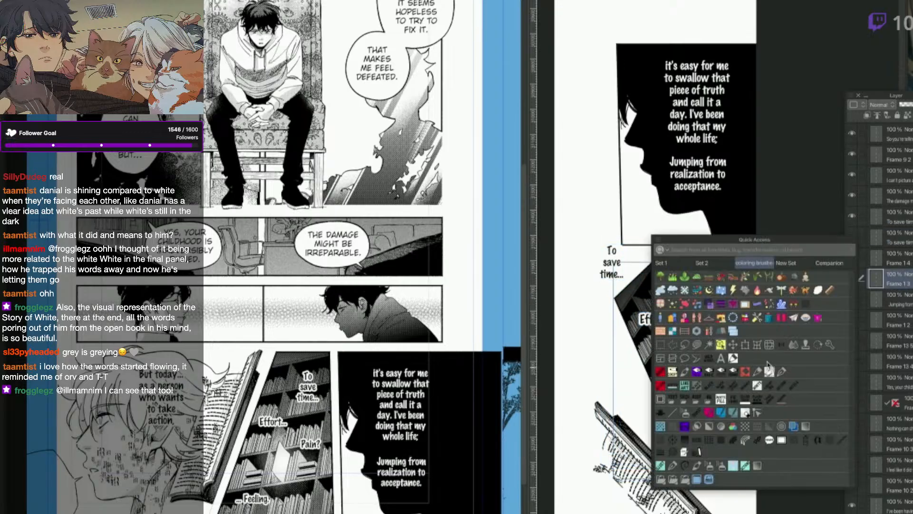
click(745, 346)
drag(811, 239, 809, 430)
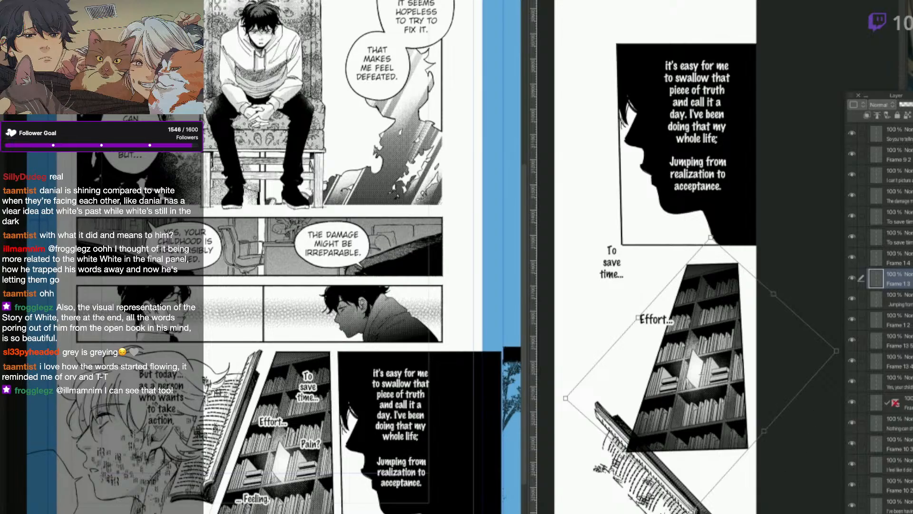
key(Return)
Raise the open-book layer above the bookshelf and lettering layers and shift the book downward.
drag(668, 478, 652, 457)
drag(908, 260, 906, 206)
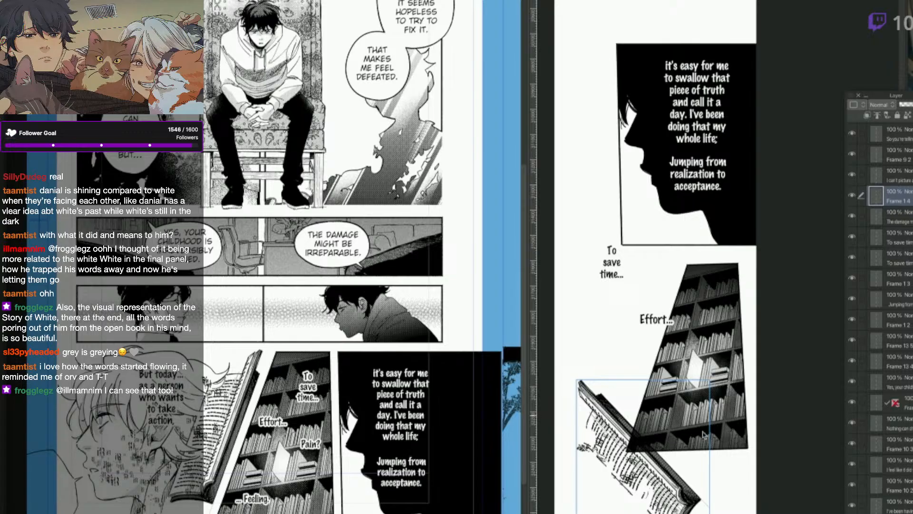
drag(681, 496, 694, 513)
Rotate the open book clockwise to a steeper angle and place it directly beneath the bookshelf panel.
key(F6)
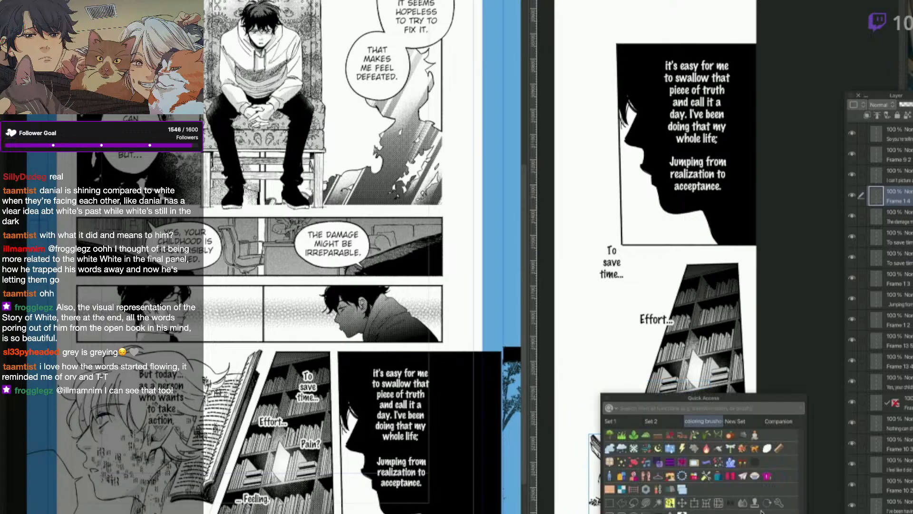
click(695, 503)
drag(837, 417, 856, 468)
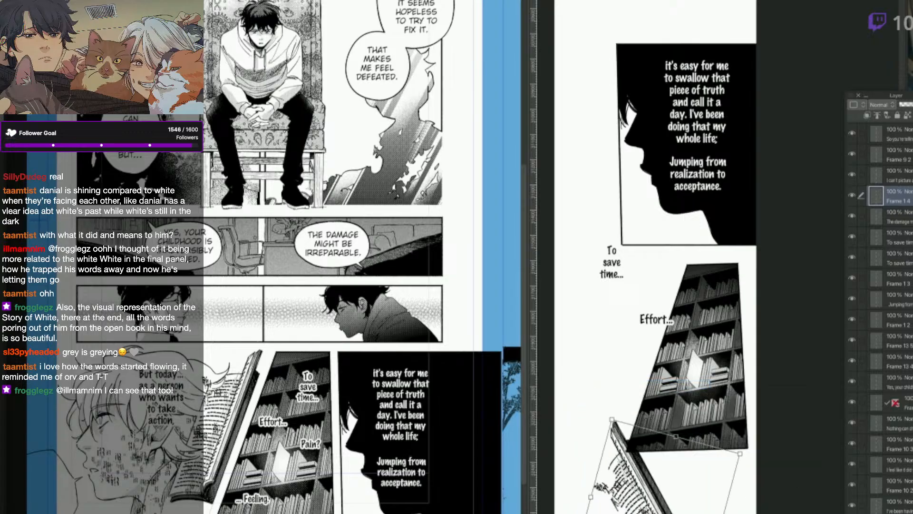
drag(680, 499, 712, 495)
drag(818, 456, 823, 473)
drag(703, 485, 695, 507)
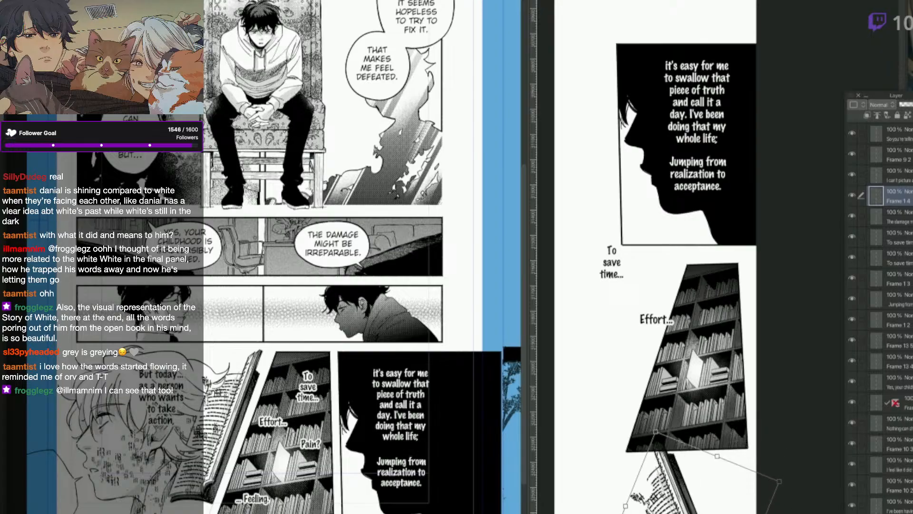
key(Return)
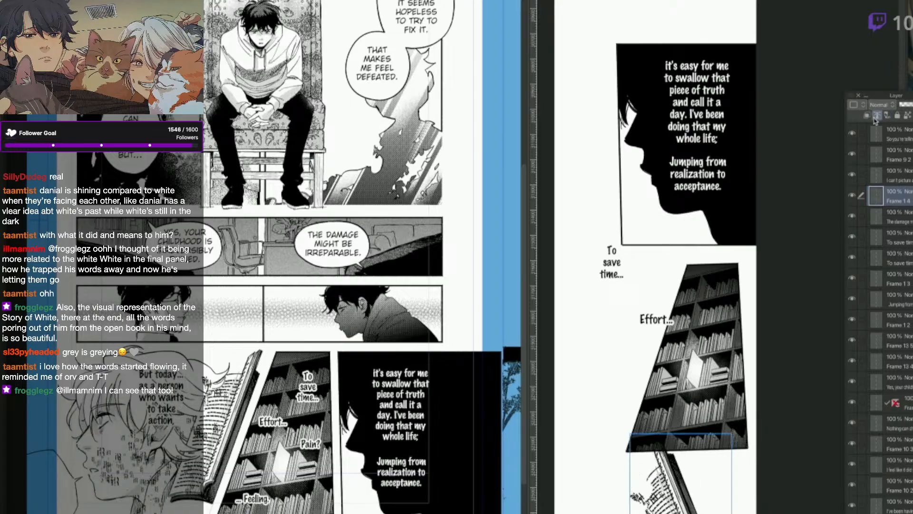
Set the open-book layer as the reference layer and mask the book's shape with Quick Mask to make a selection.
click(840, 224)
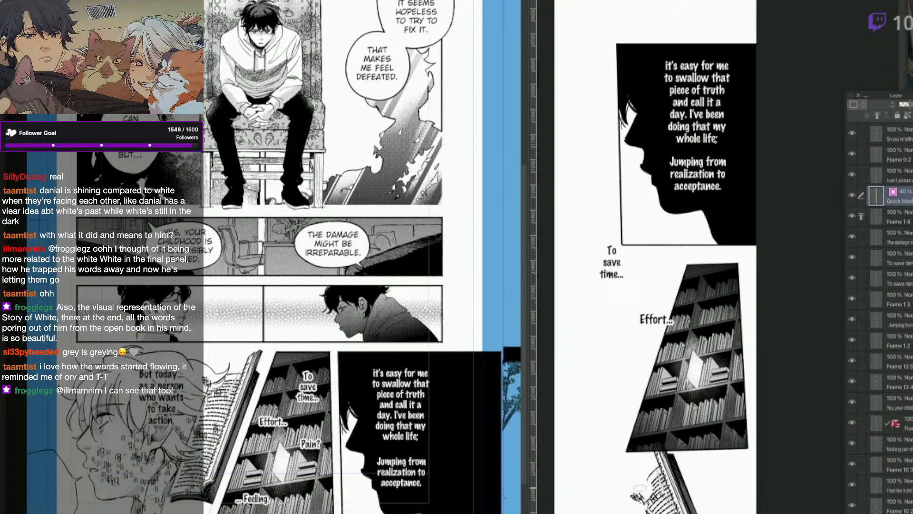
mouse_move(639, 488)
mouse_down()
mouse_move(654, 464)
mouse_move(644, 508)
mouse_up()
key(6)
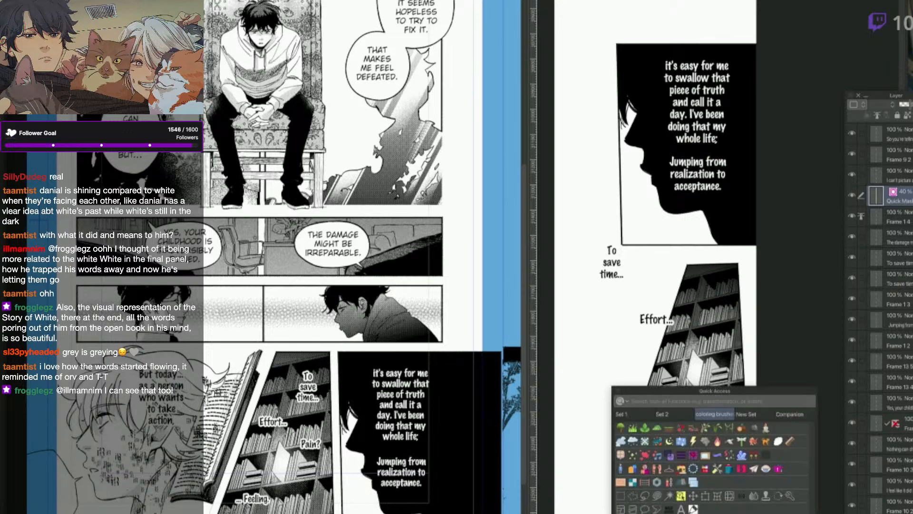
click(682, 496)
mouse_move(646, 425)
mouse_down()
mouse_move(747, 512)
mouse_move(642, 429)
mouse_up()
key(q)
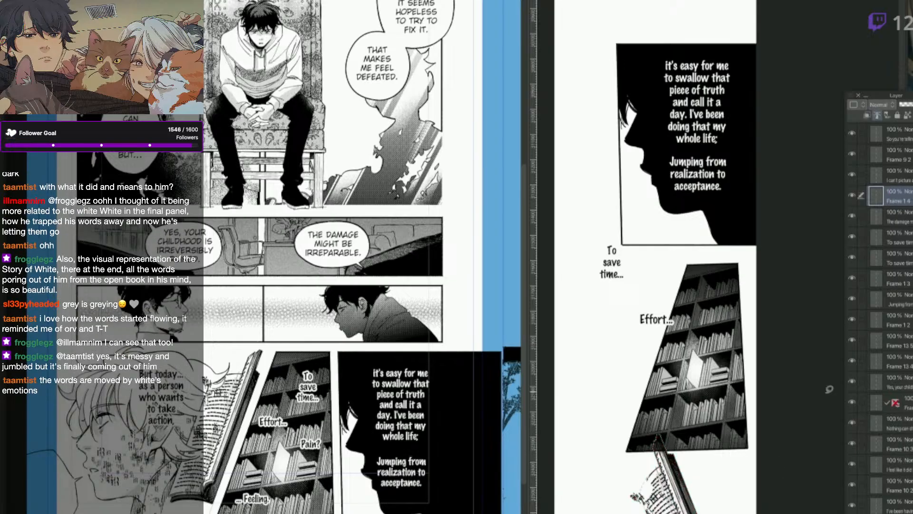
Fill the book selection with white on a new layer, place it beneath the book artwork and merge the two.
key(6)
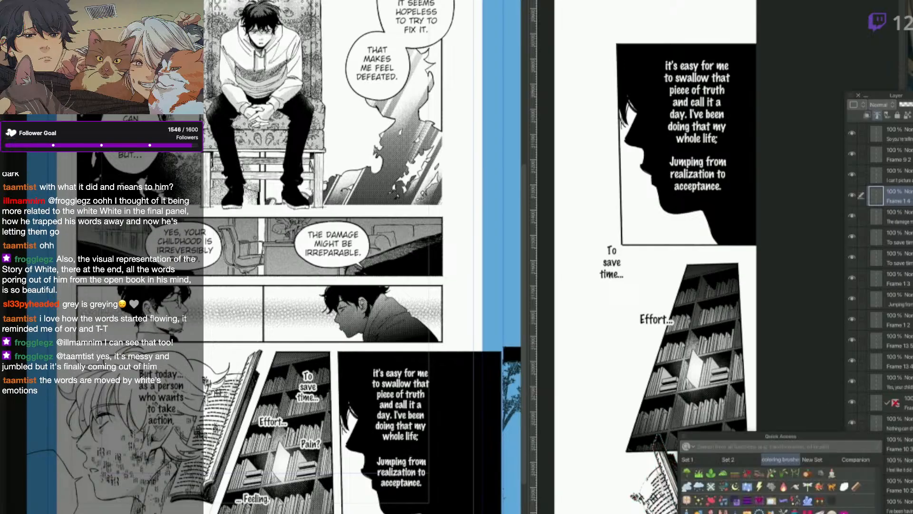
click(845, 486)
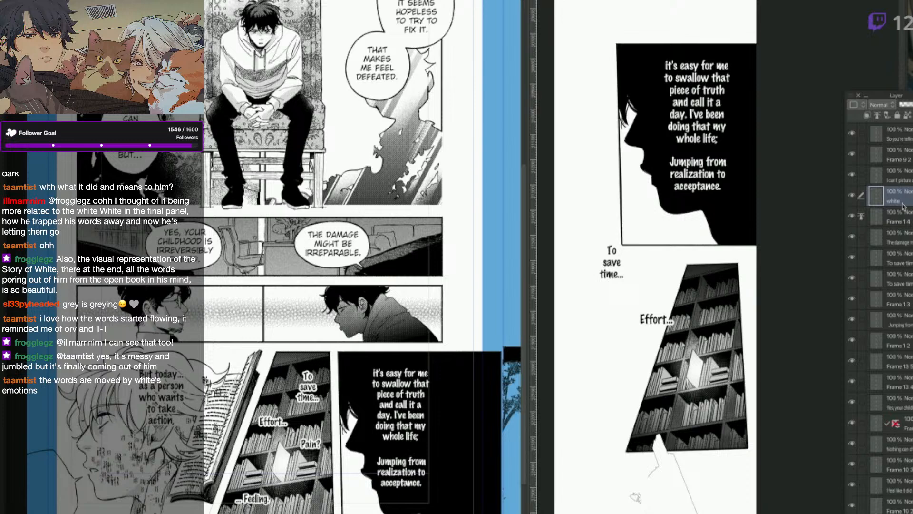
drag(903, 196, 909, 214)
key(ctrl+e)
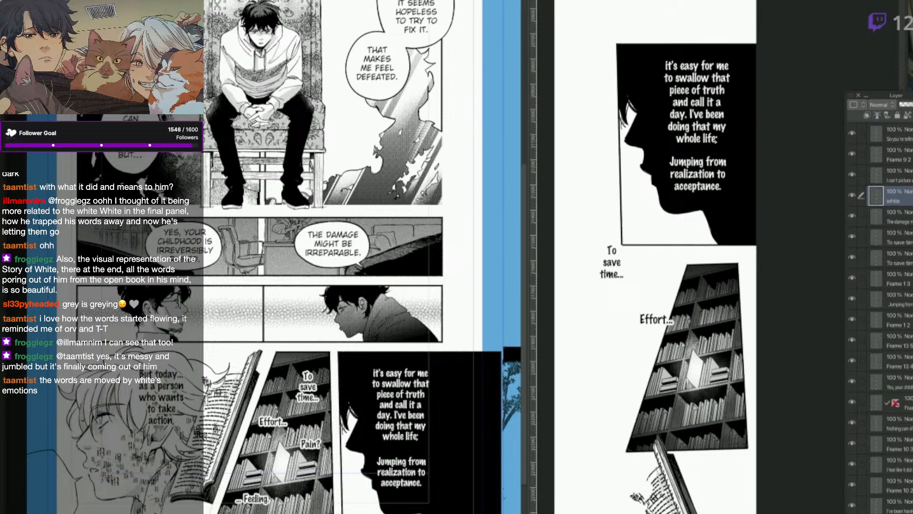
Move the white-backed open book up so it overlaps the bookshelf panel's lower-left edge.
key(6)
drag(735, 513, 695, 492)
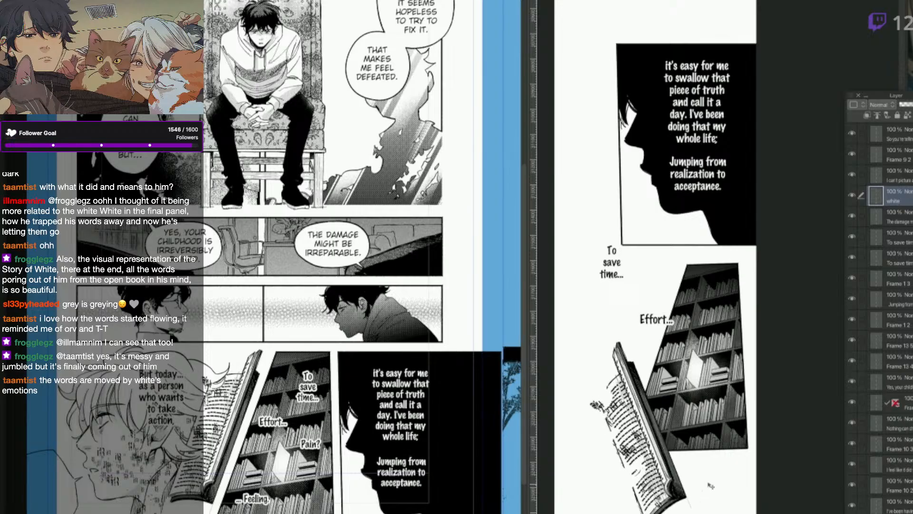
drag(746, 505, 759, 508)
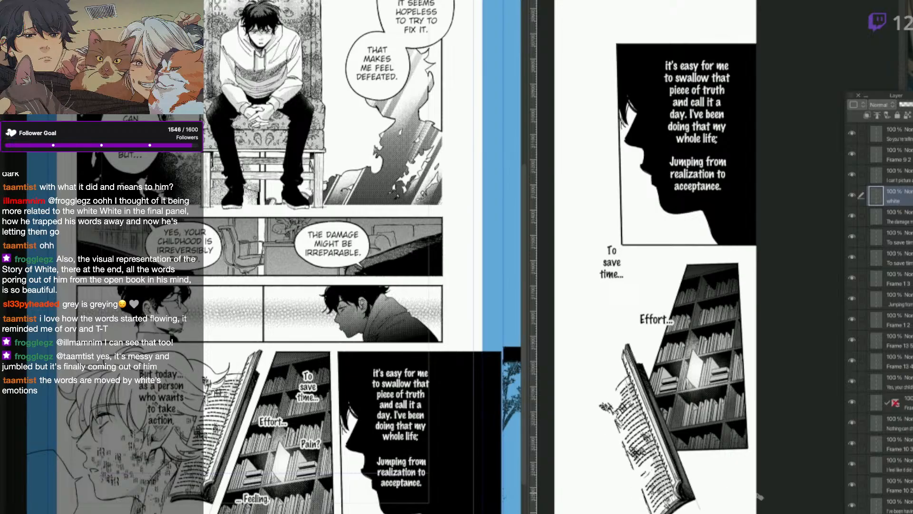
Shift "To save time..." and "Effort..." left, clear of the bookshelf panel.
drag(616, 273, 605, 283)
drag(655, 319, 636, 301)
Merge the "Pain?" and "... Feeling." lettering layers on the source page.
click(313, 444)
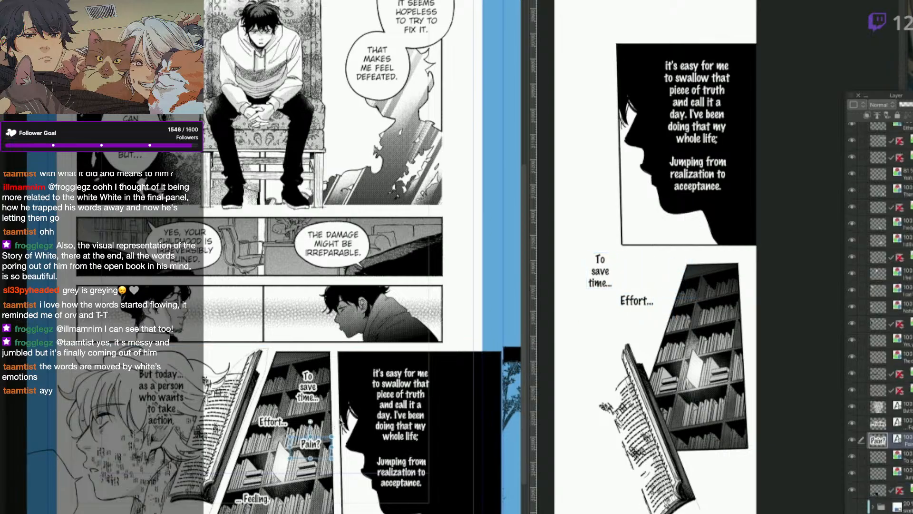
click(911, 425)
key(ctrl+e)
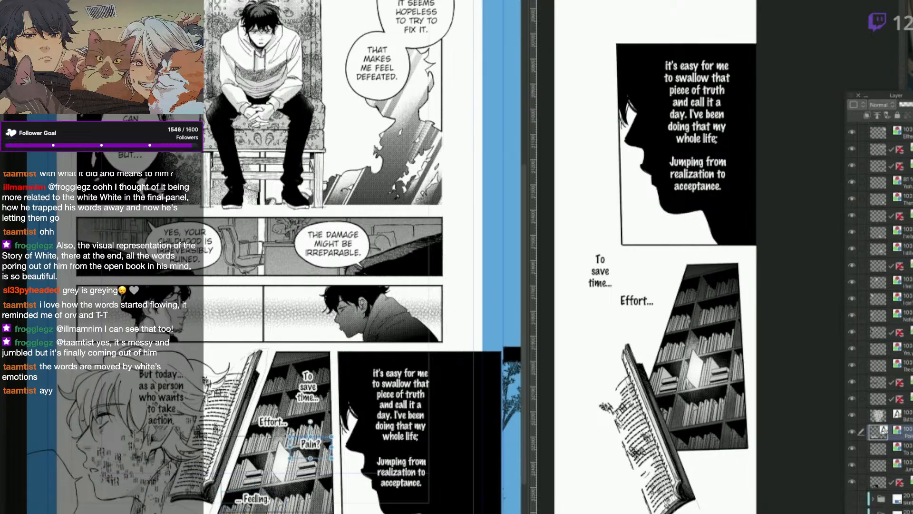
Try to copy the "Pain?" lettering from the source page and position it over the bookshelf panel.
key(m)
drag(291, 433, 332, 463)
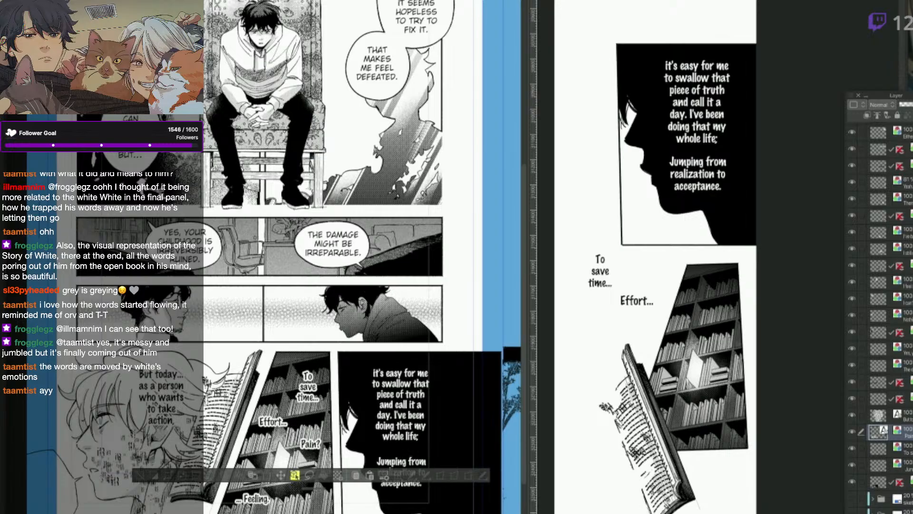
click(656, 314)
key(ctrl+v)
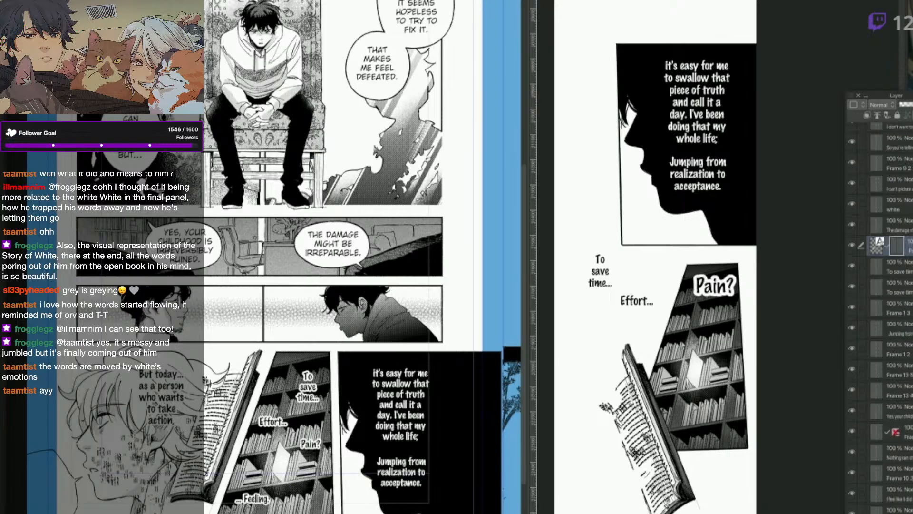
drag(742, 361, 732, 423)
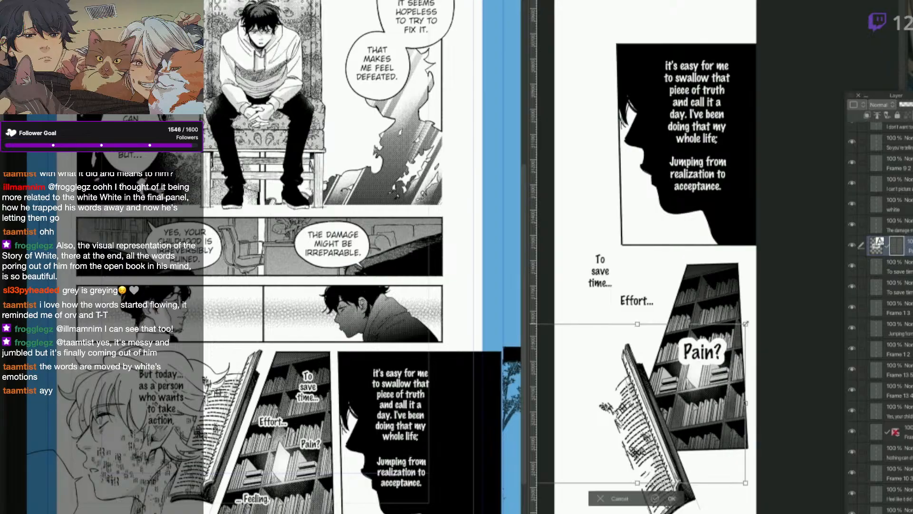
key(ctrl+z)
key(ctrl+z)
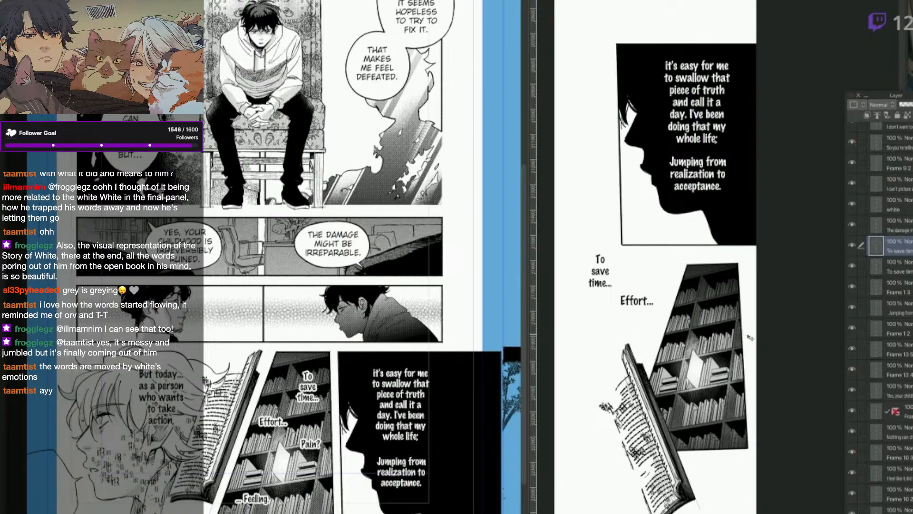
Rasterize the source page's merged lettering layer and copy "Pain?" from it onto the bookshelf panel.
click(384, 473)
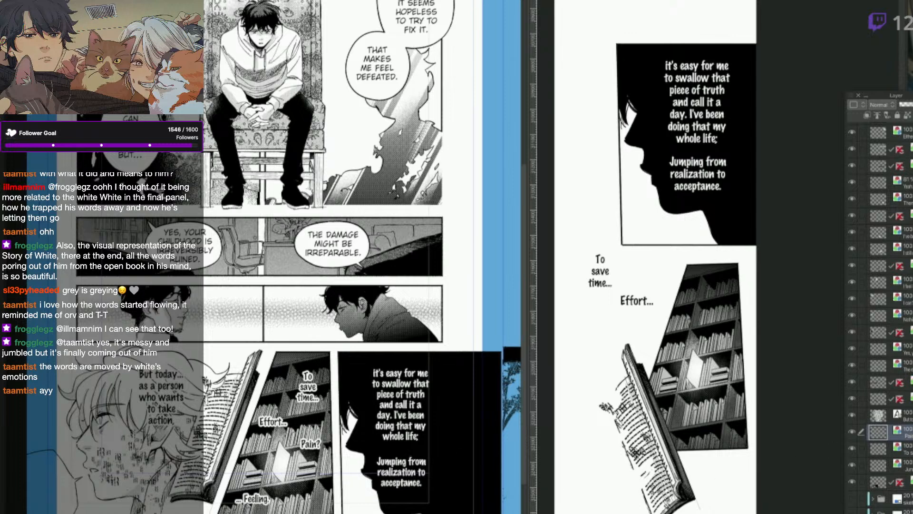
drag(294, 425, 326, 457)
click(668, 404)
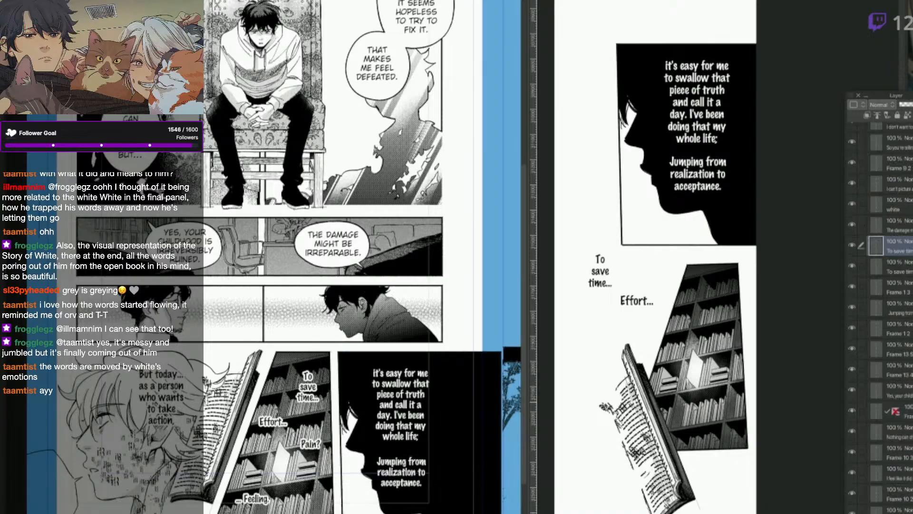
key(ctrl+v)
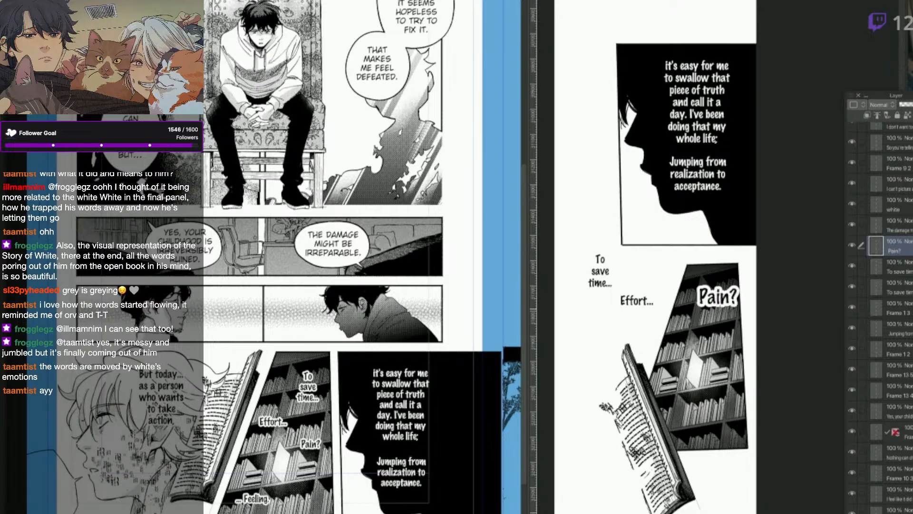
Scale "Pain?" down to match the neighbouring lettering, keeping it in the bookshelf panel's upper part.
key(ctrl+t)
drag(741, 285, 726, 292)
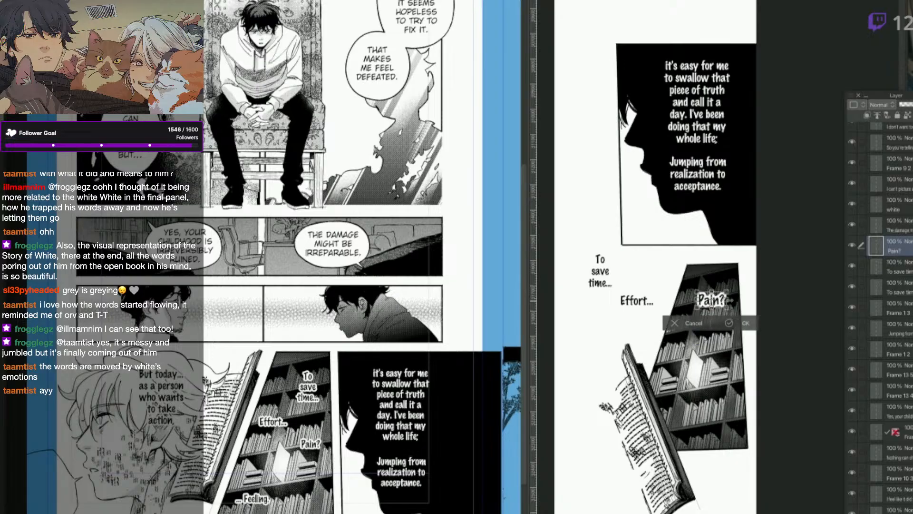
key(Return)
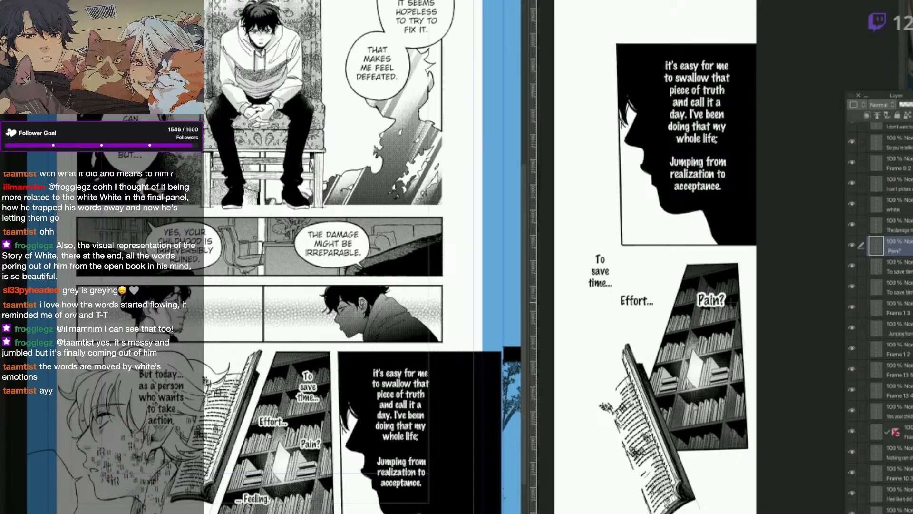
Copy "... Feeling." from the source page and place it at a reduced size just below the bookshelf panel.
click(278, 485)
drag(278, 486, 230, 509)
key(ctrl+c)
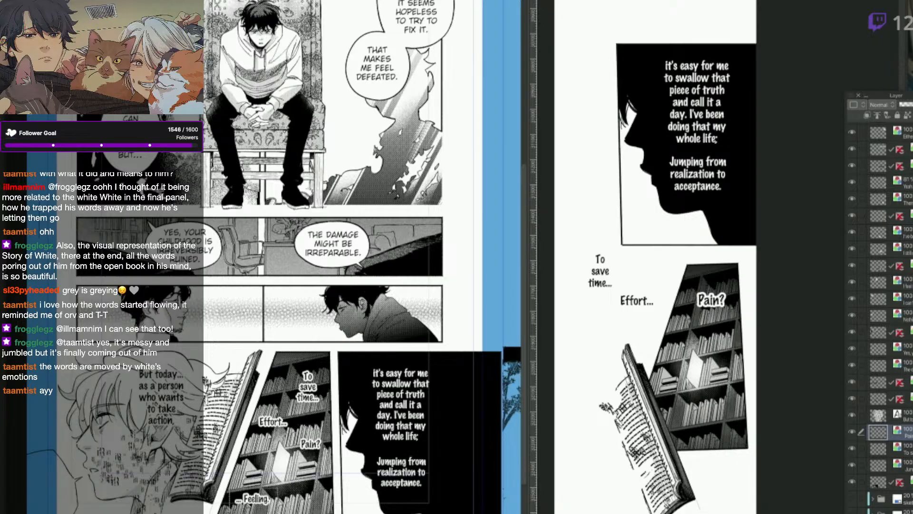
click(720, 494)
key(ctrl+v)
drag(735, 376, 730, 466)
key(ctrl+t)
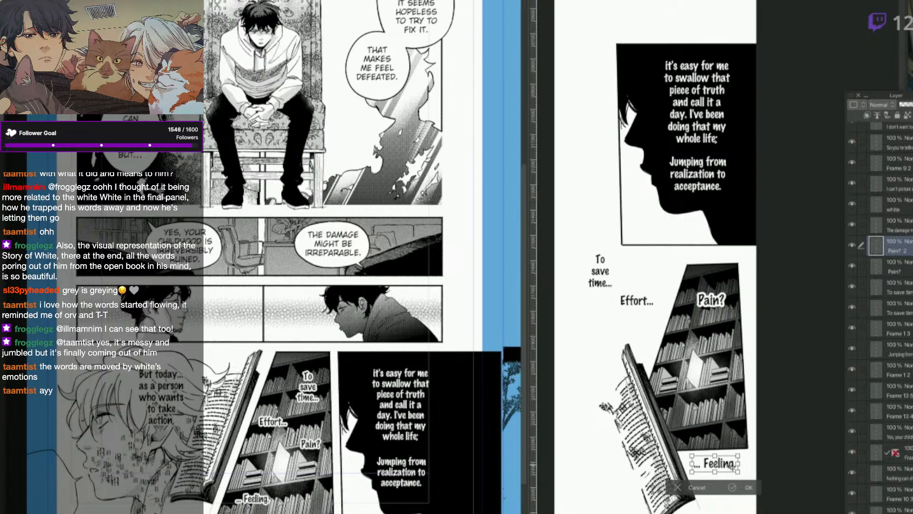
key(Return)
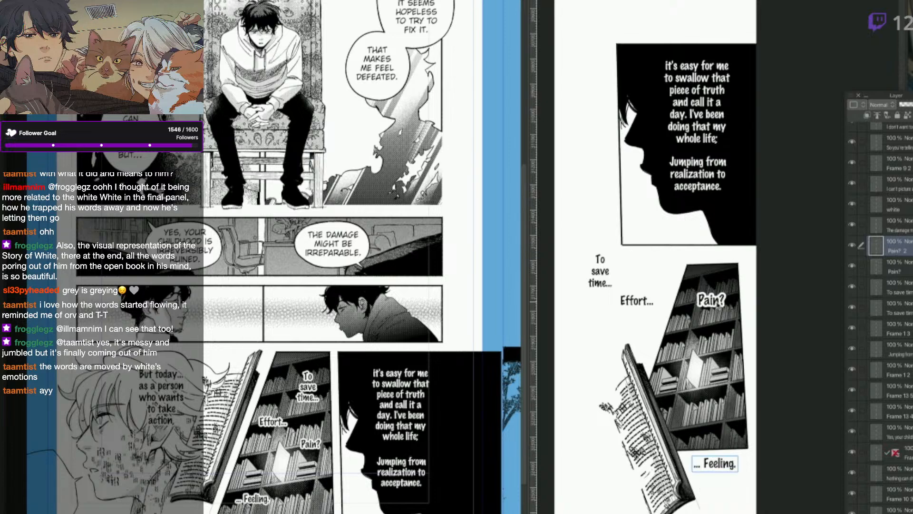
Move "Pain?" down to the glowing book in the middle of the bookshelf panel.
click(717, 308)
drag(719, 318, 714, 396)
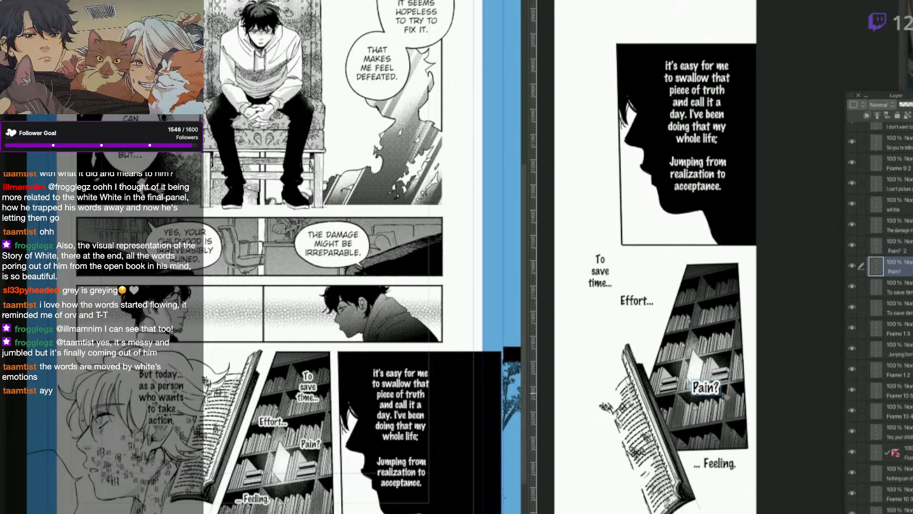
key(q)
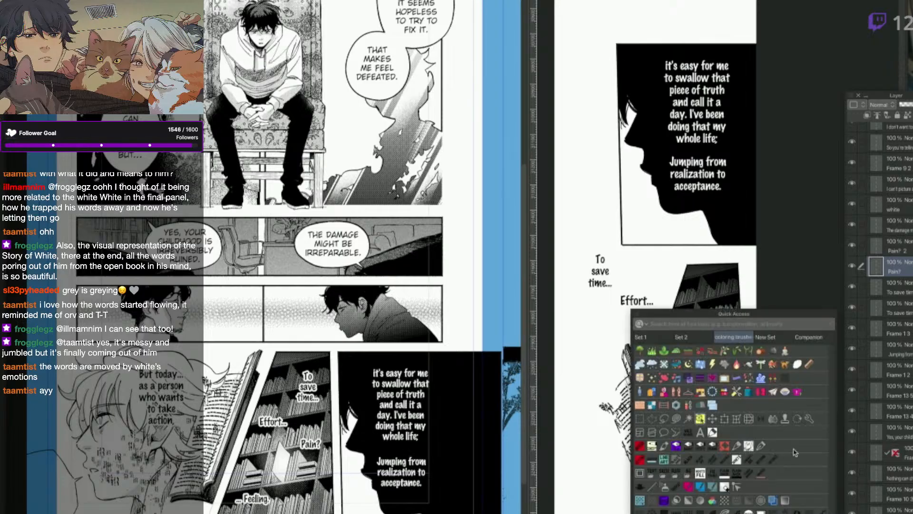
click(701, 486)
mouse_move(693, 389)
mouse_down()
mouse_move(719, 393)
mouse_move(725, 384)
mouse_up()
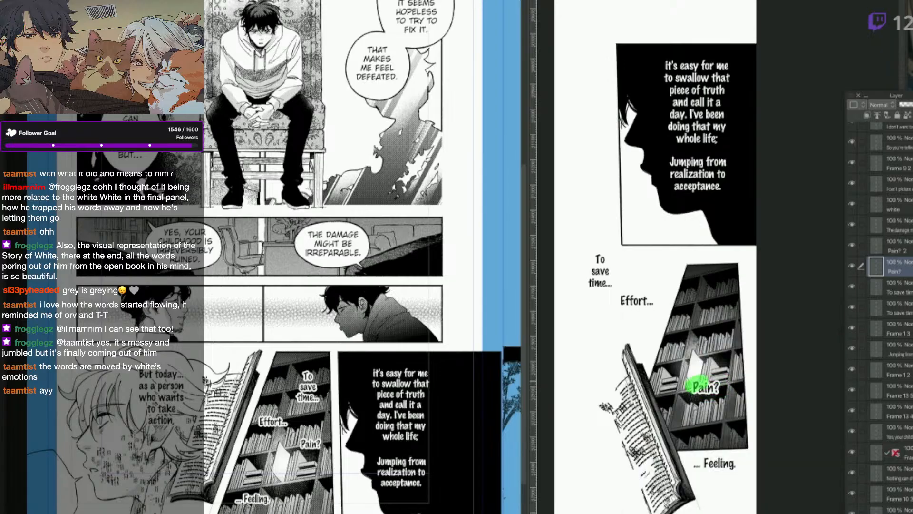
Lower "Pain?" slightly with the Move layer tool so it sits beneath the glowing book.
key(q)
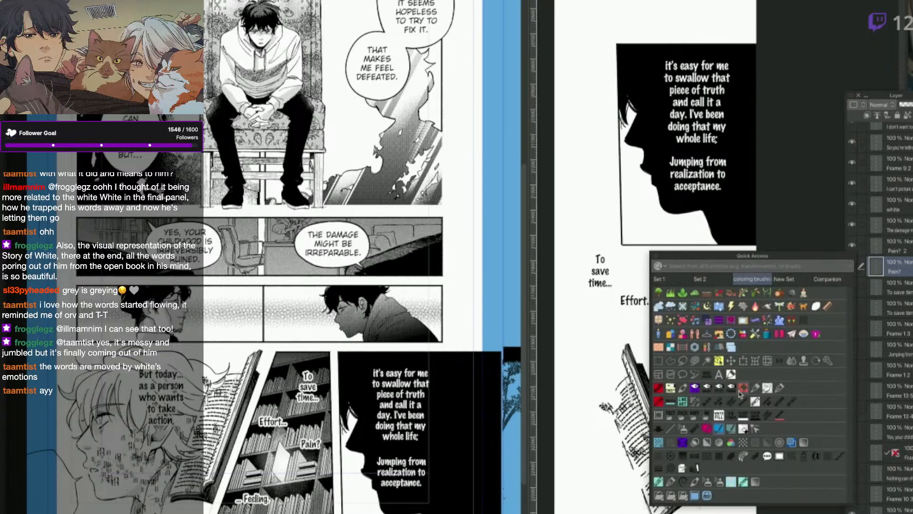
click(728, 363)
drag(706, 387, 699, 407)
Move "Effort..." and "To save time..." onto the bookshelf panel, staggered diagonally above "Pain?".
key(q)
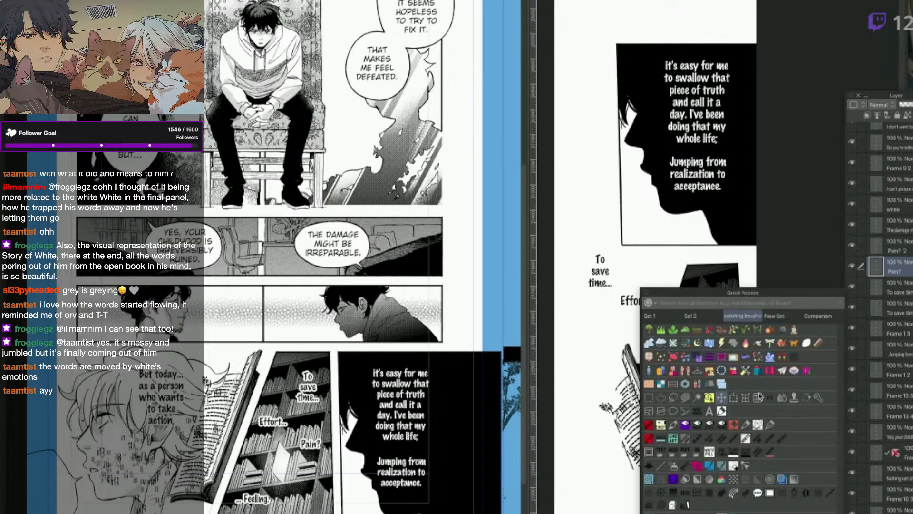
click(697, 371)
drag(637, 301, 693, 331)
drag(615, 283, 736, 299)
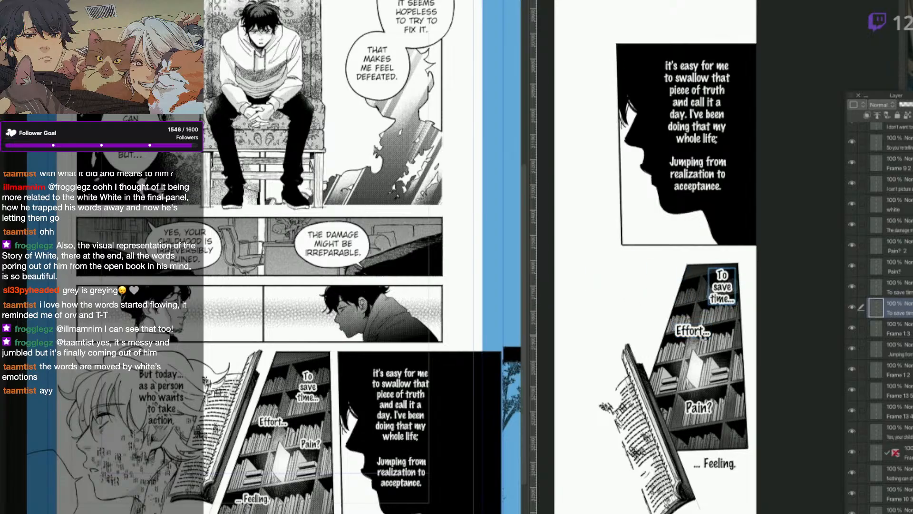
Add a new layer above the bookshelf frame and draw lines that square off the panel's slanted upper-left corner.
click(699, 339)
click(680, 488)
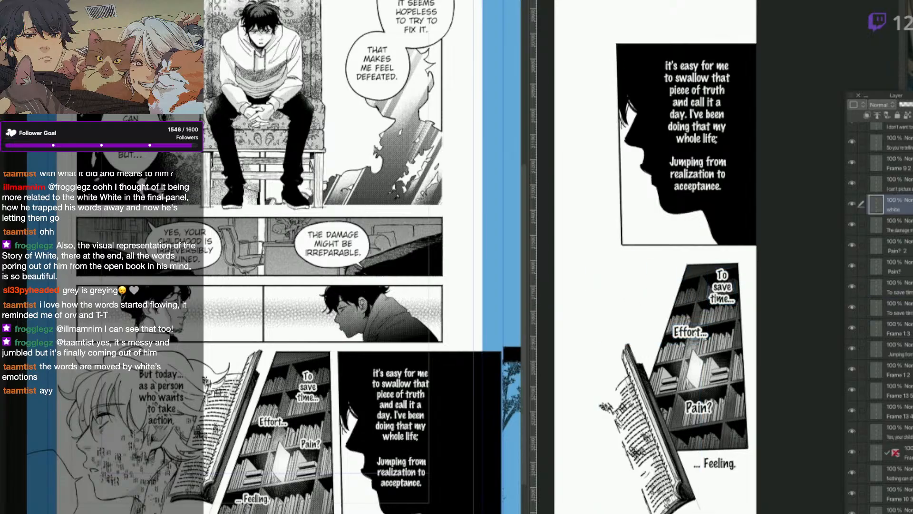
click(309, 428)
drag(309, 428, 323, 347)
drag(251, 449, 258, 428)
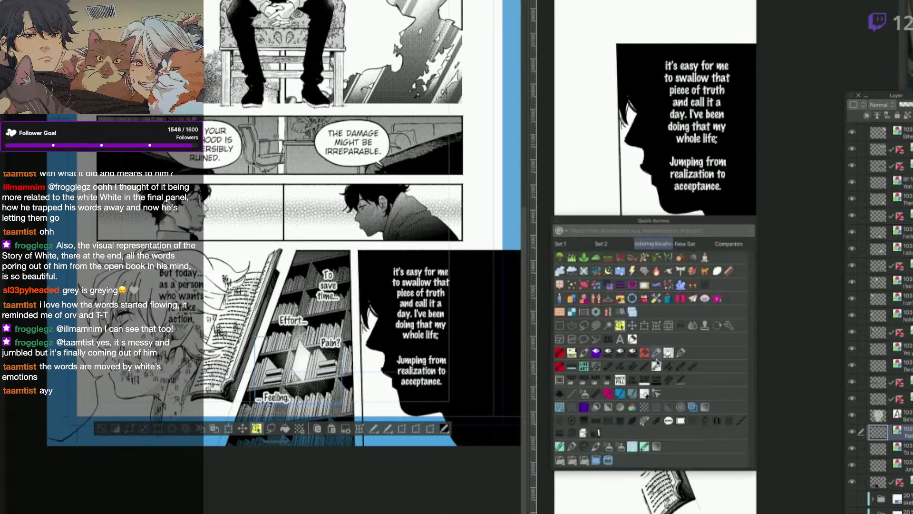
click(605, 386)
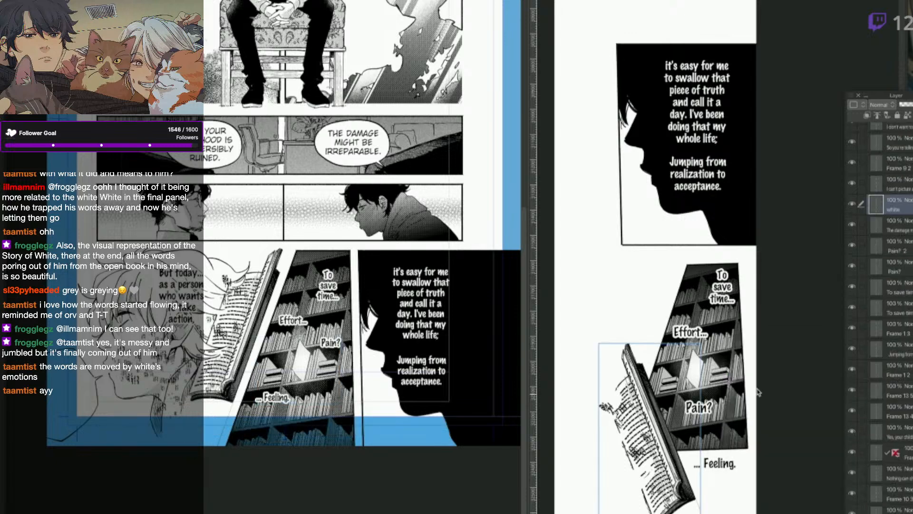
click(726, 384)
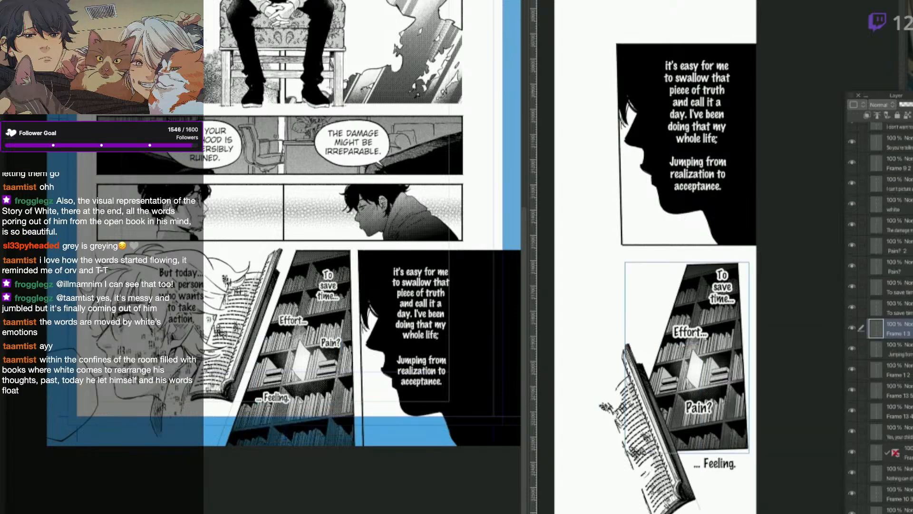
key(ctrl+shift+n)
key(q)
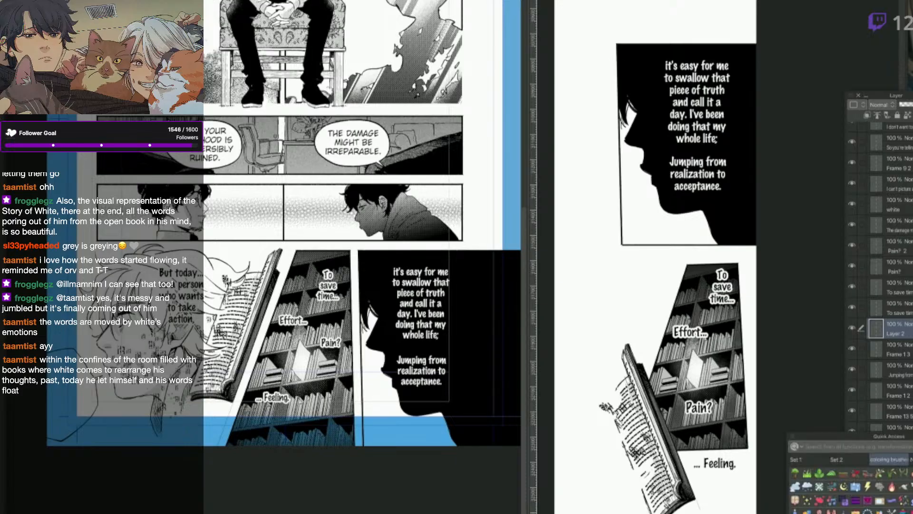
key(q)
mouse_move(736, 273)
mouse_down()
mouse_move(636, 275)
mouse_move(635, 263)
mouse_move(646, 360)
mouse_up()
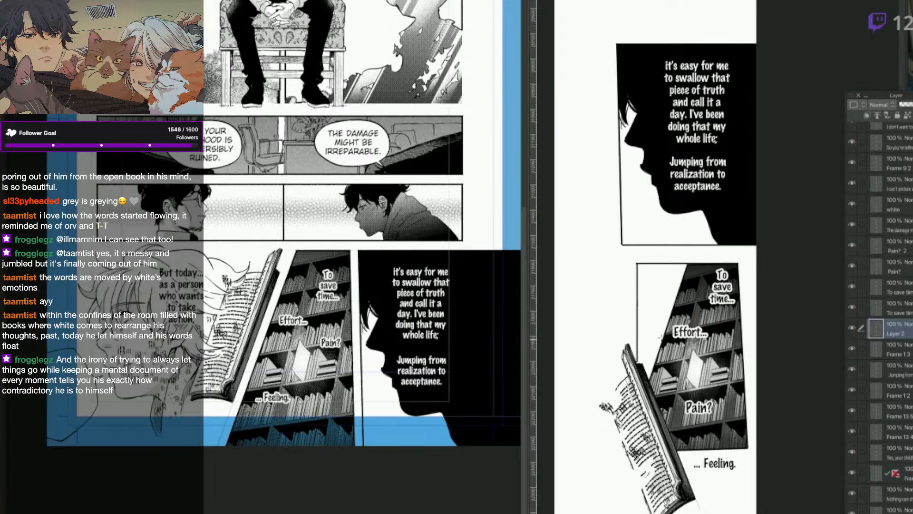
Fill the bookshelf panel's added corner with black and blend its diagonal edge softly into the shelves.
key(q)
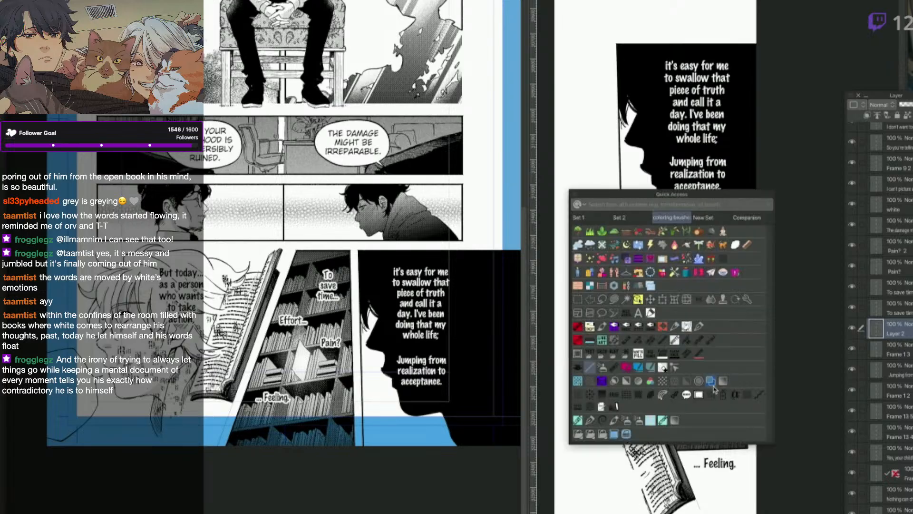
click(600, 400)
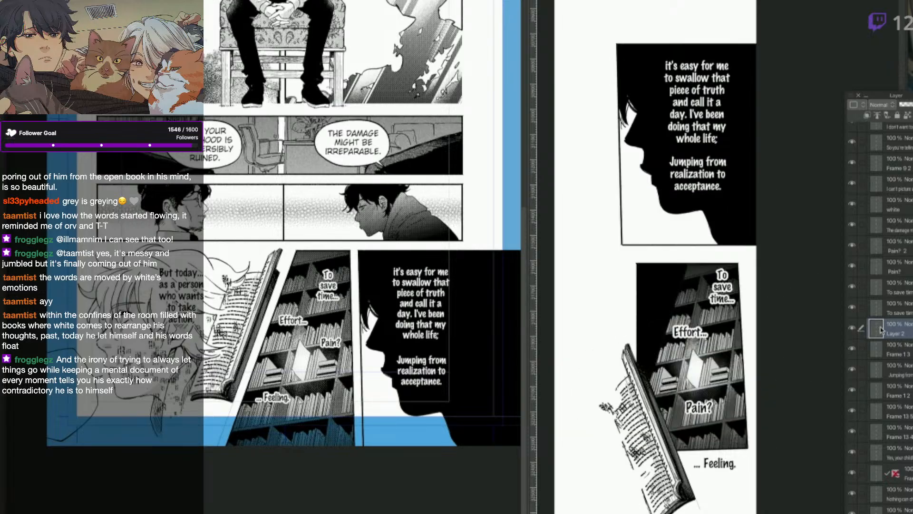
ctrl+click(880, 328)
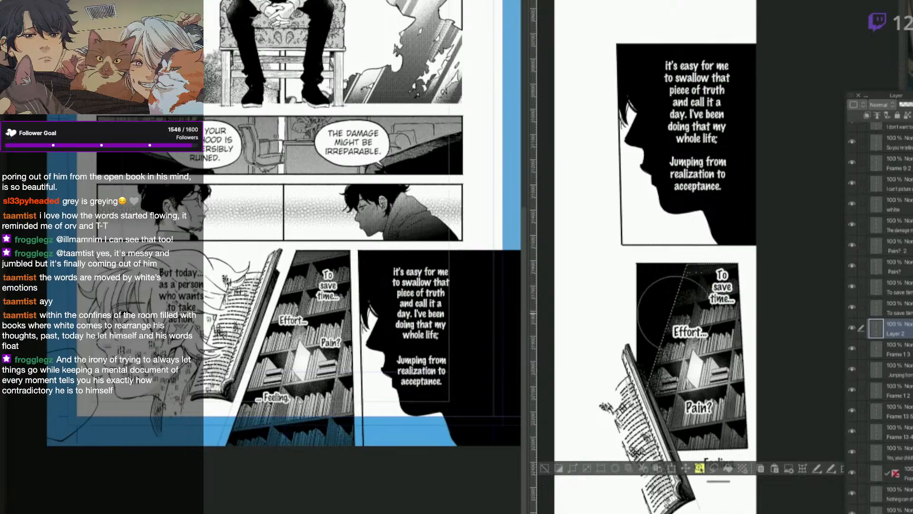
click(544, 468)
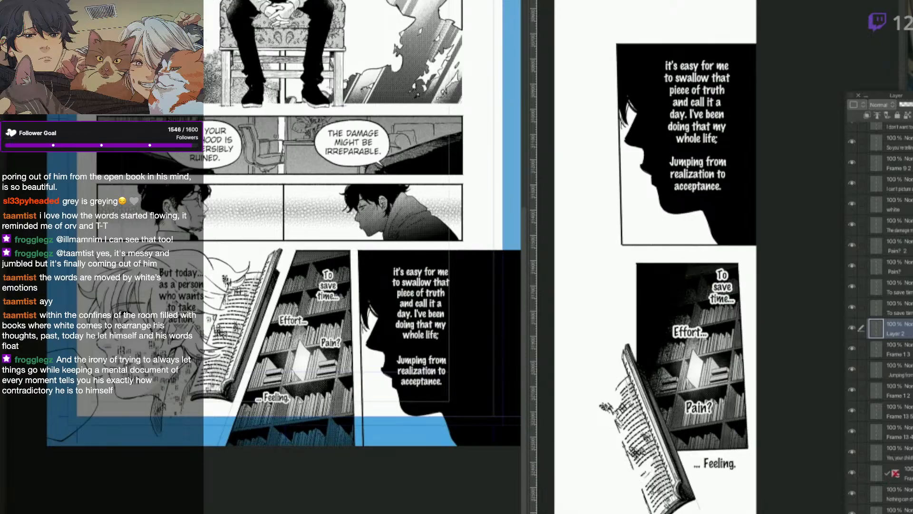
Move "To save time..." into the bookshelf panel's dark upper-left corner, shift "Effort..." right, and nudge "... Feeling." slightly left.
right_click(697, 490)
click(723, 479)
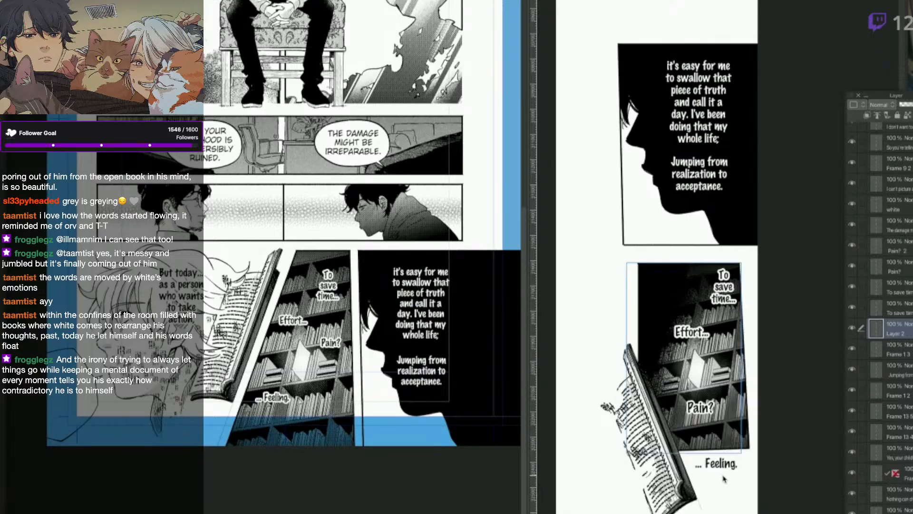
click(702, 336)
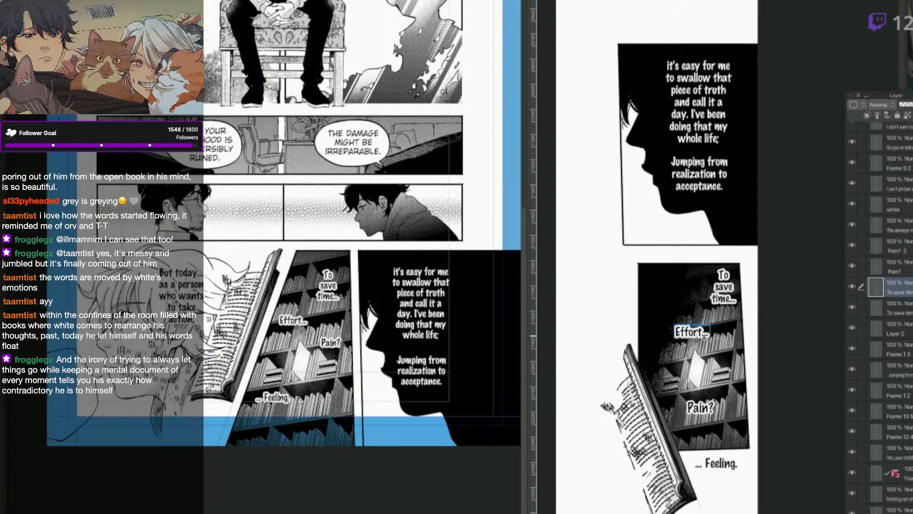
drag(702, 334, 712, 338)
drag(722, 294, 671, 293)
click(726, 290)
click(712, 338)
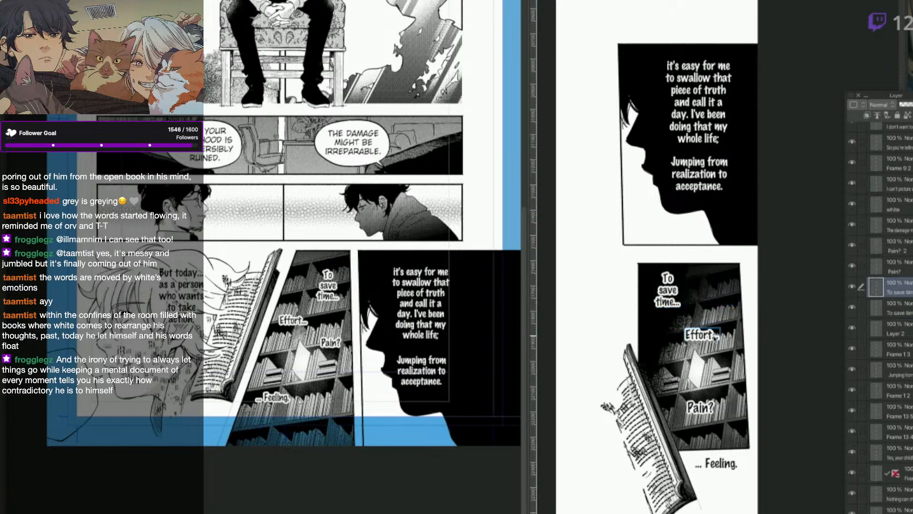
drag(716, 336, 723, 336)
click(728, 468)
drag(728, 468, 725, 468)
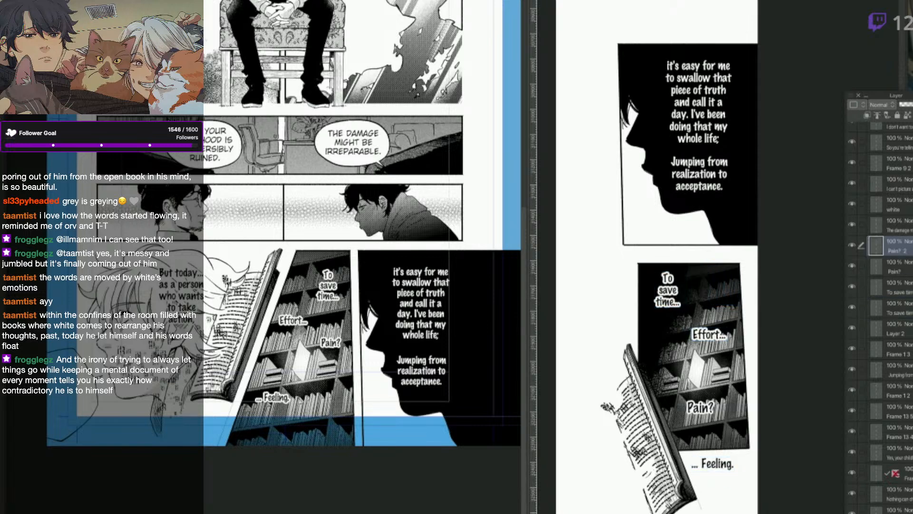
scroll(681, 257, down, 1)
click(655, 261)
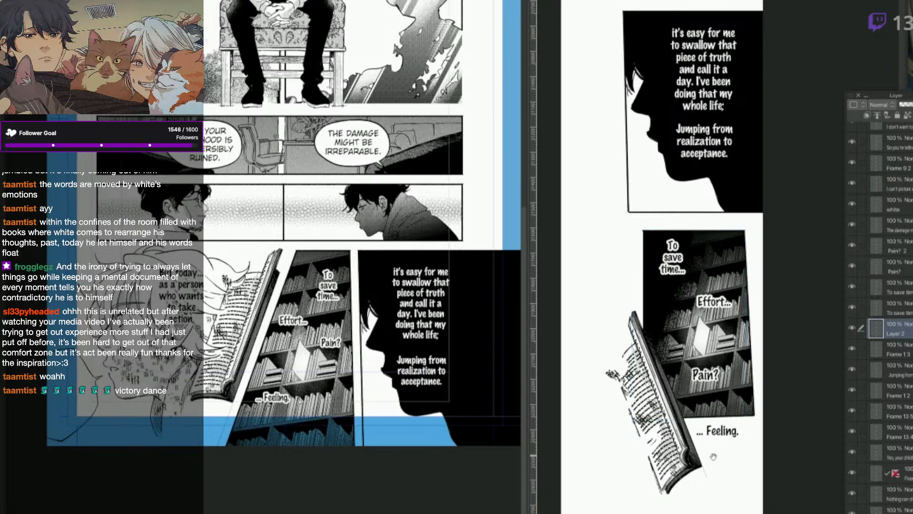
drag(688, 498, 707, 469)
key(q)
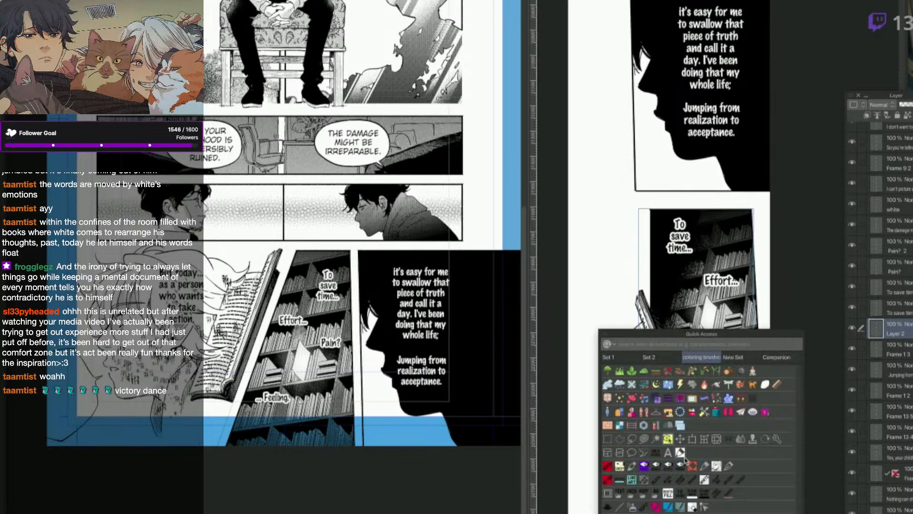
click(718, 467)
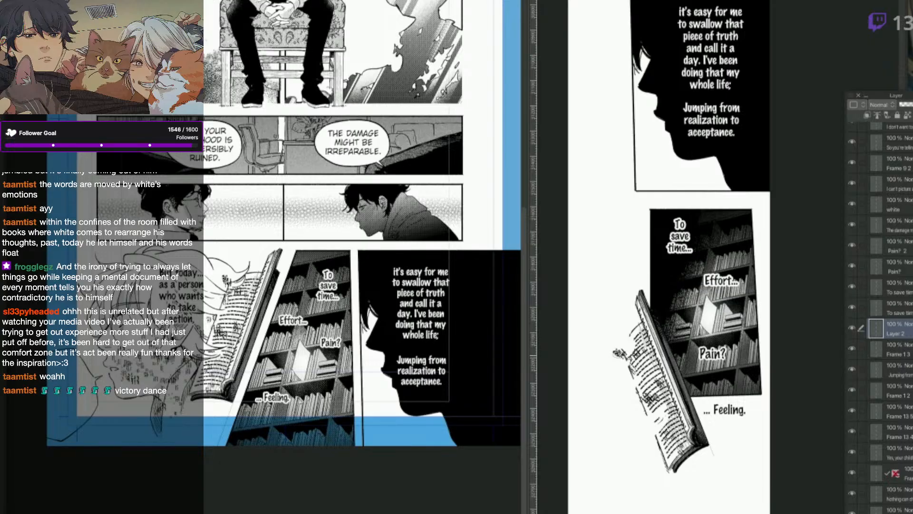
click(250, 498)
key(q)
click(270, 428)
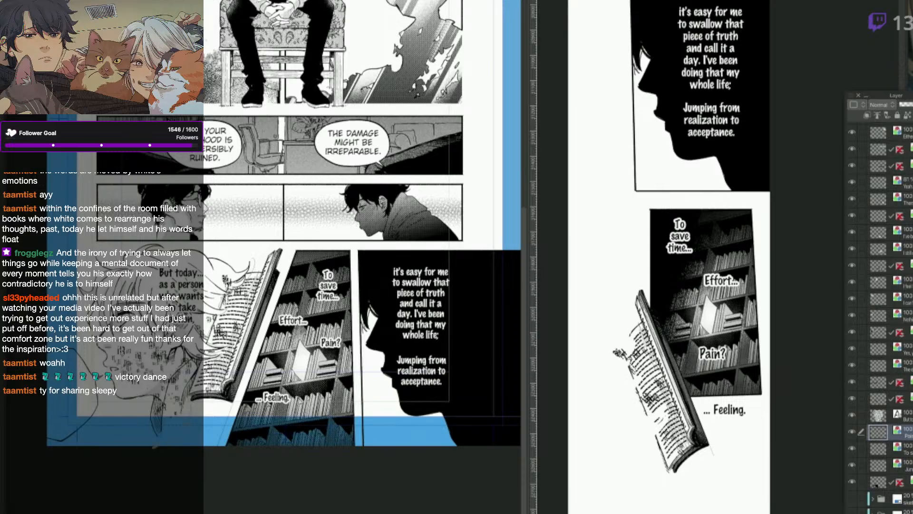
mouse_move(123, 241)
mouse_down()
mouse_move(231, 246)
mouse_move(247, 258)
mouse_up()
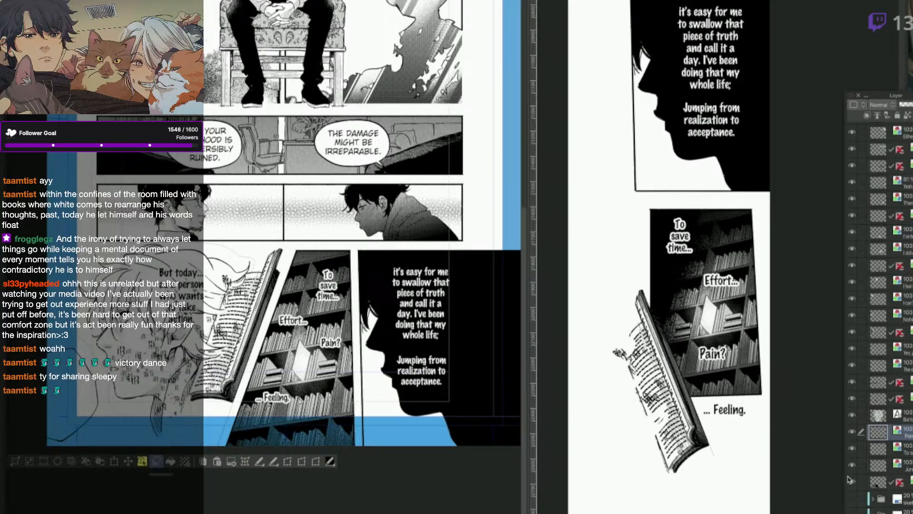
click(723, 512)
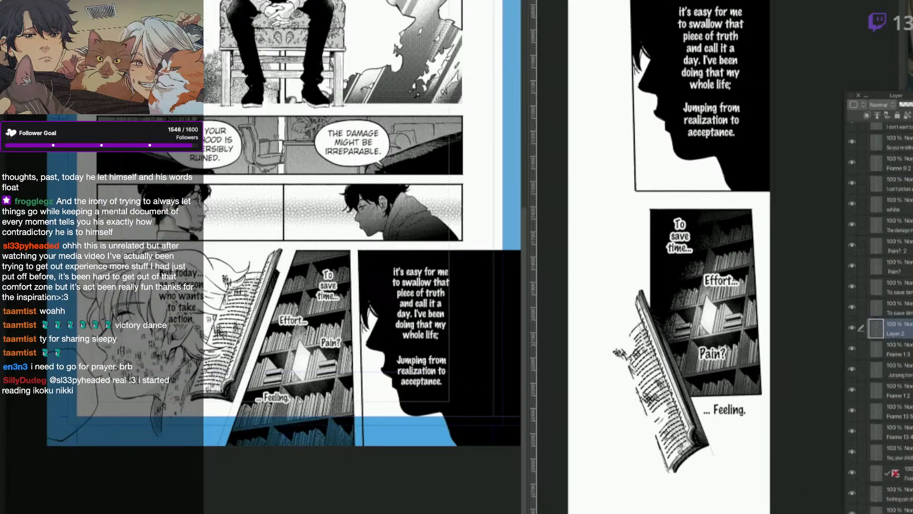
Switch to the web browser, look through the early pages of Chapter 77 on the comic's website, and return to the drawing program.
key(super+Tab)
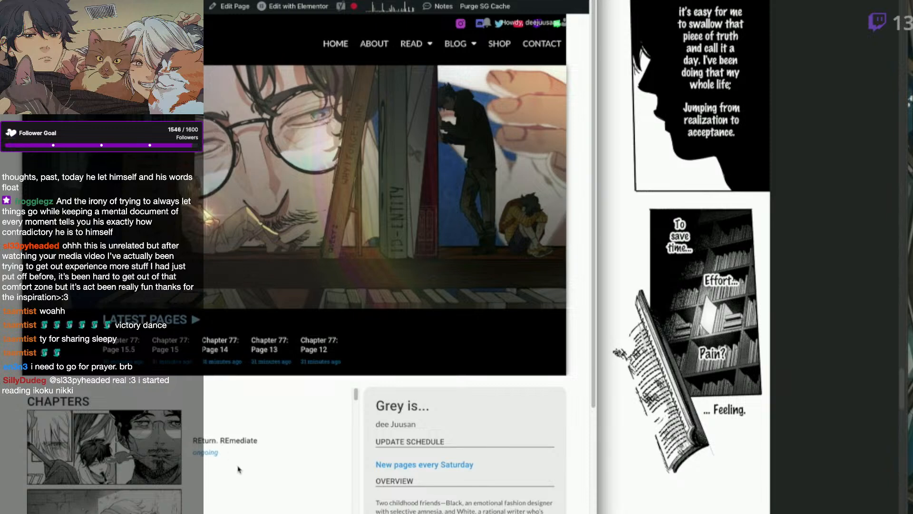
click(199, 475)
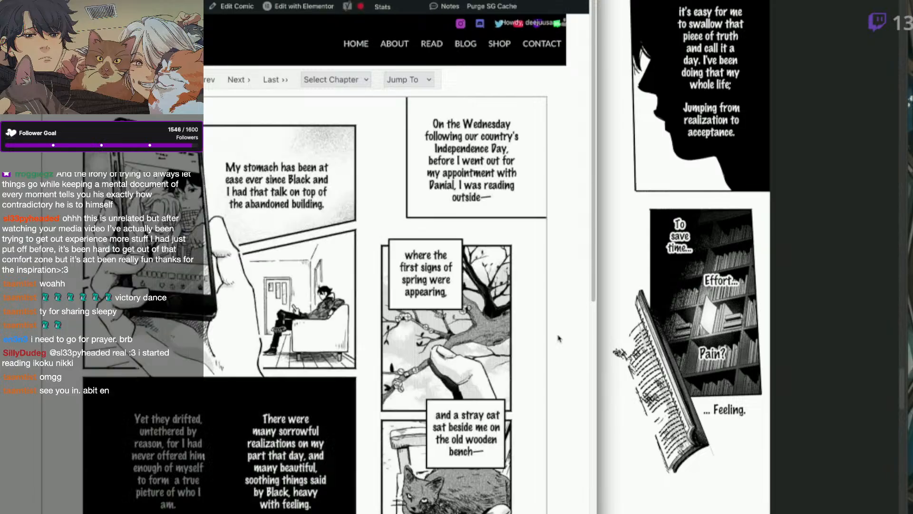
scroll(594, 286, down, 3)
scroll(593, 286, down, 5)
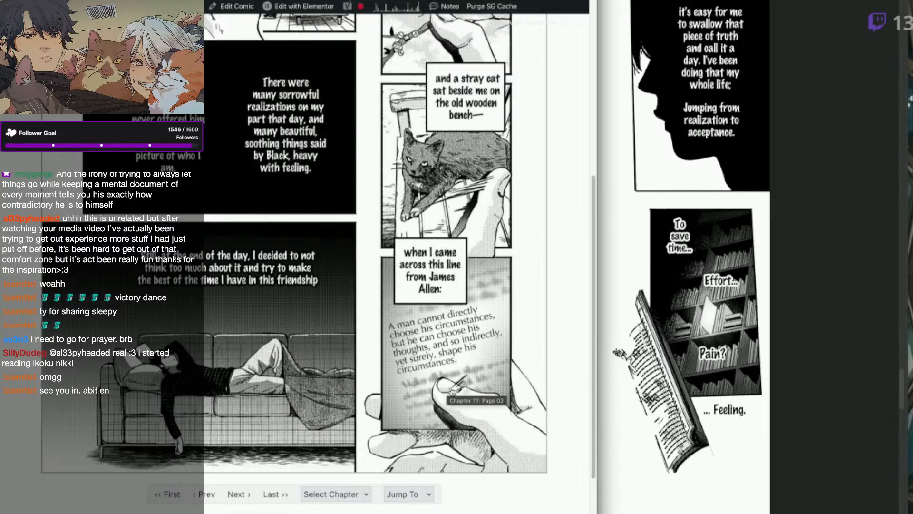
click(244, 497)
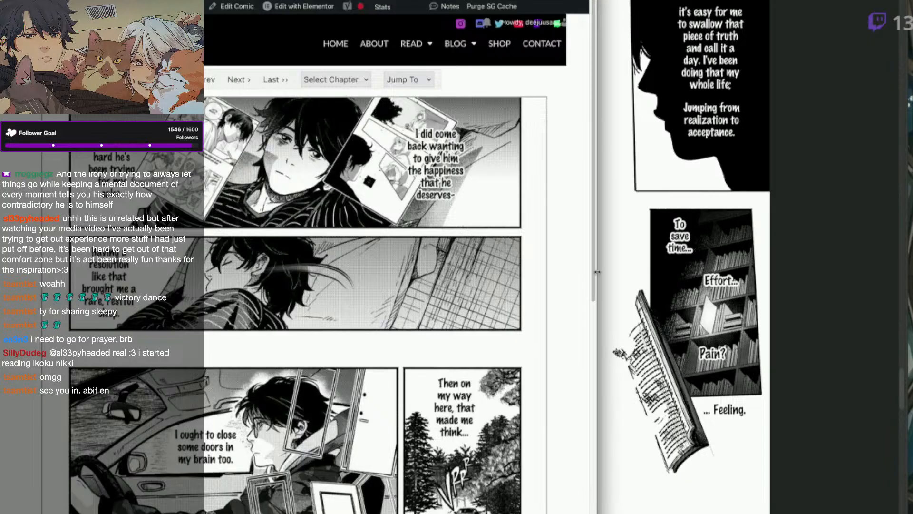
scroll(598, 271, down, 5)
click(244, 513)
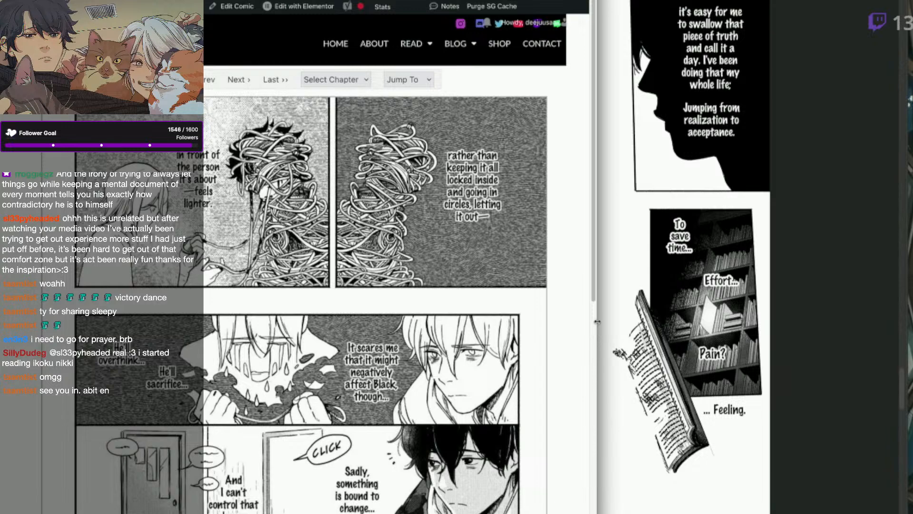
scroll(599, 380, down, 5)
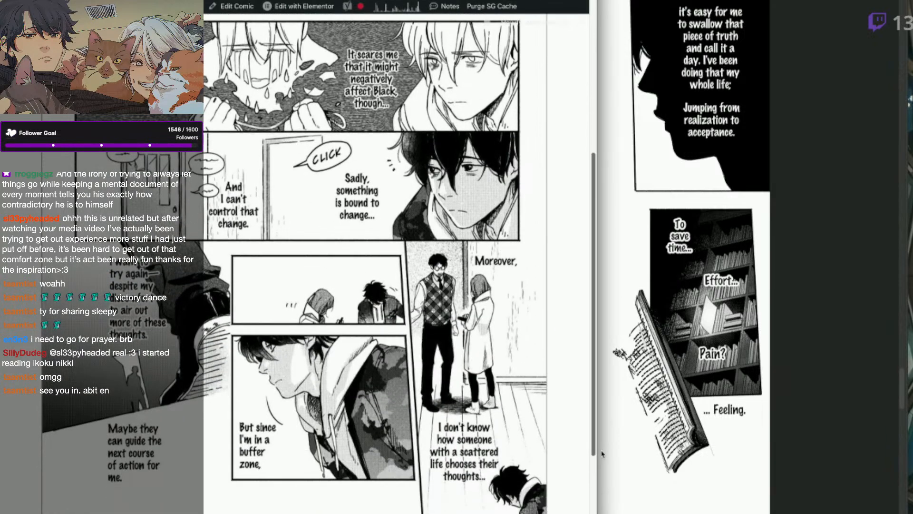
scroll(601, 451, up, 1)
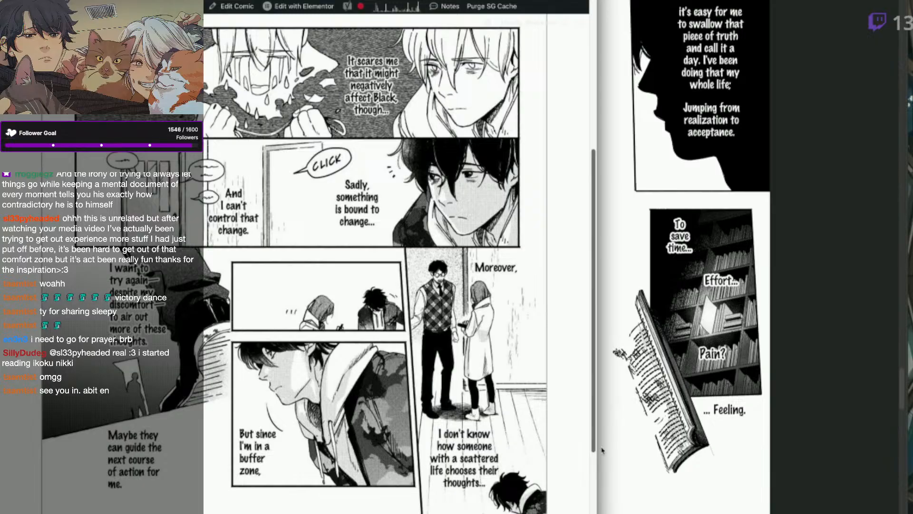
scroll(602, 449, up, 1)
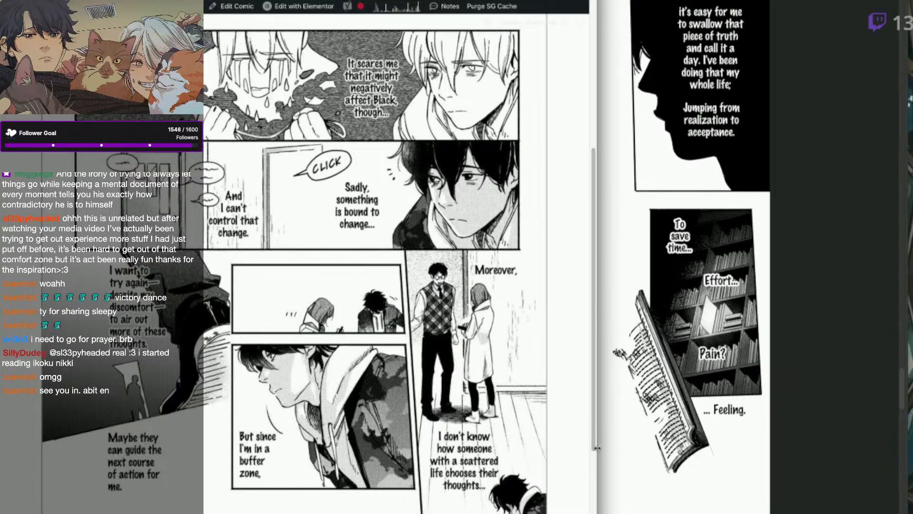
click(636, 448)
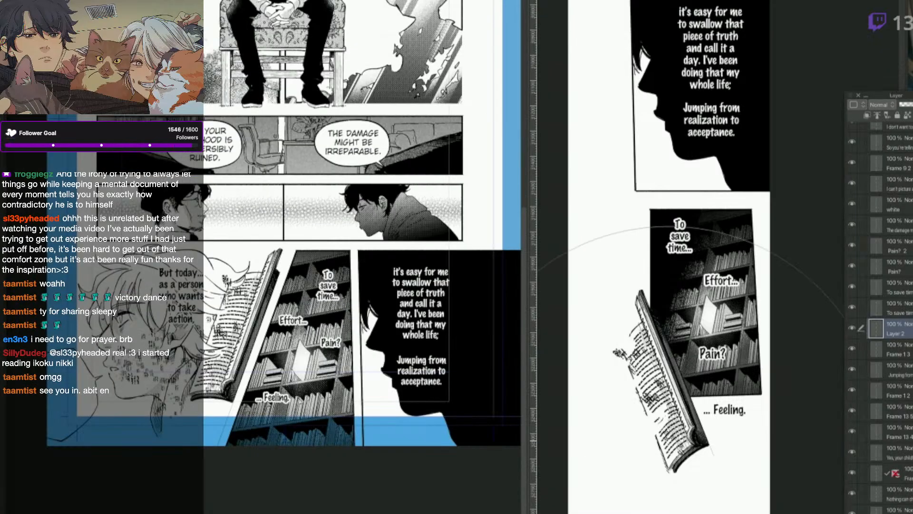
click(181, 420)
click(756, 413)
key(super+v)
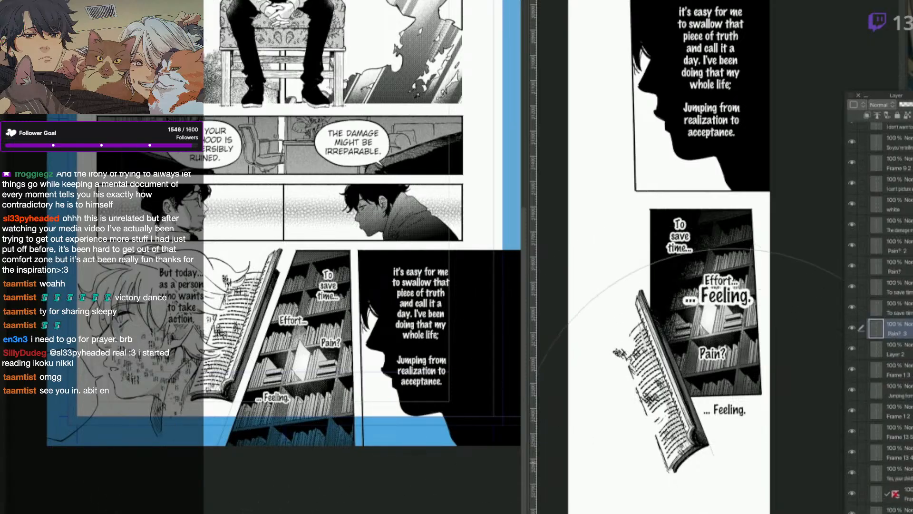
key(super+z)
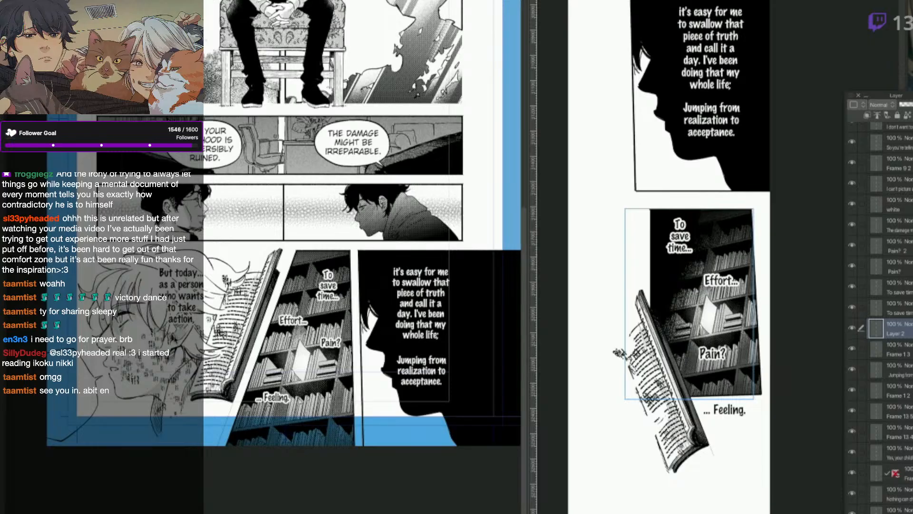
Copy the frame with the light-haired character's face from the source page, shrink it and place it at the open book's lower end.
click(162, 364)
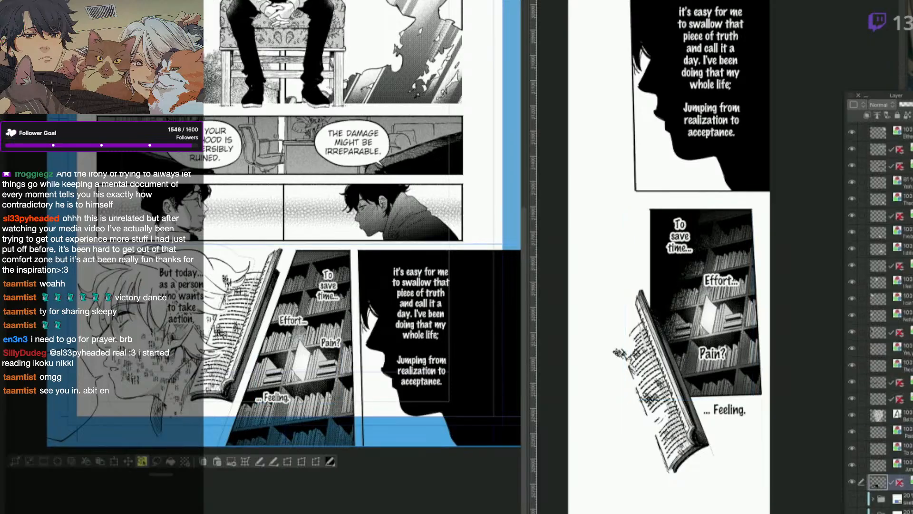
click(702, 443)
key(super+v)
drag(706, 440, 679, 513)
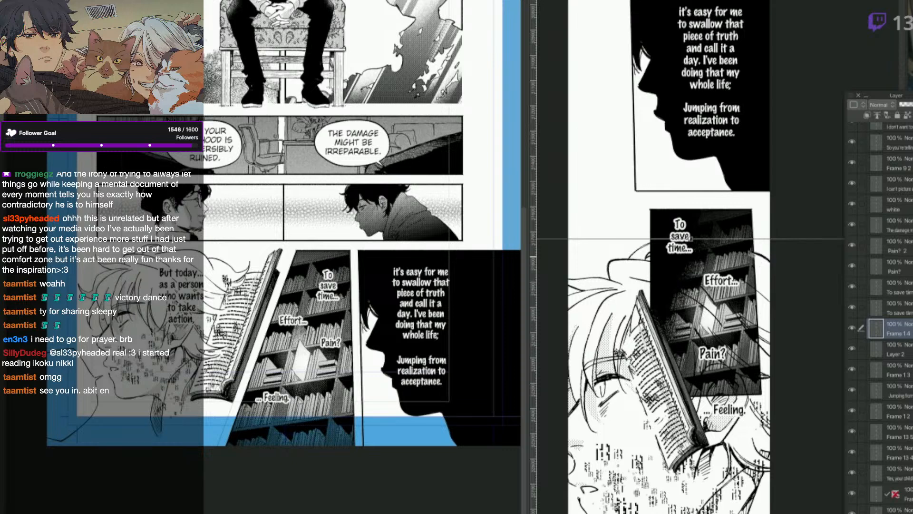
drag(689, 273, 737, 484)
key(Return)
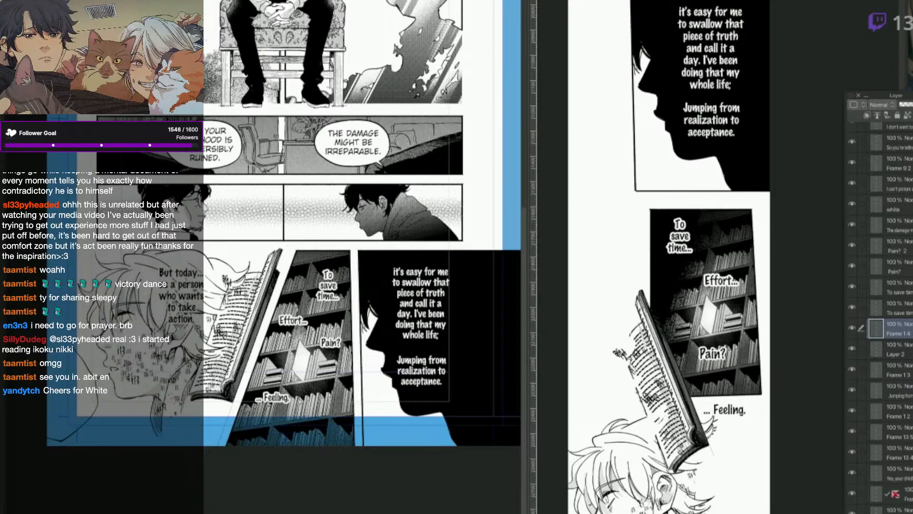
drag(666, 286, 680, 243)
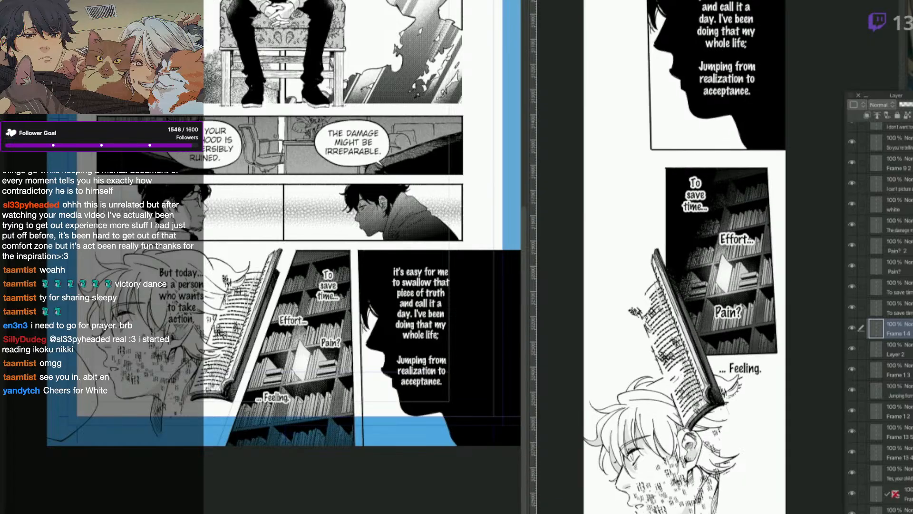
Transform the copied light-haired character's face to refine its placement at the open book's lower end.
key(ctrl+t)
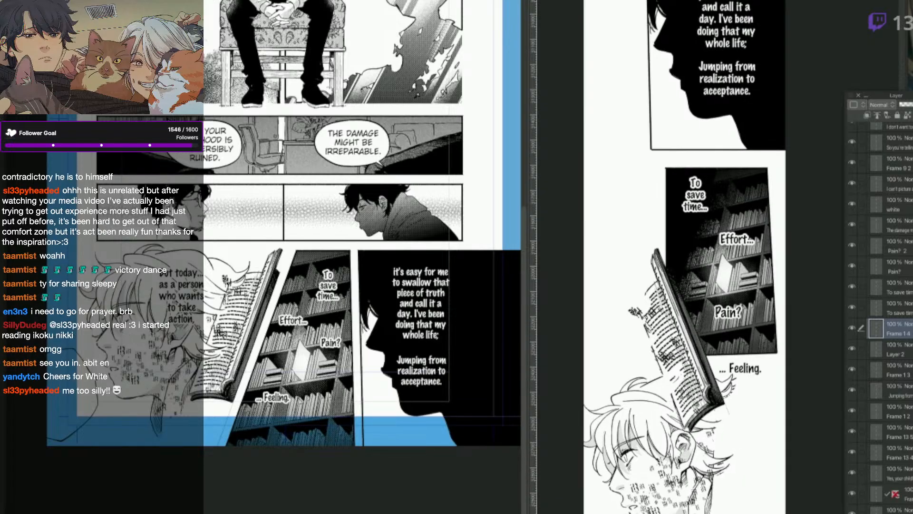
drag(813, 509, 815, 485)
key(Return)
scroll(815, 490, down, 2)
key(ctrl+z)
key(ctrl+y)
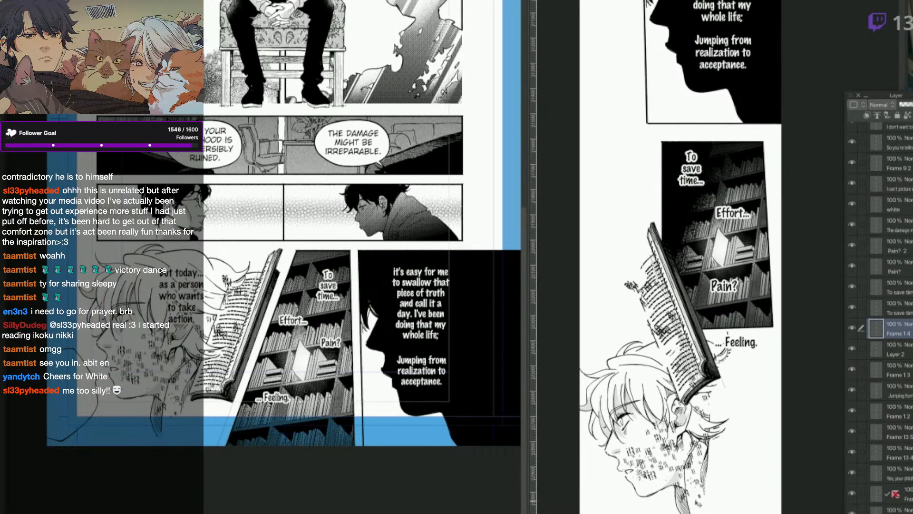
Lower the open book and the character's head beneath the bookshelf panel, and move "... Feeling." to the panel's lower-left edge.
key(ctrl+t)
drag(708, 376, 775, 478)
click(755, 346)
drag(754, 346, 679, 318)
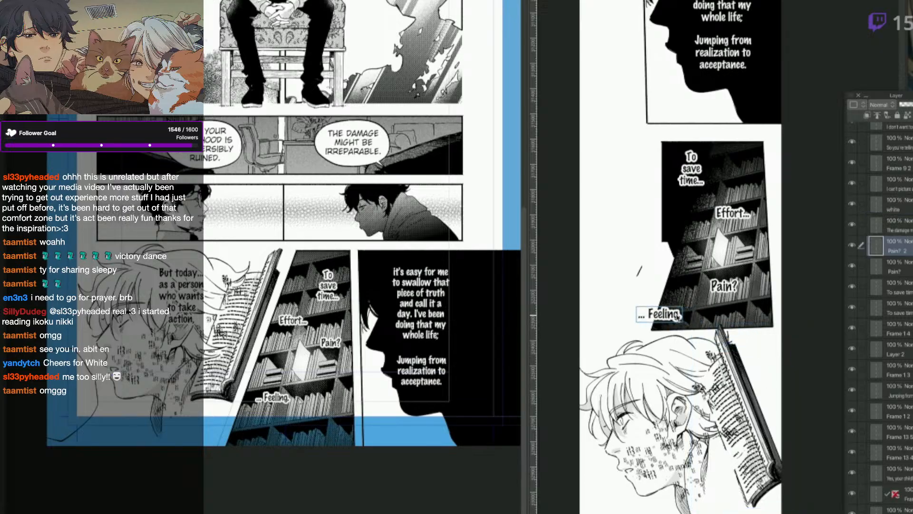
drag(756, 442, 724, 493)
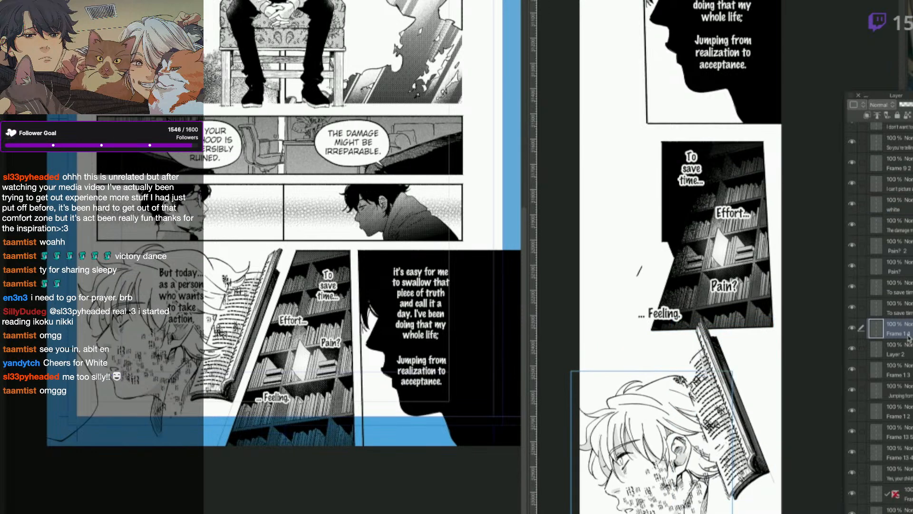
drag(908, 335, 906, 299)
click(744, 289)
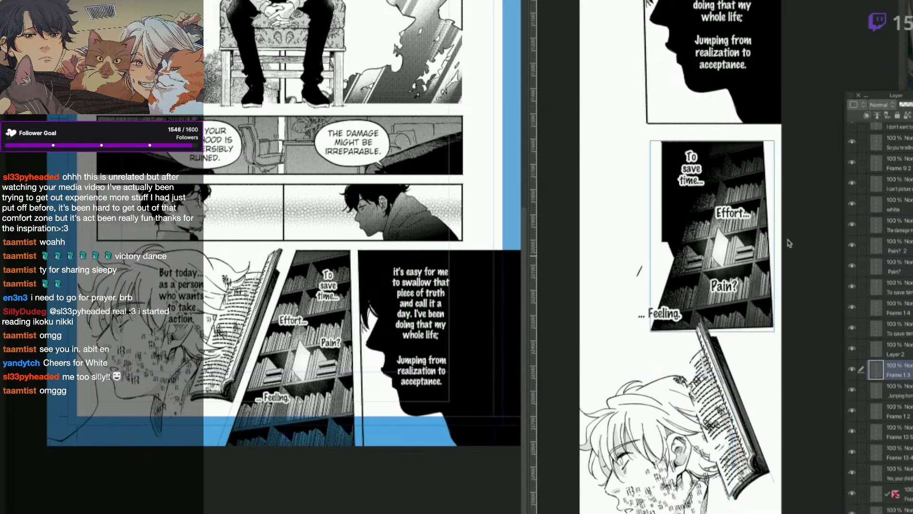
key(u)
drag(763, 141, 774, 142)
mouse_move(661, 140)
mouse_down()
mouse_move(772, 142)
mouse_move(771, 300)
mouse_up()
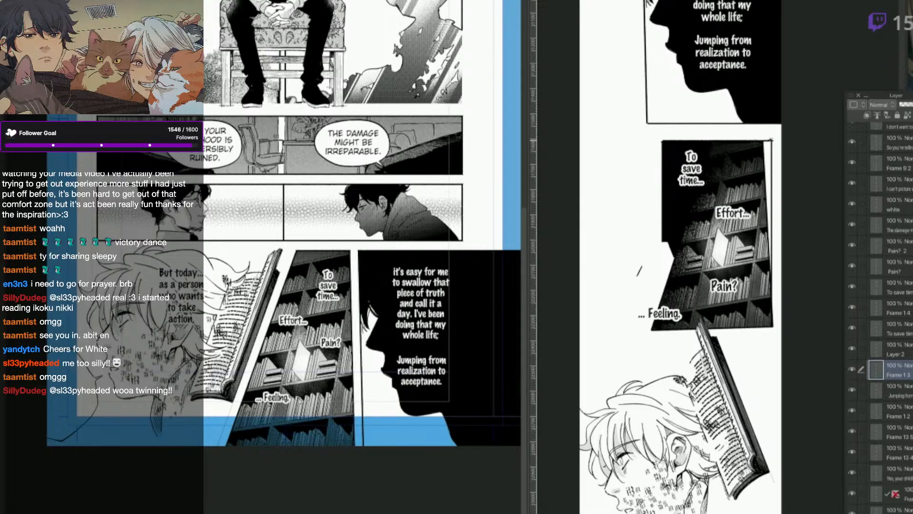
mouse_move(771, 139)
mouse_down()
mouse_move(581, 140)
mouse_move(768, 328)
mouse_up()
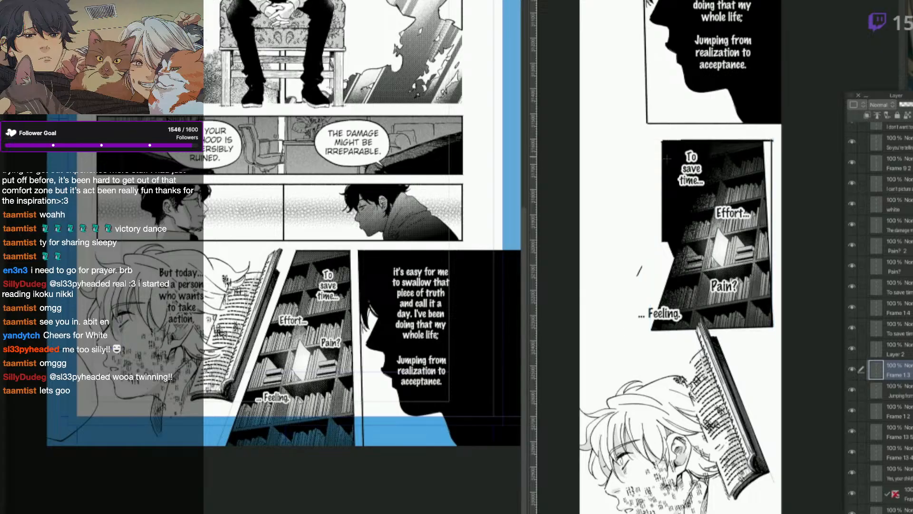
mouse_move(668, 158)
mouse_down()
mouse_move(620, 165)
mouse_move(631, 324)
mouse_move(775, 332)
mouse_up()
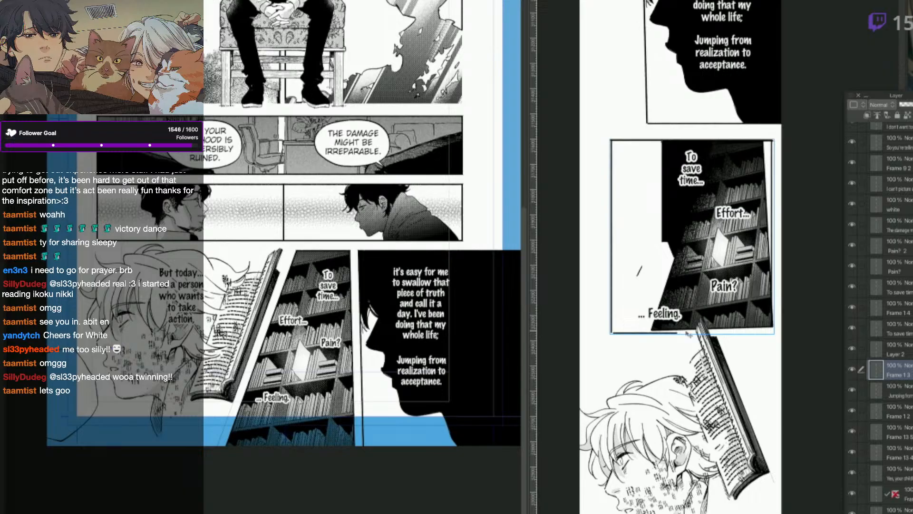
key(ctrl+z)
click(853, 349)
click(856, 350)
key(ctrl+z)
key(ctrl+z)
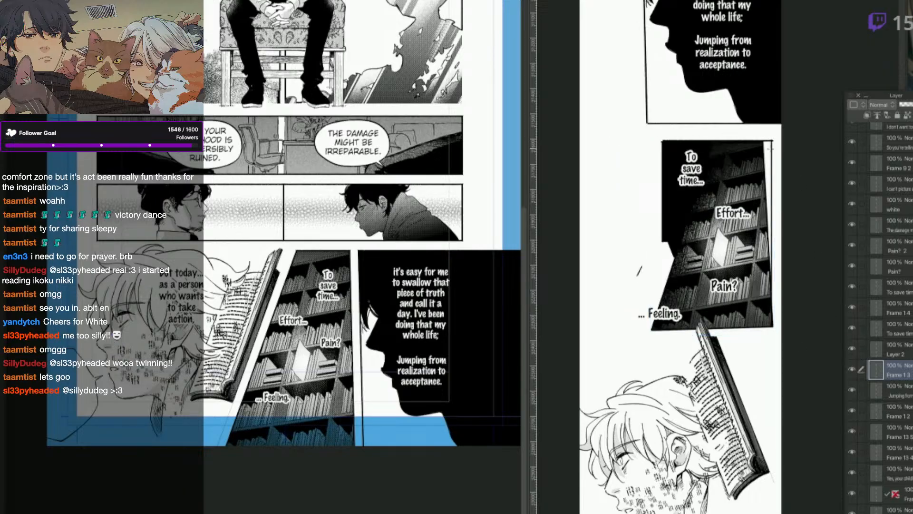
key(ctrl+z)
key(ctrl+z)
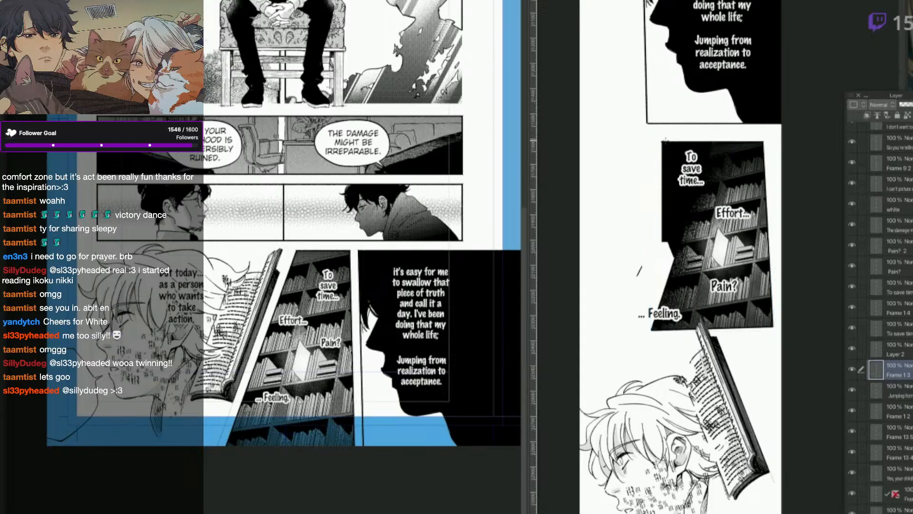
Draw straight border lines that widen the bookshelf panel to the left, and fill the added area with black.
drag(767, 140, 609, 140)
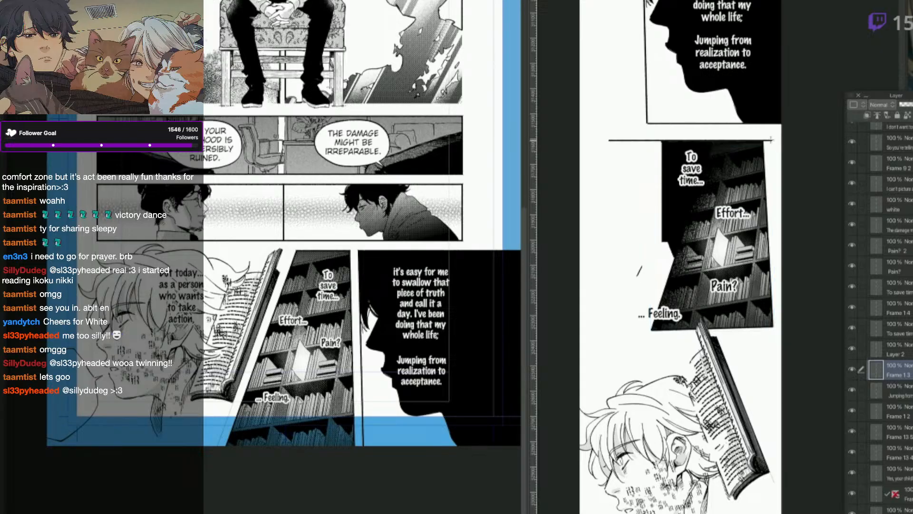
mouse_move(771, 140)
mouse_down()
mouse_move(779, 319)
mouse_move(778, 175)
mouse_up()
key(ctrl+z)
key(ctrl+z)
drag(775, 327, 774, 139)
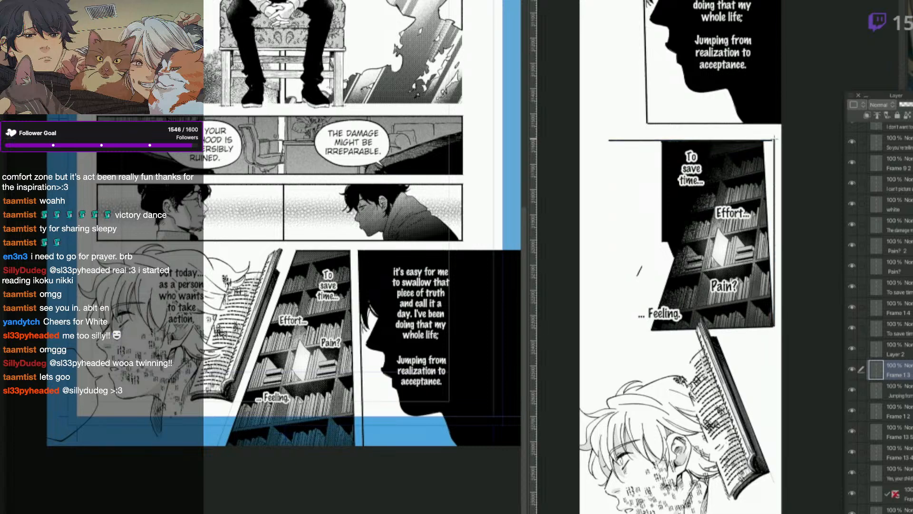
mouse_move(777, 326)
mouse_down()
mouse_move(617, 327)
mouse_move(768, 328)
mouse_move(616, 327)
mouse_move(603, 340)
mouse_up()
key(ctrl+z)
drag(614, 140, 619, 327)
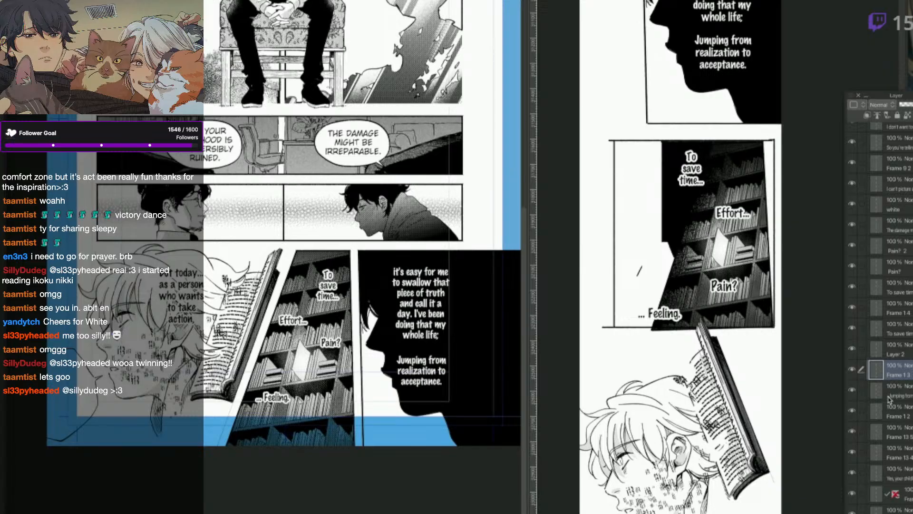
click(652, 275)
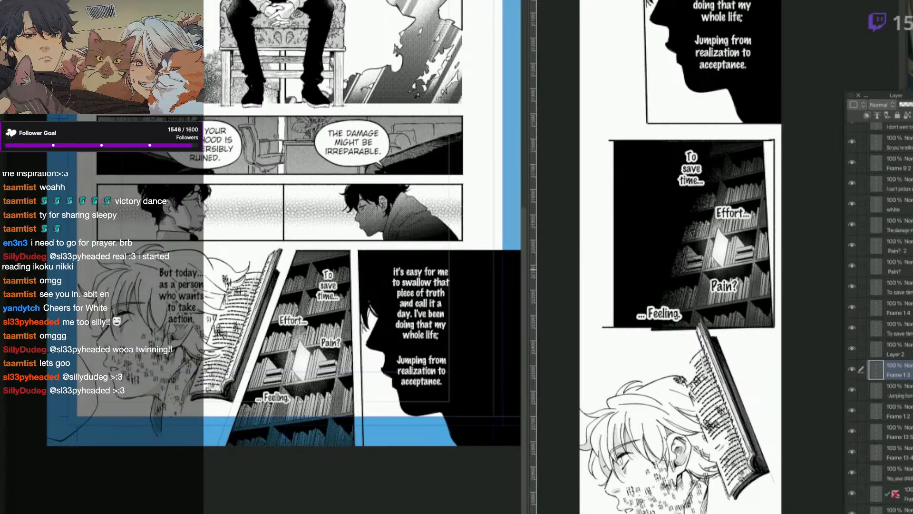
Darken the white gap between the bookshelves and the panel's new right border with black.
key(q)
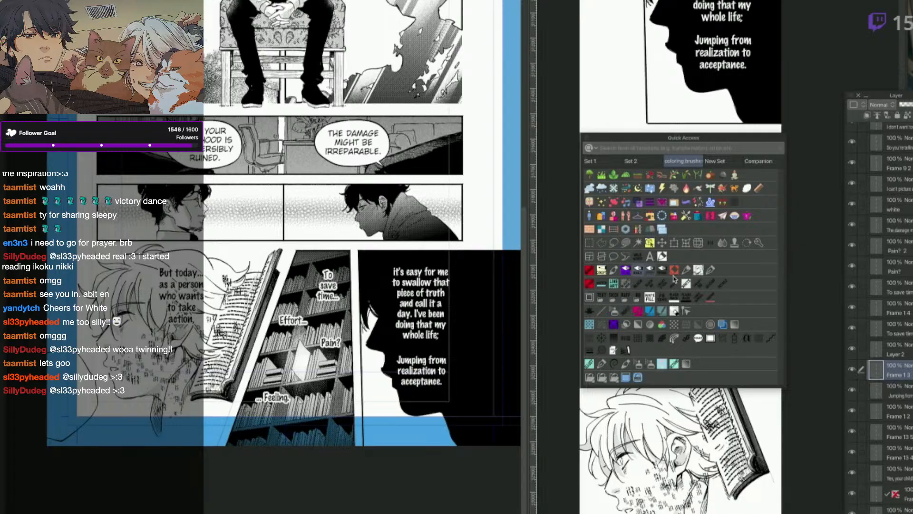
click(649, 271)
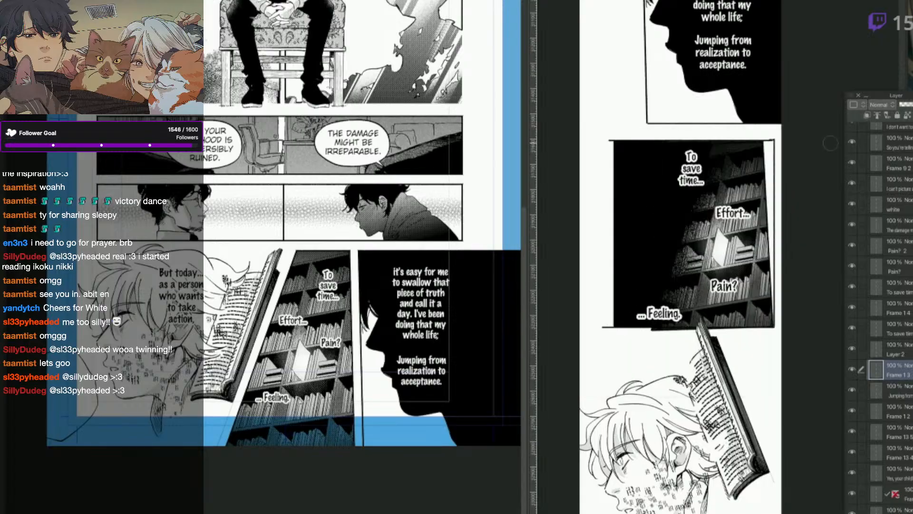
click(769, 164)
key(q)
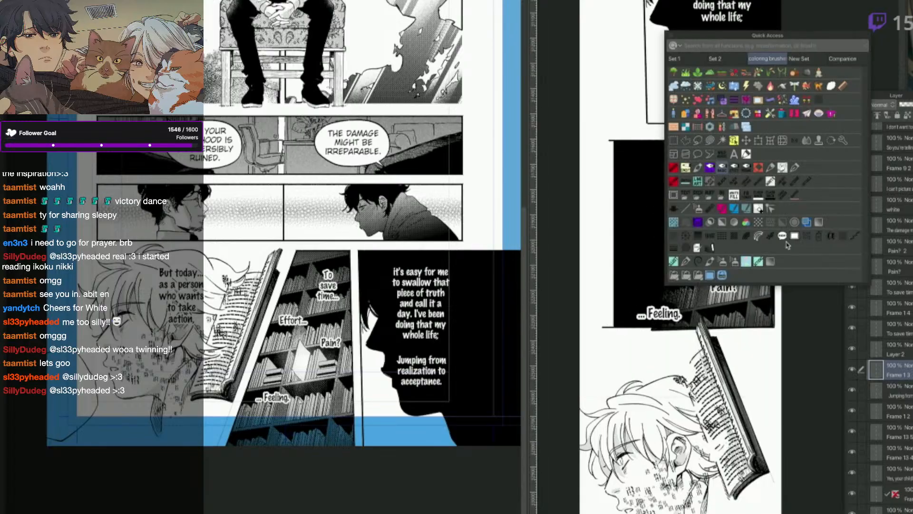
click(753, 143)
mouse_move(736, 313)
mouse_down()
mouse_move(752, 303)
mouse_move(731, 298)
mouse_up()
key(ctrl+z)
ctrl+click(908, 386)
key(ctrl+z)
key(ctrl+z)
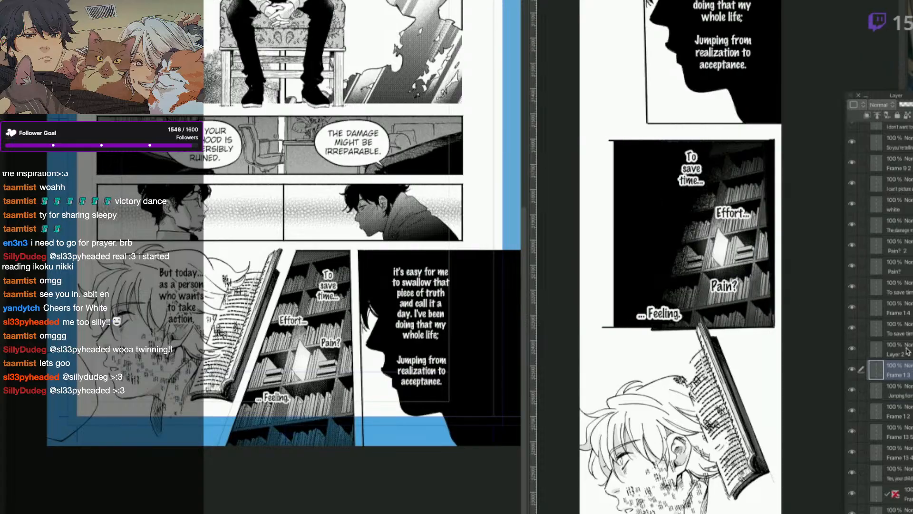
Move the bookshelf panel's Frame 1 3 and Layer 2 together to the left until its dark side meets the page edge.
click(852, 369)
click(852, 370)
ctrl+click(902, 346)
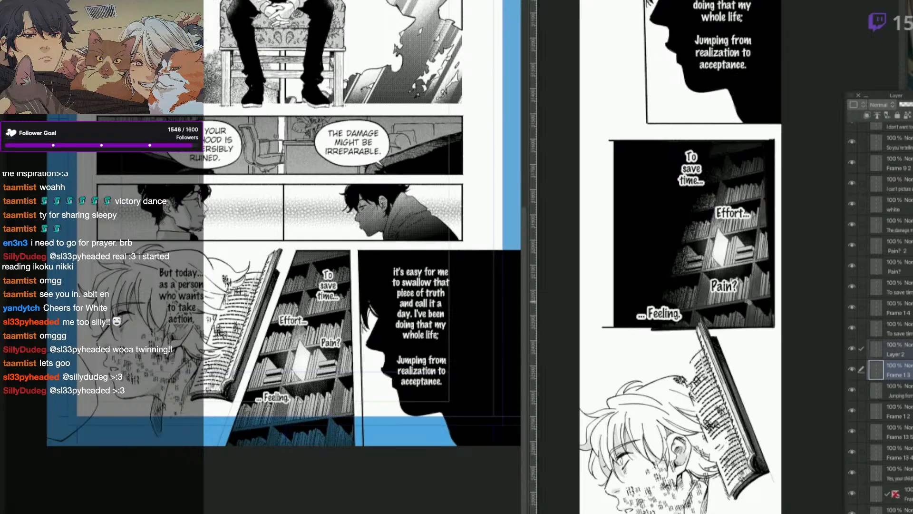
drag(748, 301, 714, 293)
right_click(770, 291)
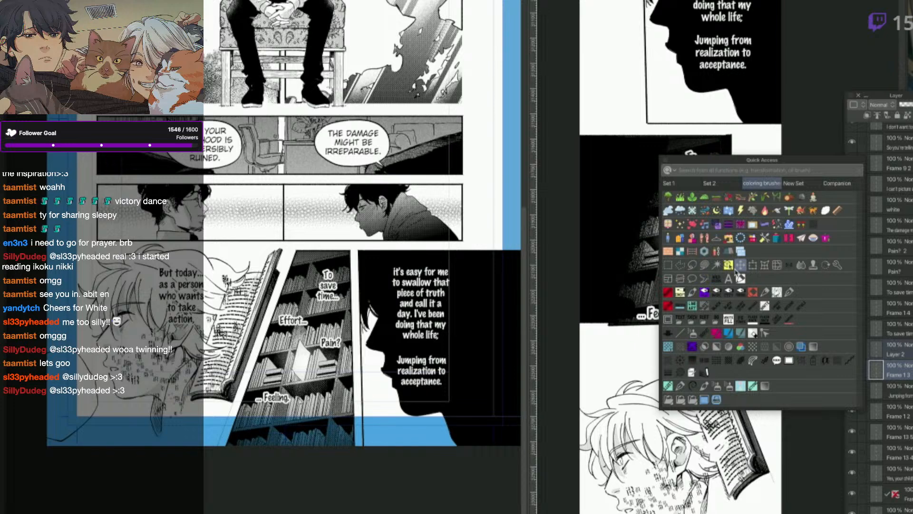
click(733, 266)
click(618, 310)
right_click(650, 291)
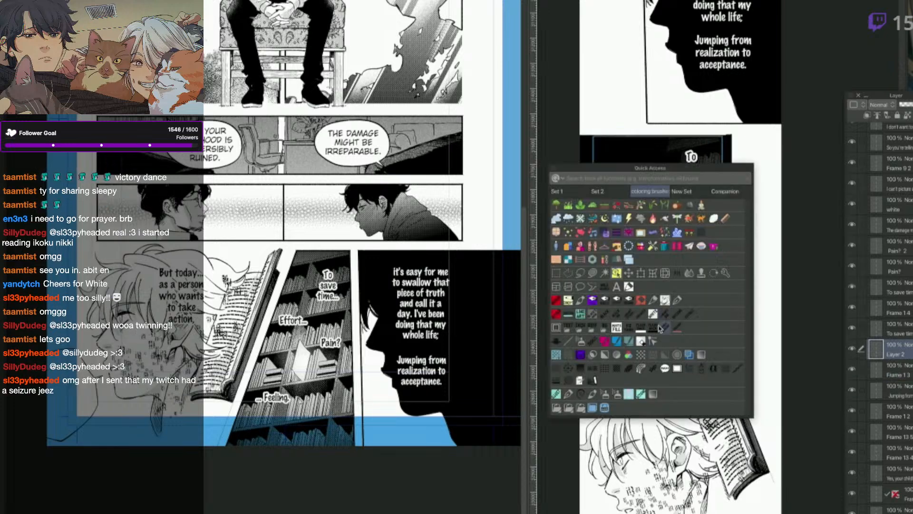
click(568, 344)
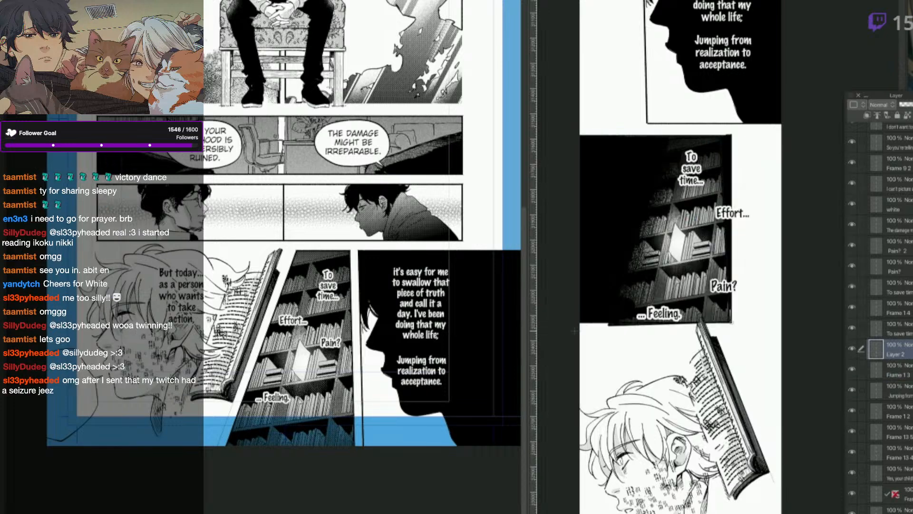
click(876, 329)
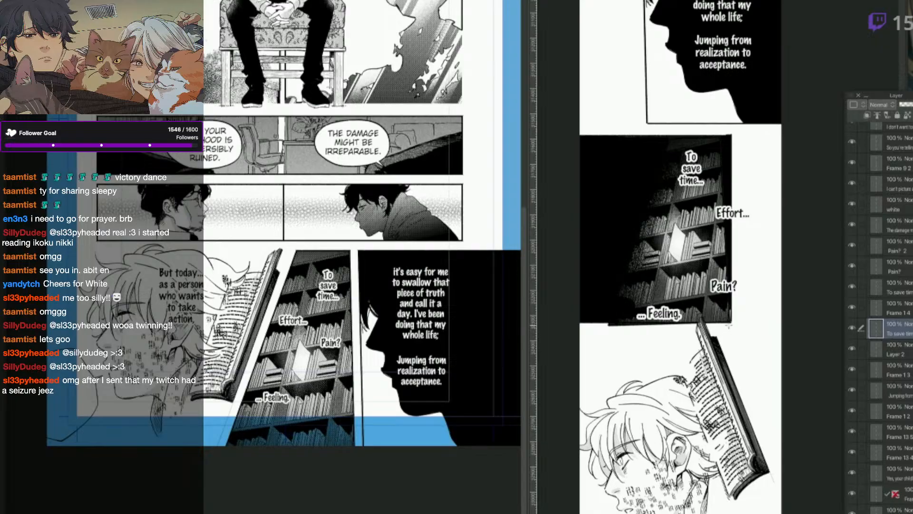
click(854, 308)
click(854, 309)
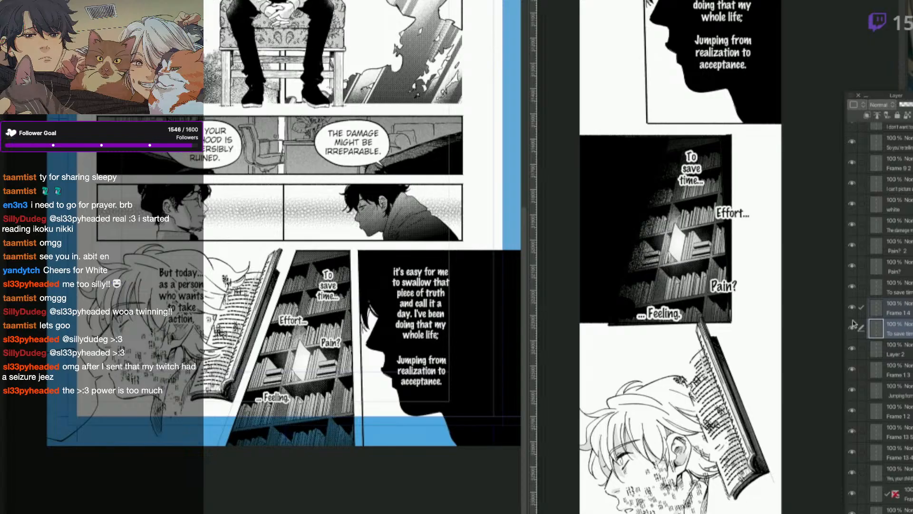
Trim the uneven strip along the bookshelf panel's lower edge on both Layer 2 and Frame 1 3, and clear the selection.
key(q)
click(763, 287)
click(685, 292)
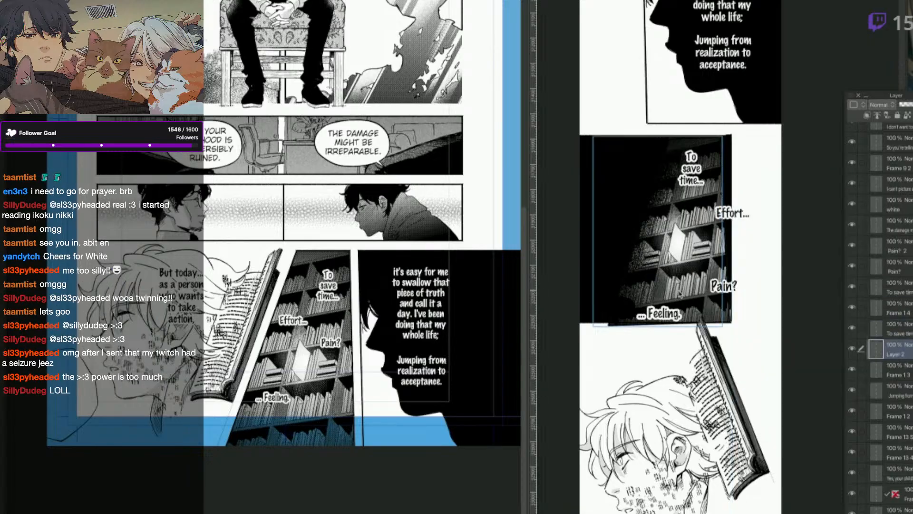
key(q)
click(583, 279)
drag(733, 321, 561, 347)
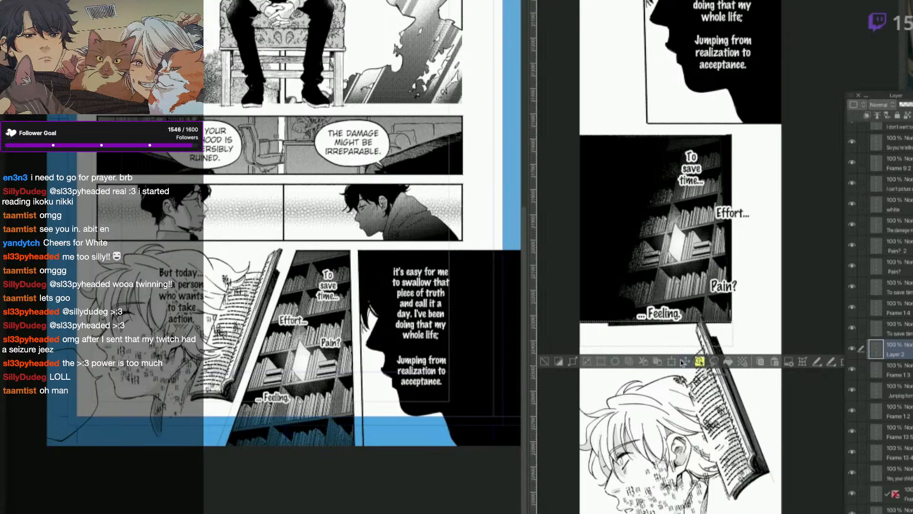
key(alt+bracketleft)
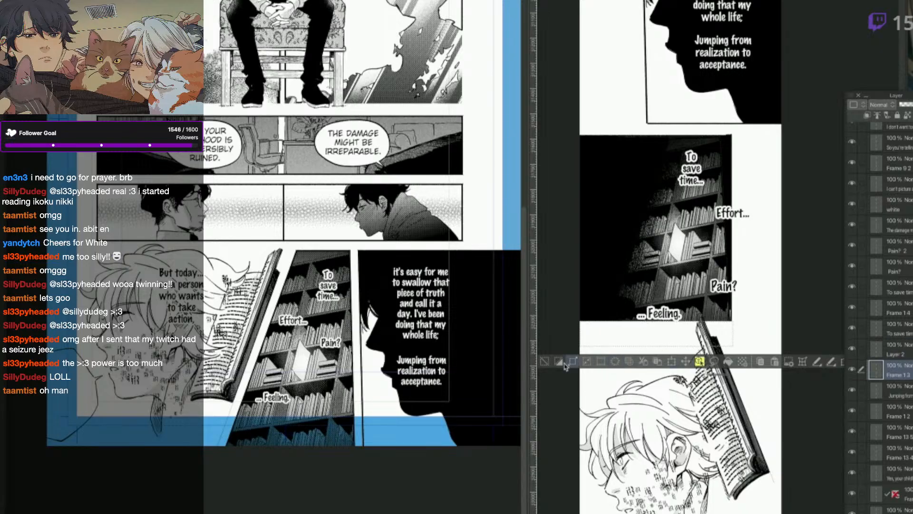
click(545, 362)
Shift the open book slightly right and up toward the bookshelf panel's lower edge.
key(q)
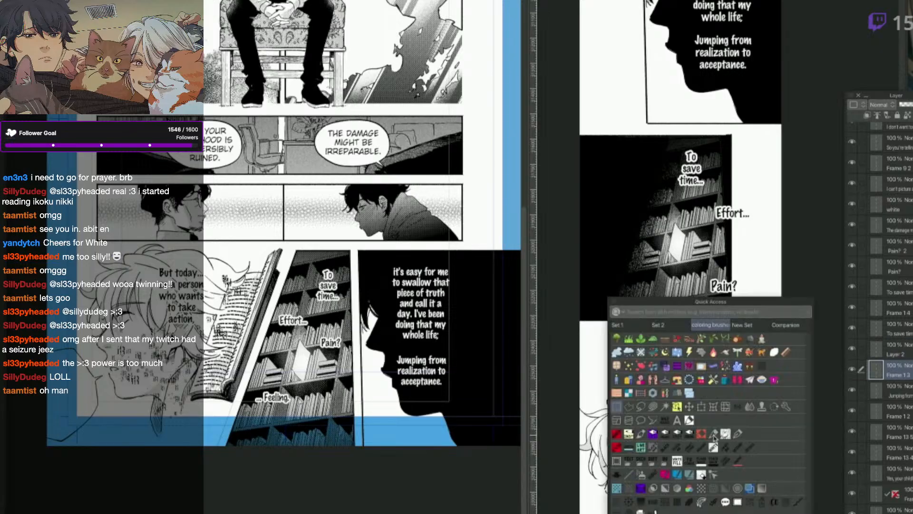
click(689, 407)
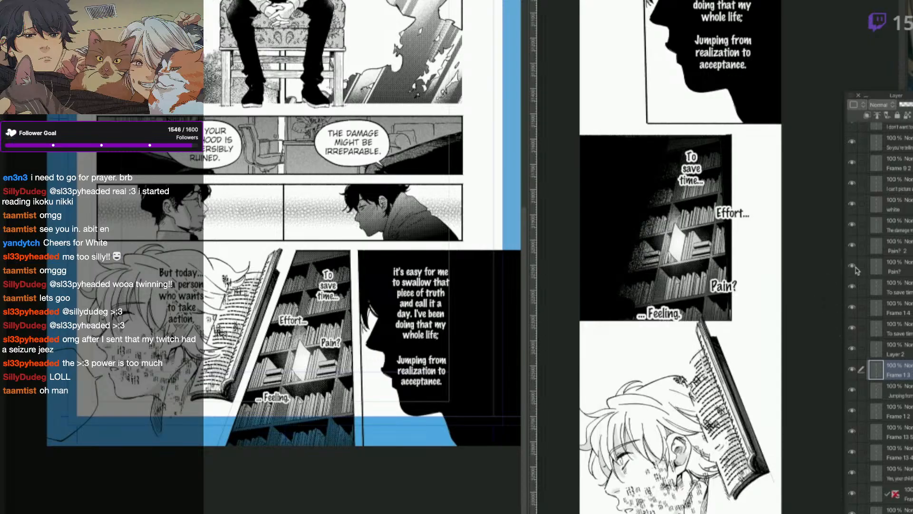
key(q)
click(808, 244)
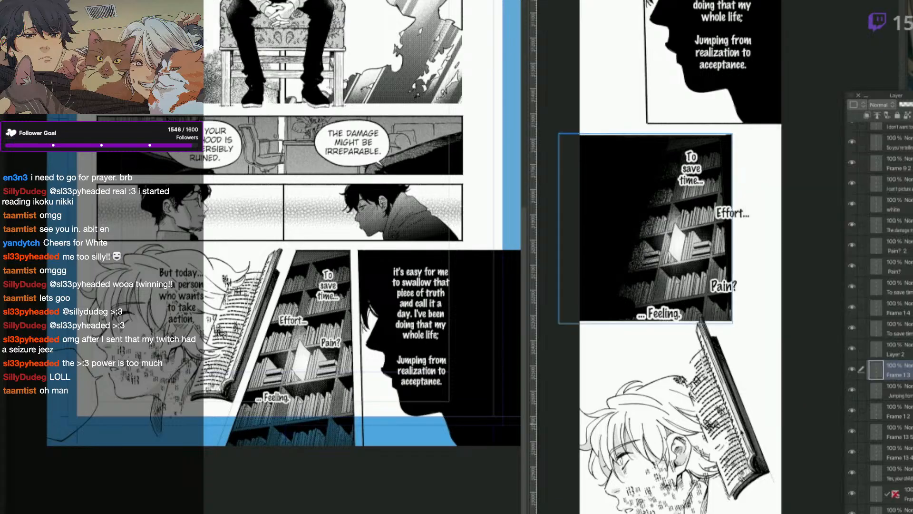
drag(742, 432, 750, 425)
Reposition the bookshelf lettering: "To save time..." in the dark upper-left, "Effort..." and "Pain?" around the glowing book, "... Feeling." at the lower right.
click(700, 173)
click(696, 172)
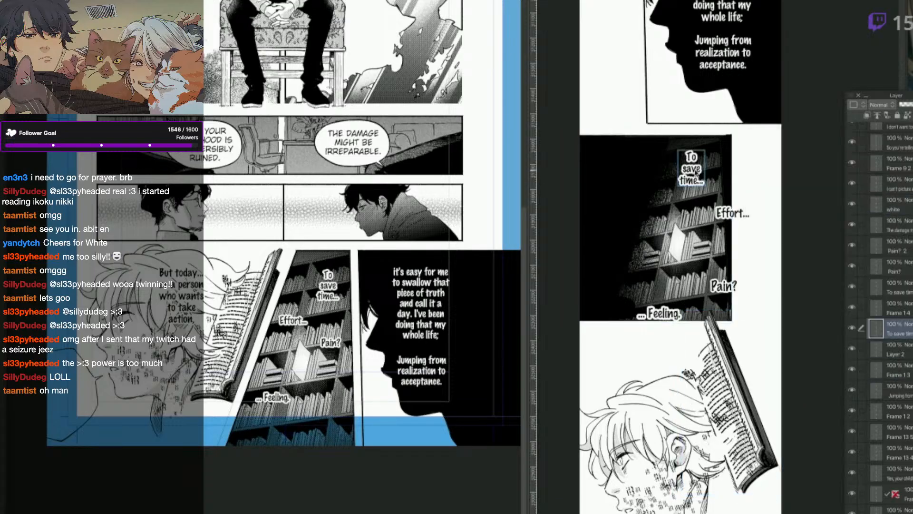
drag(696, 173, 610, 169)
key(ctrl+z)
click(690, 178)
drag(740, 215, 702, 204)
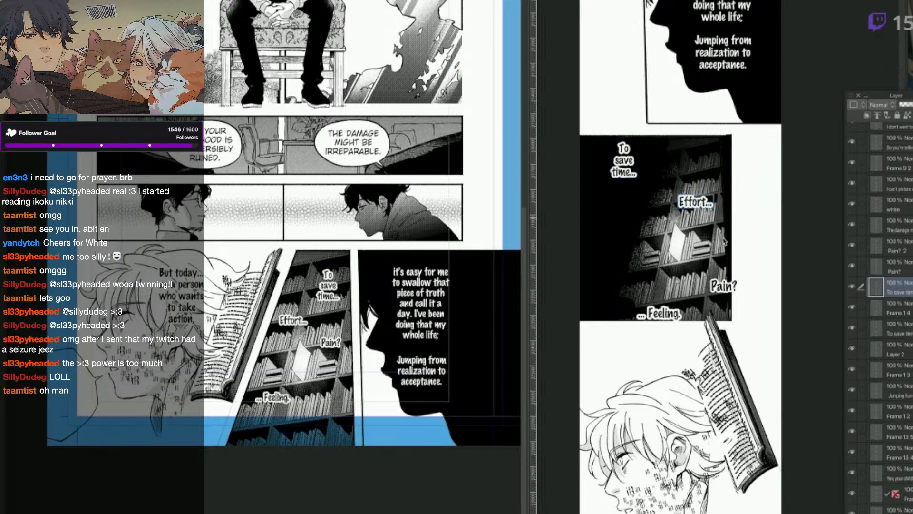
drag(726, 286, 646, 256)
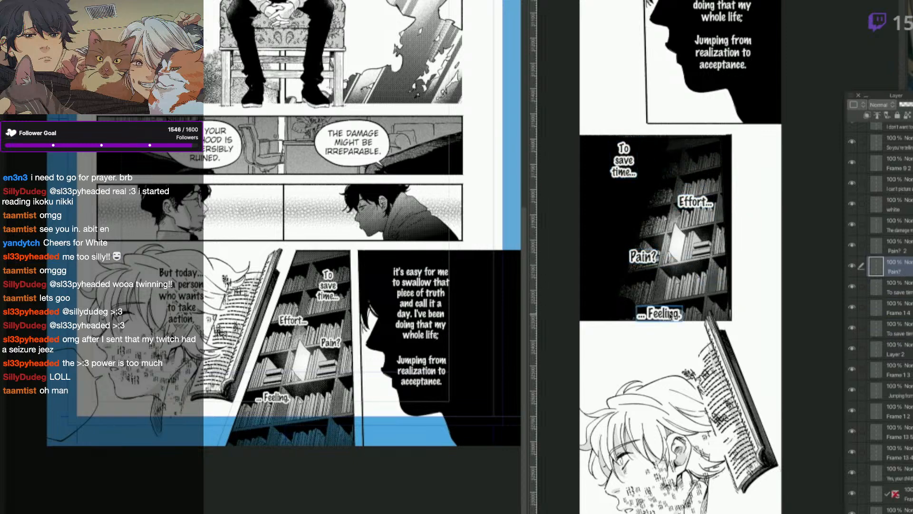
drag(663, 314, 692, 305)
Move the character's head slightly lower beside the book and raise its Frame 1 4 layer above the "white" layer.
drag(742, 390, 743, 396)
drag(712, 473, 712, 494)
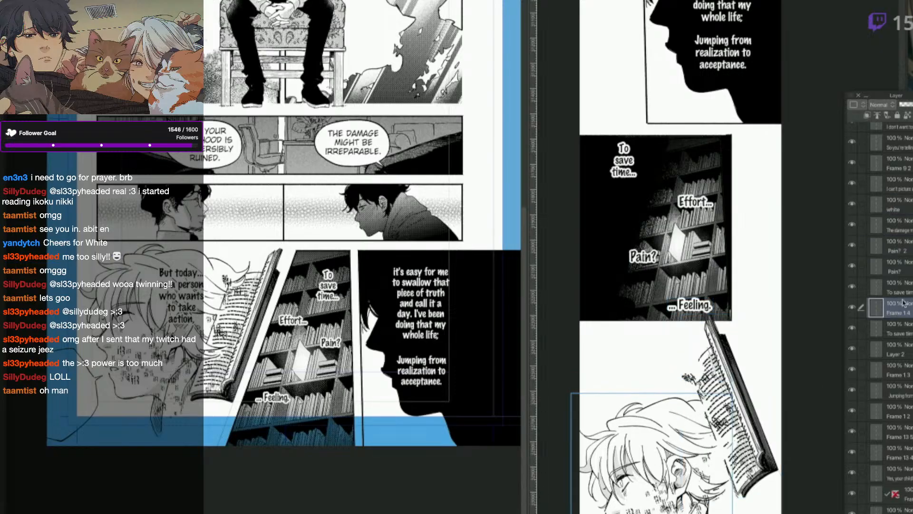
drag(904, 302, 901, 202)
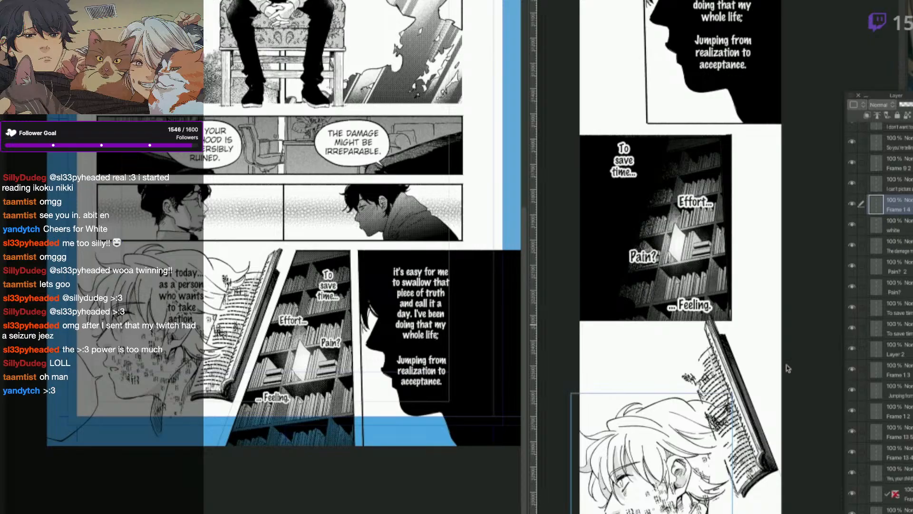
Shift the character's head left and up, and move the open book slightly right and up toward the bookshelf panel.
mouse_move(704, 452)
mouse_down()
mouse_move(704, 434)
mouse_move(699, 445)
mouse_up()
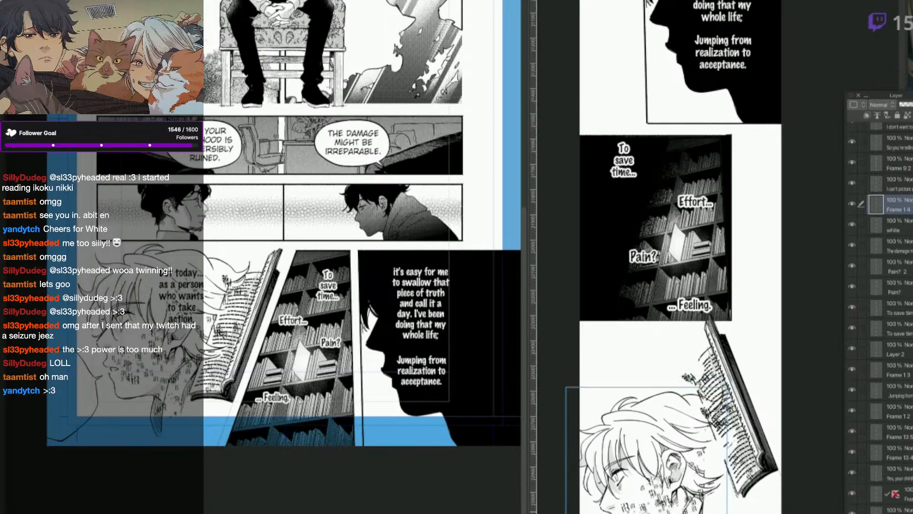
drag(742, 413, 748, 406)
drag(700, 455, 699, 444)
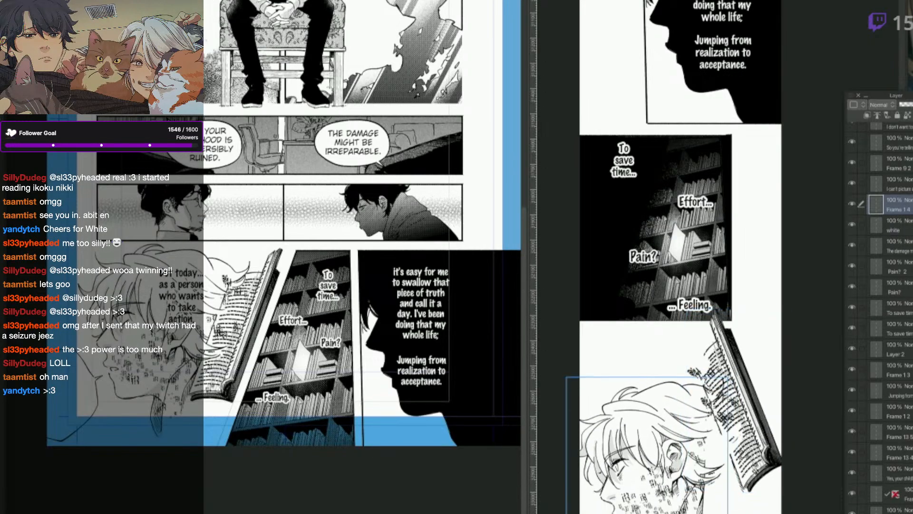
Stamp small scattered text-fragment marks around the open book and beside the character's hair and neck.
key(q)
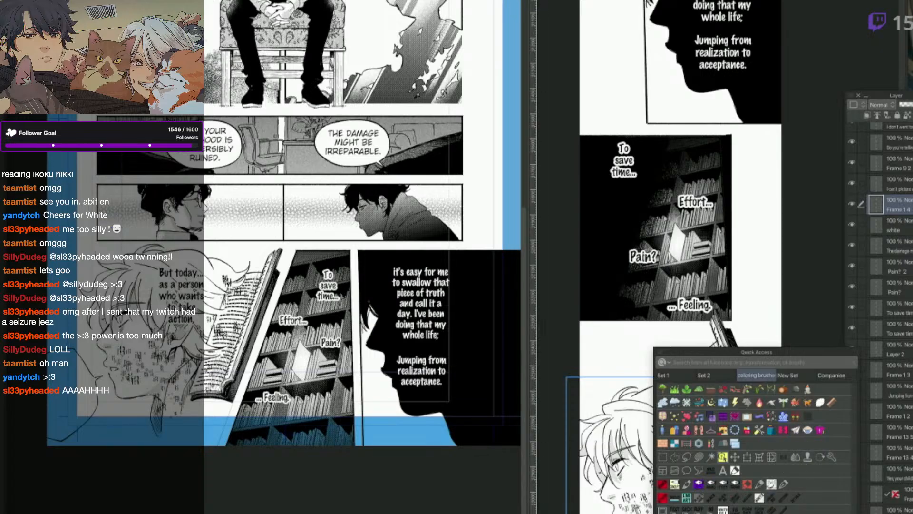
key(q)
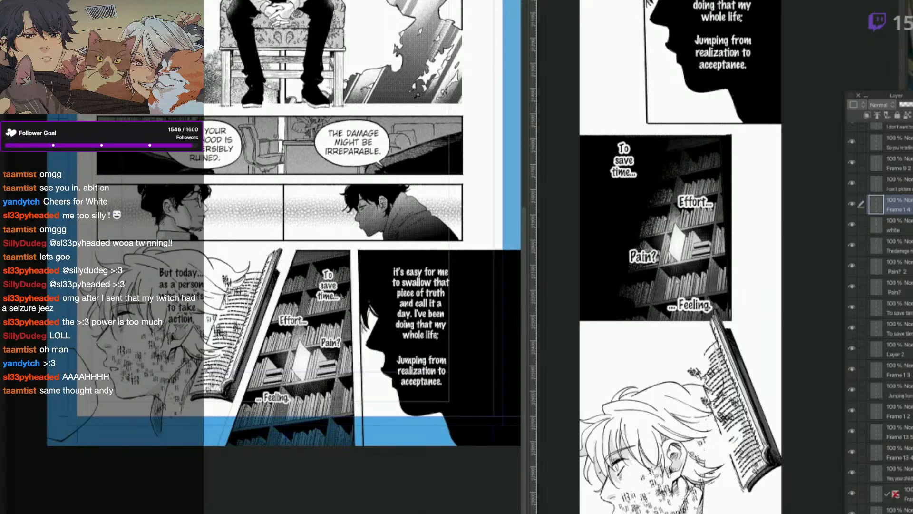
click(722, 500)
click(717, 449)
click(733, 438)
click(707, 433)
click(719, 435)
click(688, 368)
click(697, 362)
click(694, 328)
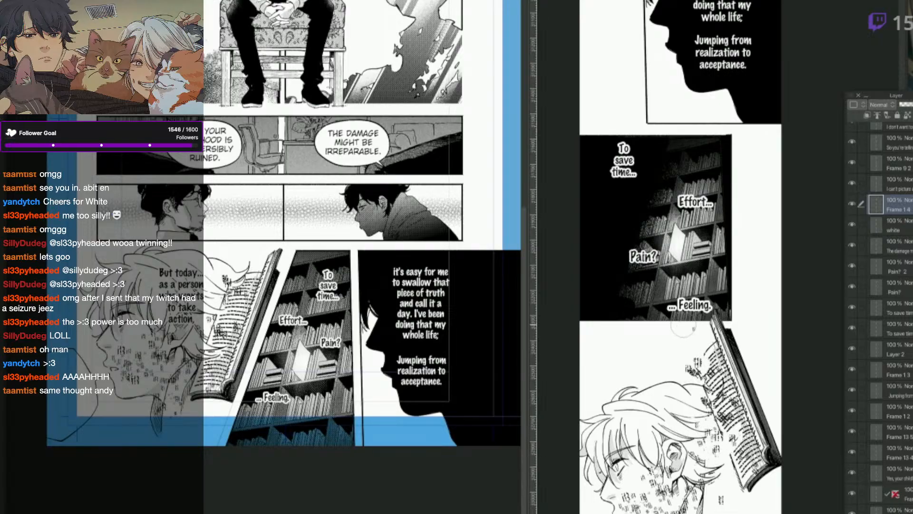
click(669, 323)
click(684, 346)
Copy the curved outline below the face on the original page and place it beneath the character's chin in the vertical layout.
drag(720, 475, 725, 432)
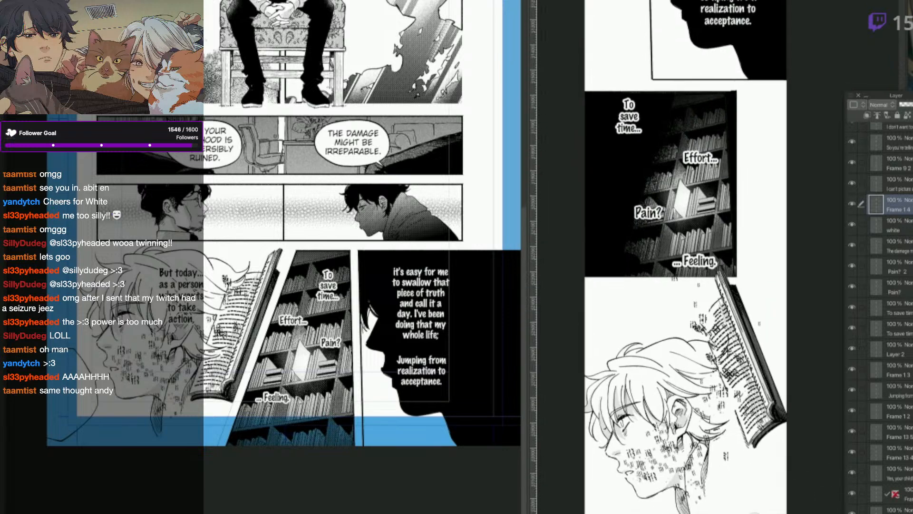
click(107, 400)
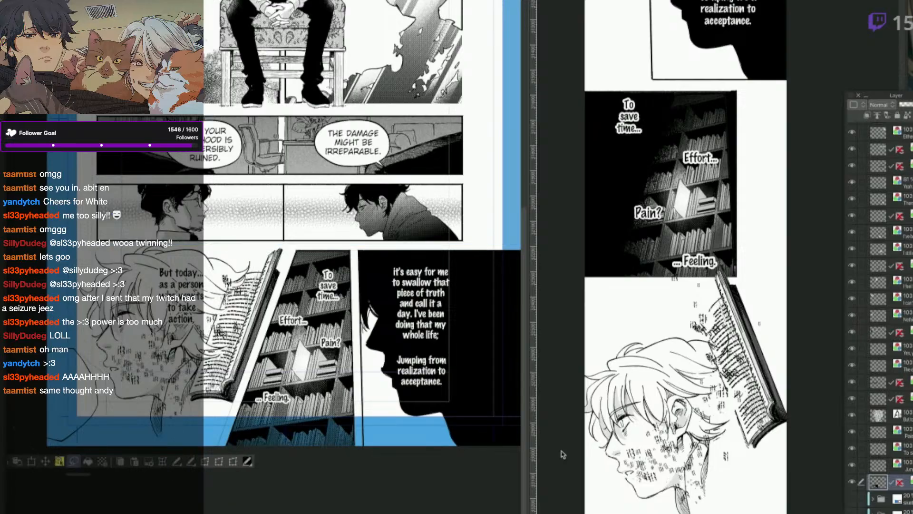
click(668, 507)
drag(752, 271, 647, 500)
key(Return)
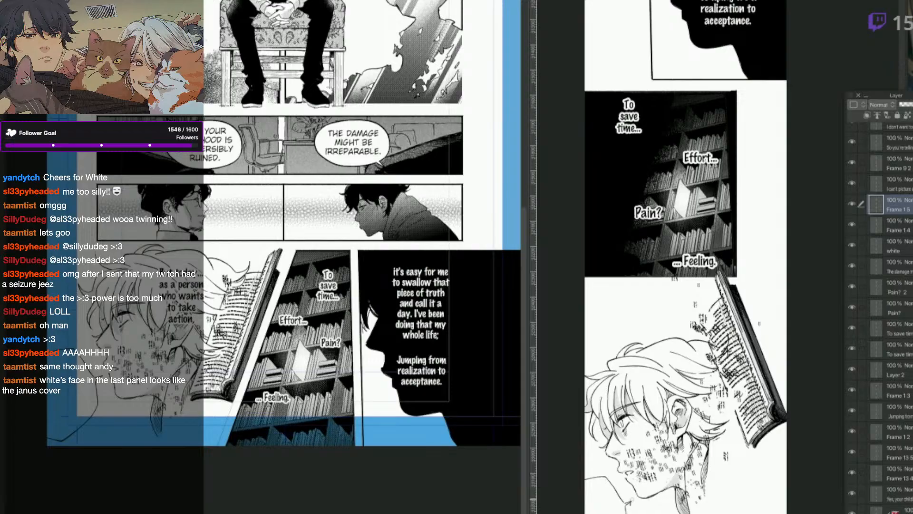
Retouch the end of the pasted curved outline just below the character's chin on the Frame 1 5 layer.
key(q)
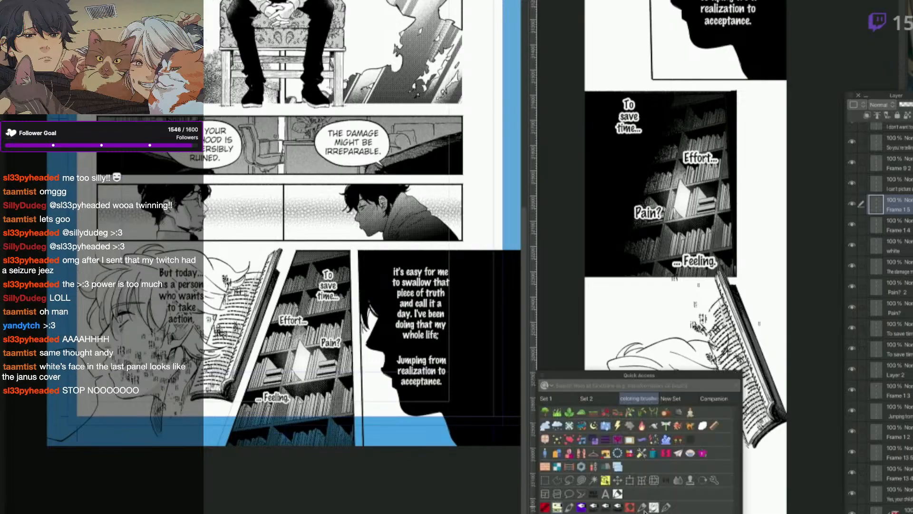
click(557, 507)
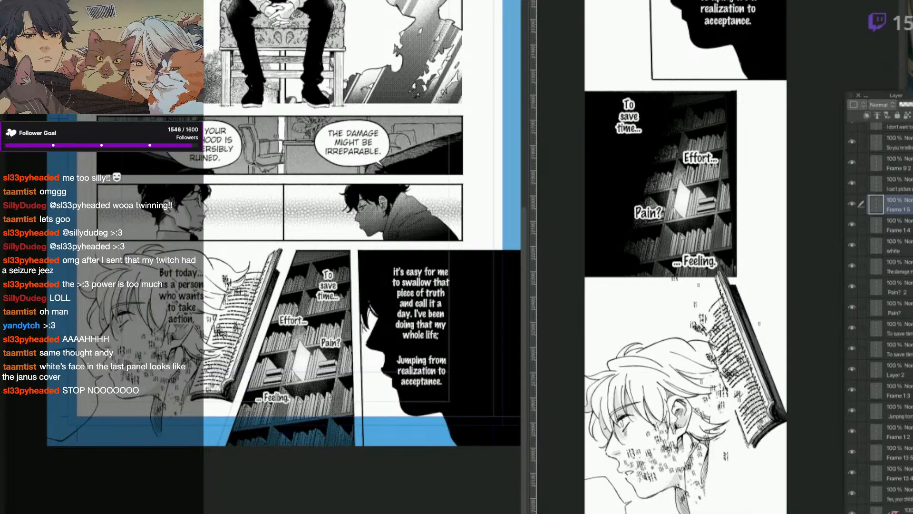
drag(631, 500, 618, 513)
key(q)
click(646, 503)
key(q)
click(644, 506)
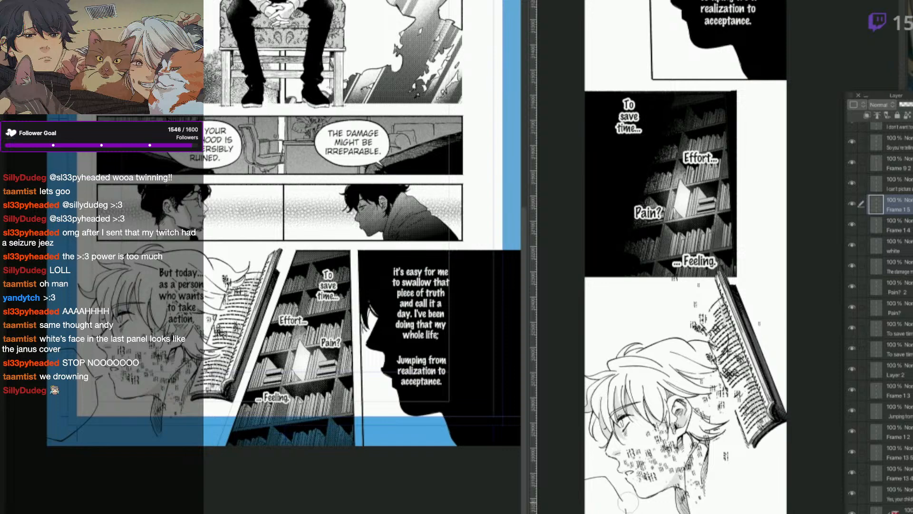
key(q)
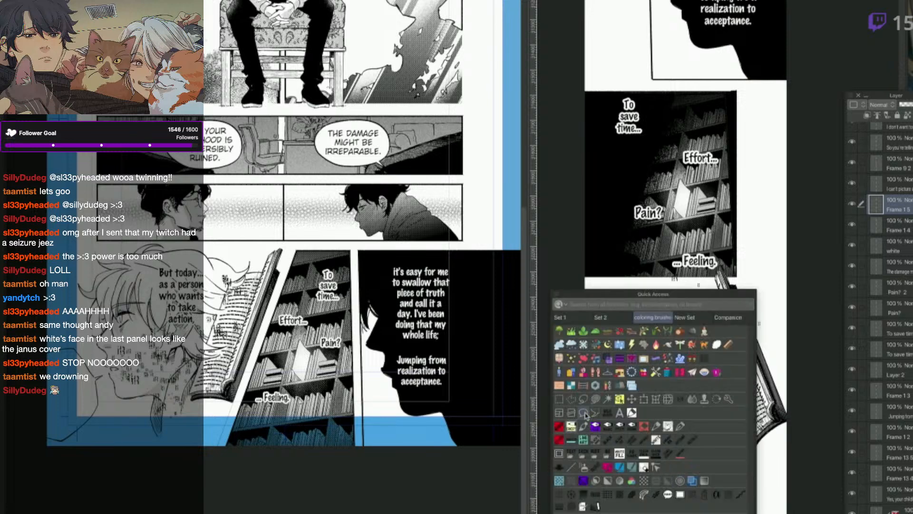
click(656, 427)
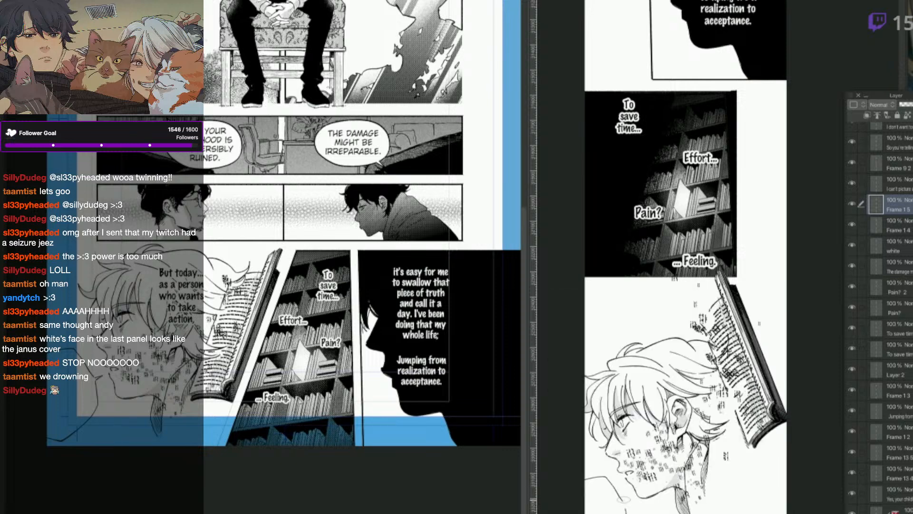
Scale the character's head down slightly and move the curved outline up closer to the chin.
scroll(685, 256, down, 3)
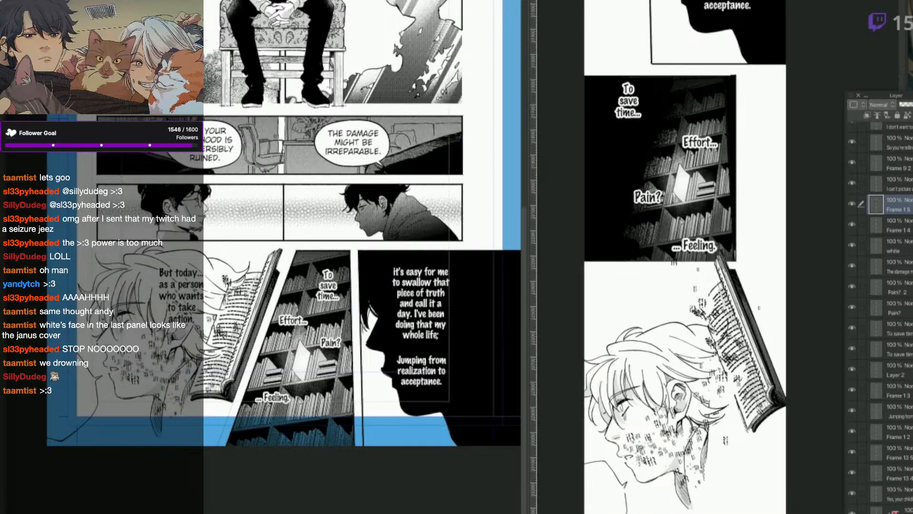
key(q)
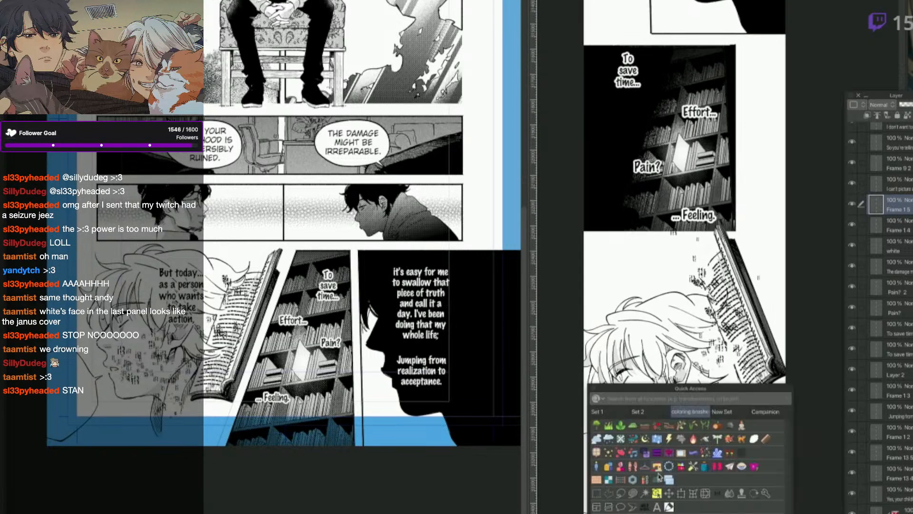
click(660, 496)
click(685, 455)
key(q)
click(685, 453)
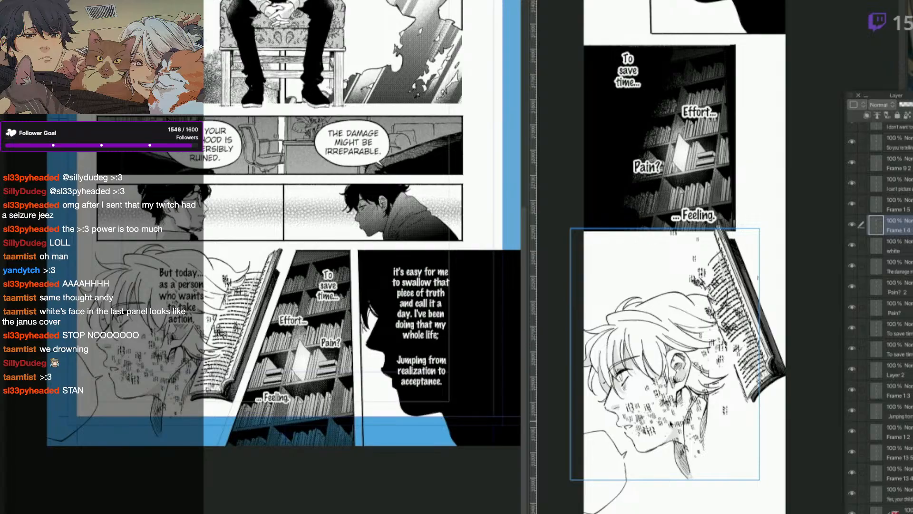
key(q)
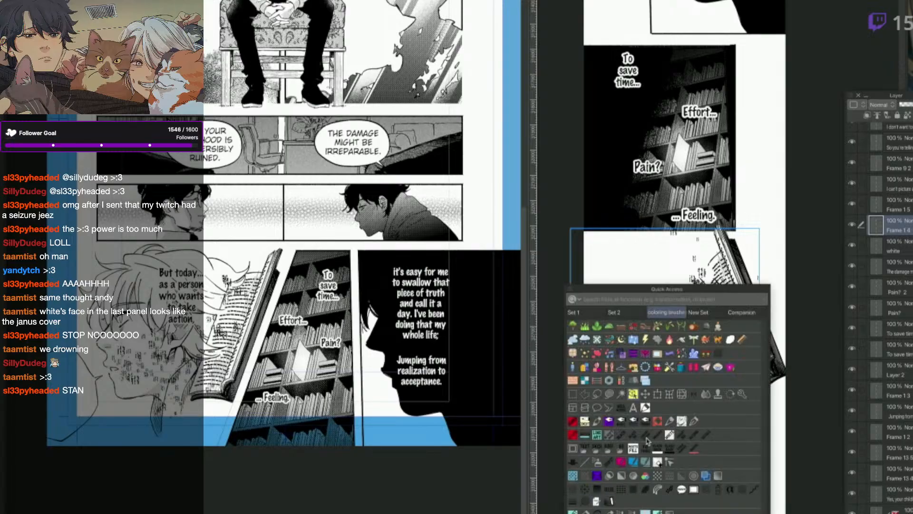
click(659, 400)
drag(577, 481, 583, 472)
key(Return)
click(592, 498)
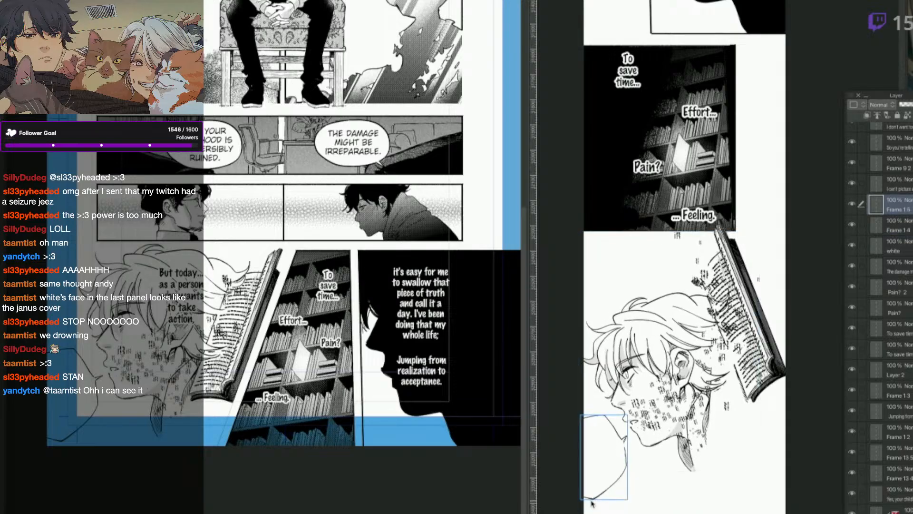
Rasterize the "But today... as a person who wants to take action," lettering layer on the original page.
click(435, 503)
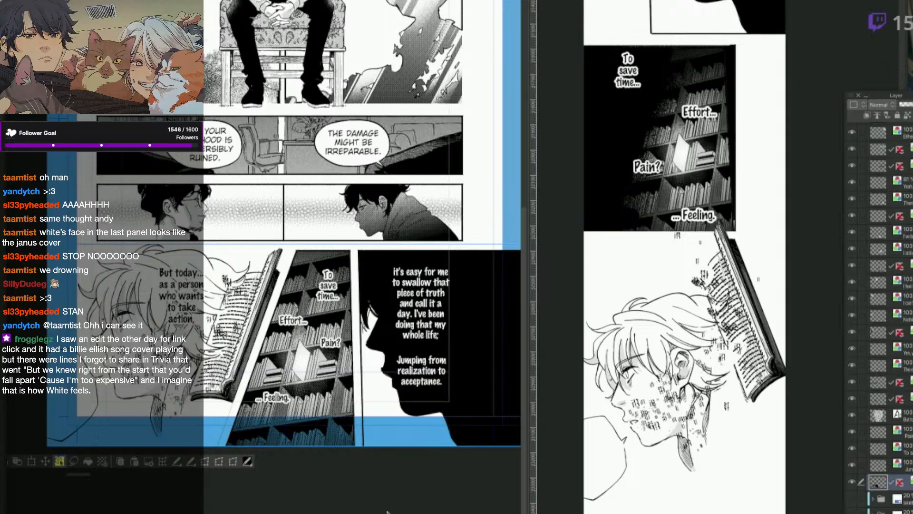
click(196, 285)
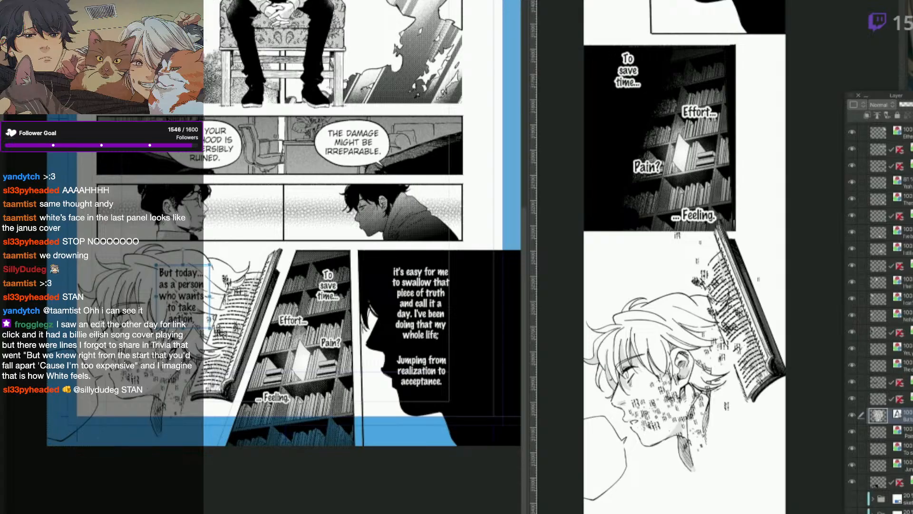
click(432, 235)
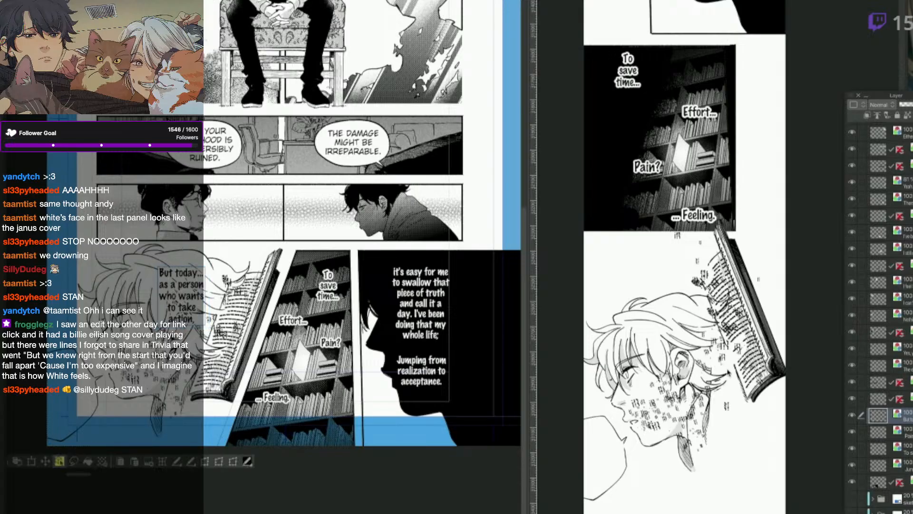
click(729, 373)
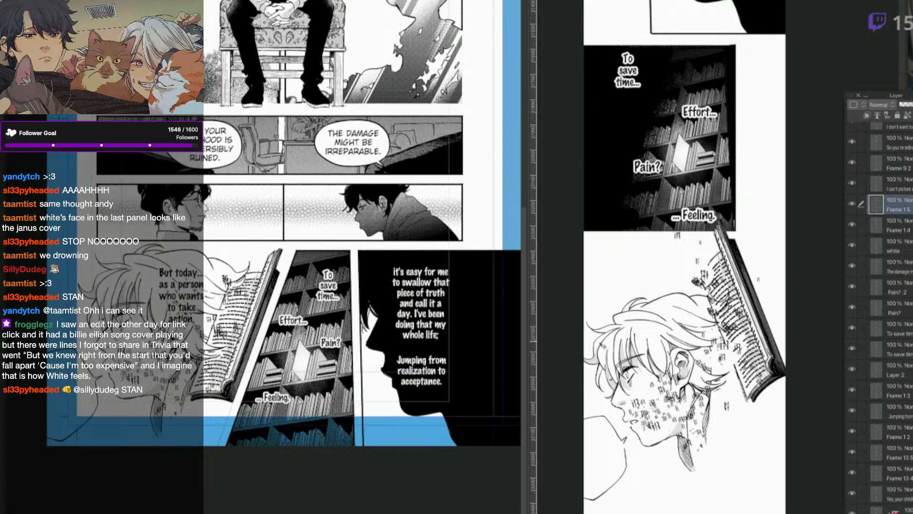
click(195, 312)
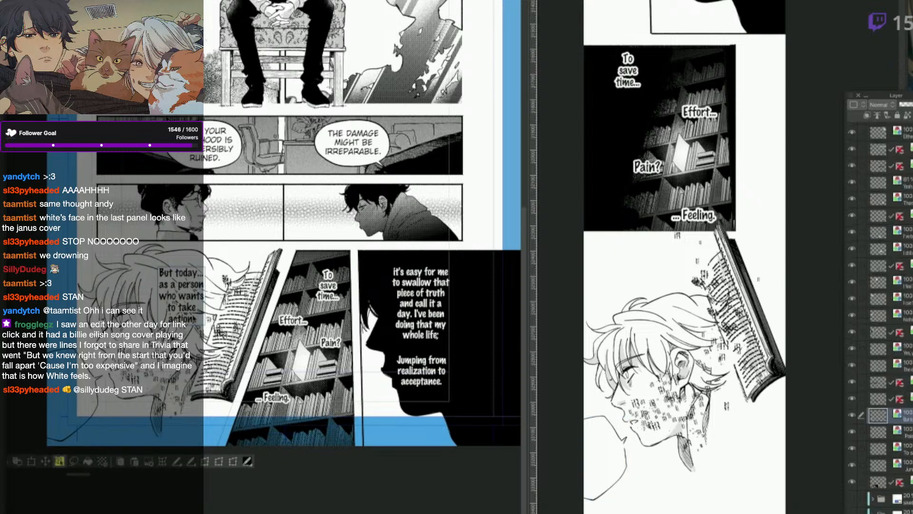
click(760, 354)
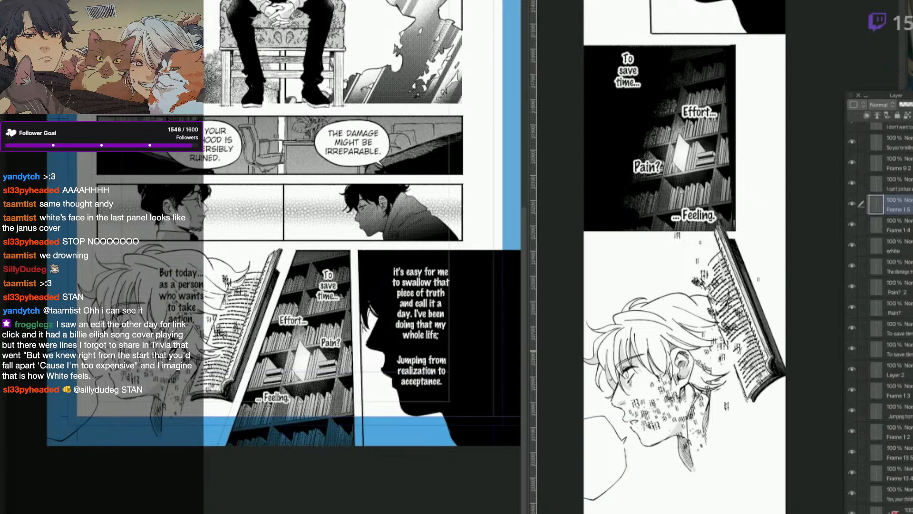
Move the open book, head and curved outline down together to open a gap beneath the bookshelf panel.
click(764, 350)
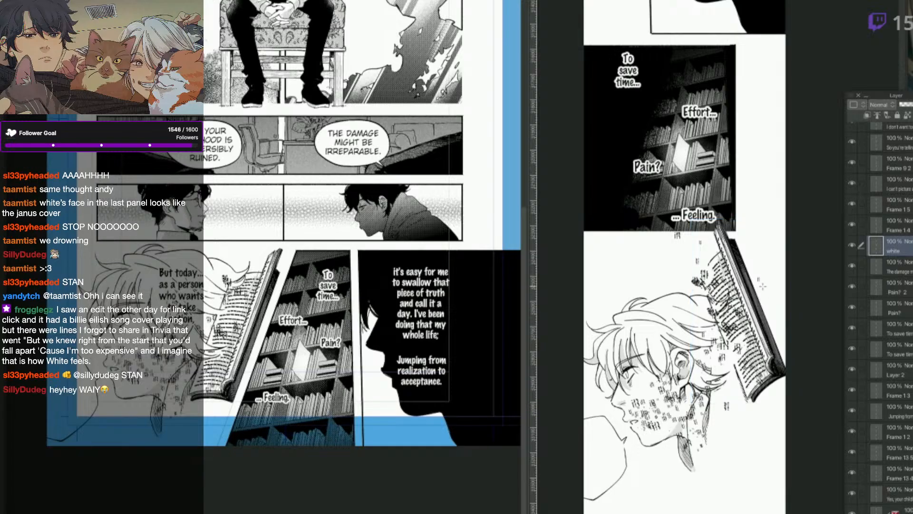
drag(763, 287, 622, 434)
mouse_move(690, 340)
mouse_down()
mouse_move(690, 458)
mouse_move(689, 385)
mouse_up()
Undo the mistaken outline paste, and copy the "But today..." lettering from the original page into the vertical layout.
key(ctrl+v)
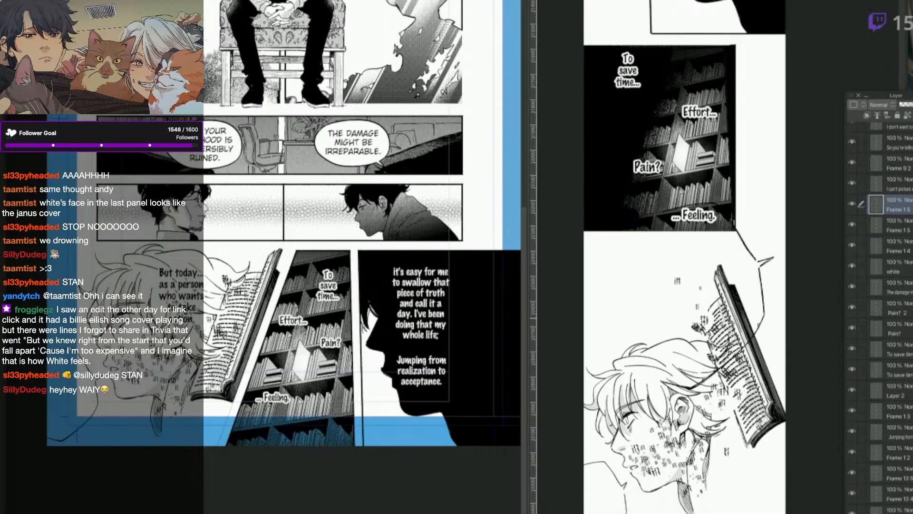
key(ctrl+z)
click(184, 303)
key(ctrl+d)
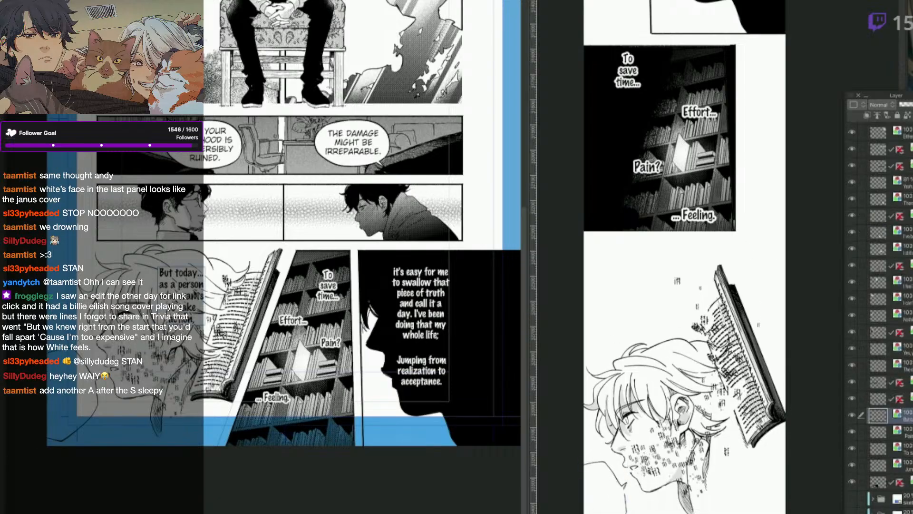
click(683, 315)
key(ctrl+v)
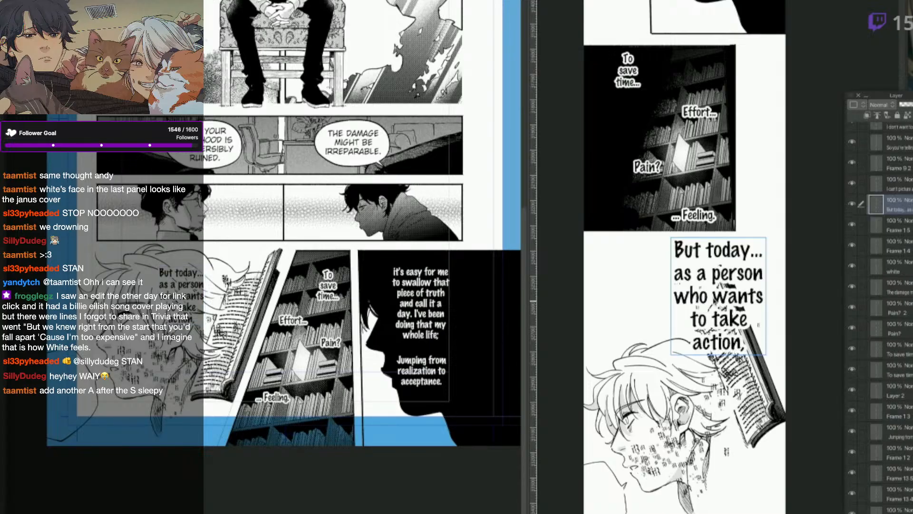
Scale down the "But today..." lettering and position it above the character's hair, to the left of the book.
key(ctrl+t)
drag(766, 237, 731, 285)
drag(719, 333, 663, 307)
drag(670, 260, 666, 263)
drag(647, 302, 651, 304)
click(676, 347)
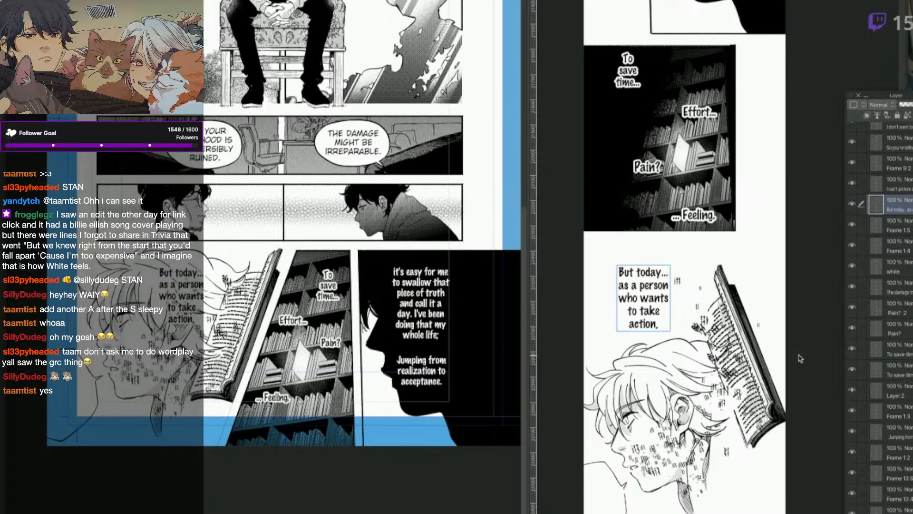
Switch to the page with "Then how can I move on?", narrow its text box to wrap the line, and increase the line spacing.
click(414, 492)
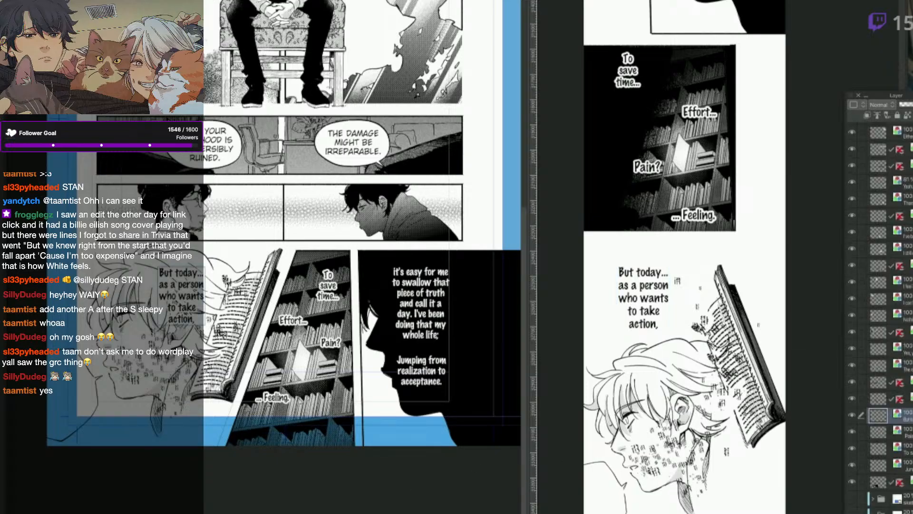
key(ctrl+Tab)
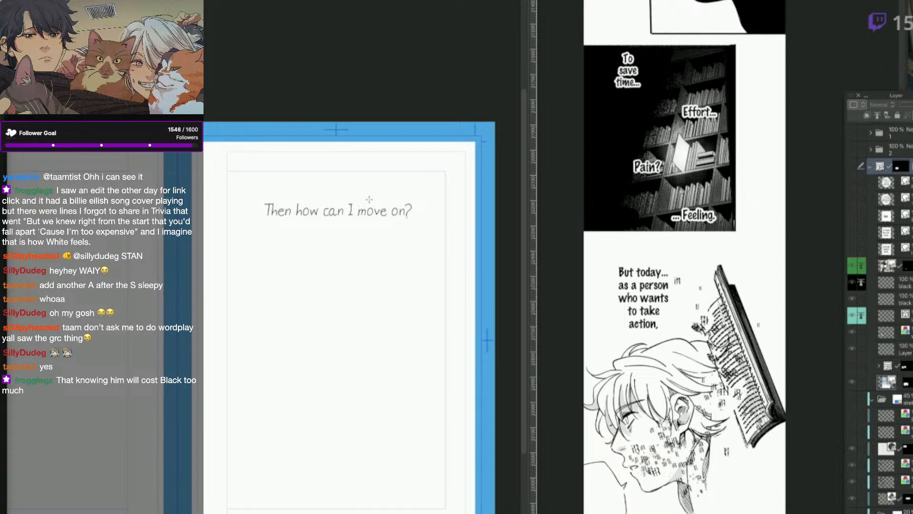
click(384, 215)
drag(422, 229, 332, 250)
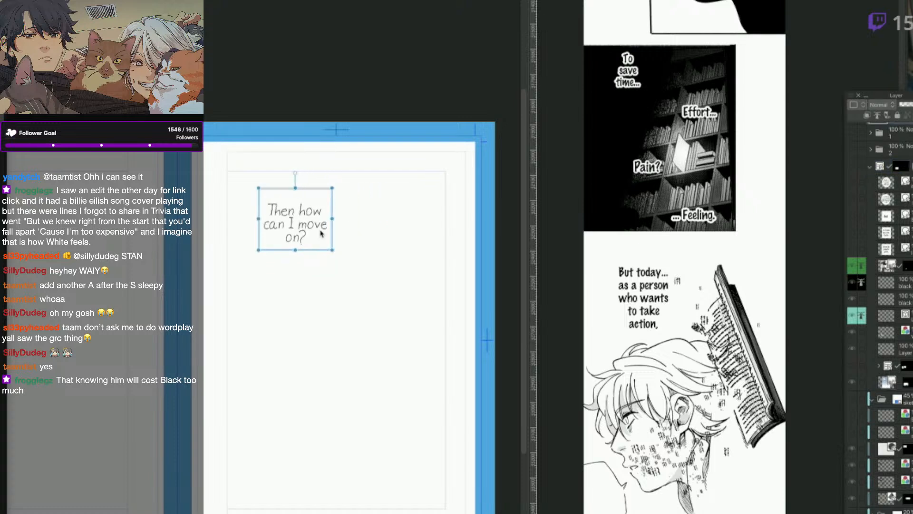
drag(6, 334, 24, 334)
drag(310, 239, 314, 234)
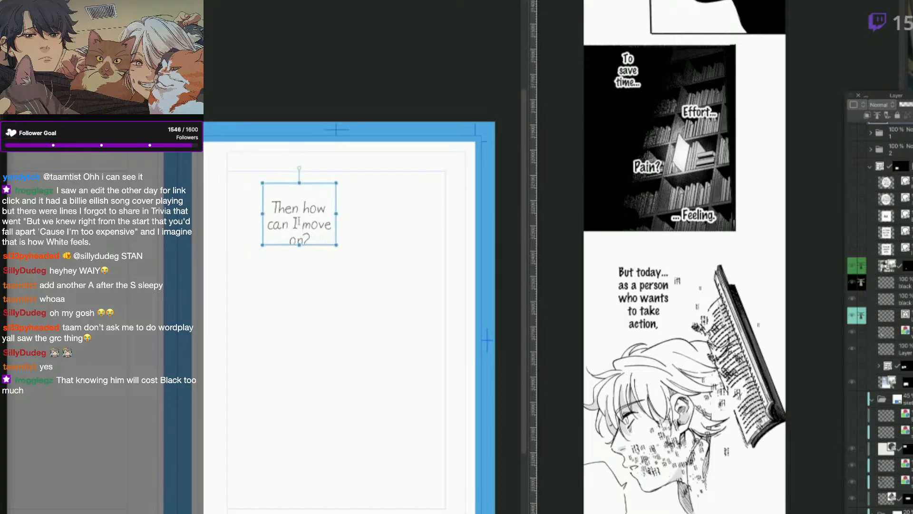
Adjust the text box so the lettering wraps into two lines, "Then how can" and "I move on?".
double_click(271, 207)
click(380, 211)
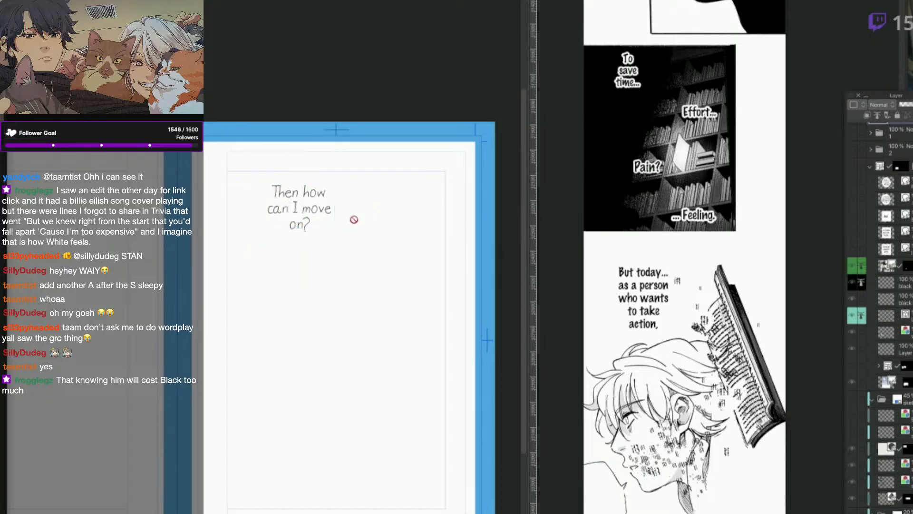
click(325, 231)
drag(336, 245, 336, 222)
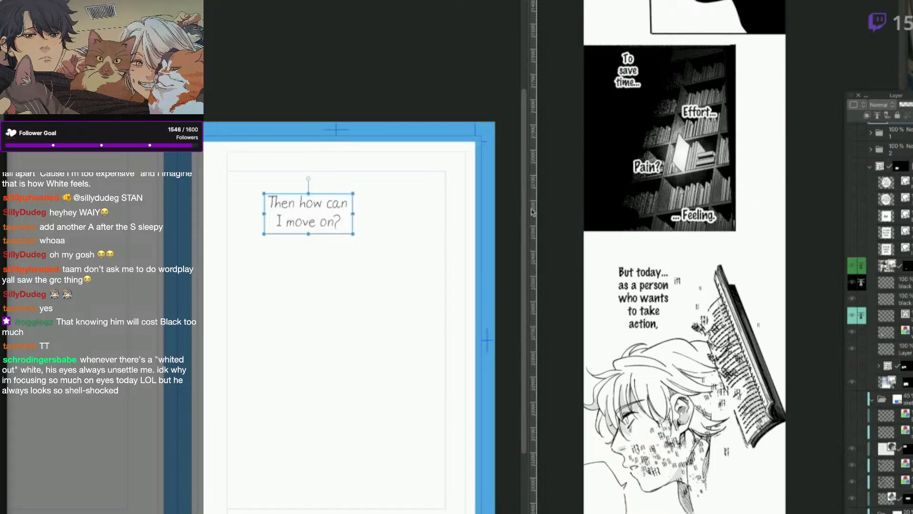
Paste the "Then how can I move on?" lettering into the vertical layout, scale it down, and place it well beneath the character.
click(594, 298)
key(ctrl+v)
drag(770, 304, 745, 390)
key(ctrl+t)
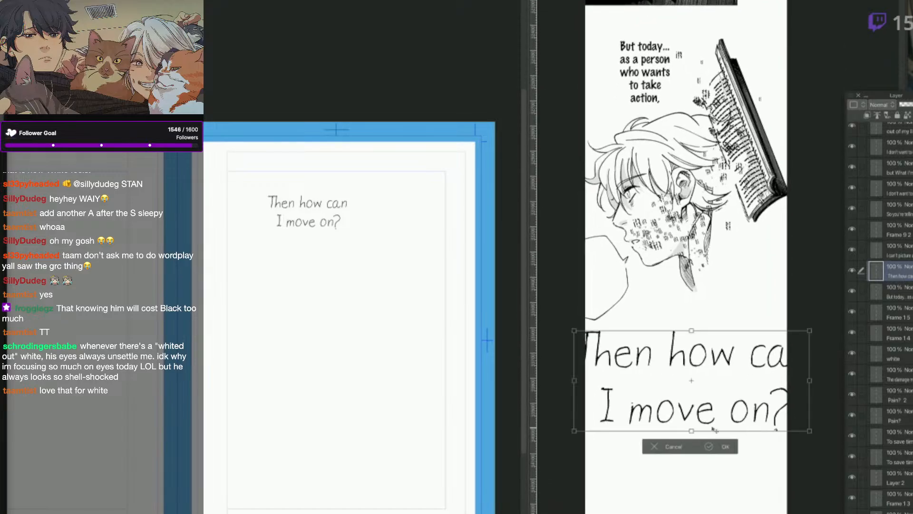
drag(697, 428, 686, 372)
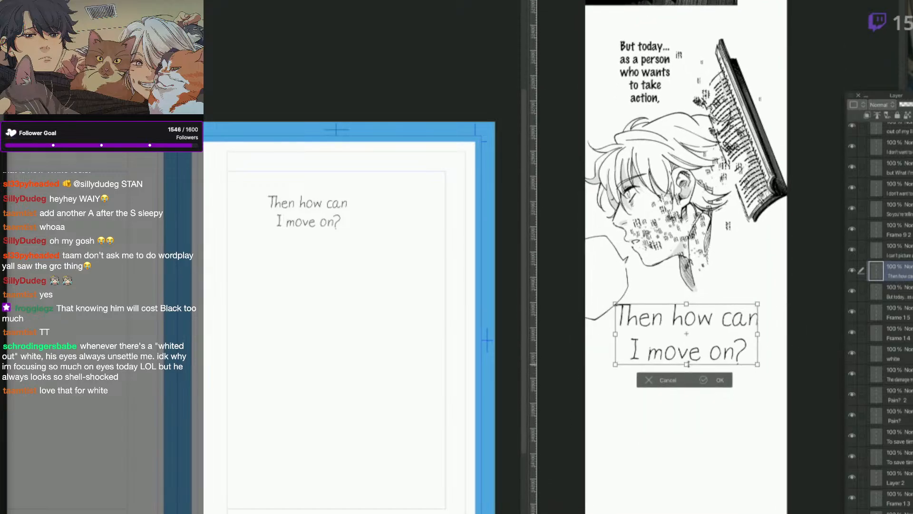
drag(706, 421, 712, 432)
key(ctrl+z)
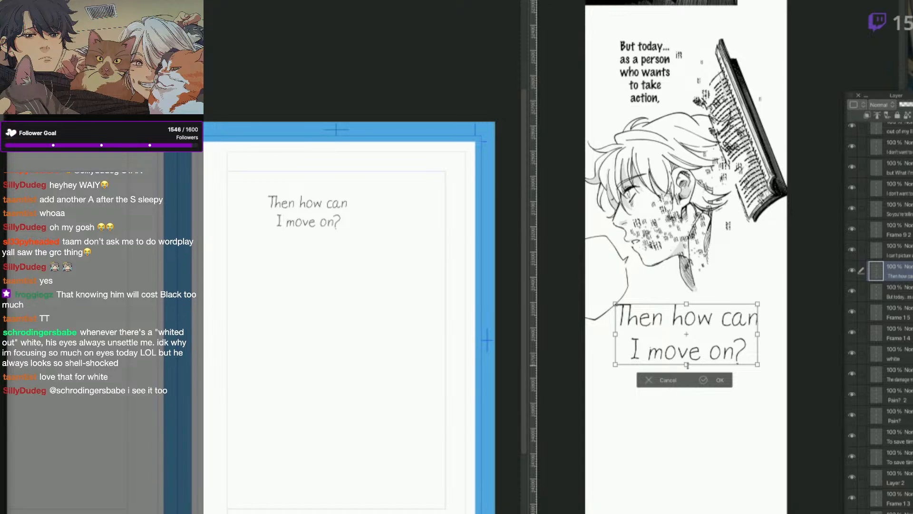
drag(700, 344, 705, 451)
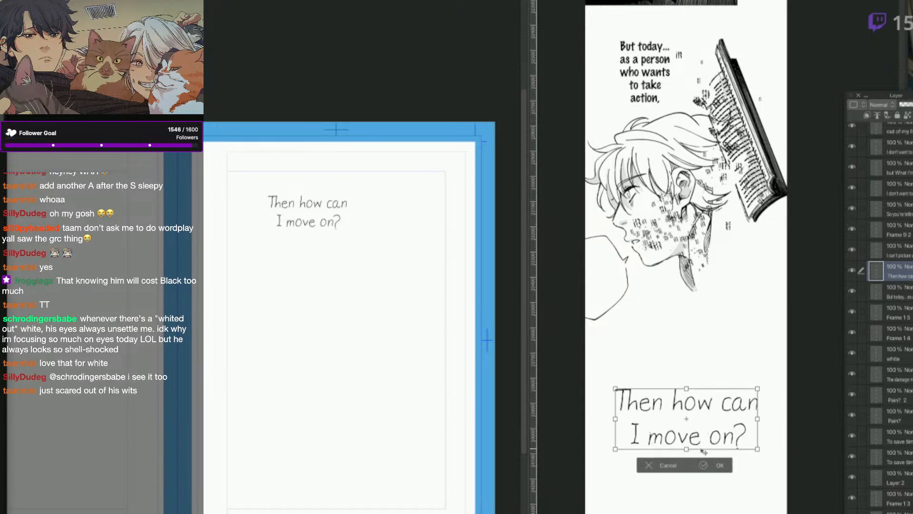
key(Return)
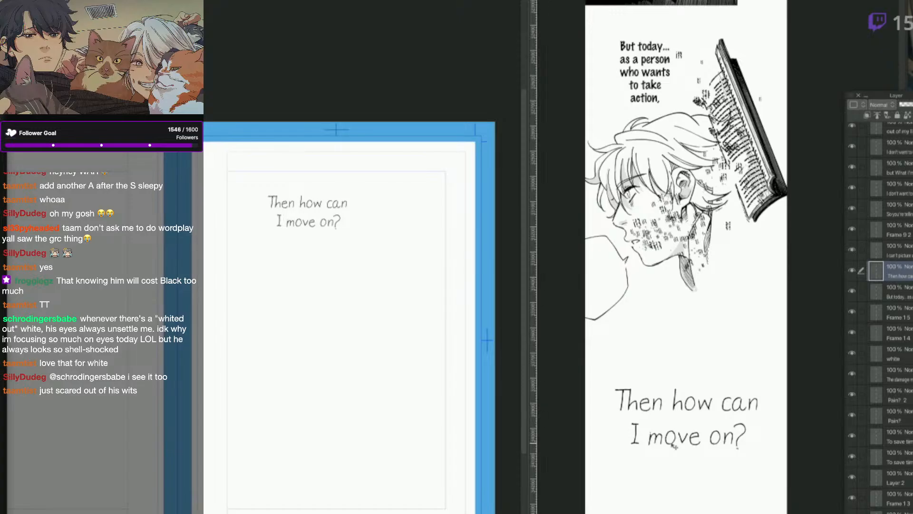
Scale the "Then how can I move on?" lettering down slightly further.
key(F6)
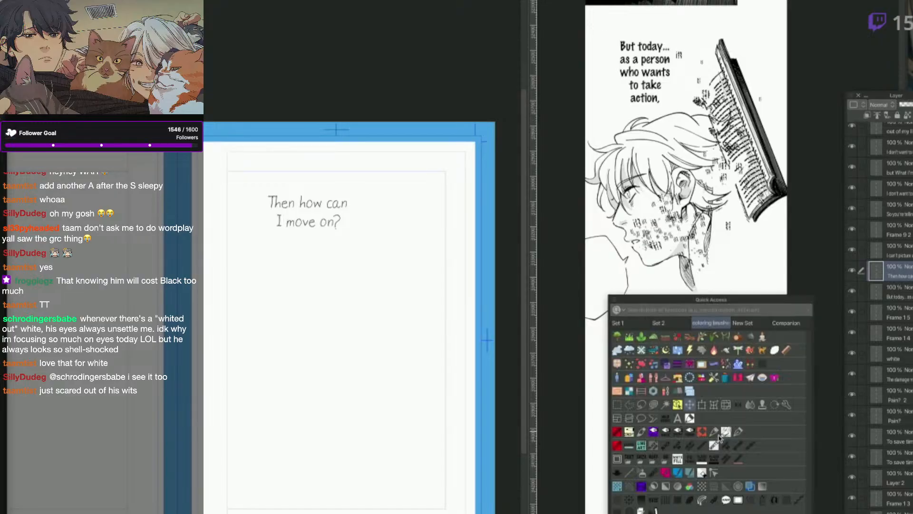
click(679, 407)
key(F6)
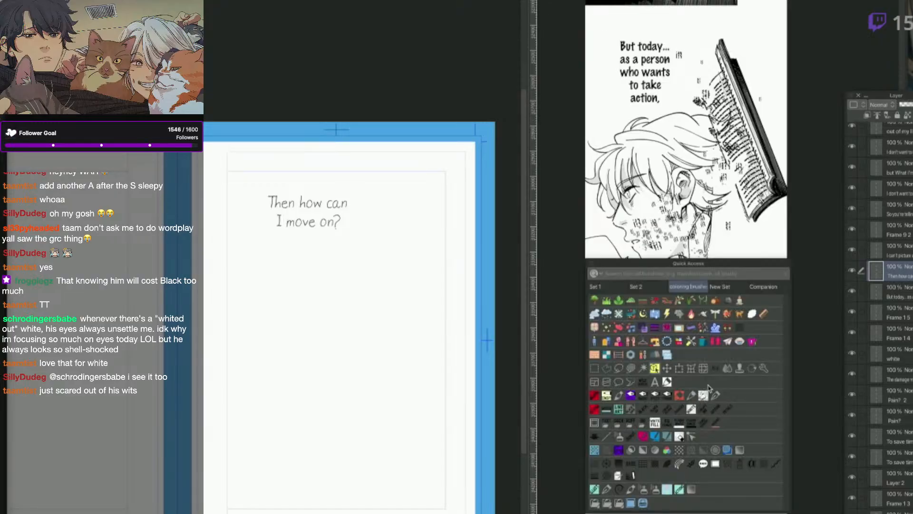
click(680, 373)
drag(755, 448, 748, 449)
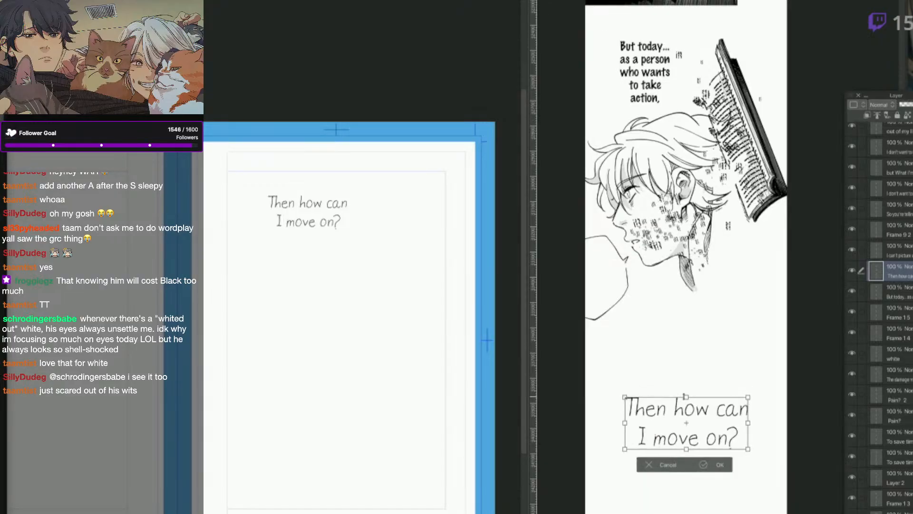
click(720, 464)
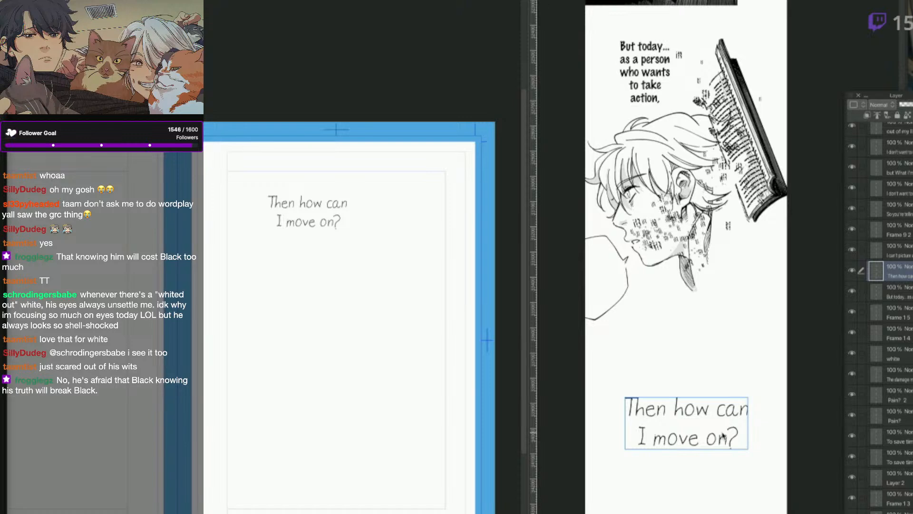
Fine-tune the vertical position of the "Then how can I move on?" lettering beneath the character.
drag(722, 439, 720, 429)
scroll(736, 472, up, 3)
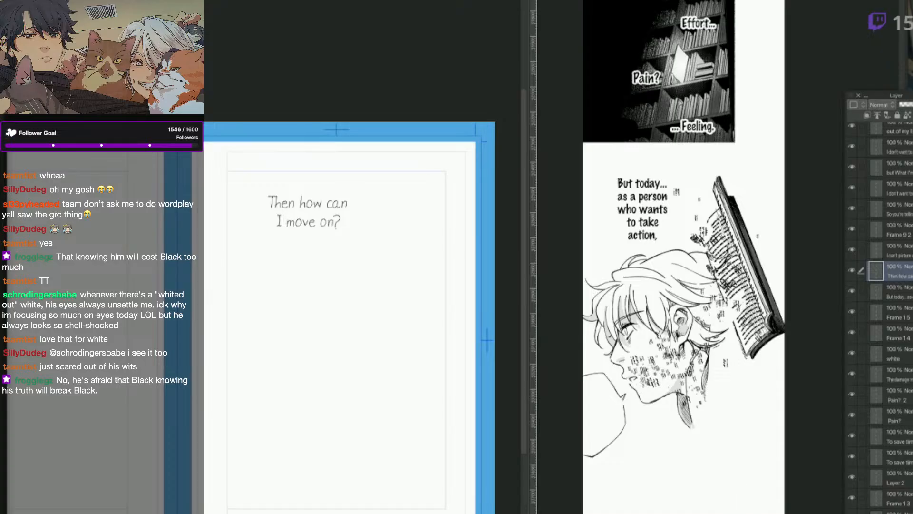
scroll(769, 419, down, 3)
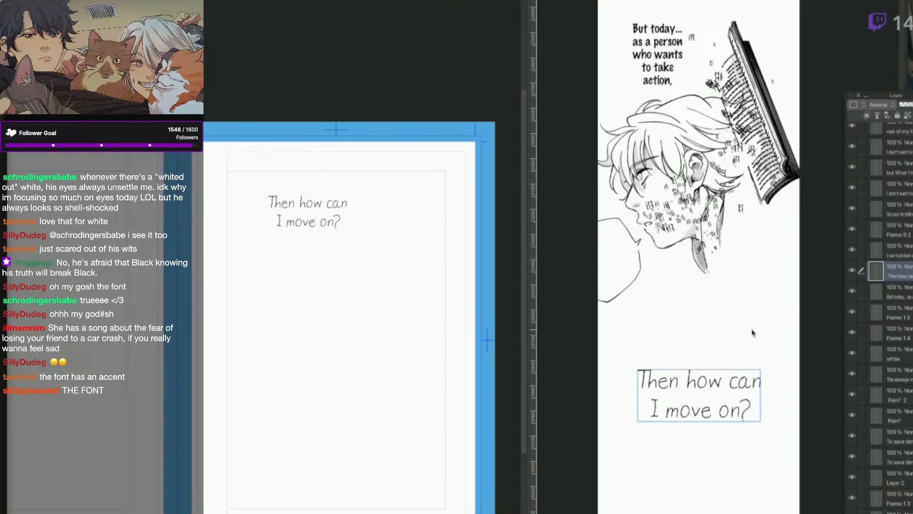
scroll(742, 409, down, 2)
scroll(735, 447, down, 1)
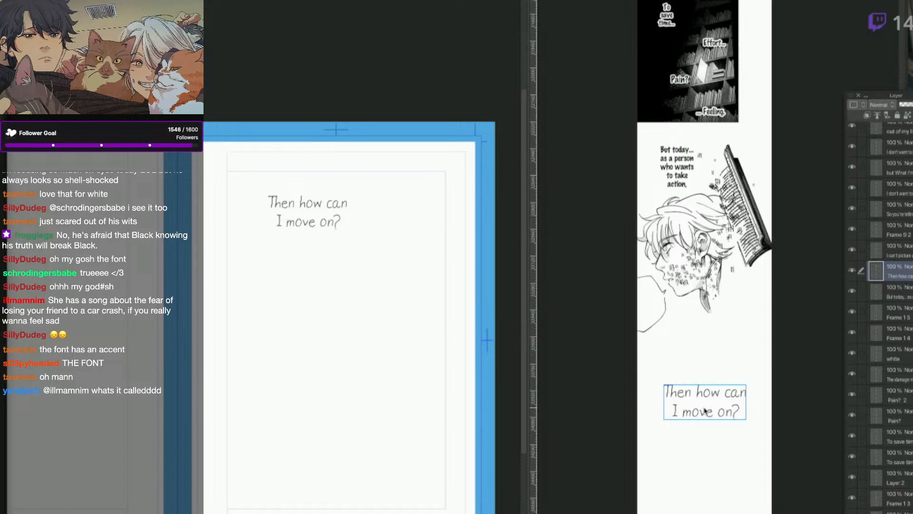
drag(724, 414, 725, 419)
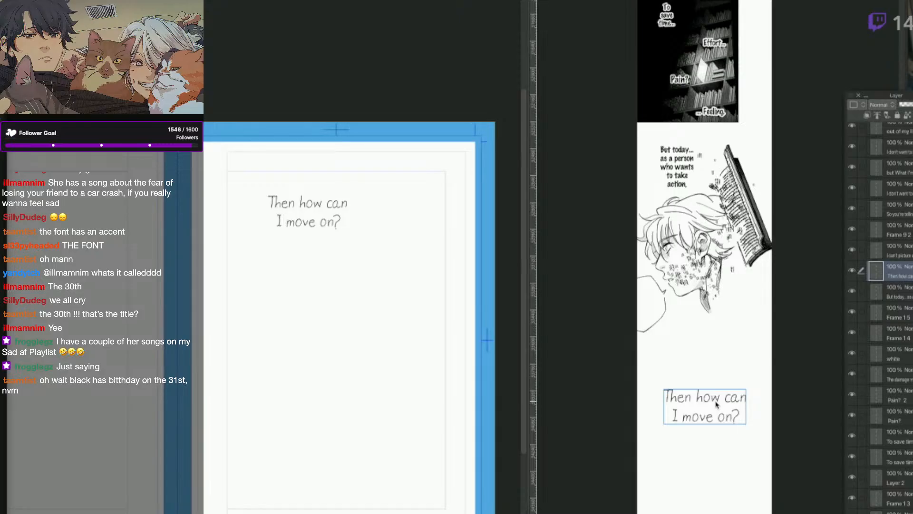
Batch export the vertical layout as JPEG at quality 100, with gray expression color and a 29.00% scale ratio.
scroll(732, 385, down, 3)
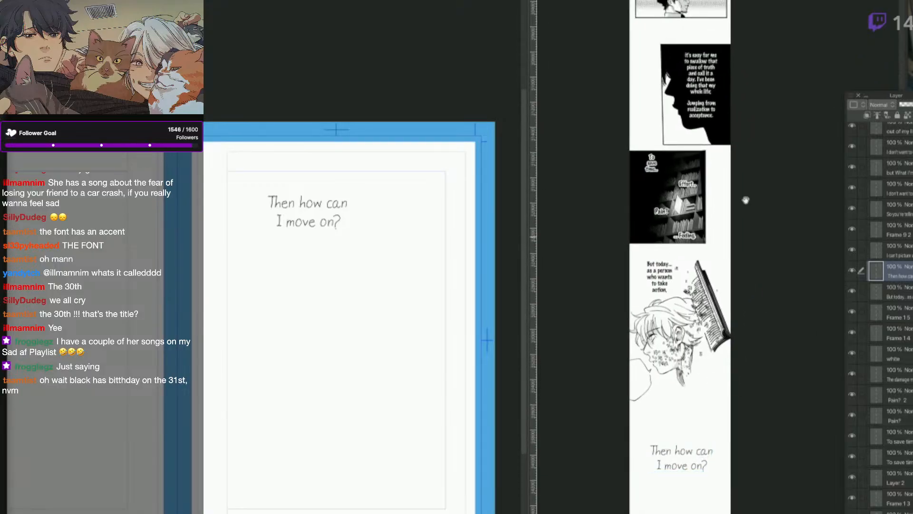
scroll(744, 198, up, 5)
scroll(733, 373, up, 1)
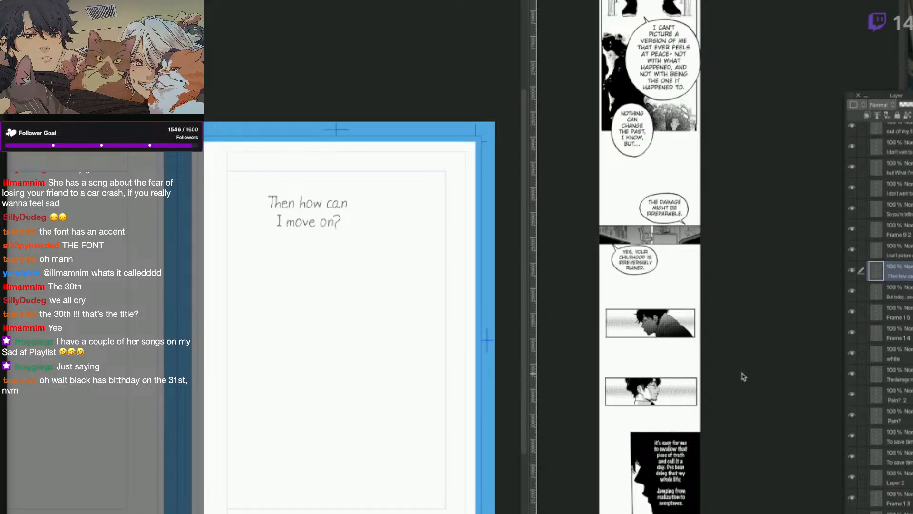
drag(740, 399, 750, 46)
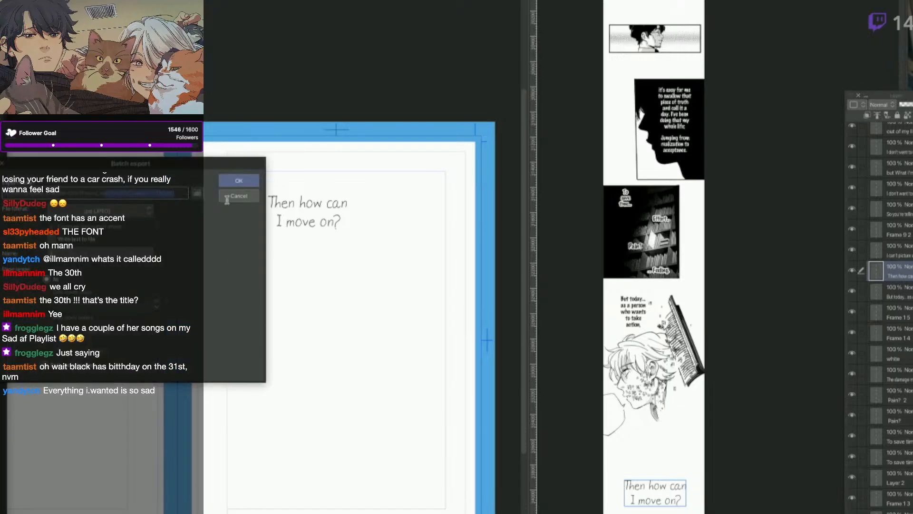
click(98, 253)
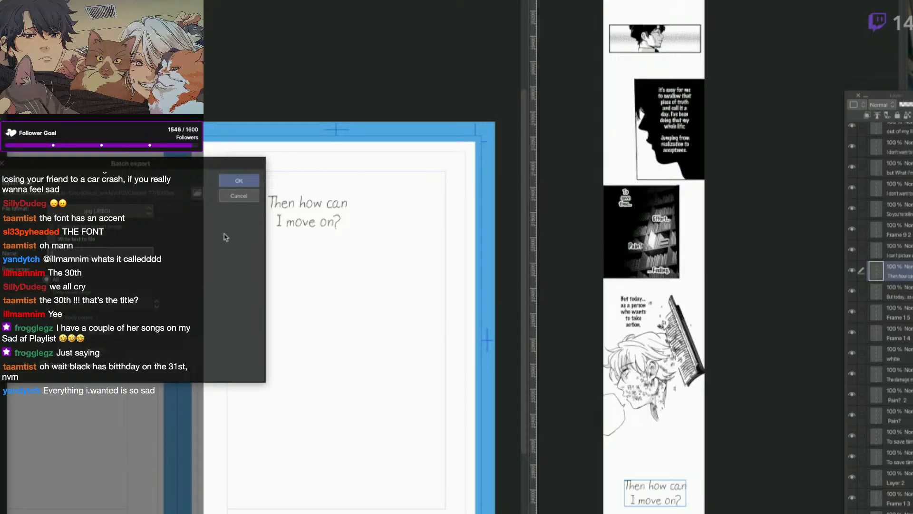
click(239, 181)
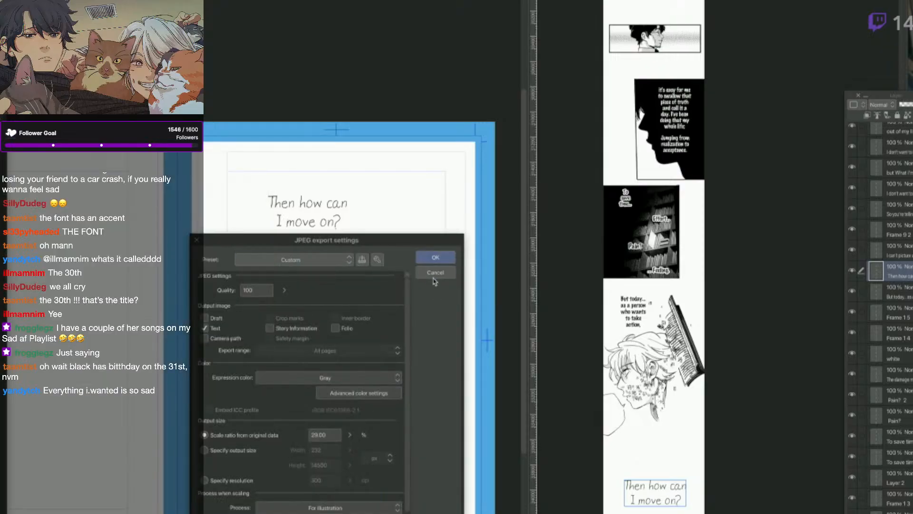
click(436, 258)
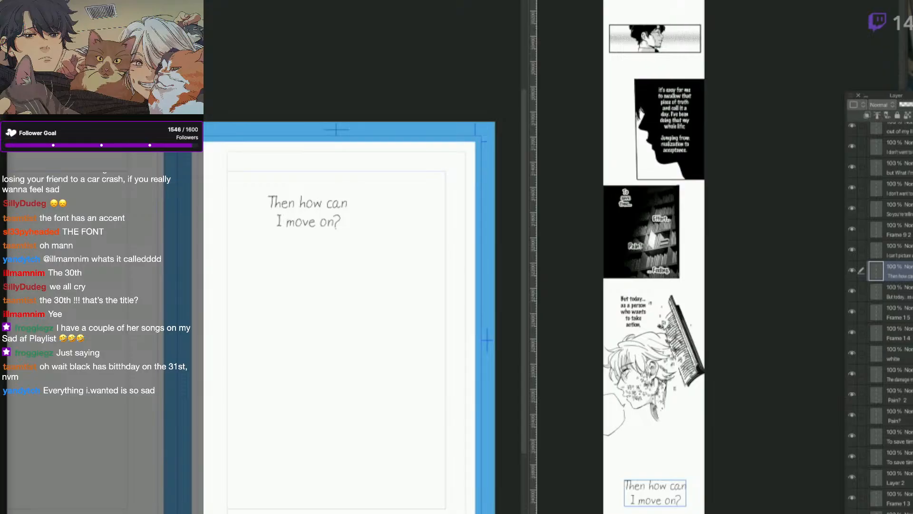
Export the webtoon as JPEG named 3 at quality 100 and 100% scale, divided vertically every 1280 px.
click(115, 331)
click(295, 125)
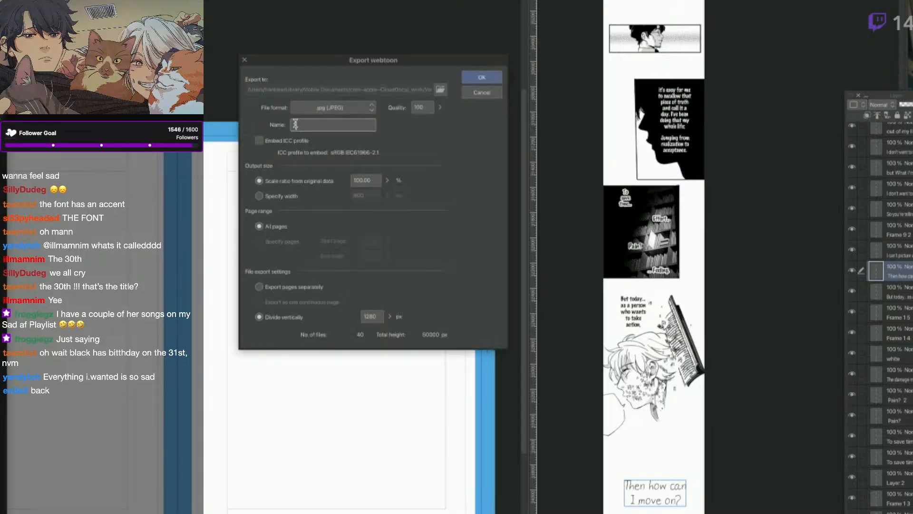
text(3)
drag(409, 88, 457, 90)
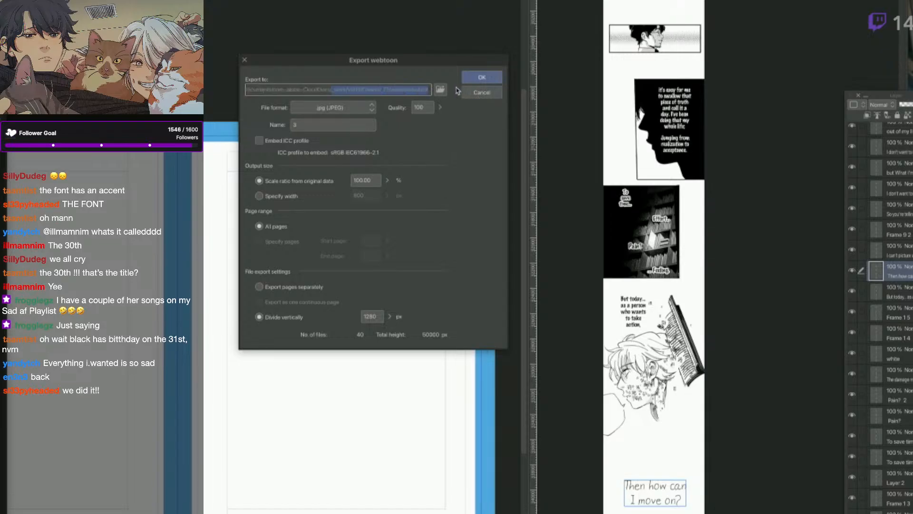
click(485, 77)
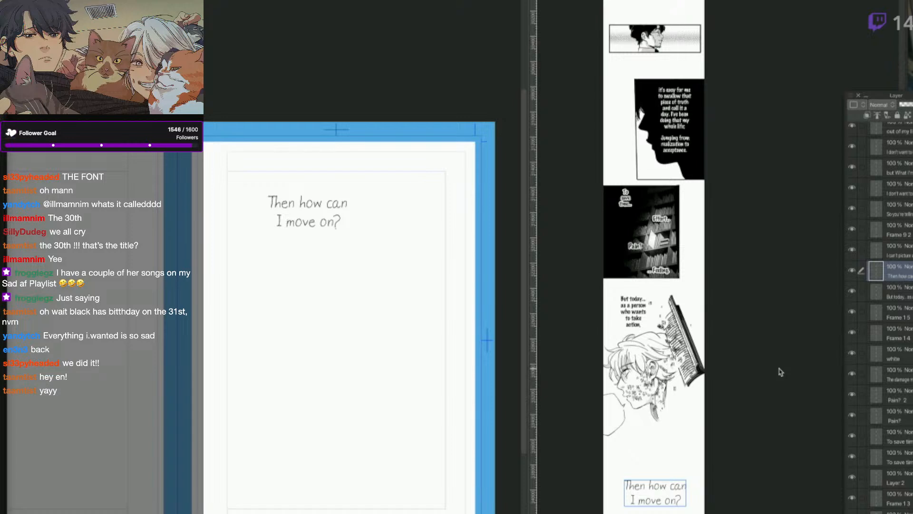
Move the "Then how can I move on?" lettering further down the strip, and export the webtoon again as JPEG files named 3.
drag(724, 452, 735, 364)
drag(682, 417, 681, 453)
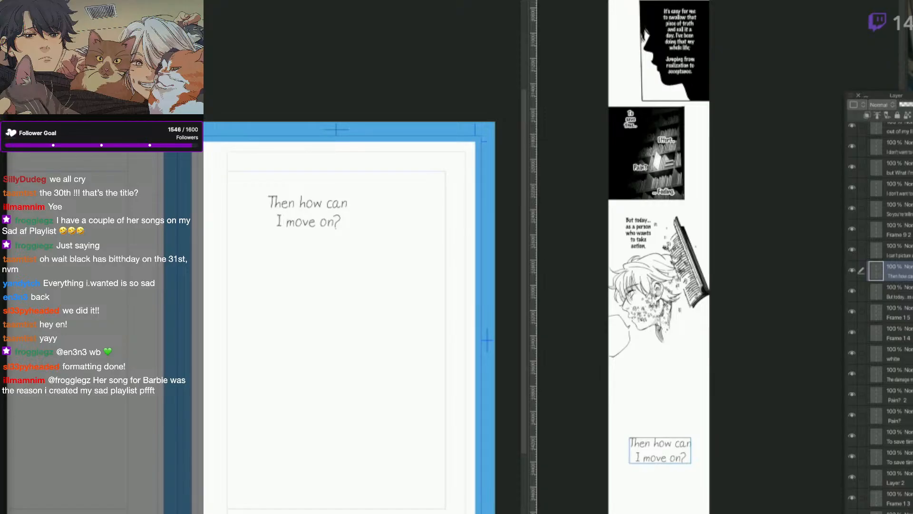
click(206, 447)
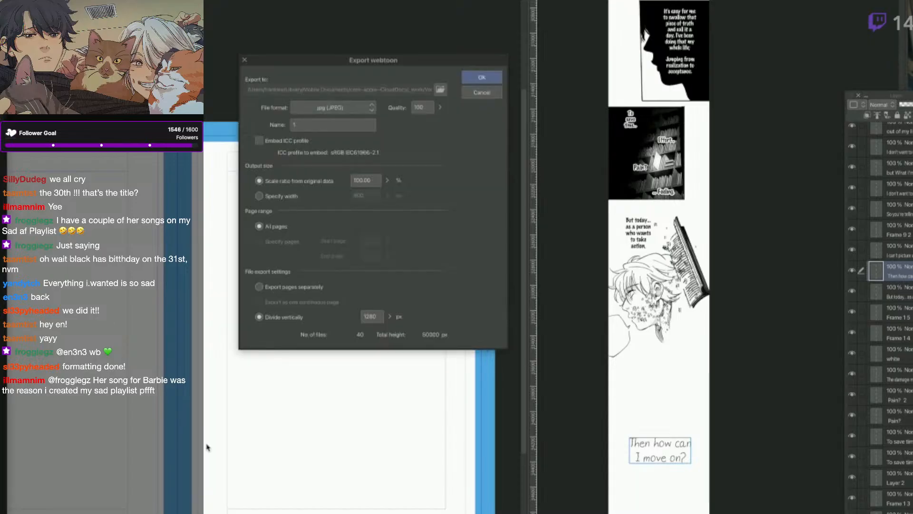
drag(311, 126, 255, 133)
text(3)
click(482, 77)
click(538, 167)
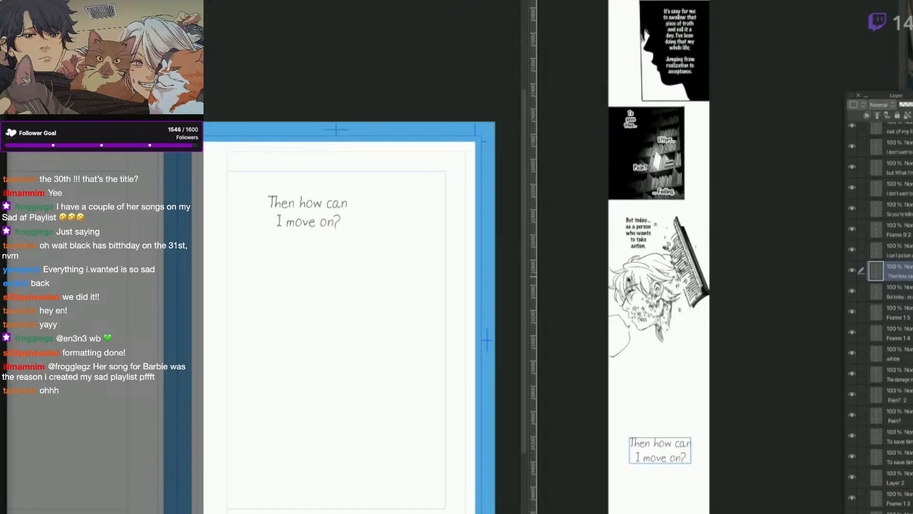
Switch to Finder to look through the chapter folders' page files, and return to Clip Studio Paint.
click(277, 513)
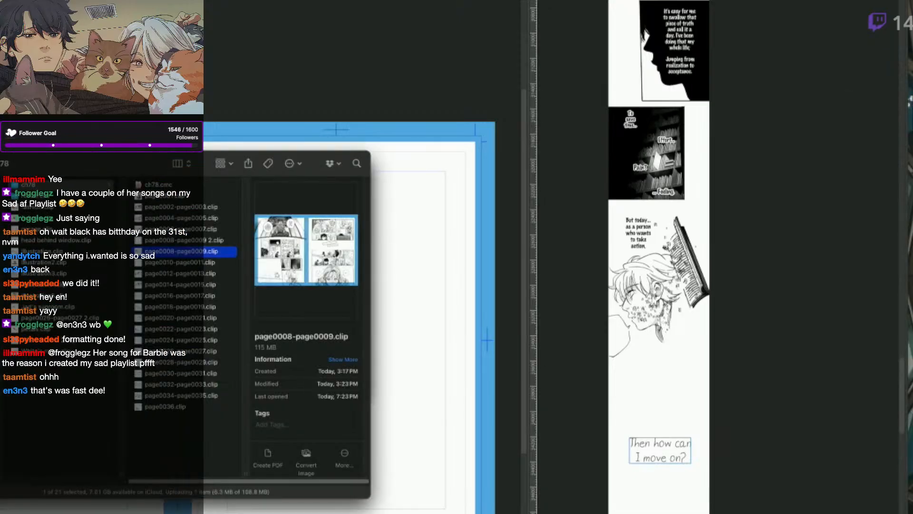
drag(190, 163, 0, 164)
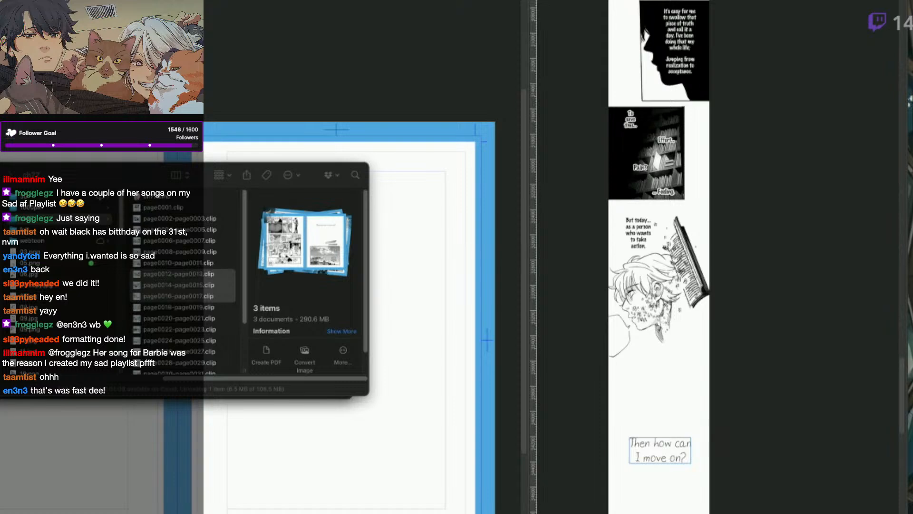
key(super+Tab)
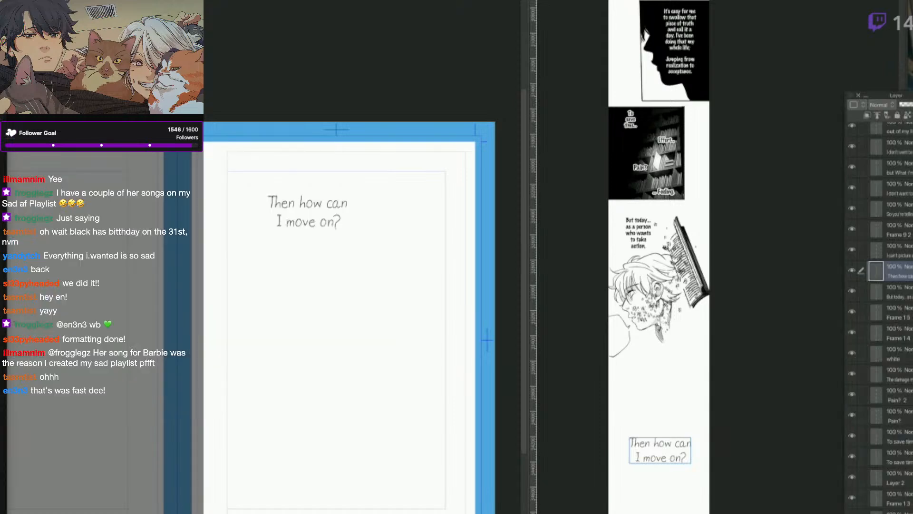
Review the vertical layout from the closing lettering back up to the opening panels, and switch to the square canvas.
scroll(740, 298, up, 2)
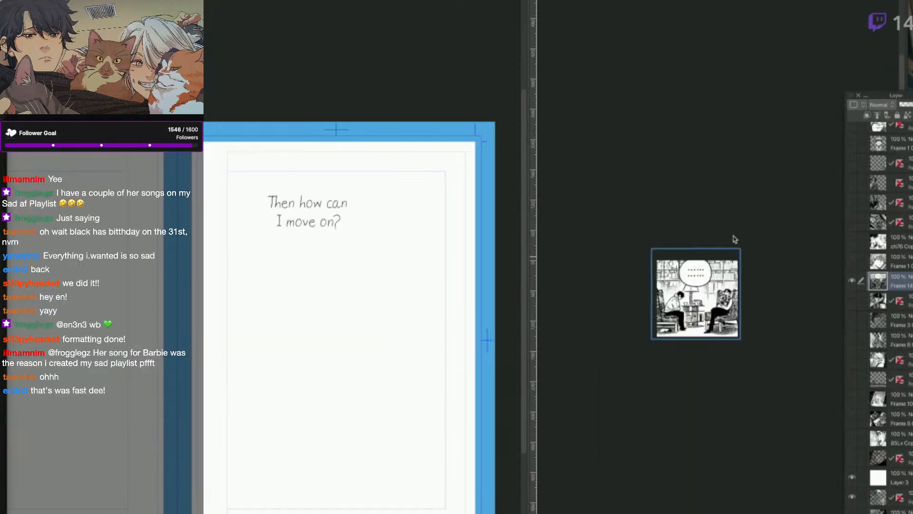
key(ctrl+Tab)
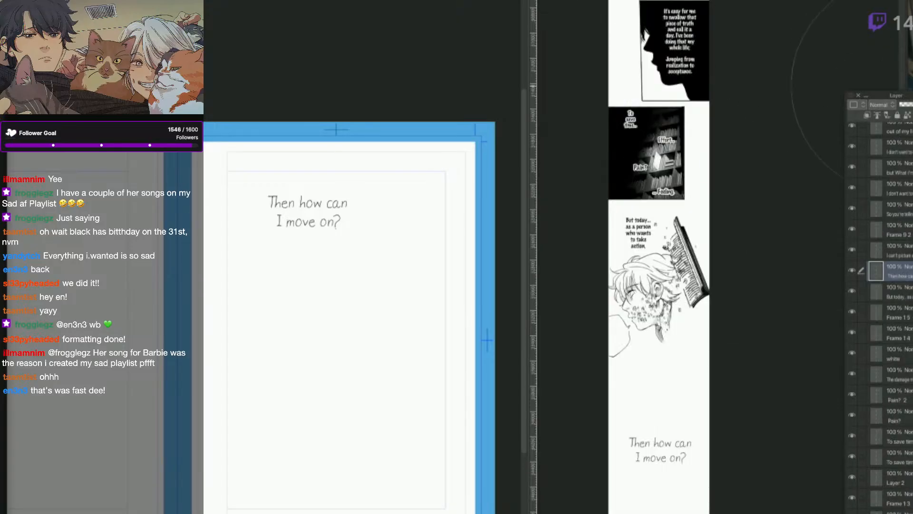
key(super+Tab)
scroll(659, 257, up, 10)
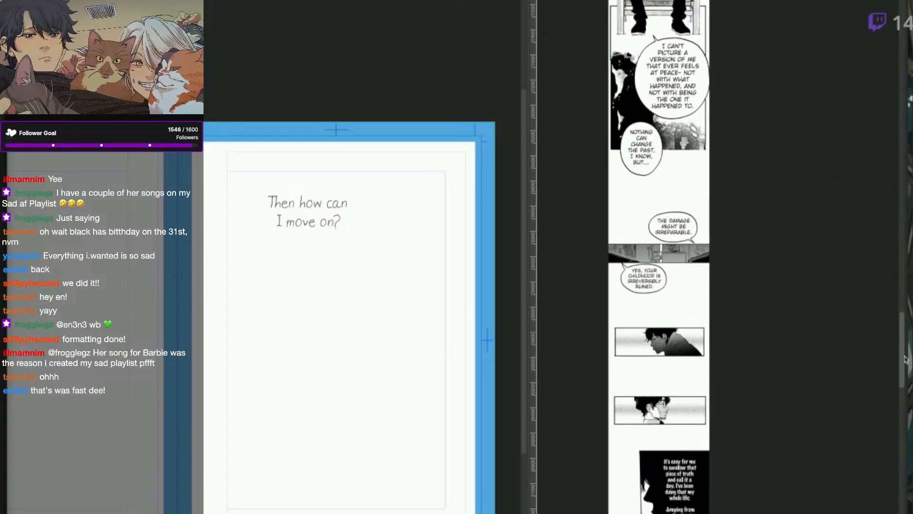
scroll(659, 256, up, 5)
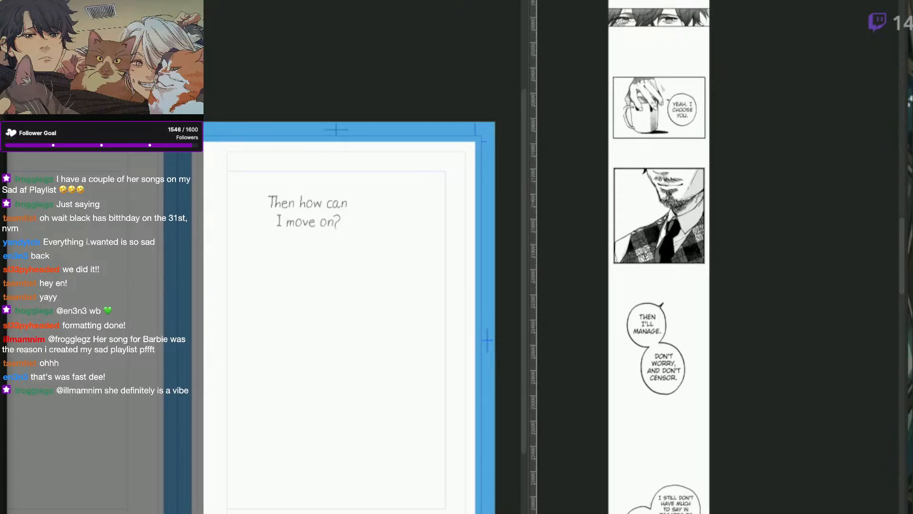
drag(901, 273, 894, 68)
scroll(731, 351, down, 2)
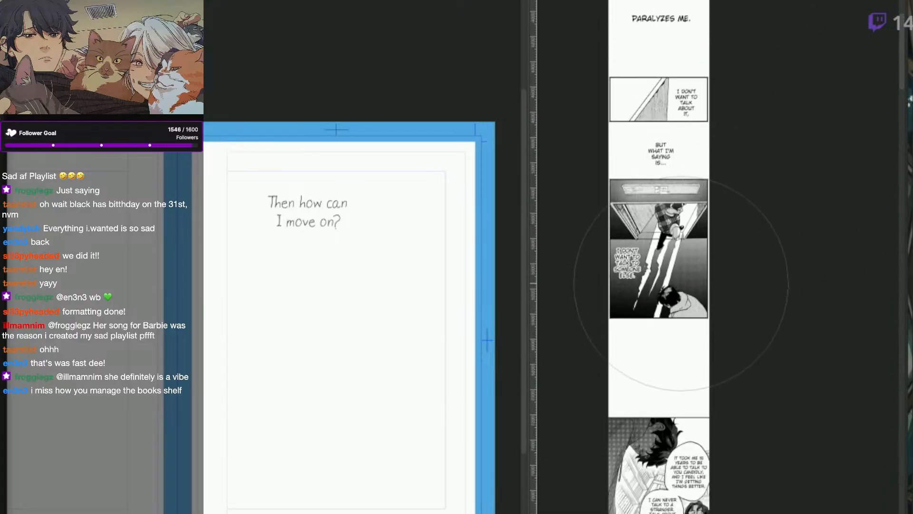
click(699, 219)
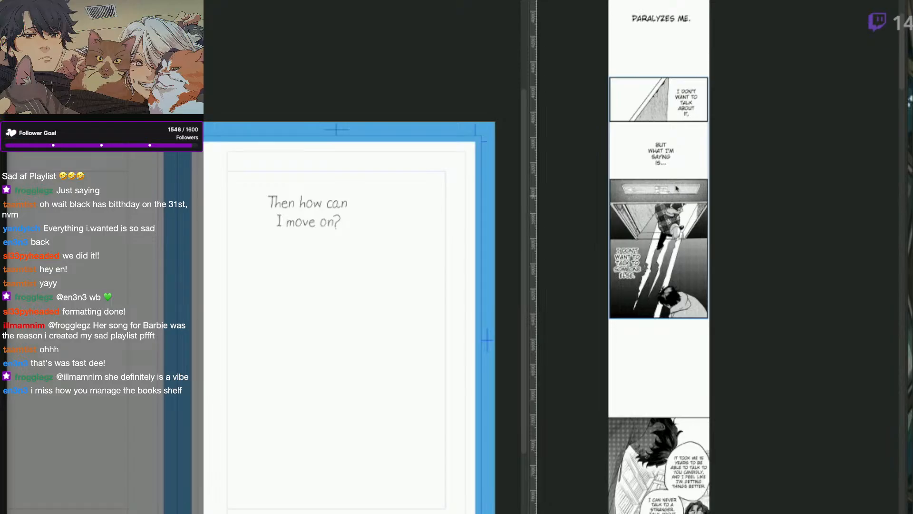
click(910, 160)
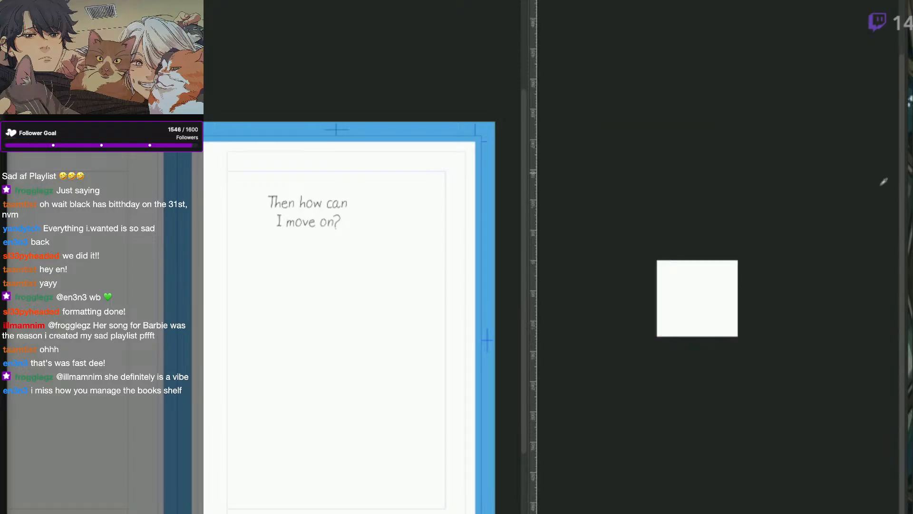
Scale down the strip artwork on the square canvas, and position it to frame the walking figure and the long light streaks.
drag(825, 486, 784, 296)
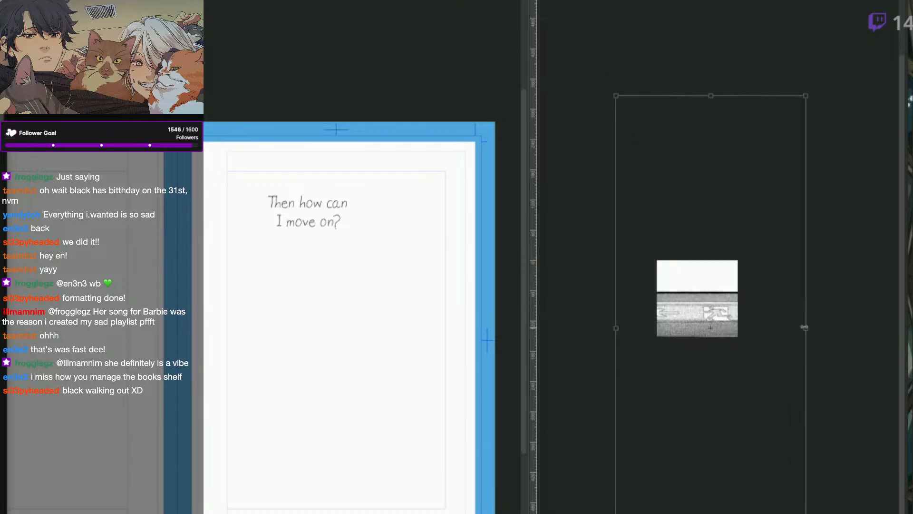
drag(803, 326, 719, 328)
drag(700, 369, 728, 338)
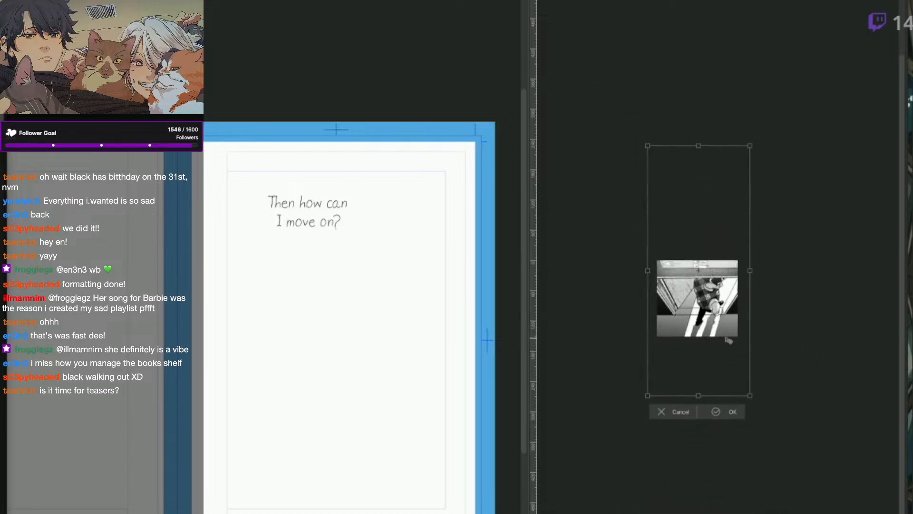
drag(695, 387, 703, 365)
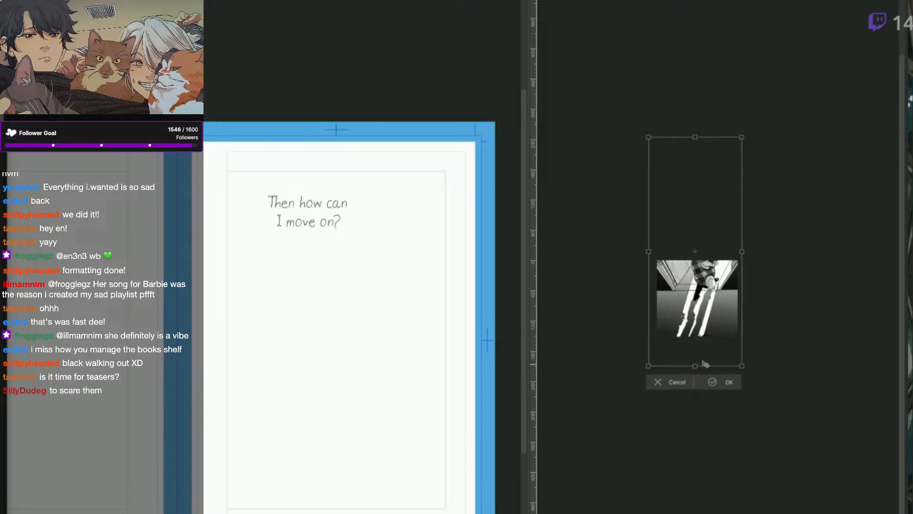
drag(731, 325, 724, 316)
drag(743, 261, 742, 261)
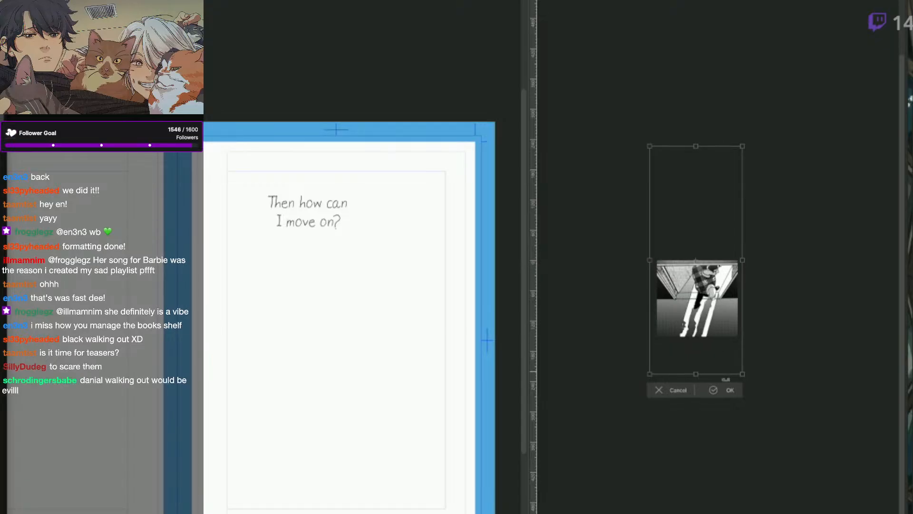
click(727, 390)
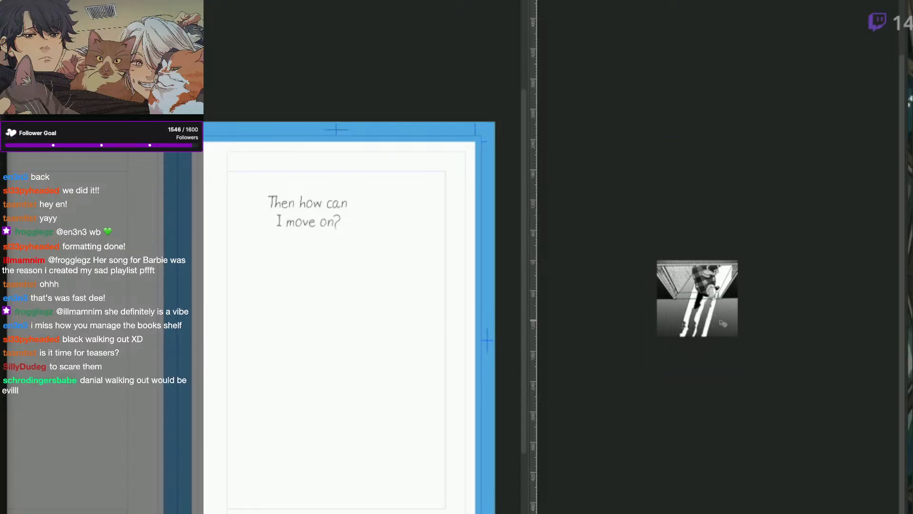
drag(724, 323, 722, 319)
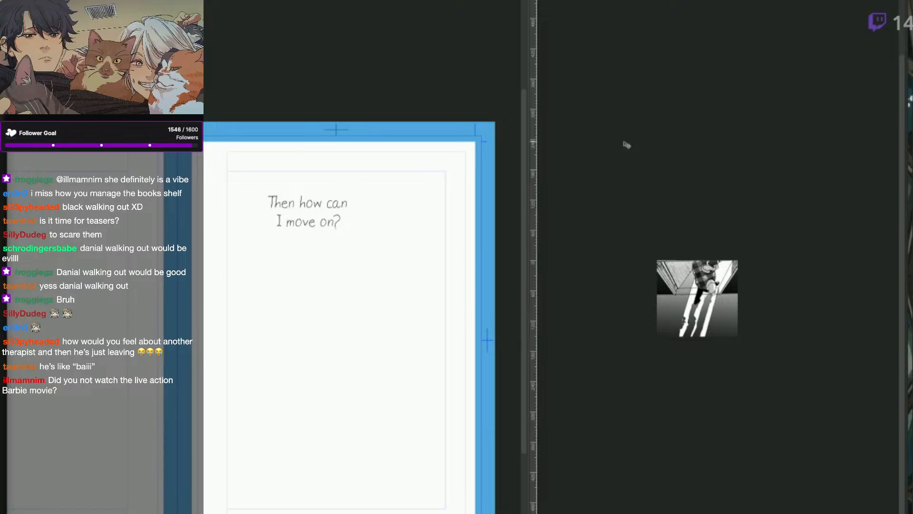
drag(754, 347, 744, 371)
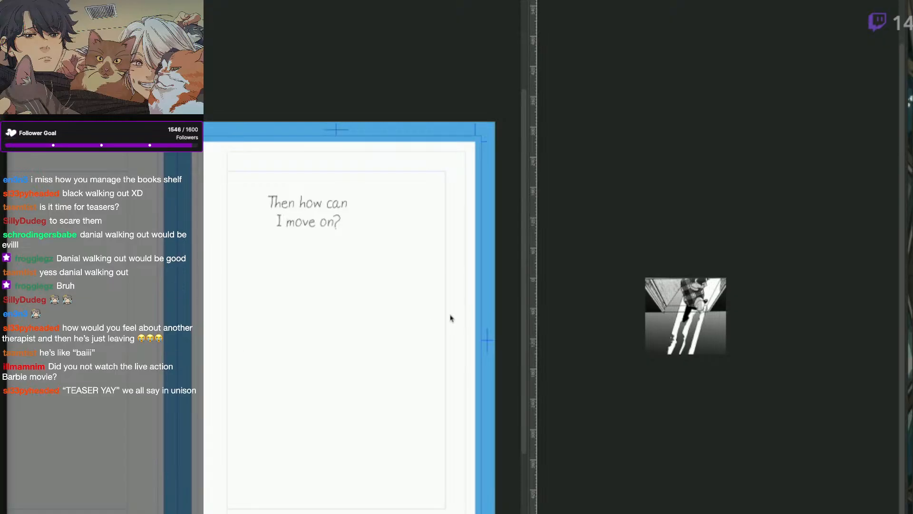
Export the square thumbnail as a JPEG in the webtoon folder, in gray at quality 100 and 100% scale.
key(super+shift+s)
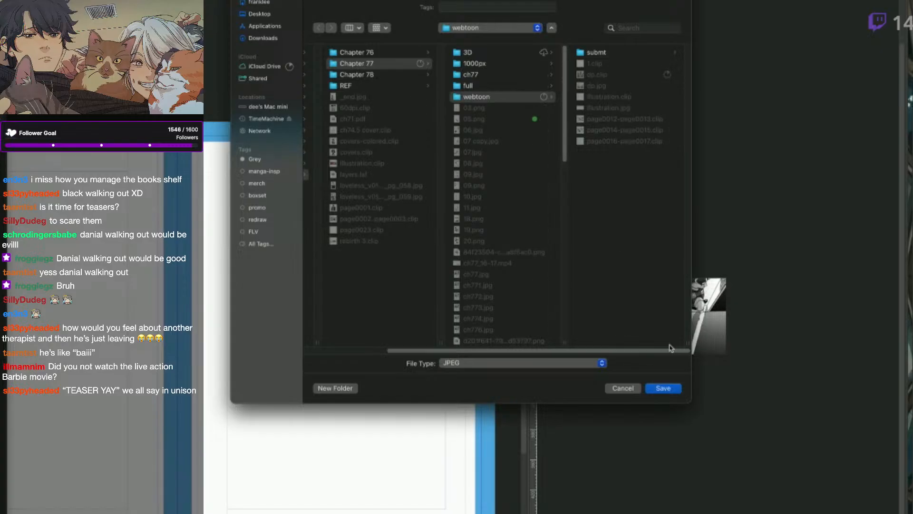
click(663, 388)
click(495, 238)
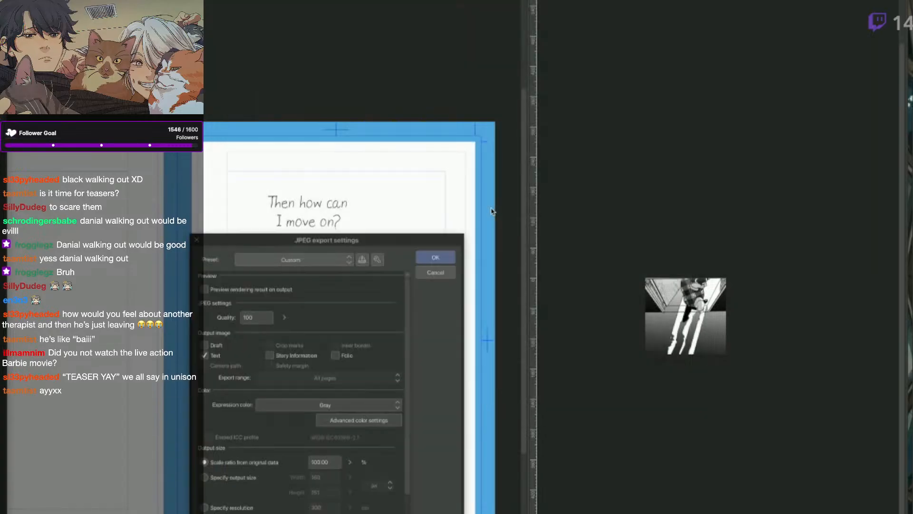
click(435, 254)
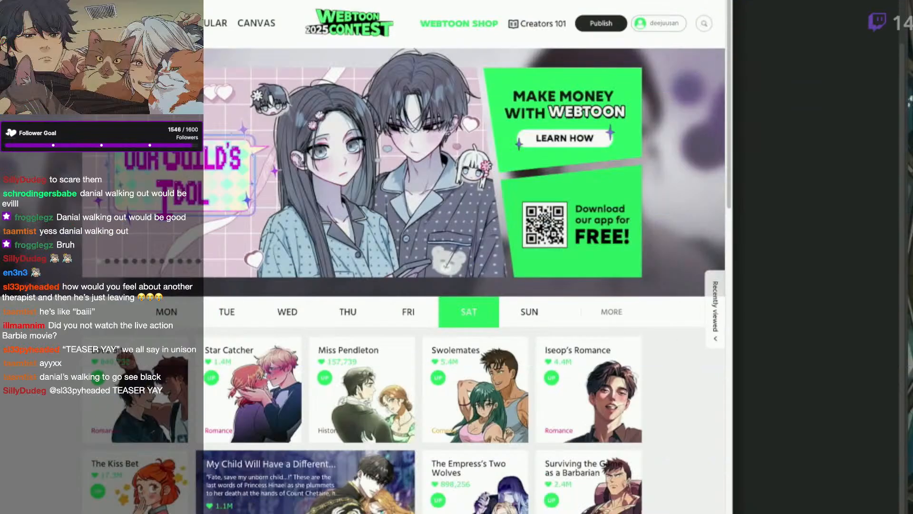
Switch to the WEBTOON site and open the episode list of the series "Grey is..." from the creator dashboard.
click(661, 24)
click(666, 70)
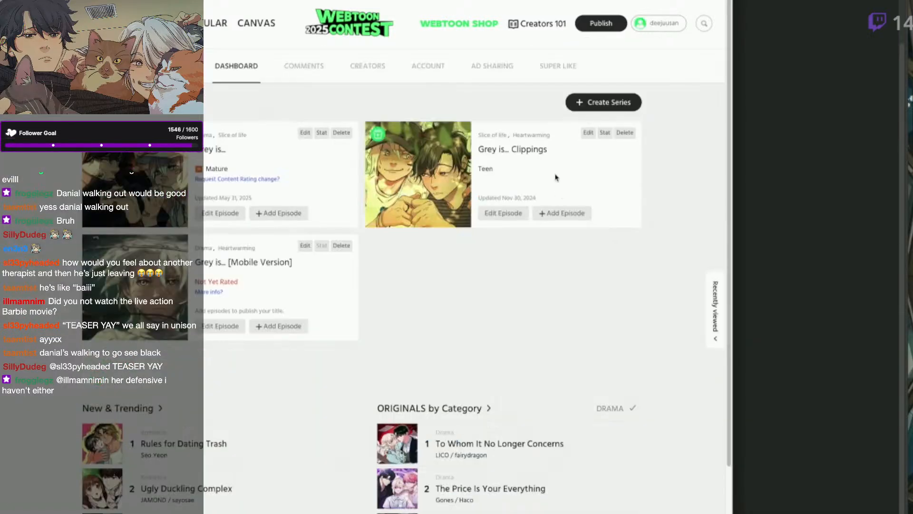
click(233, 210)
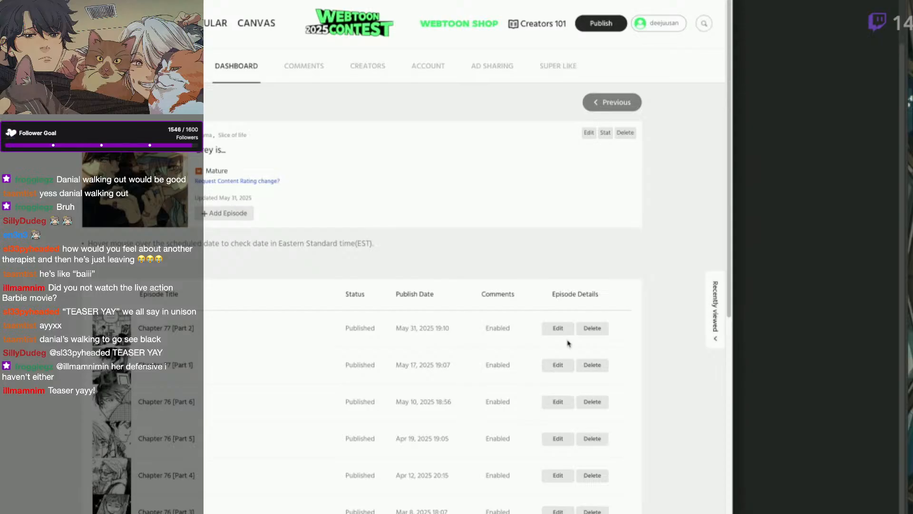
Open the Chapter 77 [Part 2] episode for editing and copy its title.
click(554, 330)
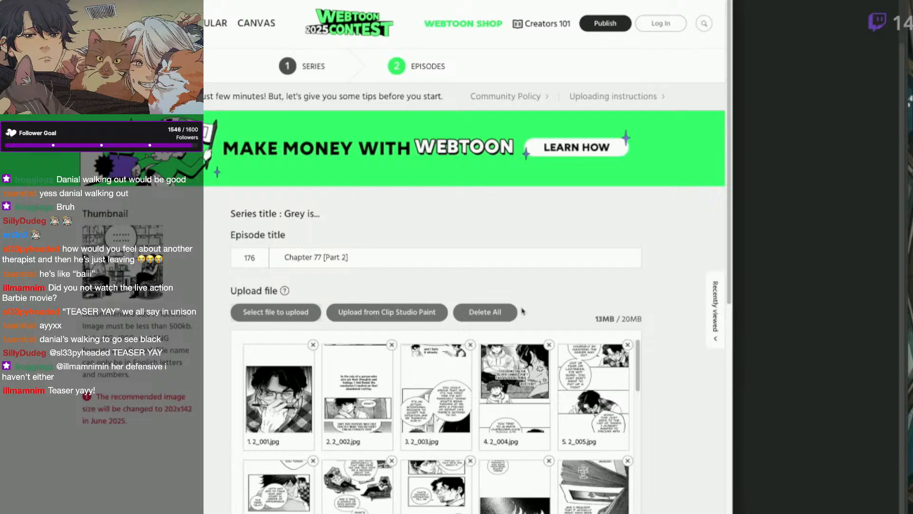
drag(348, 257, 274, 259)
key(super+c)
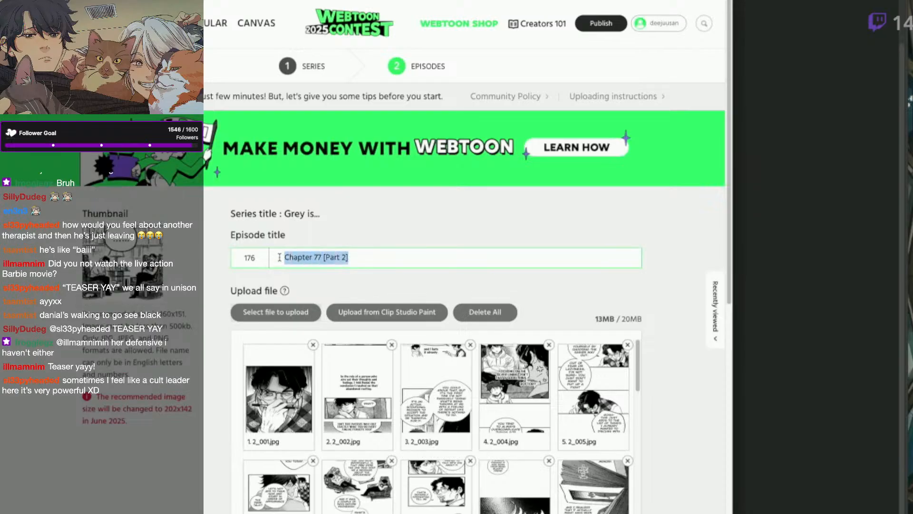
Return to the episode list, add a new episode, and title it "Chapter 77 [Part 3]".
key(alt+Left)
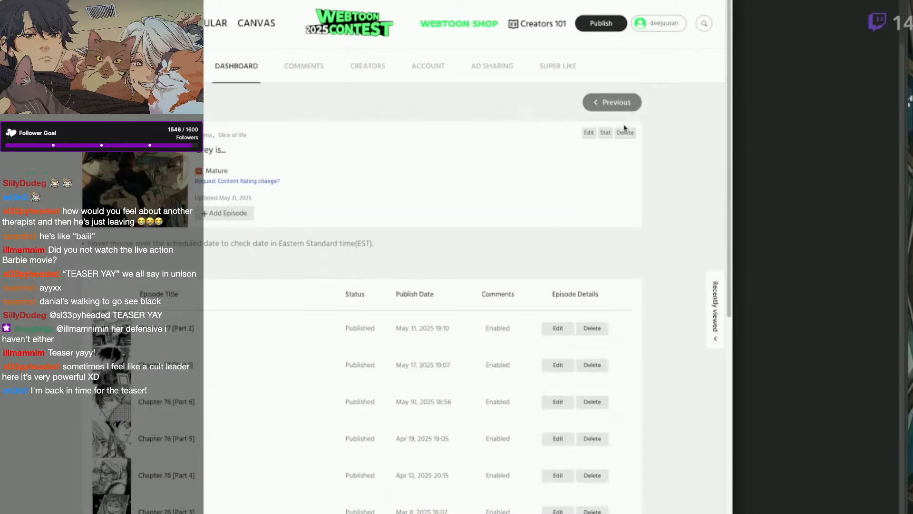
click(218, 213)
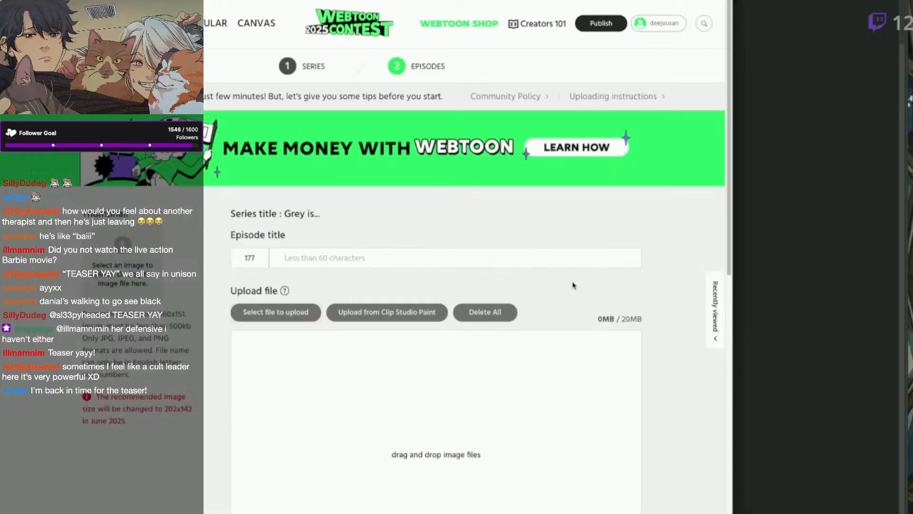
click(313, 260)
key(super+v)
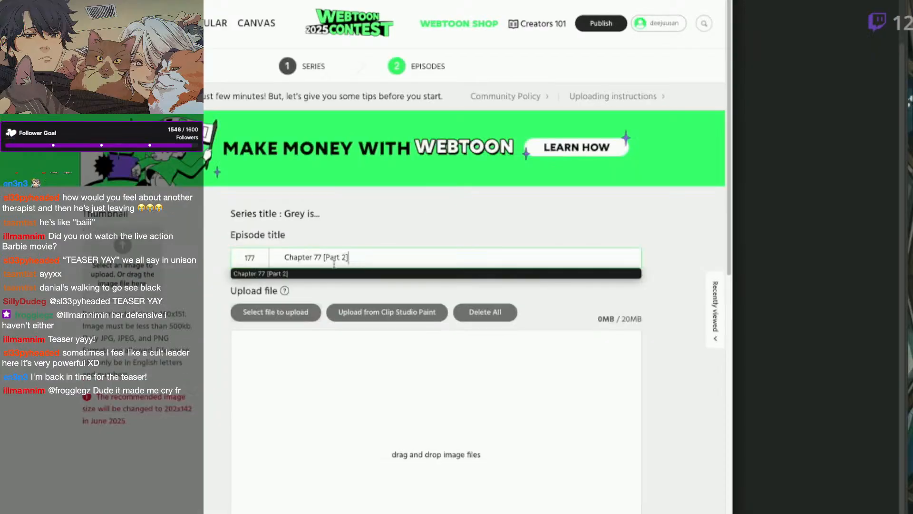
key(Left)
key(shift+Left)
text(3)
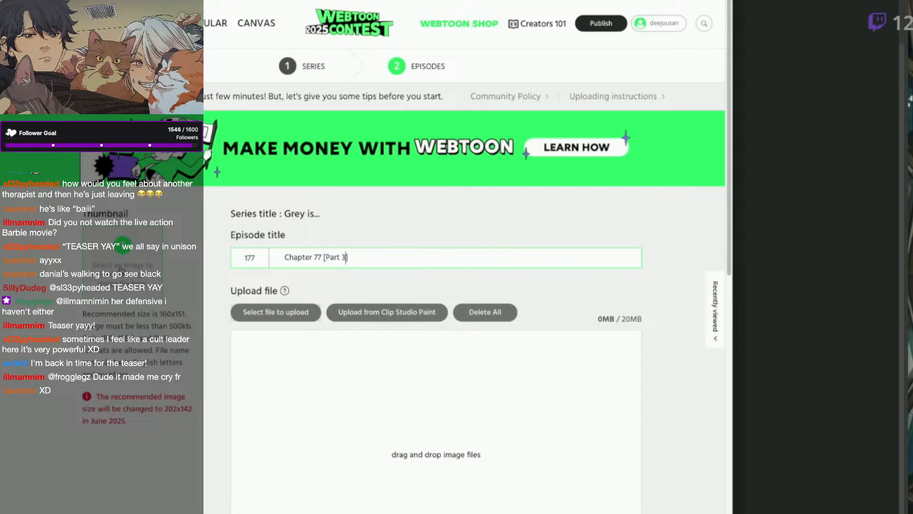
Upload dp.jpg as the new episode's thumbnail.
click(119, 270)
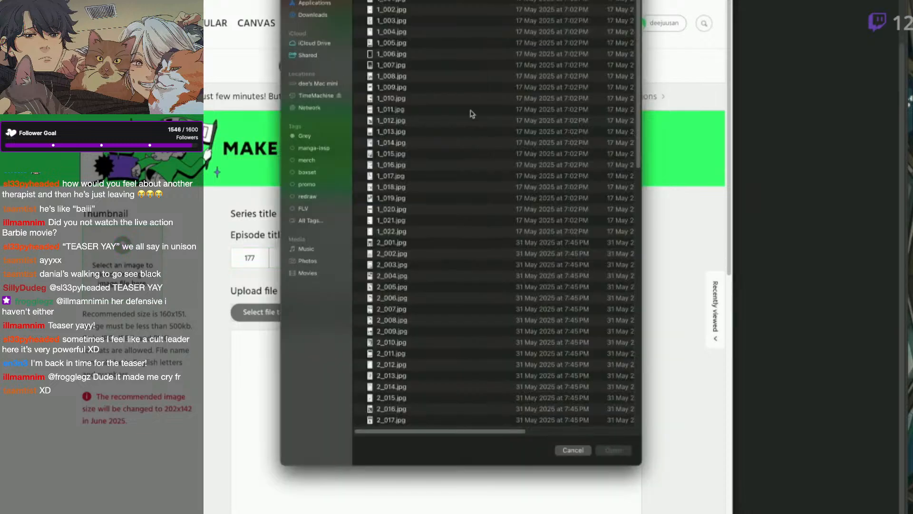
scroll(471, 114, down, 15)
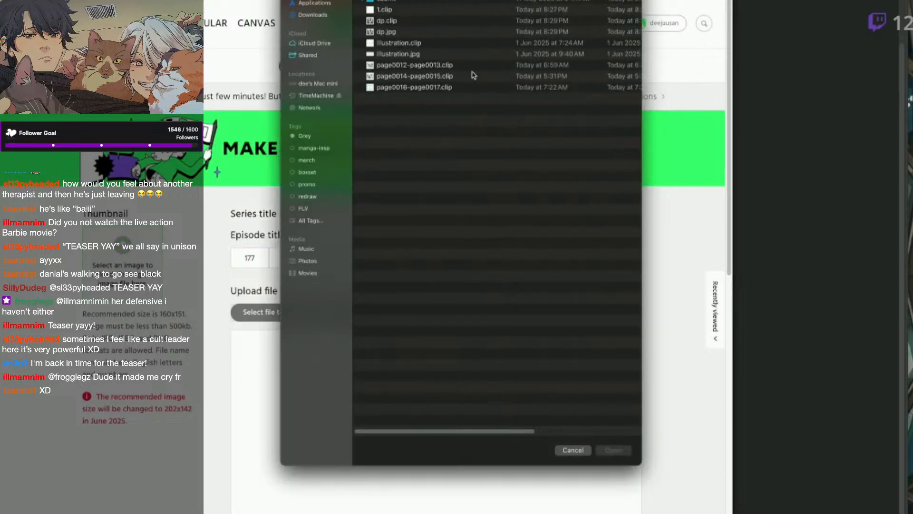
double_click(392, 31)
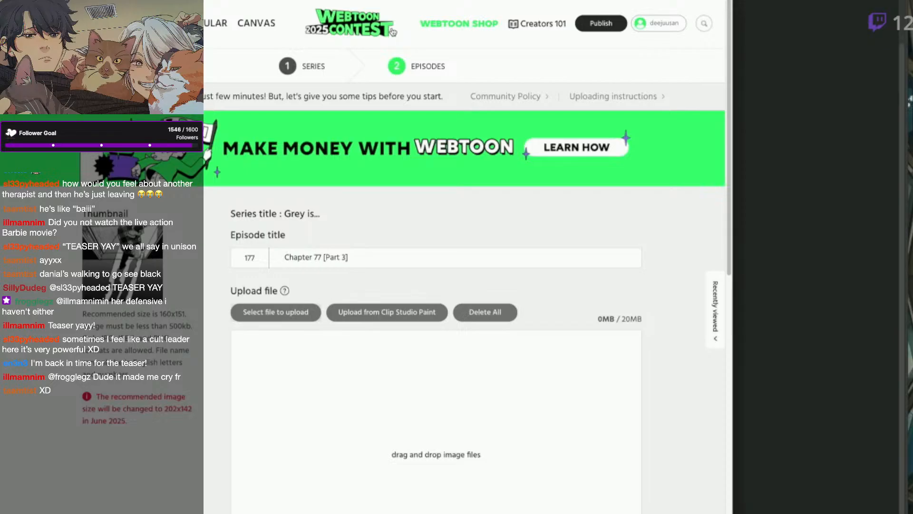
Open the file picker for the episode's images and switch its listing to columns.
drag(730, 245, 730, 278)
click(280, 242)
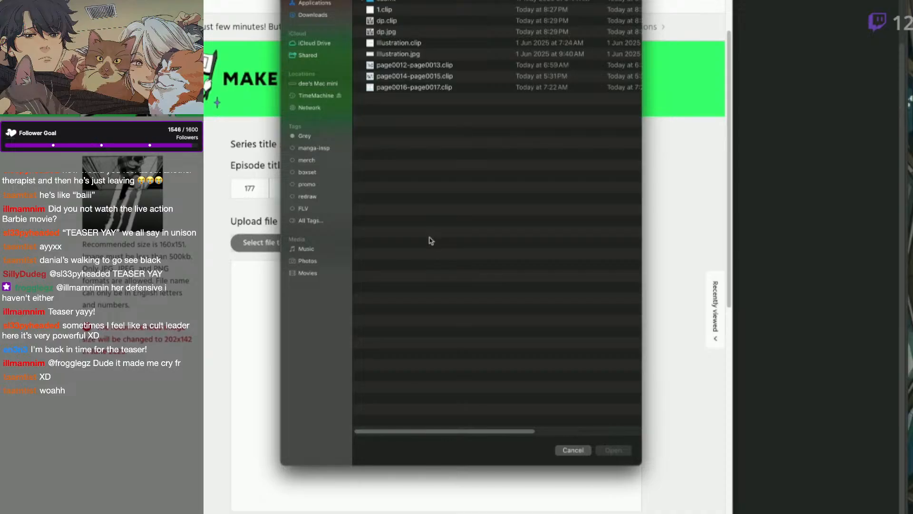
click(363, 2)
click(410, 1)
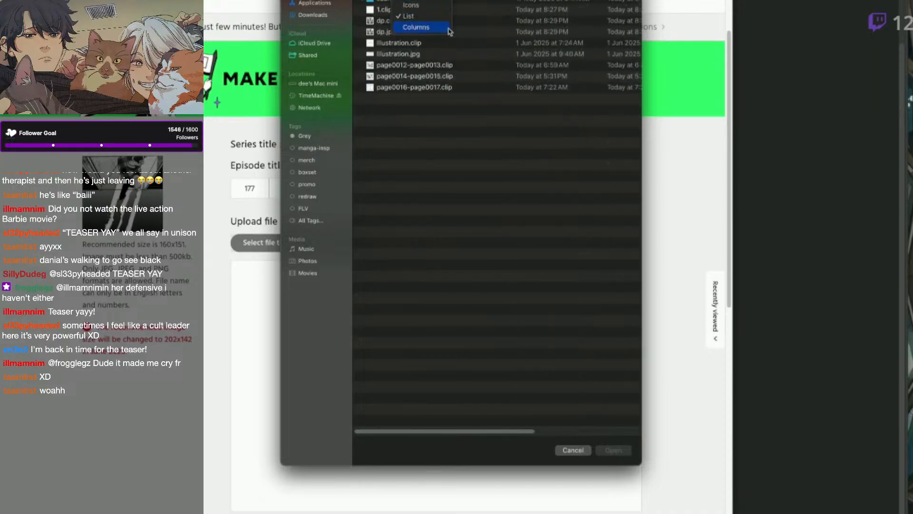
click(637, 79)
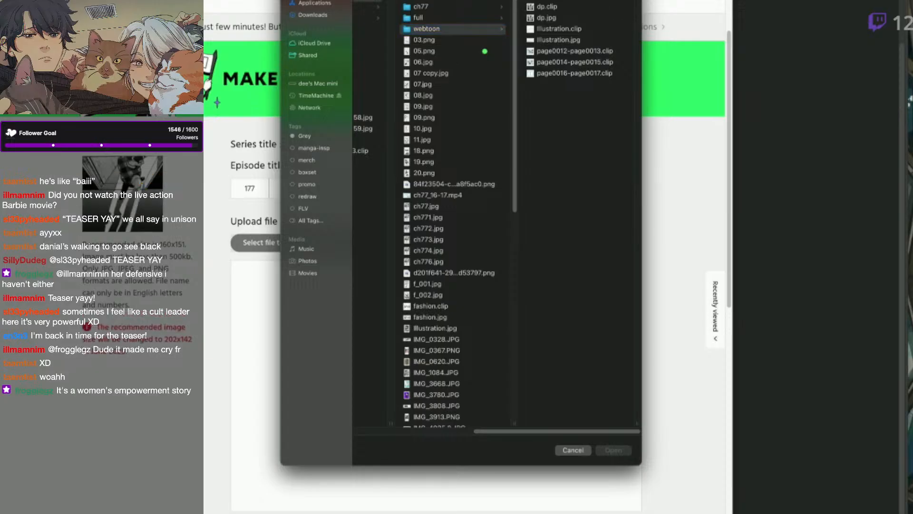
Try to upload a run of the exported strip images from the submt folder to the episode.
scroll(660, 235, down, 10)
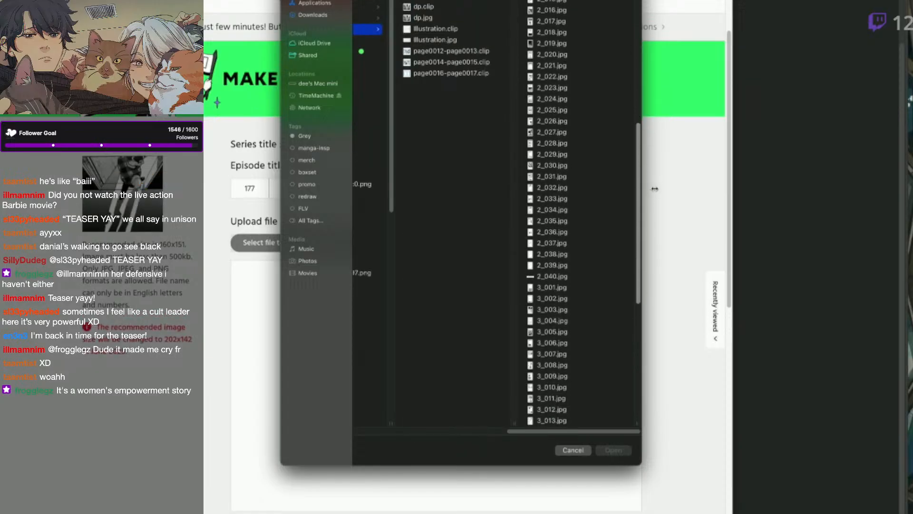
drag(569, 162, 577, 259)
click(613, 450)
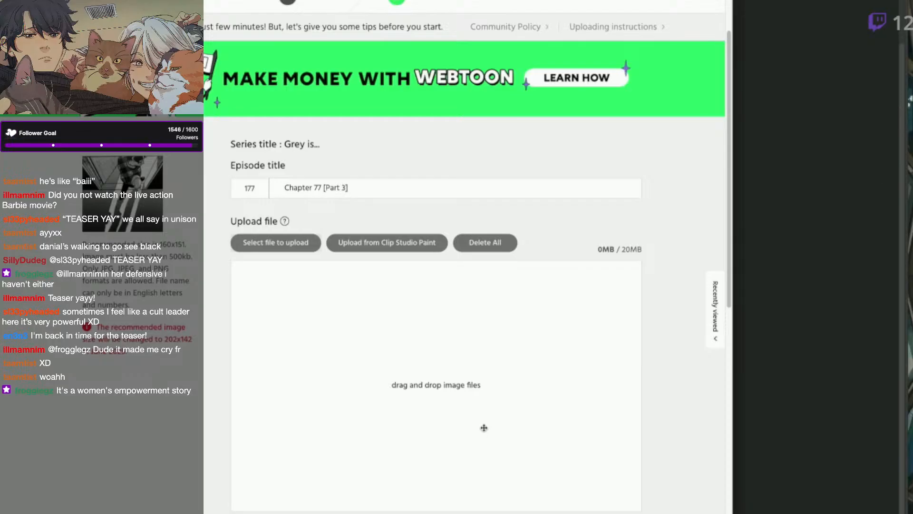
Upload the strip images 3_001.jpg through 3_005.jpg to the episode.
click(316, 242)
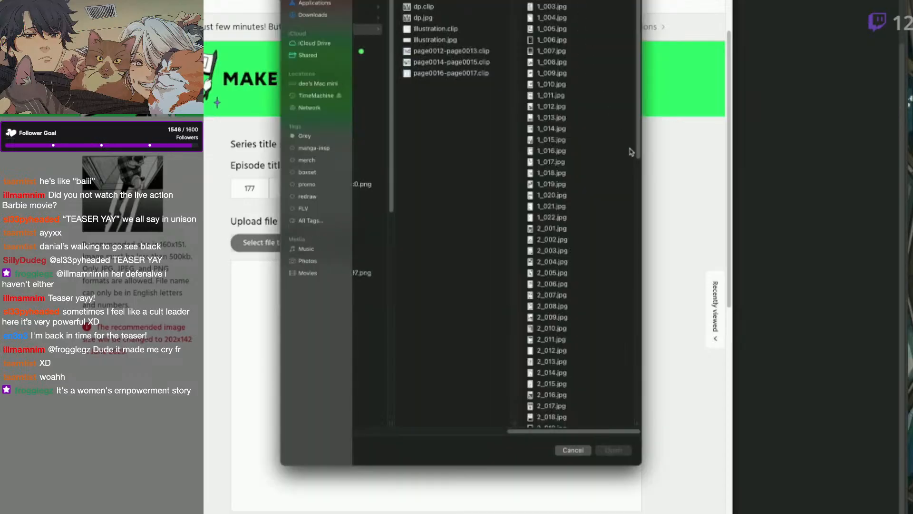
drag(637, 151, 643, 354)
drag(580, 94, 569, 139)
click(614, 450)
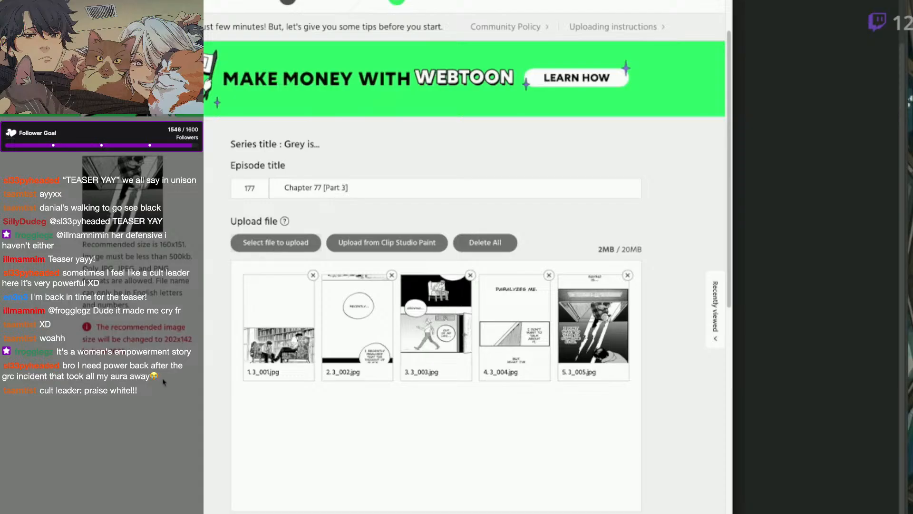
Upload the next five strip images, 3_006.jpg through 3_010.jpg, to the episode.
click(290, 250)
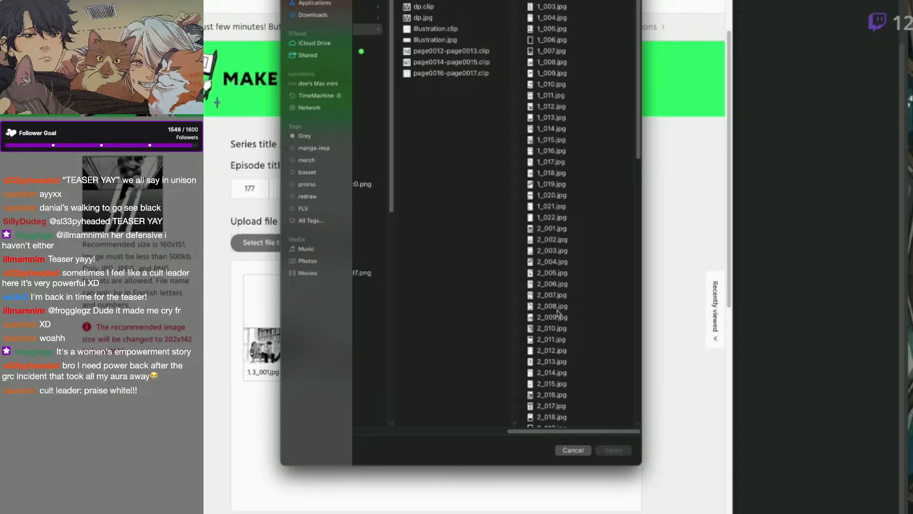
drag(638, 116, 656, 346)
scroll(580, 214, down, 2)
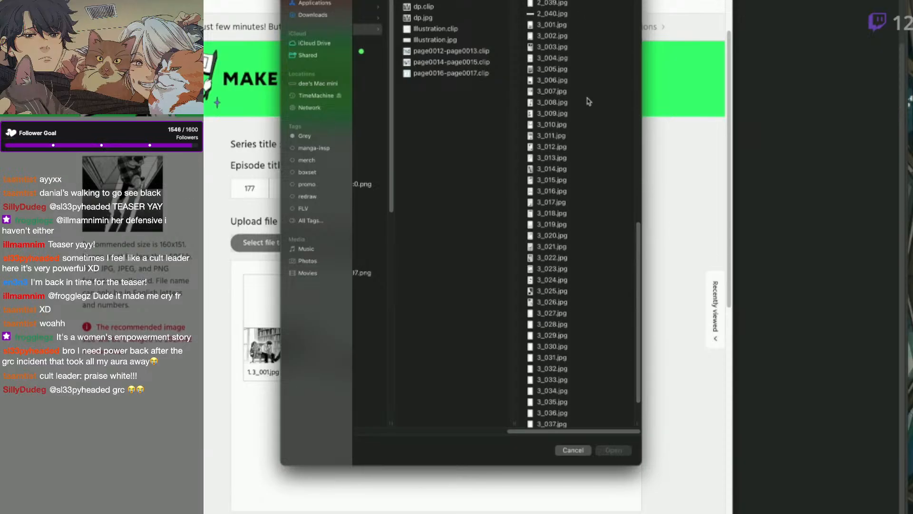
drag(575, 80, 577, 125)
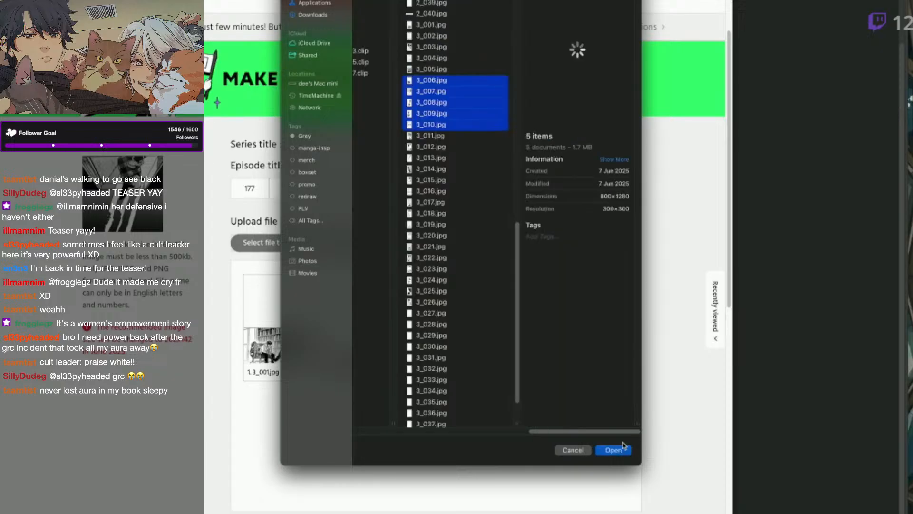
click(613, 450)
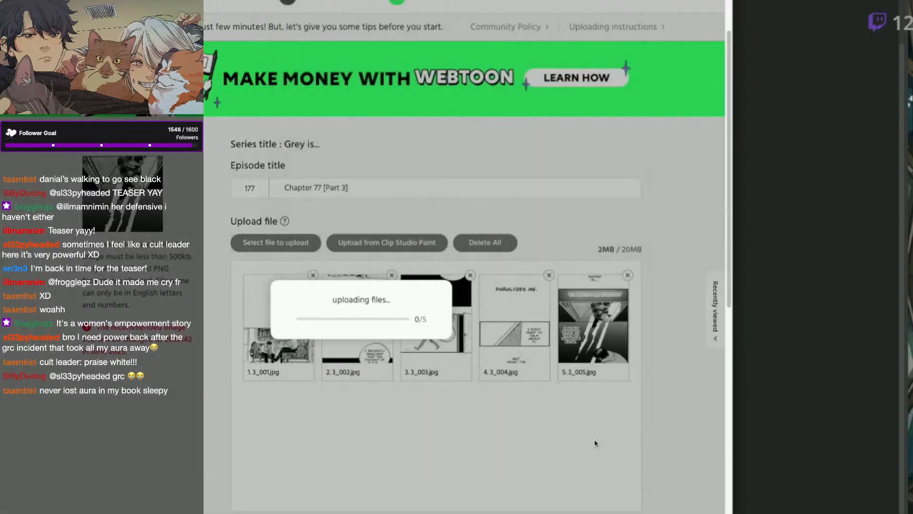
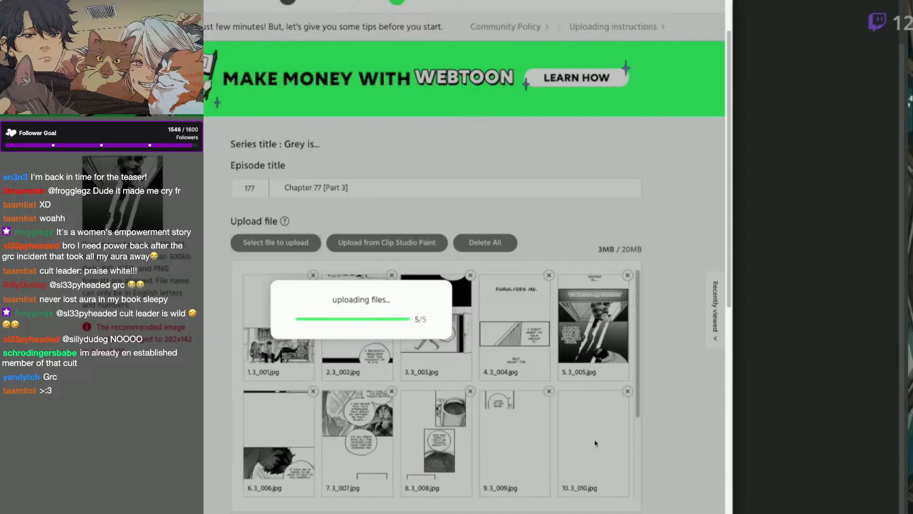
Upload the strip images 1_011.jpg through 1_015.jpg to the episode.
scroll(618, 447, down, 2)
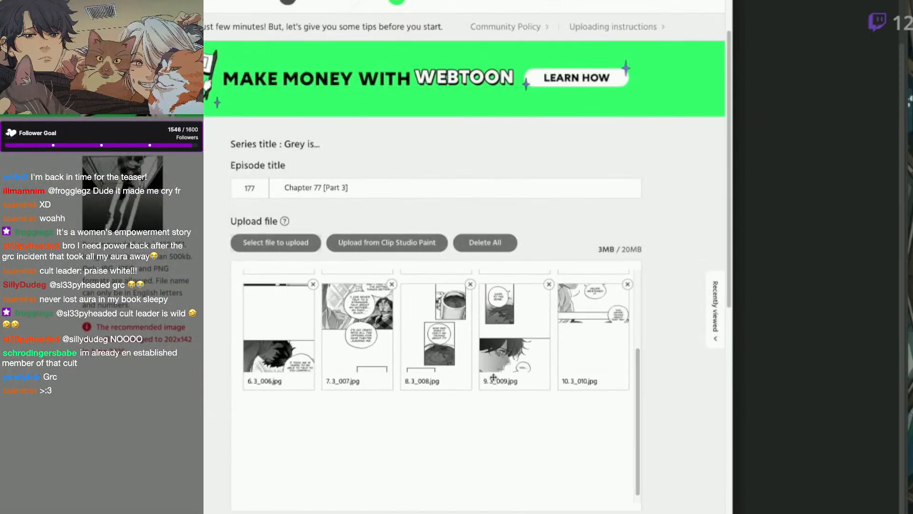
click(282, 248)
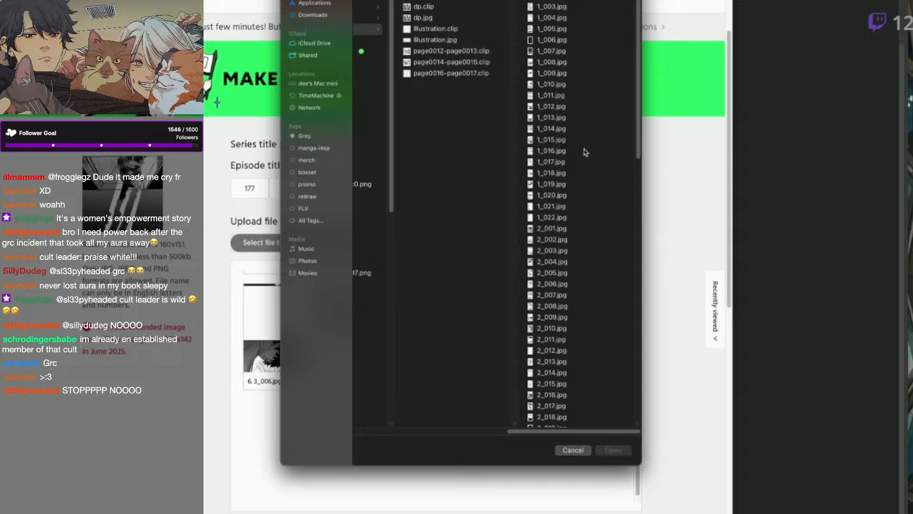
drag(583, 96, 577, 150)
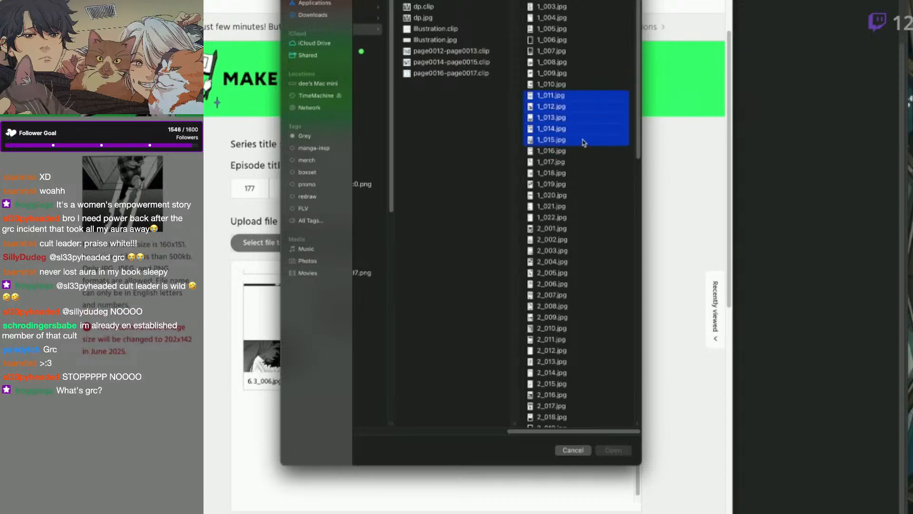
click(615, 450)
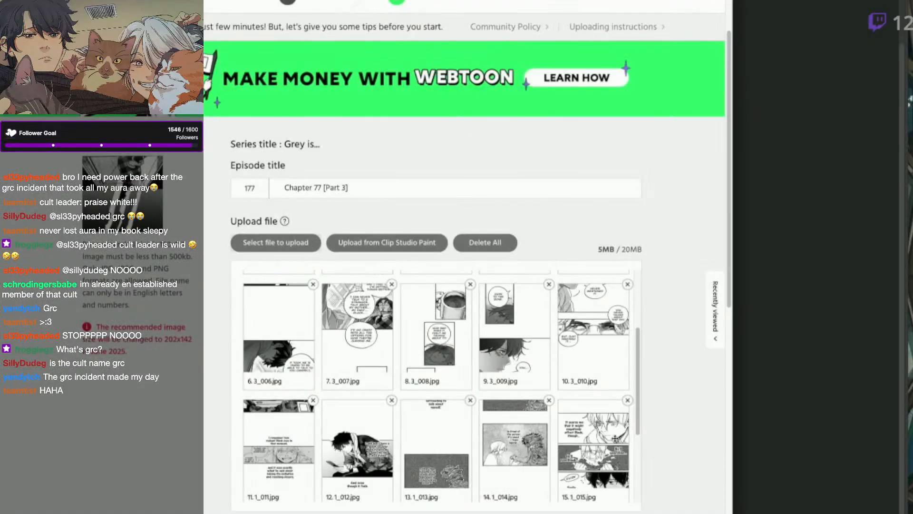
Upload the strip images 3_016.jpg through 3_020.jpg after the images already in the episode.
drag(638, 431, 634, 509)
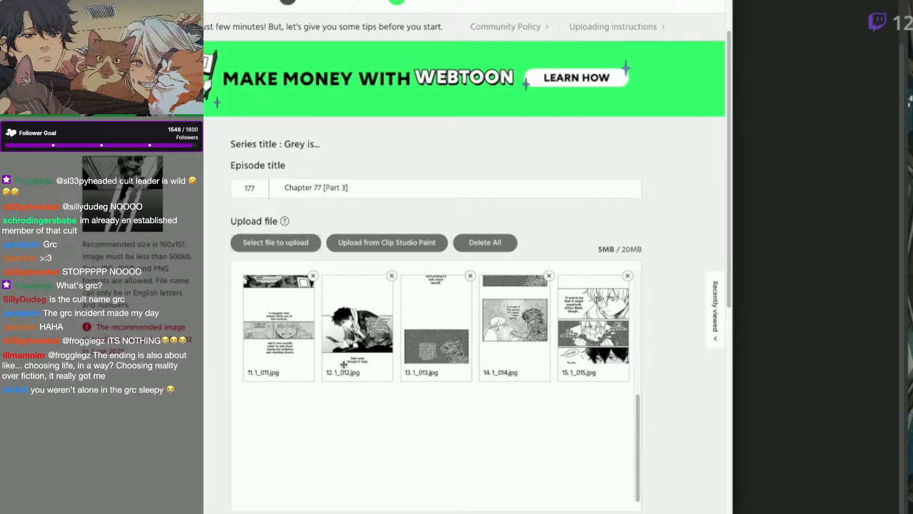
click(288, 249)
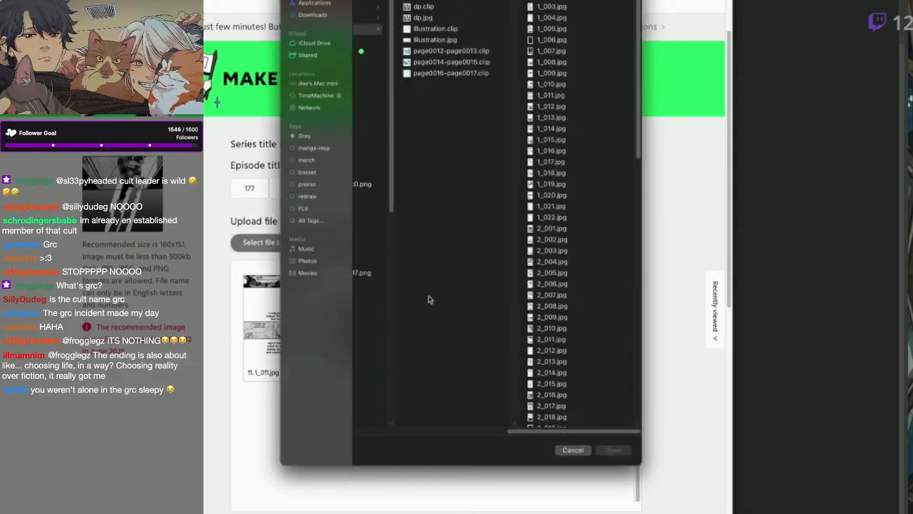
scroll(640, 163, down, 3)
scroll(639, 162, down, 10)
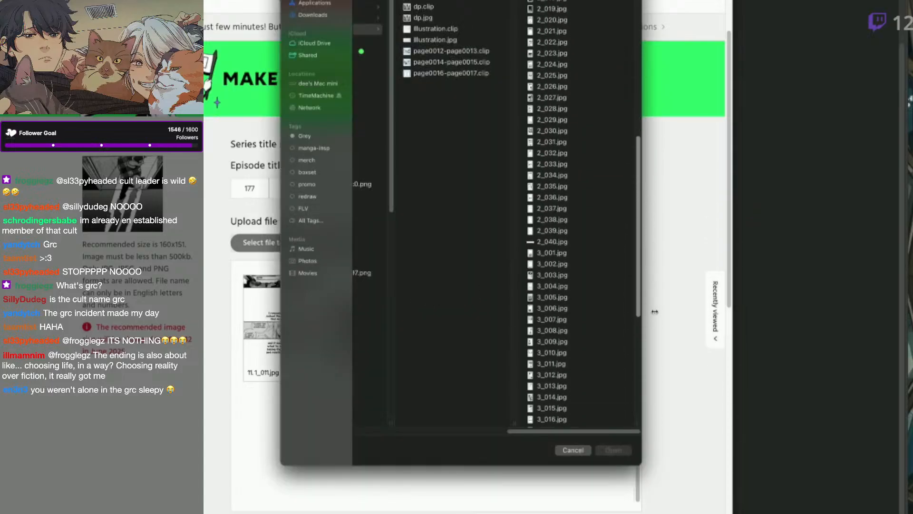
scroll(658, 323, down, 8)
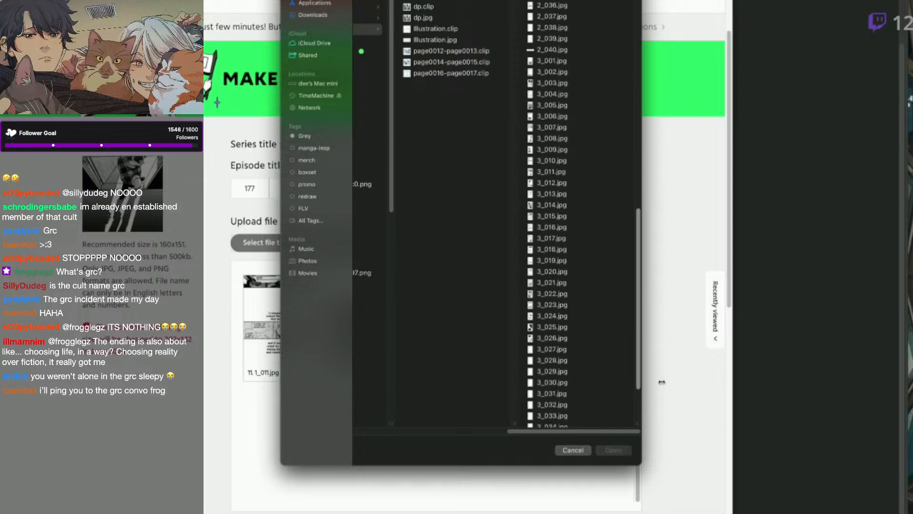
scroll(662, 390, down, 3)
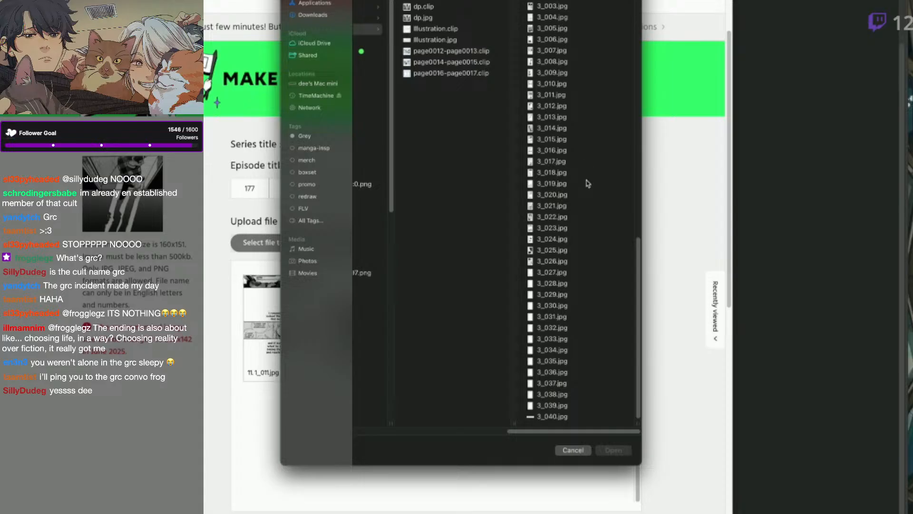
click(574, 152)
drag(574, 152, 568, 196)
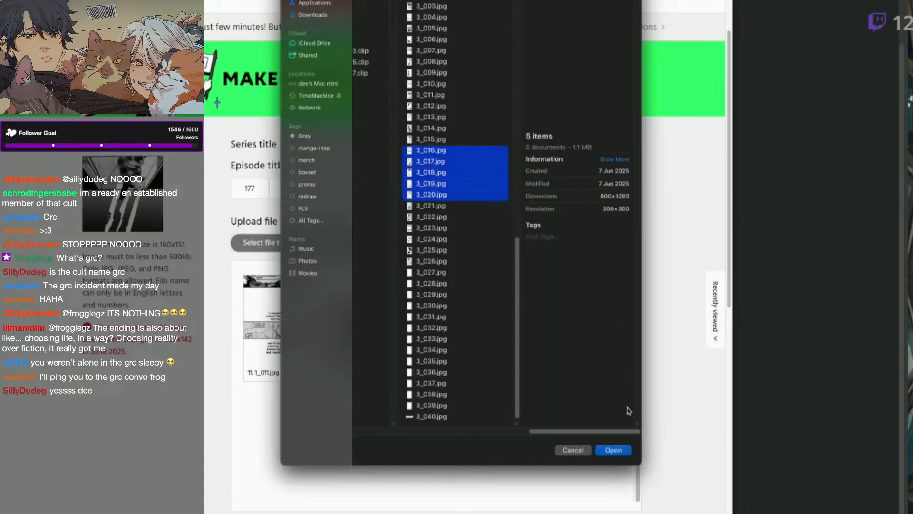
click(613, 450)
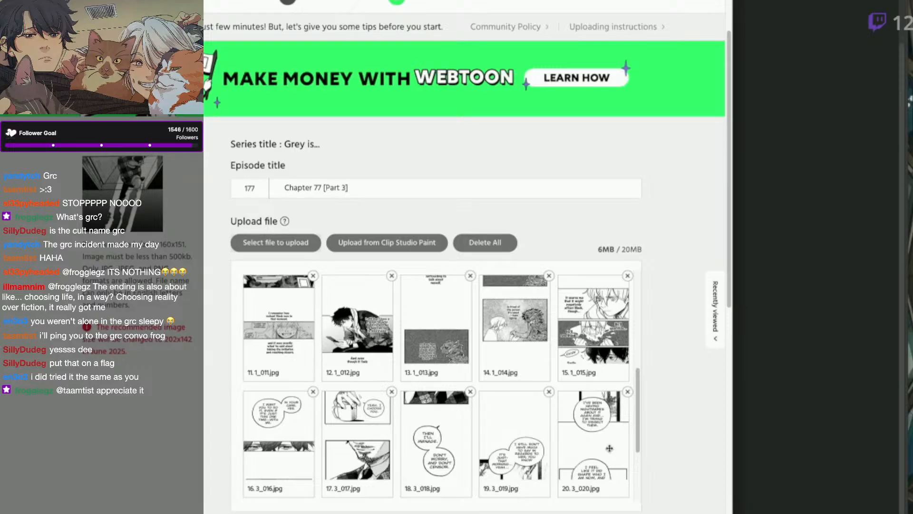
Upload the strip images 2_021.jpg through 2_025.jpg to the episode.
drag(637, 432, 636, 483)
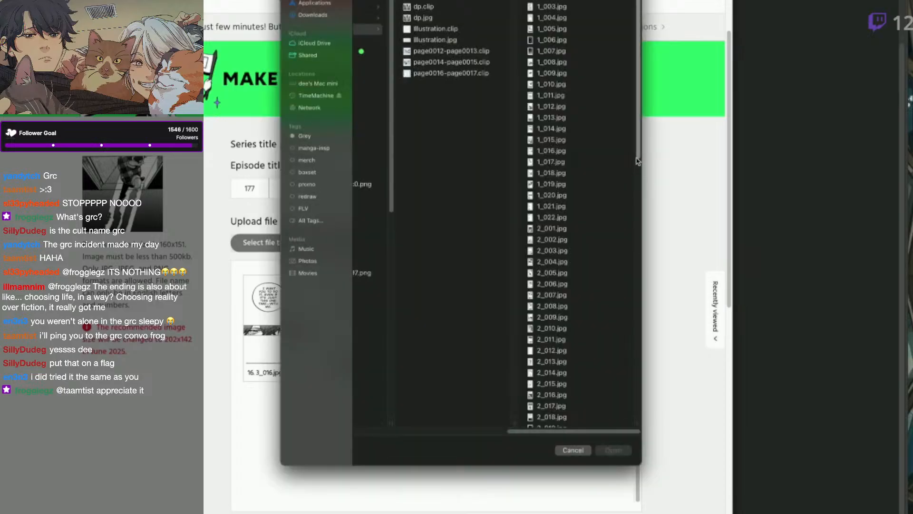
drag(639, 161, 643, 236)
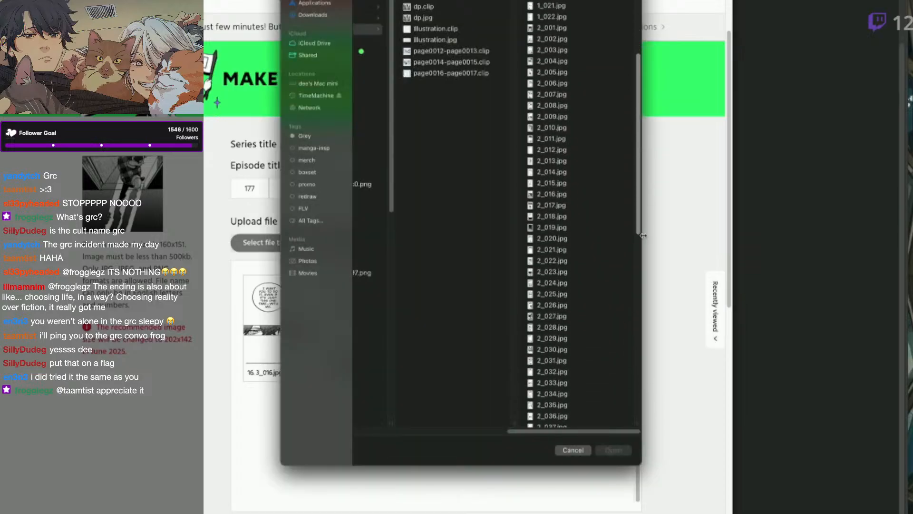
scroll(604, 209, down, 5)
drag(568, 160, 573, 210)
click(613, 449)
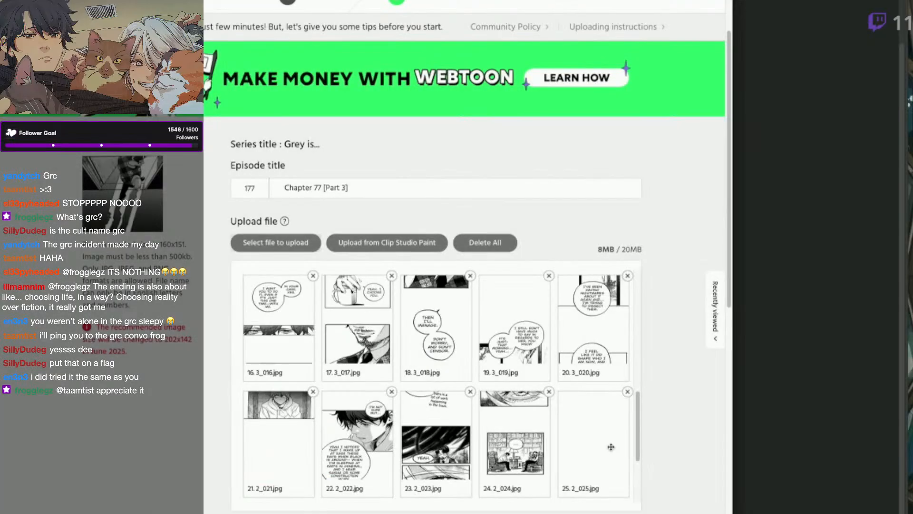
Remove the wrongly added images 2_021.jpg through 2_025.jpg from the episode's uploaded files.
scroll(641, 438, down, 1)
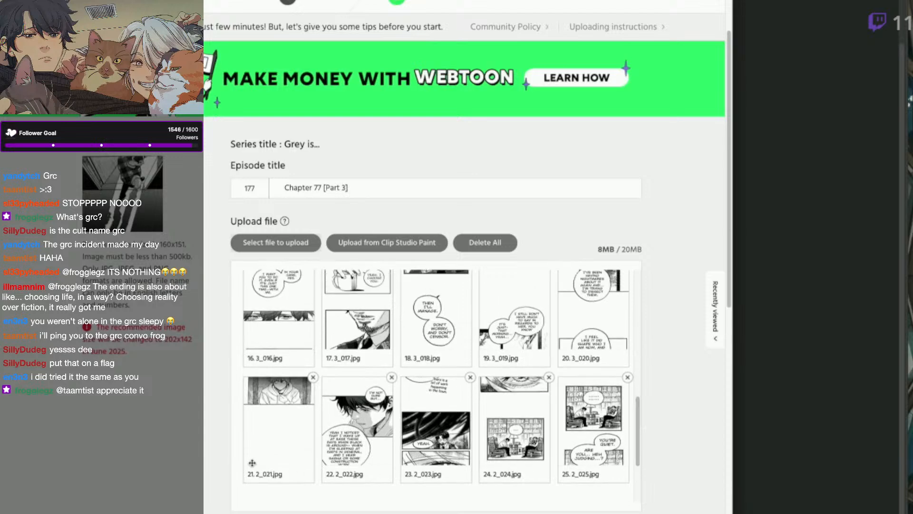
click(313, 377)
click(313, 392)
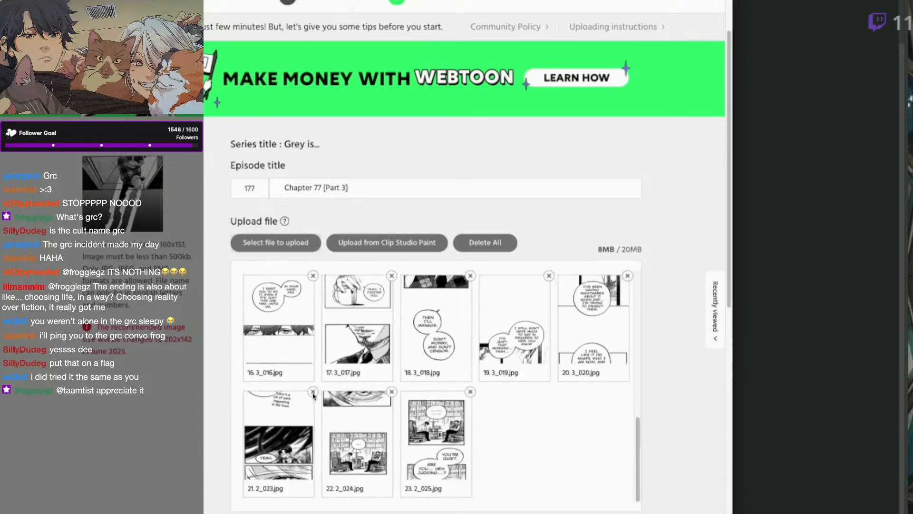
click(313, 391)
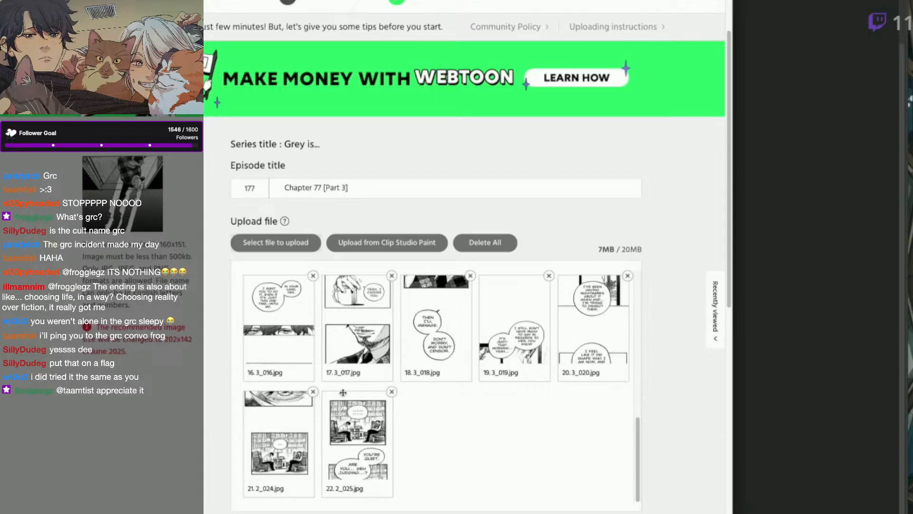
click(391, 391)
click(313, 391)
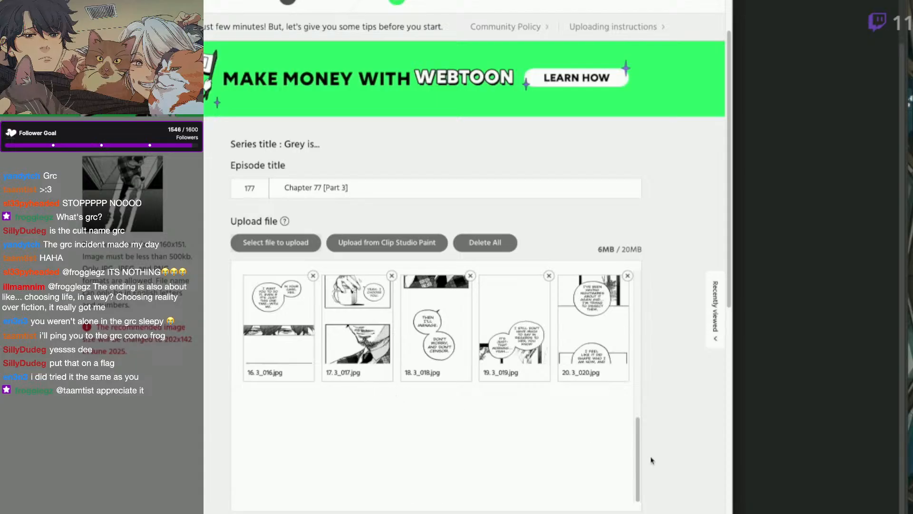
Remove the wrongly added images 1_011.jpg through 1_015.jpg from the episode's uploaded files.
drag(644, 443, 635, 375)
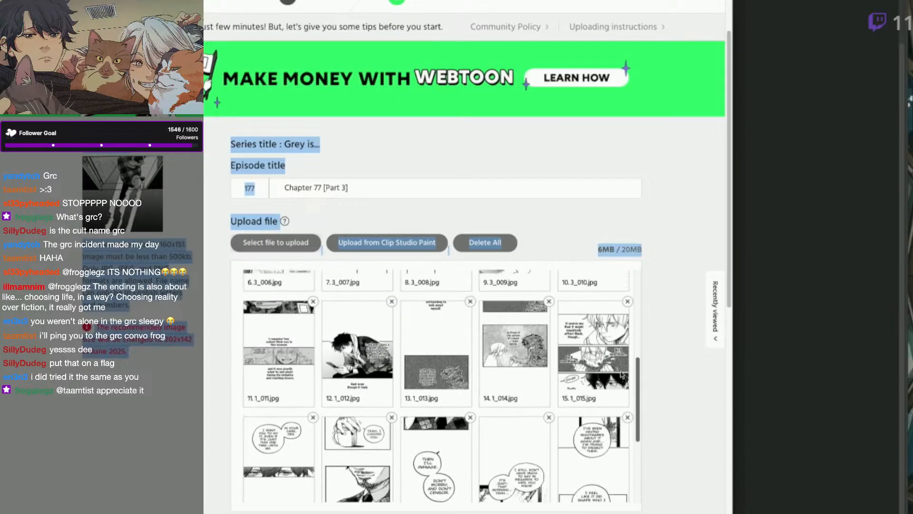
click(312, 303)
click(313, 302)
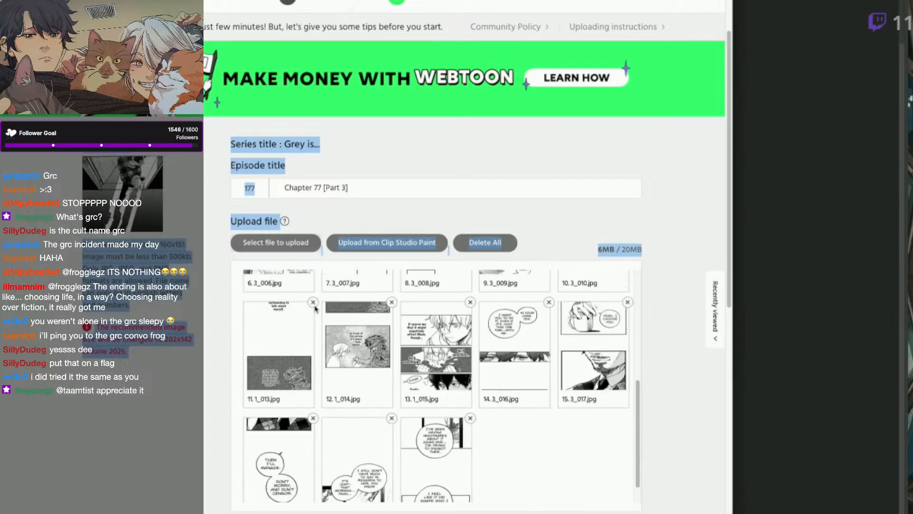
click(314, 303)
click(313, 303)
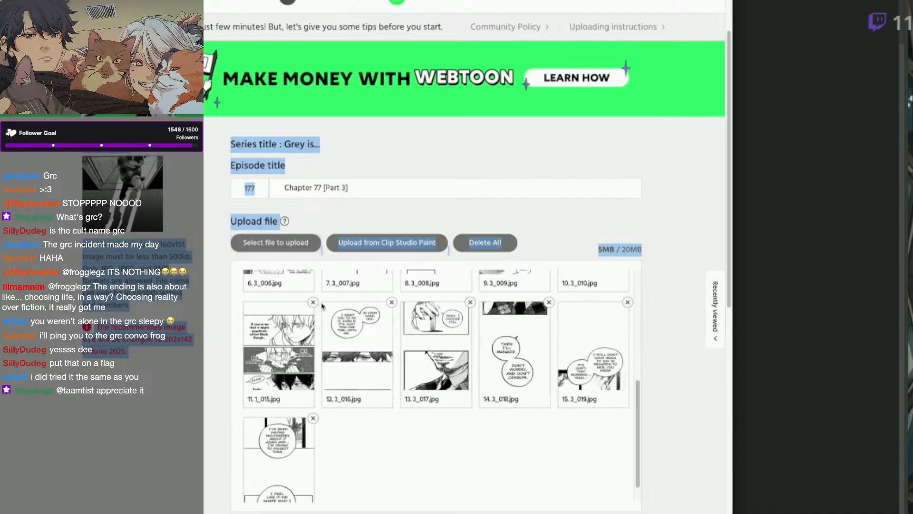
click(314, 303)
Remove the images 3_016.jpg through 3_020.jpg so that the upload list ends with 3_010.jpg.
scroll(639, 427, up, 1)
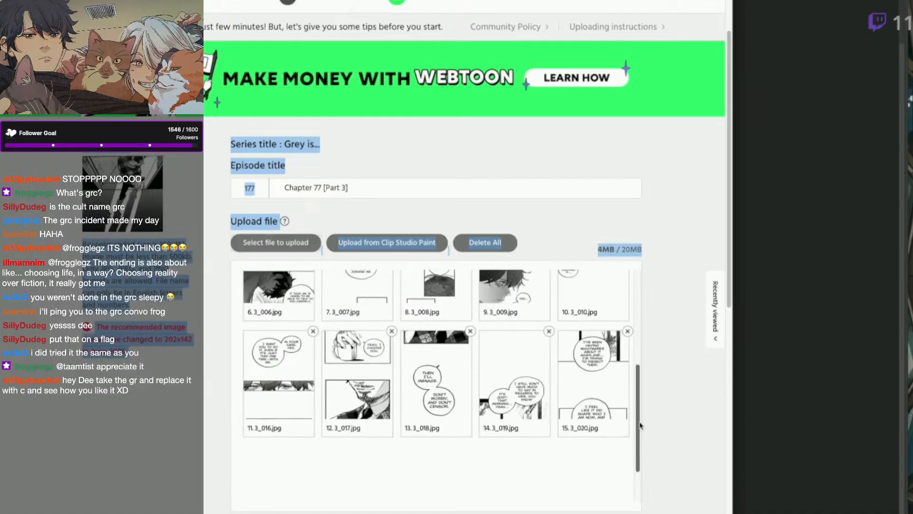
drag(639, 425, 639, 419)
click(629, 341)
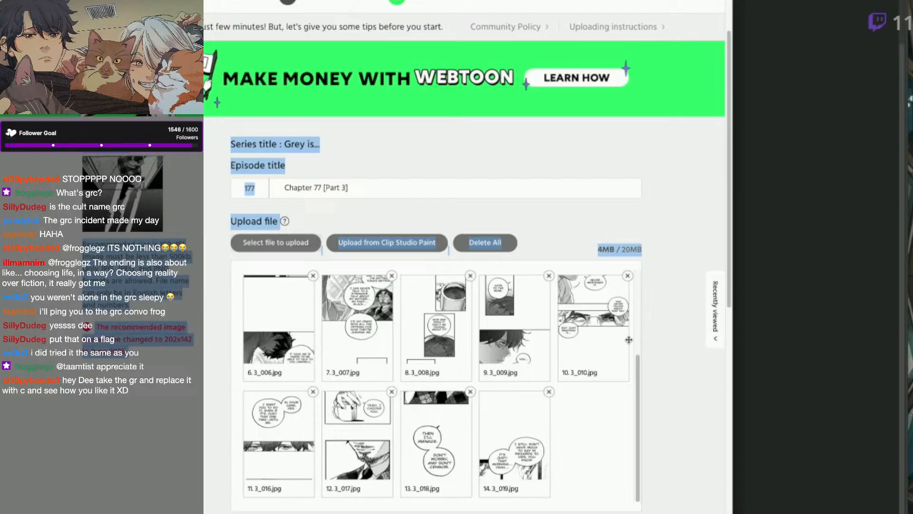
click(549, 391)
click(470, 392)
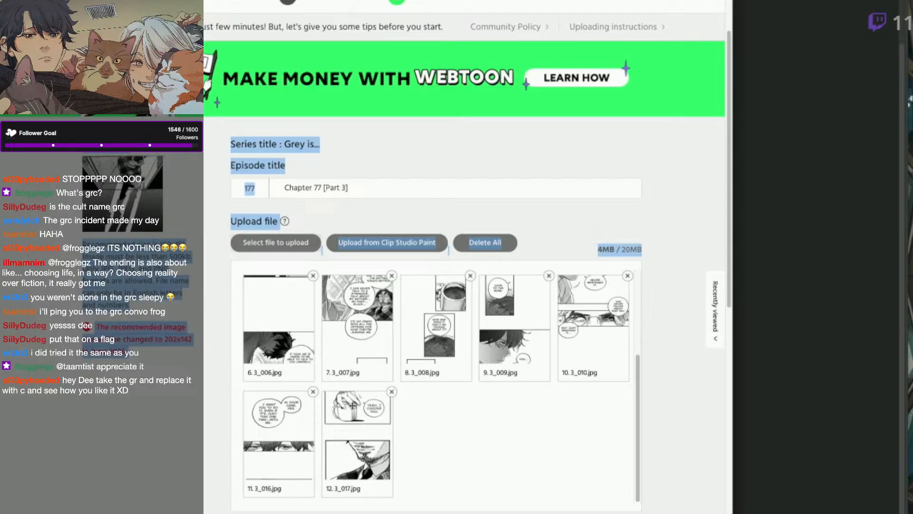
click(392, 392)
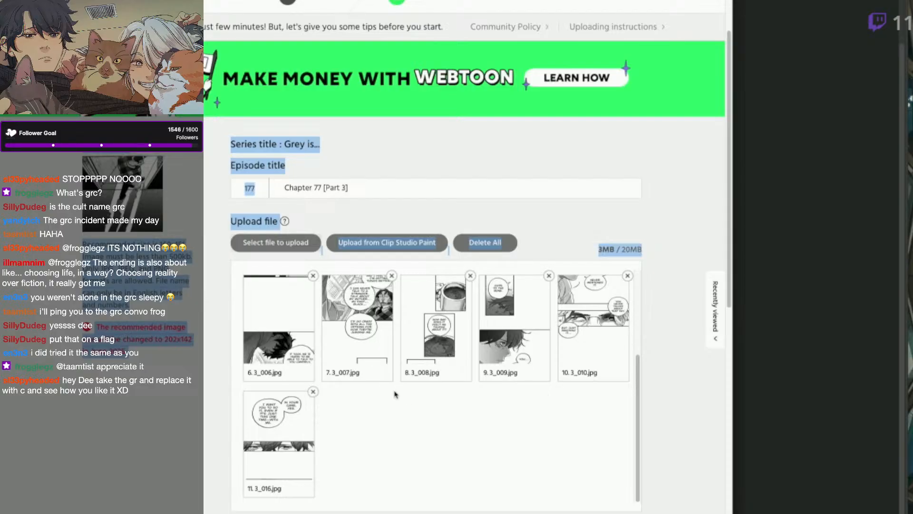
click(313, 391)
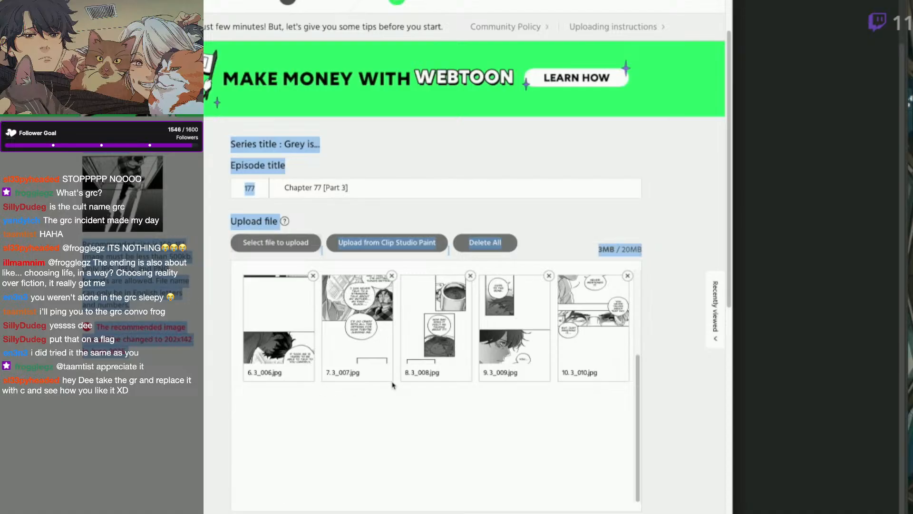
click(692, 370)
Upload the strip images 3_011.jpg through 3_015.jpg to the episode.
scroll(640, 372, up, 1)
scroll(640, 372, up, 1)
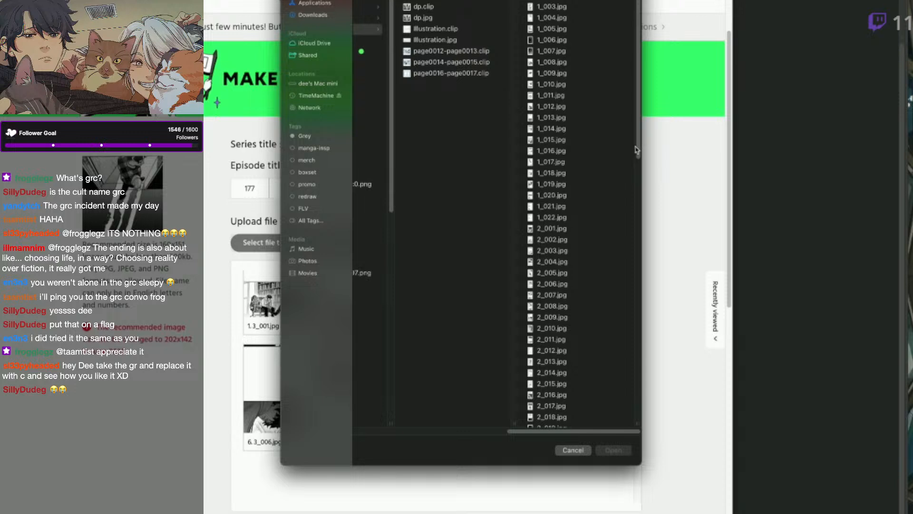
drag(637, 149, 650, 414)
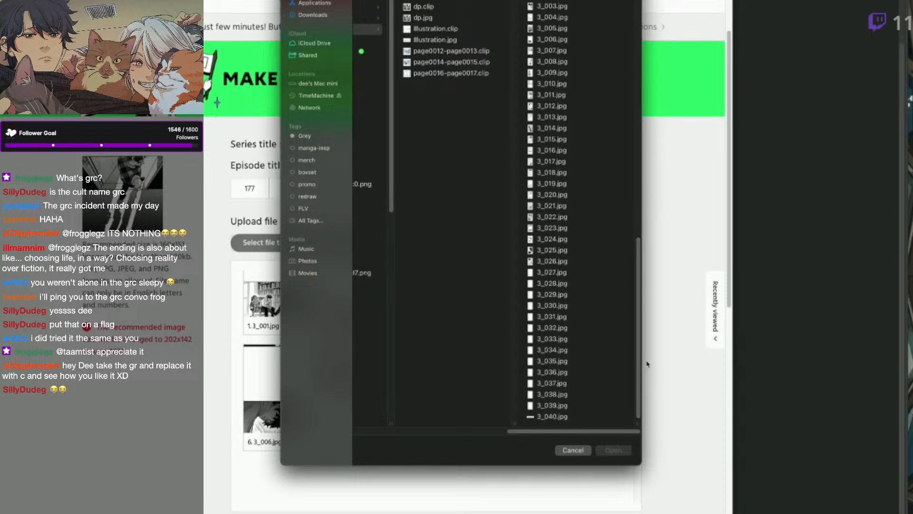
drag(642, 362, 643, 352)
drag(574, 98, 581, 138)
click(614, 450)
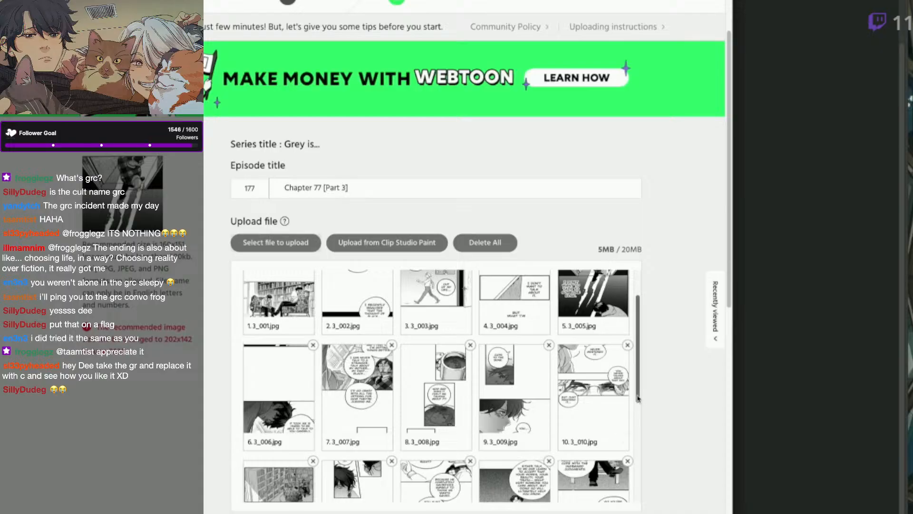
Upload the next five strip images, 3_016.jpg through 3_020.jpg, to the episode.
drag(638, 397, 638, 497)
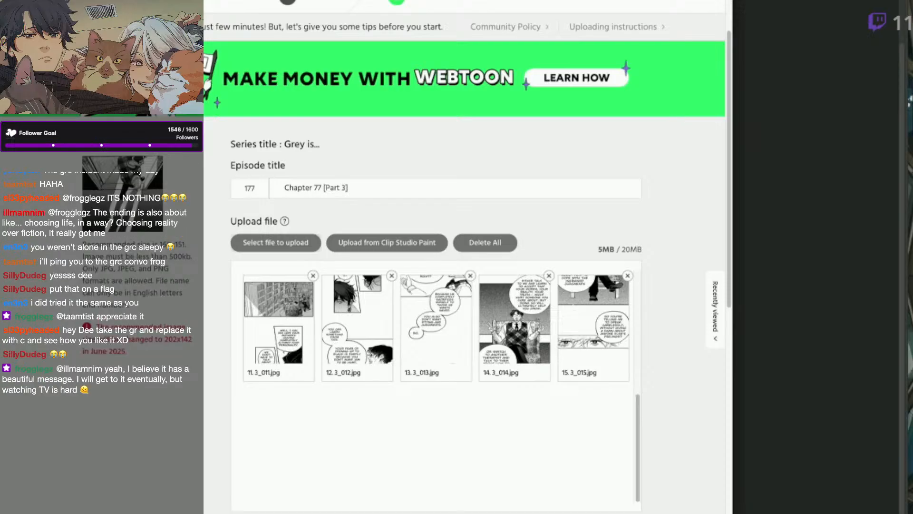
click(291, 244)
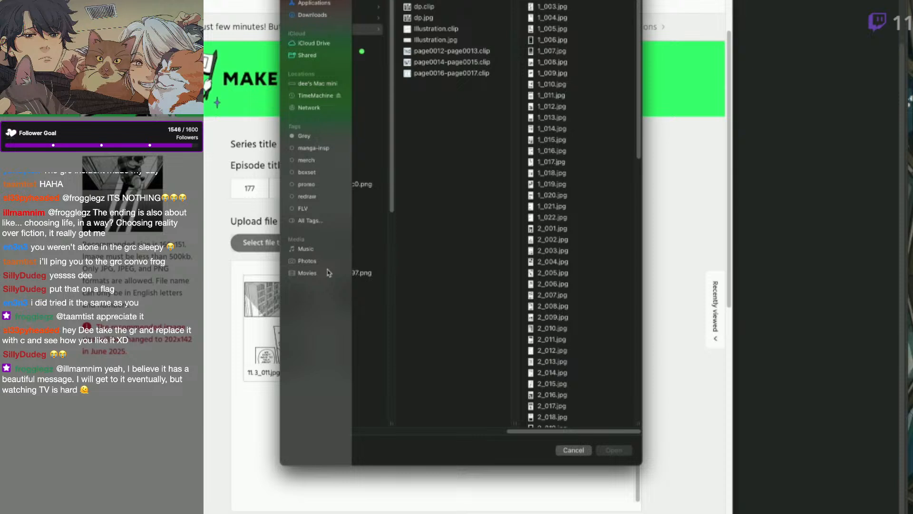
drag(640, 150, 626, 446)
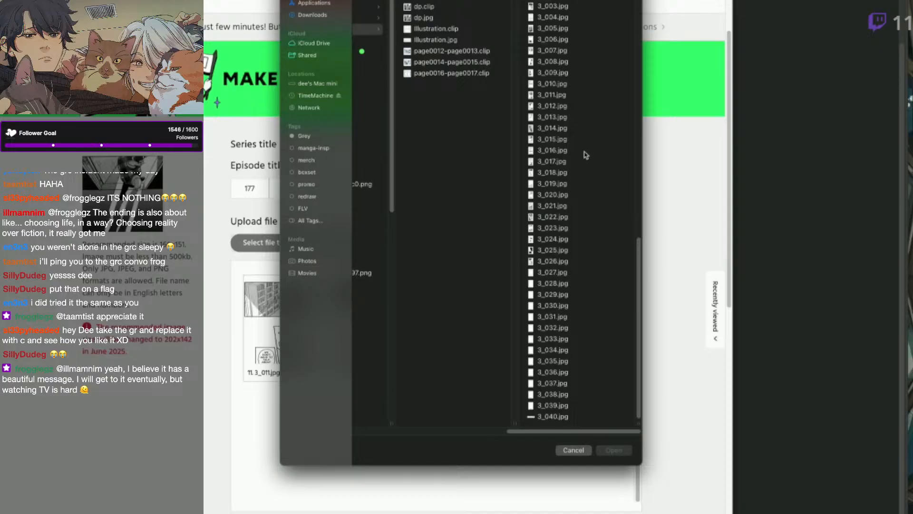
drag(577, 149, 578, 200)
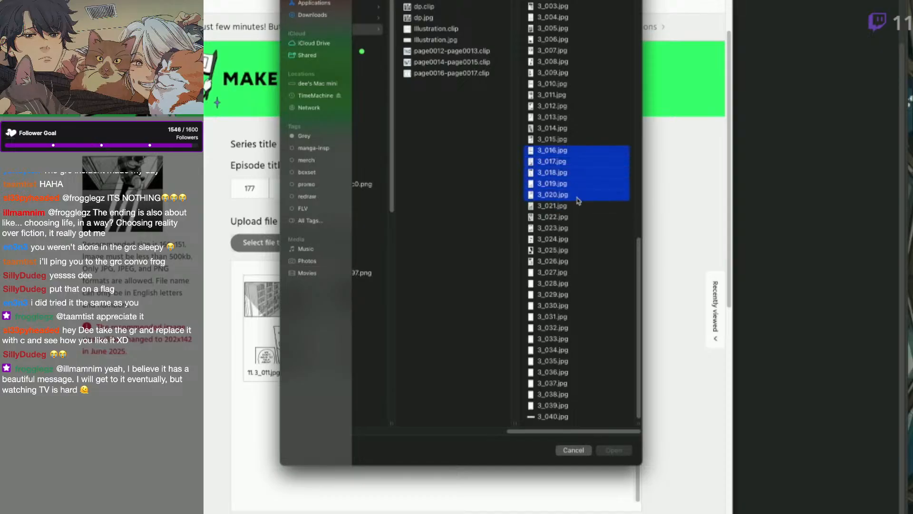
click(614, 449)
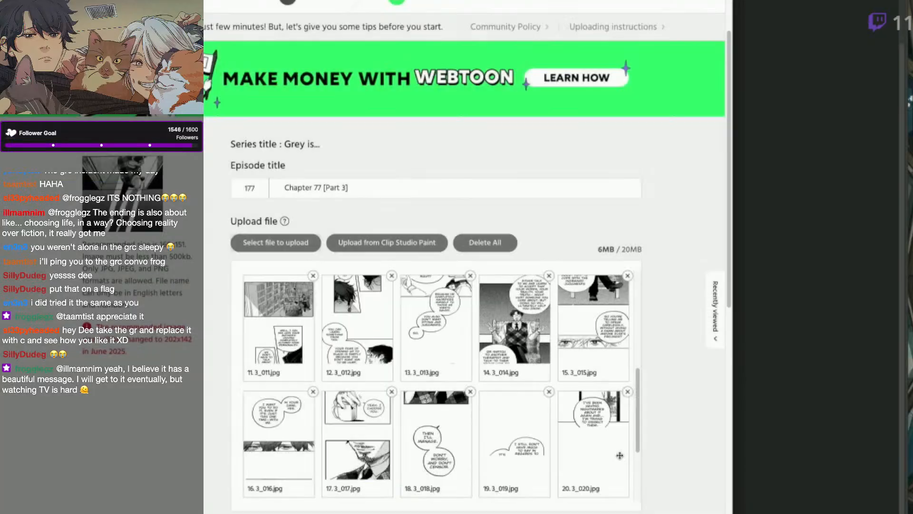
drag(638, 449, 639, 500)
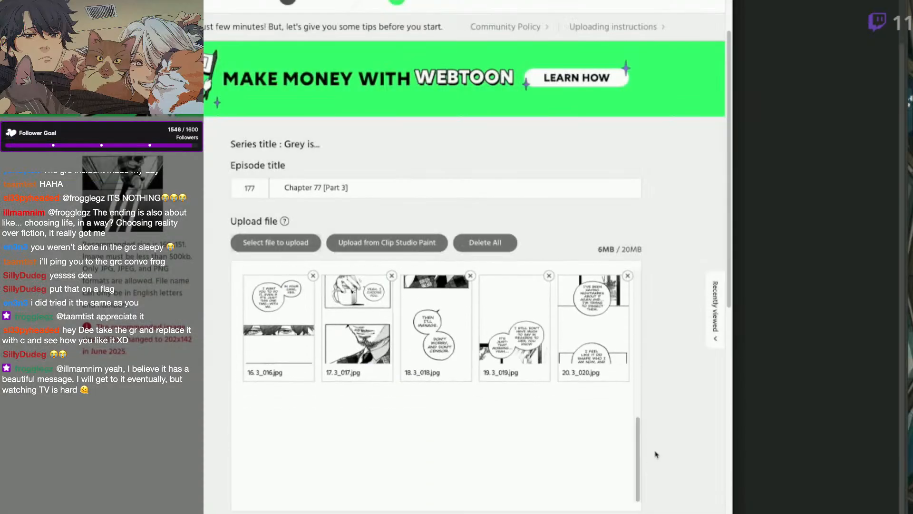
Upload the strip images 3_021.jpg through 3_025.jpg to the episode.
click(312, 248)
scroll(614, 286, down, 15)
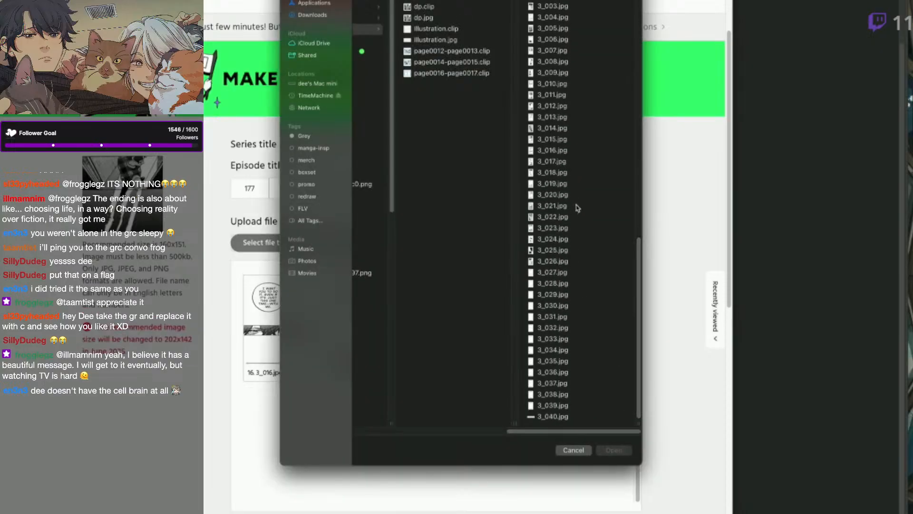
drag(577, 207, 585, 252)
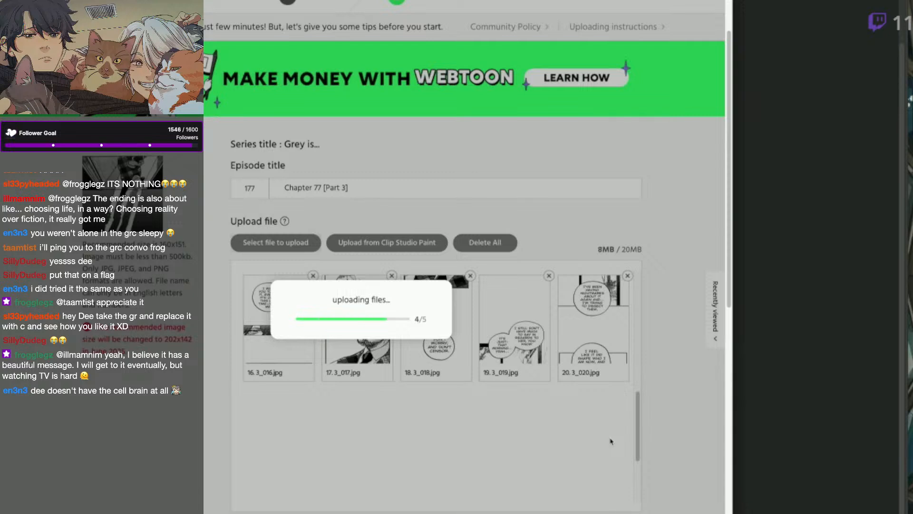
scroll(638, 504, down, 3)
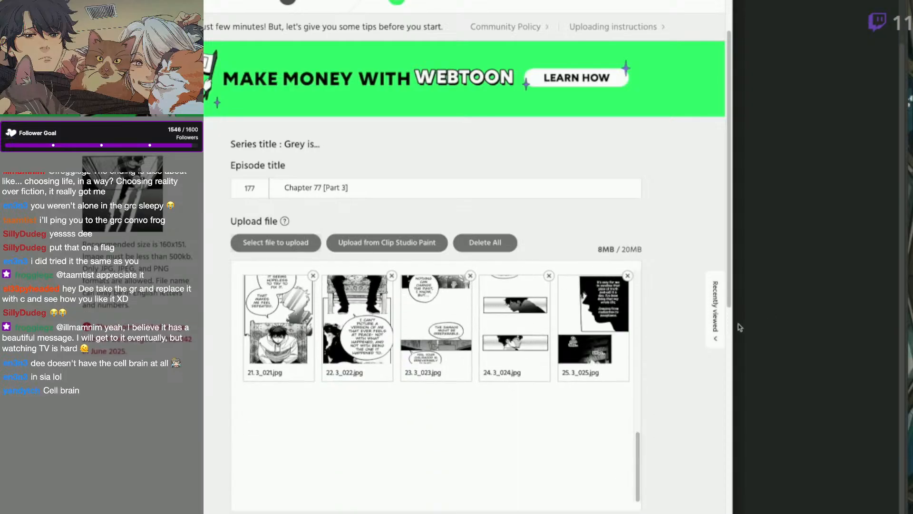
Add the strip images 3_026.jpg and 3_027.jpg to the end of the episode's upload list.
scroll(631, 158, down, 2)
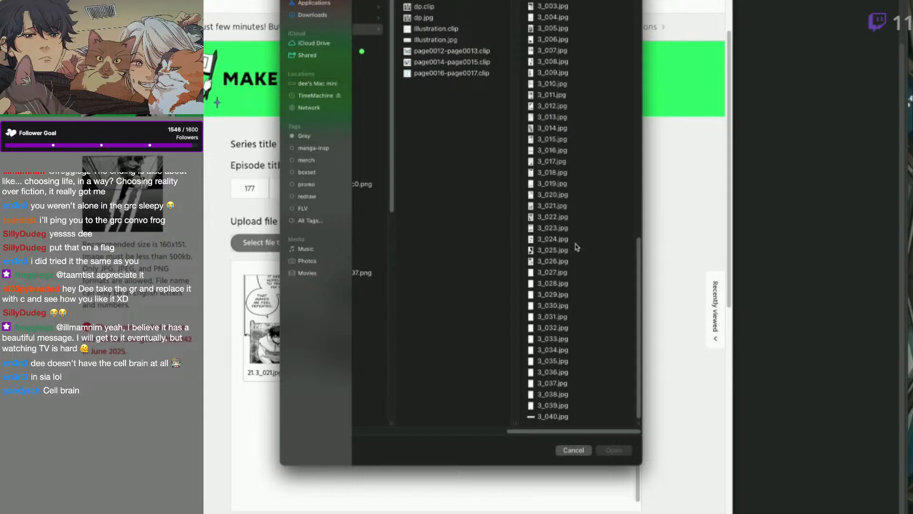
mouse_move(578, 263)
mouse_down()
mouse_move(576, 309)
mouse_move(587, 275)
mouse_up()
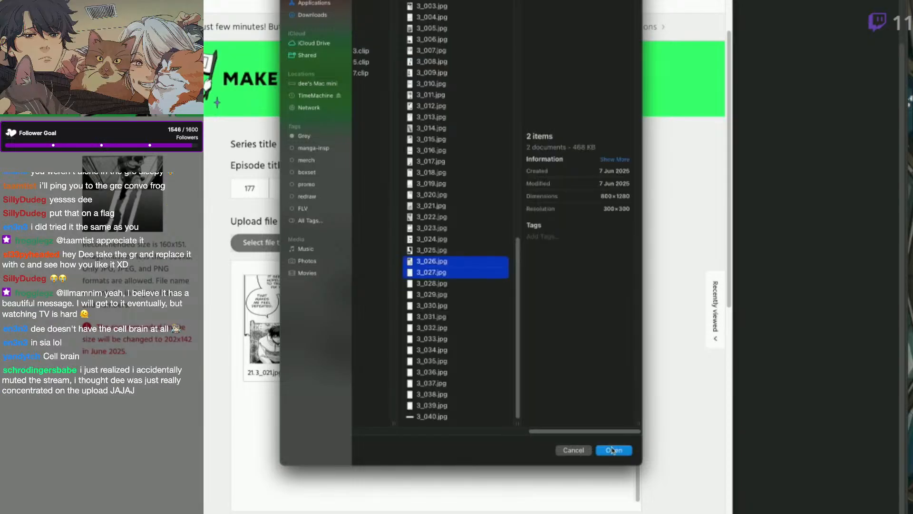
click(613, 450)
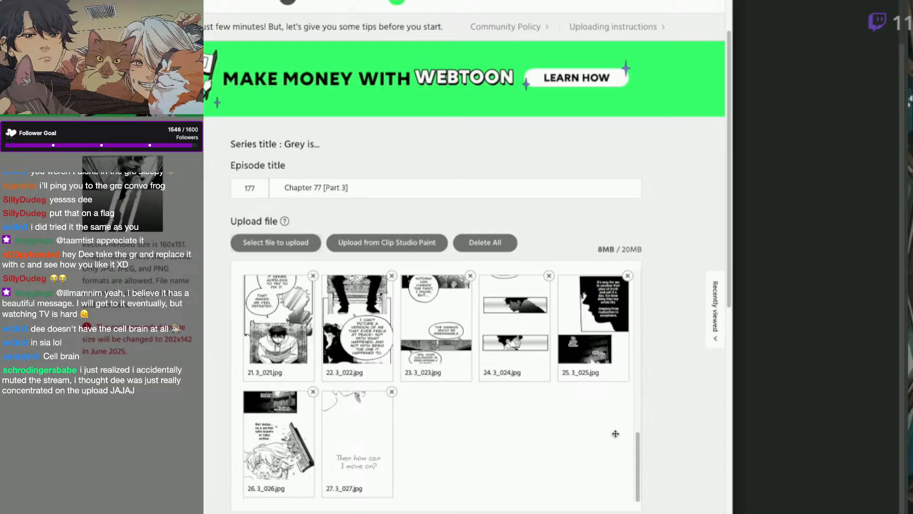
drag(640, 480, 638, 459)
Open the episode's mobile preview and check how the first panels display.
scroll(732, 295, down, 2)
scroll(731, 342, down, 6)
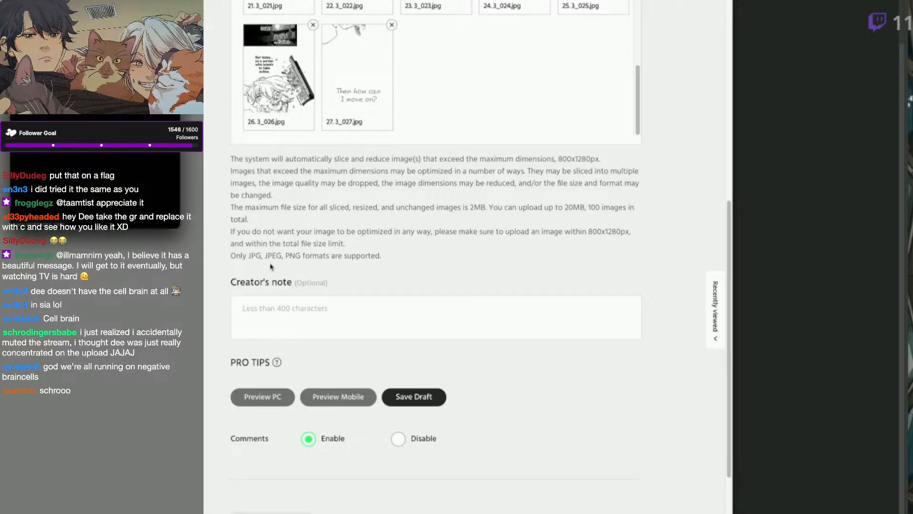
drag(119, 0, 512, 2)
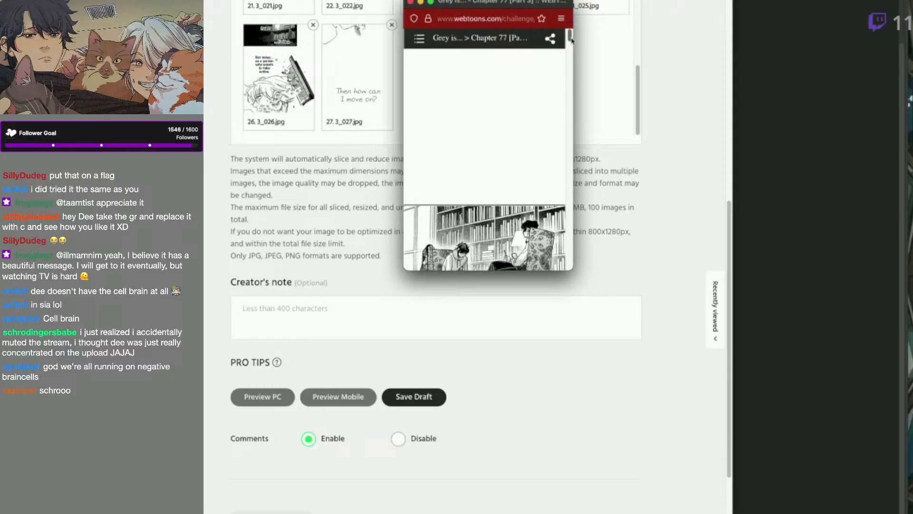
scroll(571, 39, down, 3)
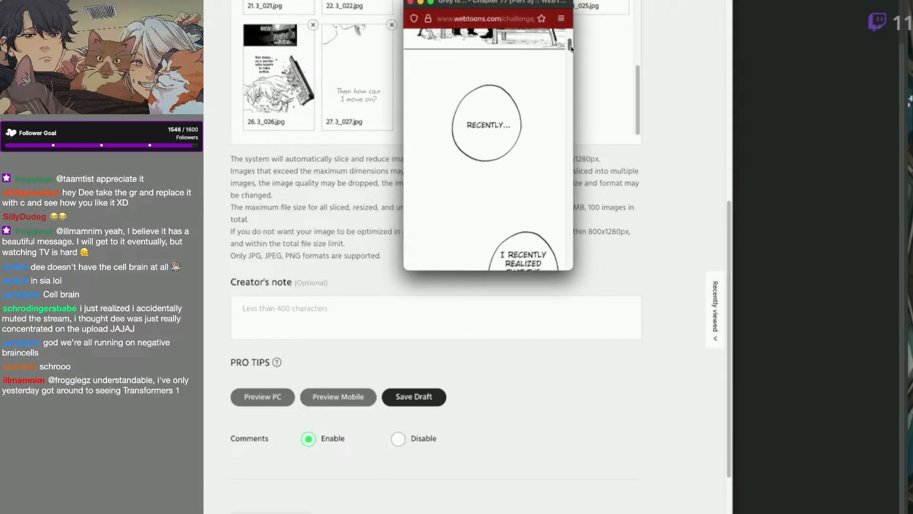
scroll(570, 39, up, 3)
Return to the start of the upload list and place the mobile preview window fully in view over the page.
click(686, 55)
scroll(646, 329, up, 7)
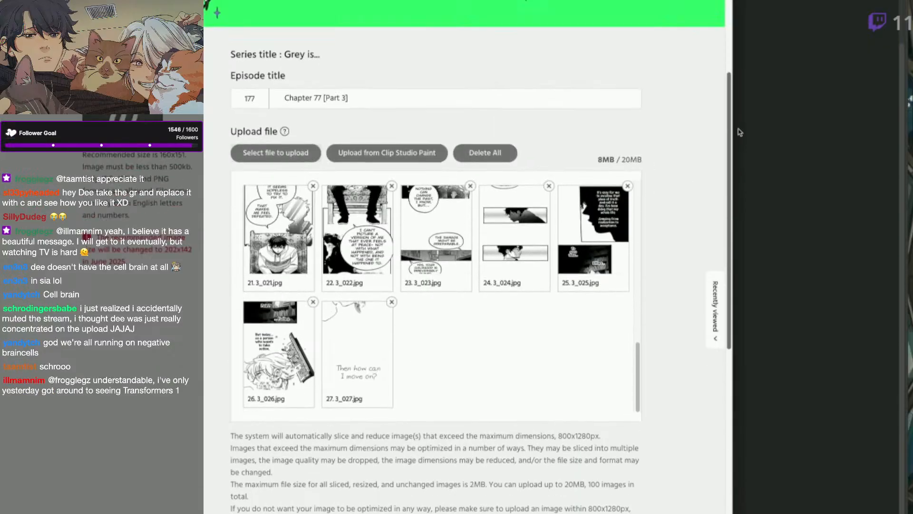
scroll(646, 329, up, 10)
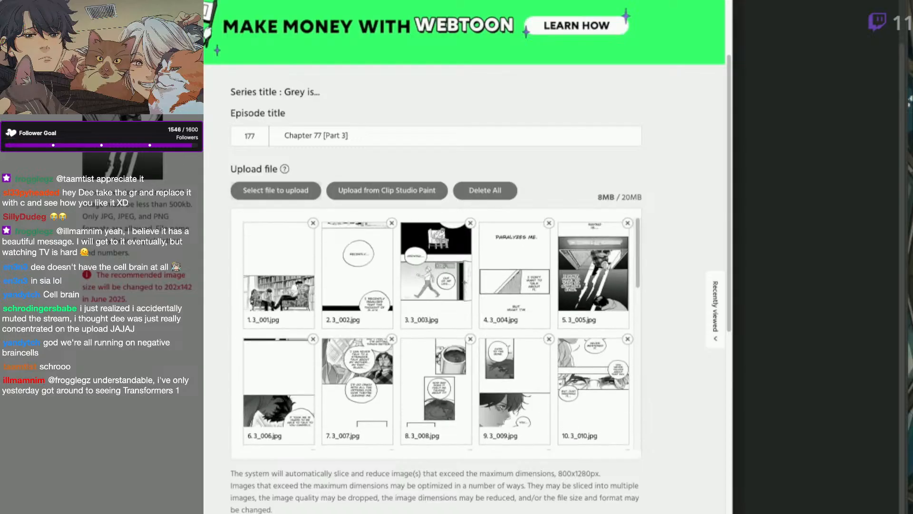
key(super+Tab)
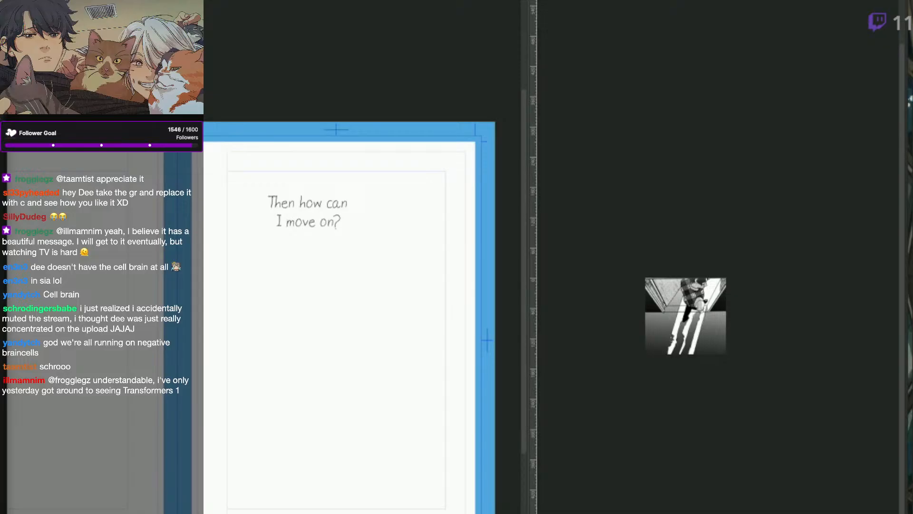
key(super+Tab)
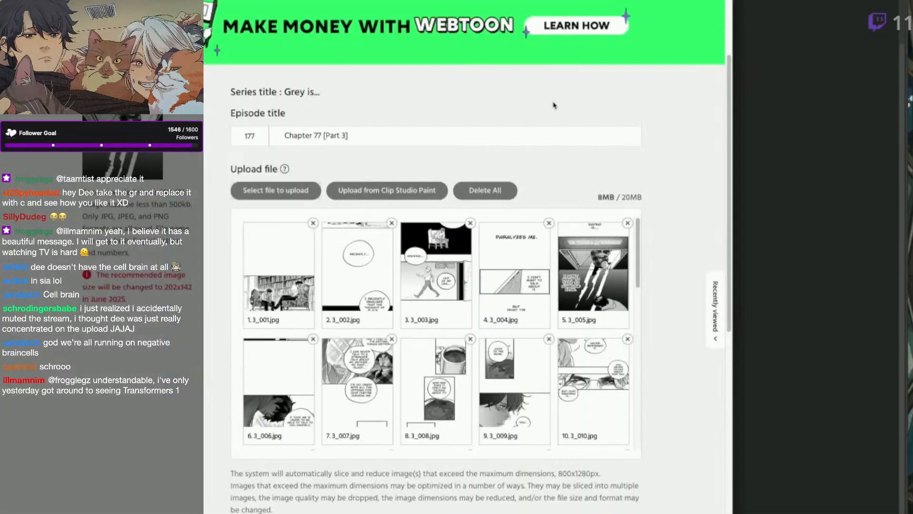
drag(614, 0, 614, 47)
drag(490, 2, 728, 88)
drag(615, 49, 604, 0)
drag(741, 83, 583, 87)
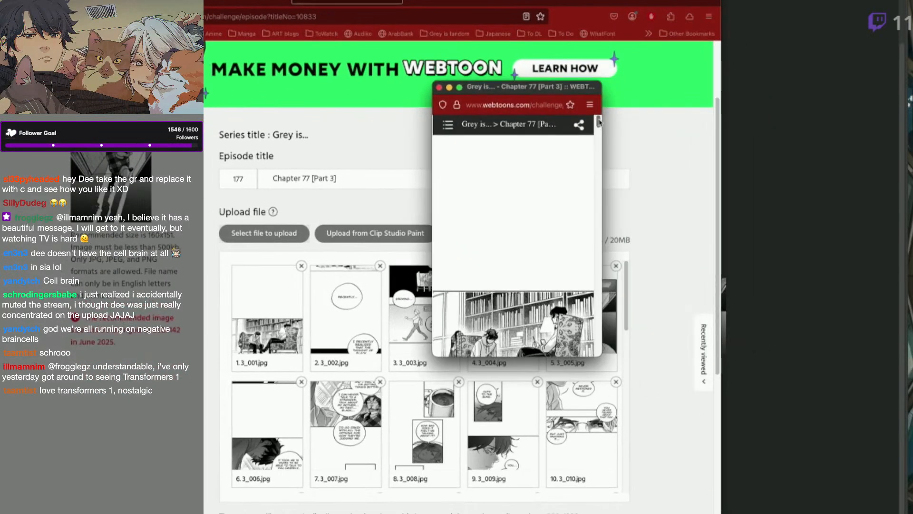
Read through the whole episode in the mobile preview, checking panel order and spacing down to the closing line.
drag(600, 123, 608, 160)
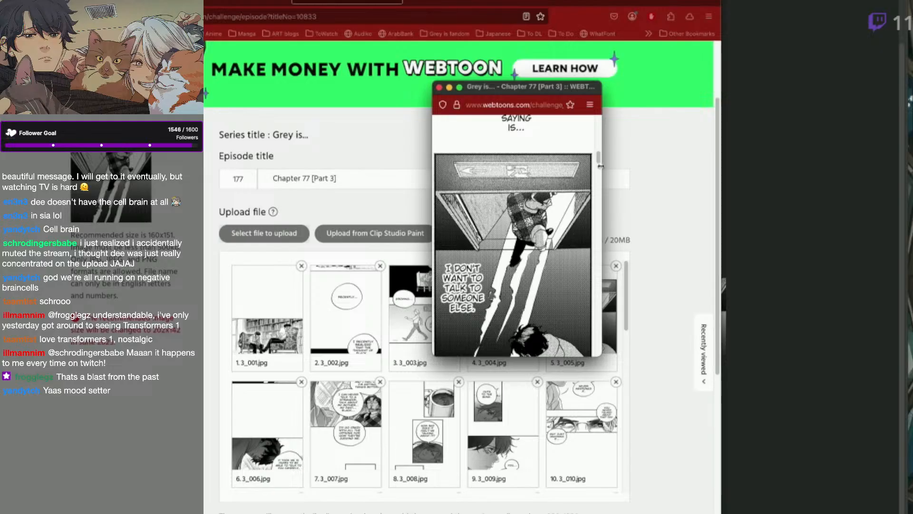
scroll(600, 163, down, 3)
drag(600, 163, 605, 189)
scroll(601, 172, down, 1)
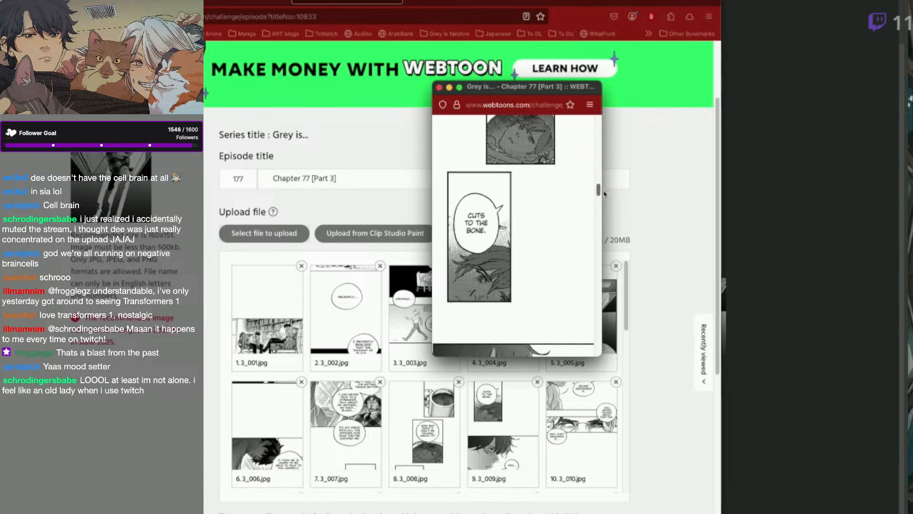
drag(604, 193, 605, 202)
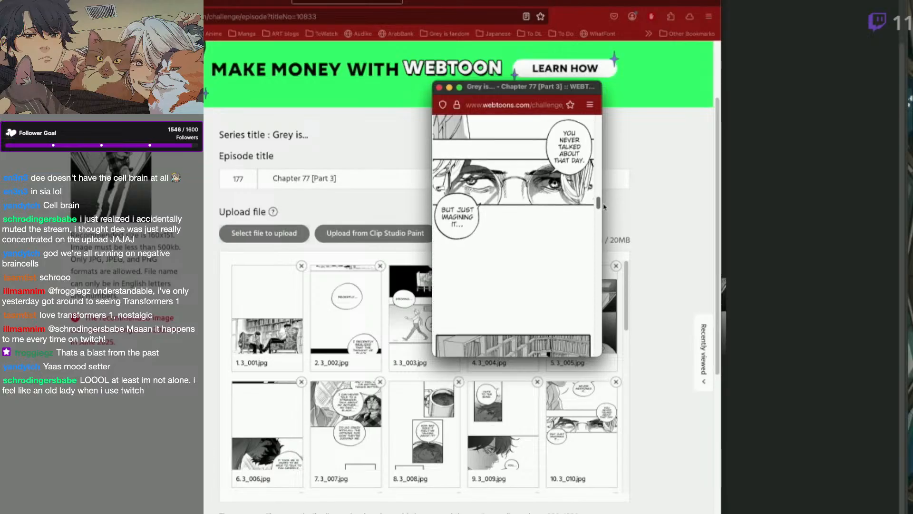
drag(603, 215, 599, 291)
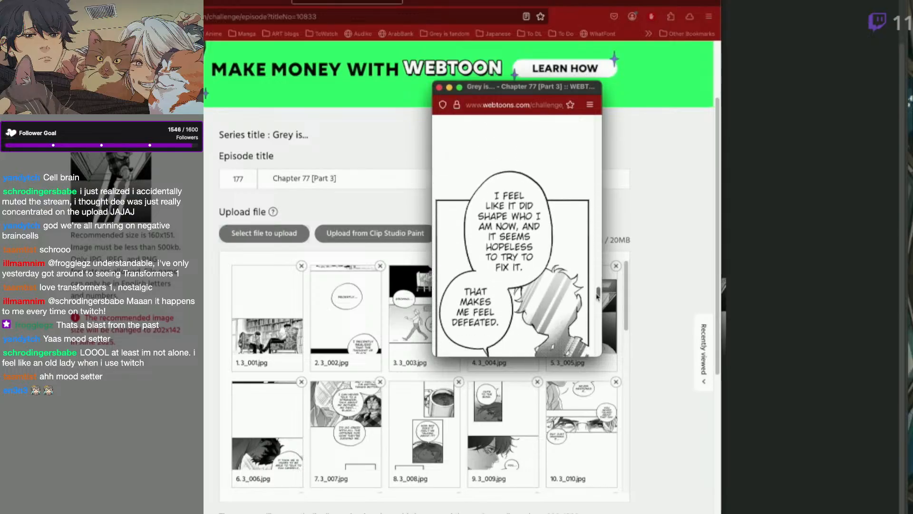
drag(598, 298, 598, 295)
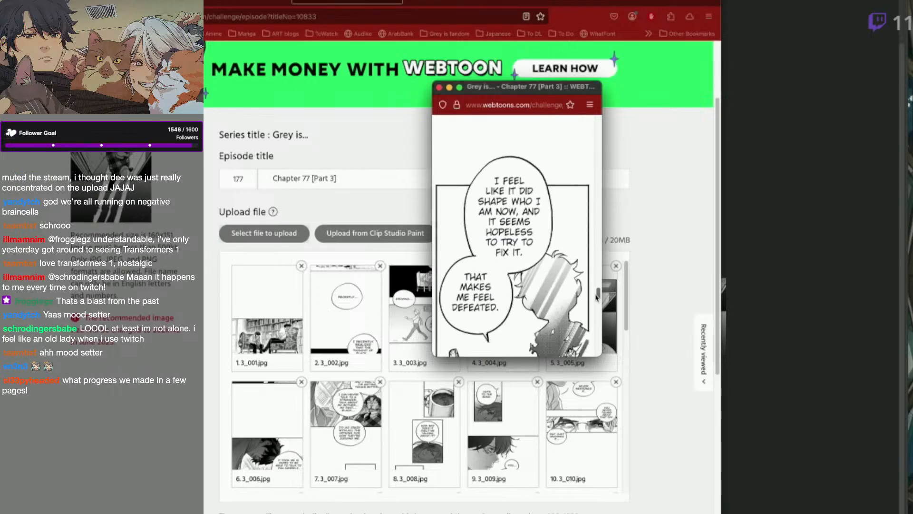
drag(598, 295, 599, 337)
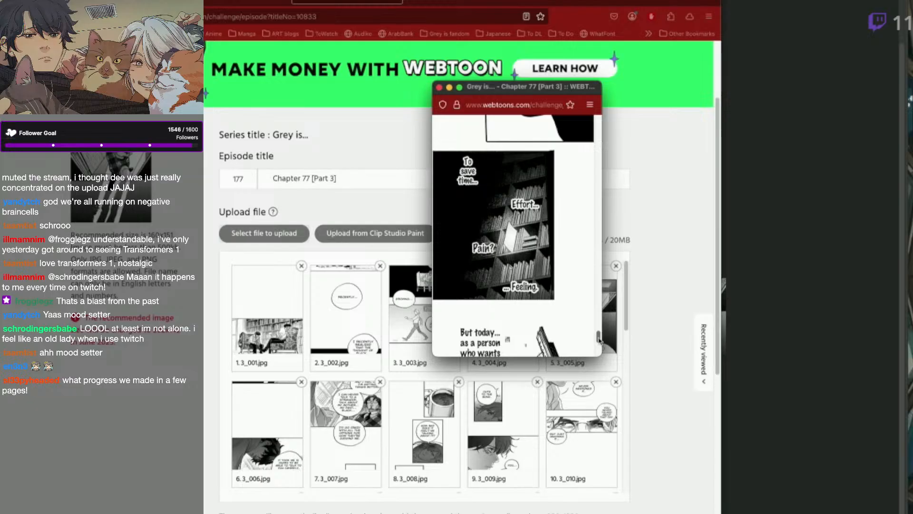
drag(600, 338, 600, 355)
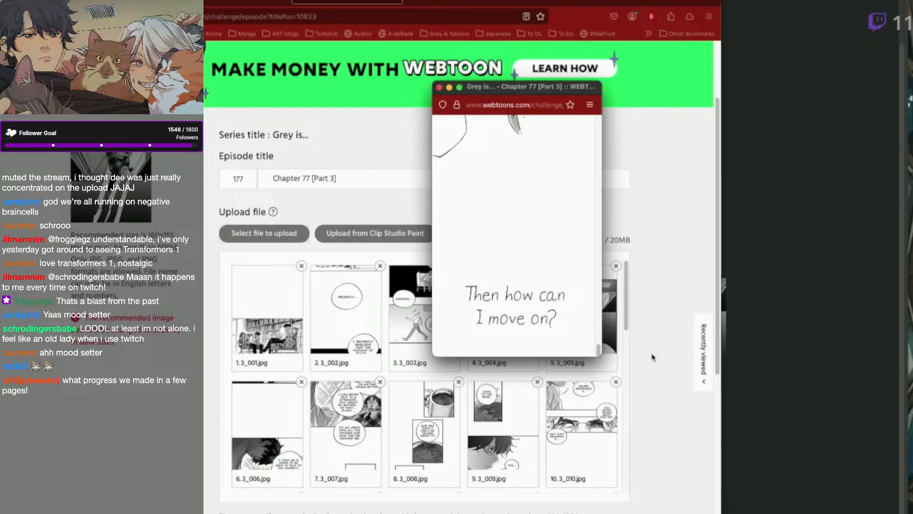
Upload the blank strip 3_030.jpg, try it before 3_027.jpg, and put it back at the end of the list.
click(652, 389)
drag(626, 328, 625, 475)
click(284, 242)
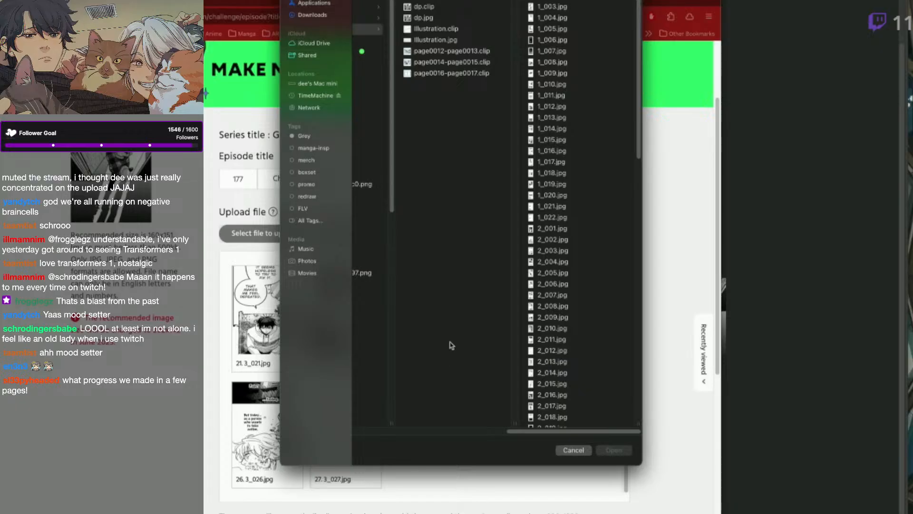
drag(636, 63, 635, 406)
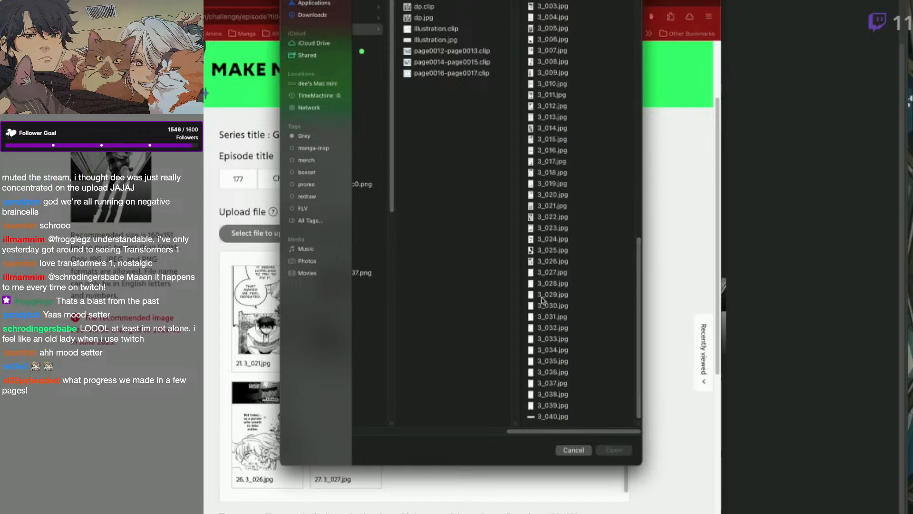
click(555, 305)
double_click(555, 305)
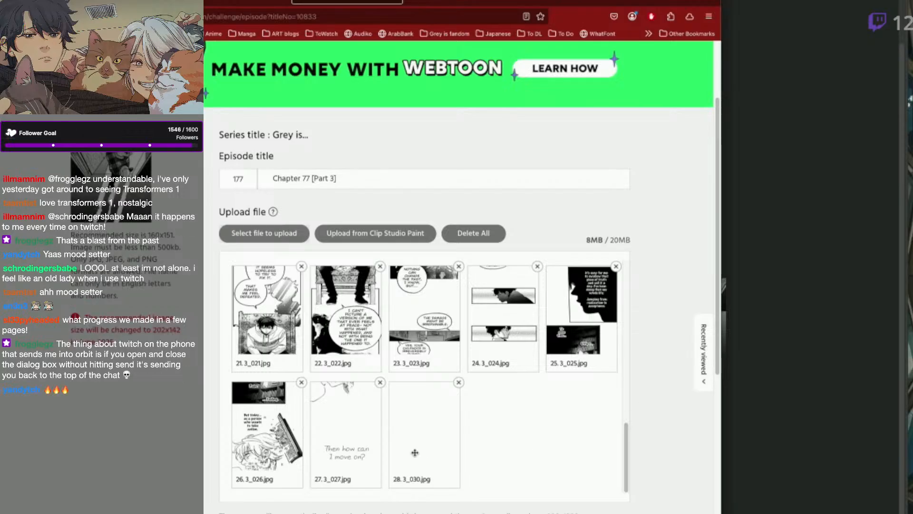
drag(413, 452, 315, 451)
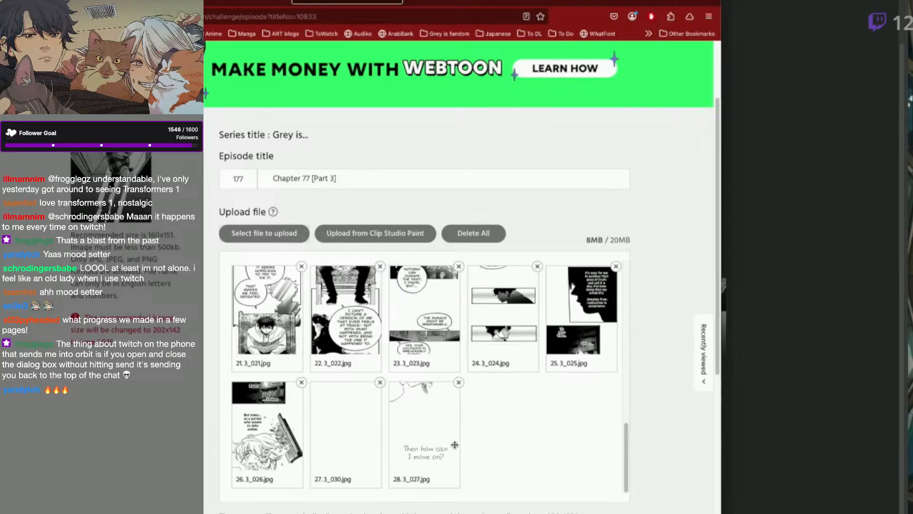
drag(454, 445, 312, 445)
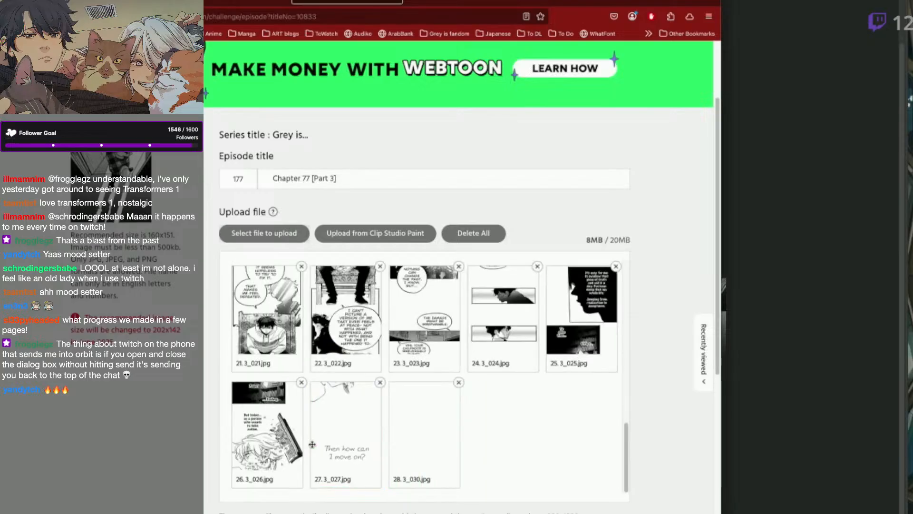
Switch to Clip Studio Paint and move the text "Then how can I move on?" slightly lower at the comic's end.
click(764, 443)
click(780, 2)
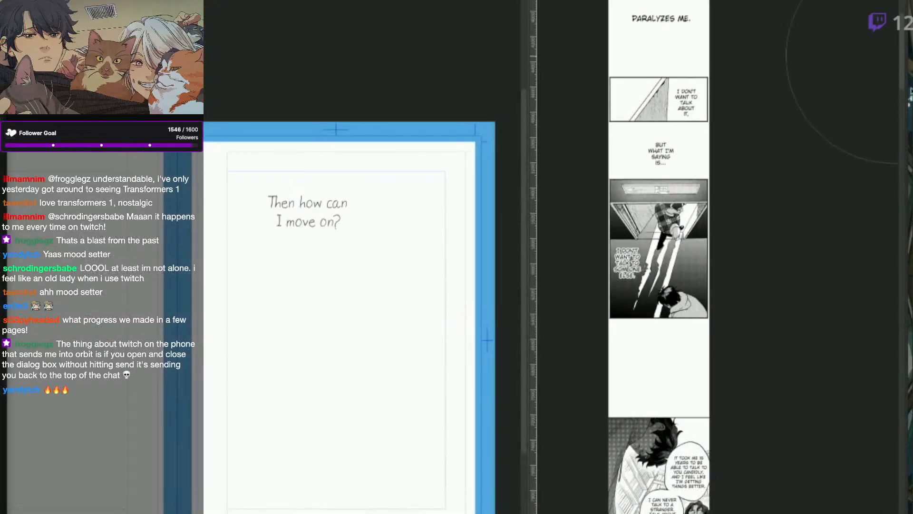
drag(902, 87, 894, 509)
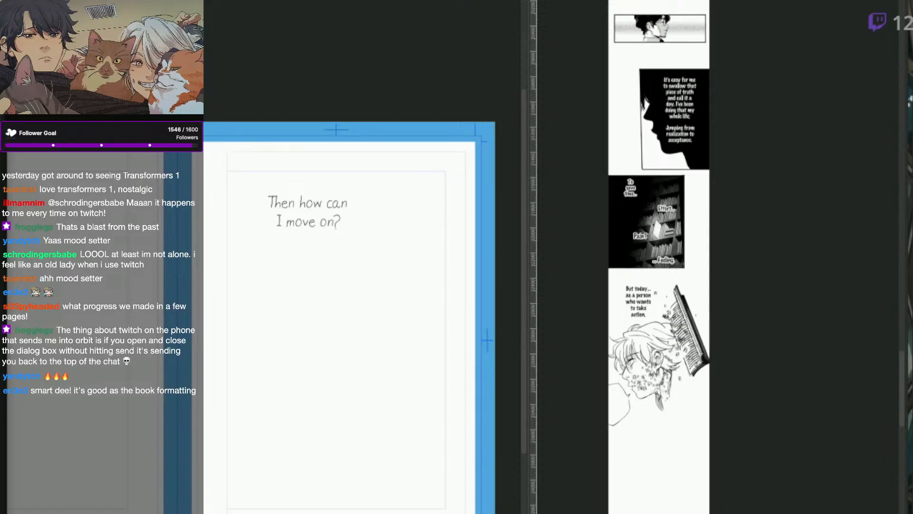
scroll(679, 398, down, 5)
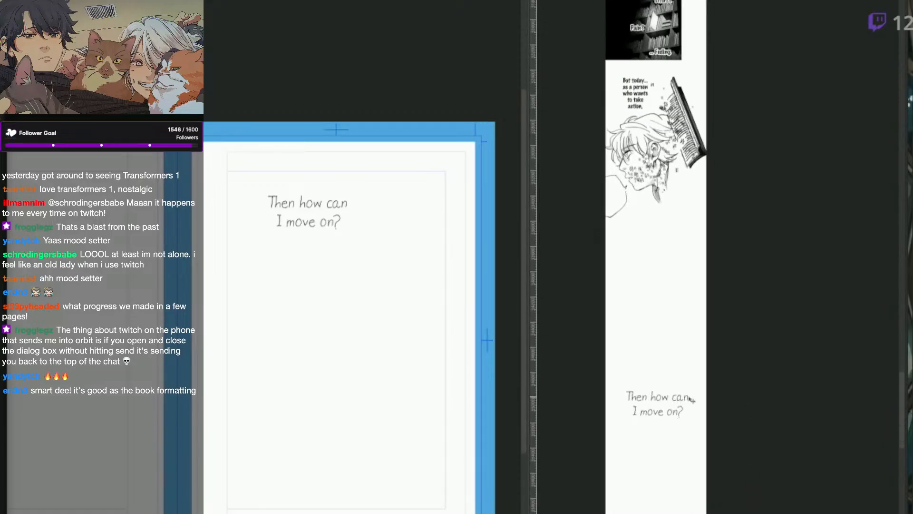
right_click(684, 401)
click(685, 405)
click(685, 406)
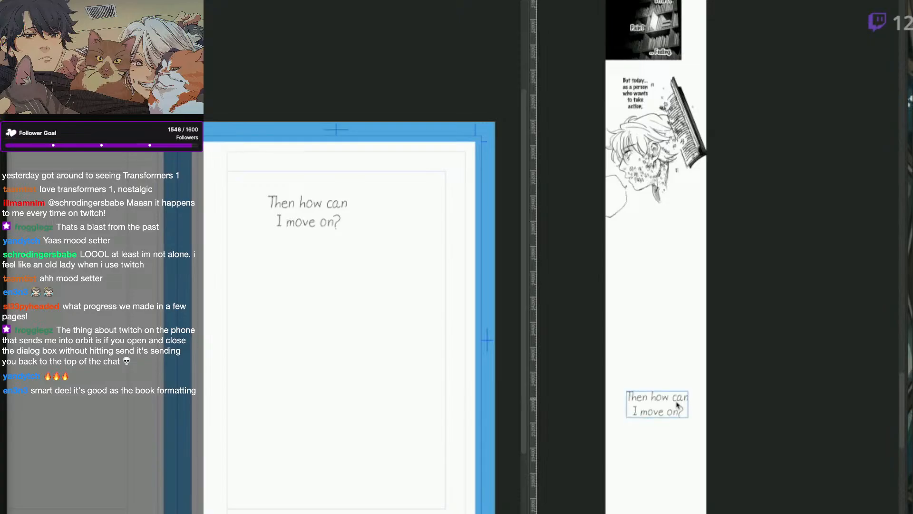
drag(679, 402, 680, 425)
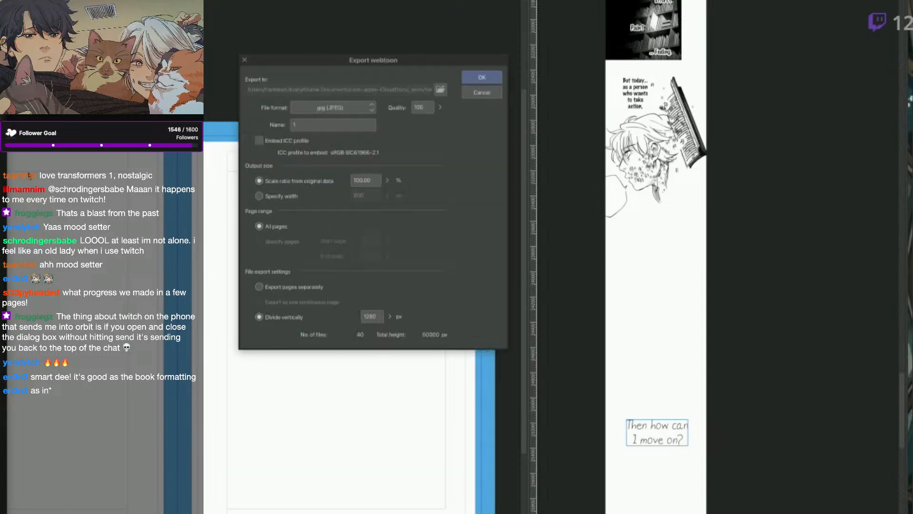
Export the webtoon again as JPEG with the name 3, divided vertically every 1280 px, replacing the existing files.
double_click(347, 124)
text(3)
click(498, 77)
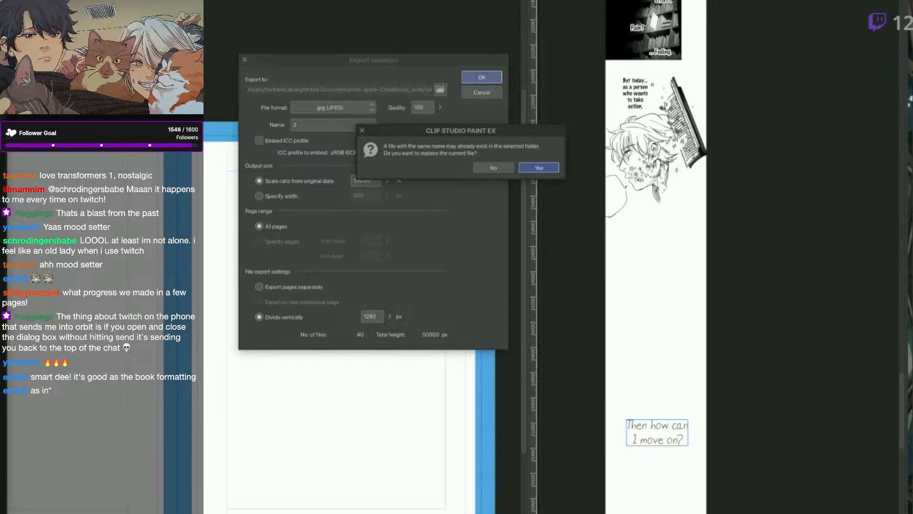
click(538, 168)
Switch back to the WEBTOON upload page and remove 3_027.jpg and 3_030.jpg from the episode's files.
key(super+Tab)
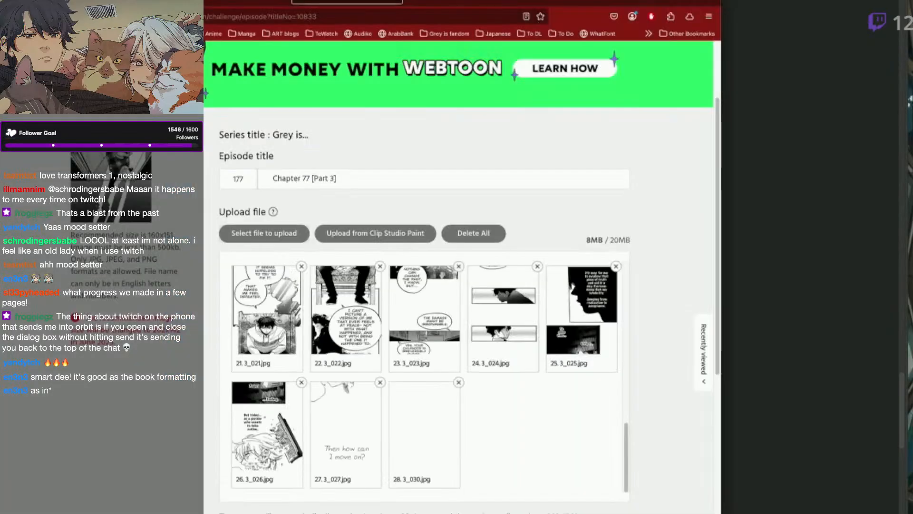
click(381, 383)
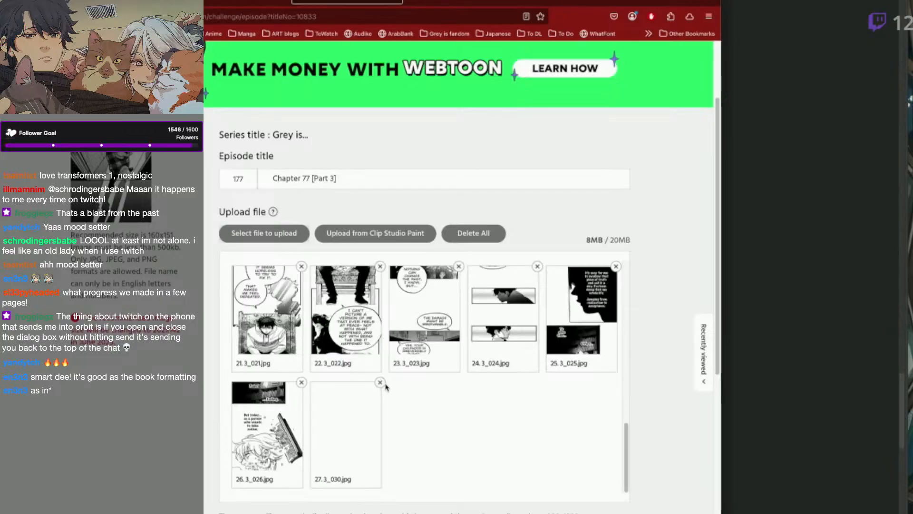
click(381, 383)
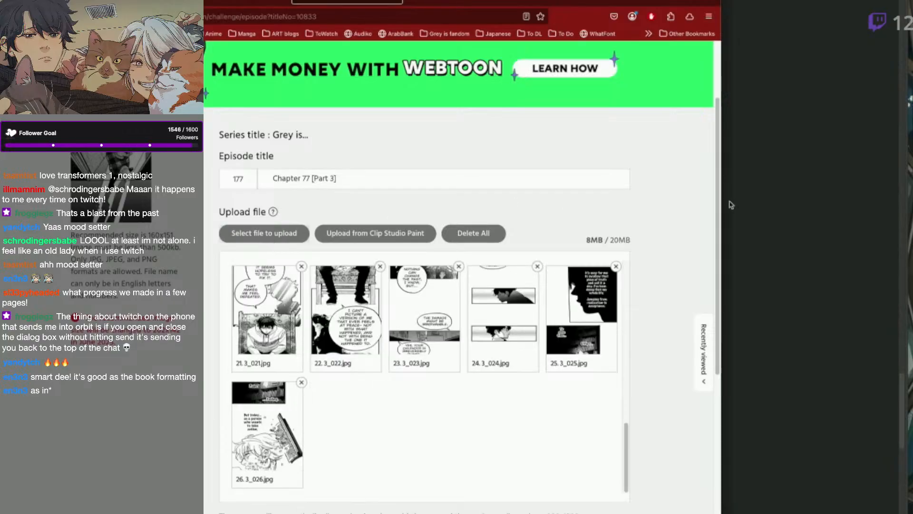
Upload the re-exported strips 3_027.jpg and 3_028.jpg to the end of the episode's files.
scroll(579, 284, down, 10)
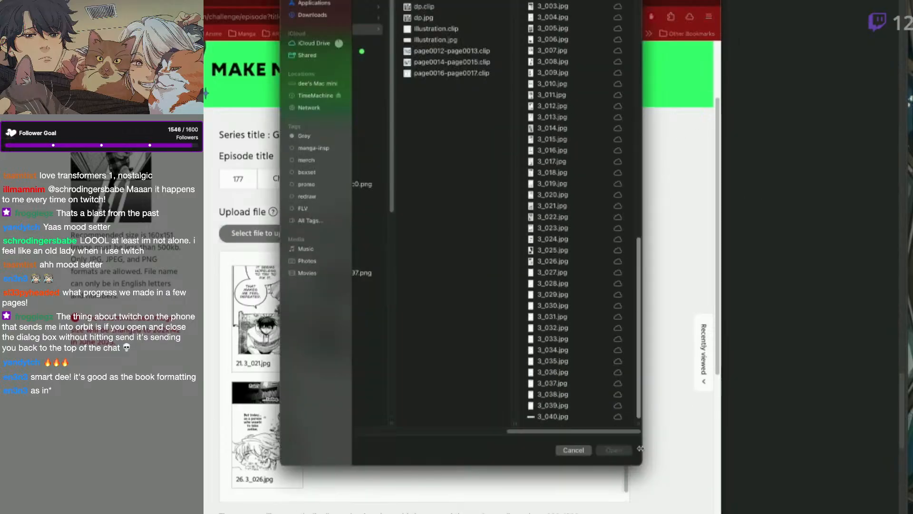
click(573, 273)
shift+click(574, 284)
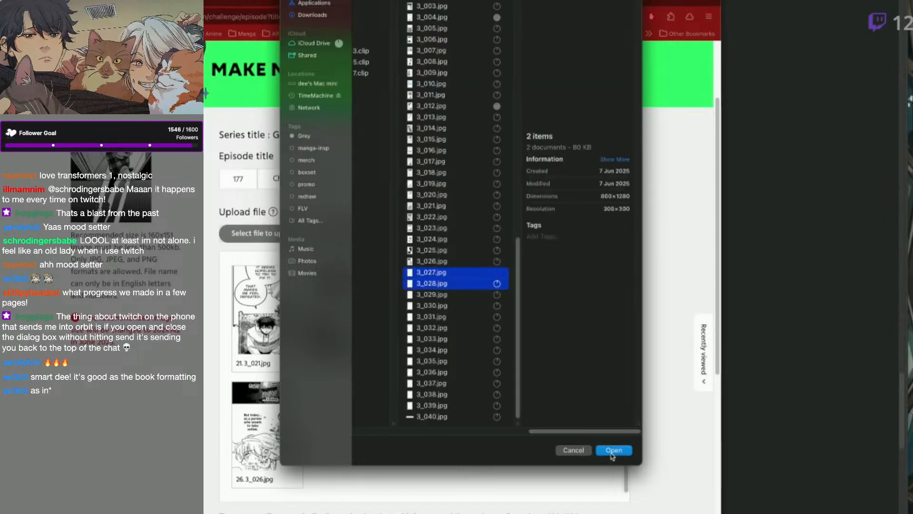
click(613, 451)
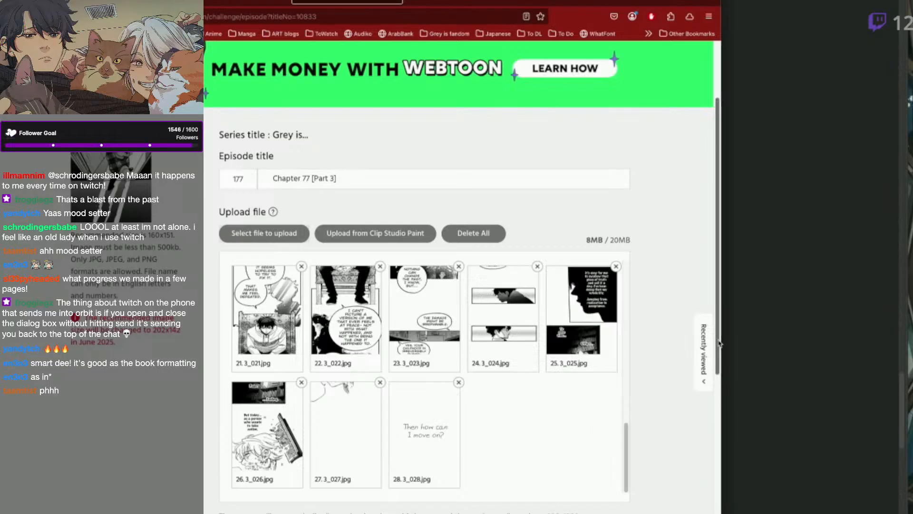
Publish the Chapter 77 [Part 3] episode immediately and confirm that it is shown to other users.
drag(719, 348, 721, 388)
scroll(721, 388, down, 5)
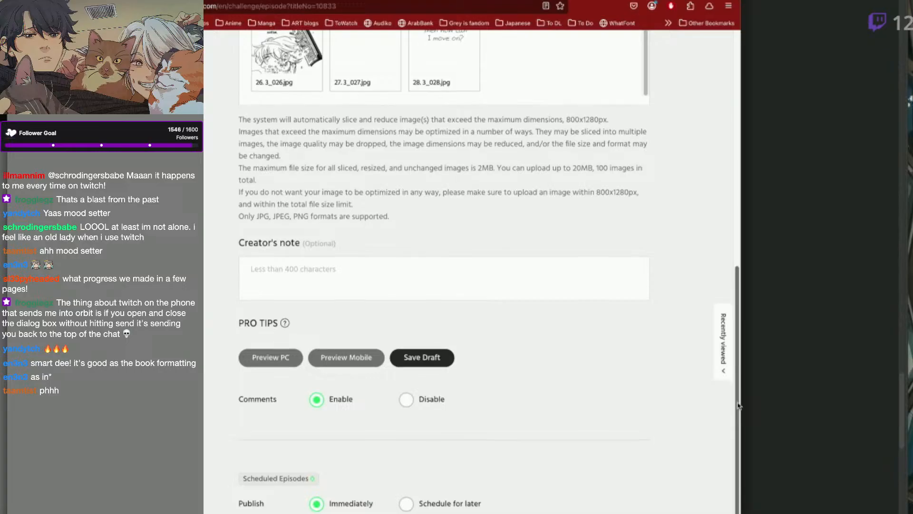
drag(718, 402, 726, 199)
scroll(451, 380, down, 10)
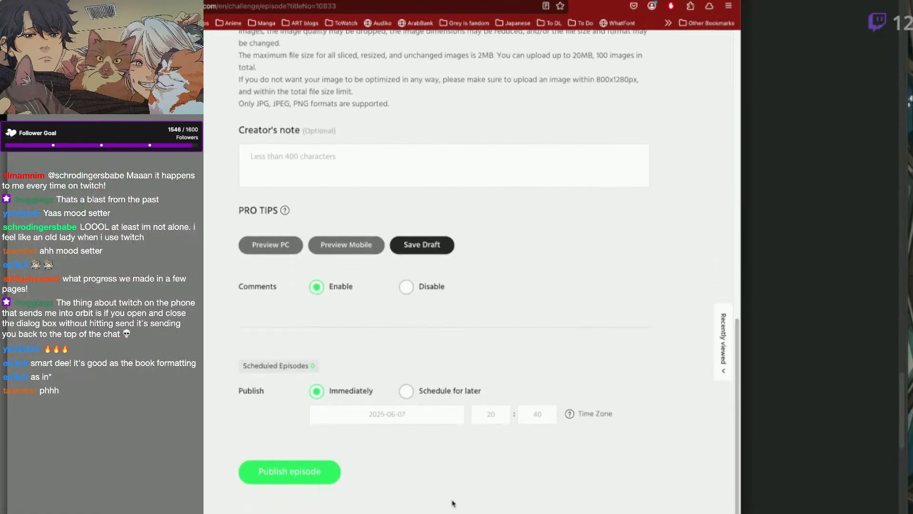
click(314, 483)
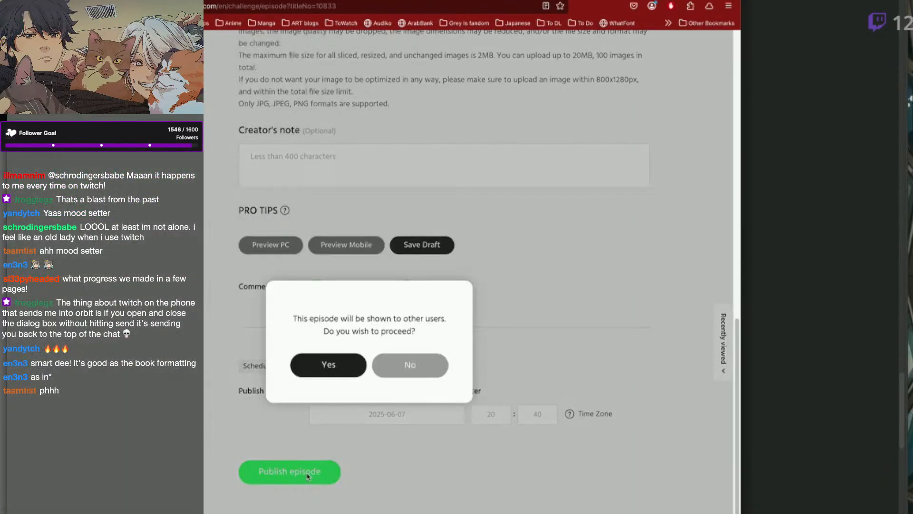
click(343, 370)
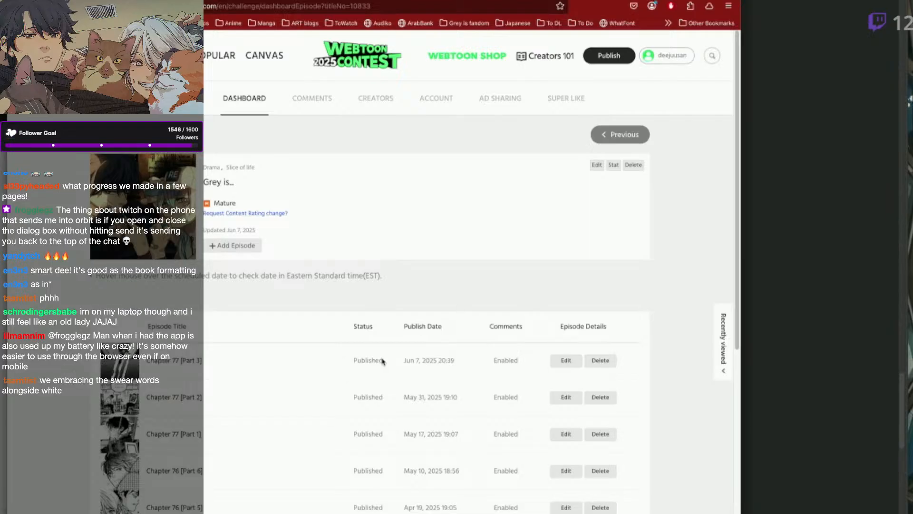
Switch to Clip Studio Paint and widen the page canvas beside the webtoon strip, bringing the blank page into view.
click(2, 486)
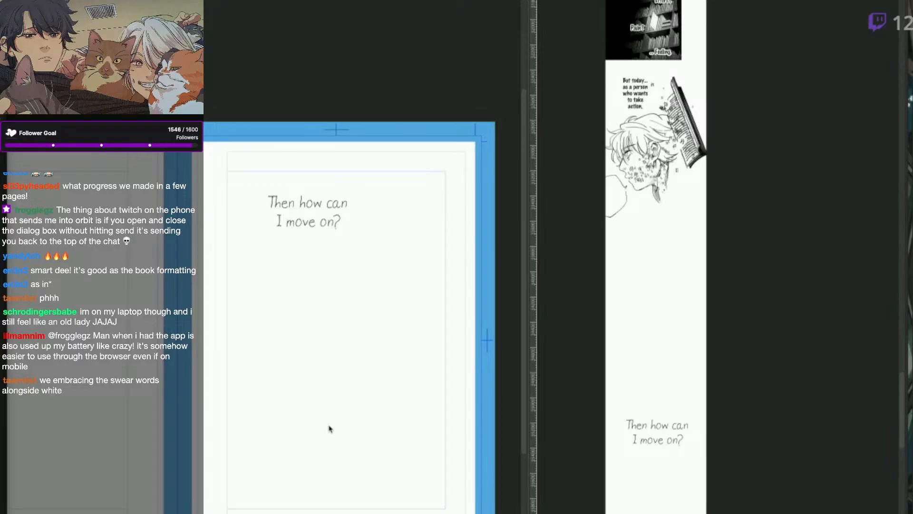
drag(527, 401, 777, 405)
scroll(652, 379, up, 5)
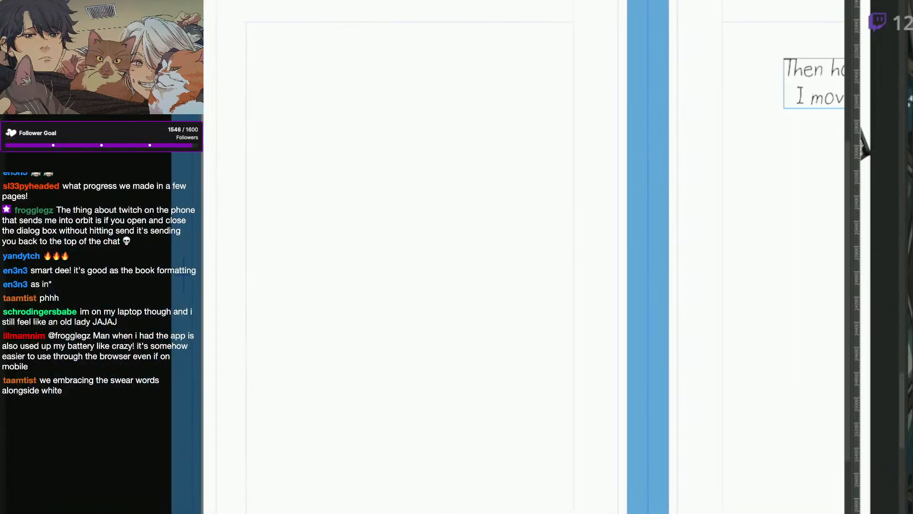
key(ctrl+x)
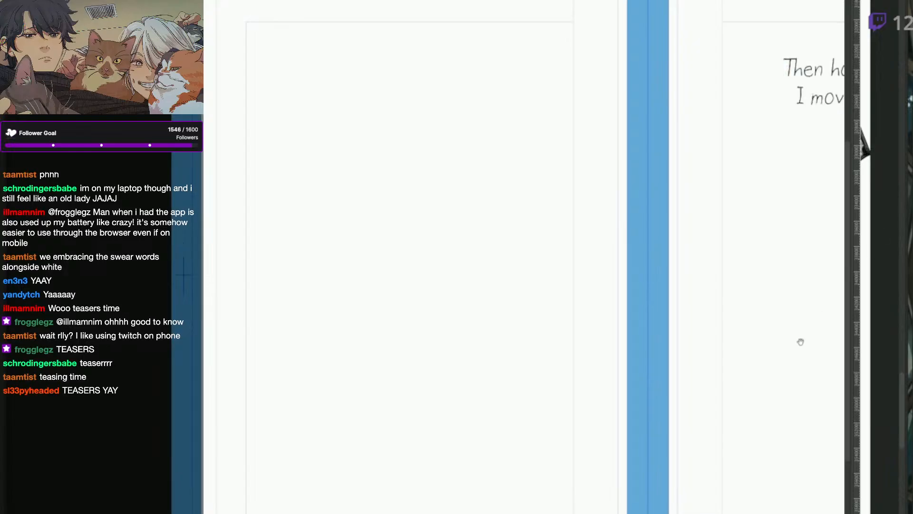
drag(799, 341, 585, 424)
drag(509, 460, 762, 399)
drag(784, 258, 792, 230)
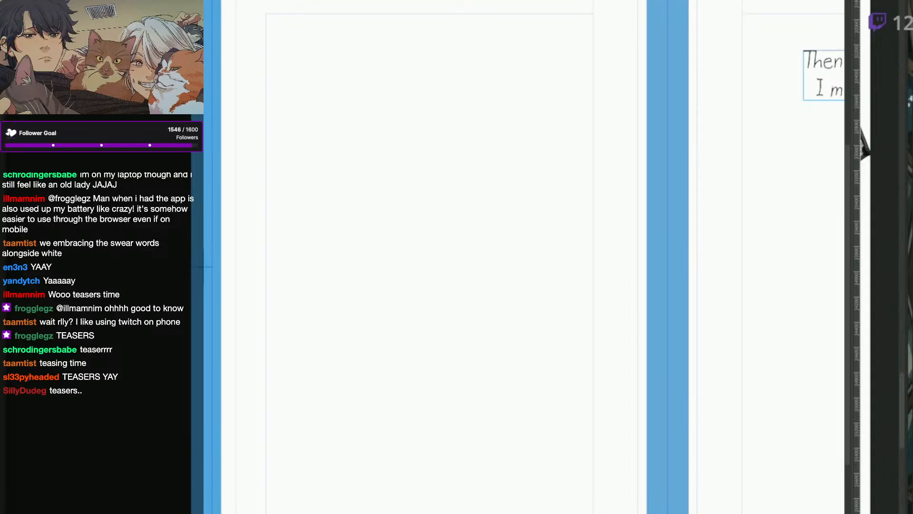
Bring the eye close-up strip and the caption "The damage has already been done, I guess." into the blank page's upper area.
drag(688, 309, 784, 471)
scroll(784, 463, up, 2)
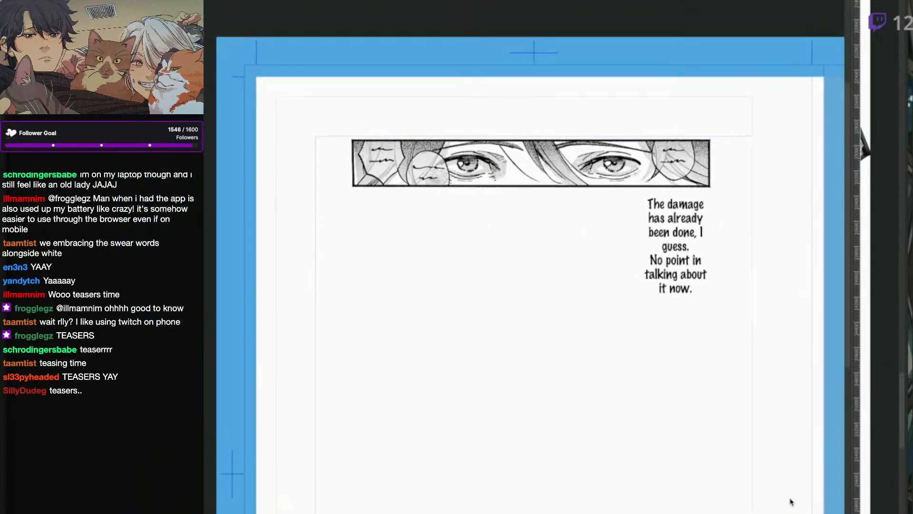
scroll(791, 502, up, 1)
drag(548, 495, 699, 513)
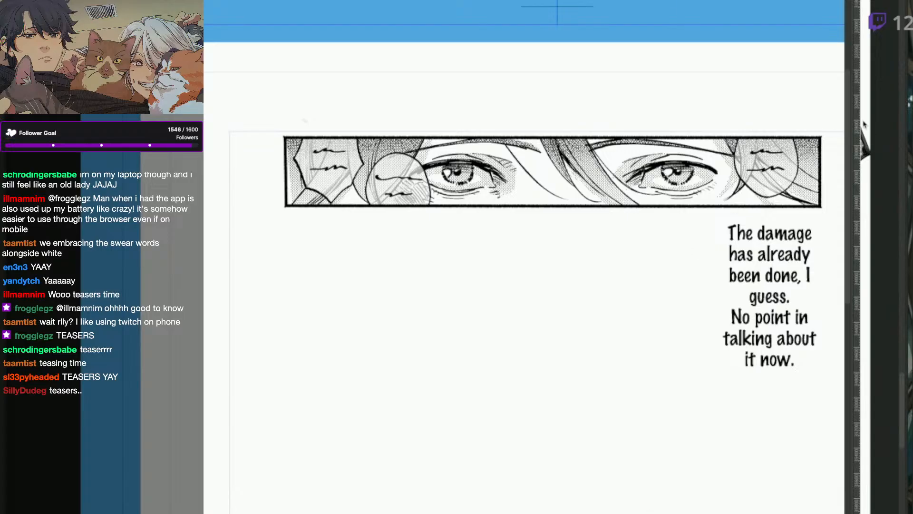
Place the tall shocked-eye panel below the caption ending in "No point in talking about it now.".
key(q)
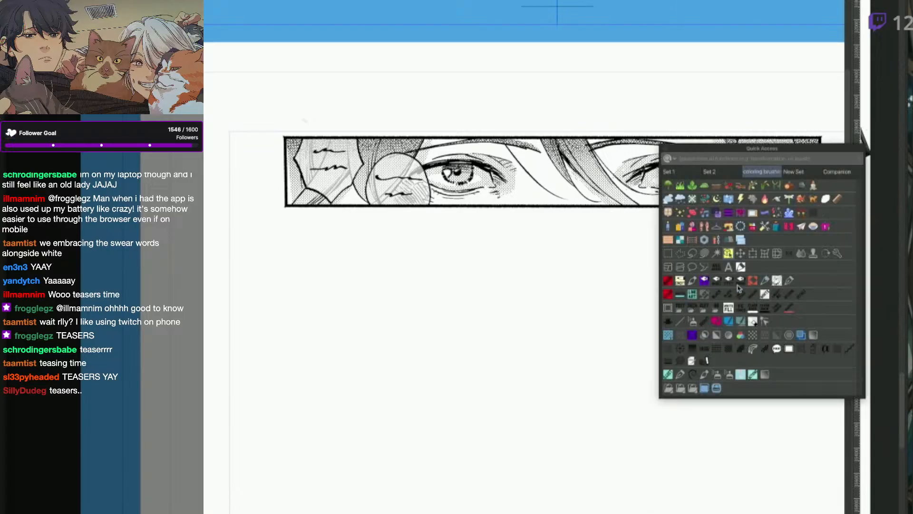
click(779, 254)
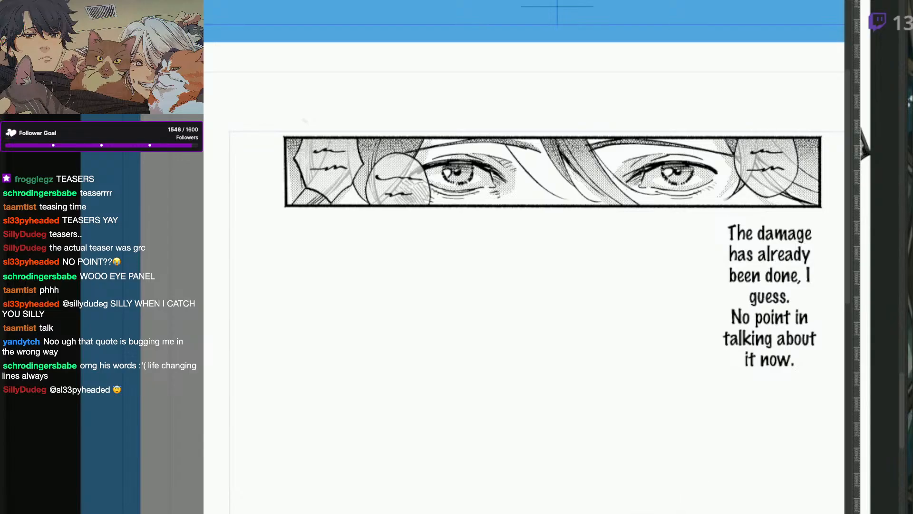
scroll(523, 262, down, 1)
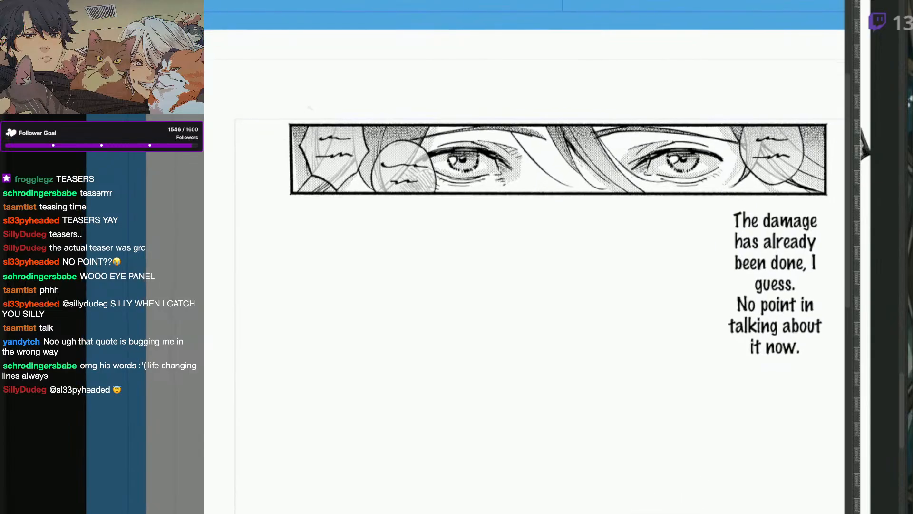
scroll(685, 473, down, 4)
scroll(685, 473, down, 2)
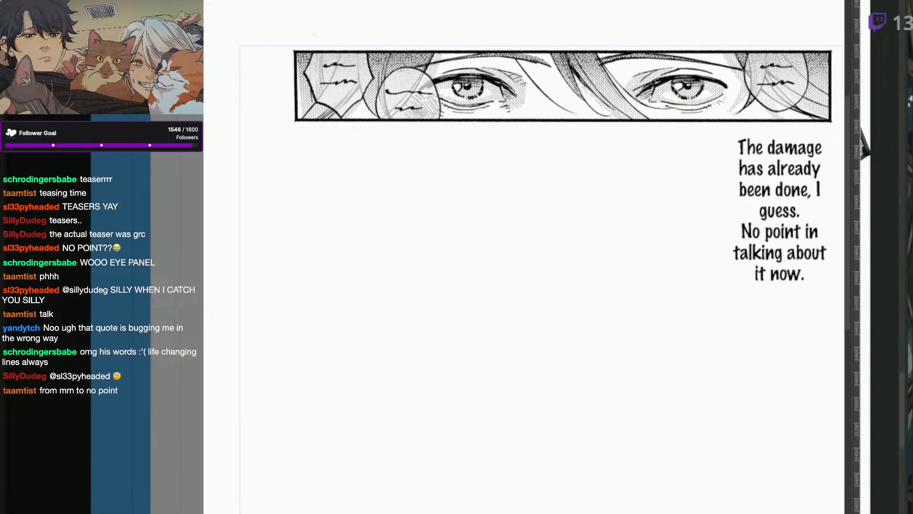
scroll(789, 424, down, 3)
scroll(630, 396, right, 3)
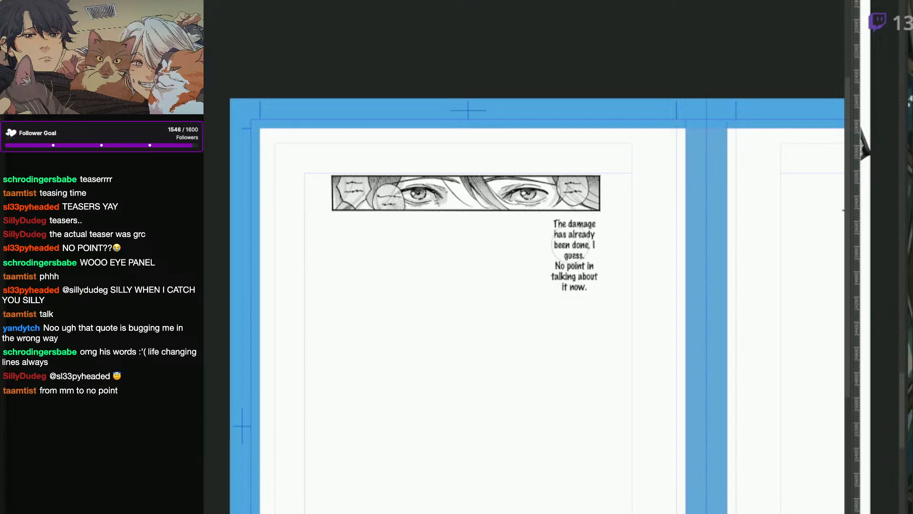
scroll(475, 457, down, 4)
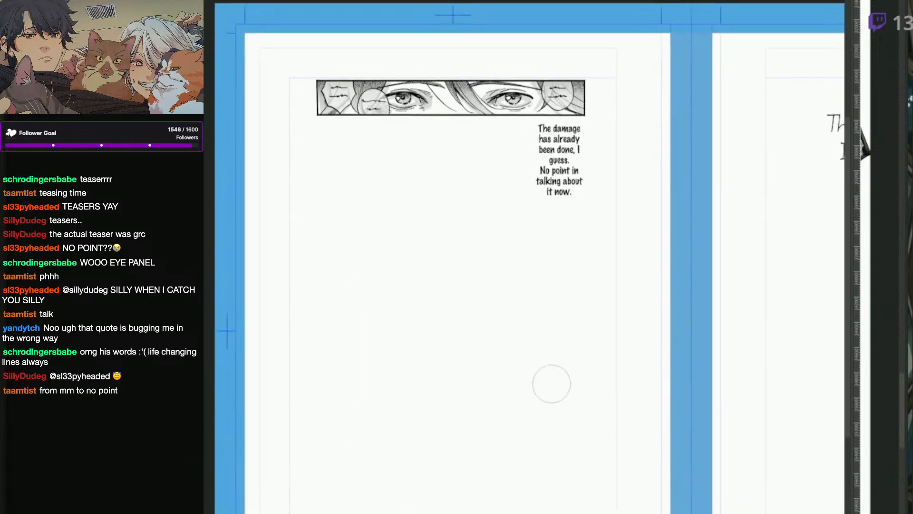
scroll(570, 395, up, 3)
drag(633, 427, 641, 430)
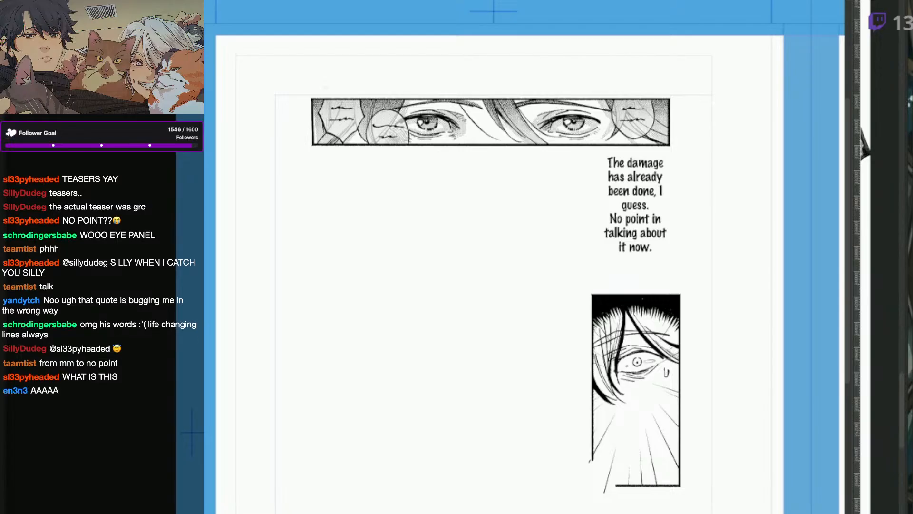
Place the screentoned drawing of the two characters facing each other below and to the left of the shocked-eye panel.
scroll(616, 304, up, 3)
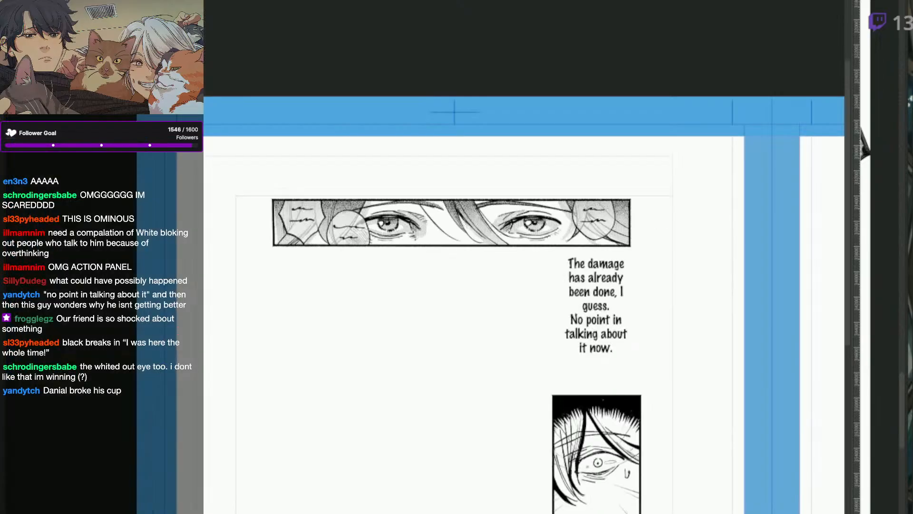
mouse_move(590, 513)
mouse_down()
mouse_move(600, 513)
mouse_move(604, 458)
mouse_up()
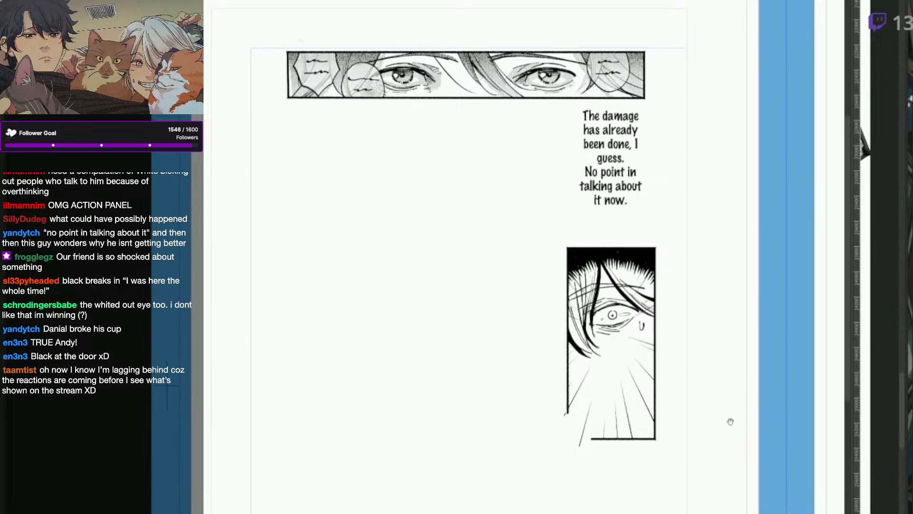
drag(729, 420, 758, 388)
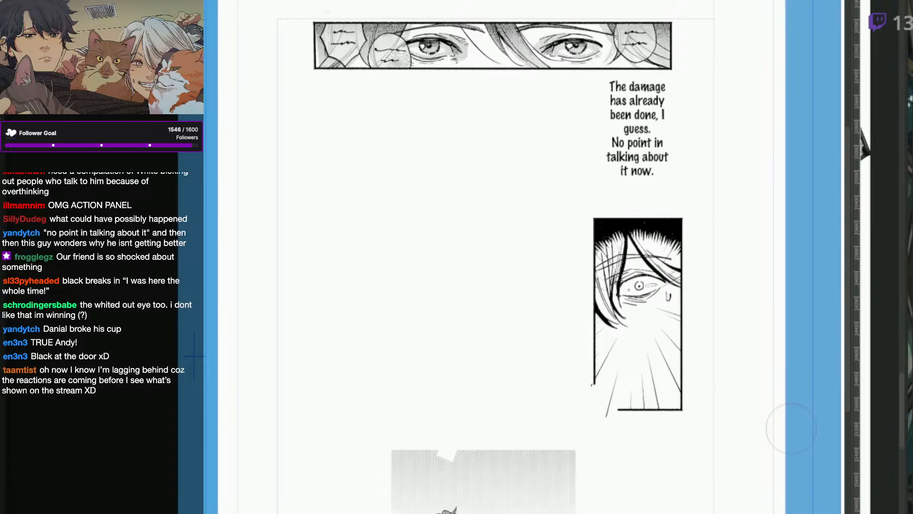
drag(738, 511, 756, 393)
scroll(731, 451, up, 1)
mouse_move(672, 478)
mouse_down()
mouse_move(745, 455)
mouse_move(804, 504)
mouse_up()
scroll(741, 465, up, 1)
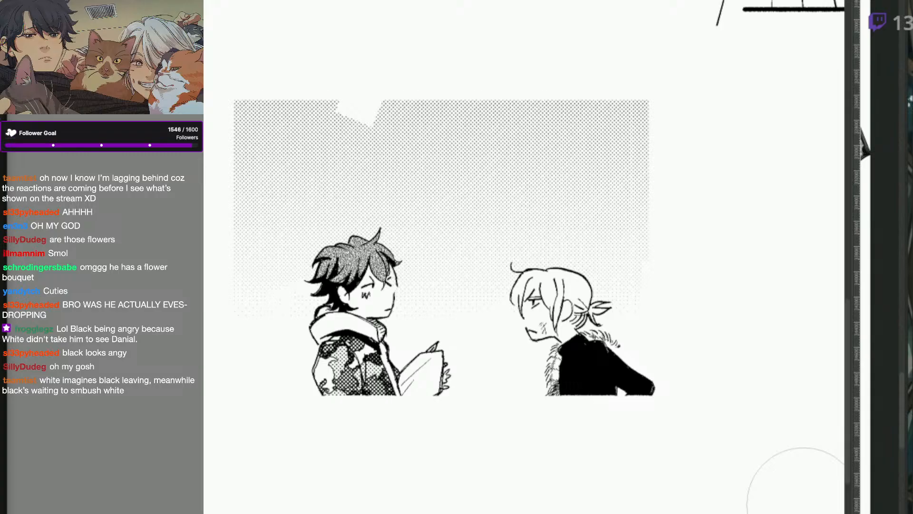
Examine the two-character drawing up close, together with the shocked-eye panel above it.
scroll(723, 285, down, 2)
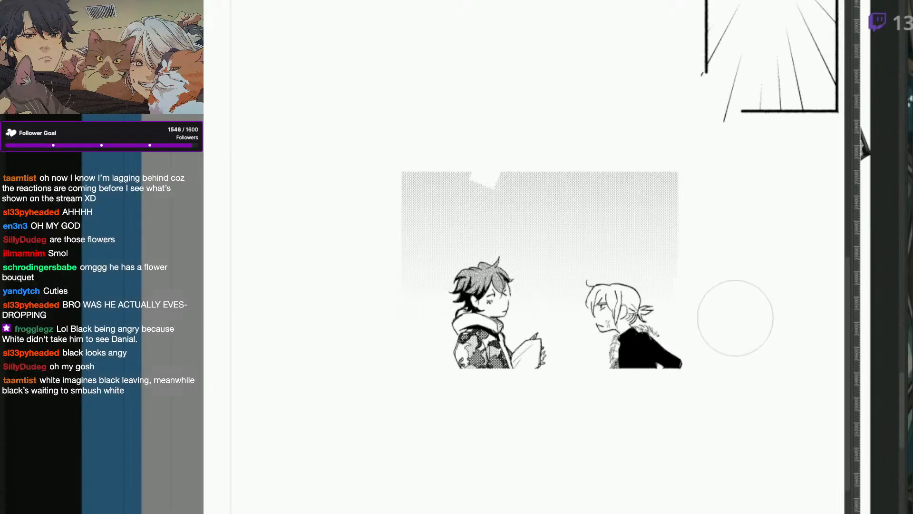
drag(723, 285, 736, 361)
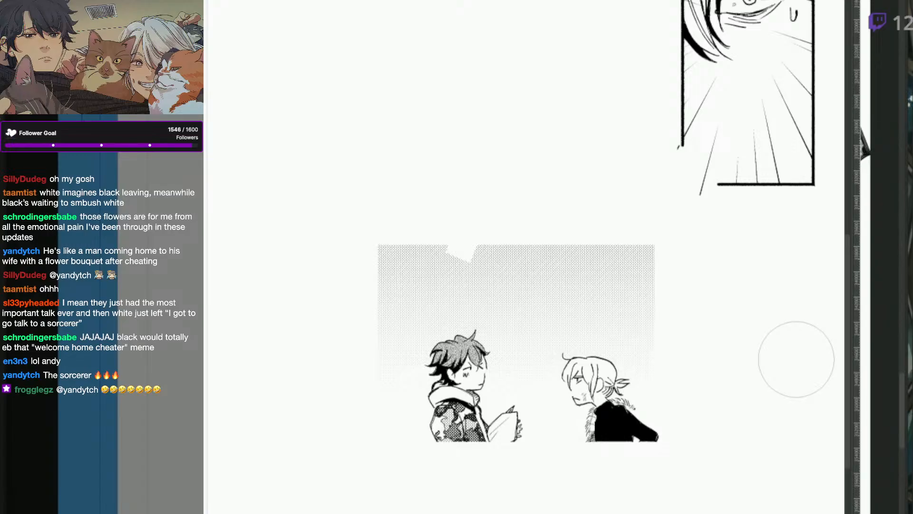
scroll(591, 459, up, 2)
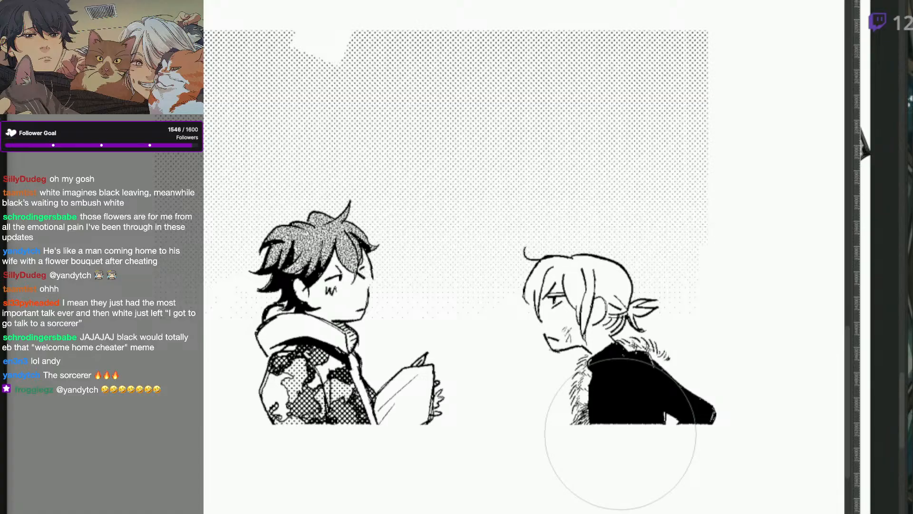
scroll(621, 434, down, 1)
mouse_move(666, 457)
mouse_down()
mouse_move(611, 513)
mouse_move(645, 513)
mouse_up()
scroll(611, 513, up, 1)
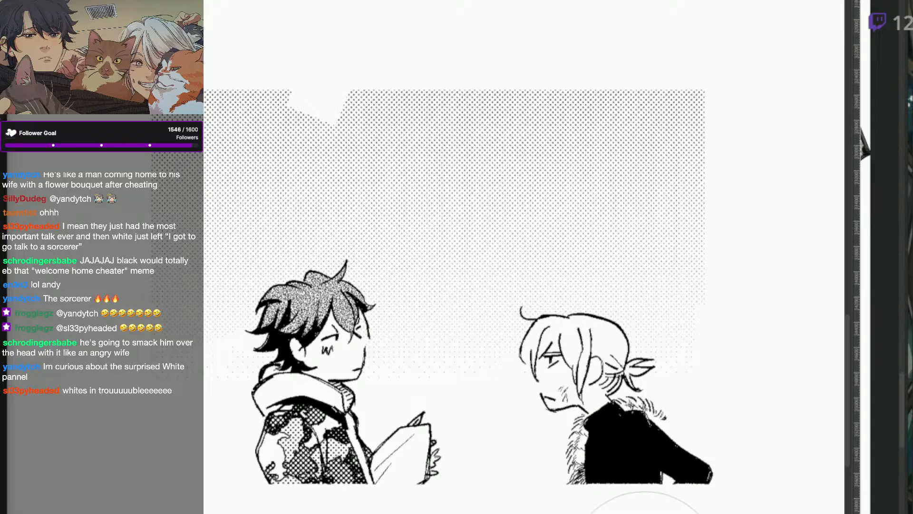
scroll(645, 513, down, 1)
scroll(730, 376, down, 1)
drag(764, 348, 682, 475)
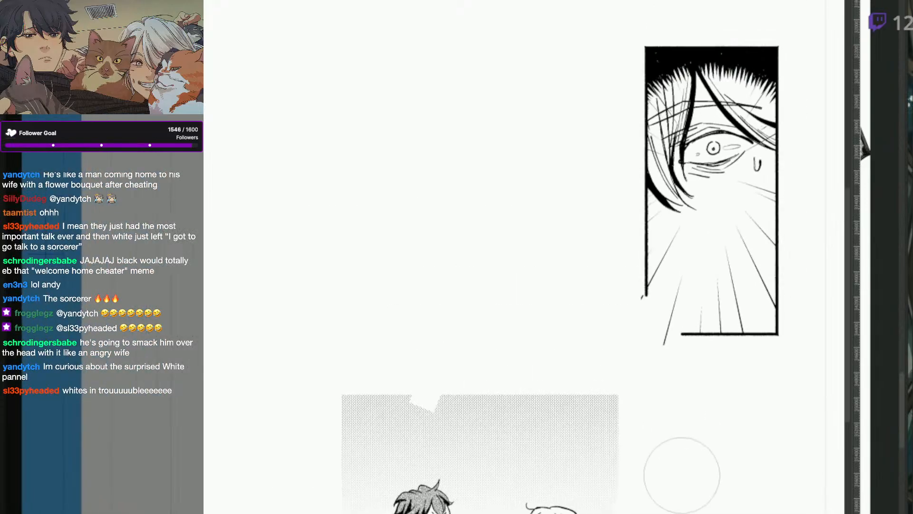
scroll(710, 477, down, 1)
drag(766, 480, 683, 511)
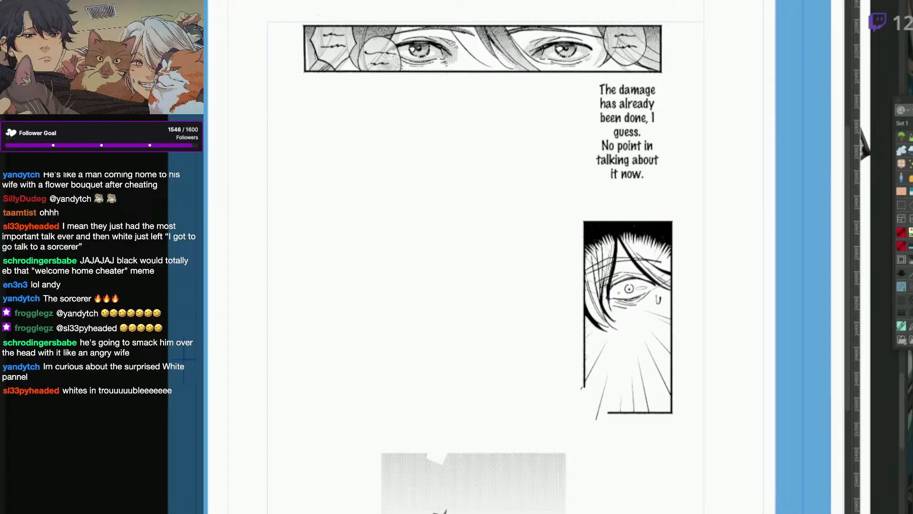
mouse_move(654, 513)
mouse_down()
mouse_move(632, 457)
mouse_move(610, 271)
mouse_up()
drag(570, 327, 569, 325)
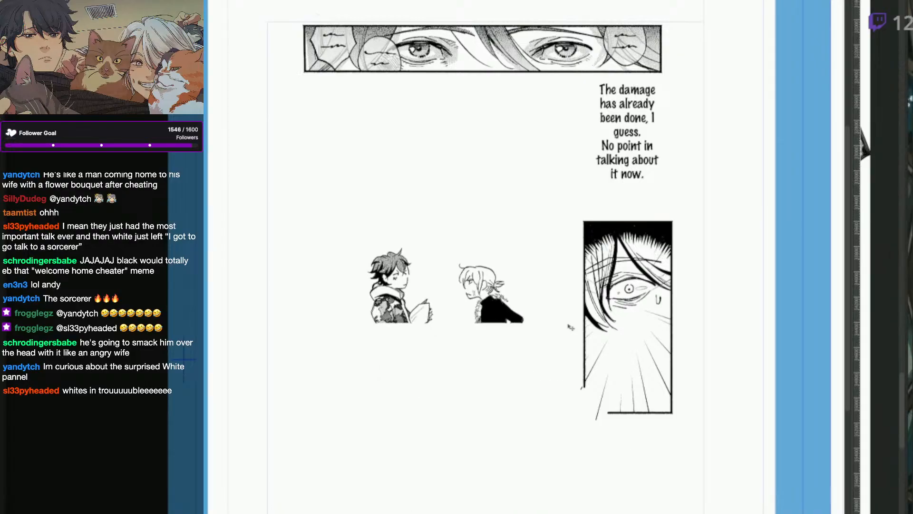
key(ctrl+z)
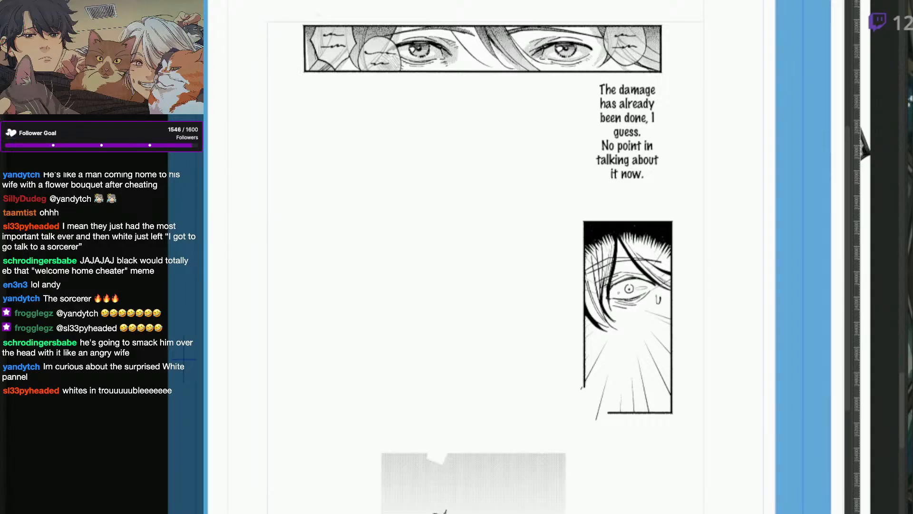
Move the two-character drawing together with its screentone background up beside the shocked-eye panel.
drag(184, 361, 200, 348)
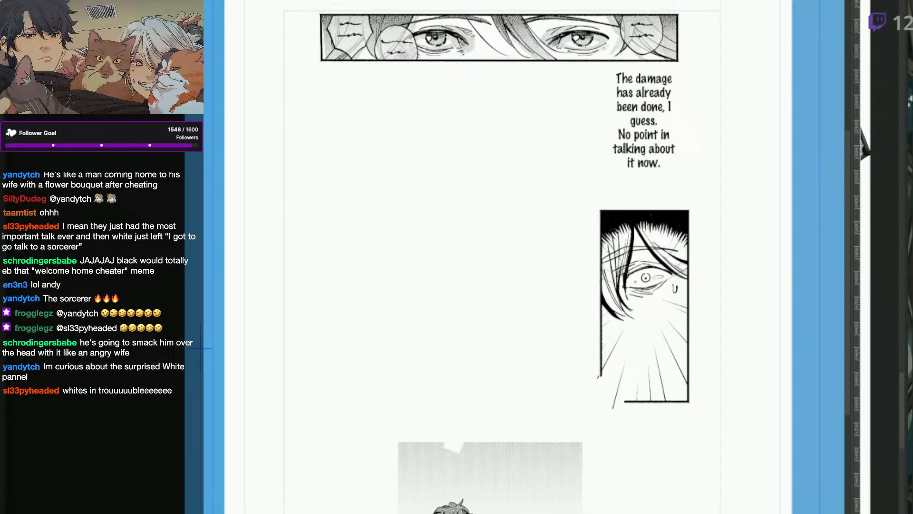
key(ctrl+y)
drag(601, 415, 598, 379)
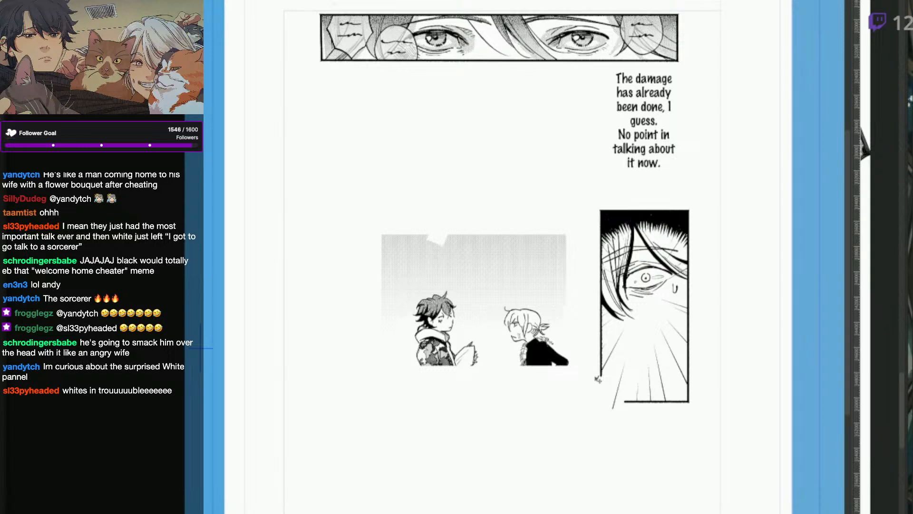
Move the text "Then how can I move on?" from the right page to the space above the two-character drawing.
scroll(598, 379, down, 1)
drag(780, 475, 456, 473)
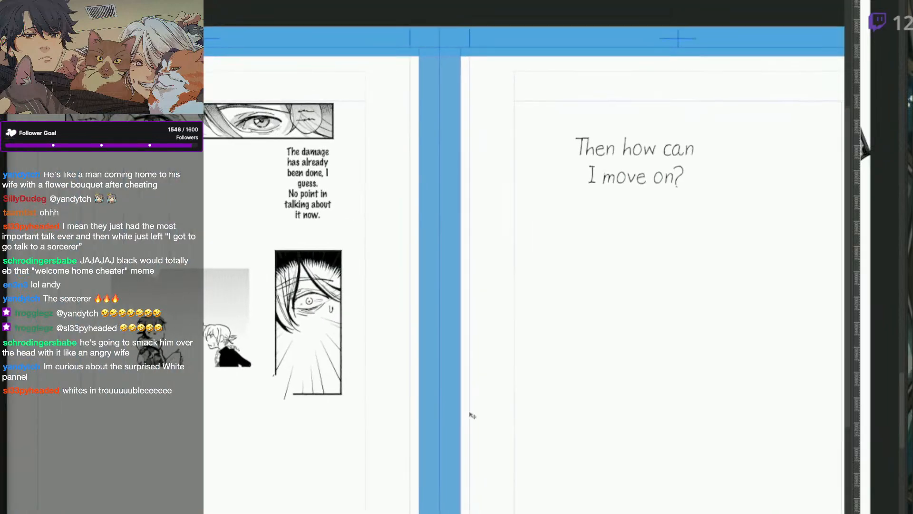
drag(660, 452, 838, 466)
drag(850, 212, 387, 260)
scroll(522, 402, up, 2)
scroll(522, 402, down, 2)
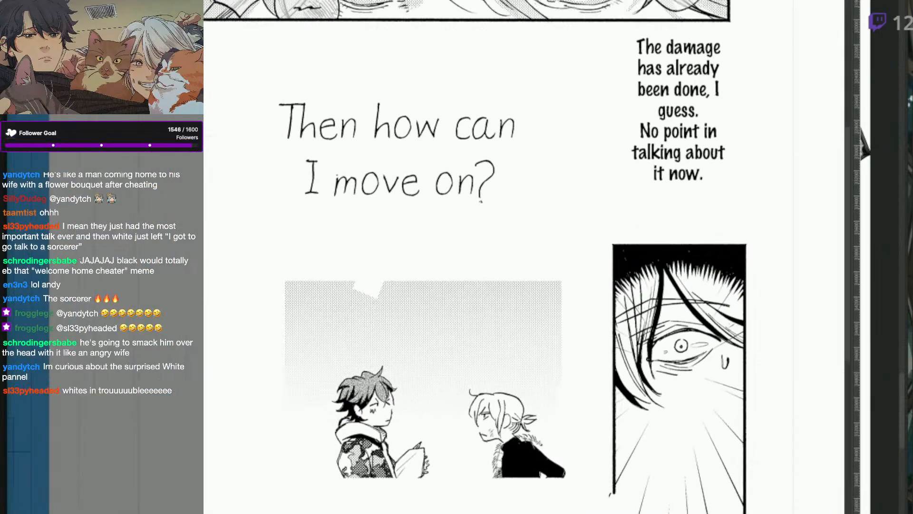
drag(478, 182, 478, 294)
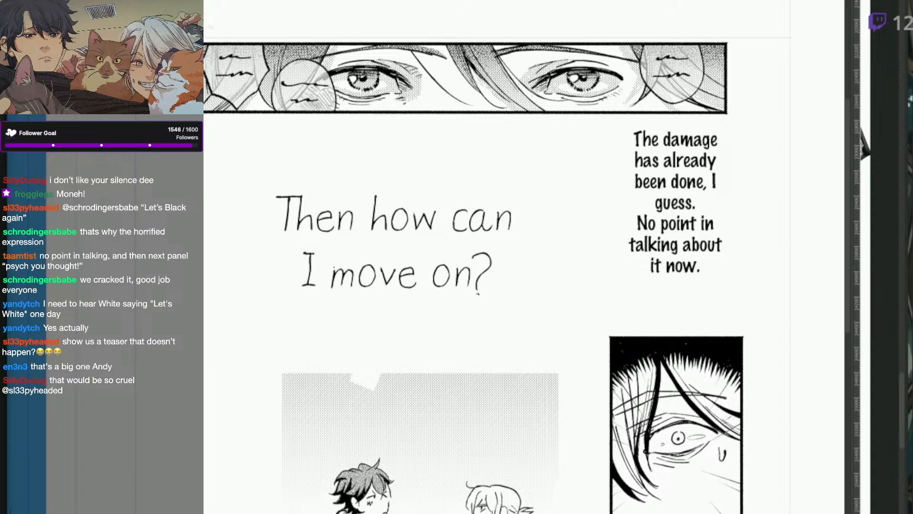
scroll(495, 257, down, 3)
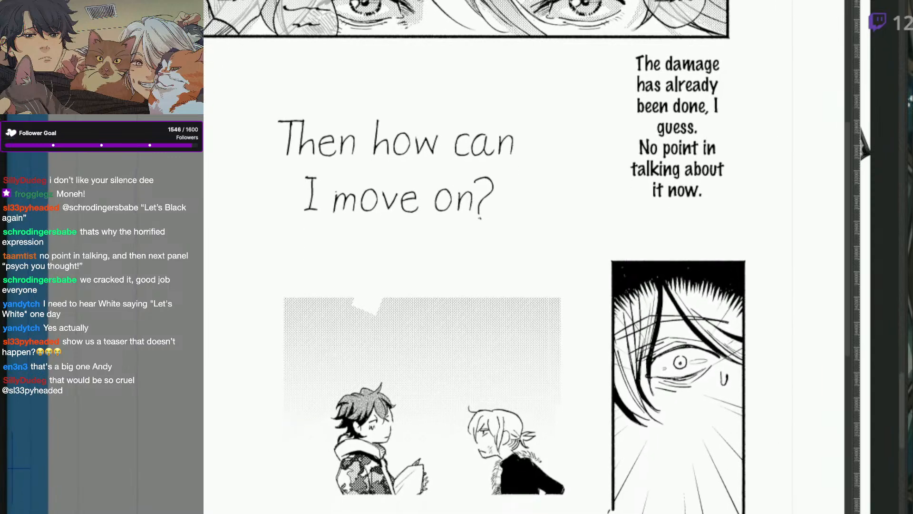
scroll(476, 257, up, 2)
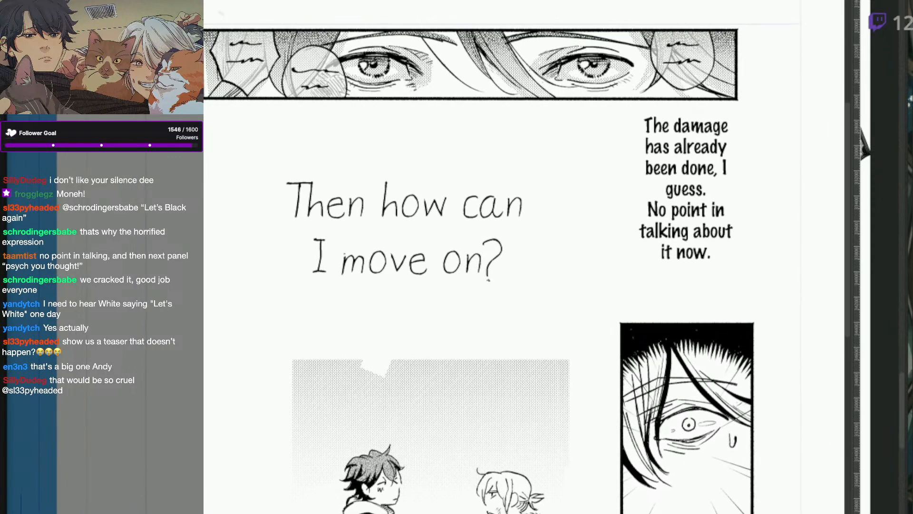